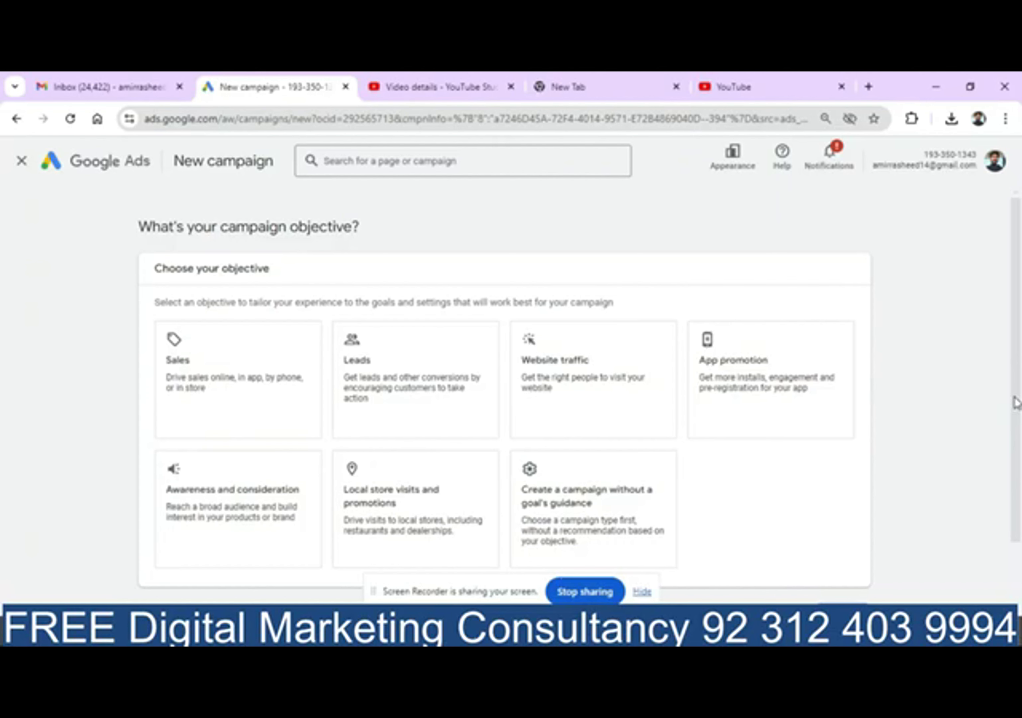
Examine the available campaign objectives, including Sales, Leads, Website traffic, and Awareness and consideration
scroll(1017, 403, "down", 2)
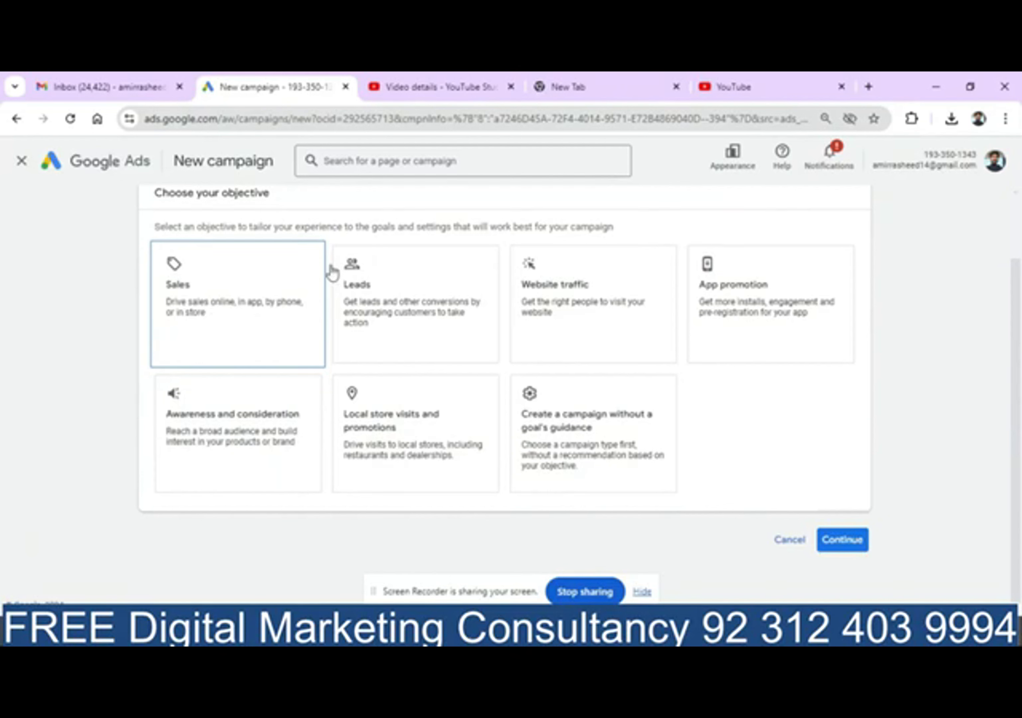
left_click(450, 306)
left_click(298, 293)
left_click(413, 348)
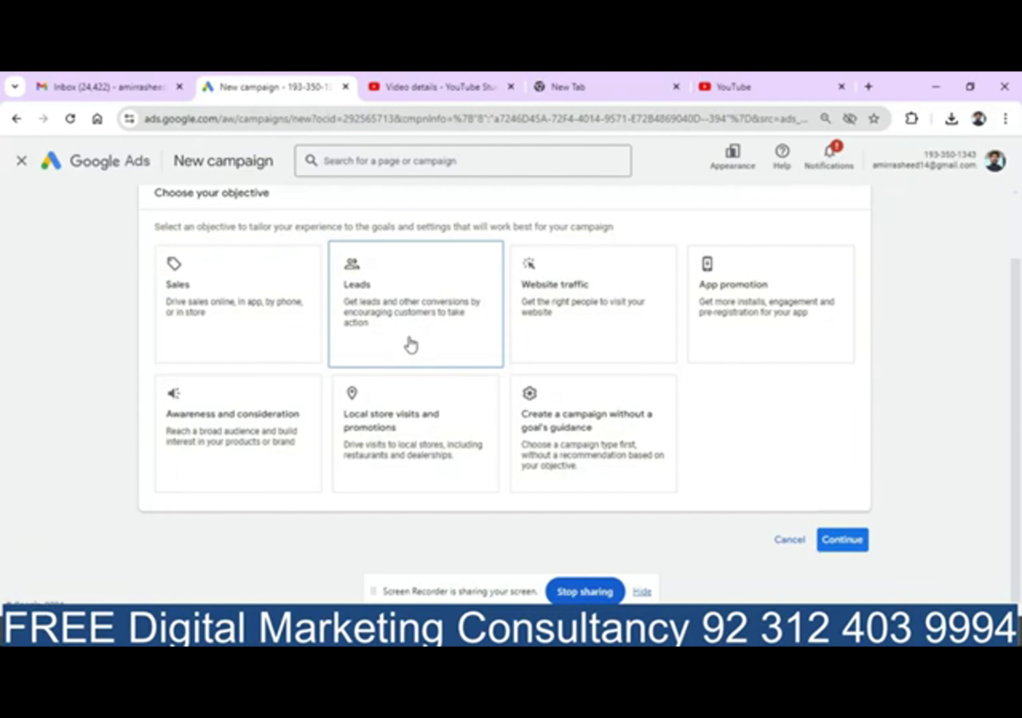
left_click(609, 317)
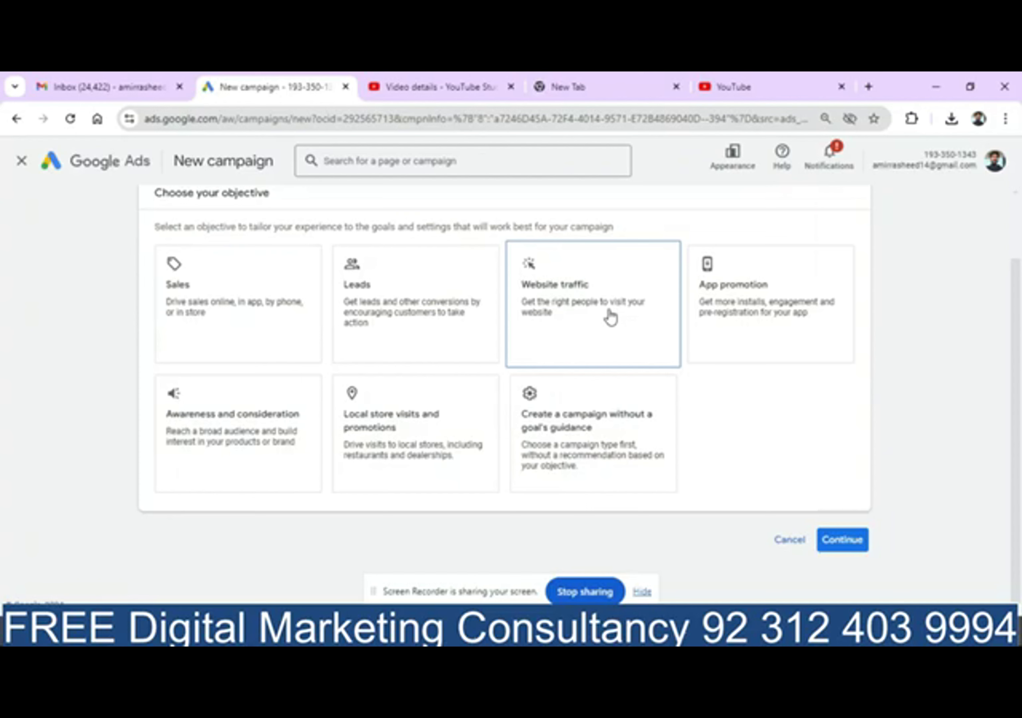
left_click(240, 450)
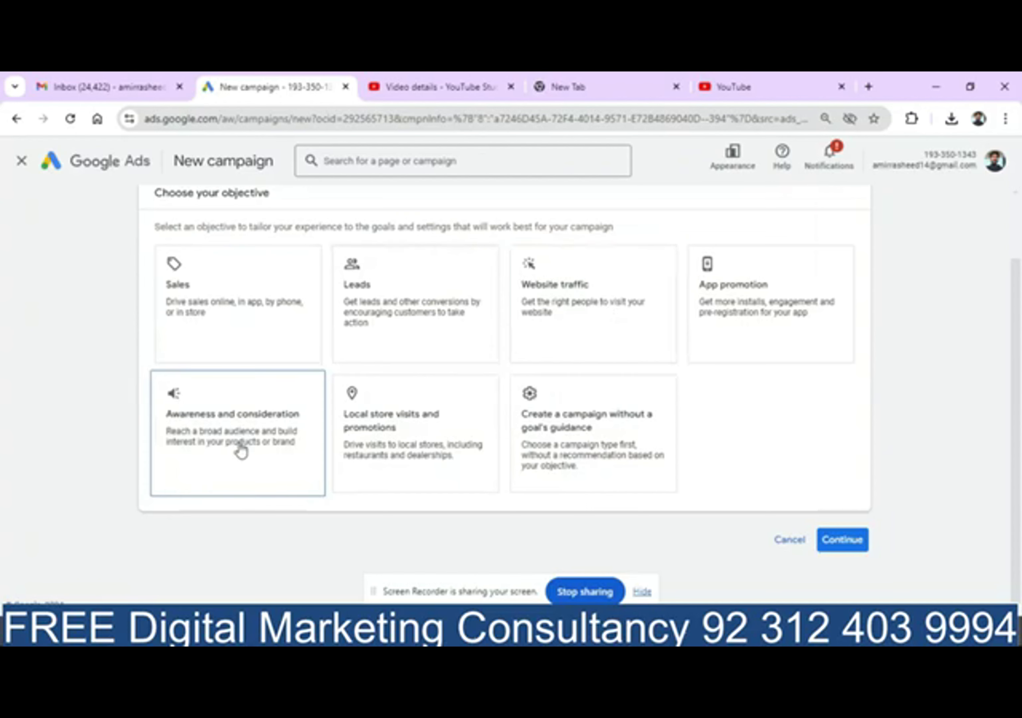
left_click(211, 297)
left_click(600, 288)
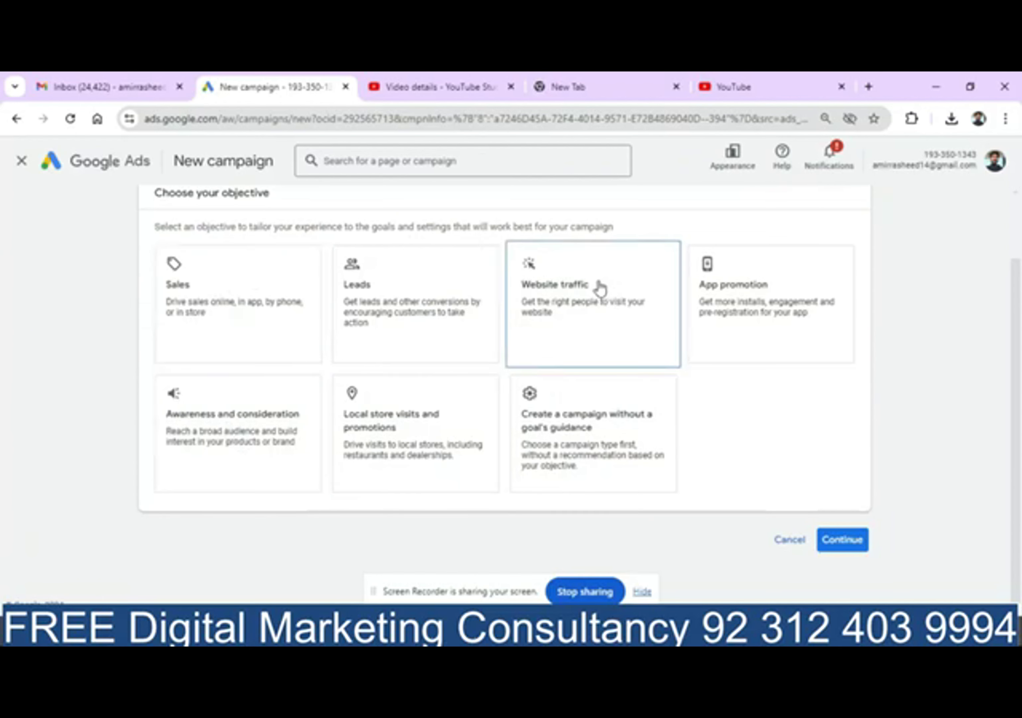
left_click(212, 446)
left_click(557, 274)
left_click(282, 445)
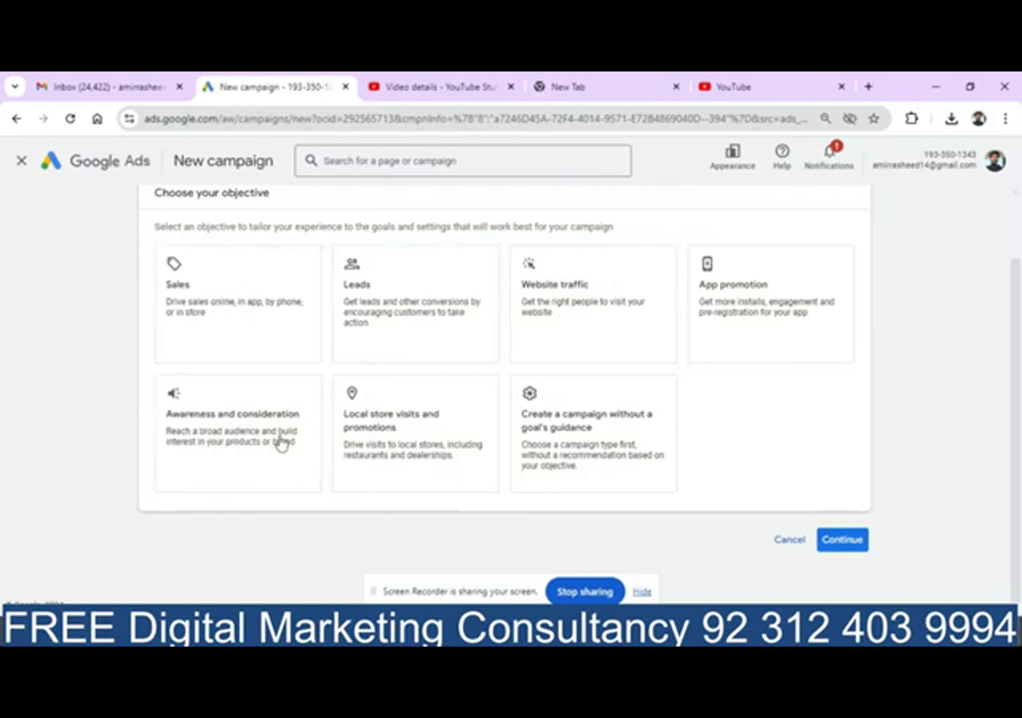
left_click(545, 449)
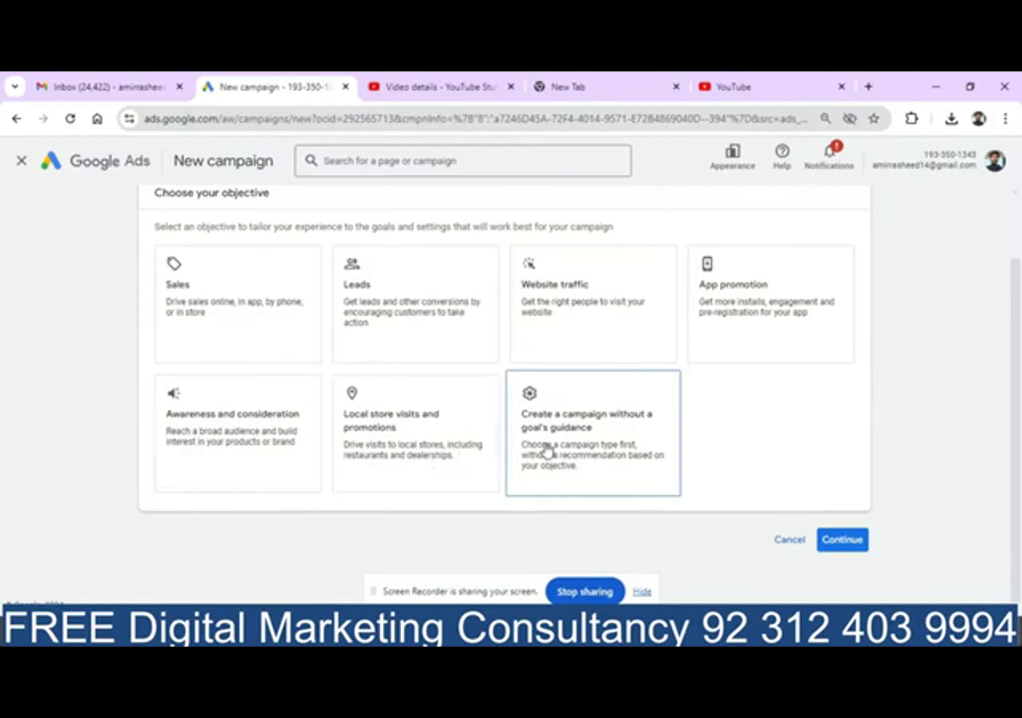
left_click(206, 345)
left_click(479, 347)
left_click(203, 471)
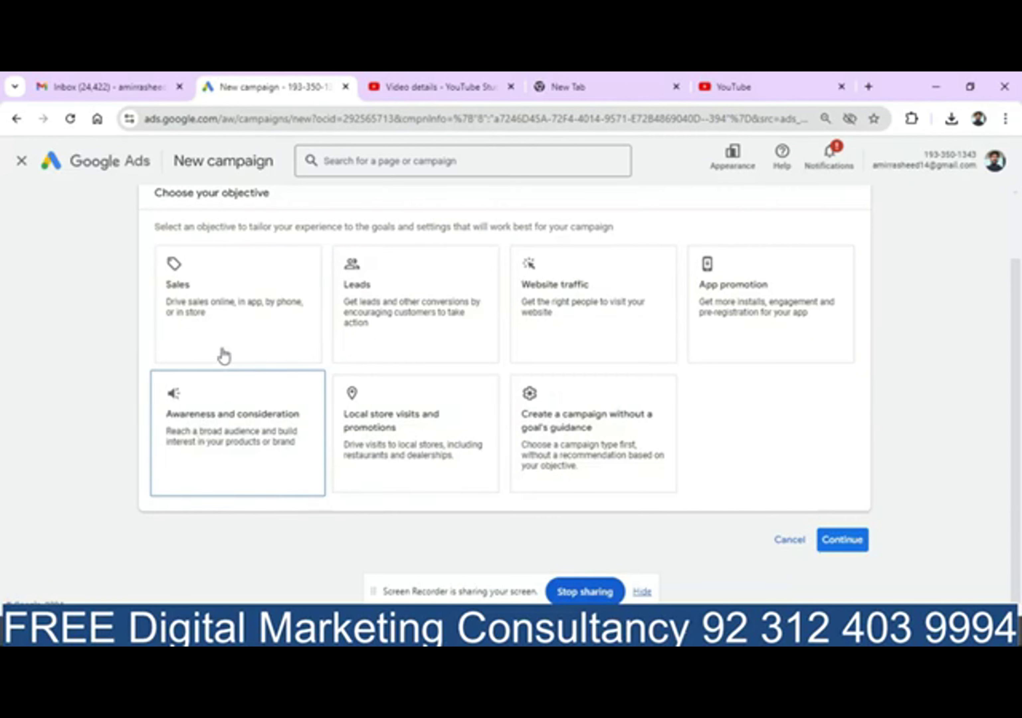
left_click(242, 344)
left_click(368, 326)
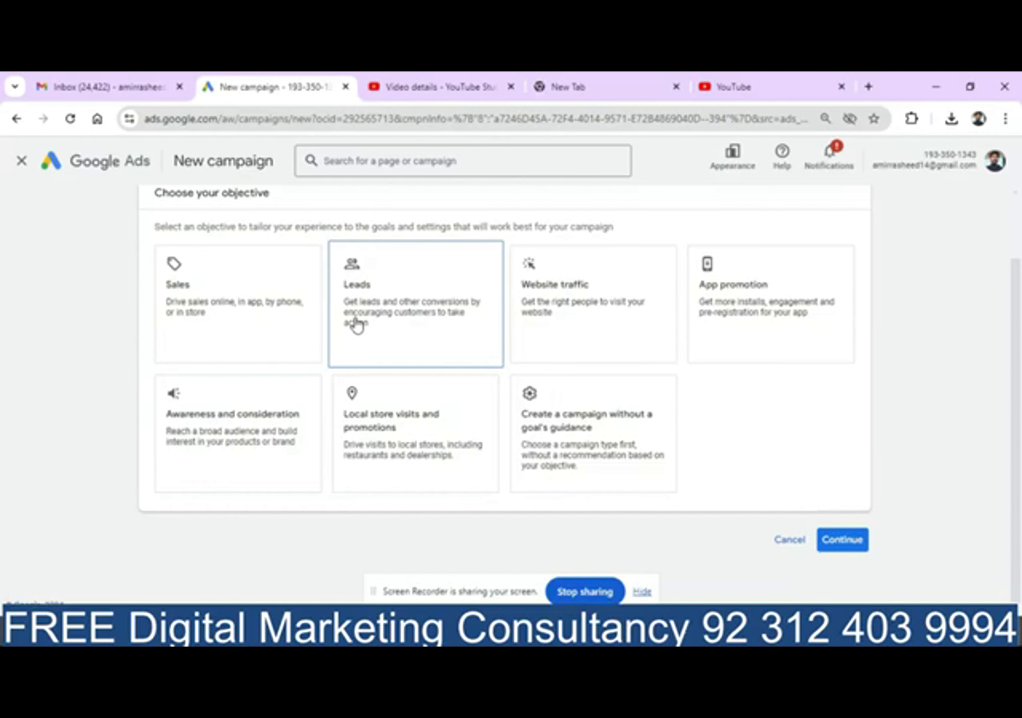
left_click(205, 319)
left_click(480, 313)
left_click(269, 309)
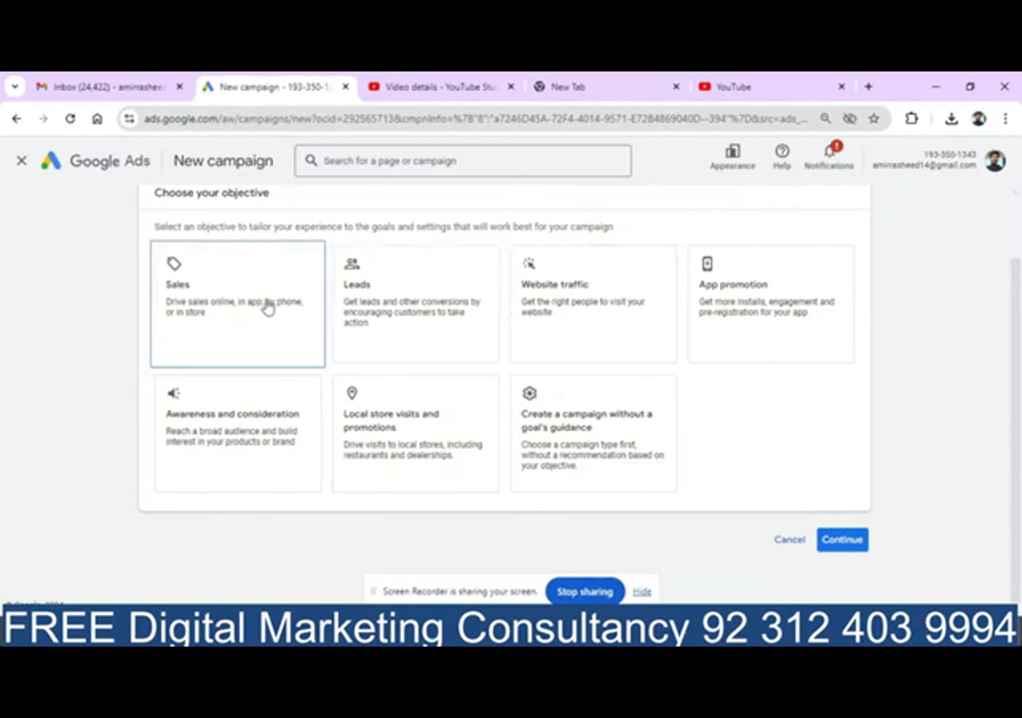
left_click(490, 300)
left_click(233, 308)
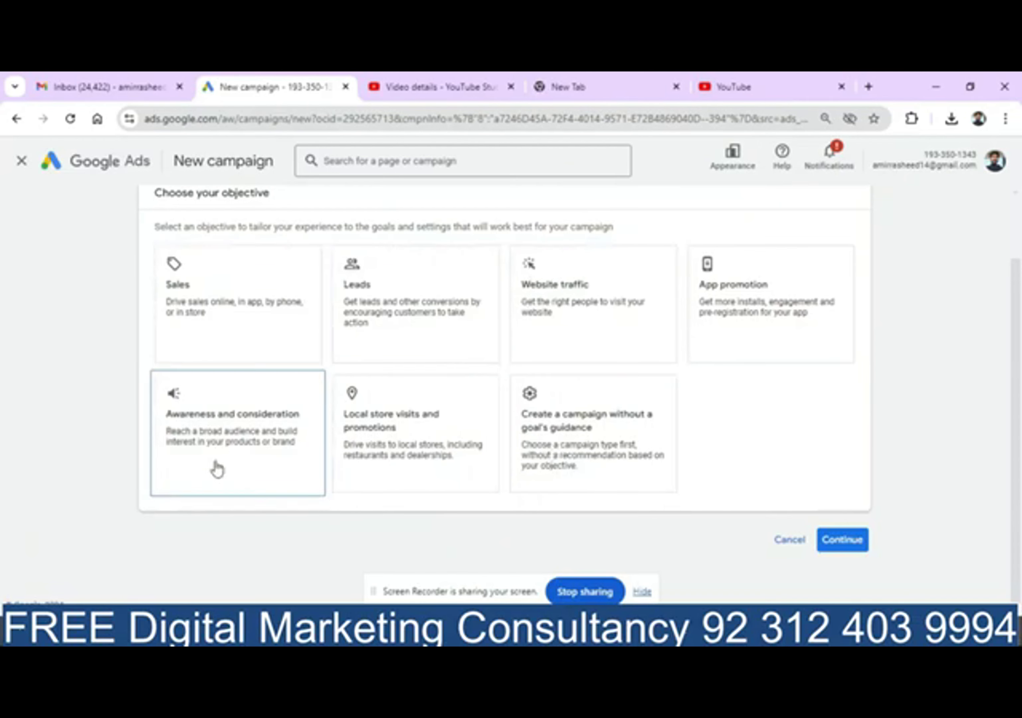
Choose to create a campaign without a goal's guidance and select Video as the campaign type
left_click(591, 432)
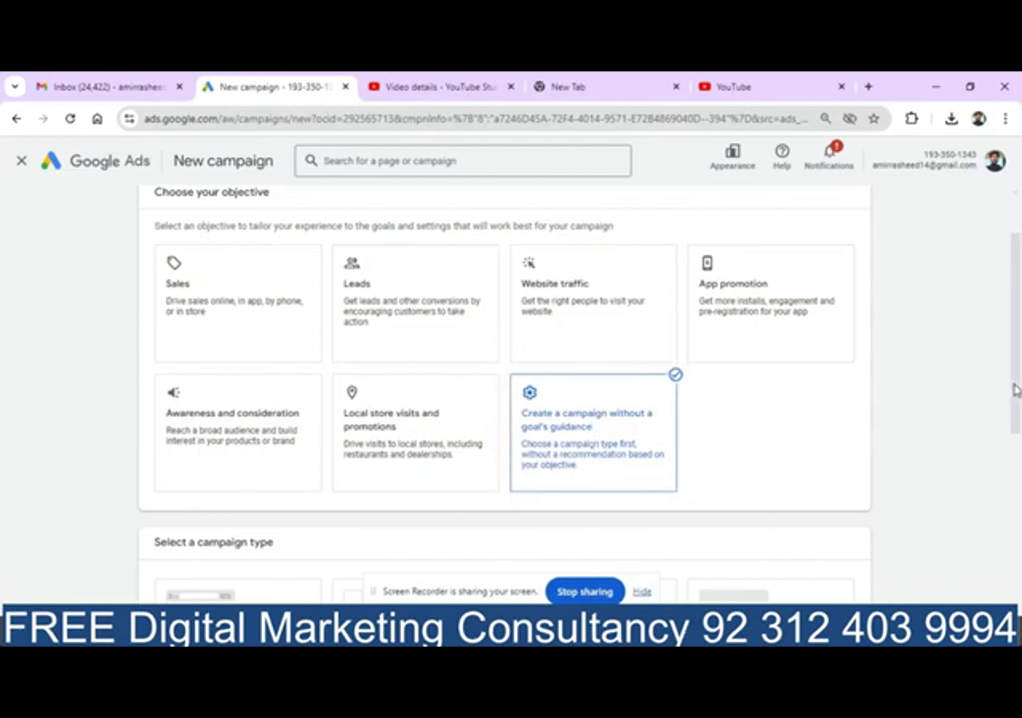
left_click_drag(1017, 392, 1017, 542)
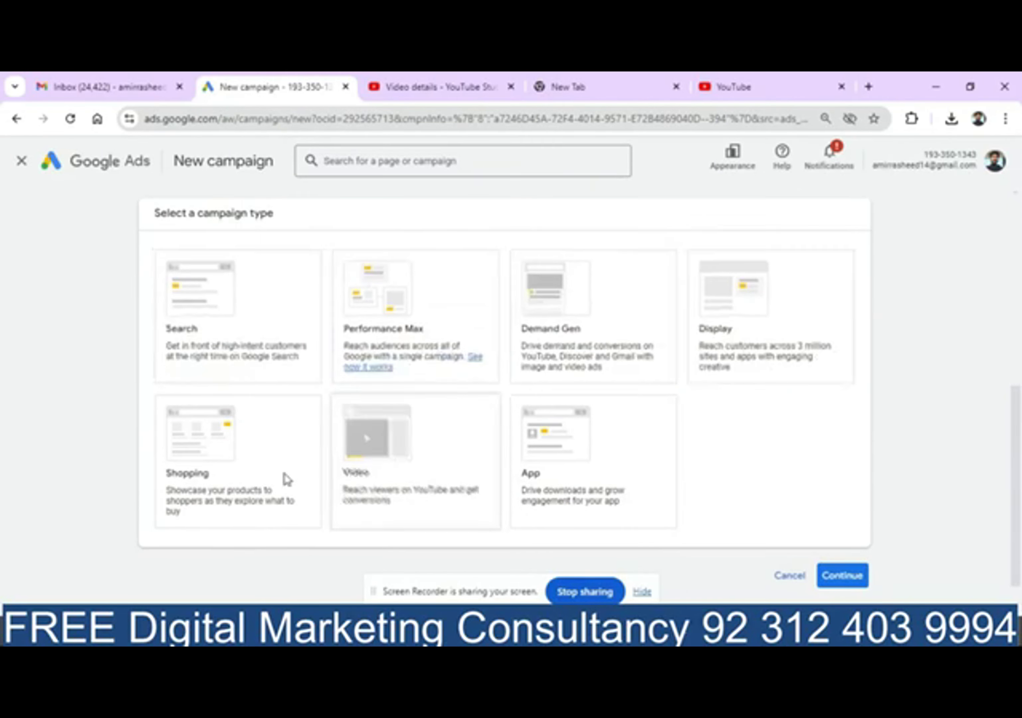
left_click(423, 492)
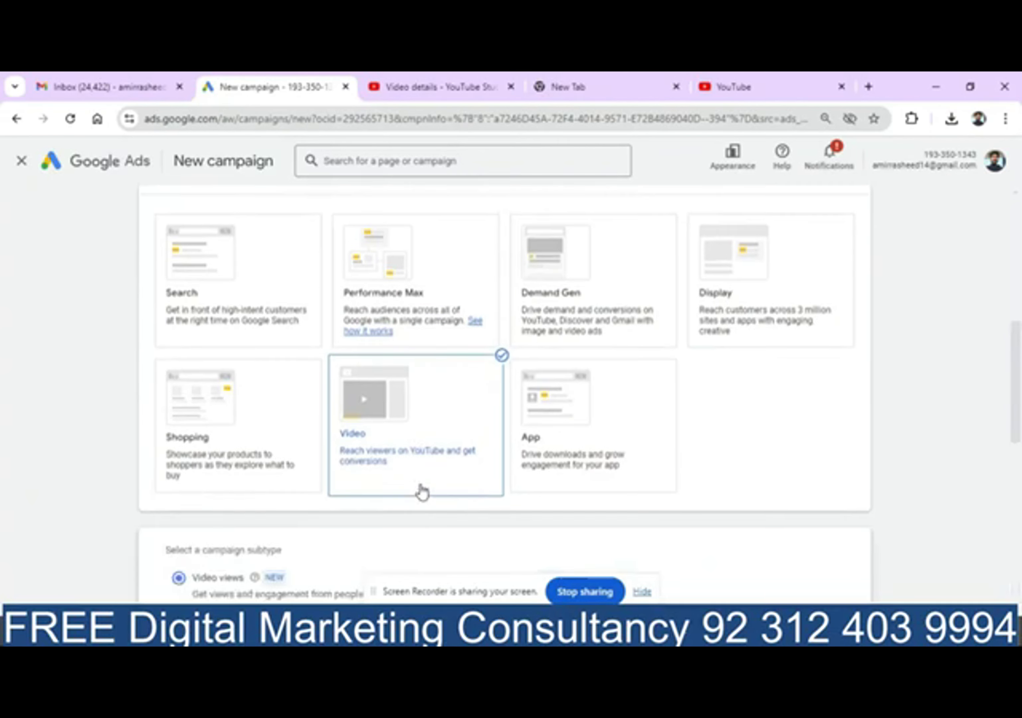
Select Drive conversions as the video campaign subtype, keep the listed conversion goals, and continue to the campaign settings
left_click_drag(1020, 372, 1019, 472)
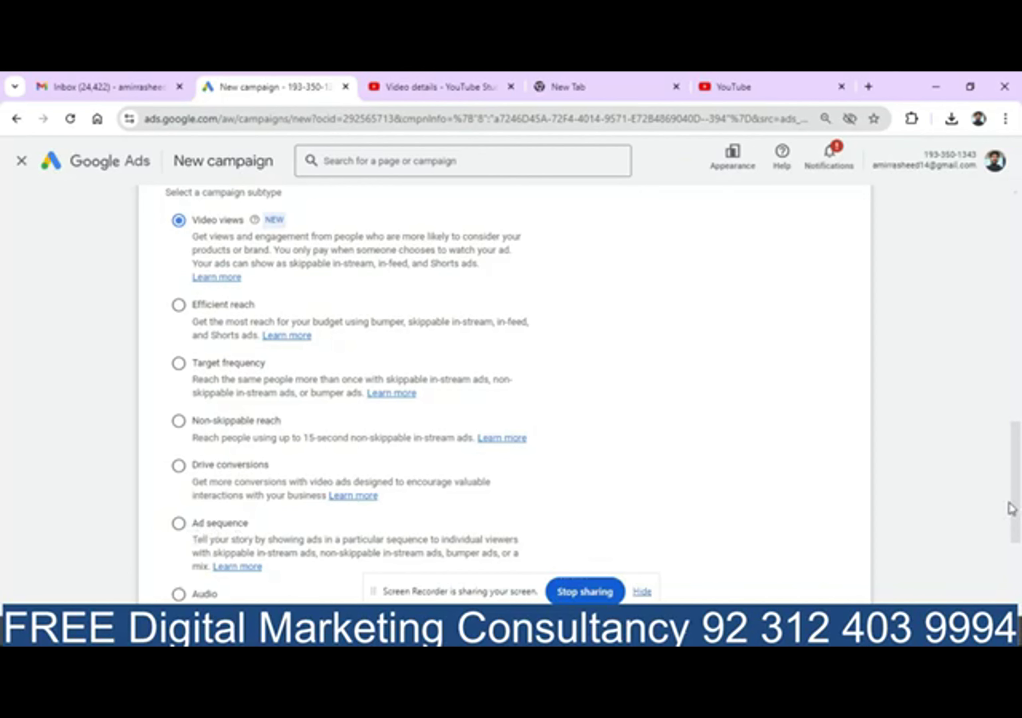
left_click_drag(1017, 505, 1019, 583)
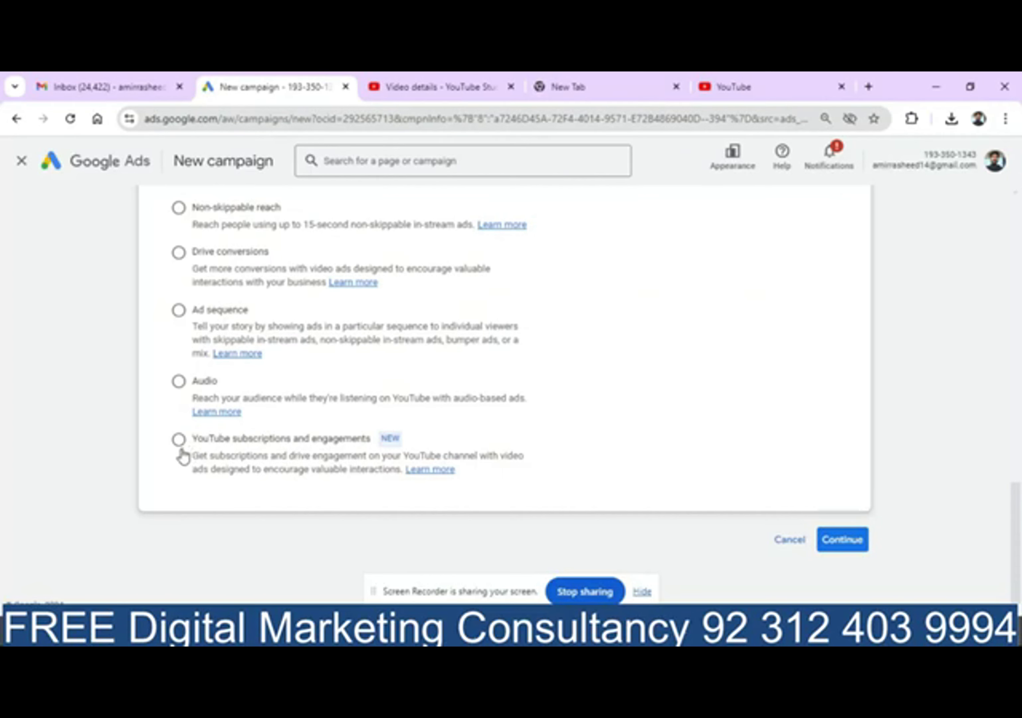
left_click_drag(1017, 517, 1013, 456)
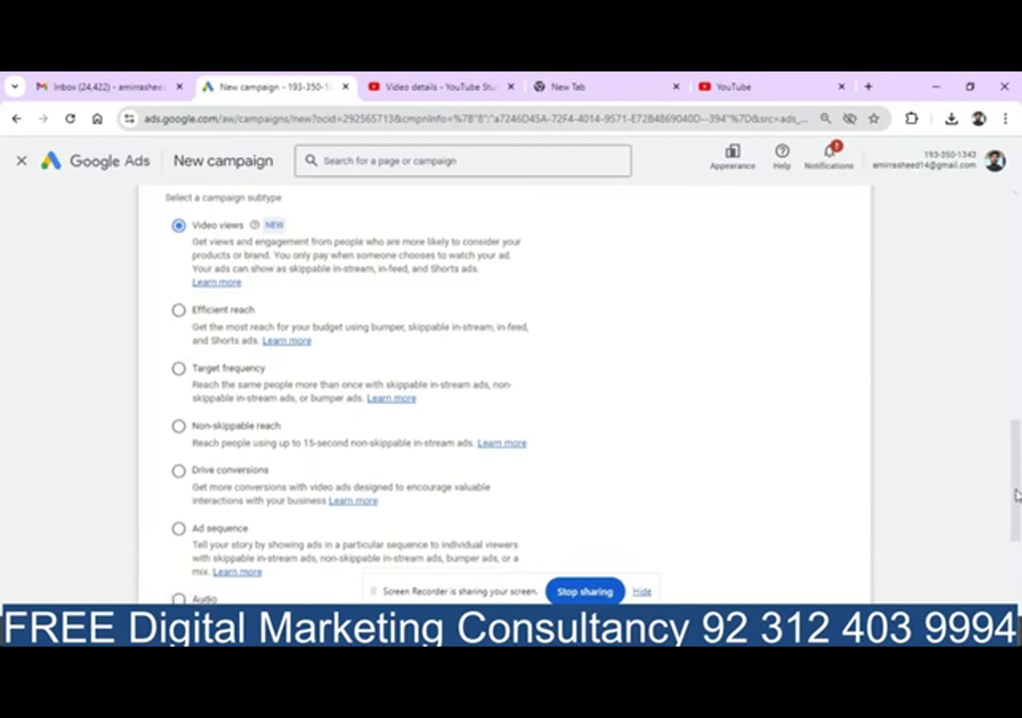
mouse_move(1017, 495)
left_mouse_down()
mouse_move(1020, 569)
mouse_move(1004, 506)
left_mouse_up()
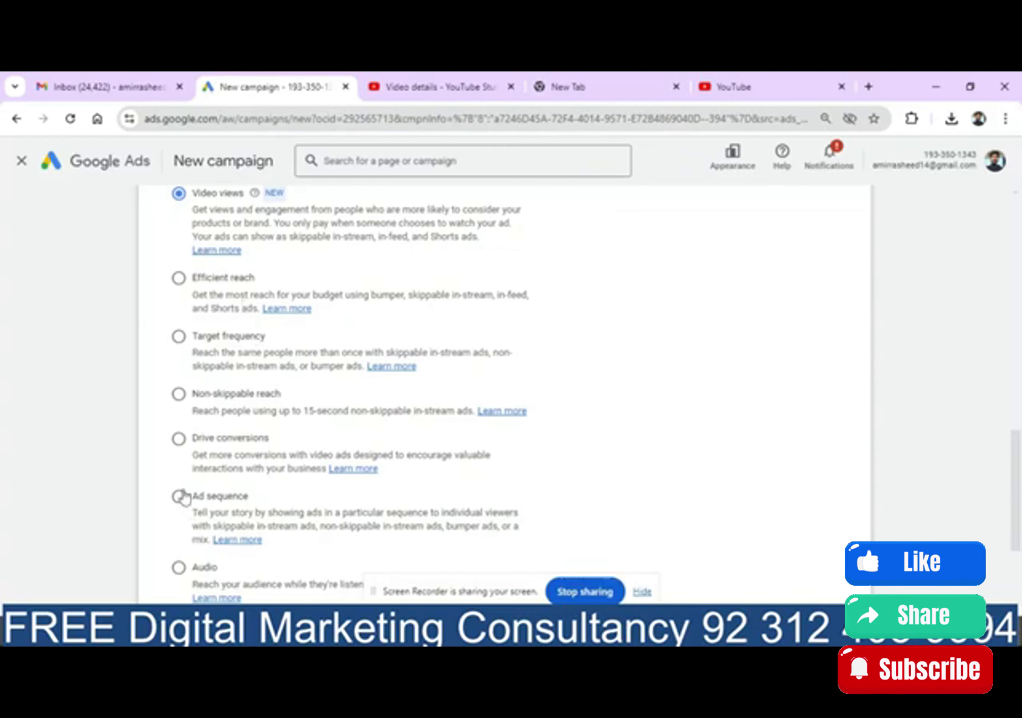
left_click(180, 444)
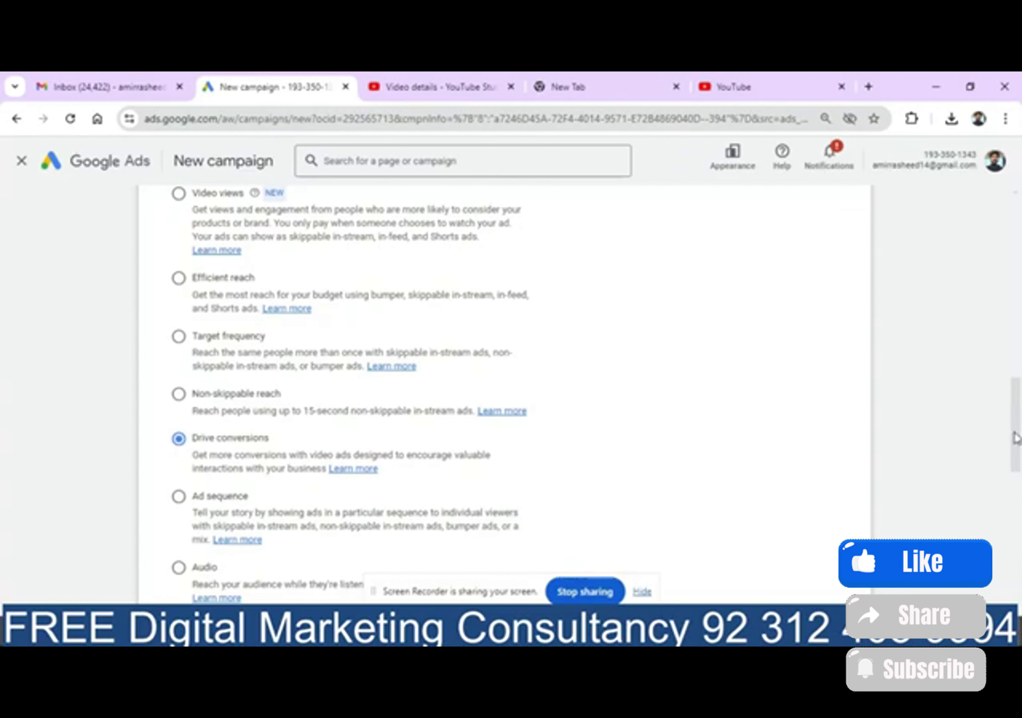
left_click_drag(1017, 439, 1020, 564)
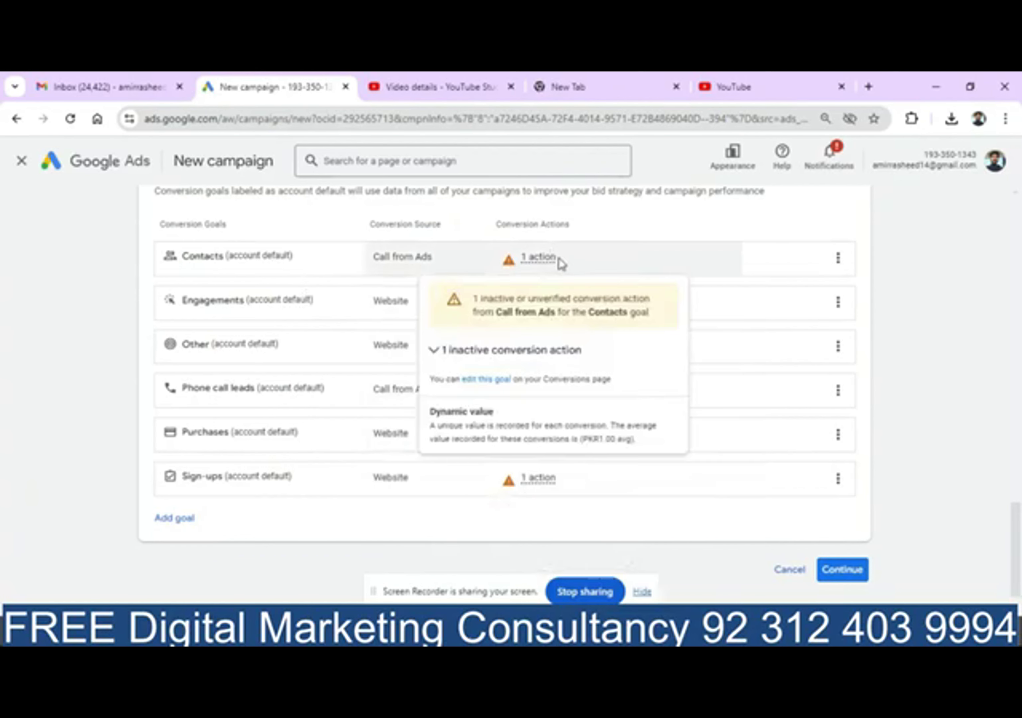
left_click(859, 574)
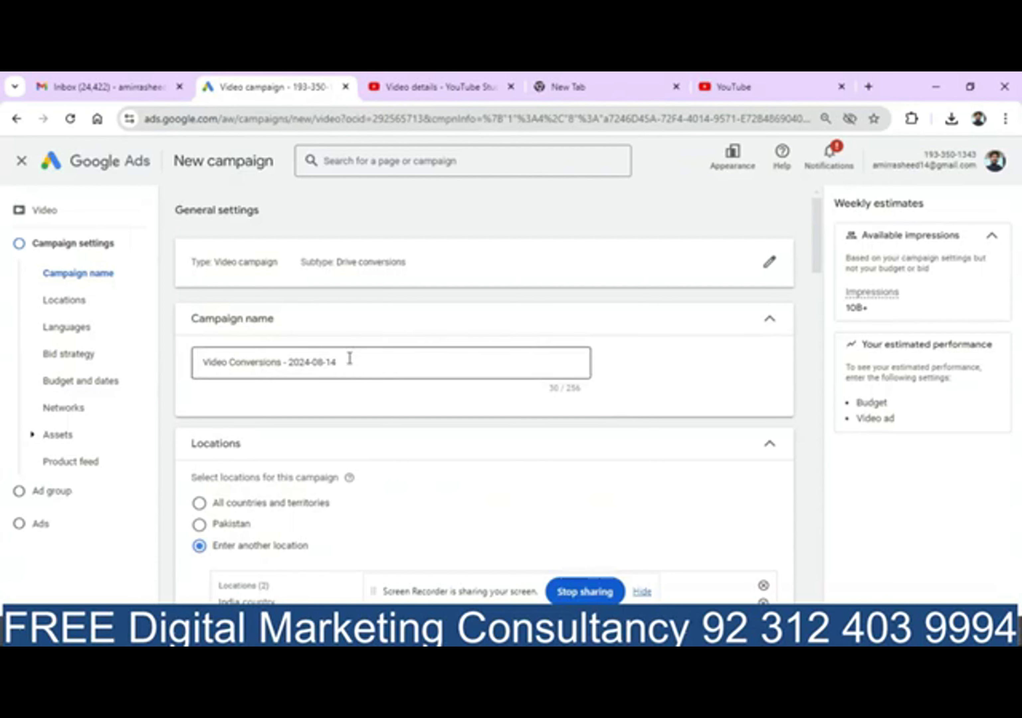
Remove India from the campaign's target locations and add United Arab Emirates alongside Pakistan
left_click_drag(820, 270, 835, 315)
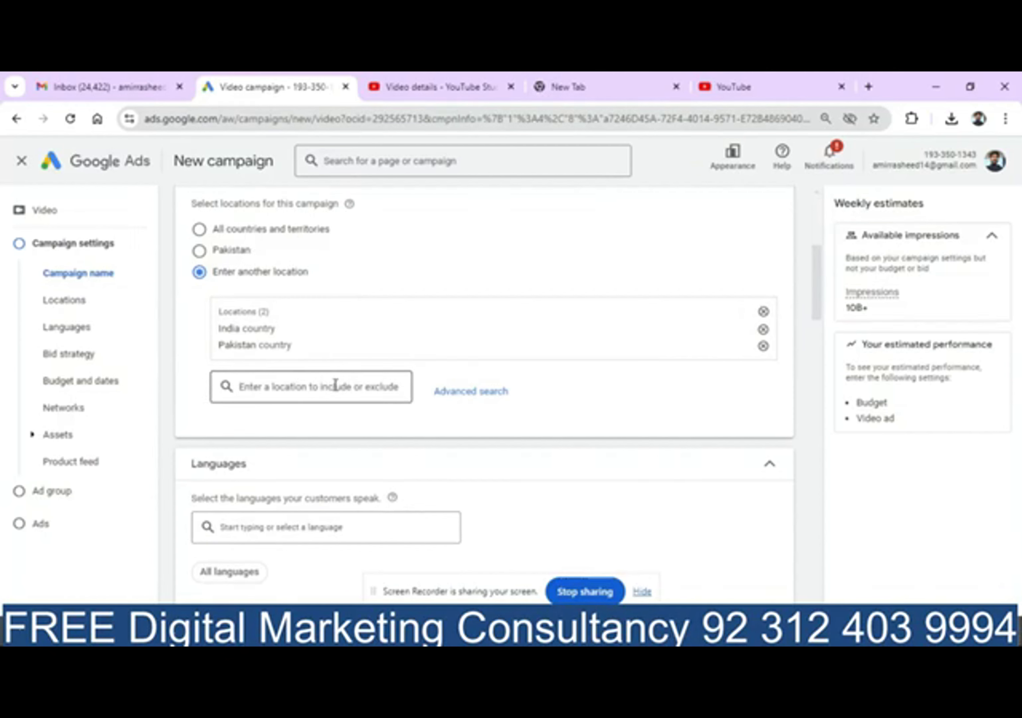
left_click(764, 330)
left_click(341, 369)
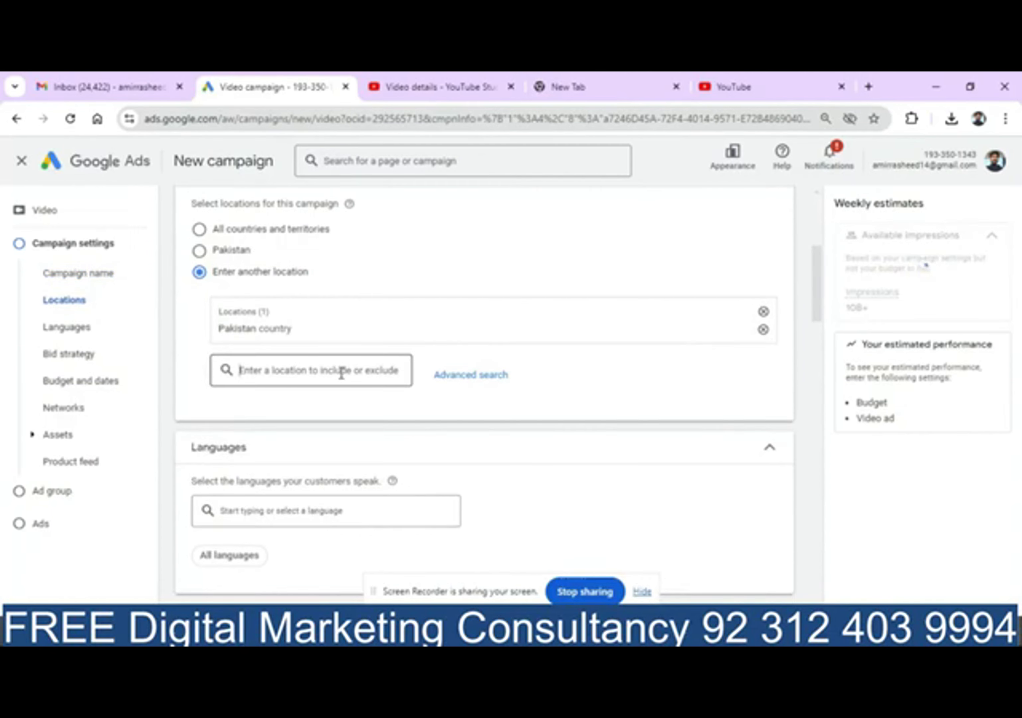
type("uae")
left_click(252, 417)
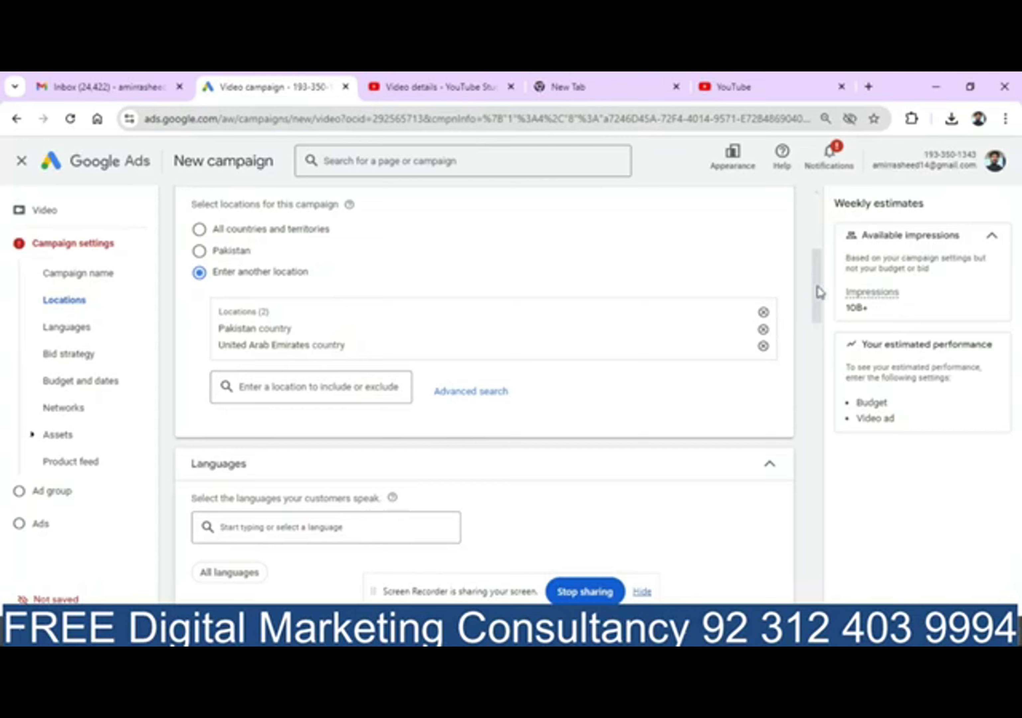
Keep Maximize conversions as the bid strategy and set a daily budget of PKR 5,000
left_click_drag(819, 292, 831, 344)
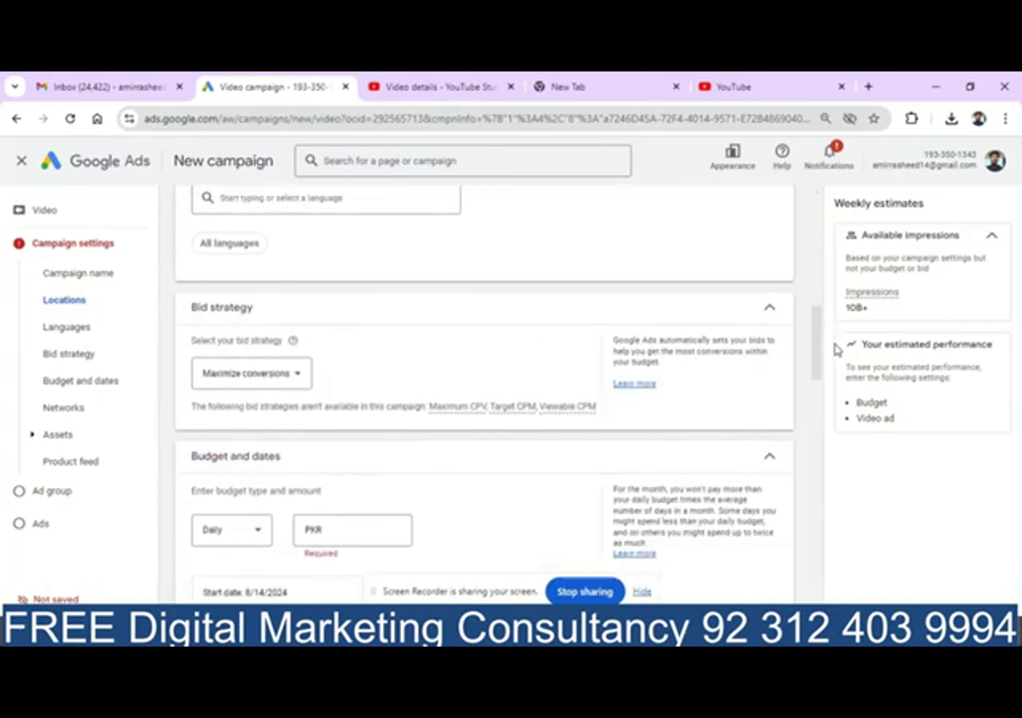
left_click(298, 383)
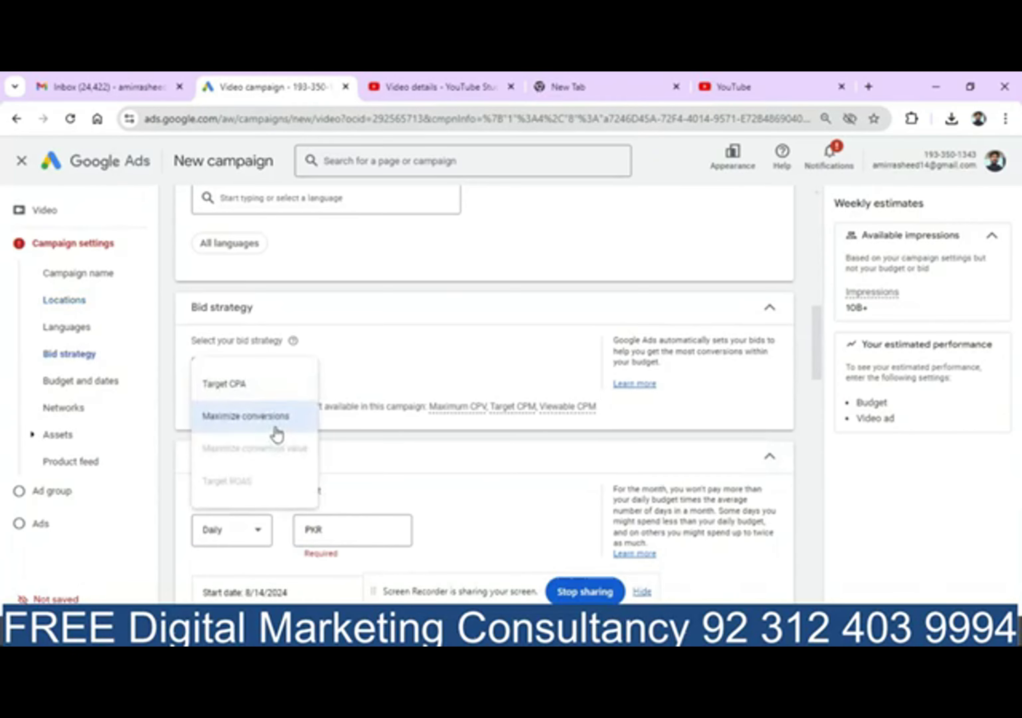
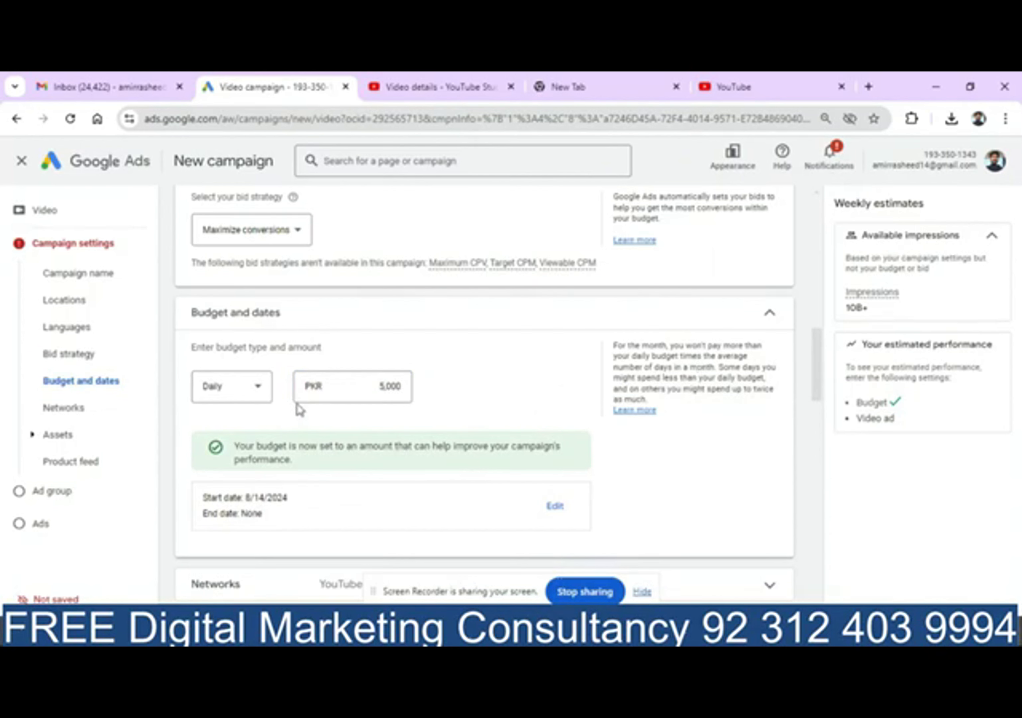
left_click(259, 391)
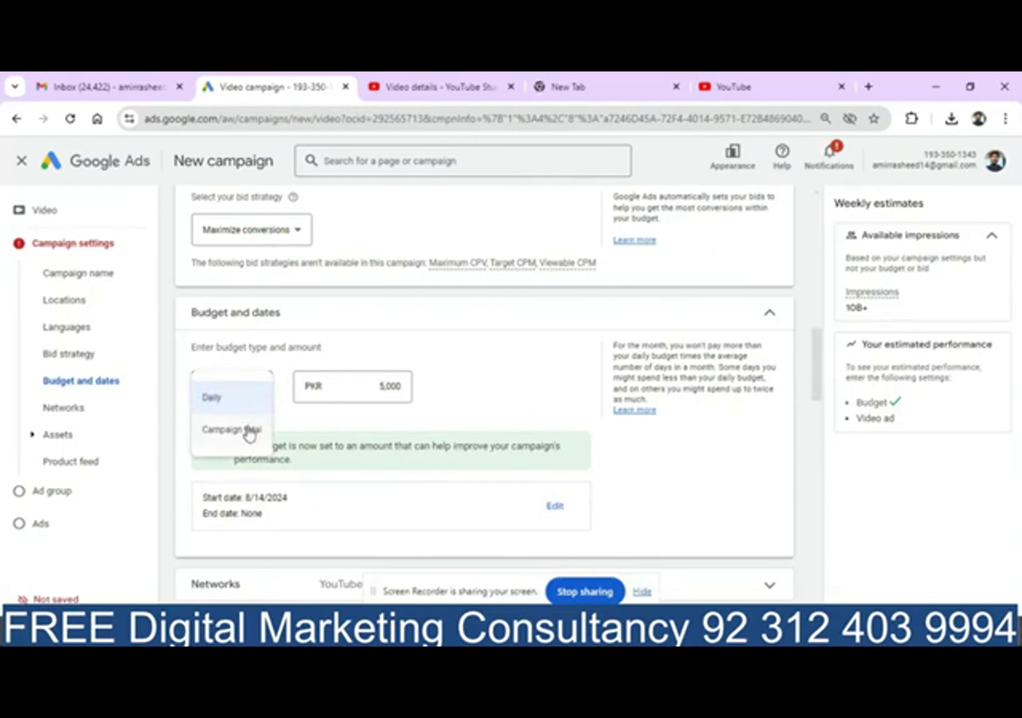
left_click(511, 400)
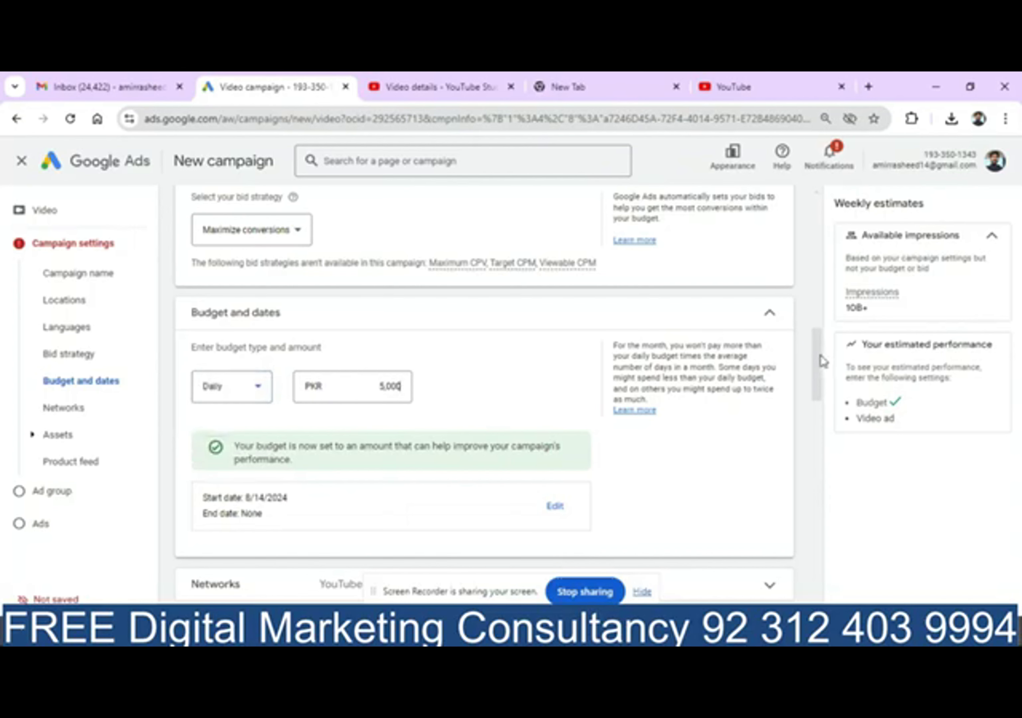
Expand the Networks settings and review where the video ads can appear
left_click_drag(820, 354, 831, 425)
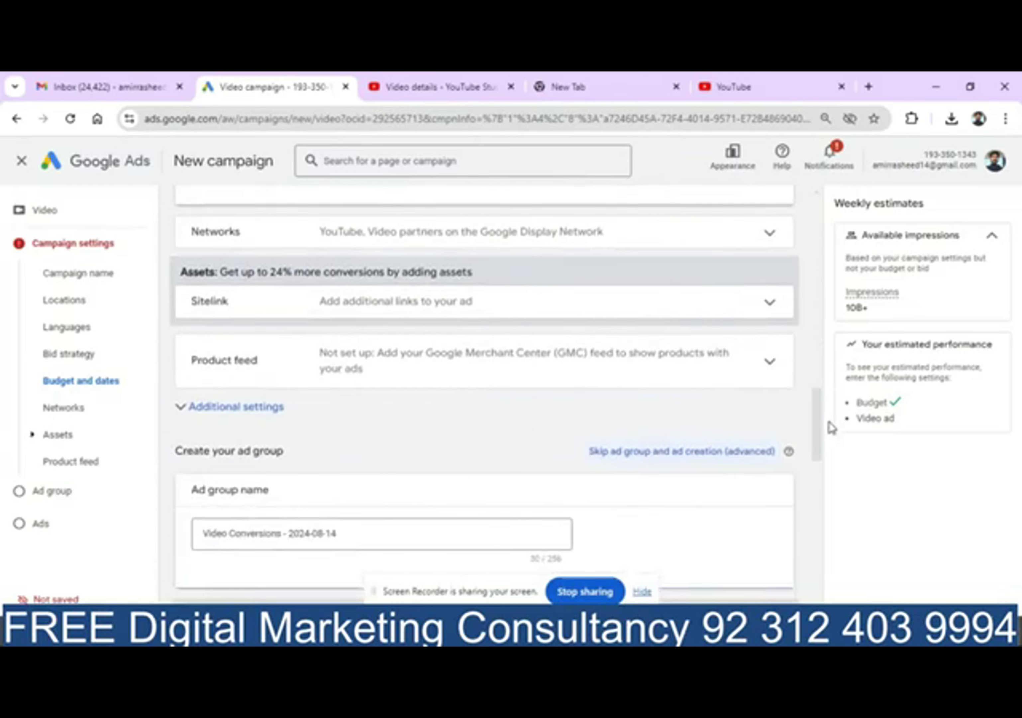
left_click(664, 238)
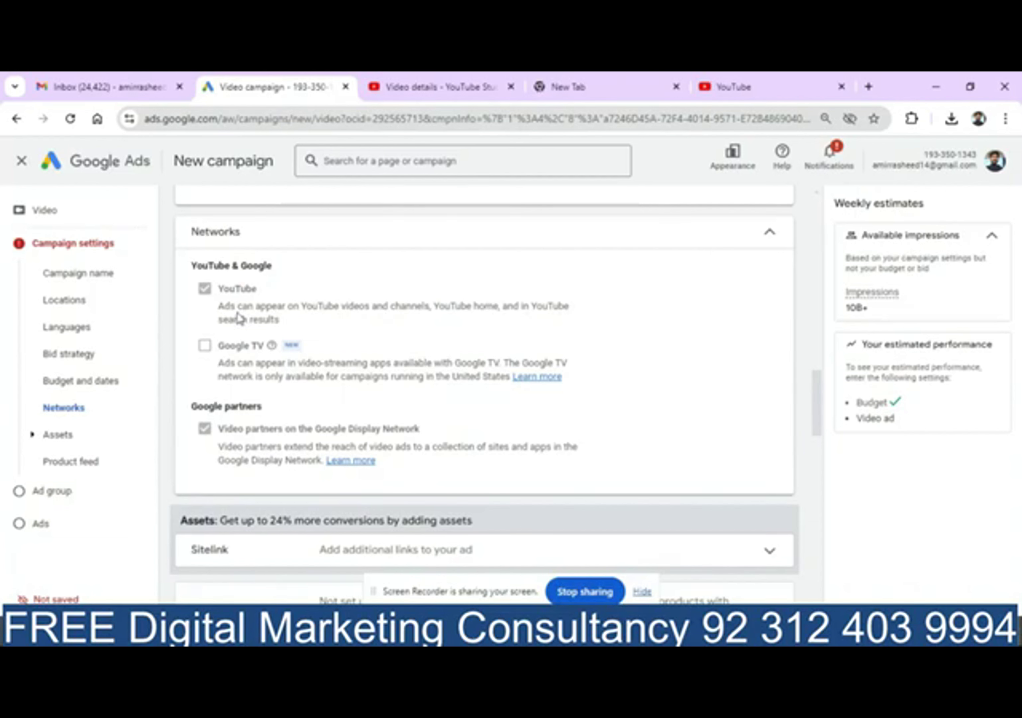
scroll(820, 388, "down", 1)
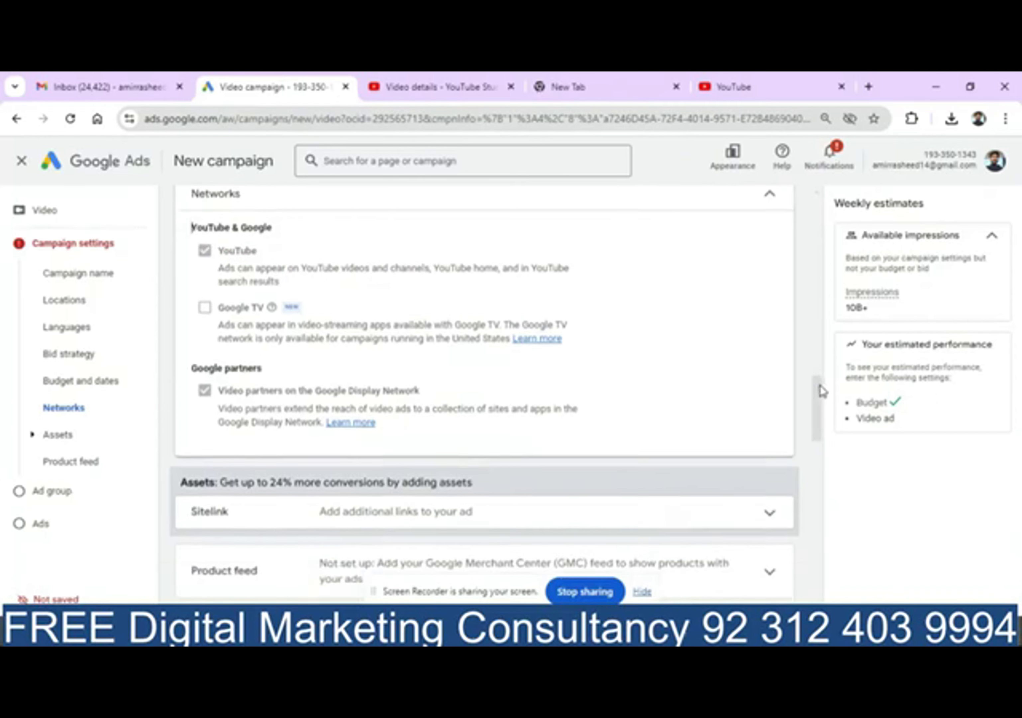
Expand the additional settings and set specific device targeting to computers, mobile phones and tablets, excluding TV screens
left_click_drag(820, 388, 831, 414)
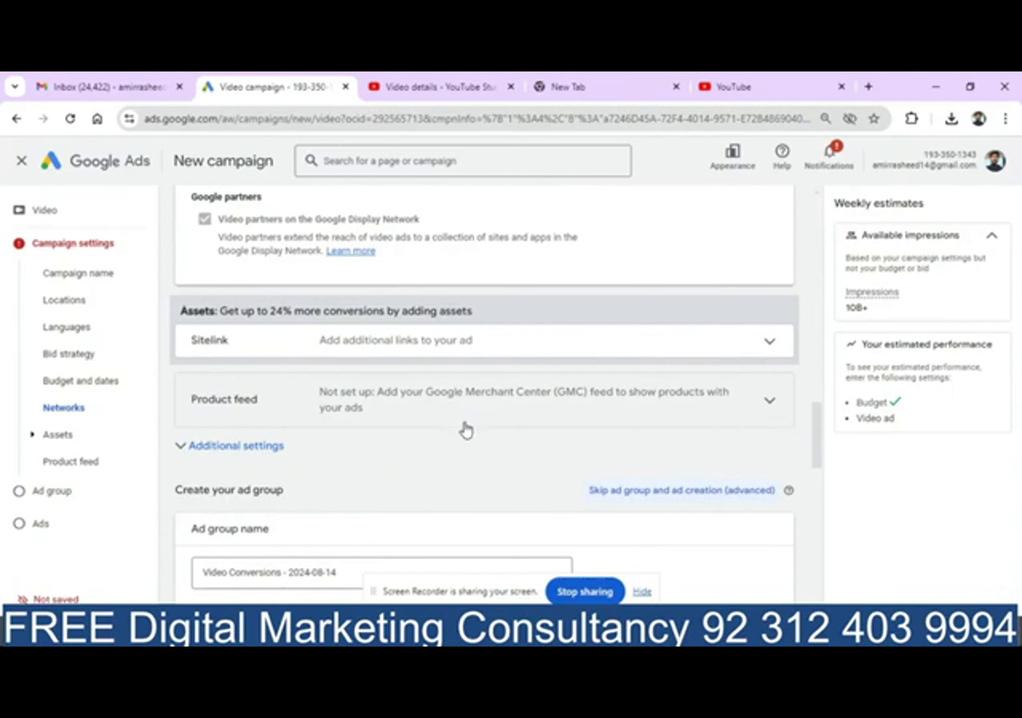
left_click(205, 455)
left_click_drag(816, 437, 819, 464)
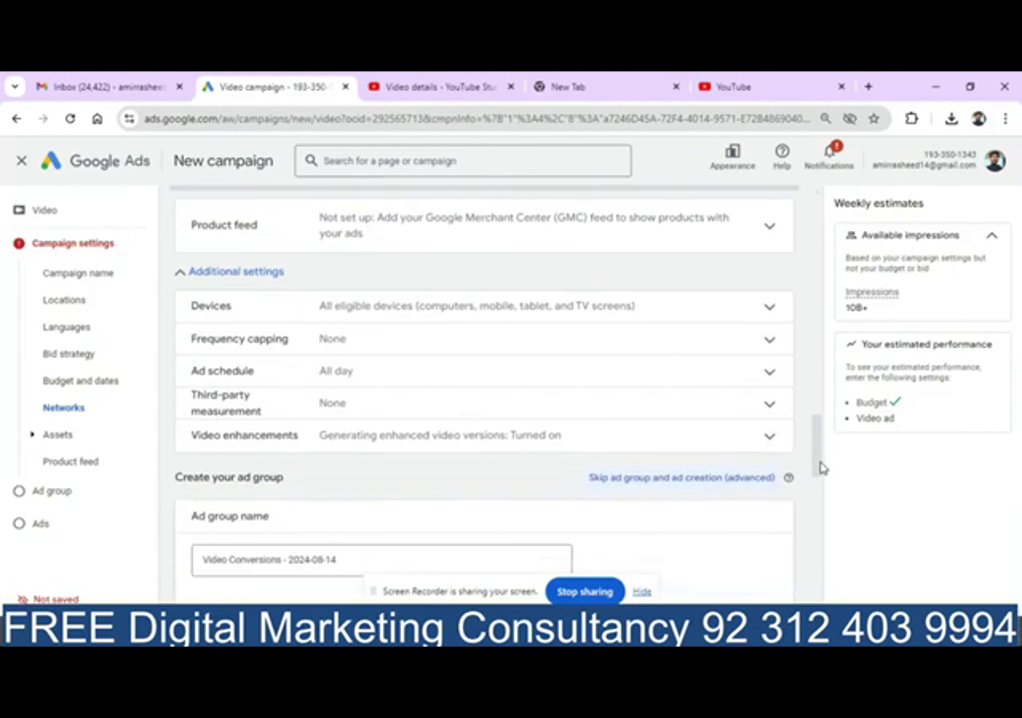
left_click(769, 310)
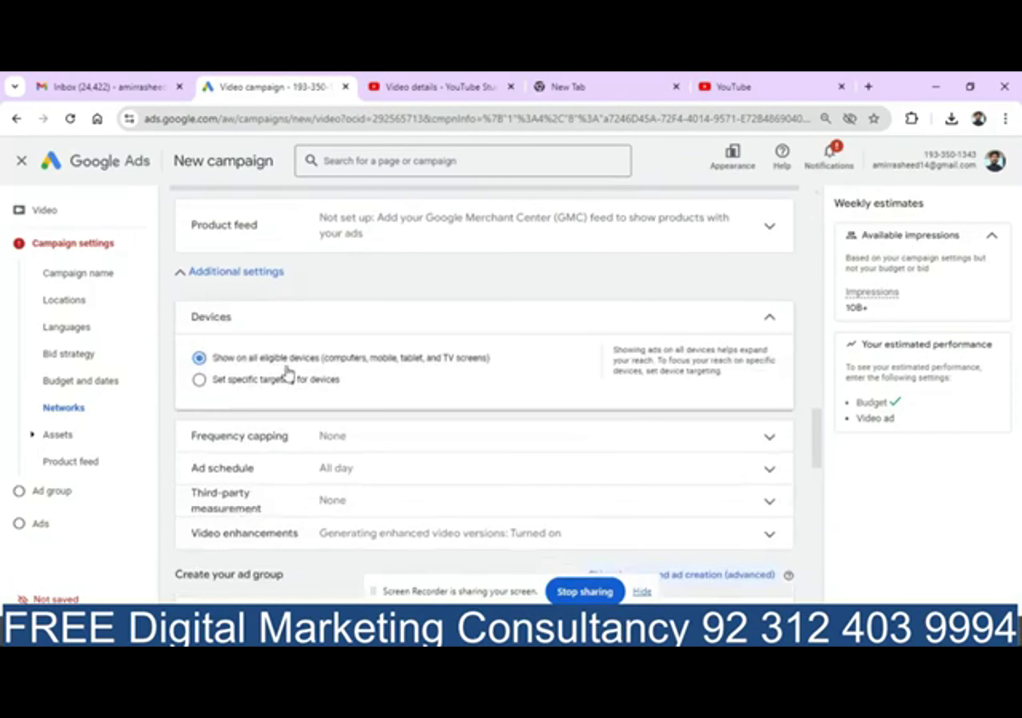
left_click(290, 380)
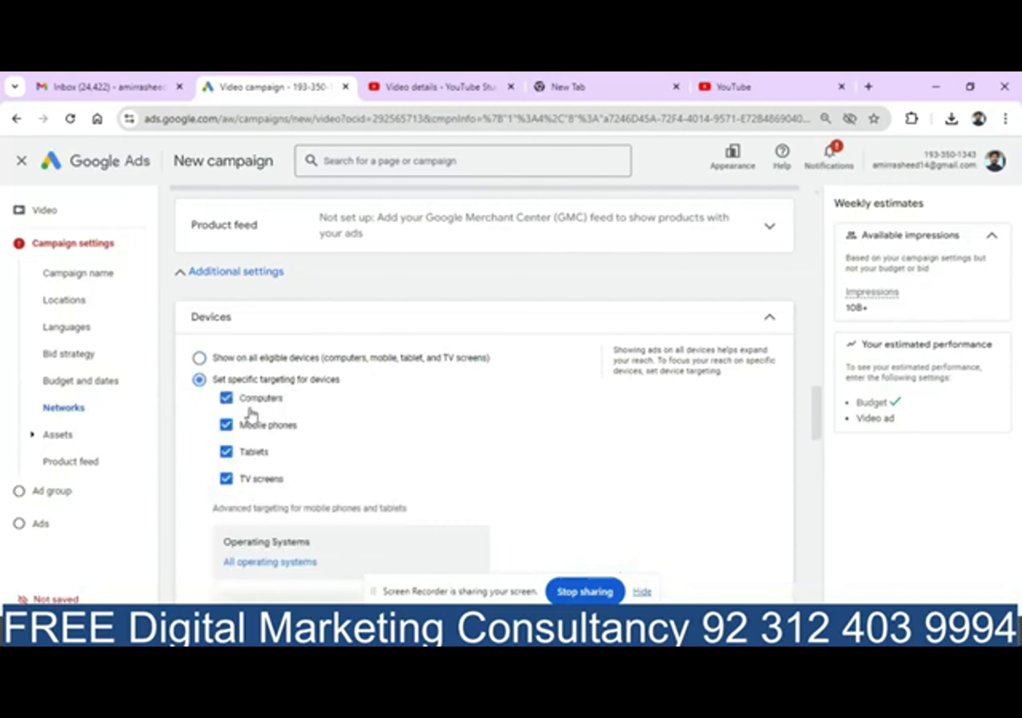
left_click(270, 487)
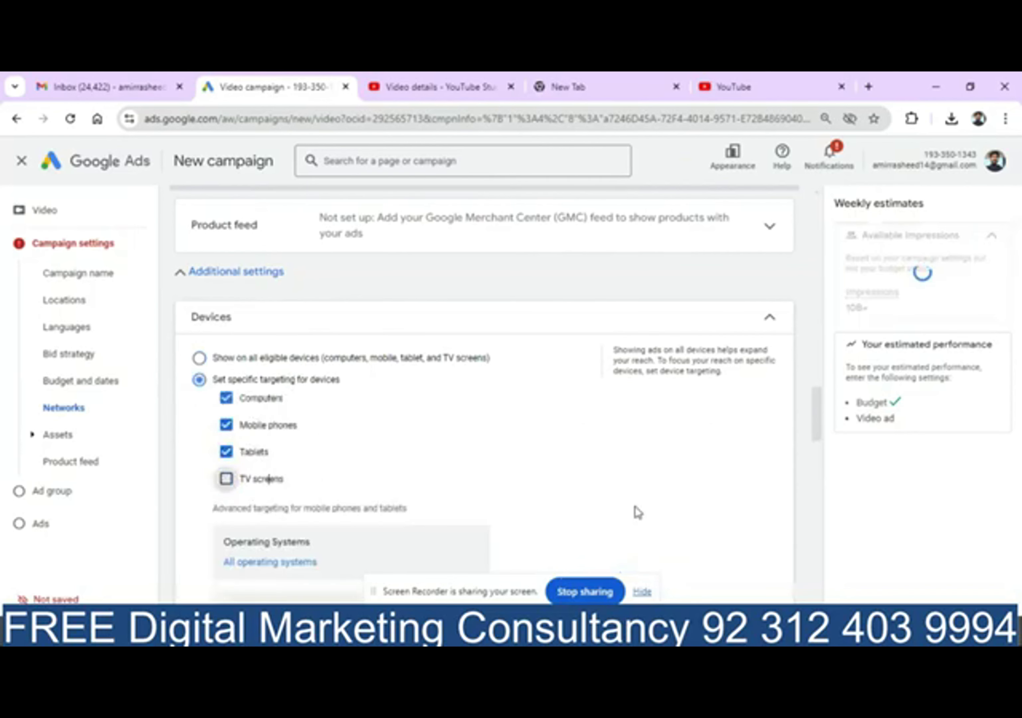
Expand the Frequency capping and Ad schedule settings and review their options
left_click_drag(818, 426, 831, 485)
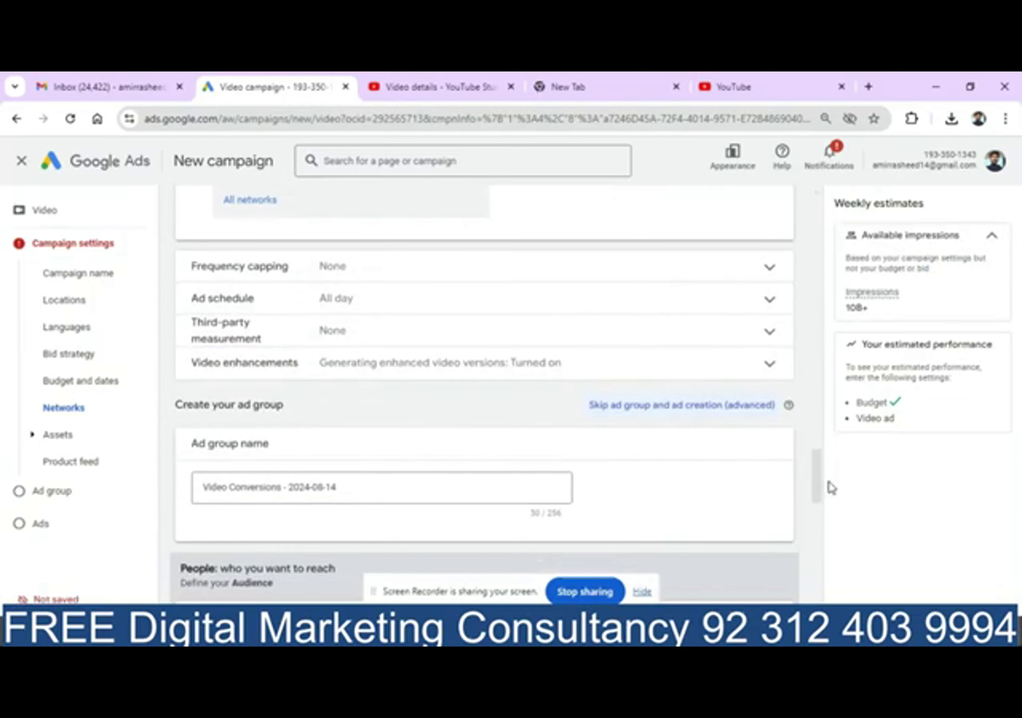
left_click(570, 273)
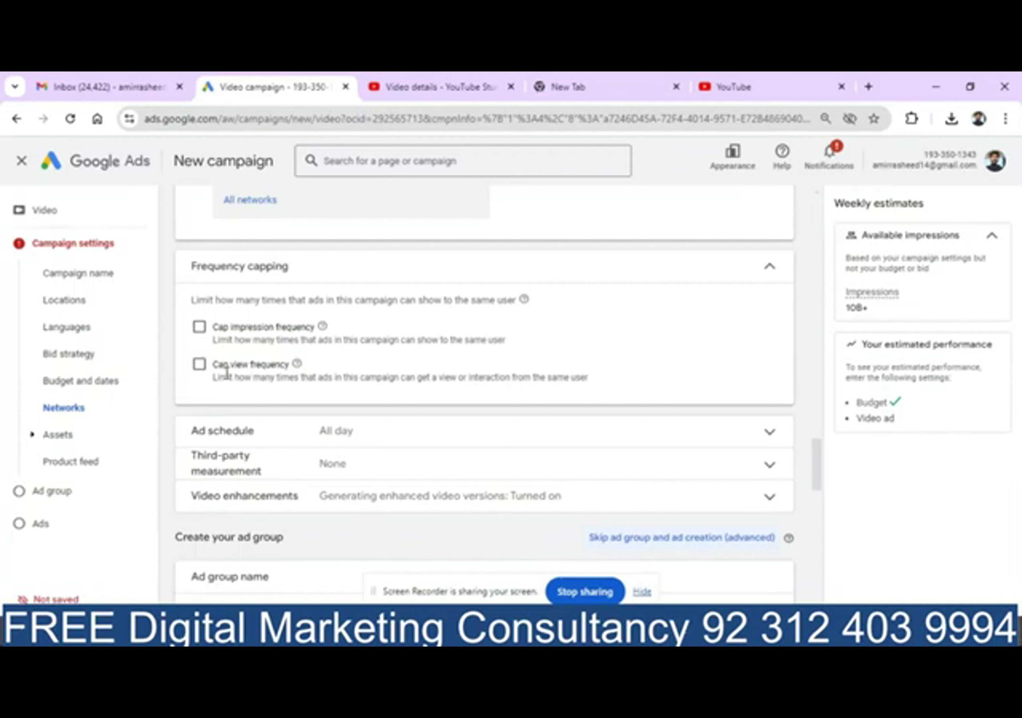
left_click(355, 446)
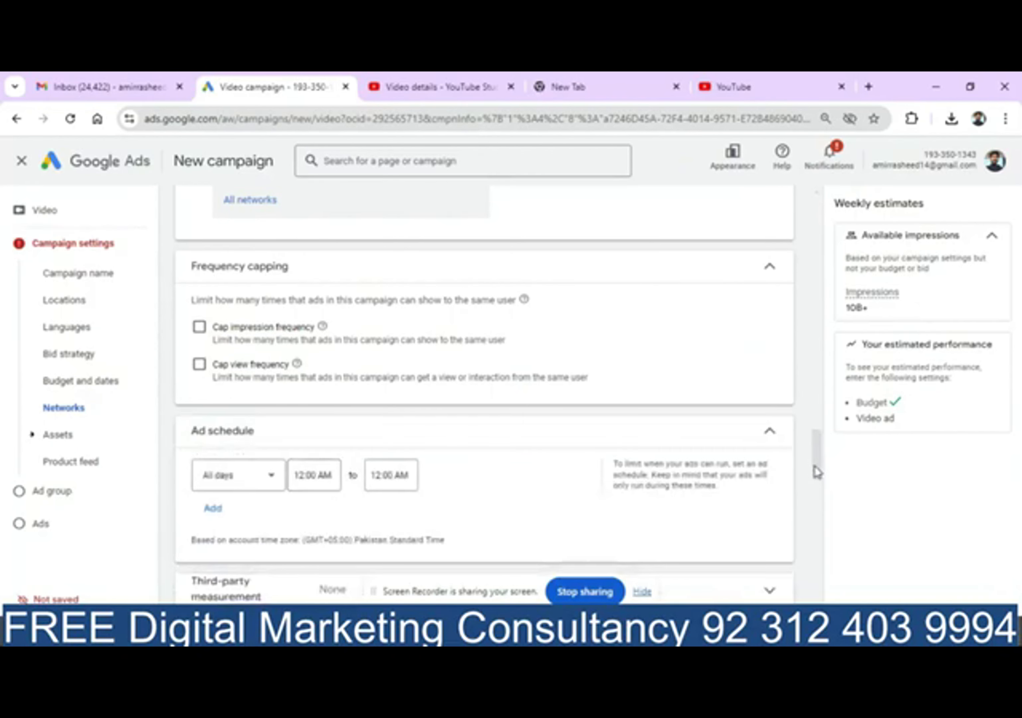
Expand the ad group's advanced settings and review the content targeting section
left_click_drag(814, 466, 818, 506)
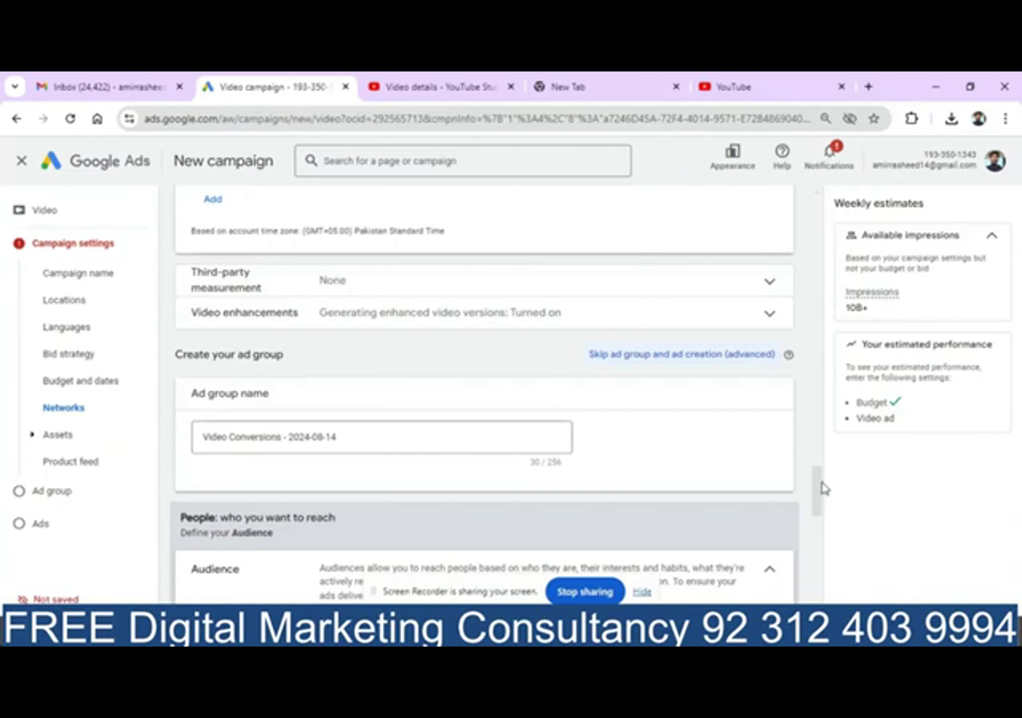
left_click_drag(820, 486, 831, 524)
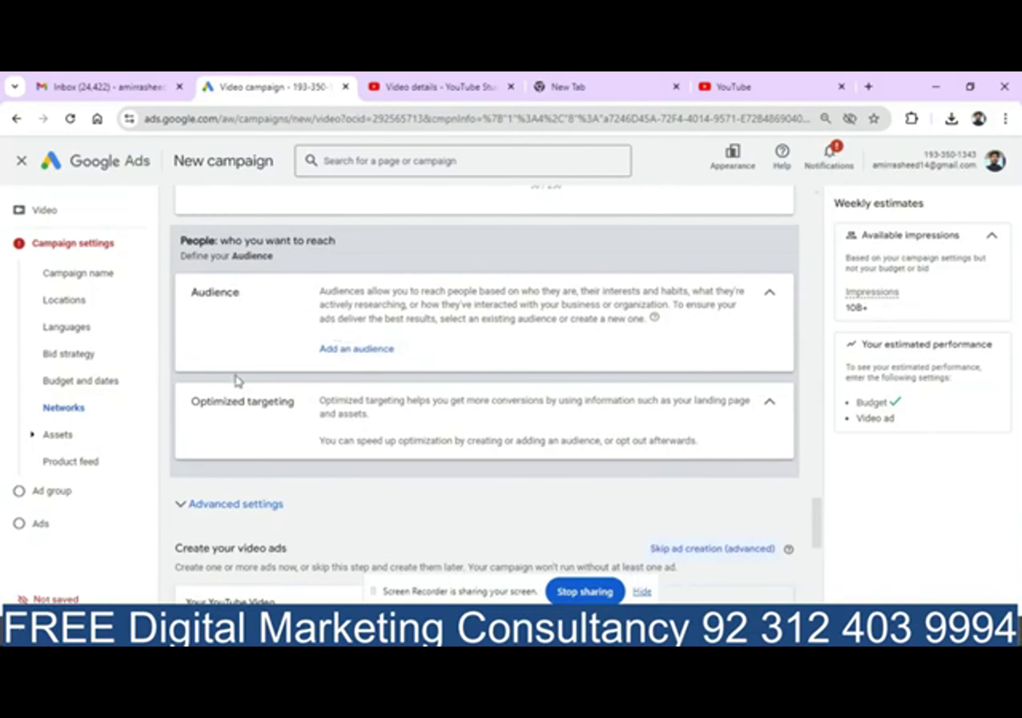
left_click(218, 505)
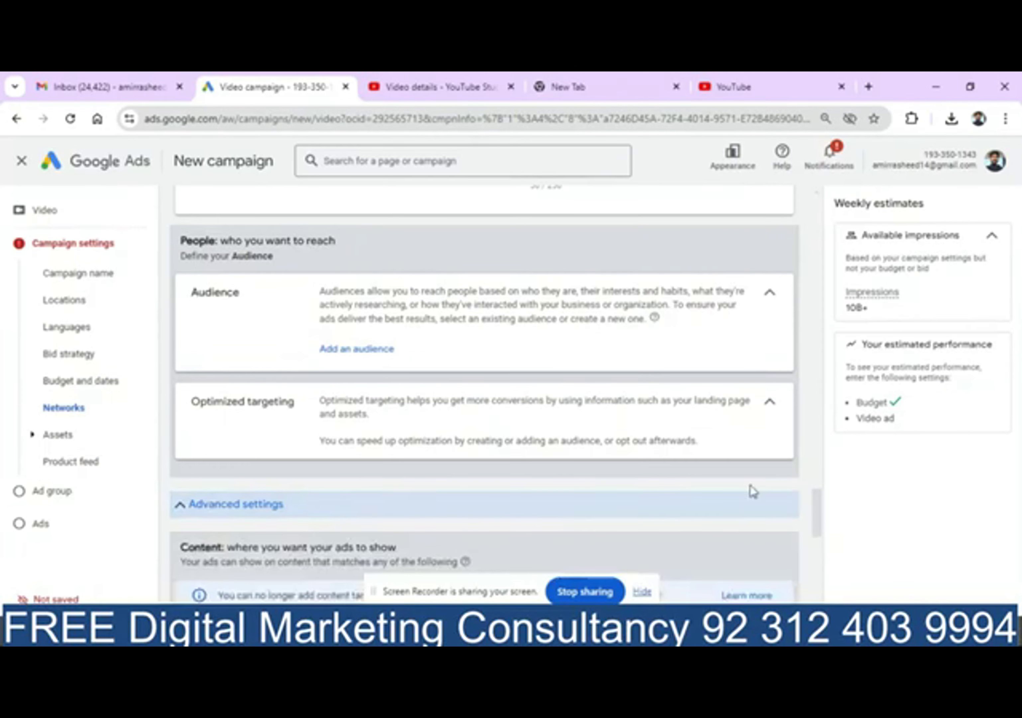
left_click_drag(816, 502, 817, 515)
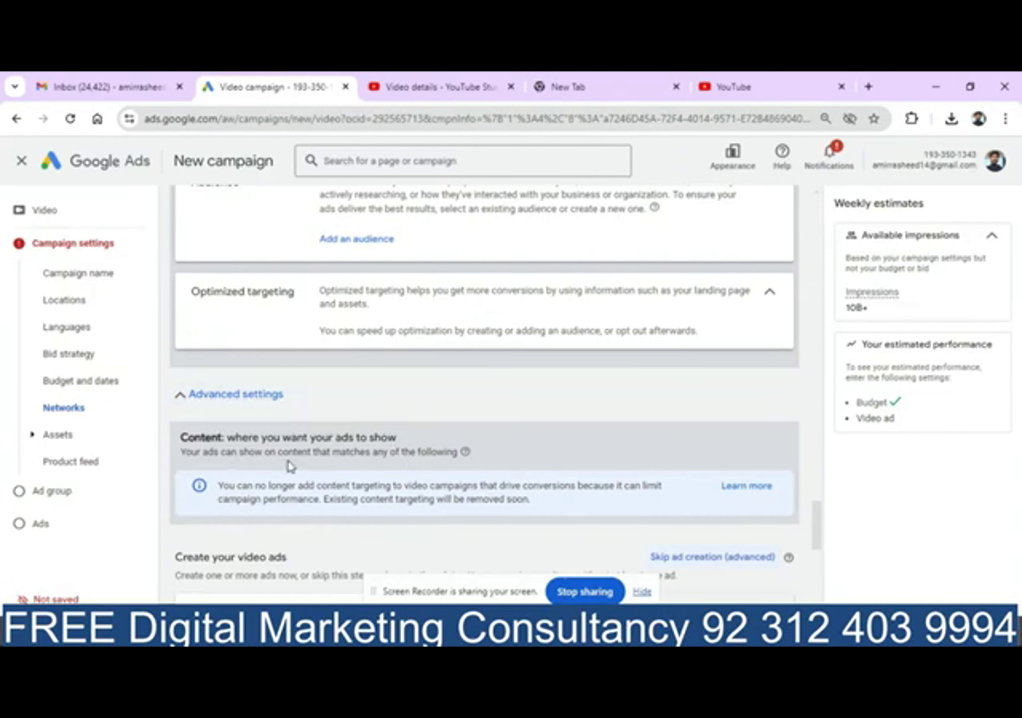
Create a new audience for the ad group and name it "YT 14 Aug"
left_click_drag(816, 539, 815, 516)
left_click(355, 450)
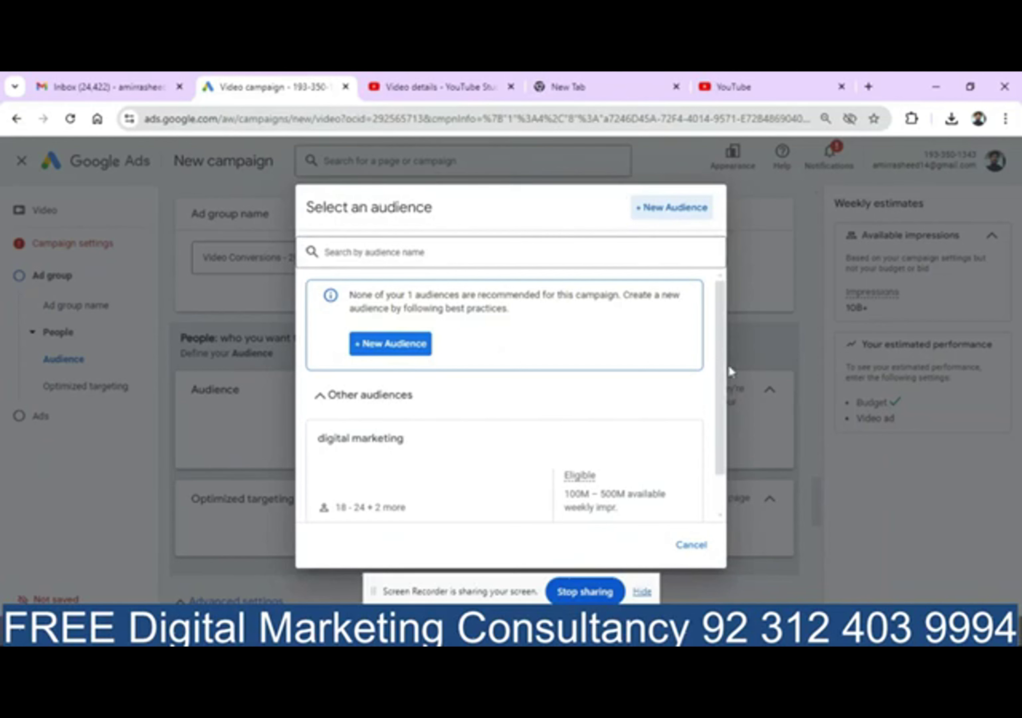
scroll(724, 378, "down", 1)
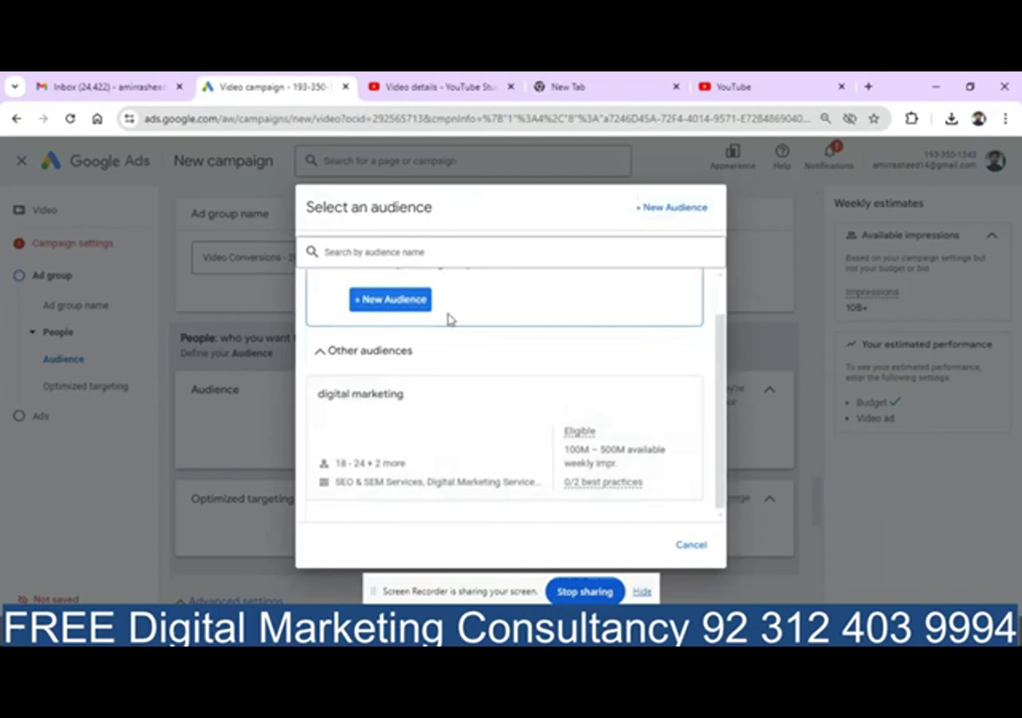
left_click_drag(719, 342, 720, 299)
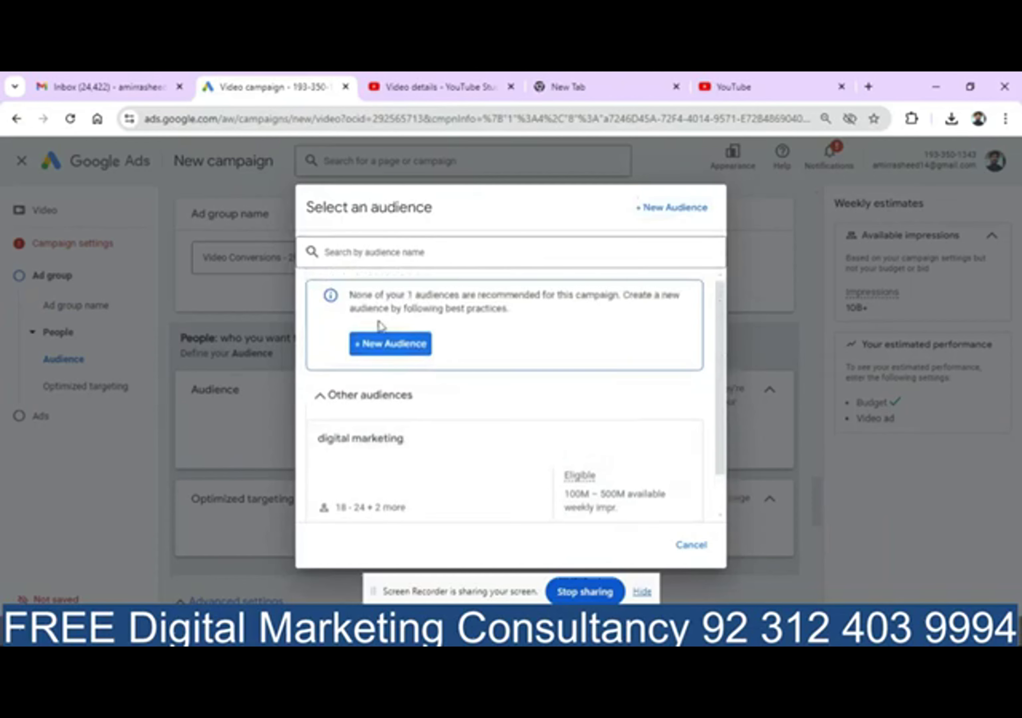
left_click(391, 343)
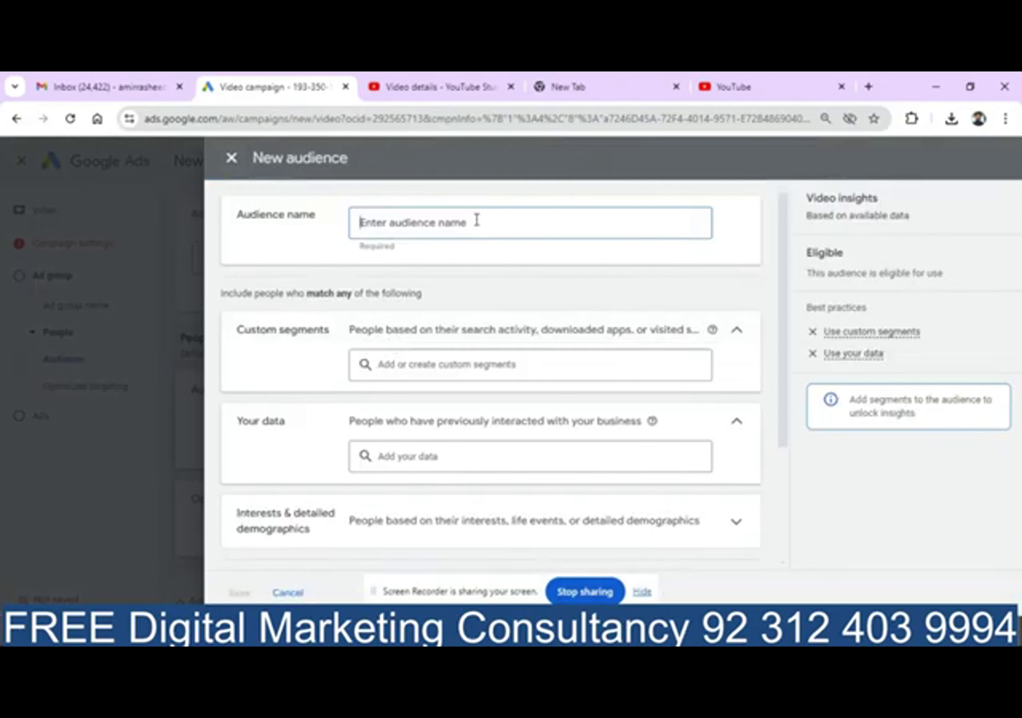
type("YT 14 Aug")
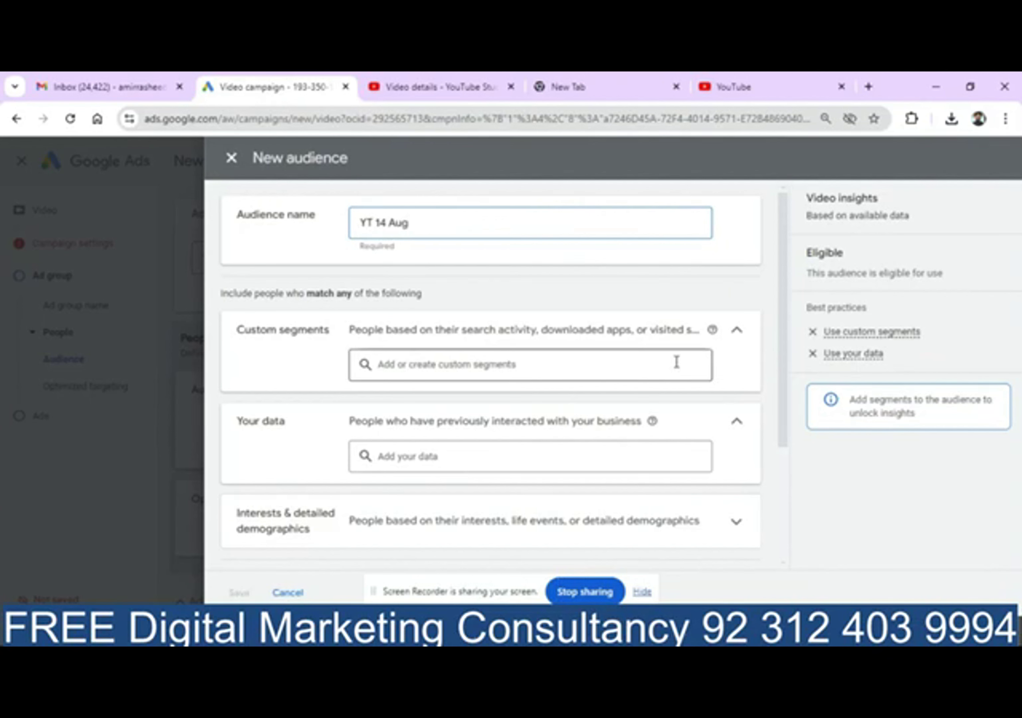
Look at the audience's custom segment options, collapse that section, and browse the available Your data segments
left_click(452, 362)
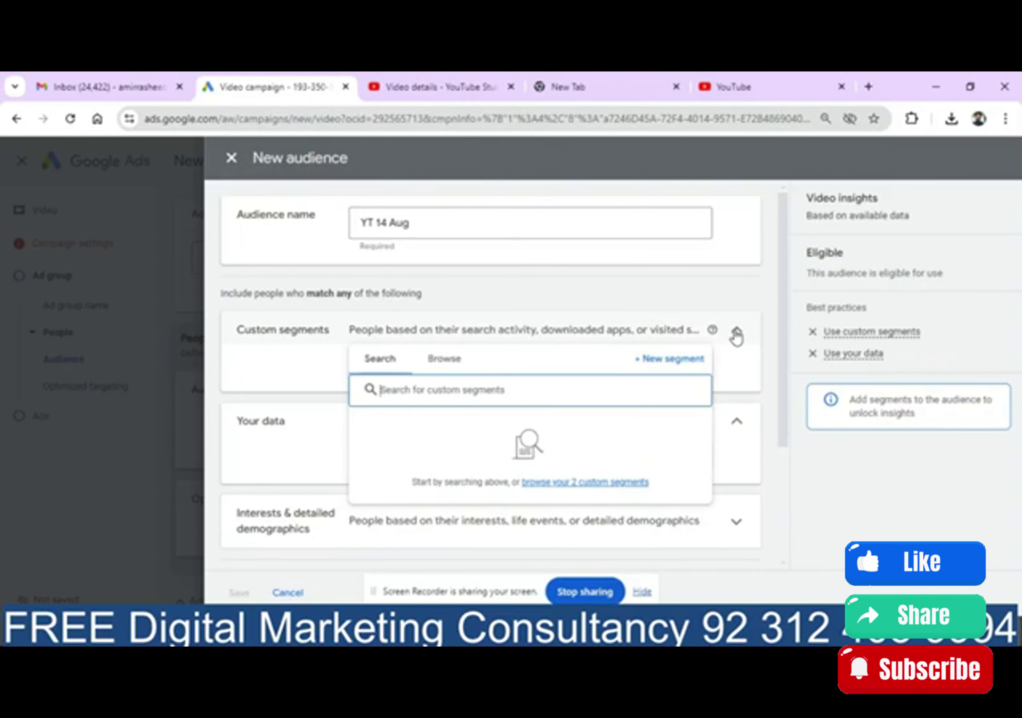
left_click(736, 334)
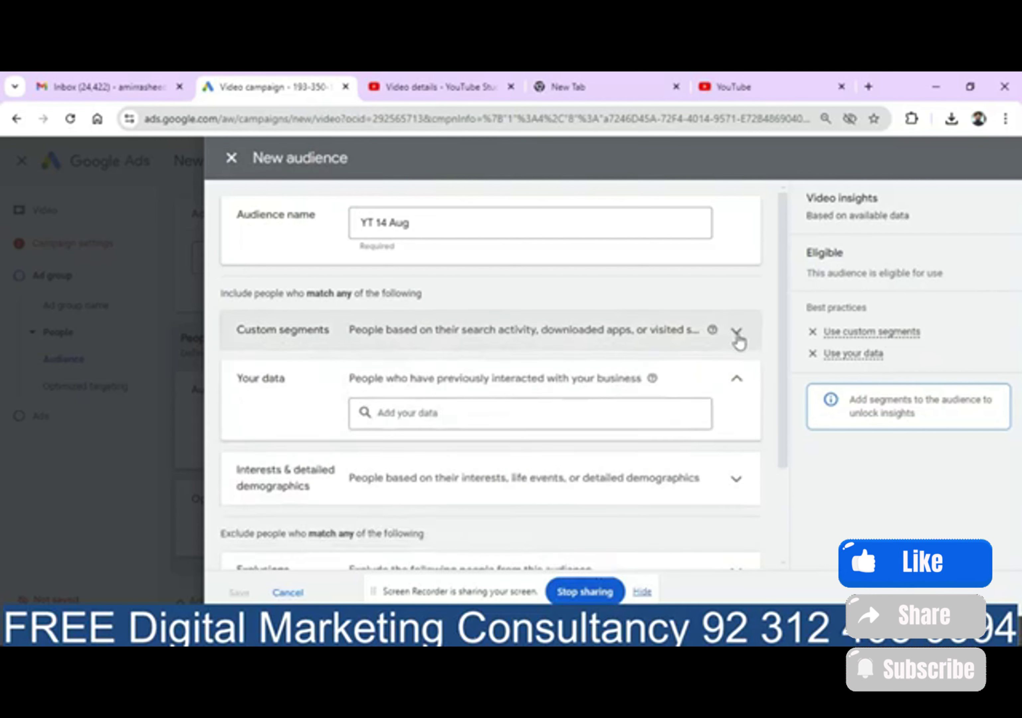
left_click(641, 416)
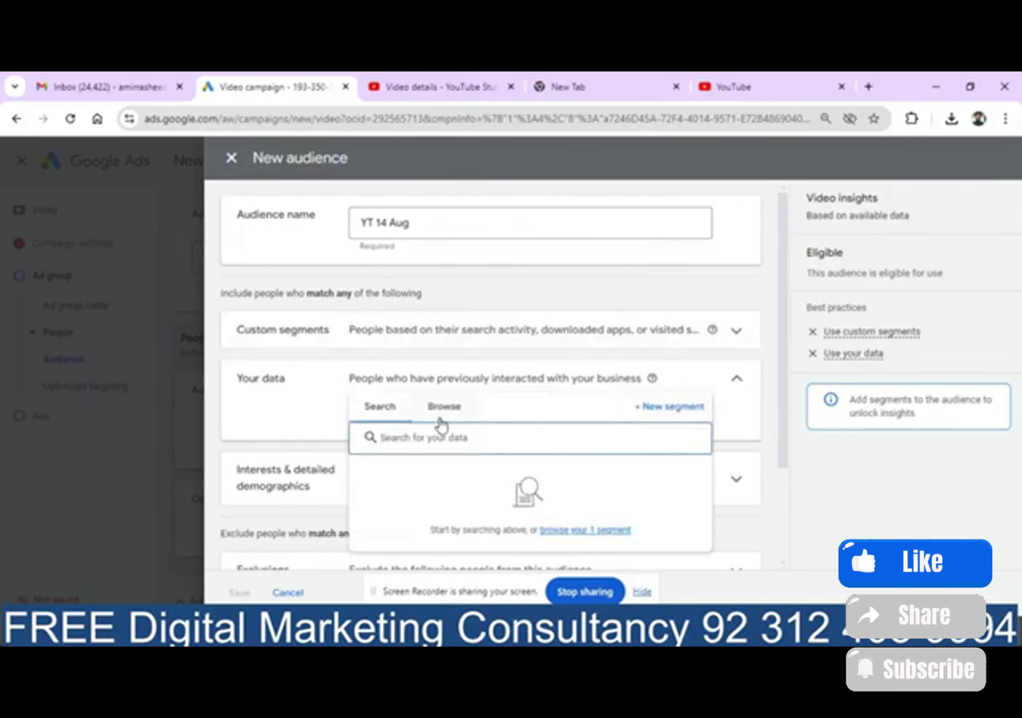
left_click(441, 421)
mouse_move(430, 479)
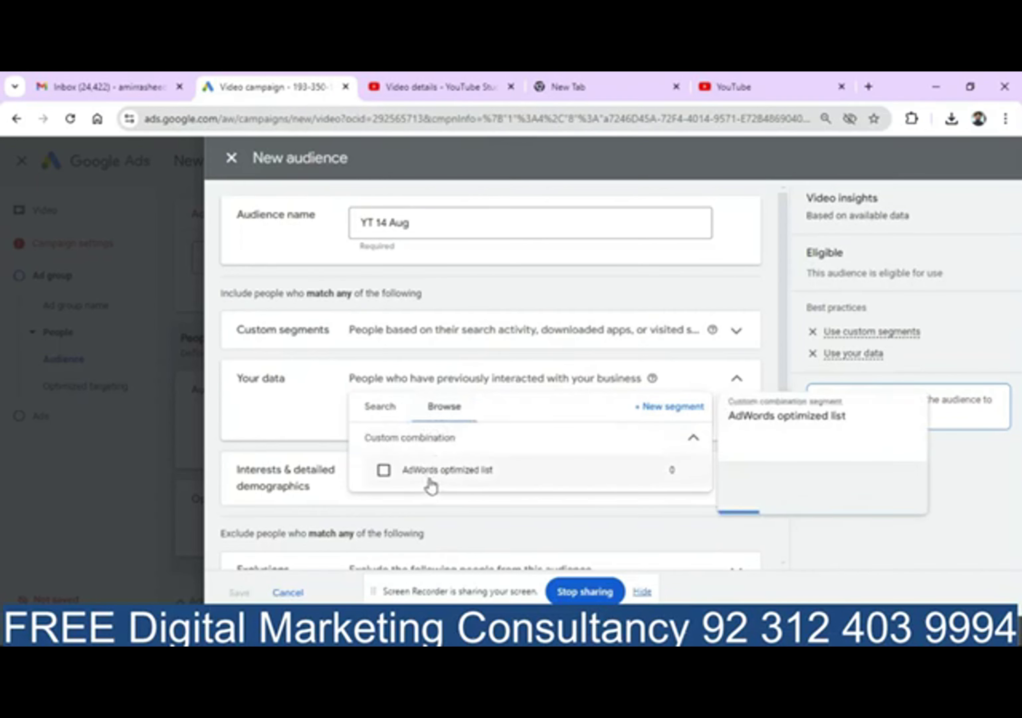
left_click(292, 423)
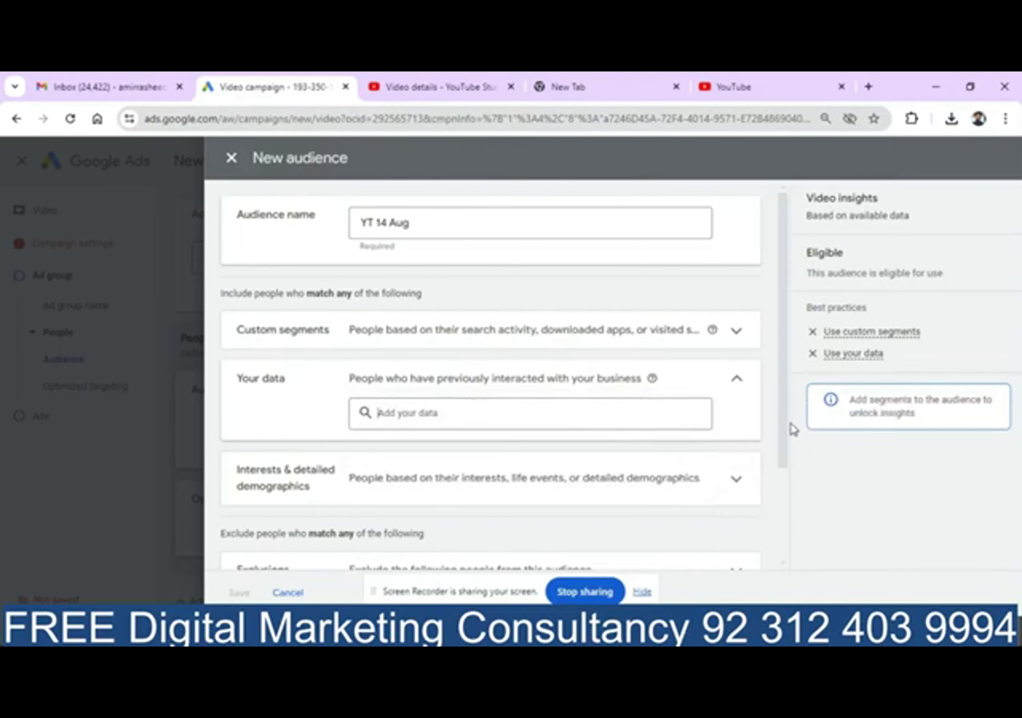
Browse the in-market segments under Interests & detailed demographics and expand the Apparel & Accessories category
left_click_drag(785, 424, 778, 472)
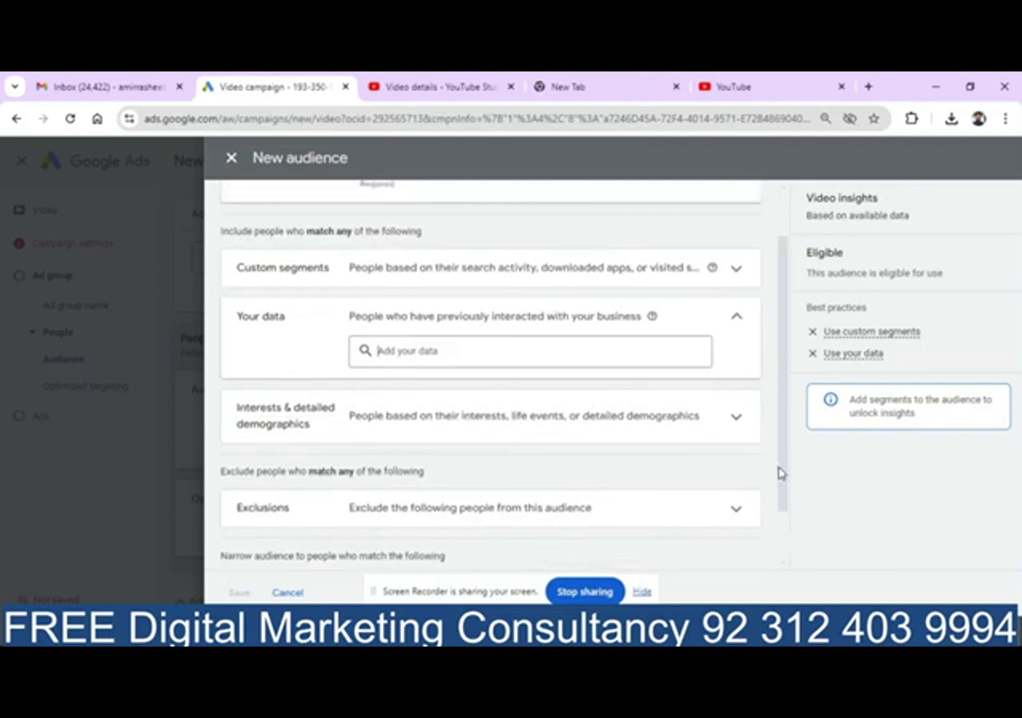
left_click(521, 433)
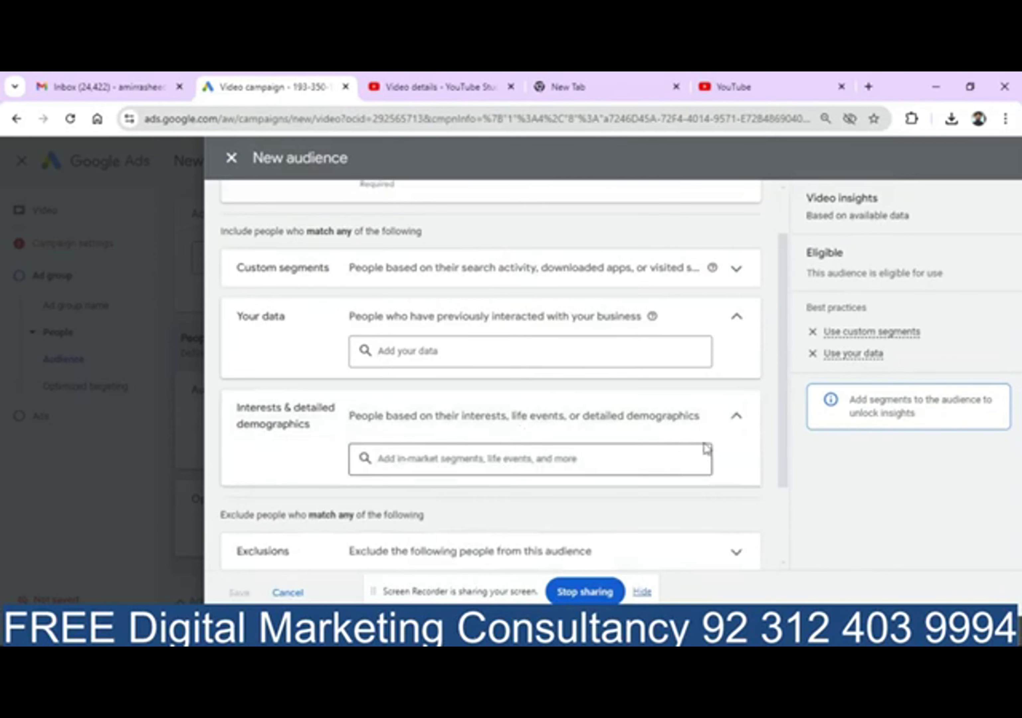
left_click_drag(782, 458, 783, 535)
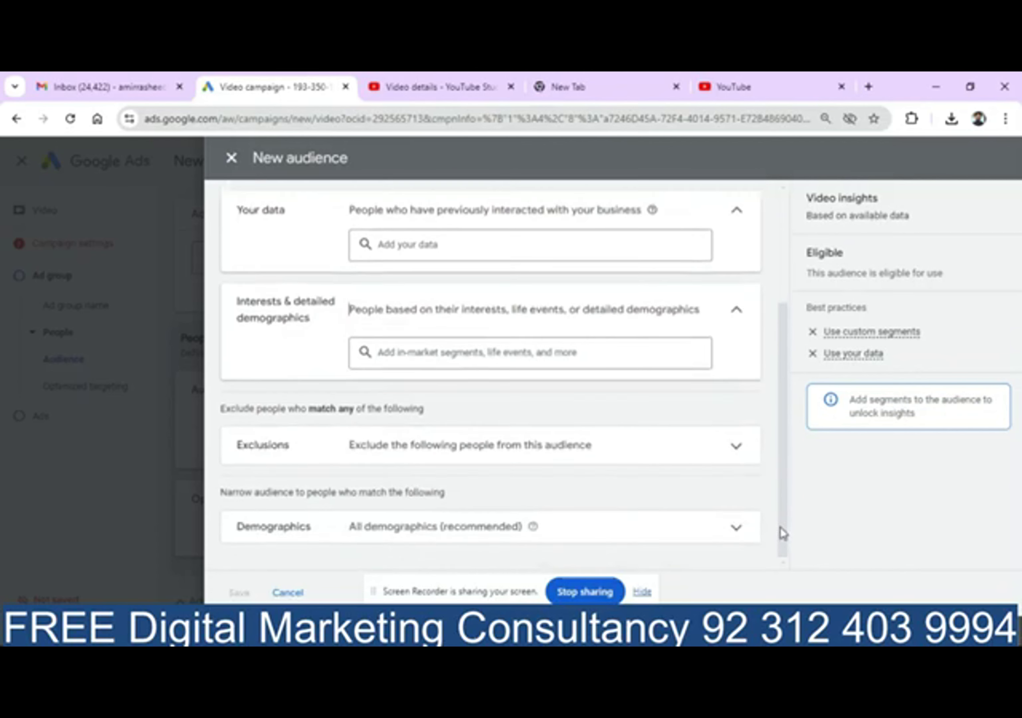
left_click(401, 351)
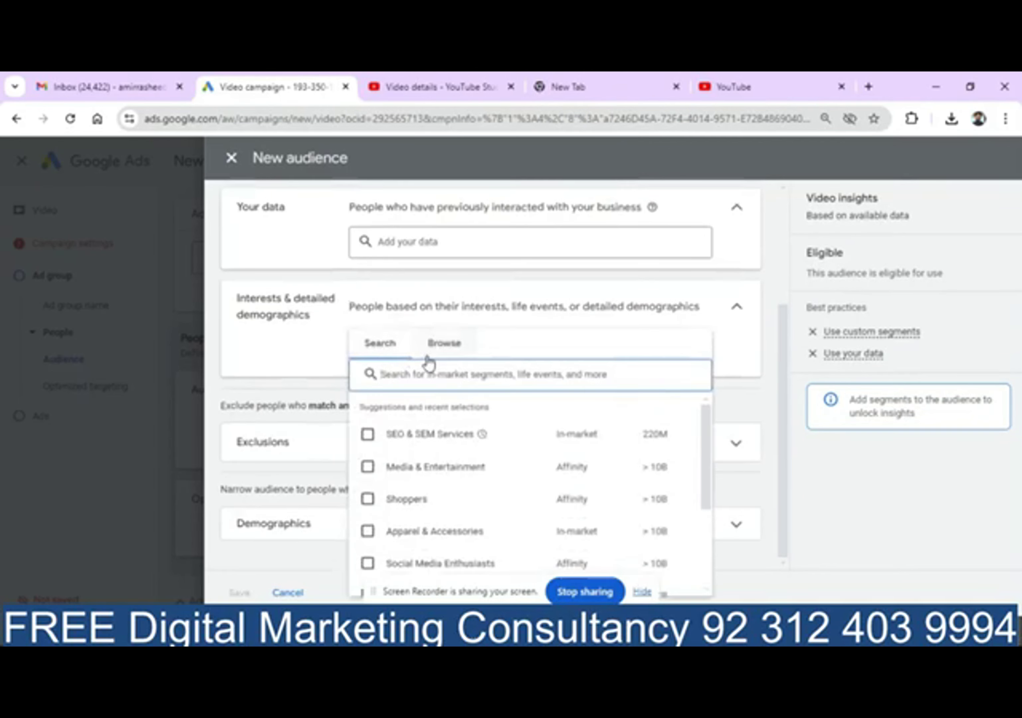
left_click(435, 351)
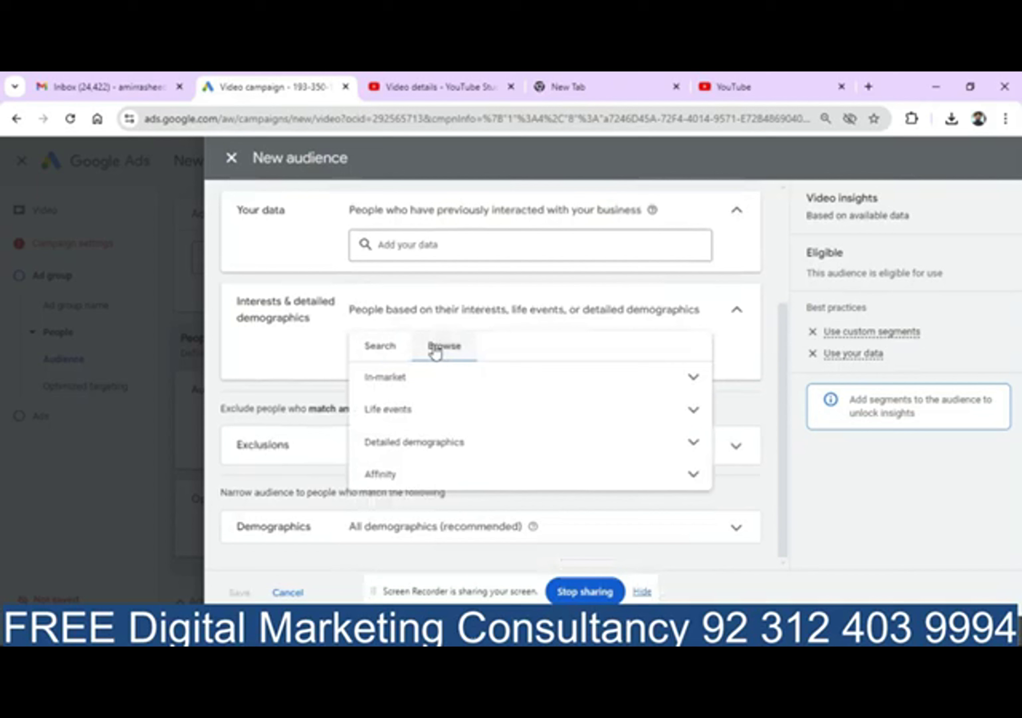
left_click(429, 386)
mouse_move(427, 418)
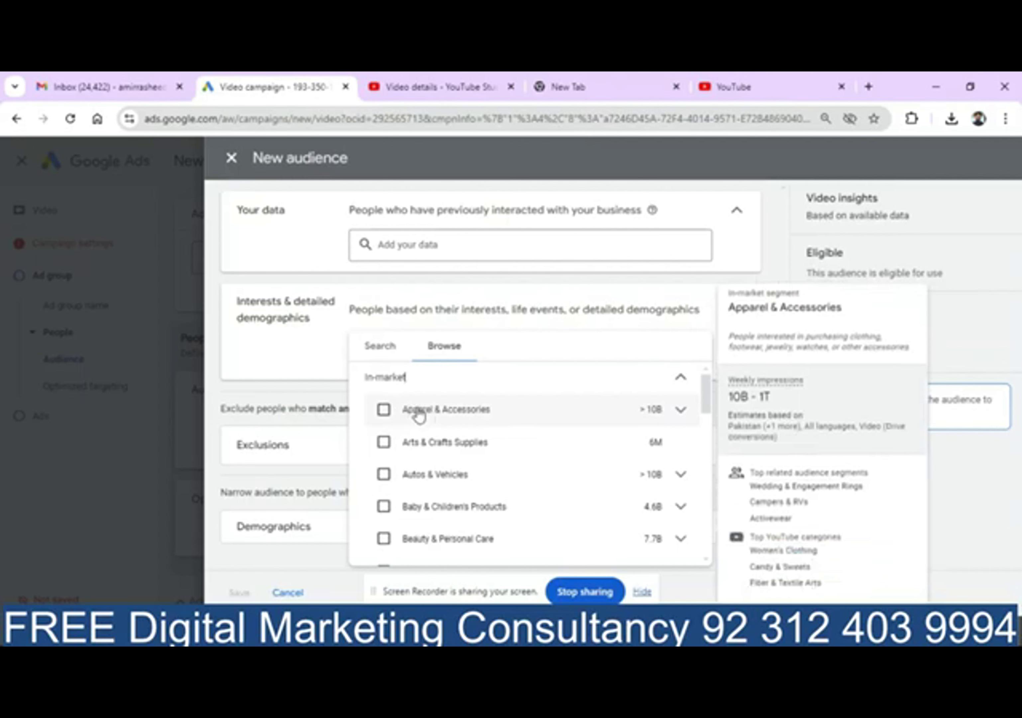
left_click(493, 418)
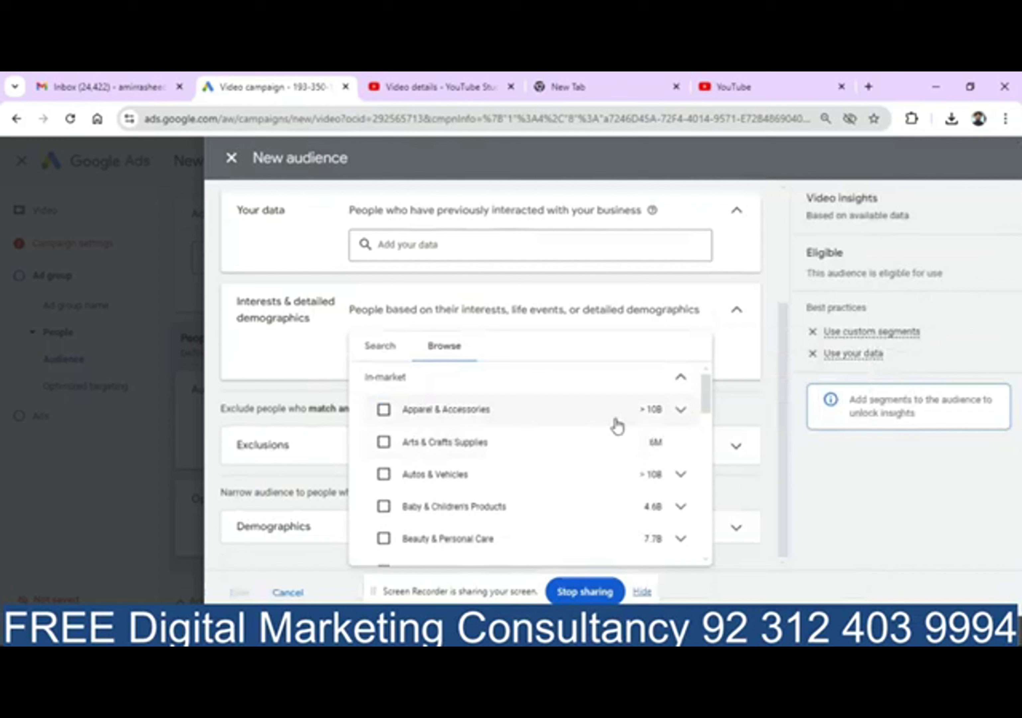
left_click(680, 410)
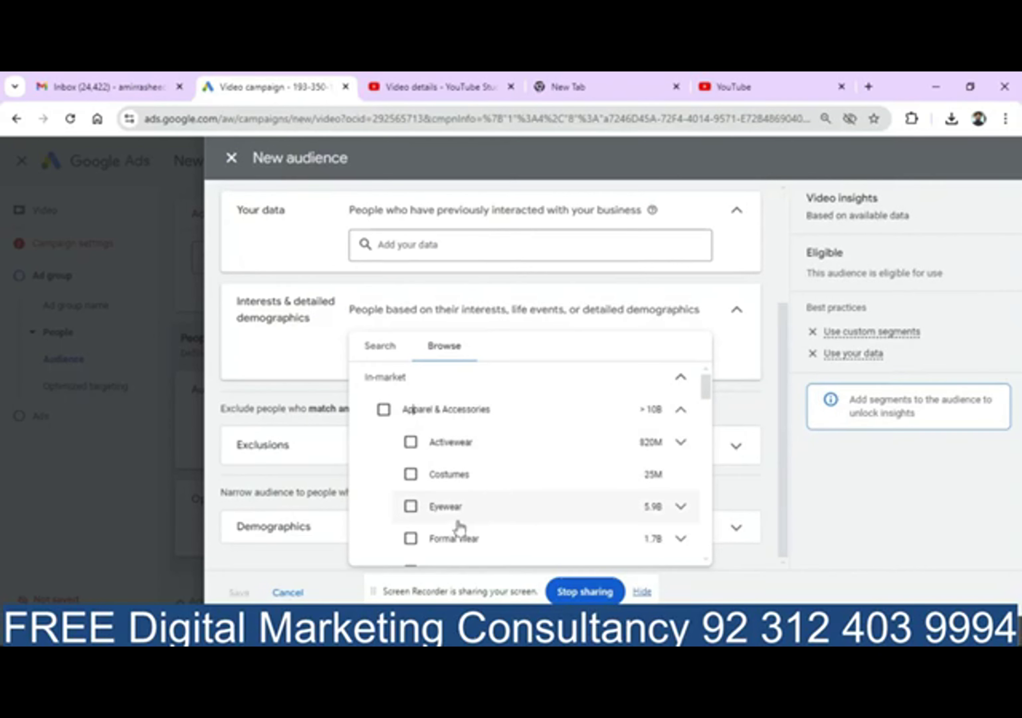
Add the Handbags and Jewelry & Watches in-market segments from Apparel & Accessories to the audience
left_click_drag(708, 383, 707, 395)
scroll(706, 395, "down", 1)
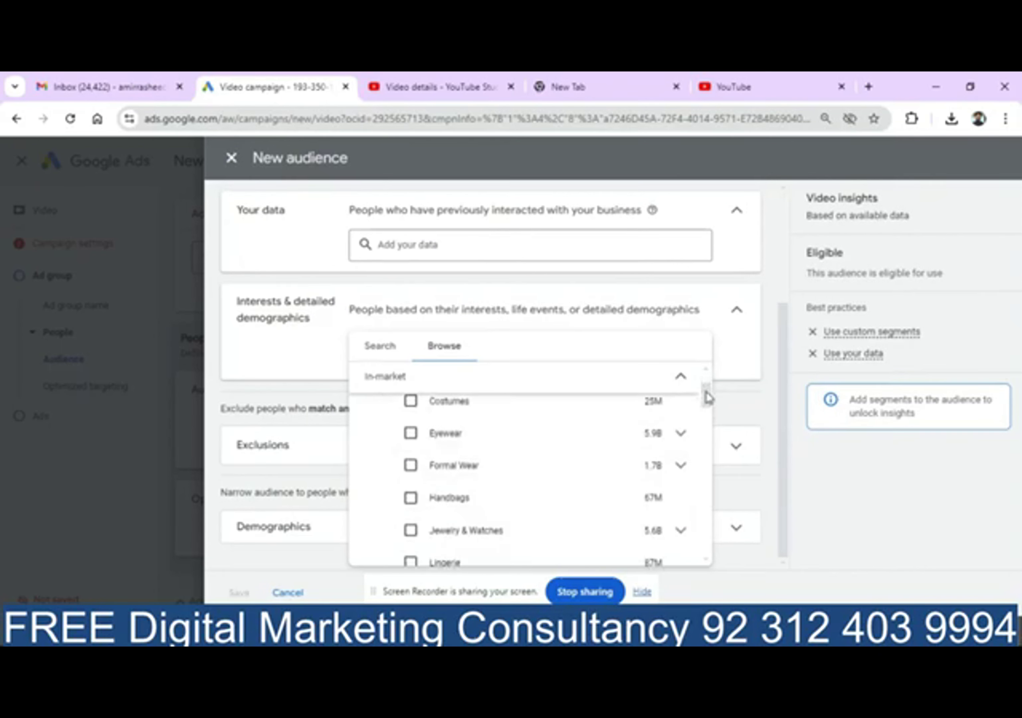
left_click(681, 532)
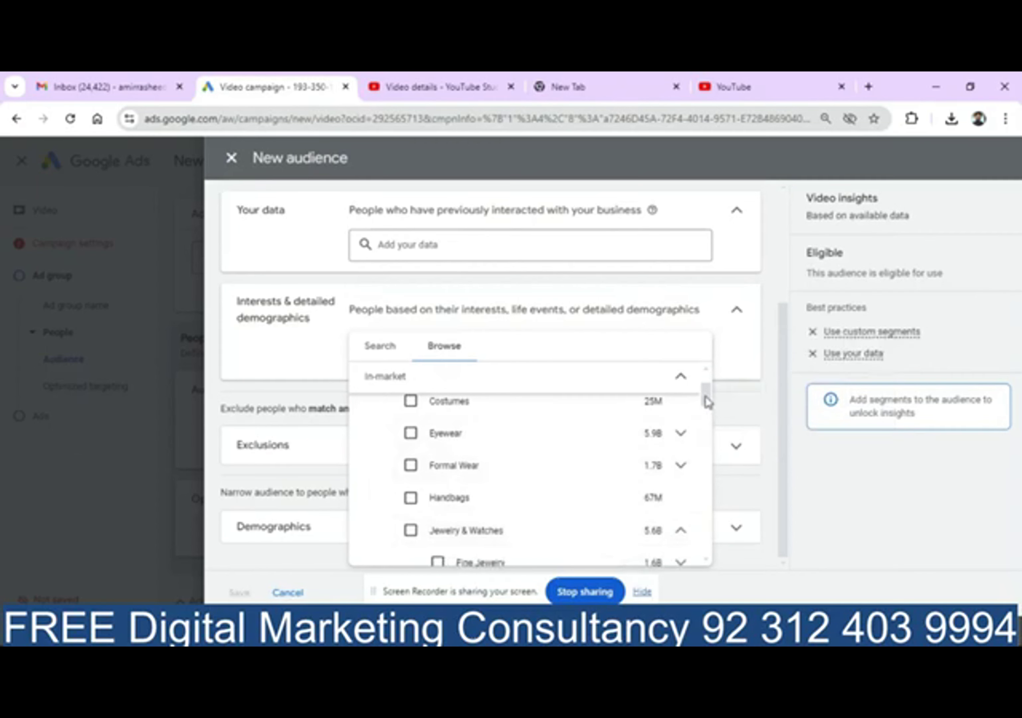
left_click_drag(705, 397, 706, 411)
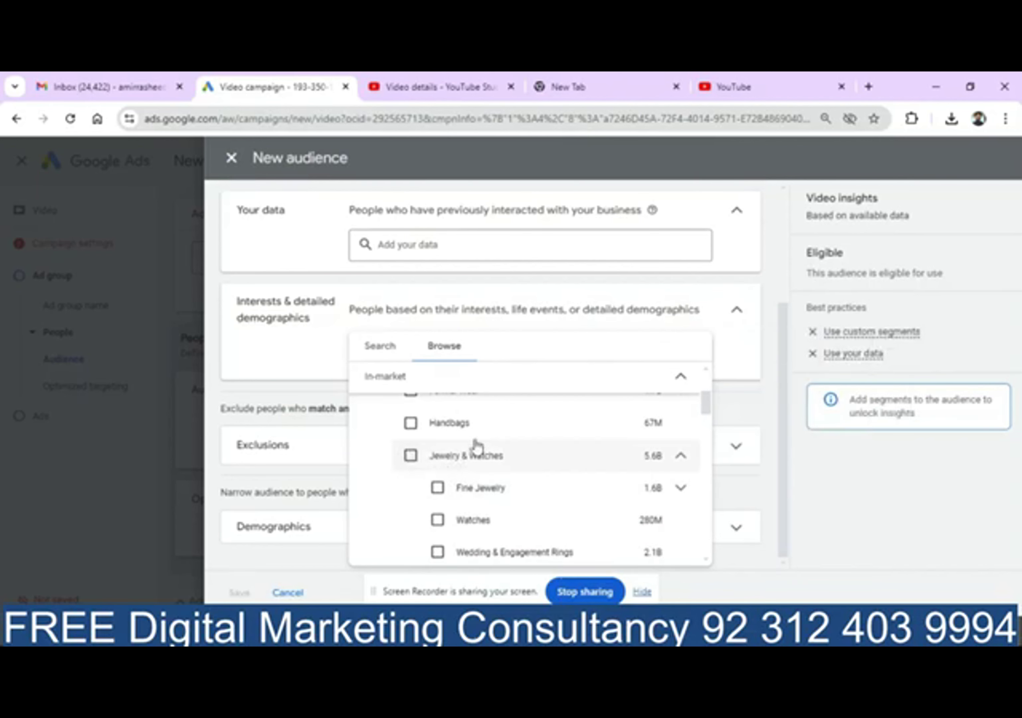
left_click(411, 423)
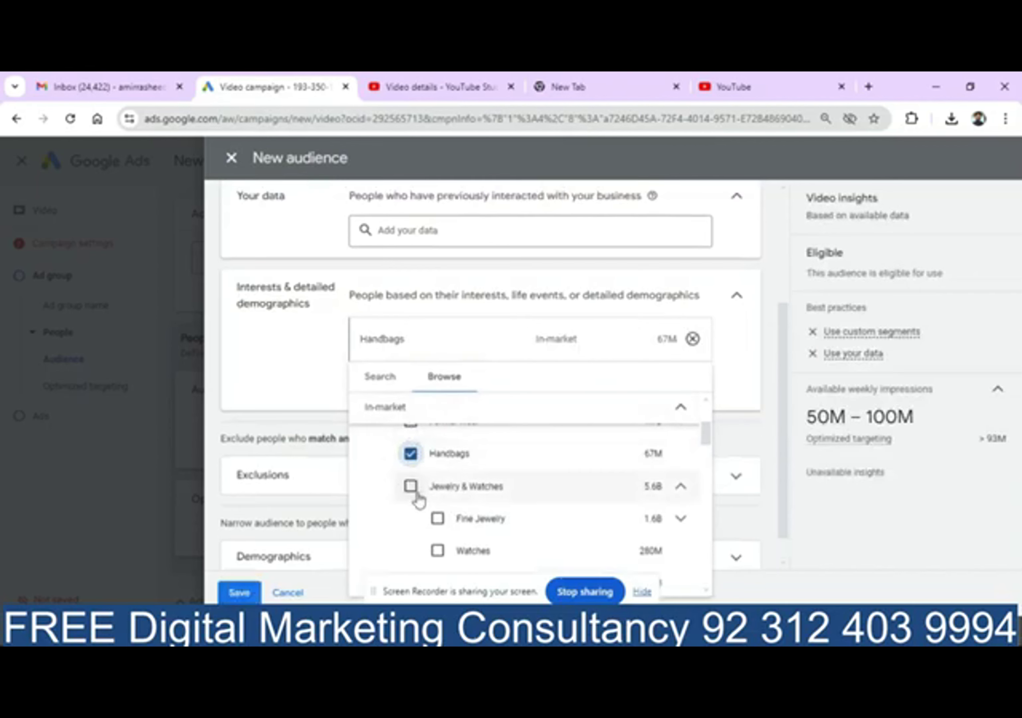
left_click(411, 486)
left_click(262, 348)
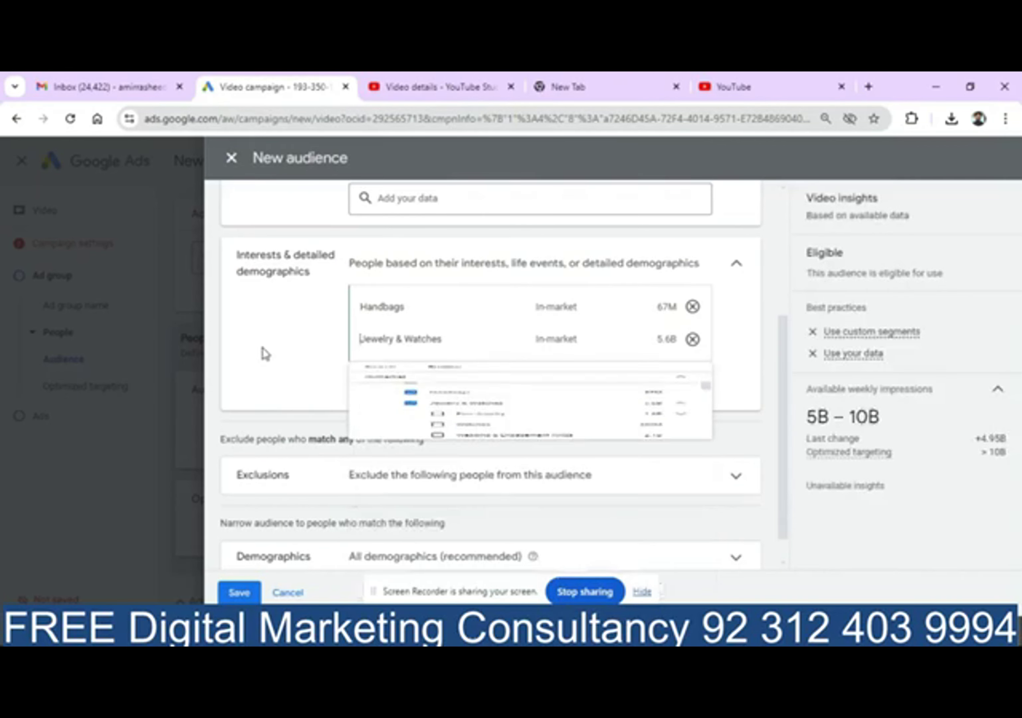
Examine the Life events segments and the Detailed demographics categories available under the audience's interests and detailed demographics
left_click(463, 400)
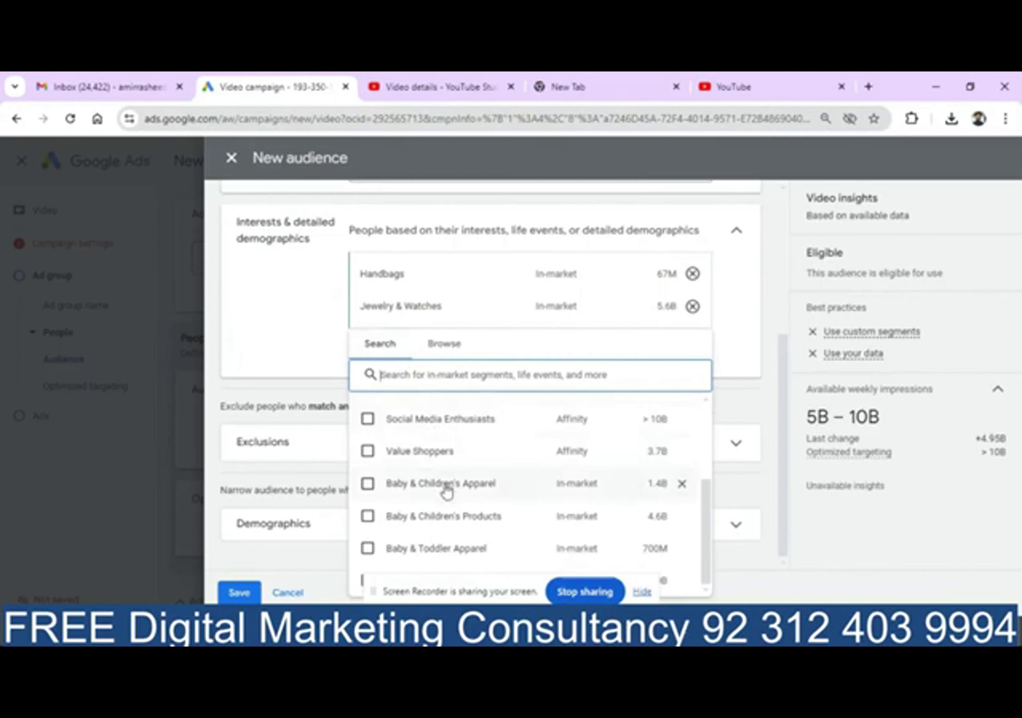
left_click(283, 338)
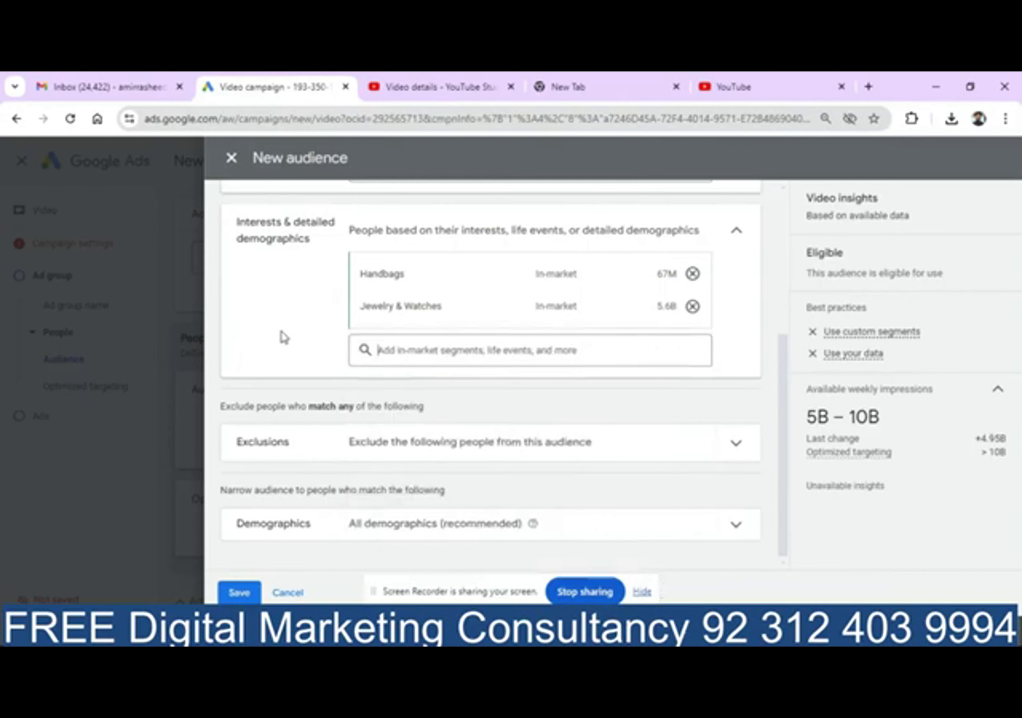
left_click(383, 351)
left_click(448, 359)
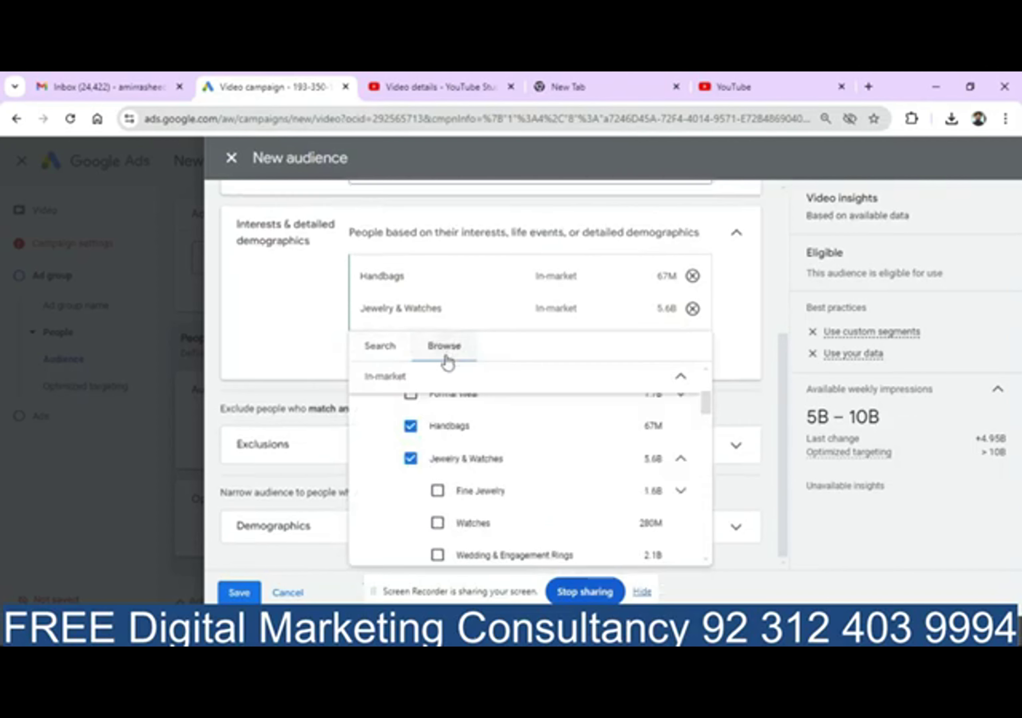
left_click(681, 378)
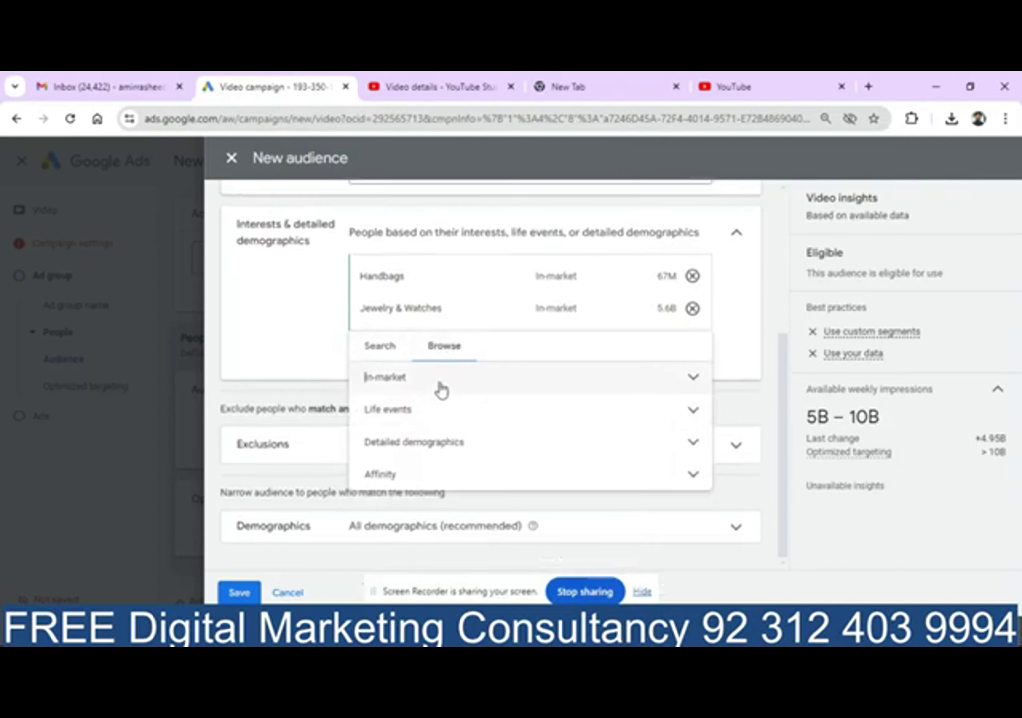
left_click(499, 423)
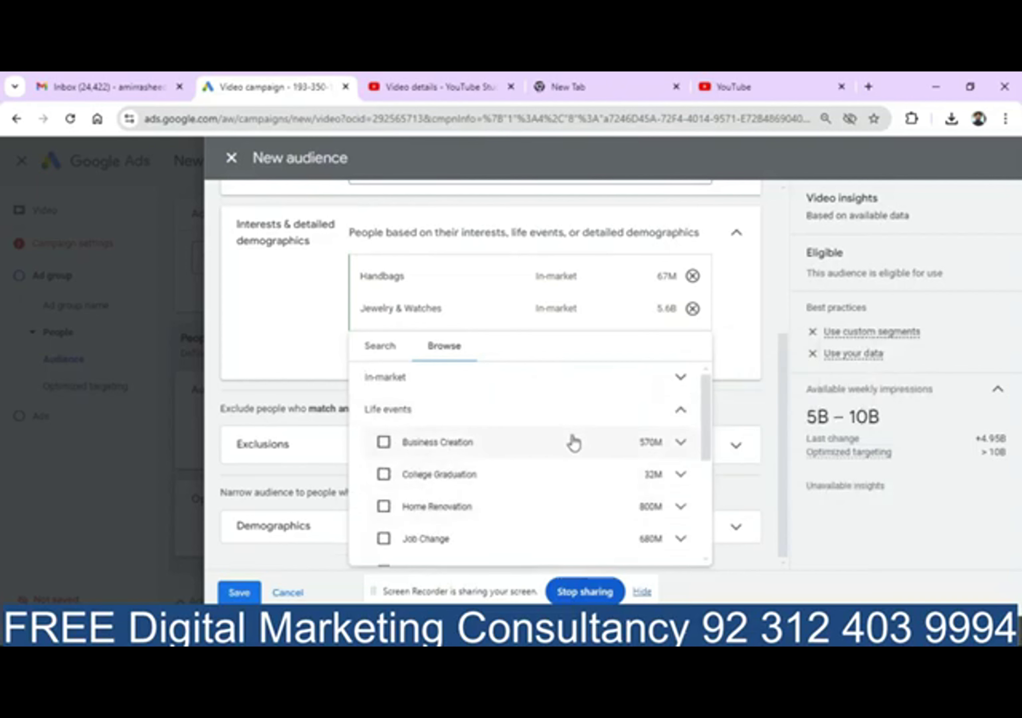
left_click(680, 423)
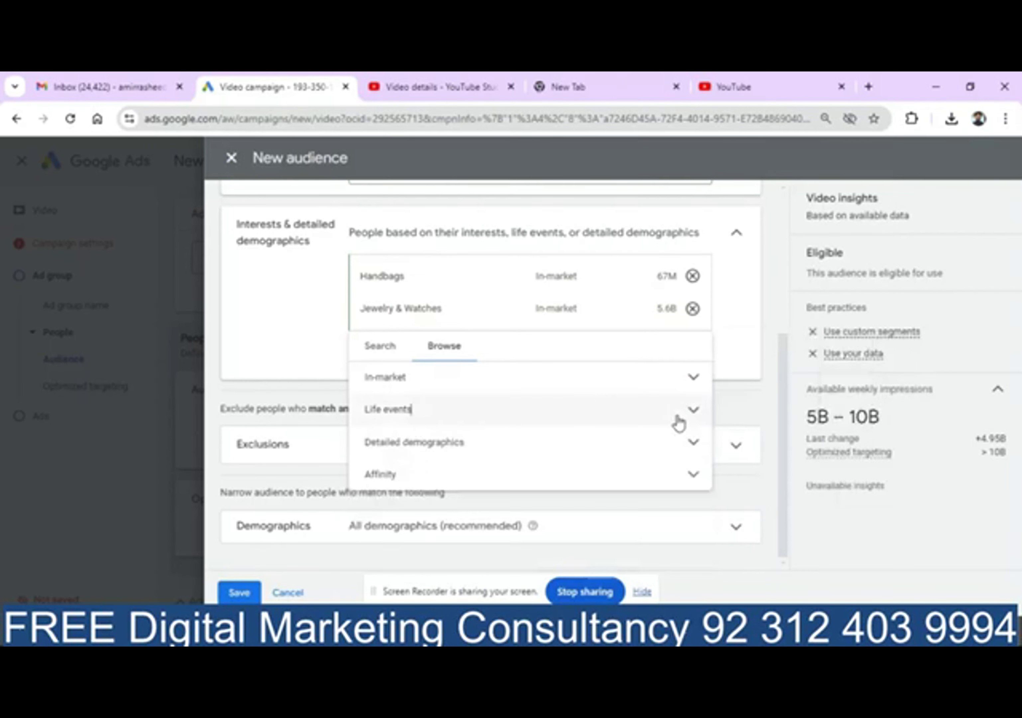
left_click(475, 454)
left_click(679, 481)
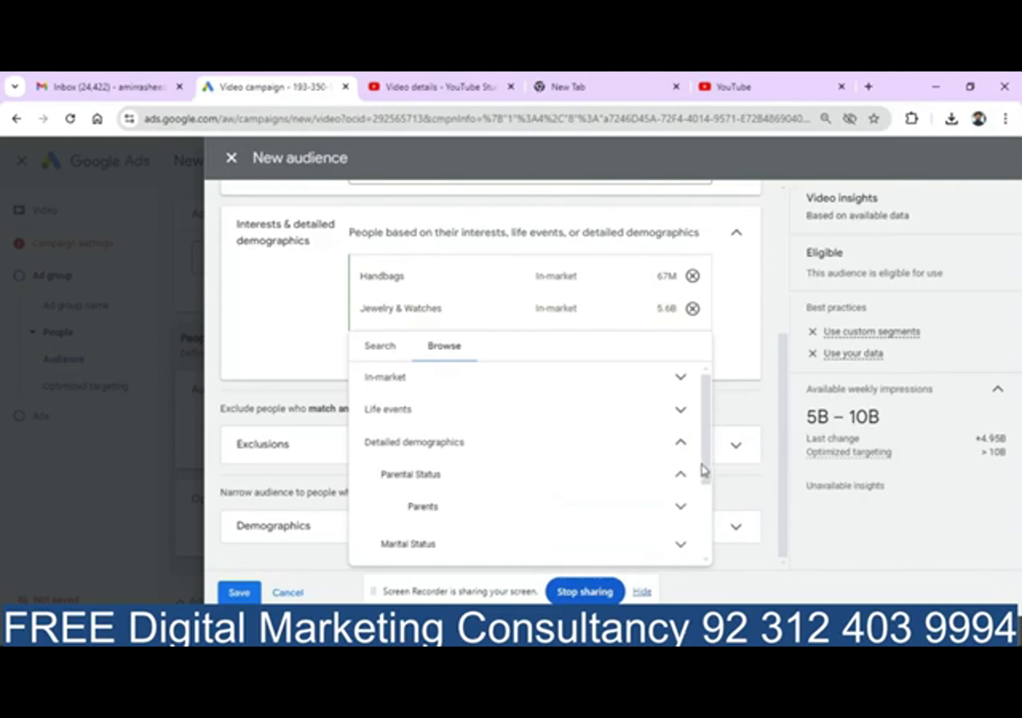
left_click_drag(707, 469, 713, 508)
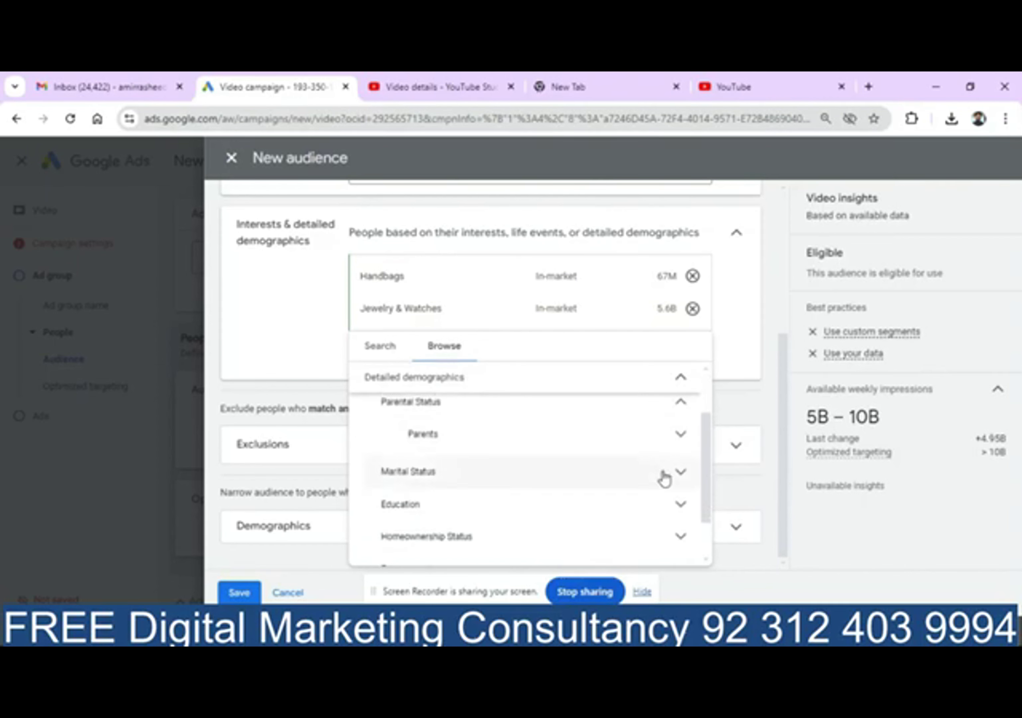
left_click_drag(708, 487, 707, 535)
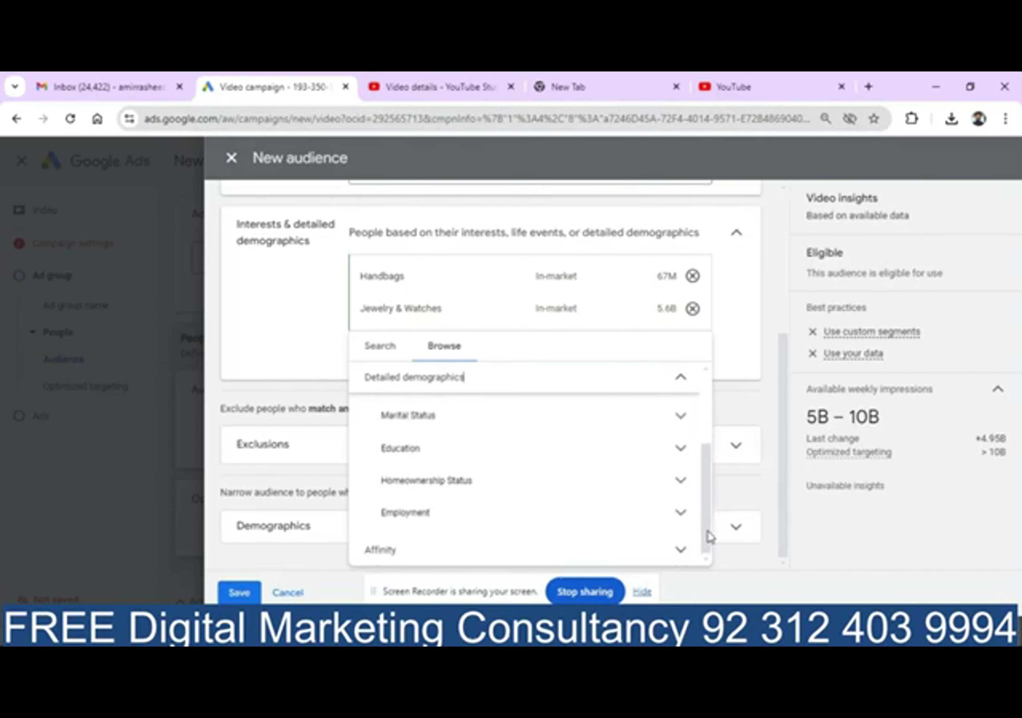
left_click(684, 387)
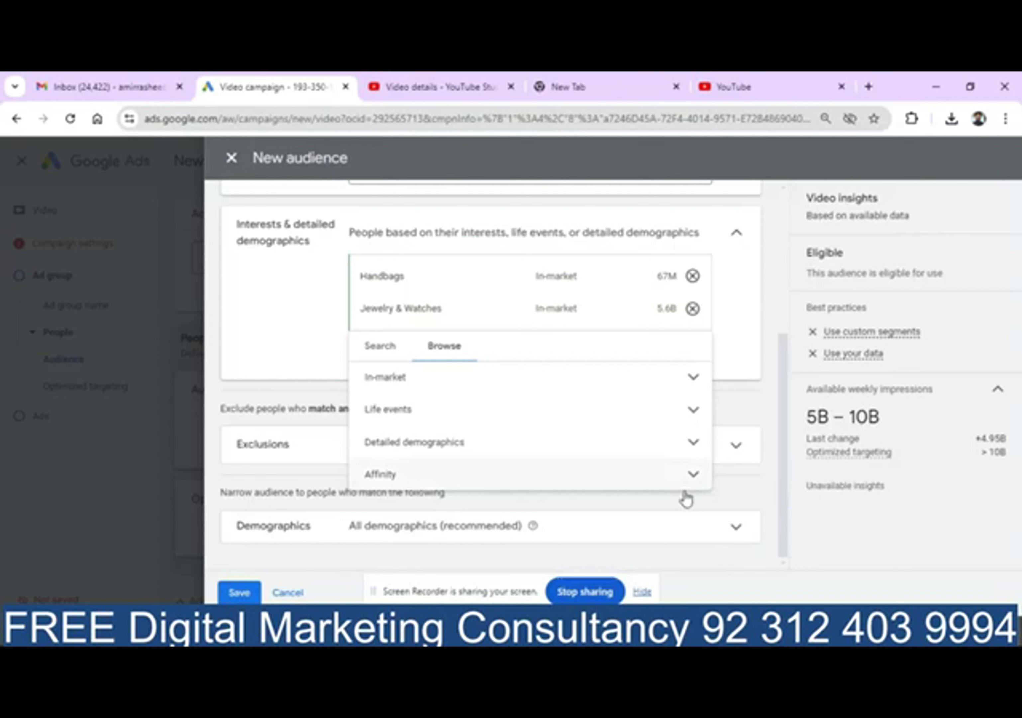
Add the Parents of Infants (0-1 years) segment from the Parental Status detailed demographics to the audience
left_click(695, 448)
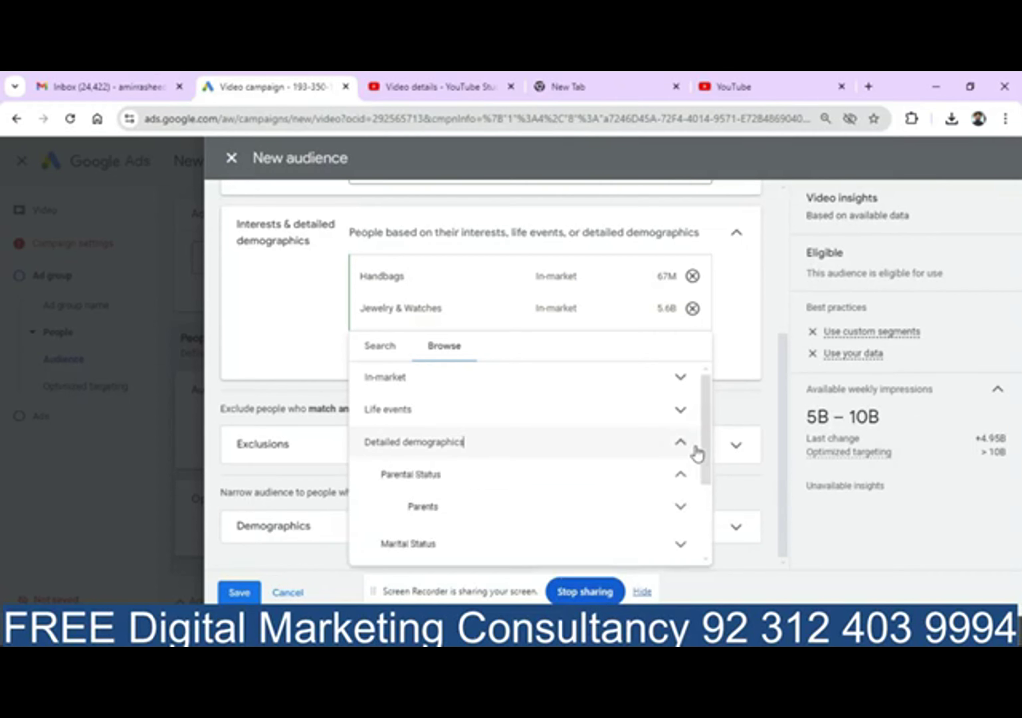
left_click(681, 507)
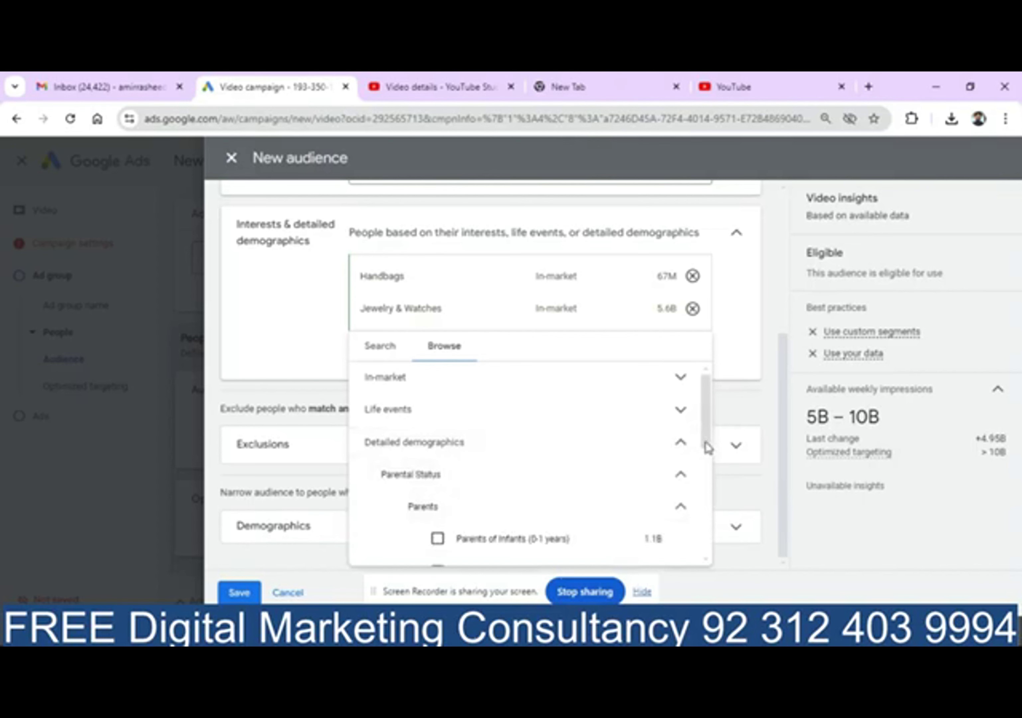
scroll(708, 447, "down", 2)
left_click_drag(717, 469, 716, 480)
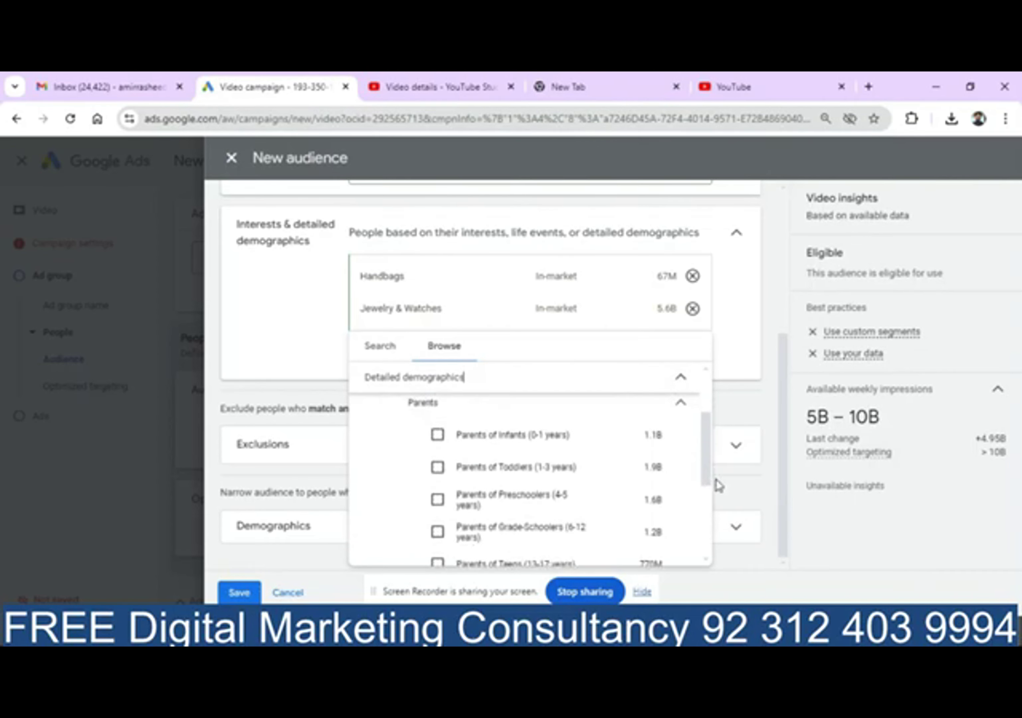
left_click(437, 435)
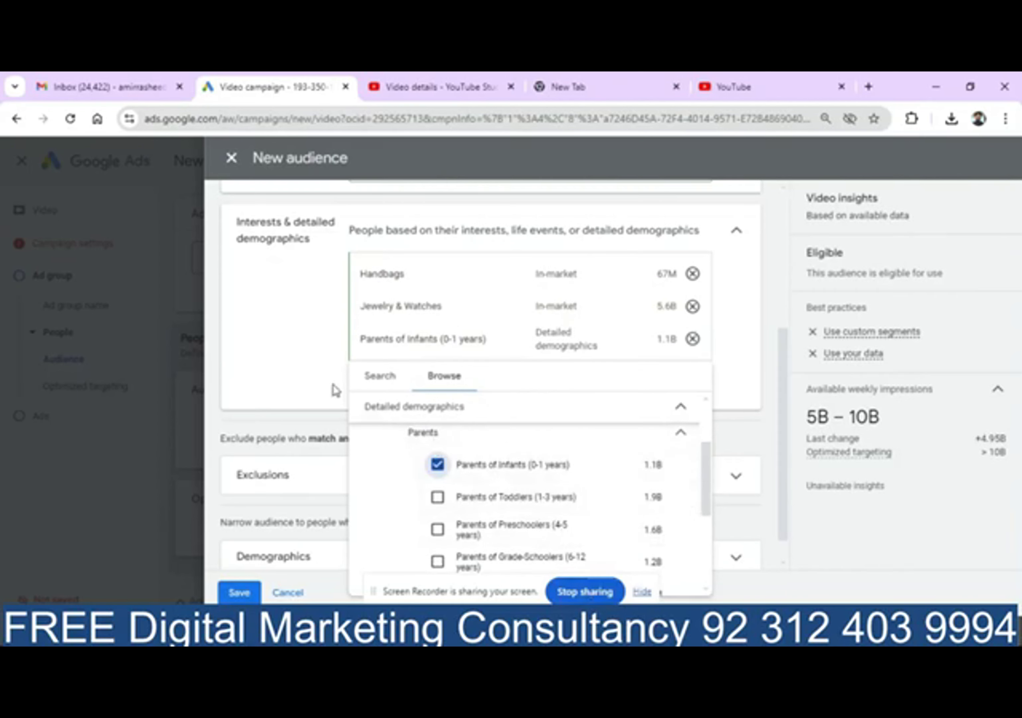
left_click(304, 361)
Browse the remaining detailed demographics and examine the Industry segments under Employment, including the Hospitality Industry description
left_click(380, 380)
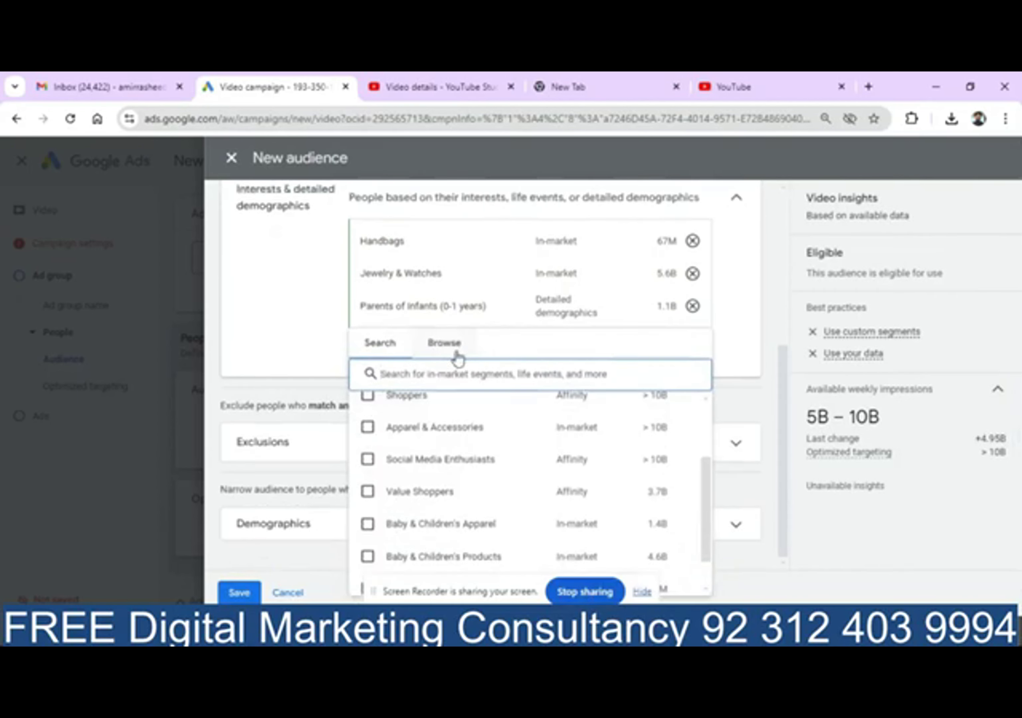
left_click(458, 358)
left_click(678, 405)
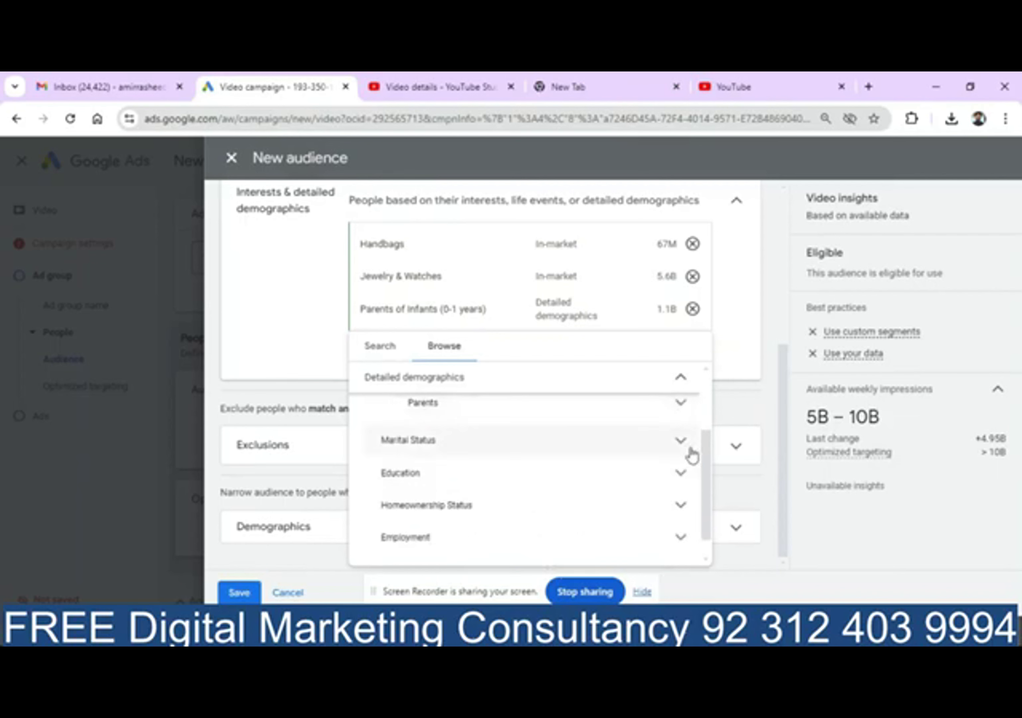
scroll(702, 548, "down", 1)
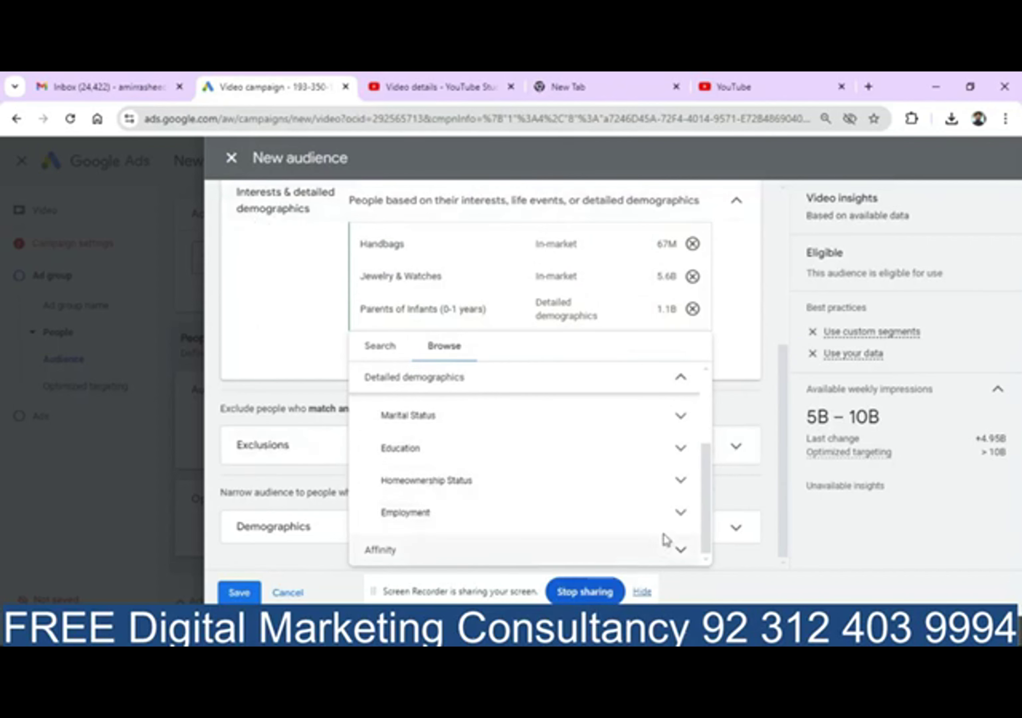
left_click(681, 513)
scroll(703, 508, "down", 2)
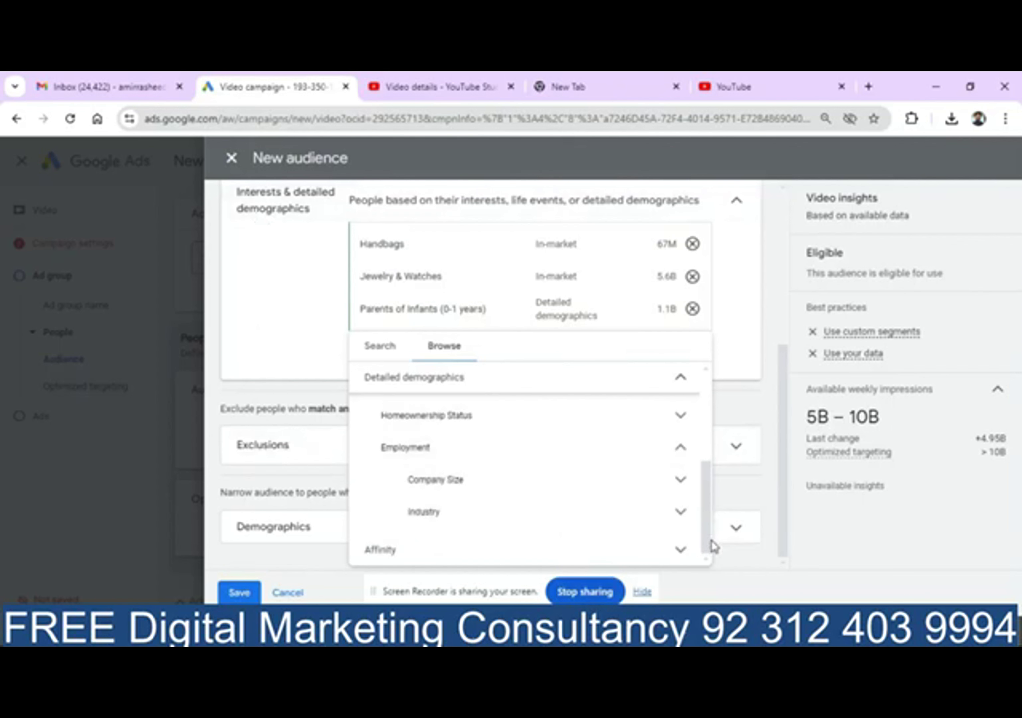
left_click(682, 512)
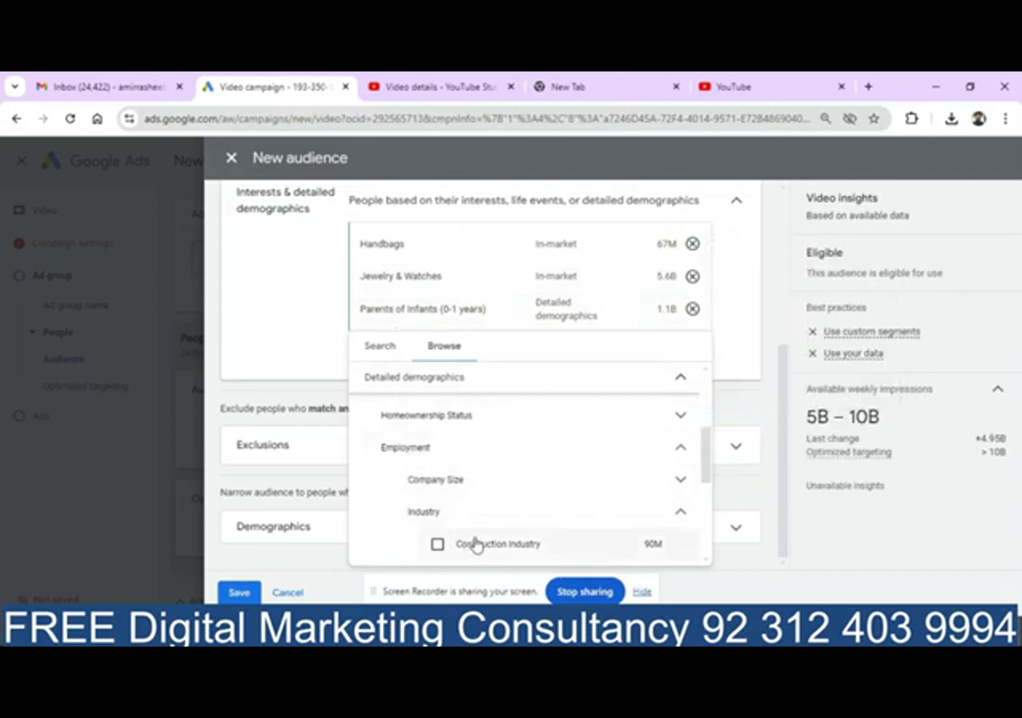
scroll(708, 553, "down", 4)
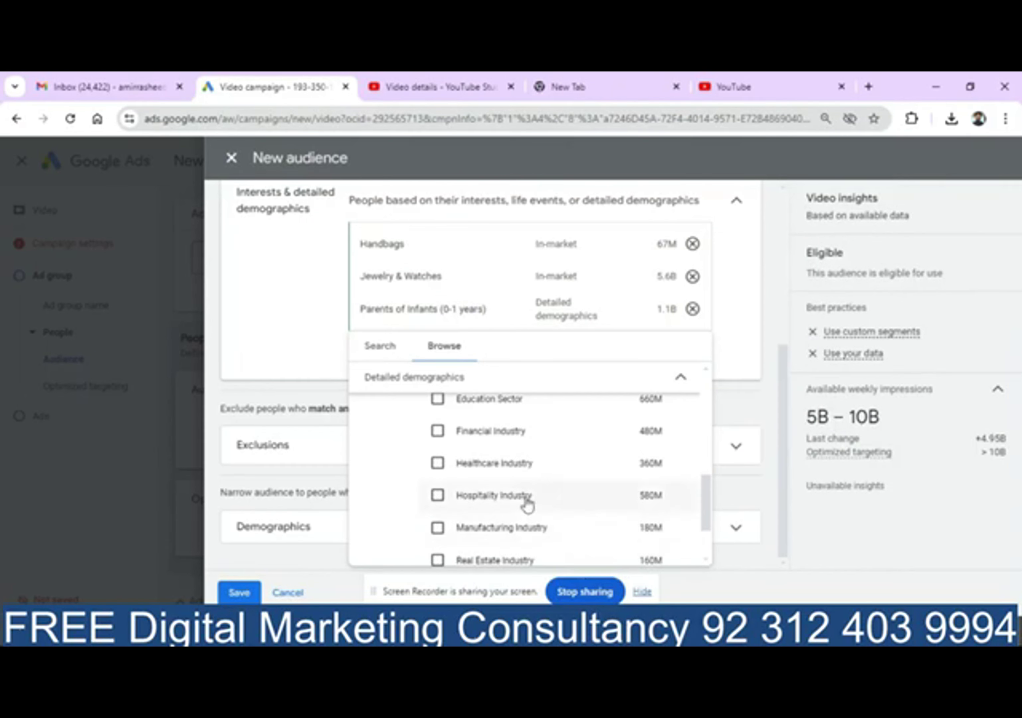
mouse_move(531, 503)
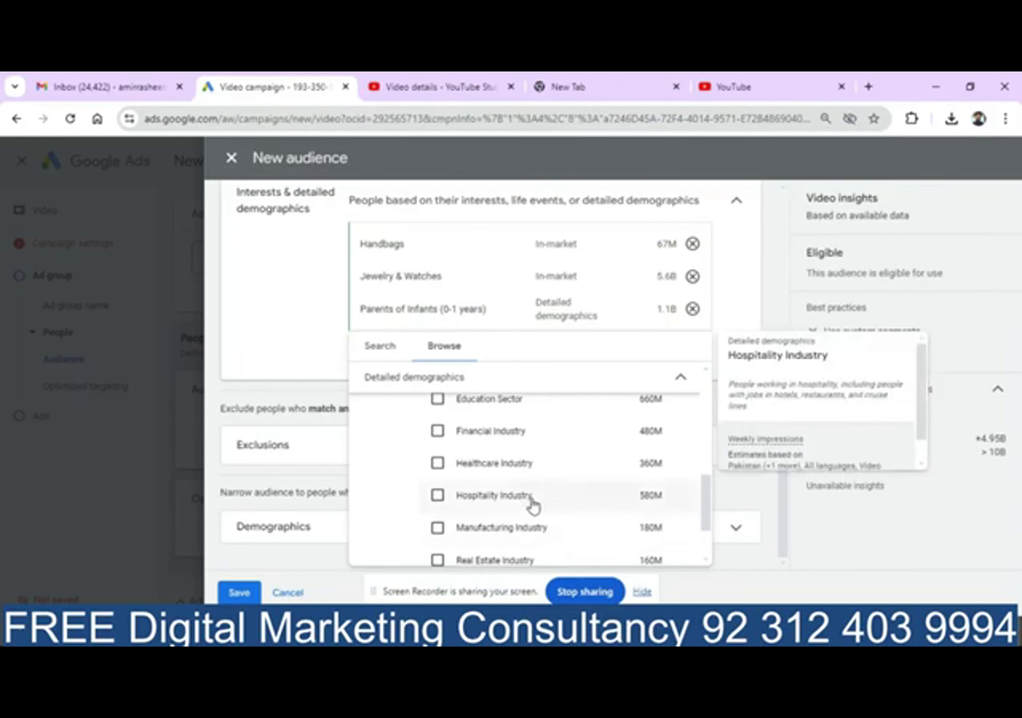
left_click(284, 293)
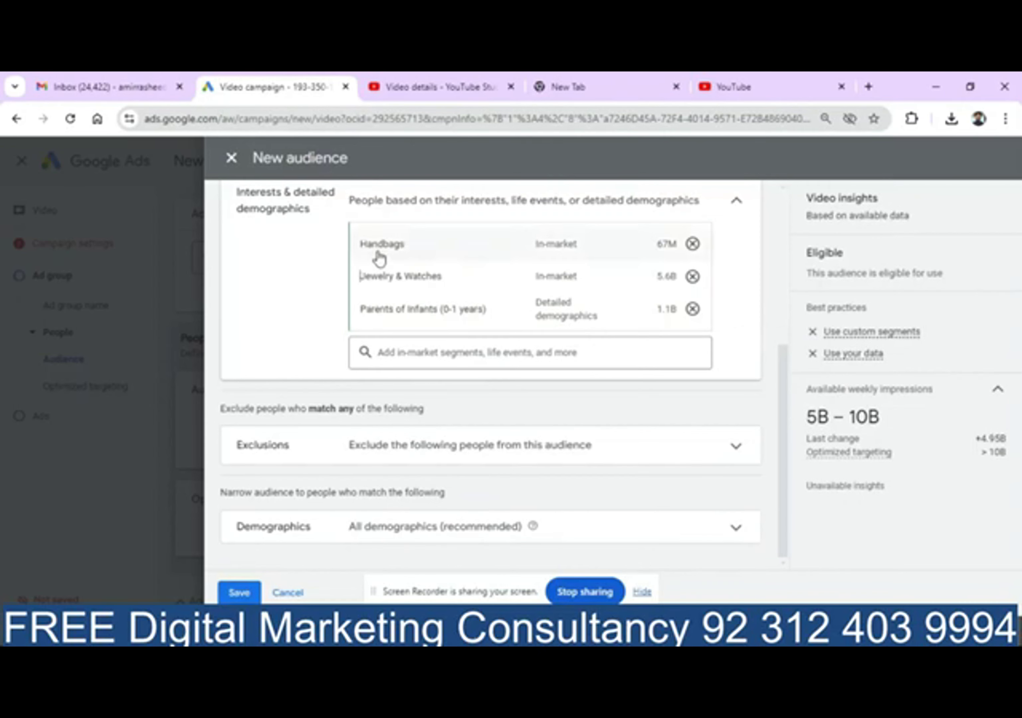
Review the selected audience segments, examine the Affinity categories, and close the segment browser
mouse_move(380, 258)
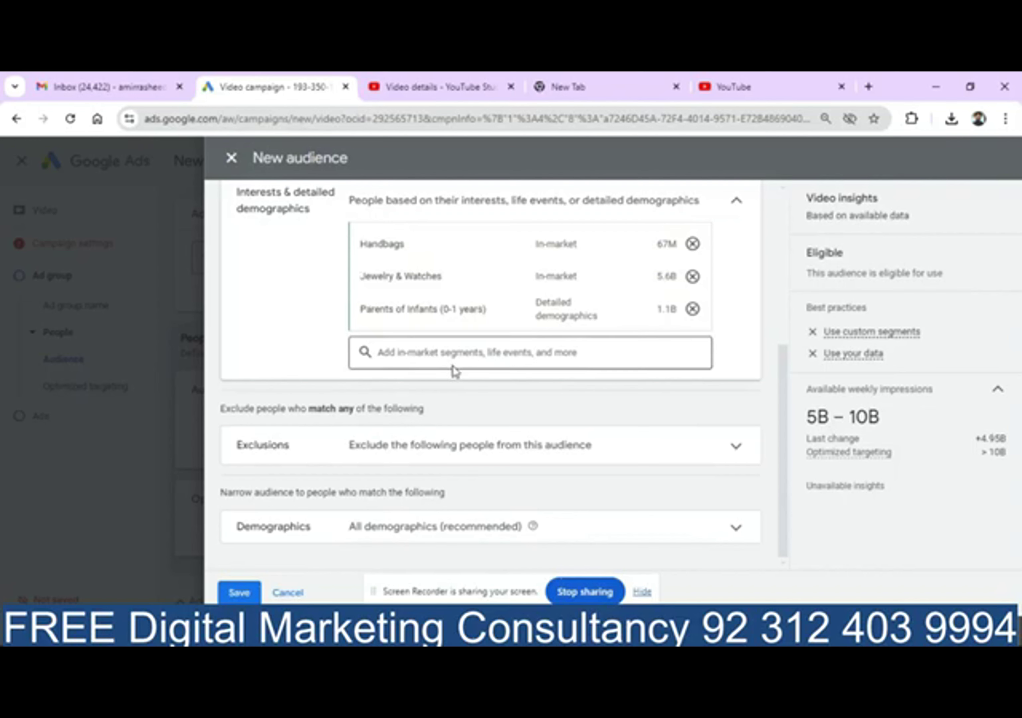
left_click(389, 352)
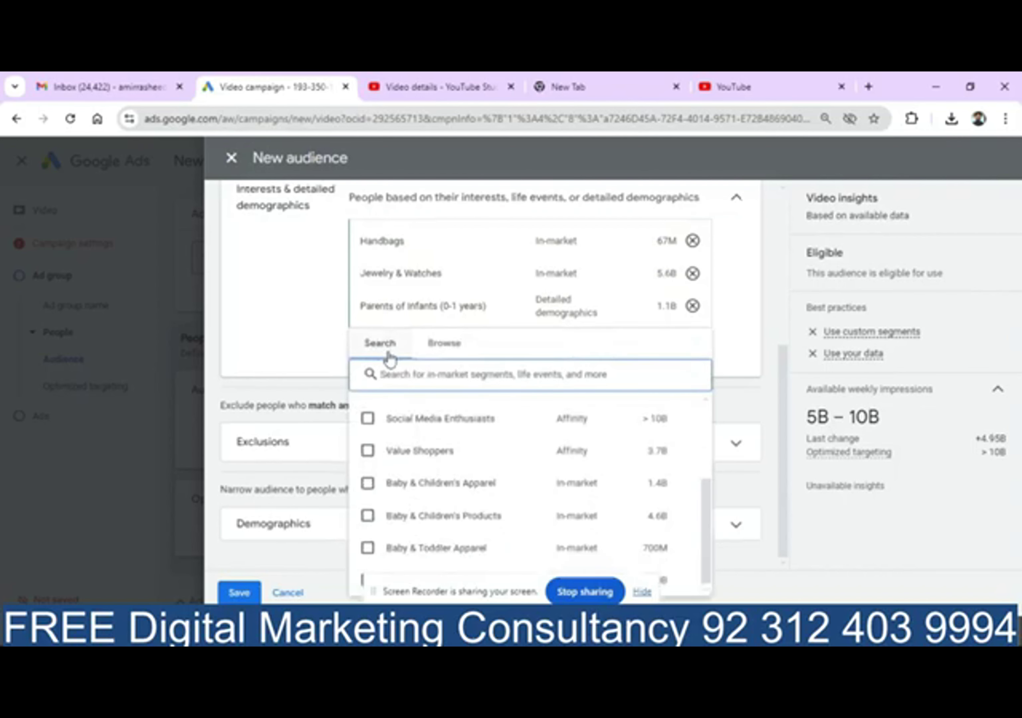
left_click(459, 353)
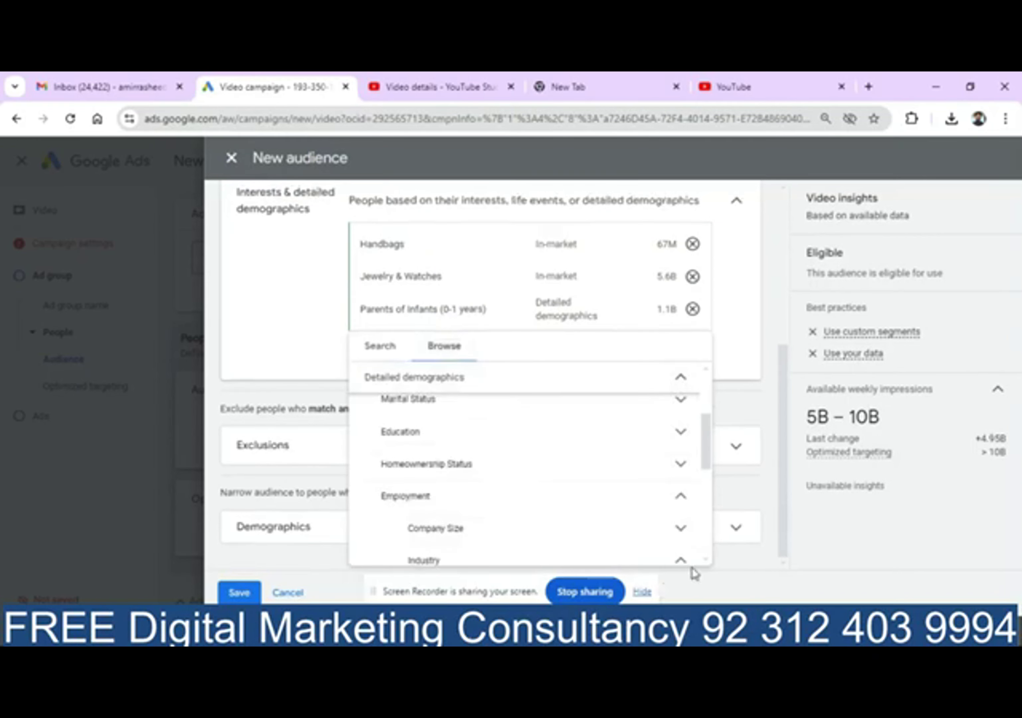
left_click(681, 387)
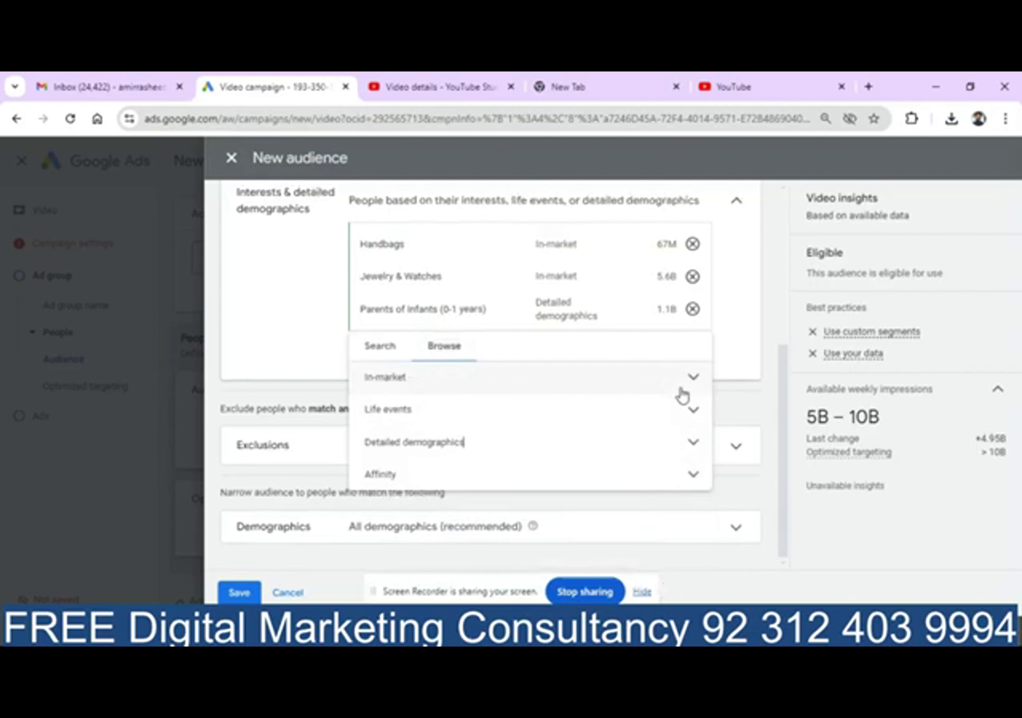
left_click(526, 479)
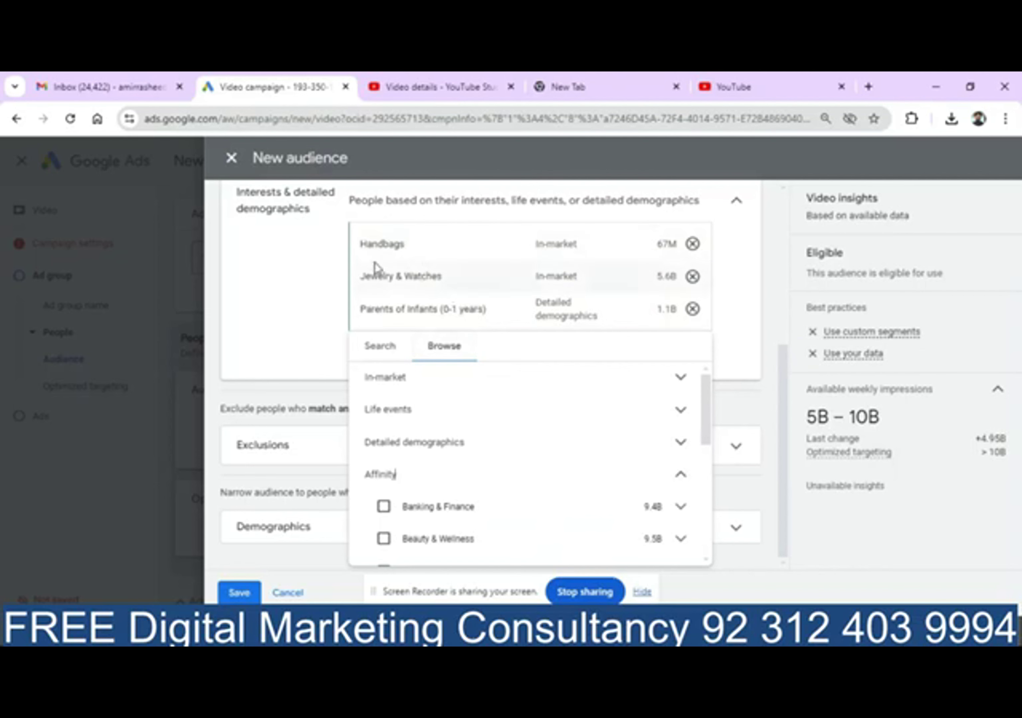
left_click(681, 476)
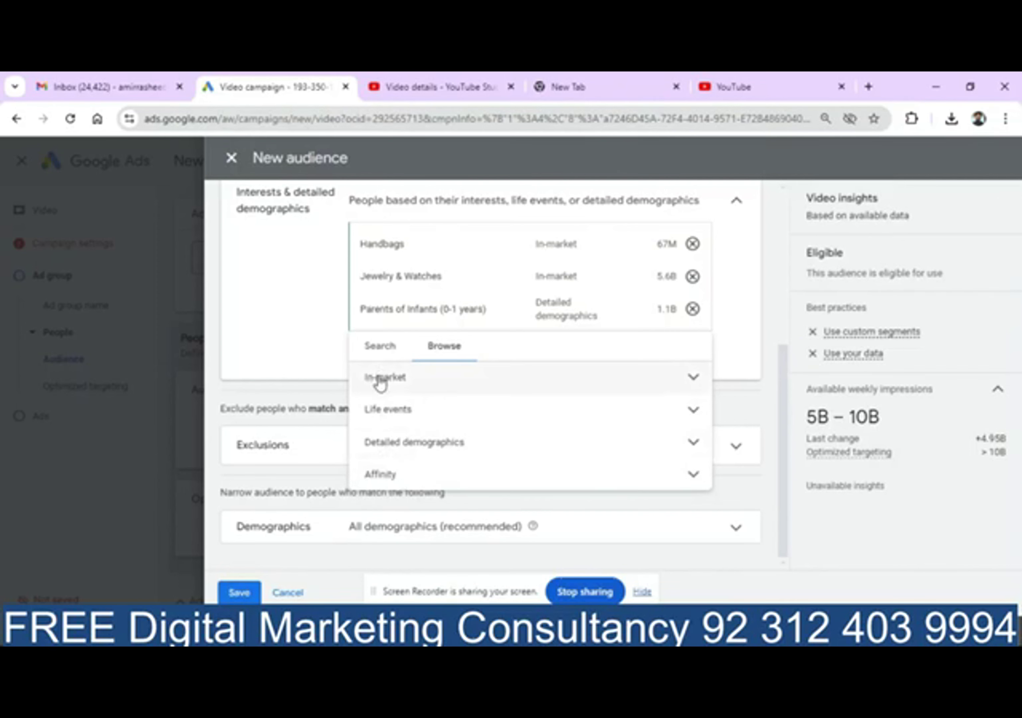
left_click(285, 346)
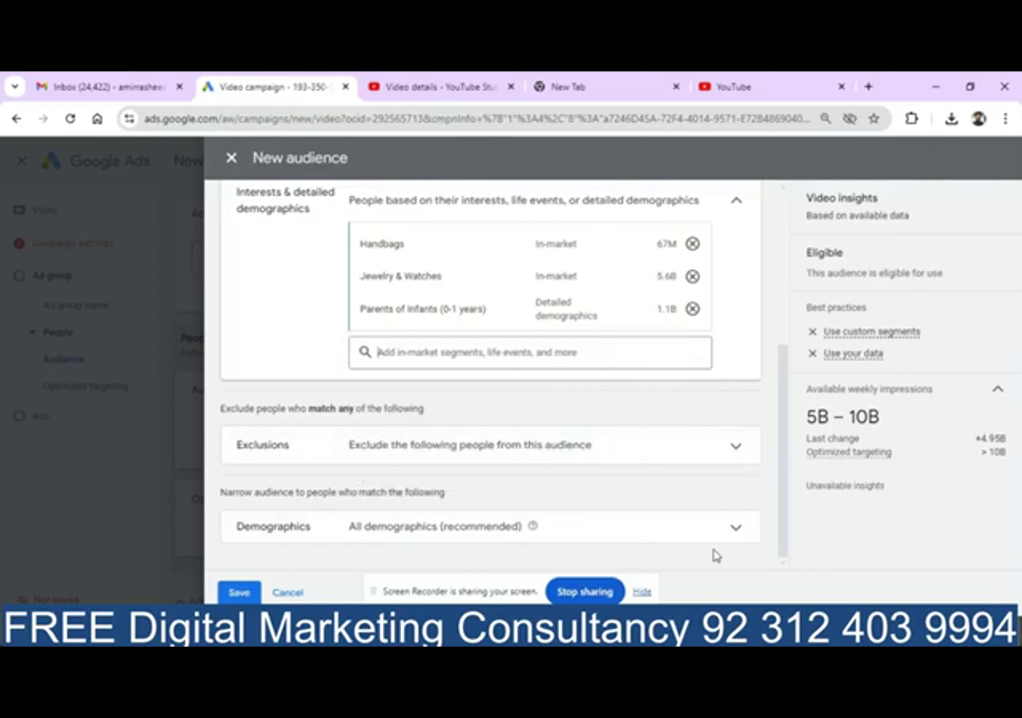
Expand the audience's demographics and limit gender to Female by excluding Male and Unknown
left_click(737, 531)
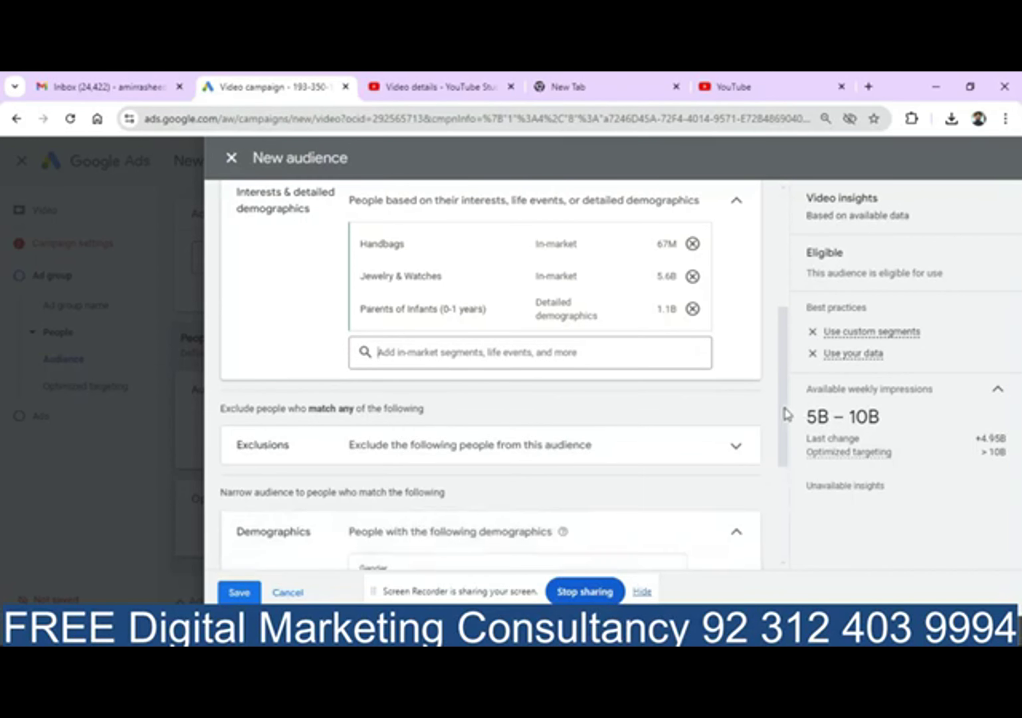
left_click_drag(785, 411, 799, 518)
left_click(496, 379)
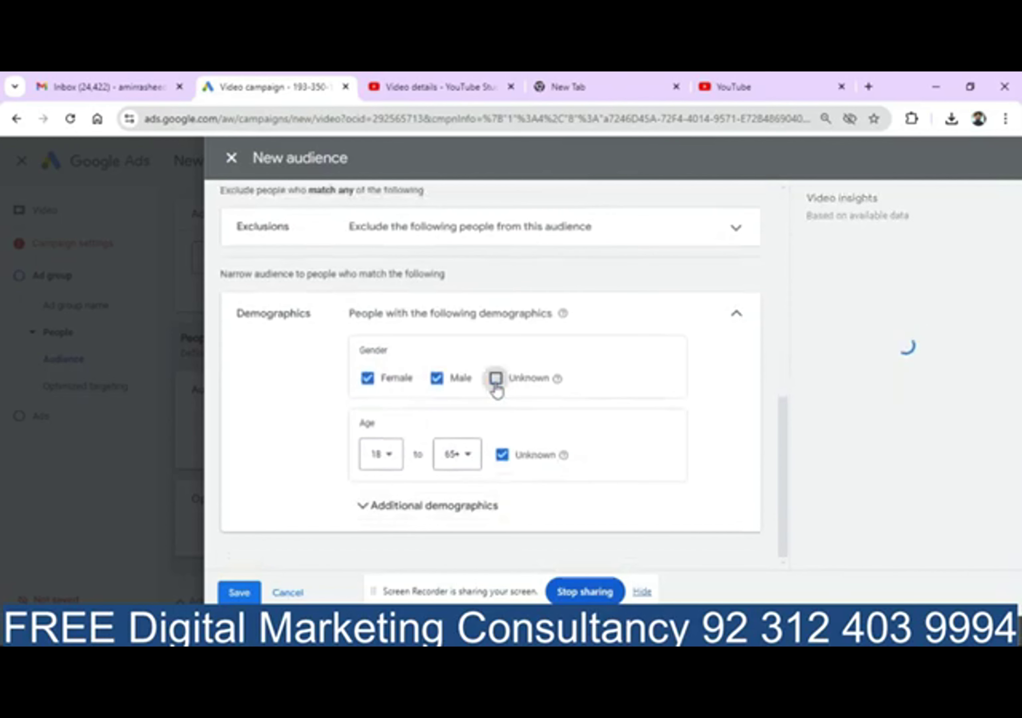
left_click(437, 378)
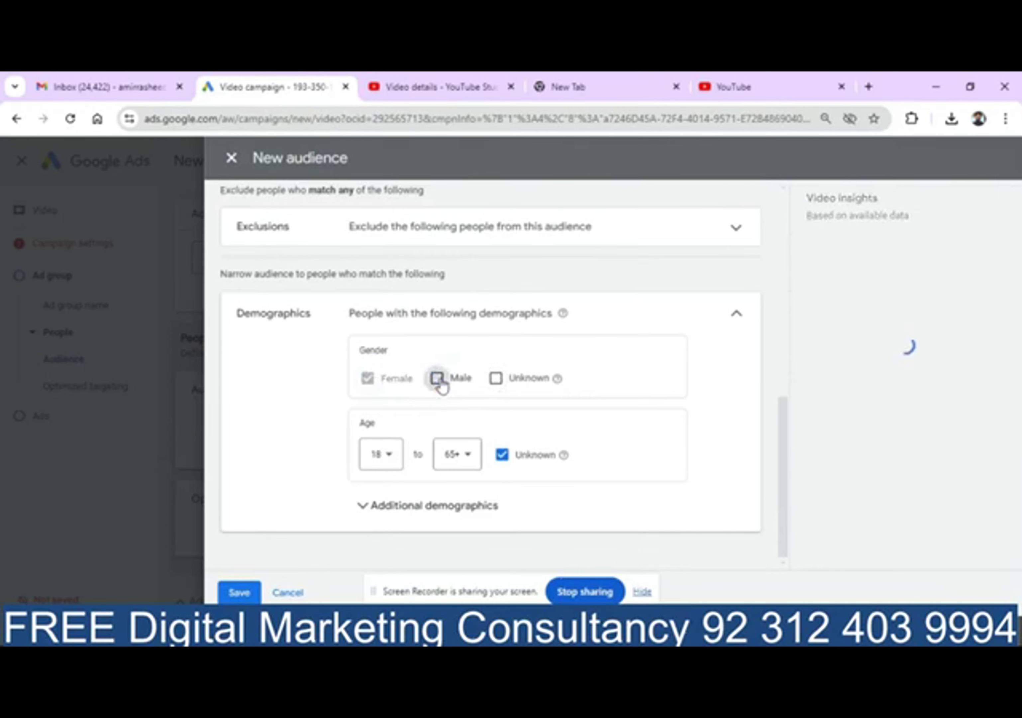
Set the audience's upper age limit to 34 and exclude people of unknown age
left_click(457, 467)
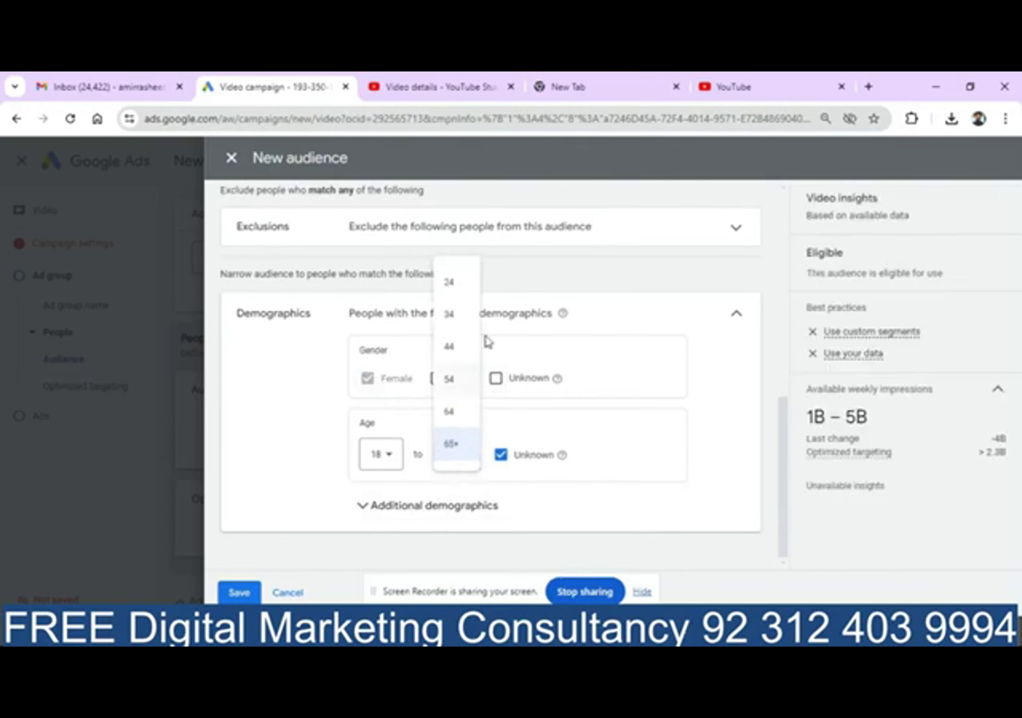
left_click(464, 323)
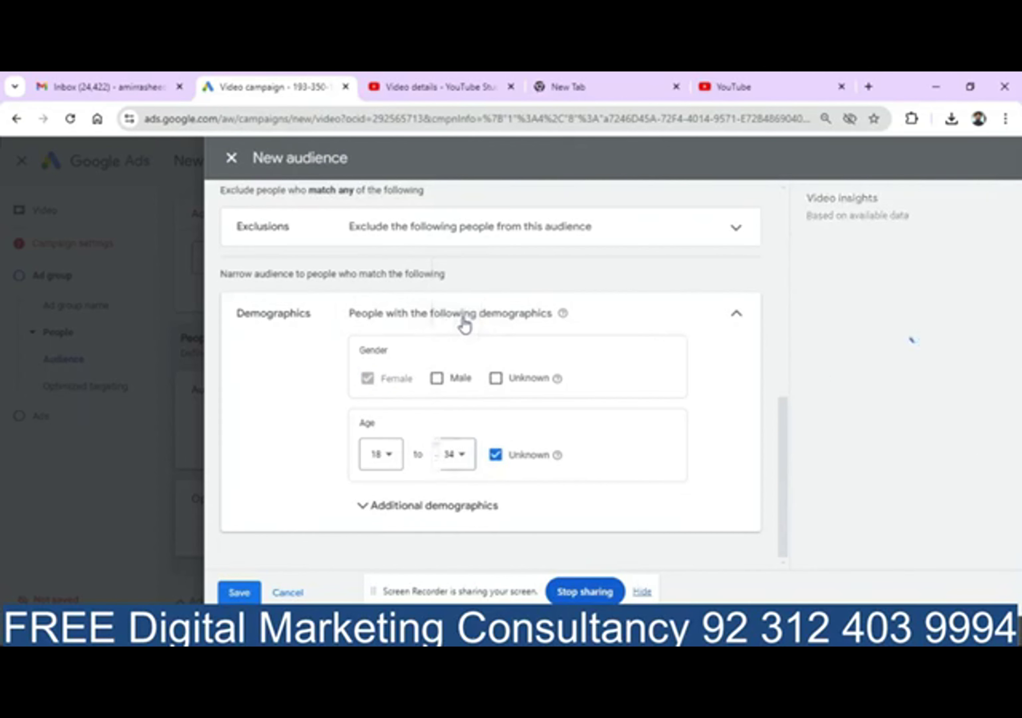
left_click(495, 462)
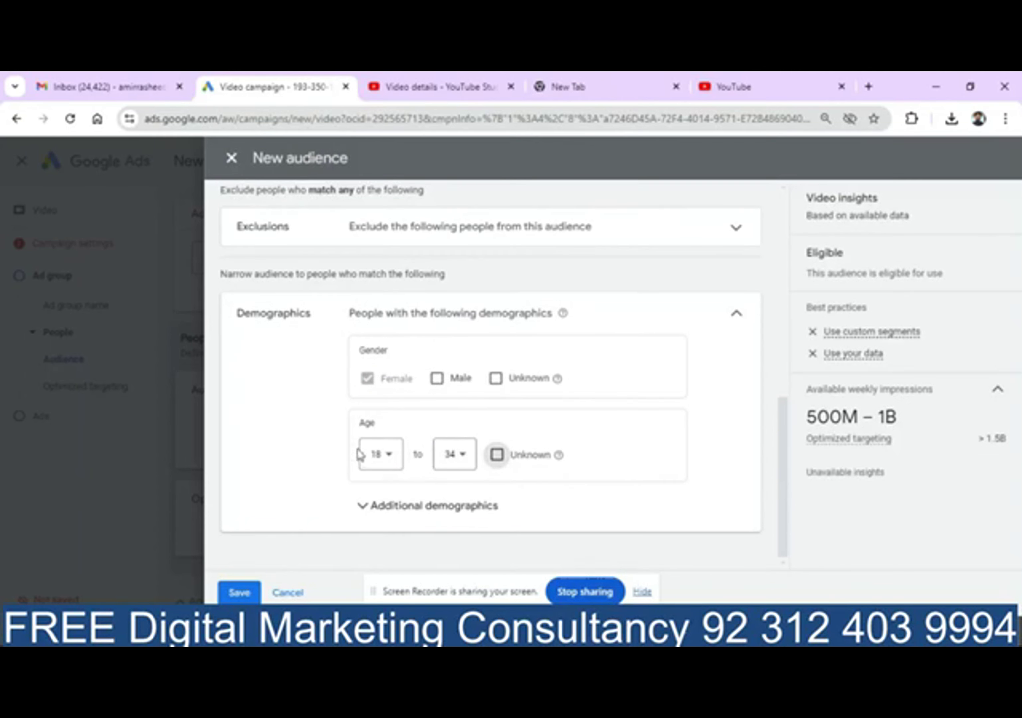
Set the audience's age range to 35 to 44 and expand its additional demographics to show parental status and household income
left_click(461, 458)
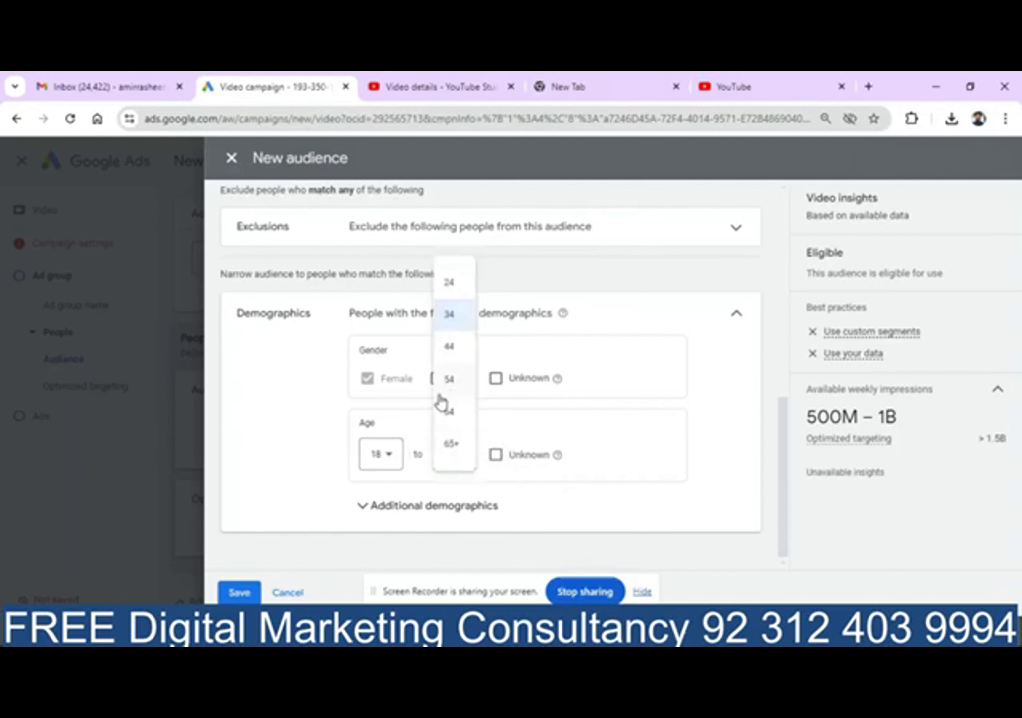
left_click(284, 437)
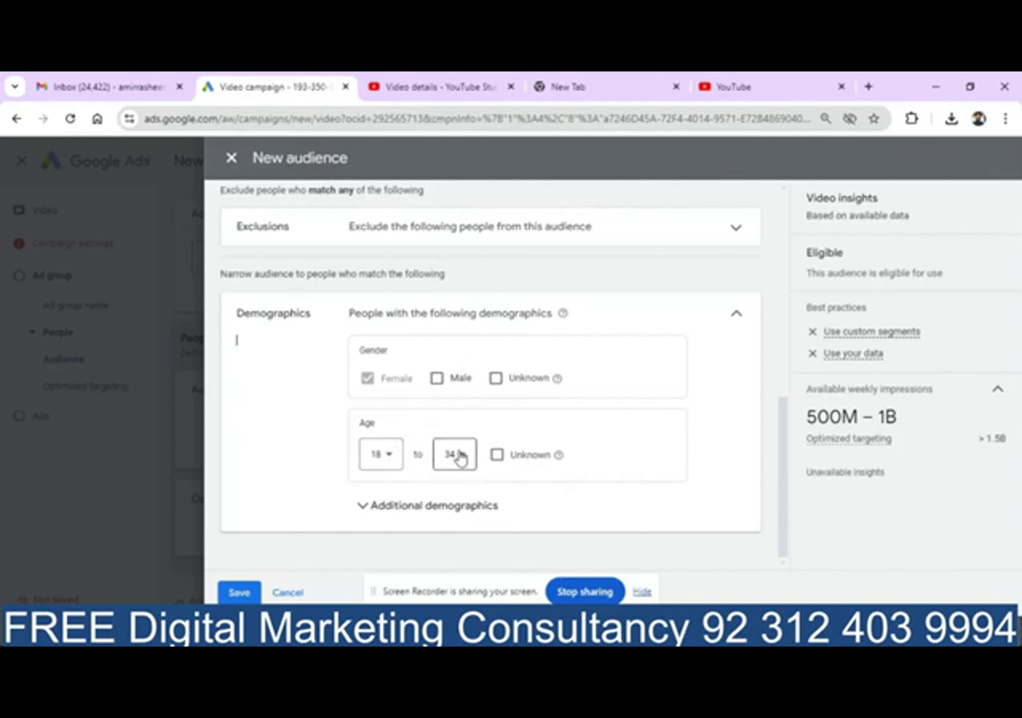
left_click(394, 463)
left_click(391, 355)
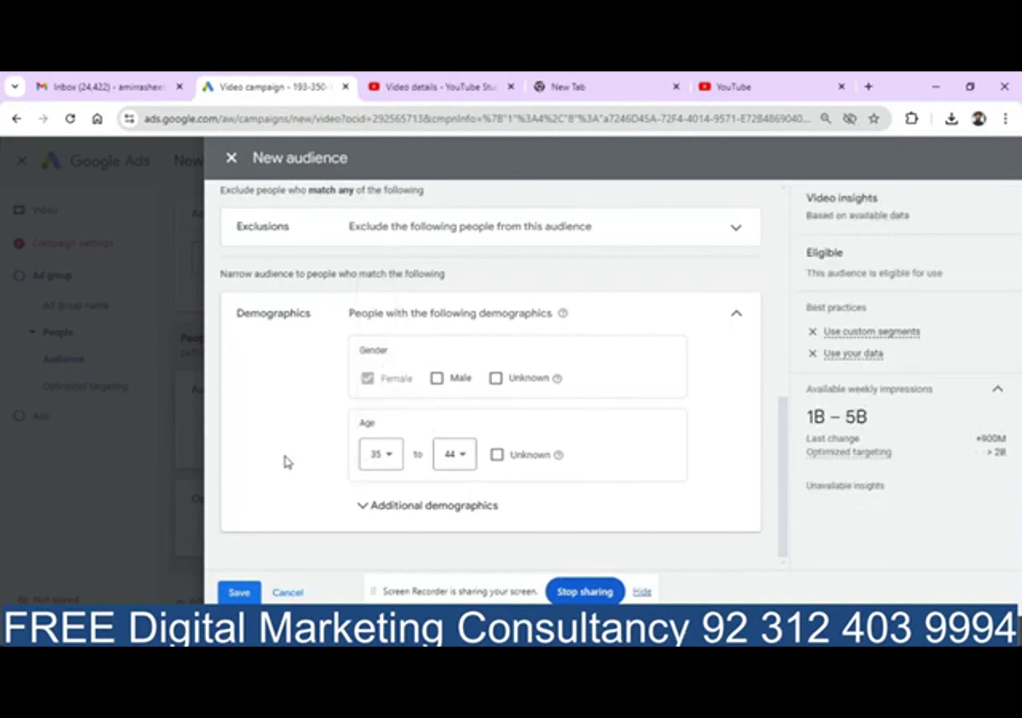
left_click(430, 511)
left_click_drag(784, 447, 792, 521)
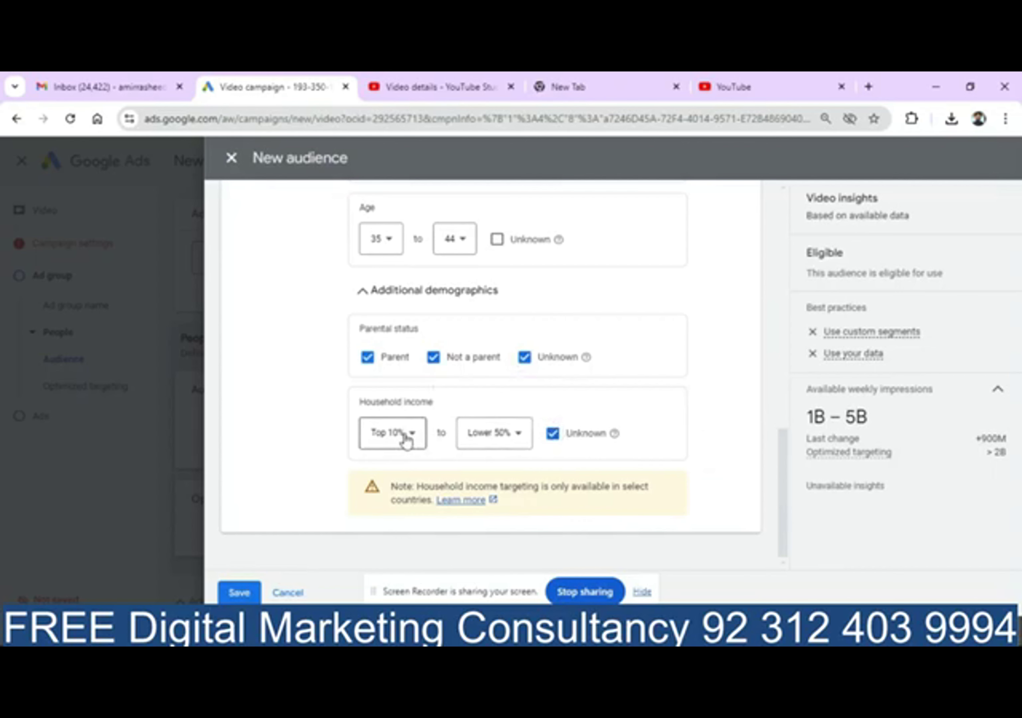
Discard the new audience's changes and close the audience selection without choosing one
left_click(288, 593)
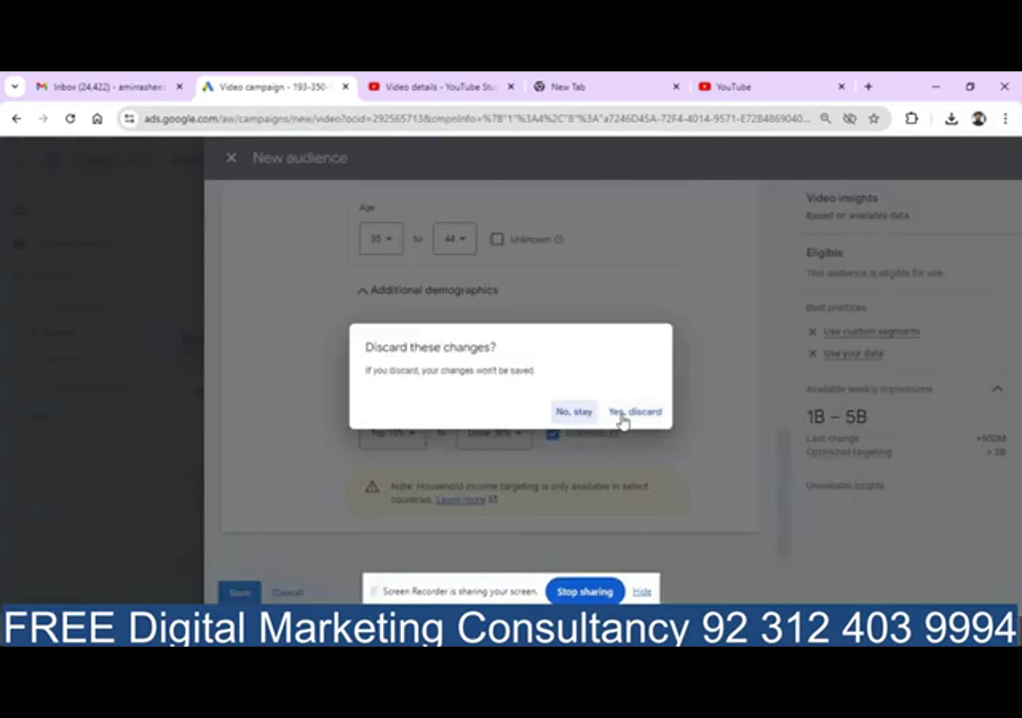
left_click(622, 417)
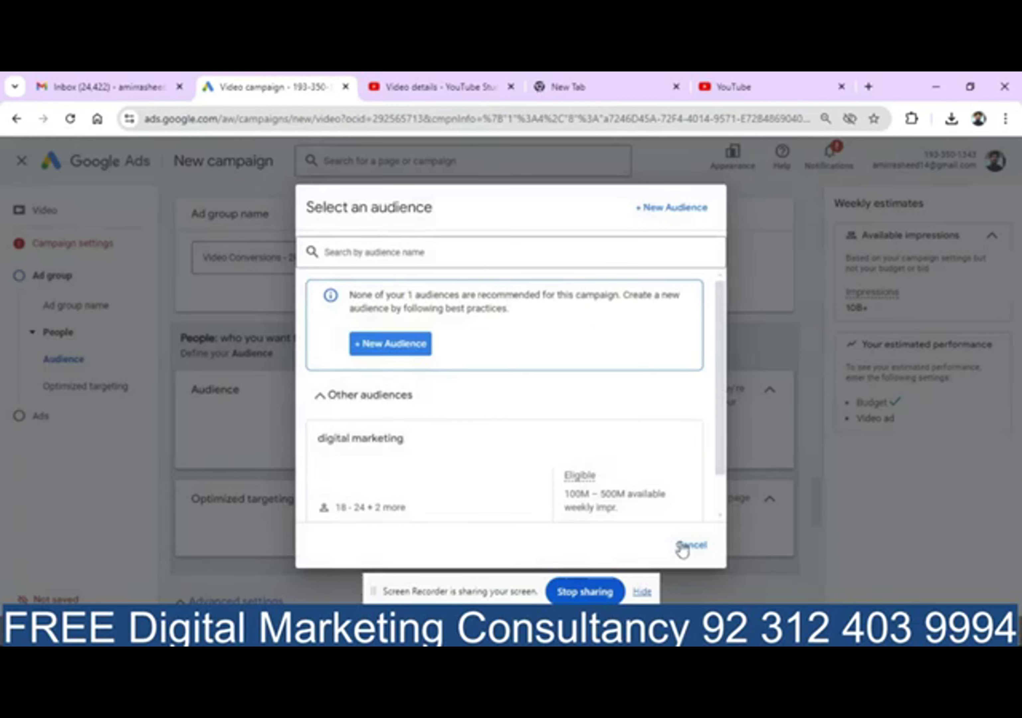
left_click(684, 543)
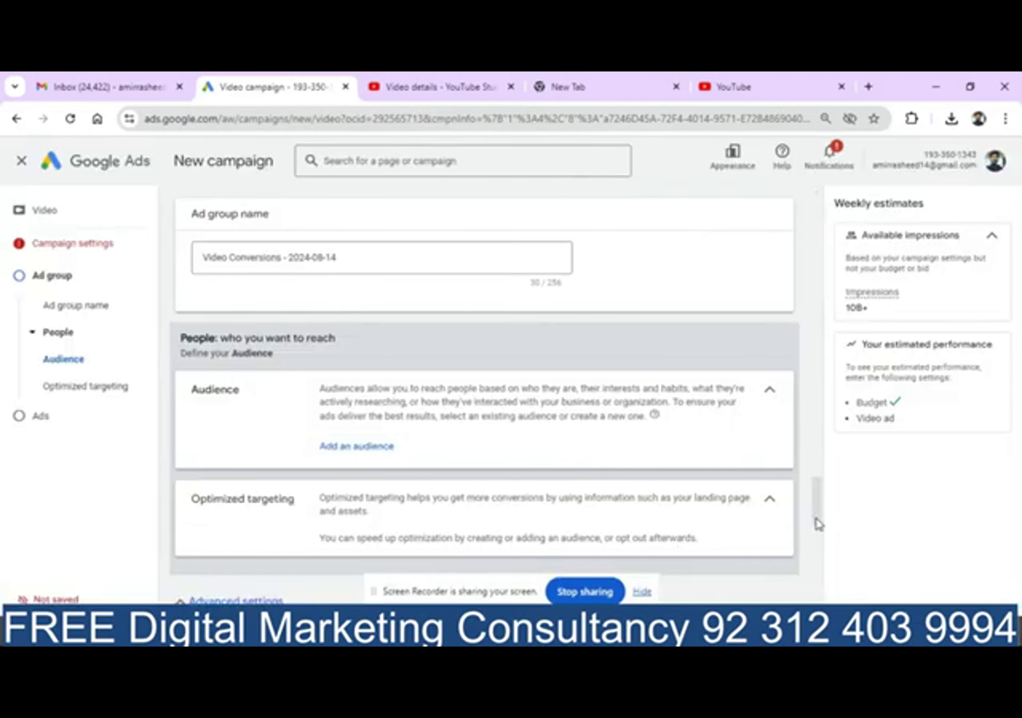
Copy the sales person training video's link from YouTube Studio and add it as the YouTube video in the Google Ads ad
left_click_drag(814, 523, 833, 568)
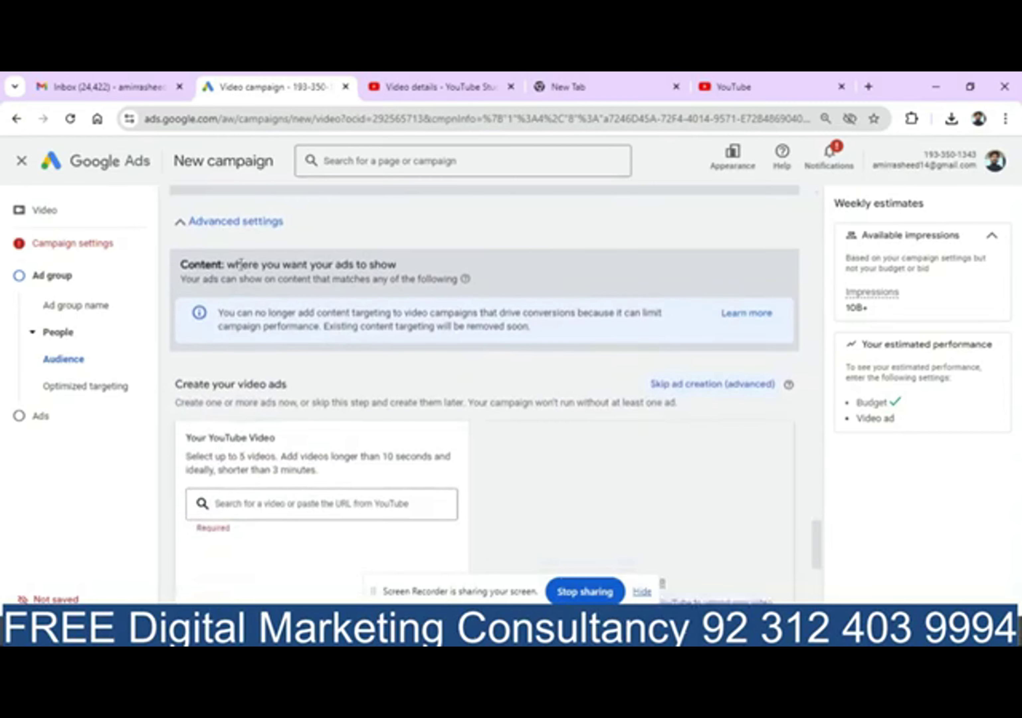
left_click(728, 90)
left_click(418, 90)
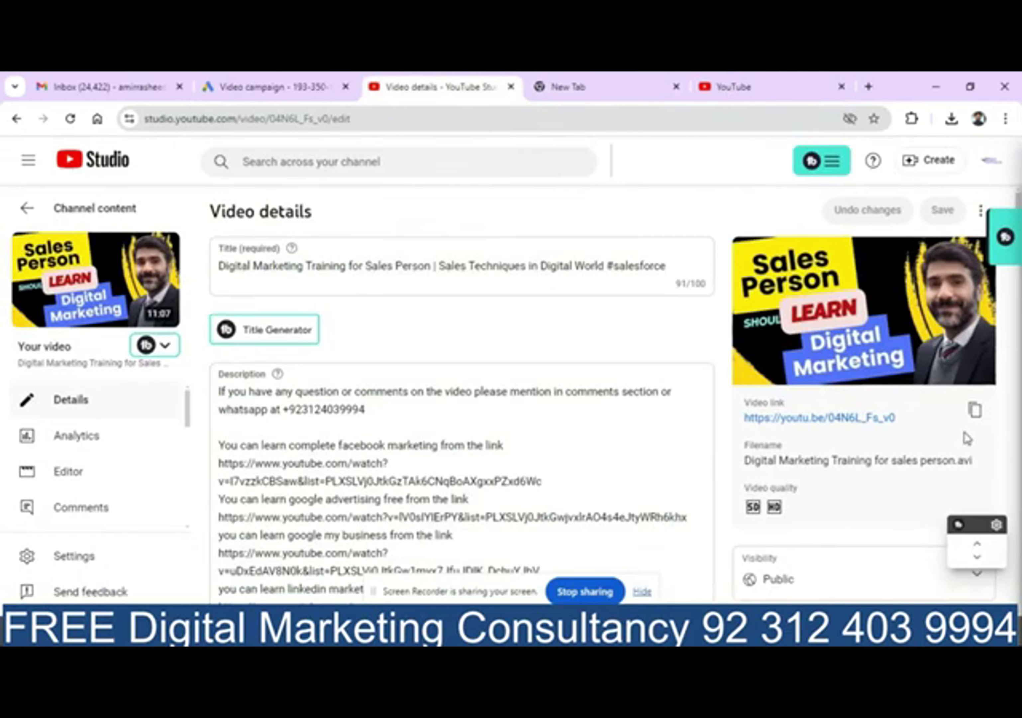
left_click(724, 84)
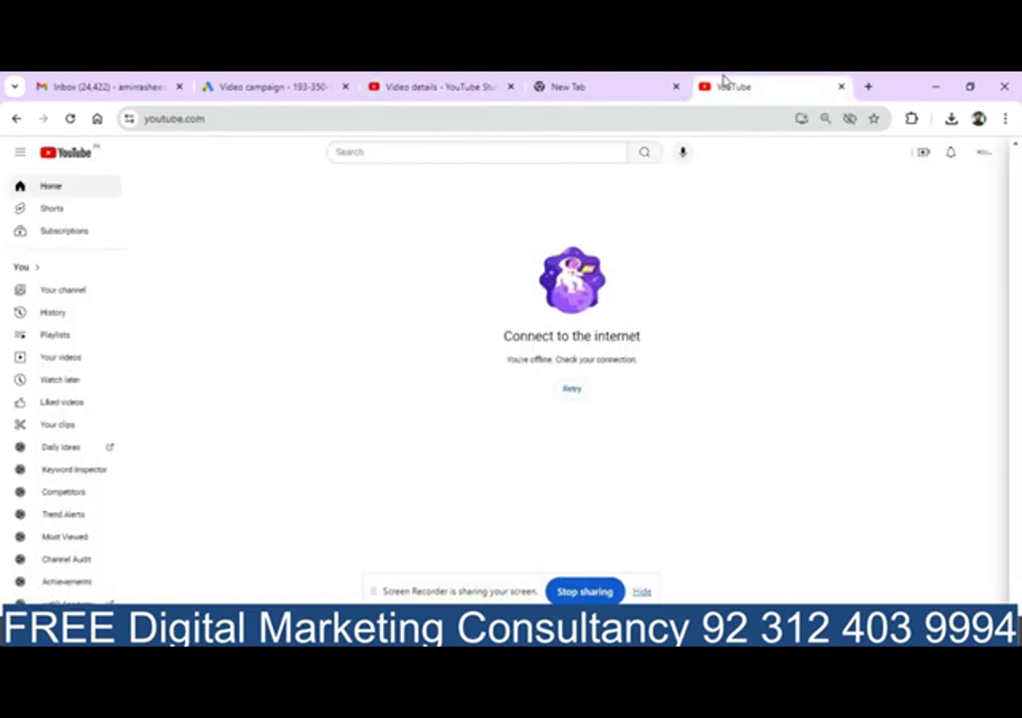
left_click(304, 83)
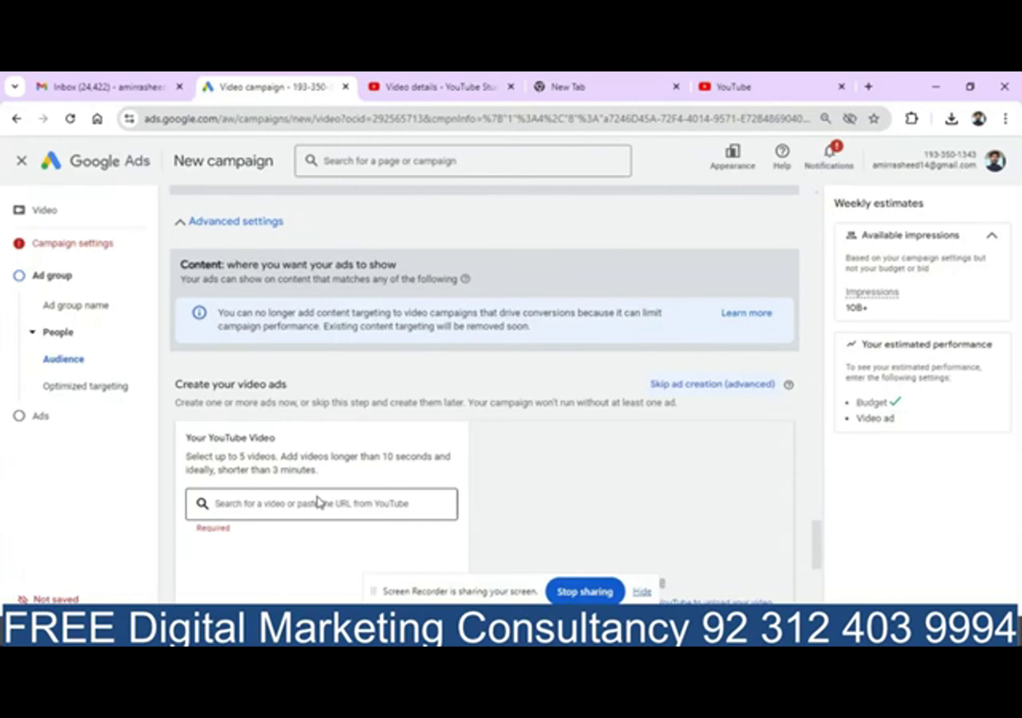
left_click(317, 509)
key("ctrl+v")
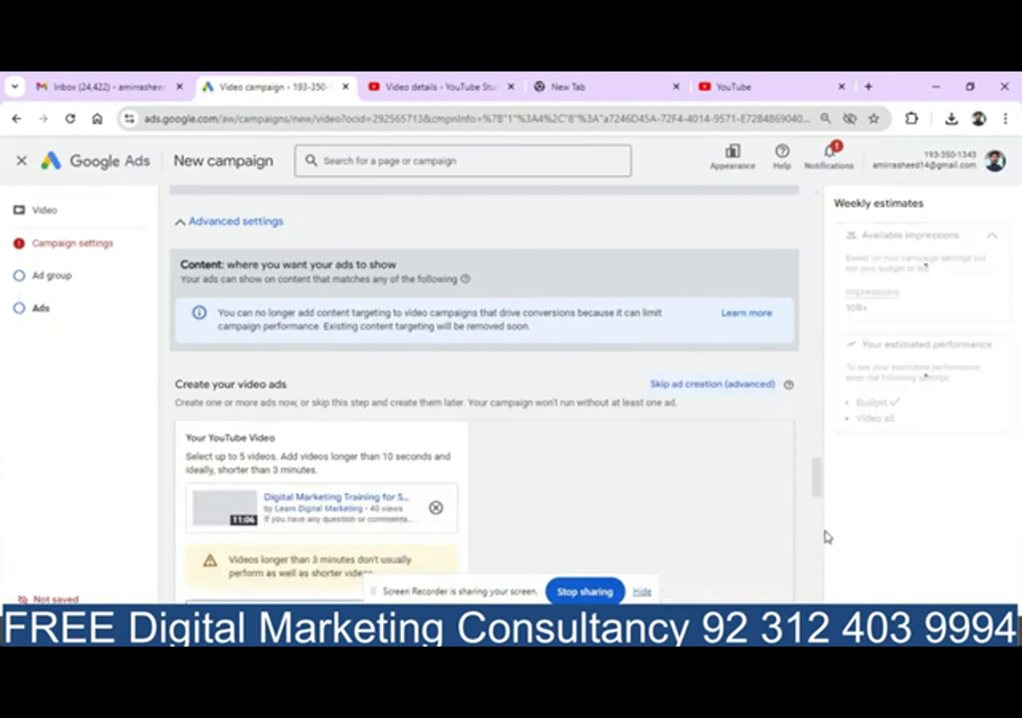
Examine the video ad's final URL, display URL paths, call-to-action choices, headlines, description and companion banner options
scroll(387, 459, "down", 1)
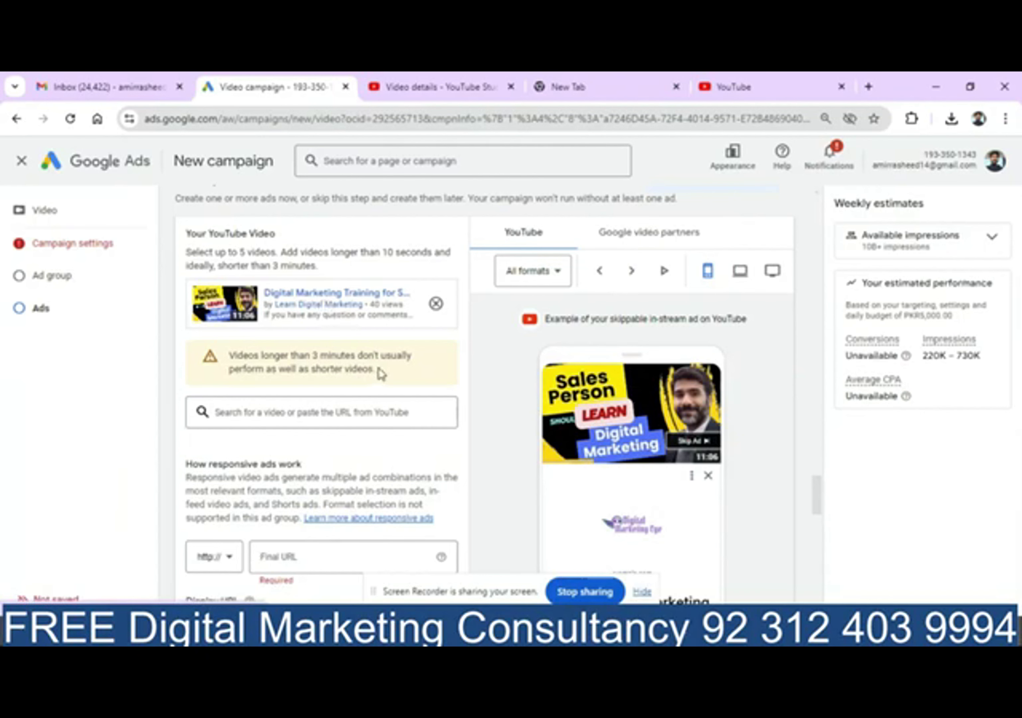
scroll(814, 491, "down", 4)
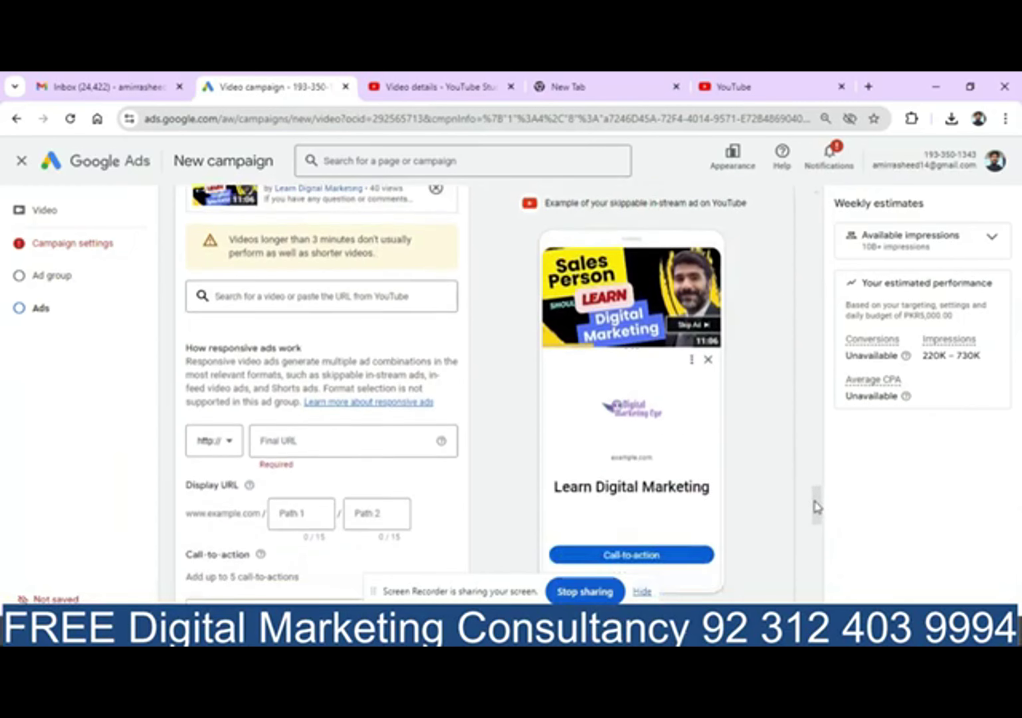
left_click(357, 390)
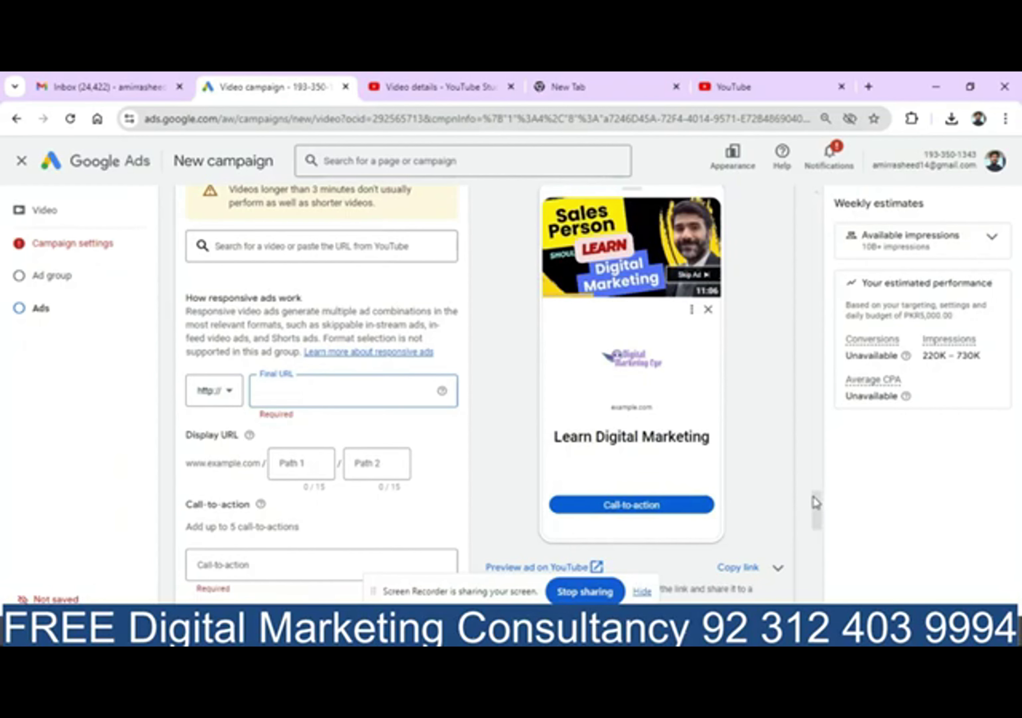
scroll(813, 499, "down", 5)
left_click(310, 360)
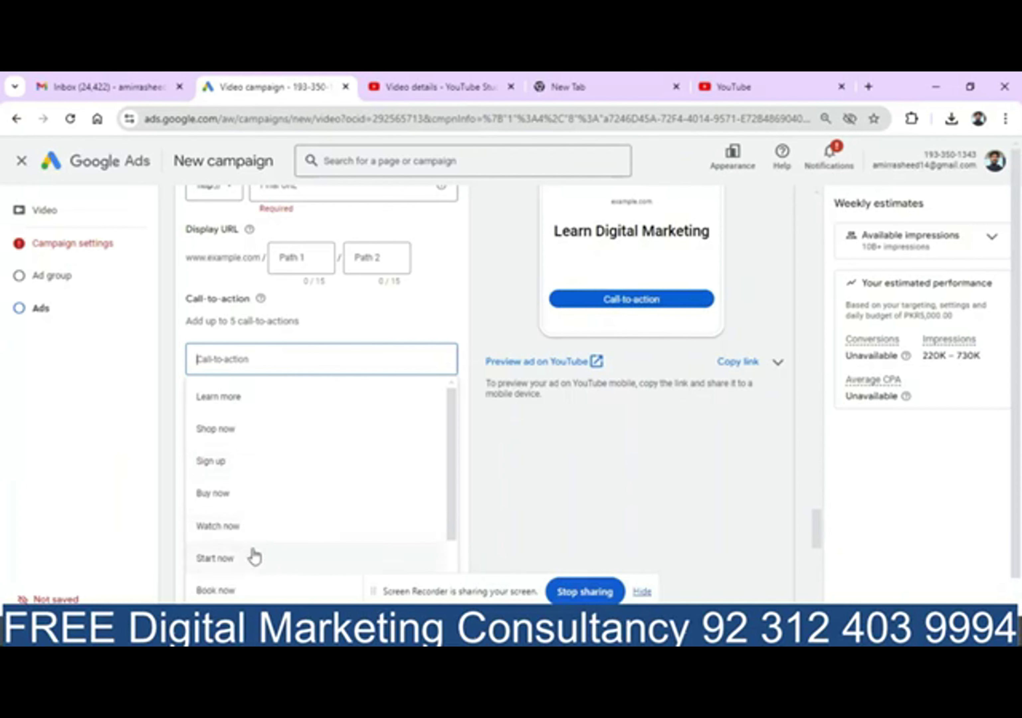
left_click(340, 314)
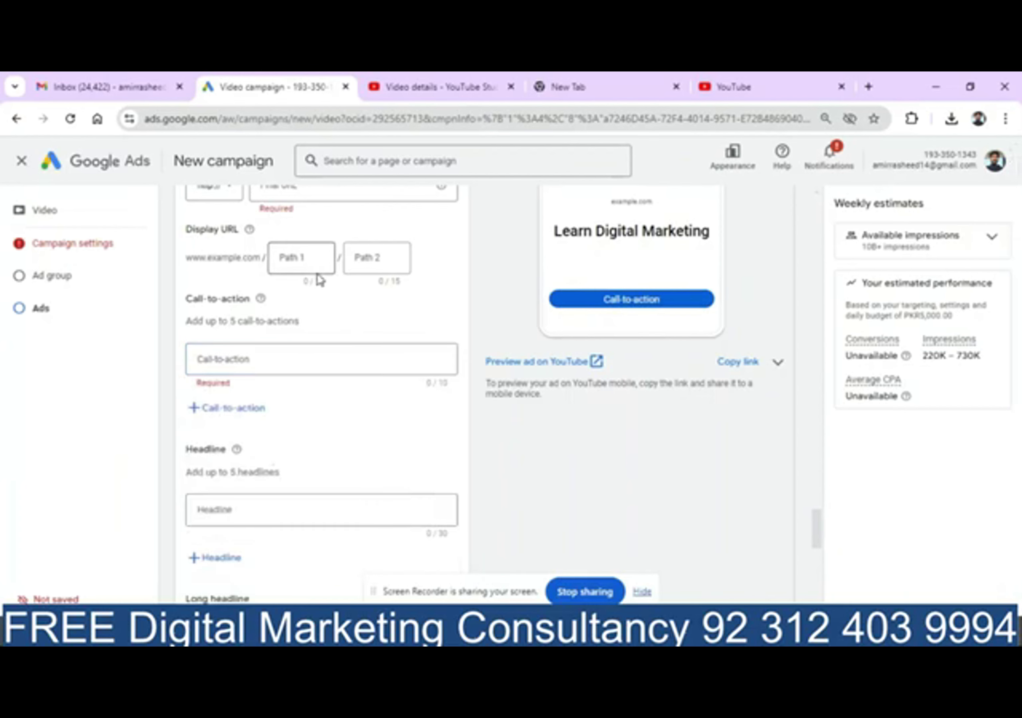
left_click(316, 256)
left_click_drag(819, 528, 815, 506)
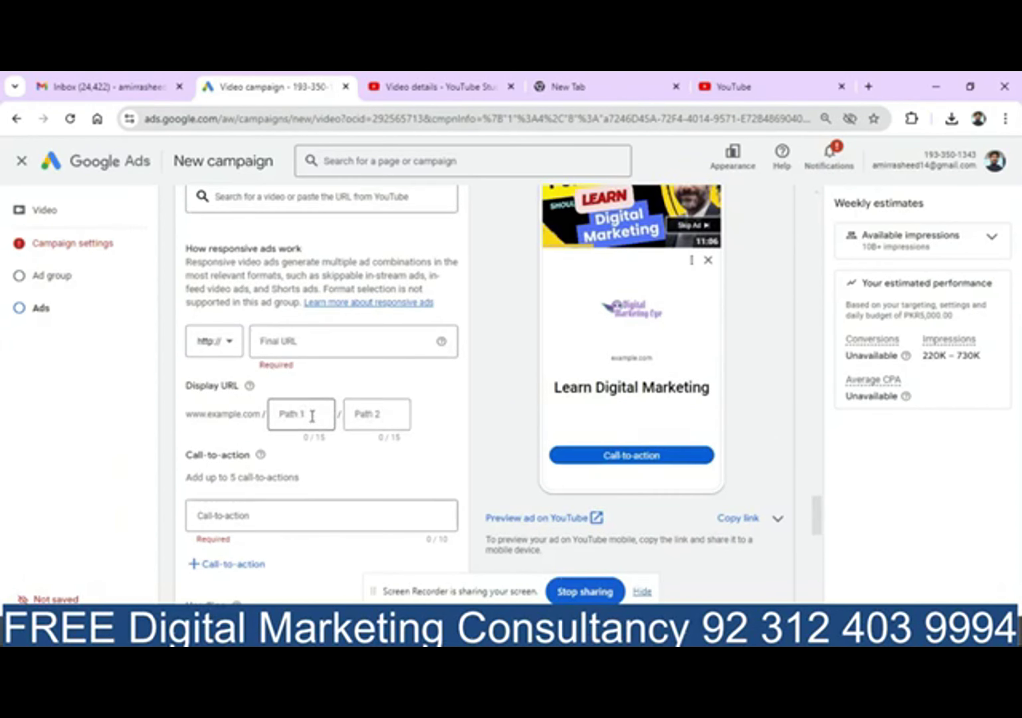
left_click_drag(817, 511, 828, 547)
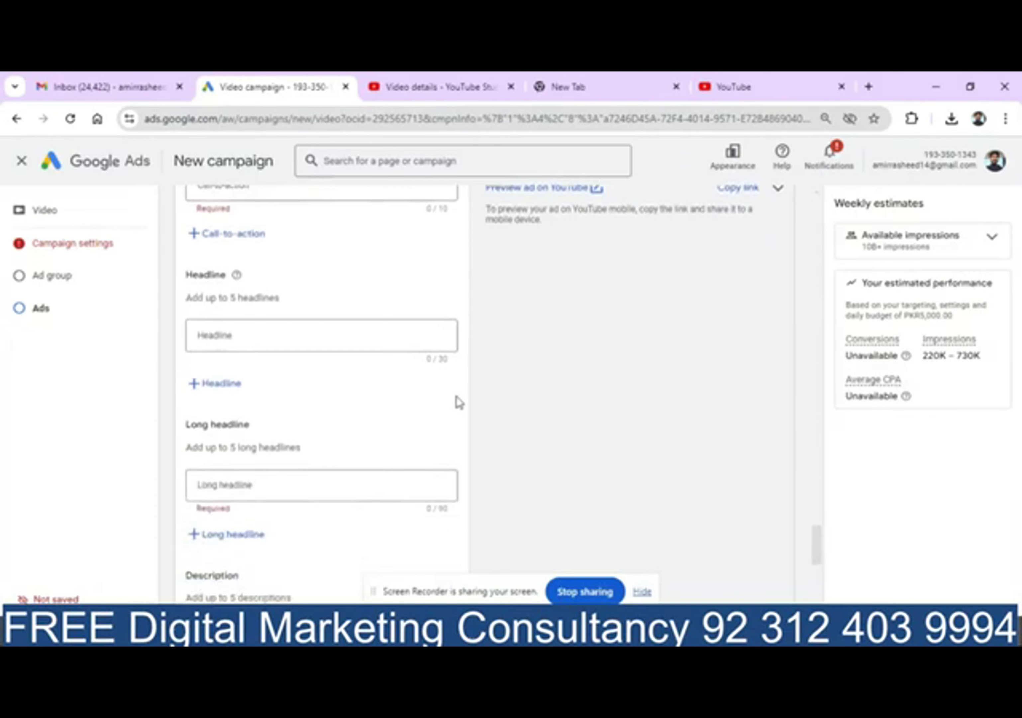
left_click(367, 337)
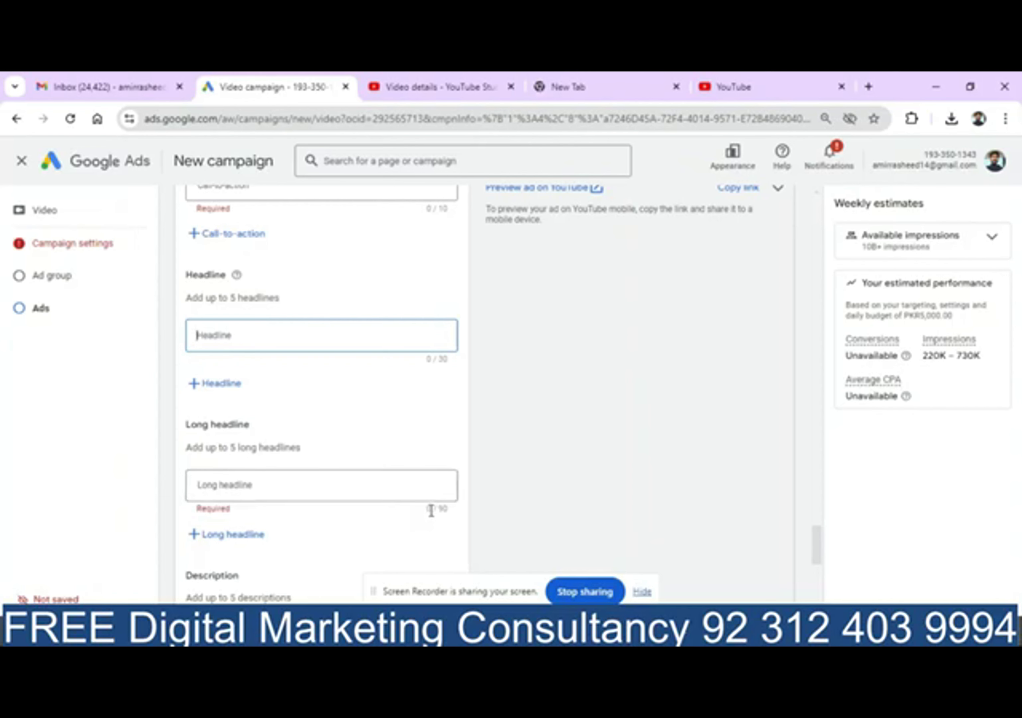
left_click_drag(815, 542, 827, 596)
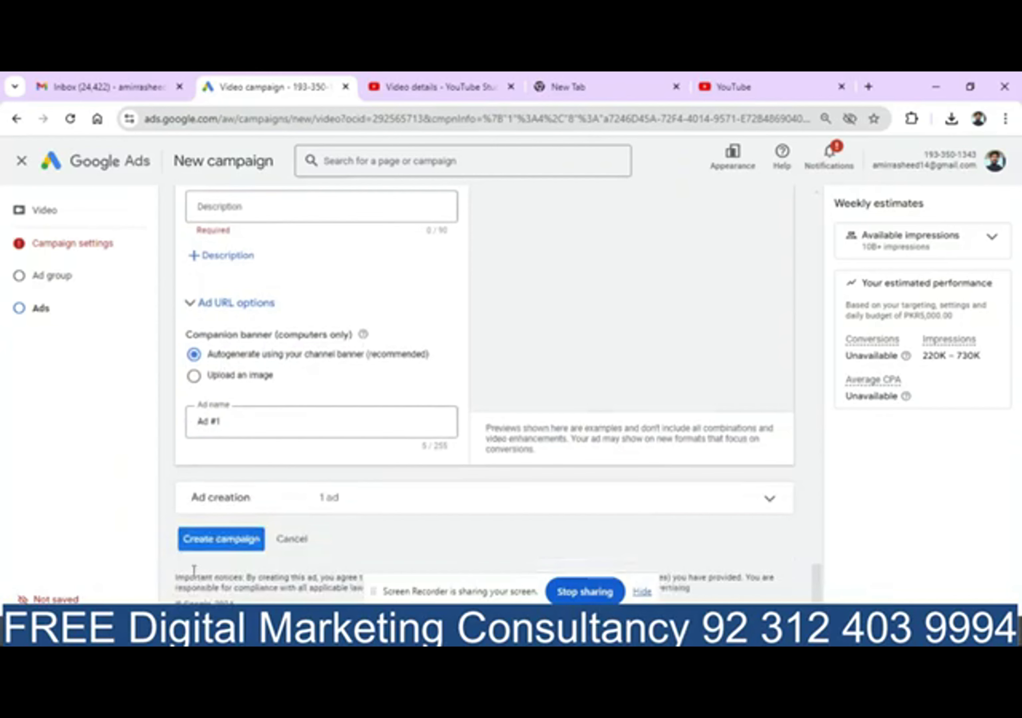
Close the Drive conversions campaign setup and discard its unsaved changes
left_click(23, 162)
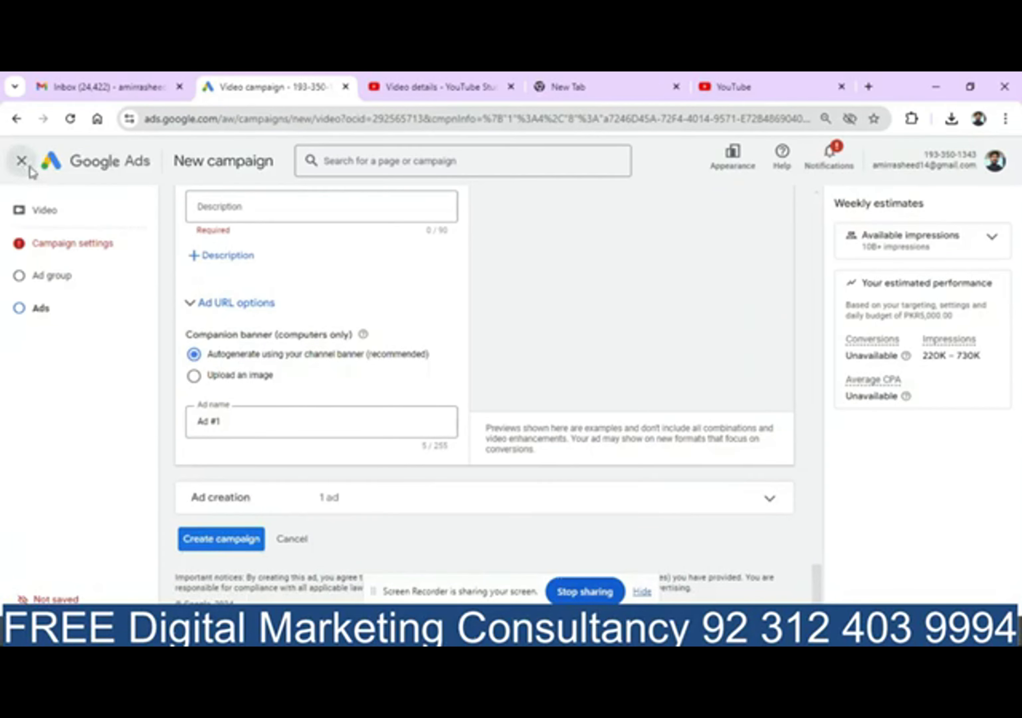
left_click(681, 409)
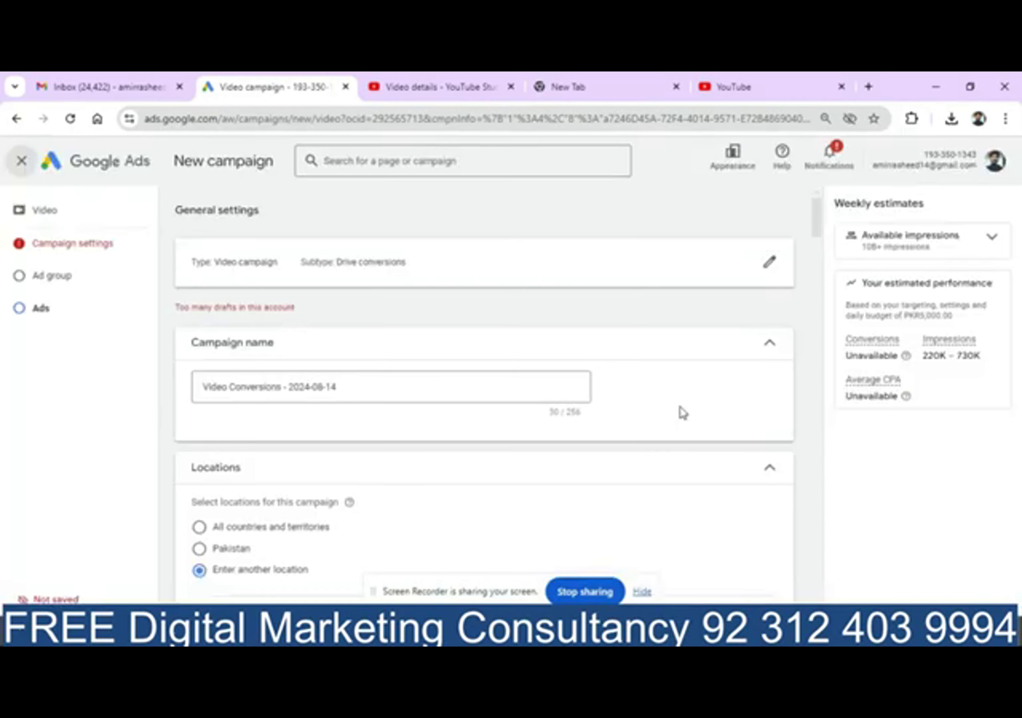
left_click(21, 163)
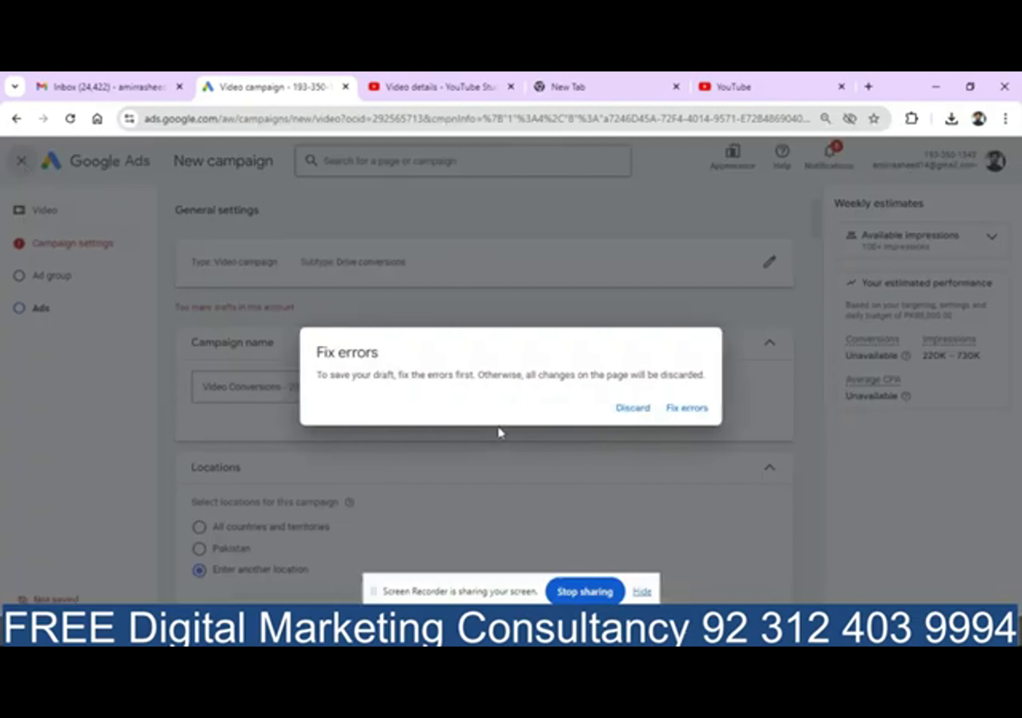
left_click(643, 412)
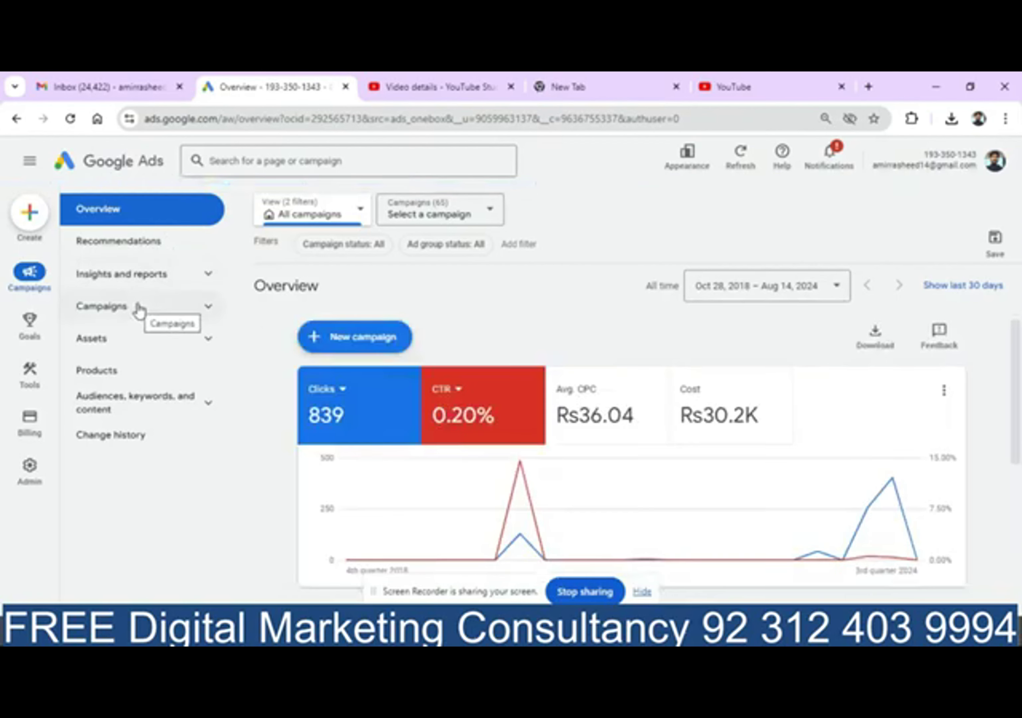
Start a new campaign without a goal's guidance, using the Video type and Video views subtype, and continue to its settings
left_click(333, 344)
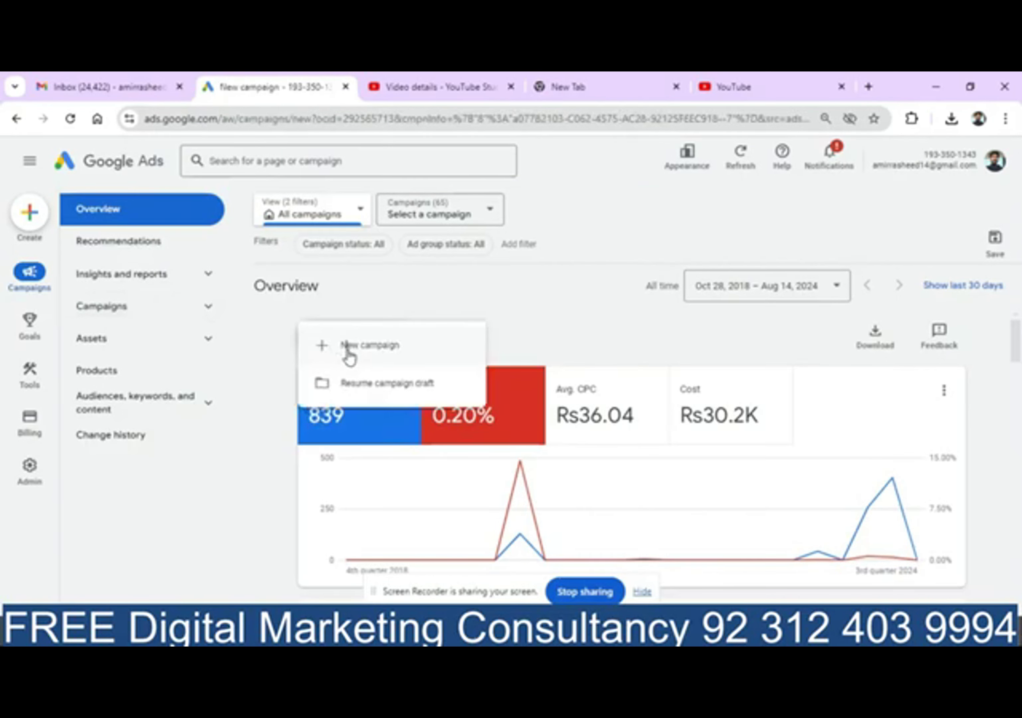
left_click(348, 354)
left_click(555, 499)
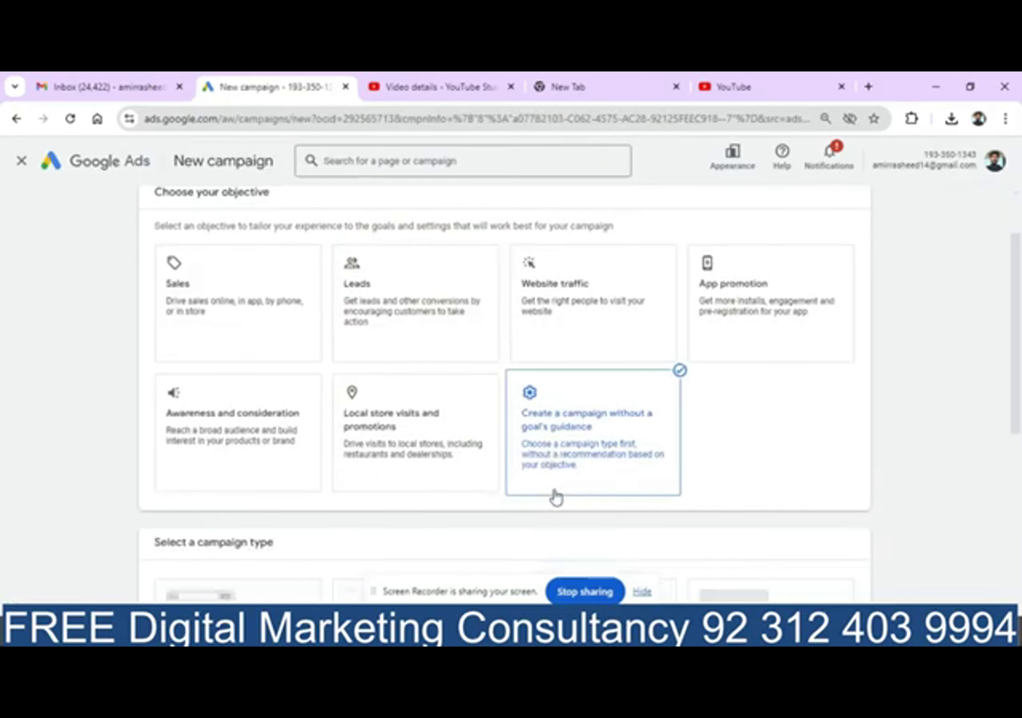
scroll(1013, 510, "down", 5)
left_click(434, 427)
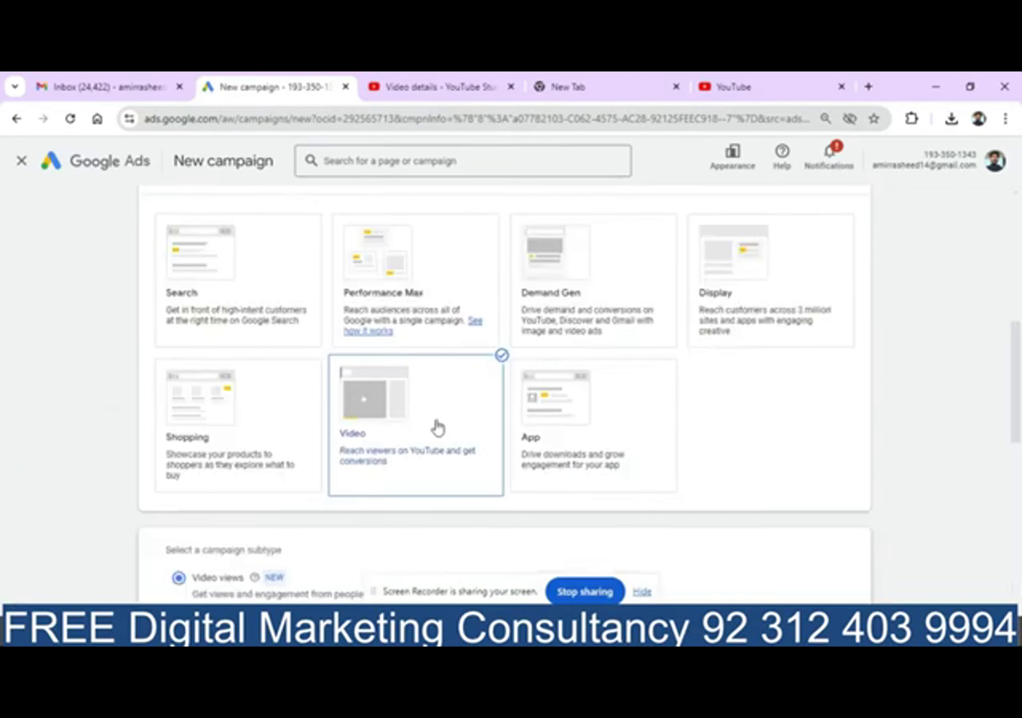
scroll(1013, 412, "down", 10)
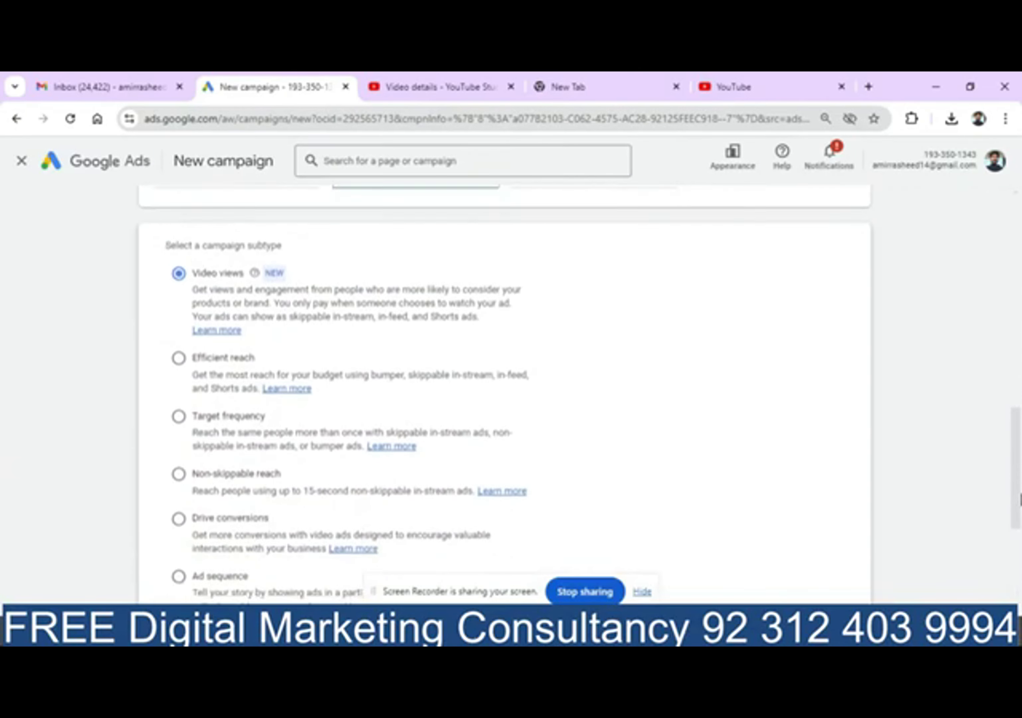
left_click(863, 553)
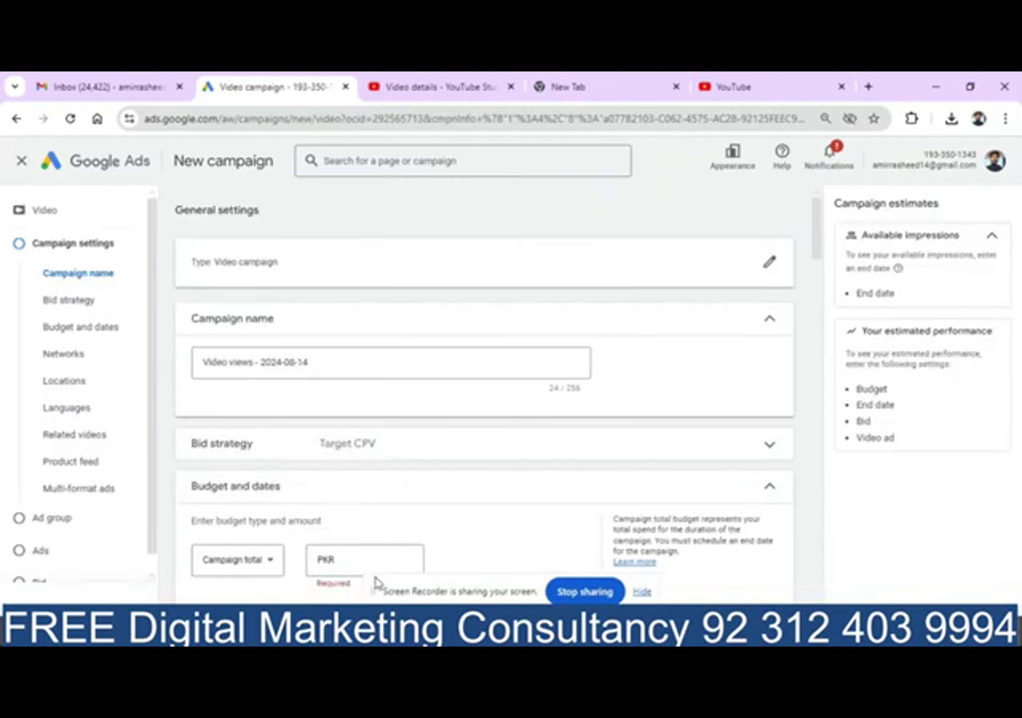
Set the campaign total budget to PKR 5,000 and expand the bid strategy section to review Target CPV
left_click(380, 558)
type("500")
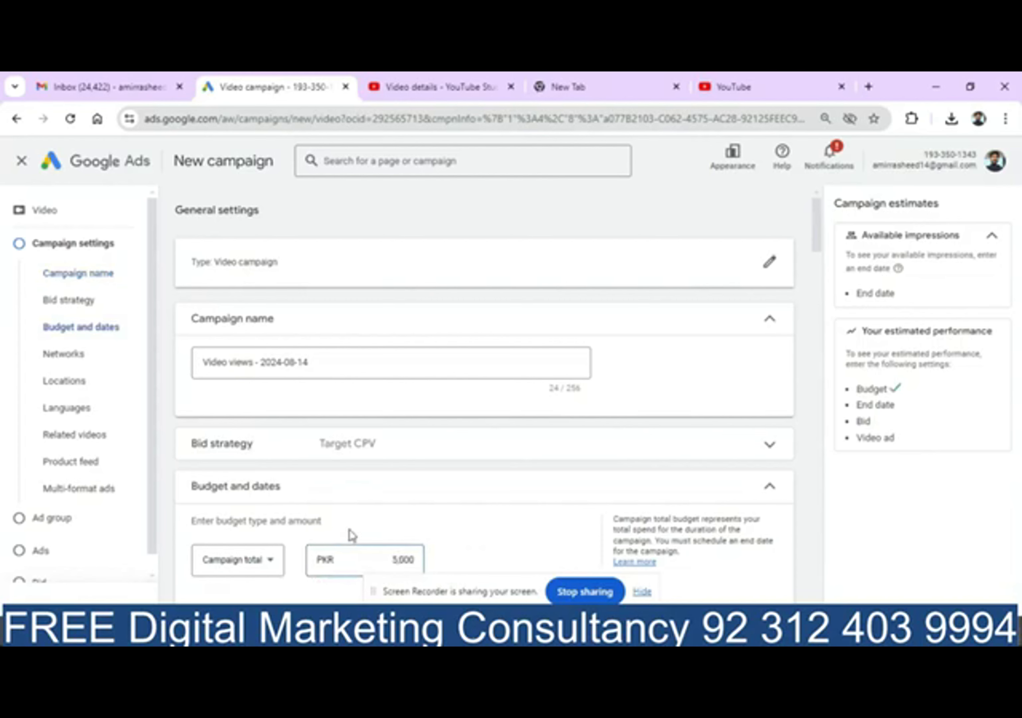
left_click(416, 447)
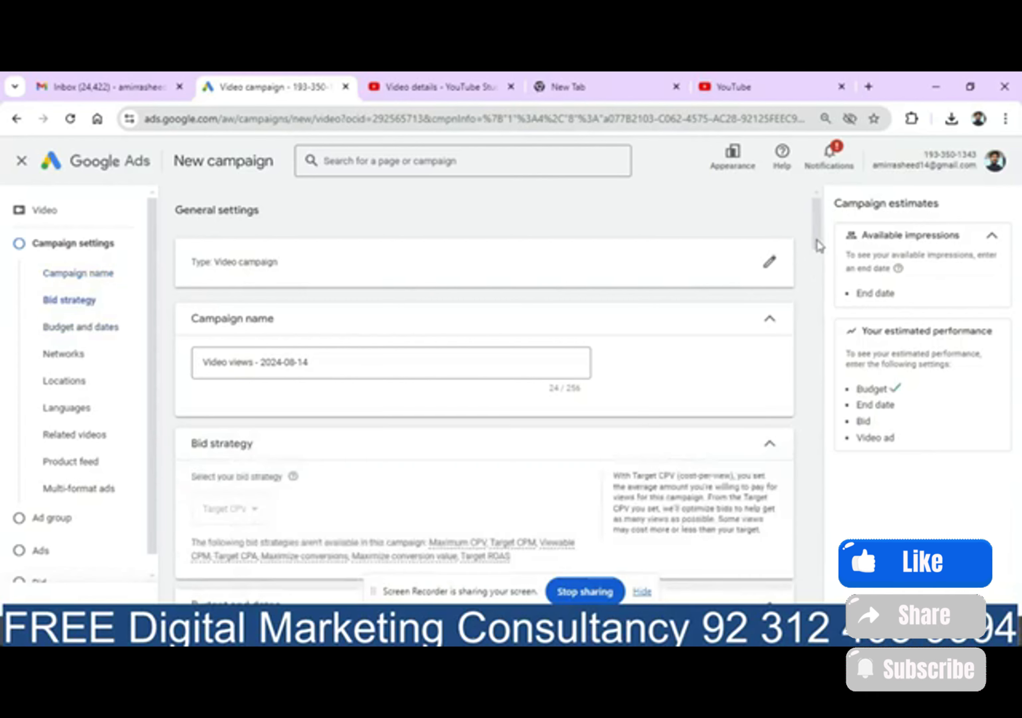
scroll(821, 249, "down", 1)
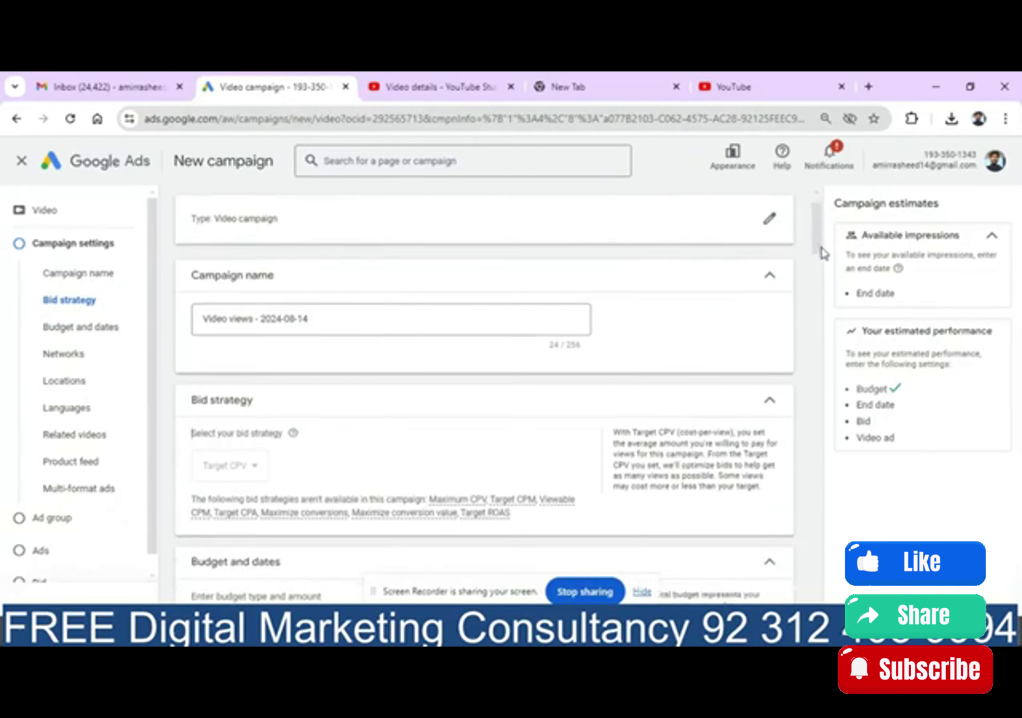
scroll(823, 252, "down", 1)
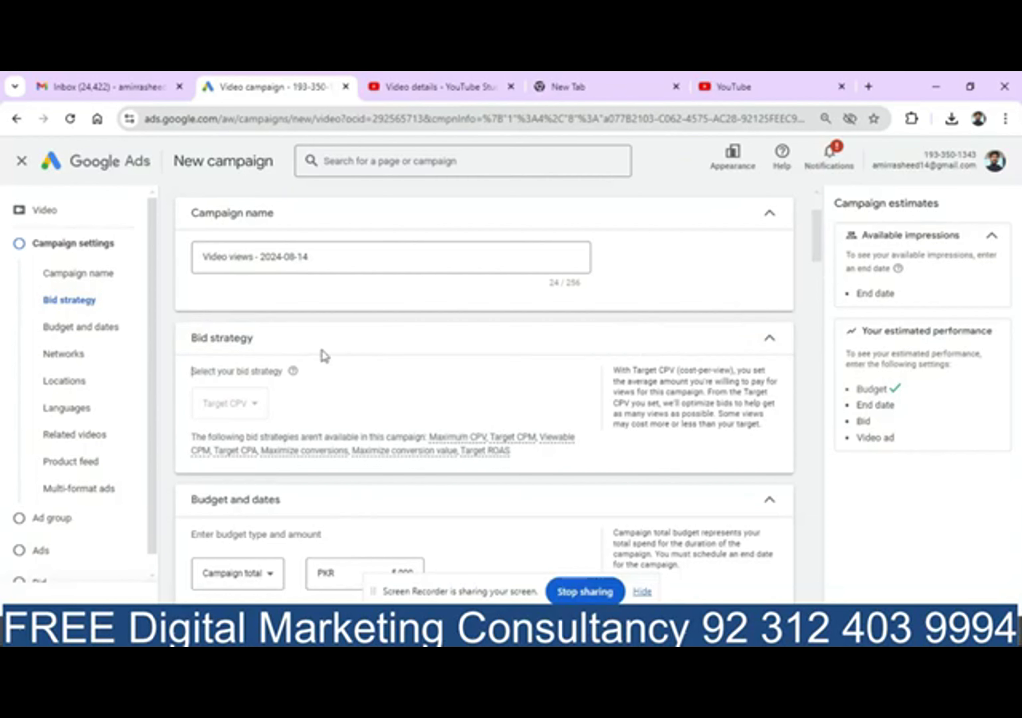
Change the Video views campaign's budget type to Daily, keeping the PKR 5,000 amount
left_click_drag(820, 252, 829, 287)
left_click(238, 269)
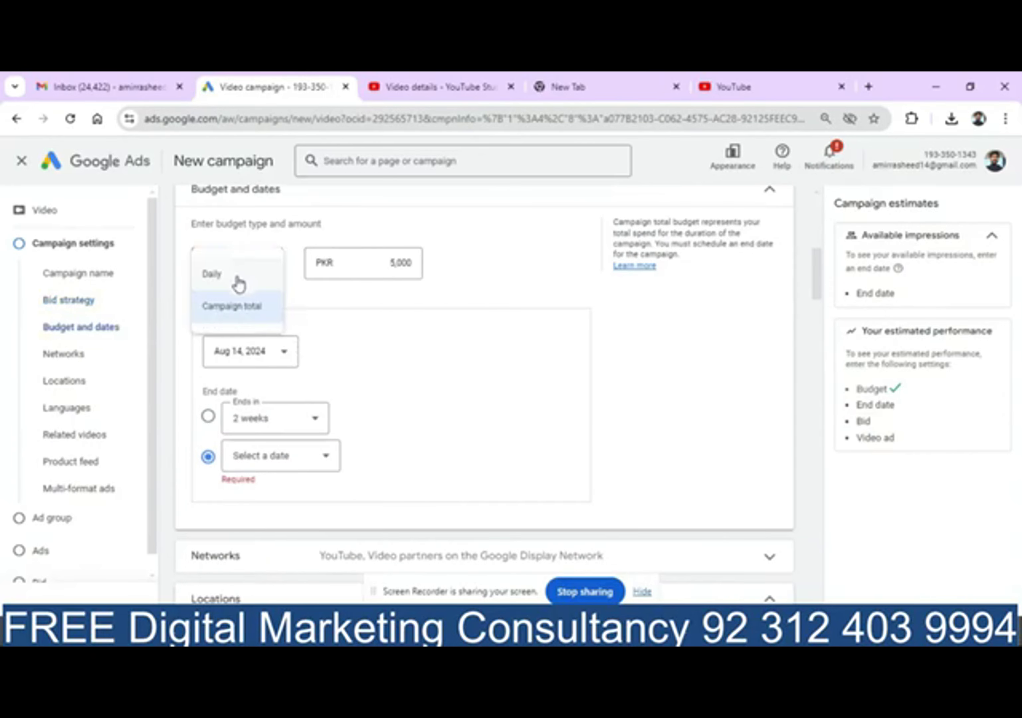
left_click(237, 279)
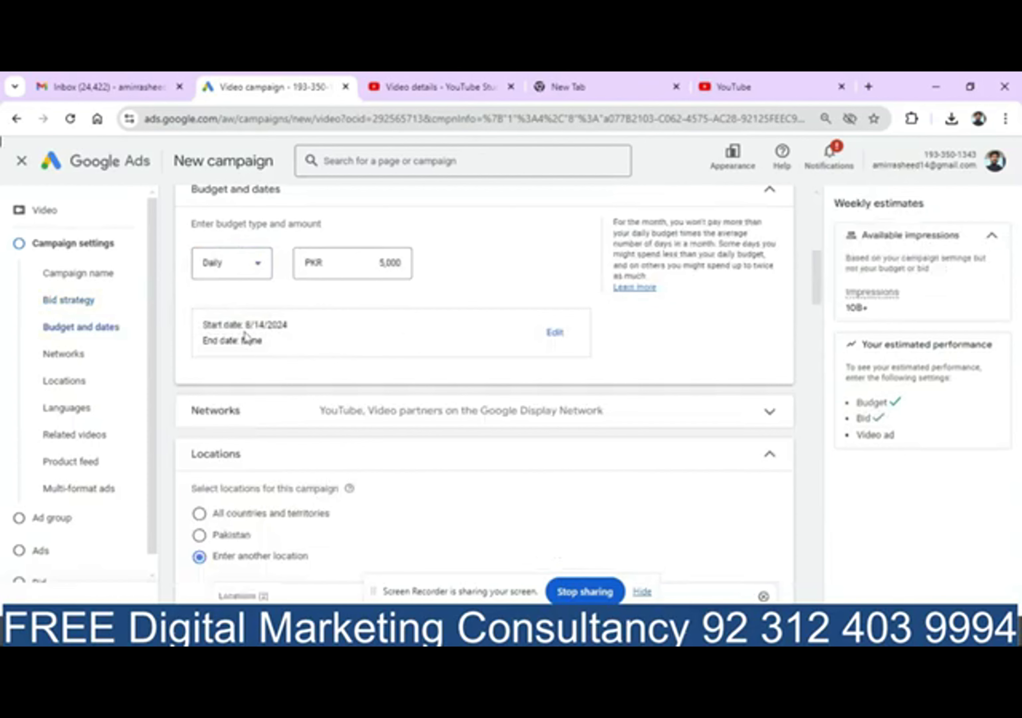
Turn off the option to get more views with multi-format video ads
left_click_drag(822, 297, 831, 356)
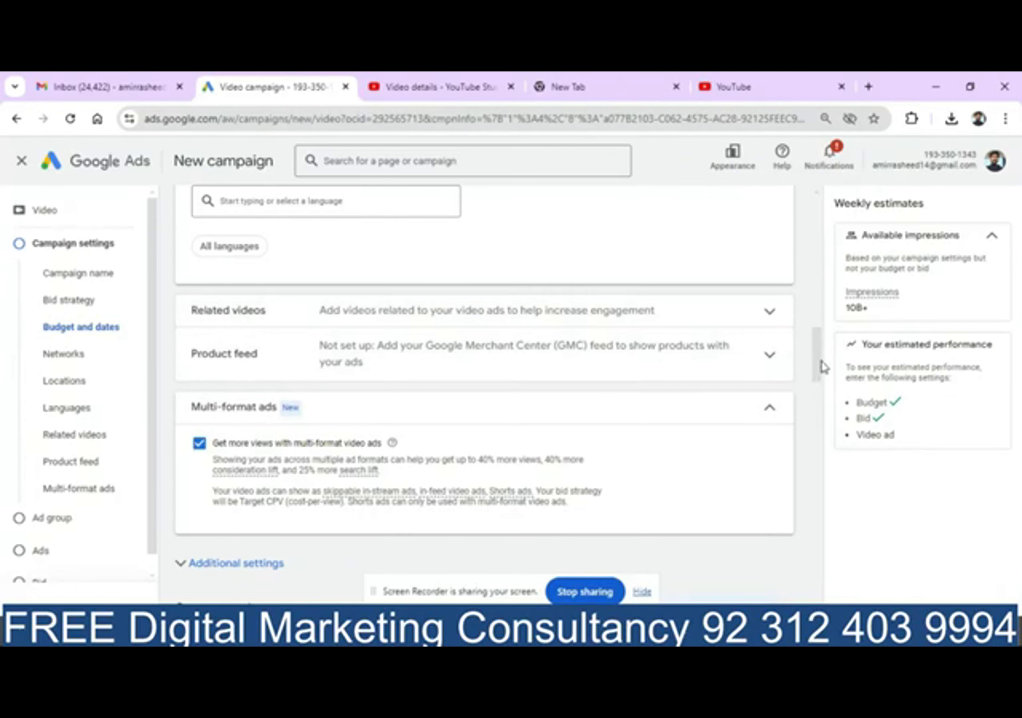
left_click_drag(819, 370, 819, 388)
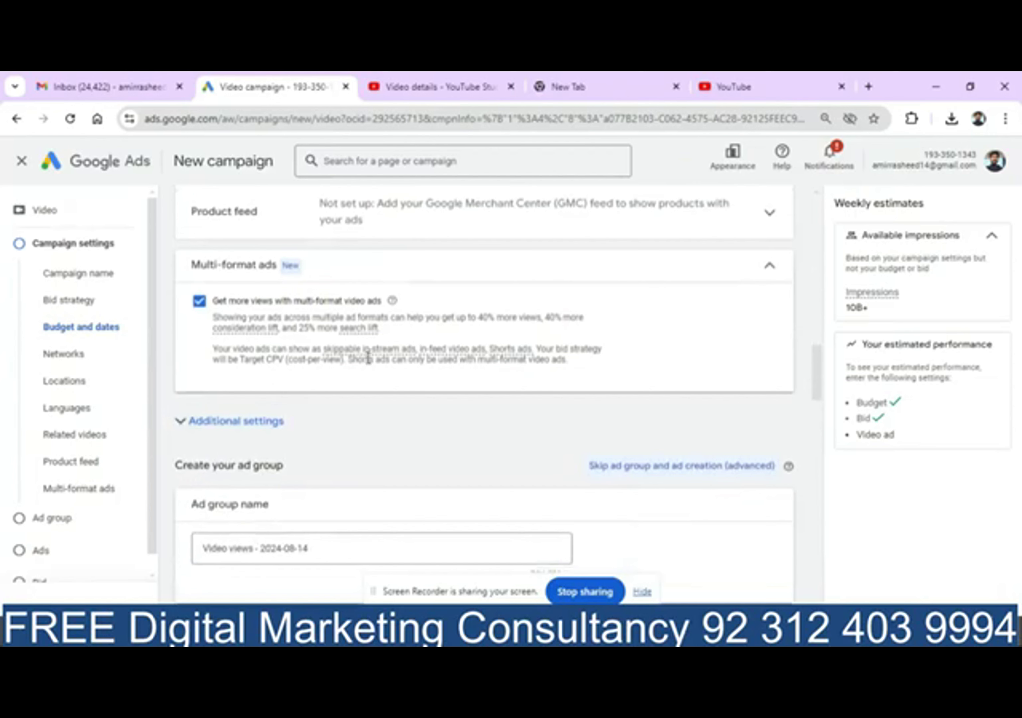
mouse_move(374, 352)
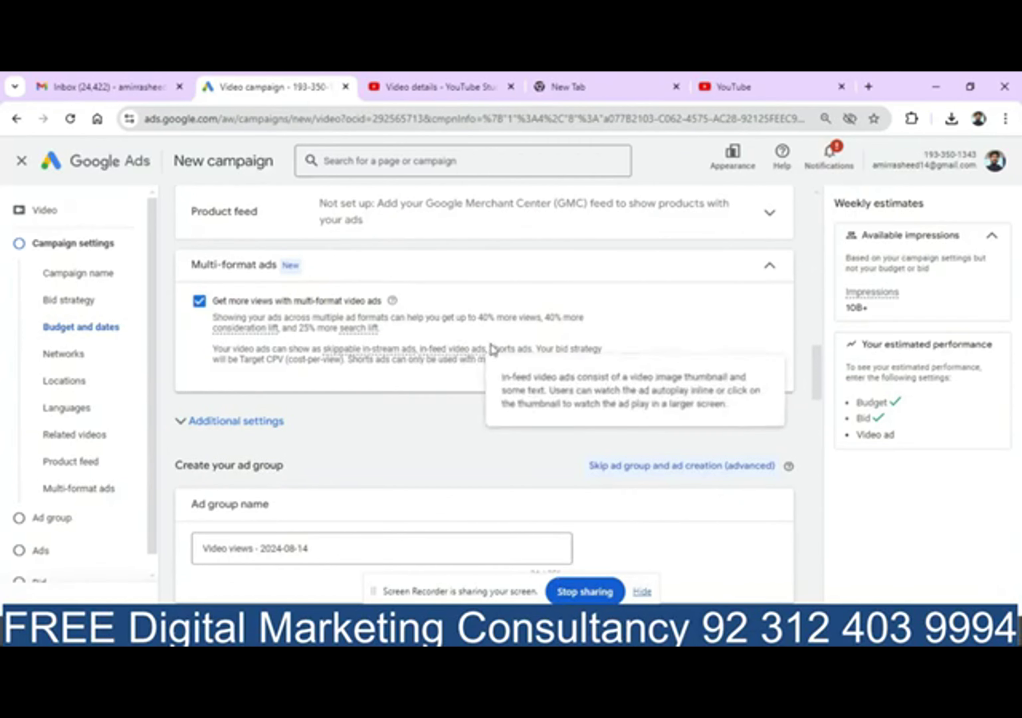
left_click(199, 300)
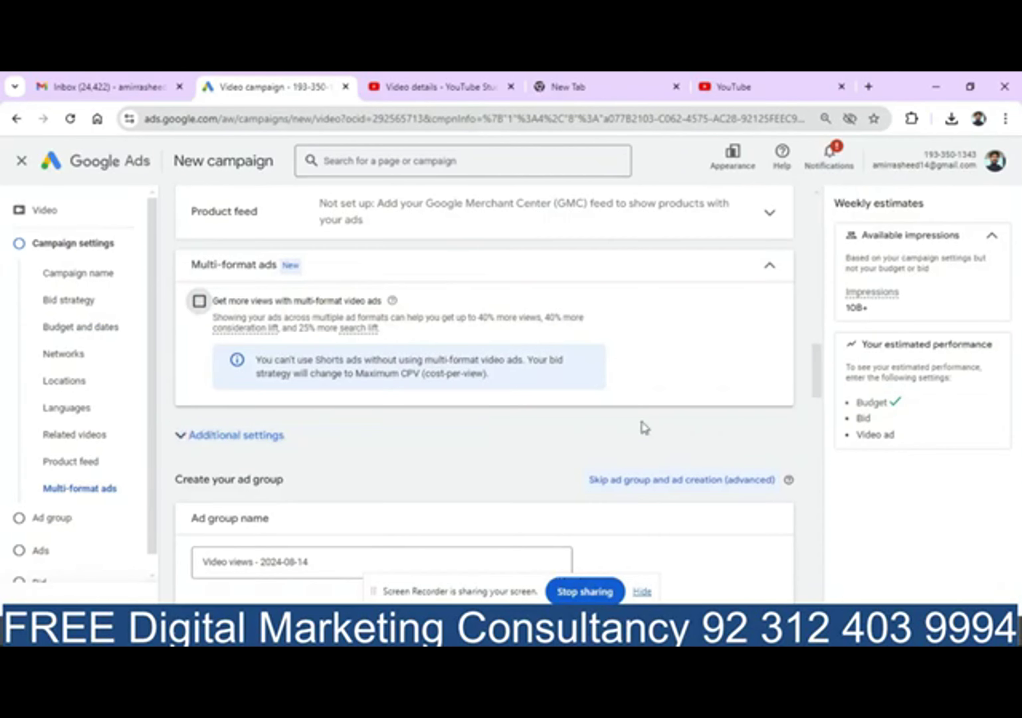
Expand the additional audience segments in the ad group's audience settings
left_click_drag(815, 389, 833, 439)
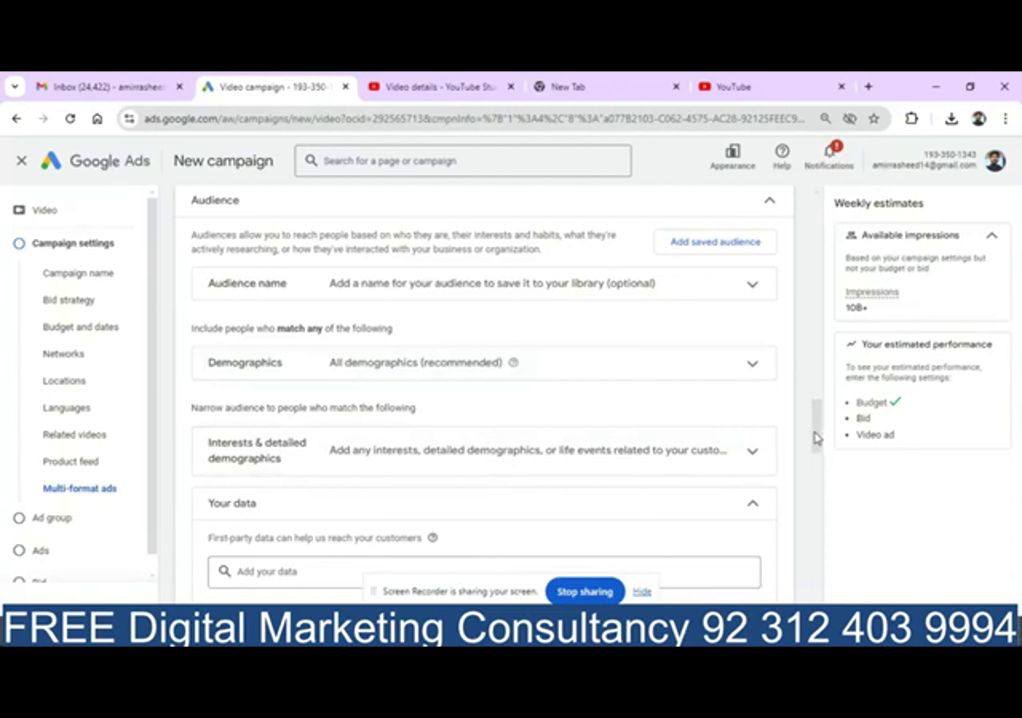
left_click_drag(817, 438, 815, 458)
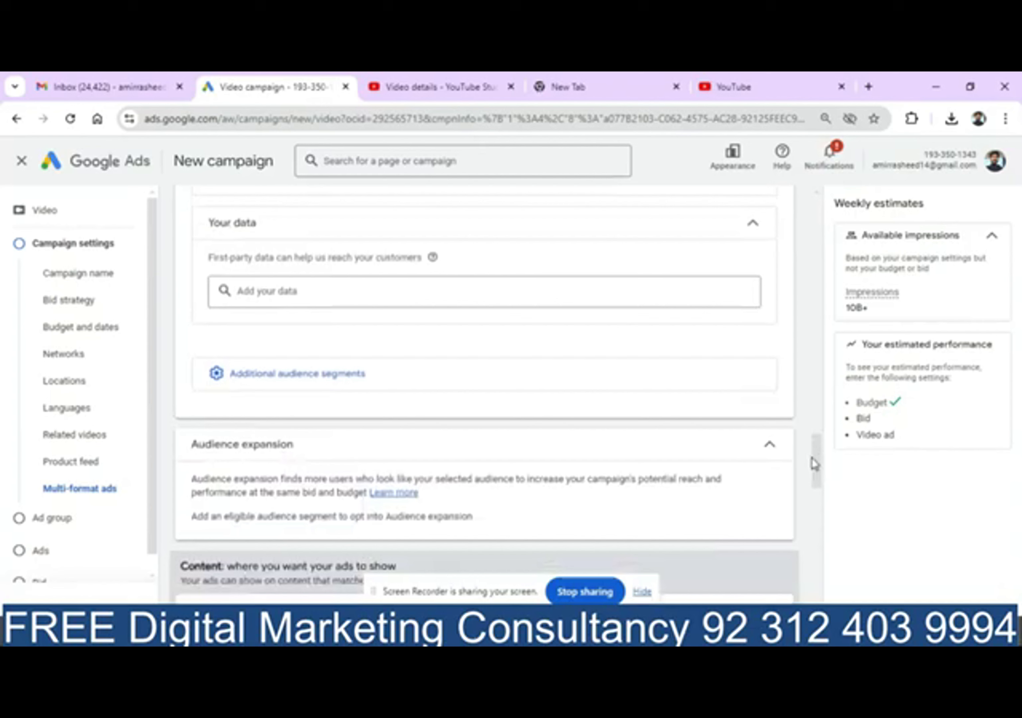
left_click(323, 387)
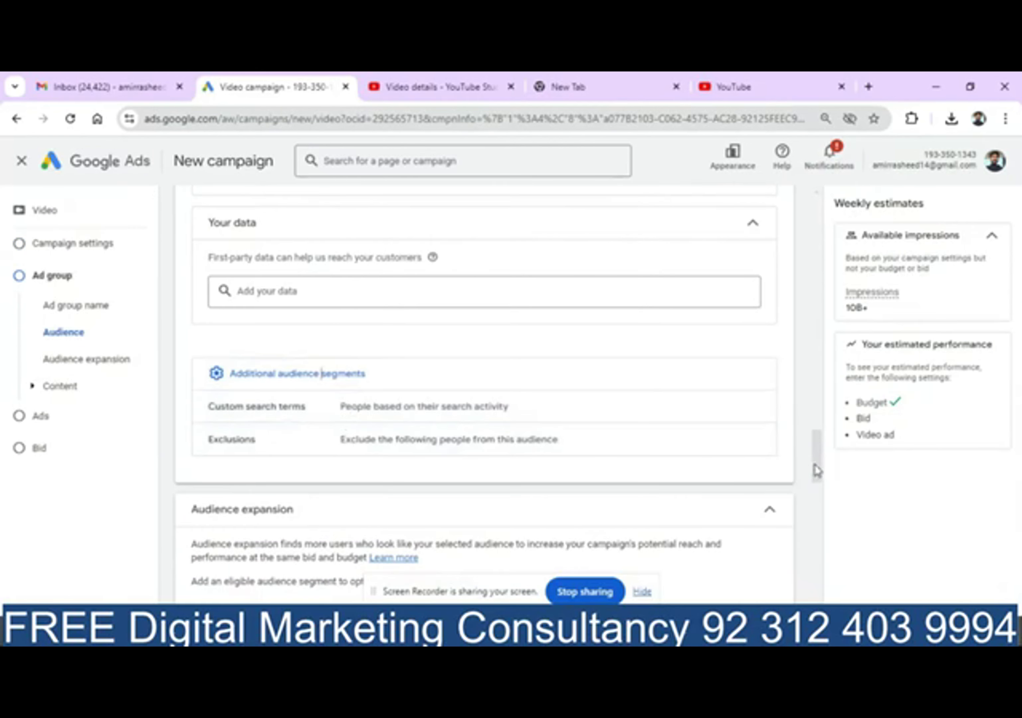
Open the ad group's placement targeting, search for "pakistani cooking" and browse the matching YouTube videos
left_click_drag(816, 468, 826, 493)
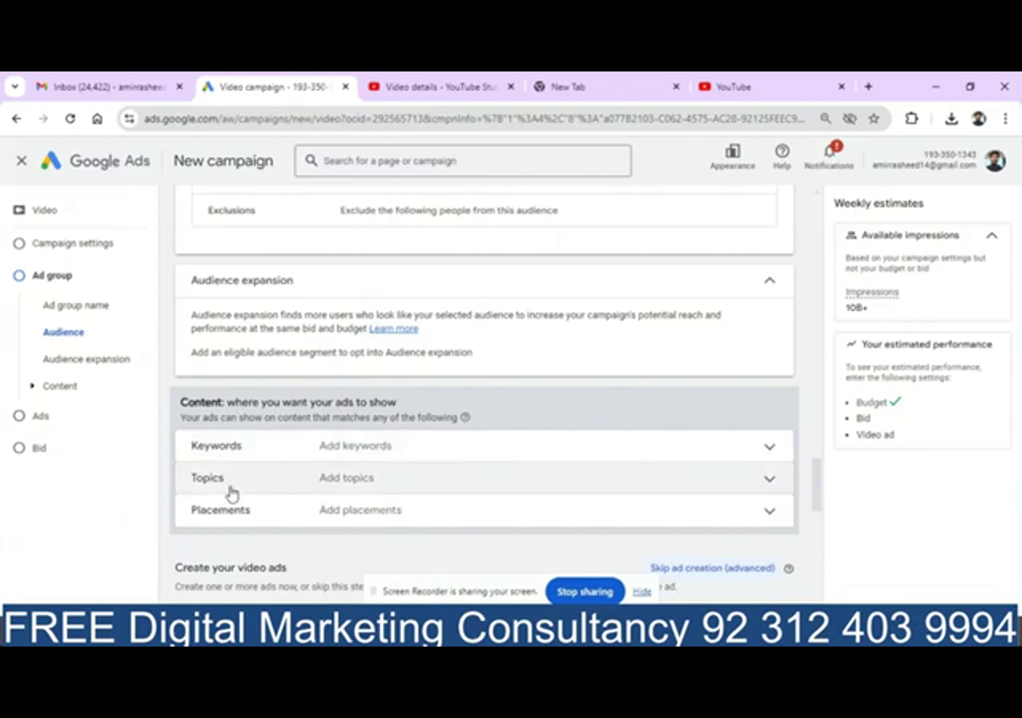
left_click(239, 519)
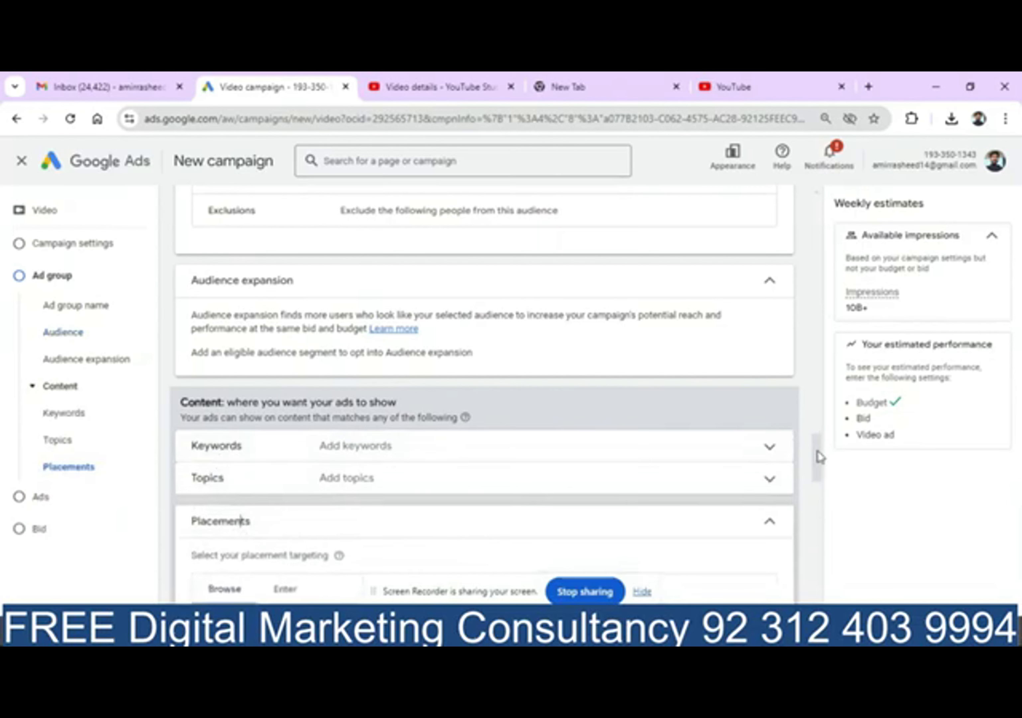
left_click_drag(819, 457, 829, 484)
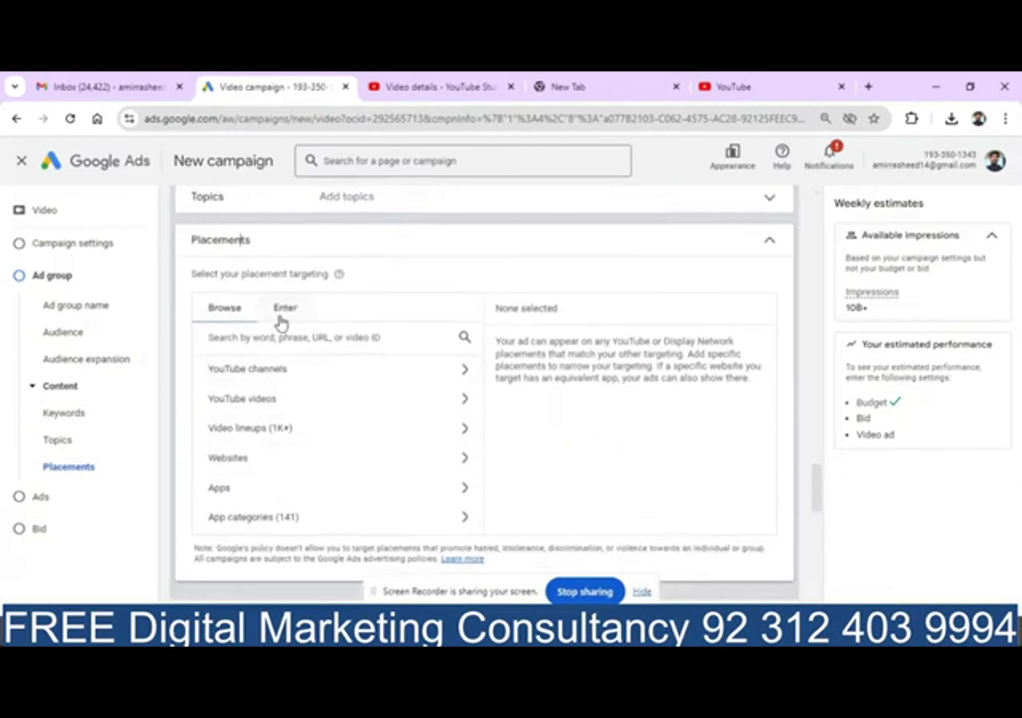
left_click(280, 335)
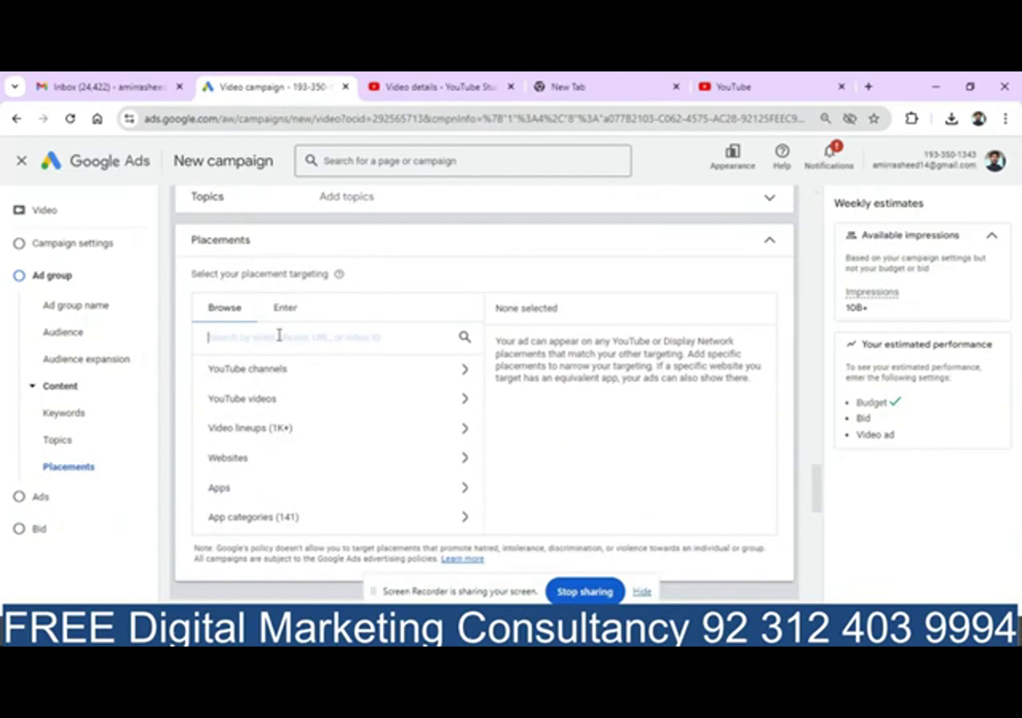
type("cooking")
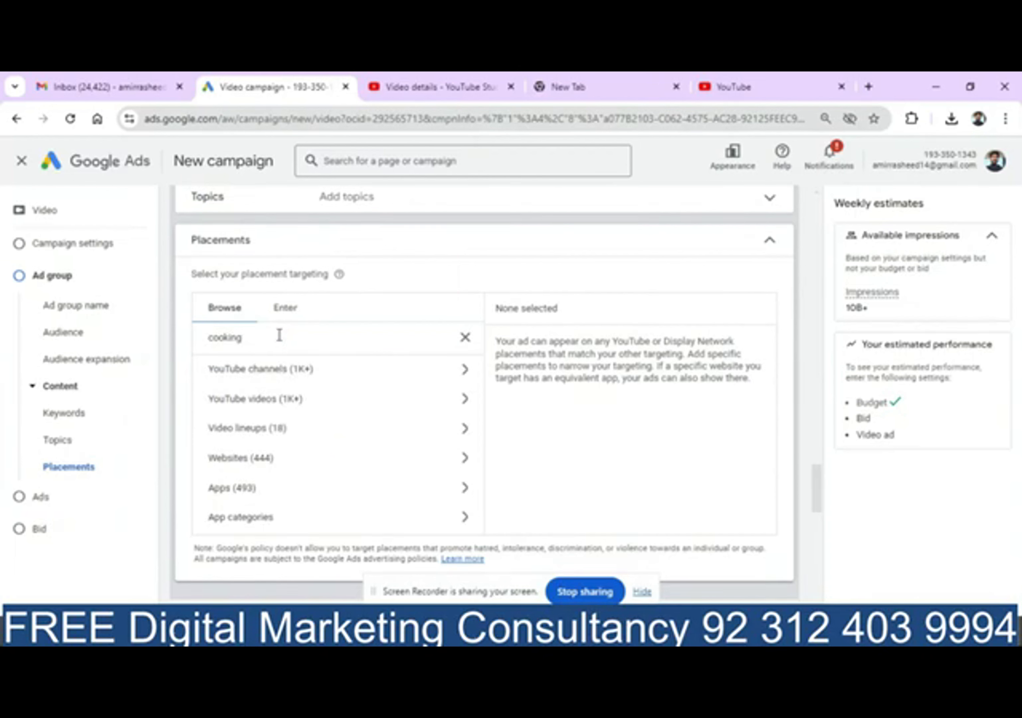
type("pakistani")
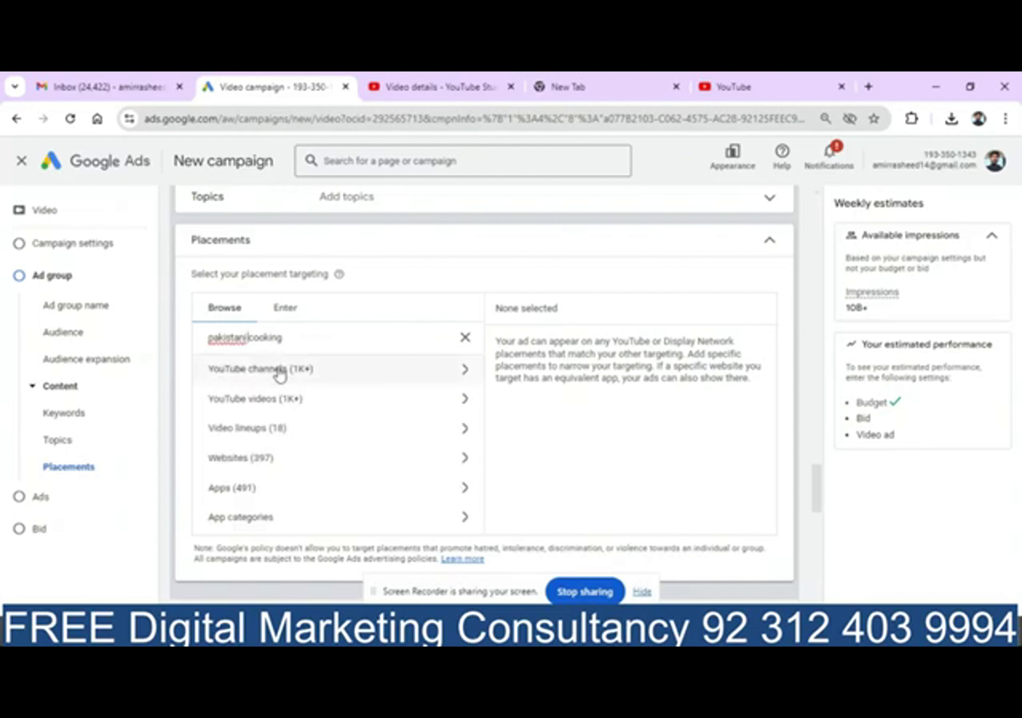
left_click(275, 404)
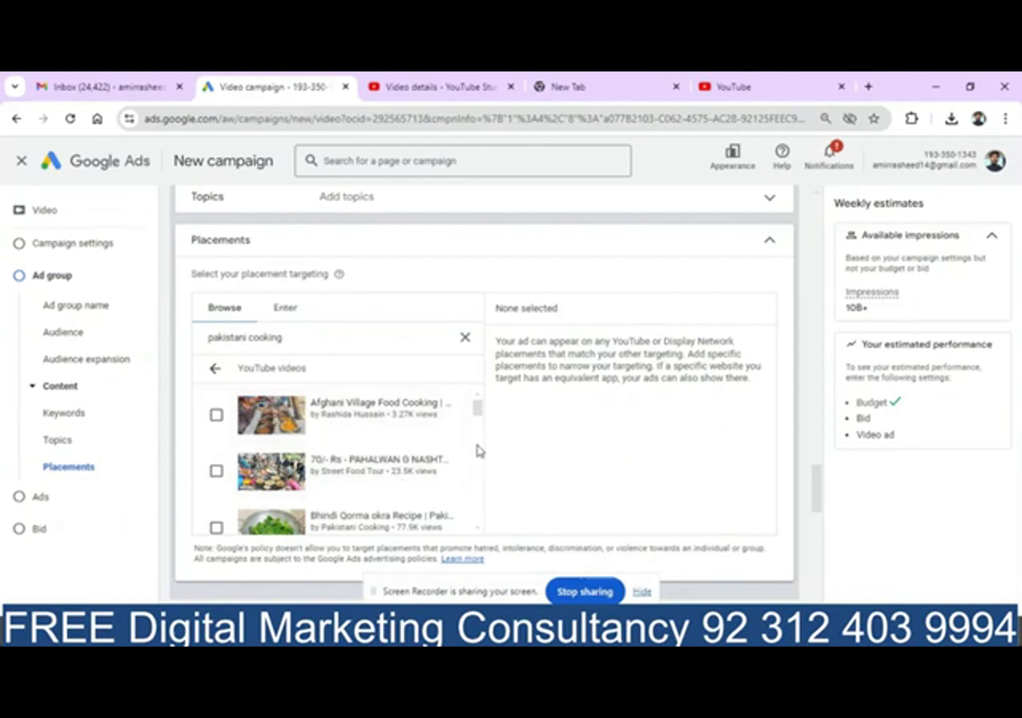
scroll(481, 422, "down", 3)
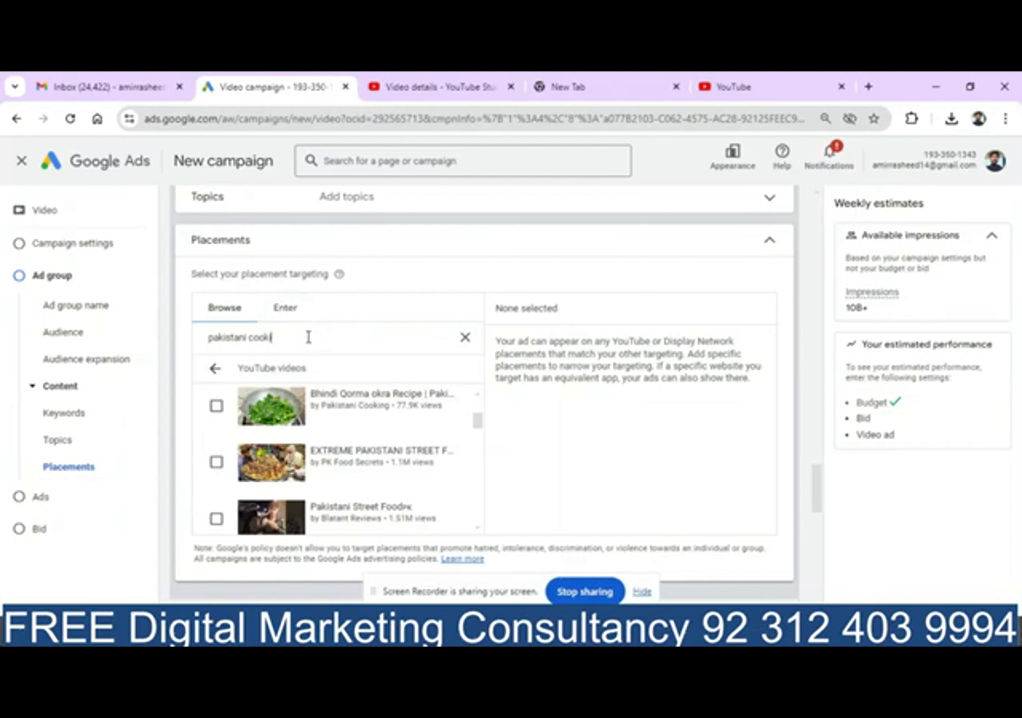
Search placements for "pakistani drama" and add the YouTube video Jaan Nisar Ep 41 as a placement
key("BackSpace")
type("drama")
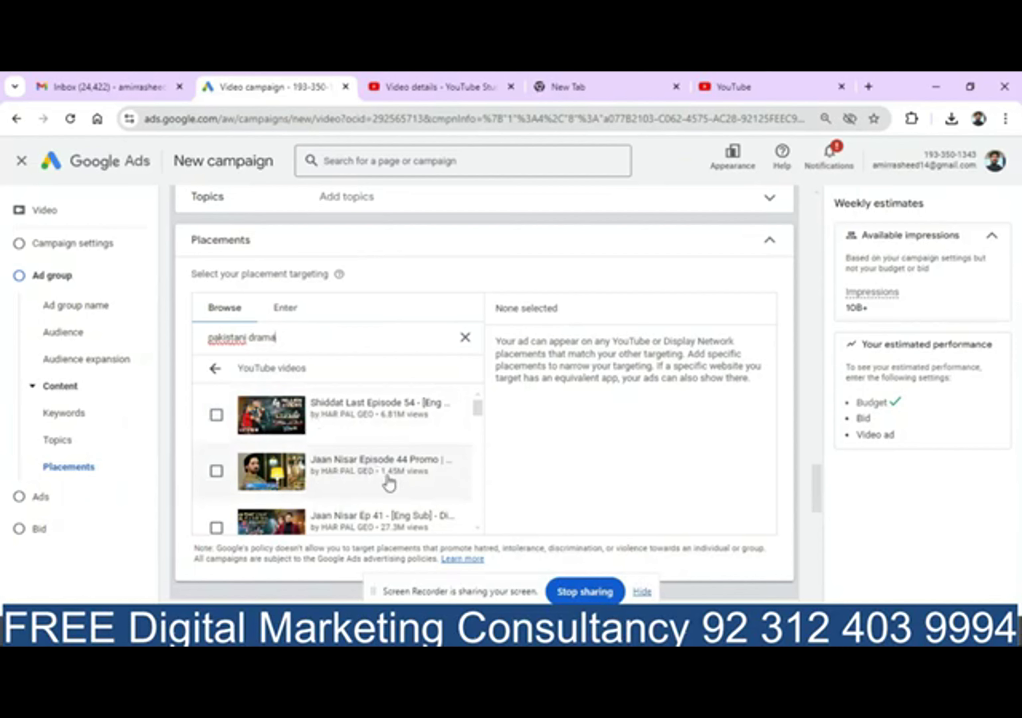
scroll(480, 416, "down", 1)
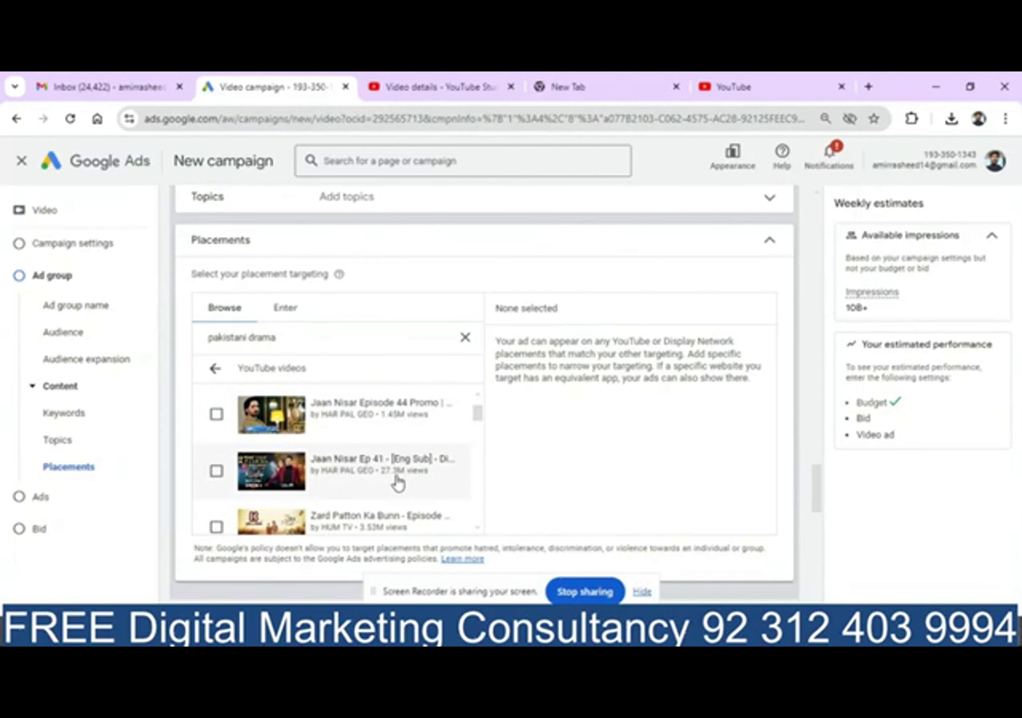
left_click(216, 471)
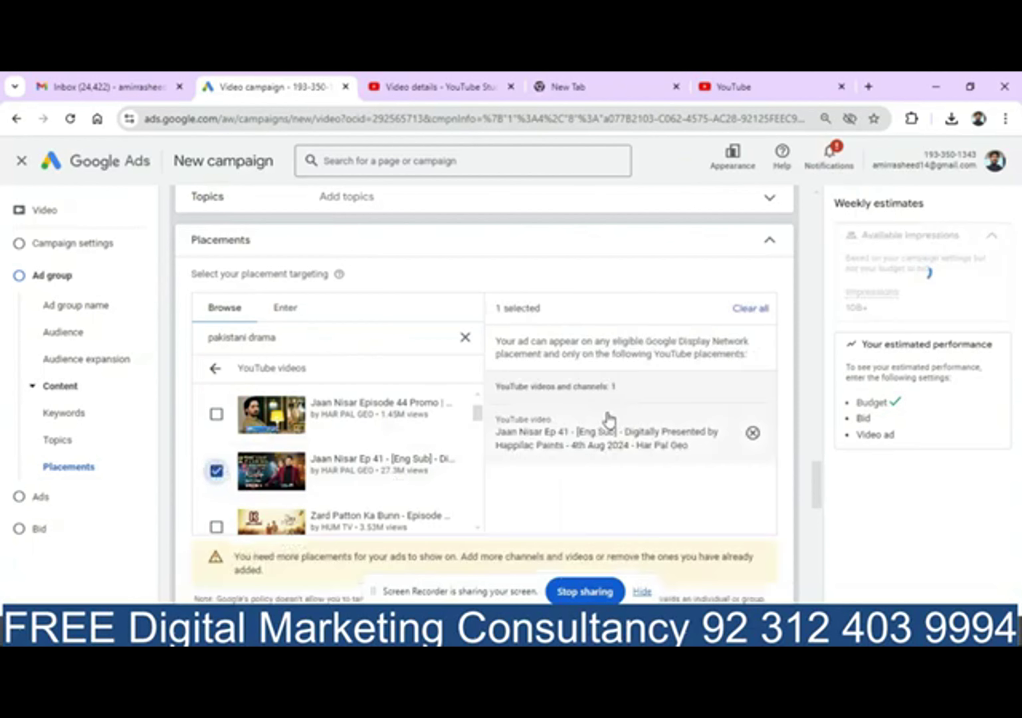
Add the YouTube channels HAR PAL GEO and HUM TV from the "pakistani drama" results as placements
left_click(214, 370)
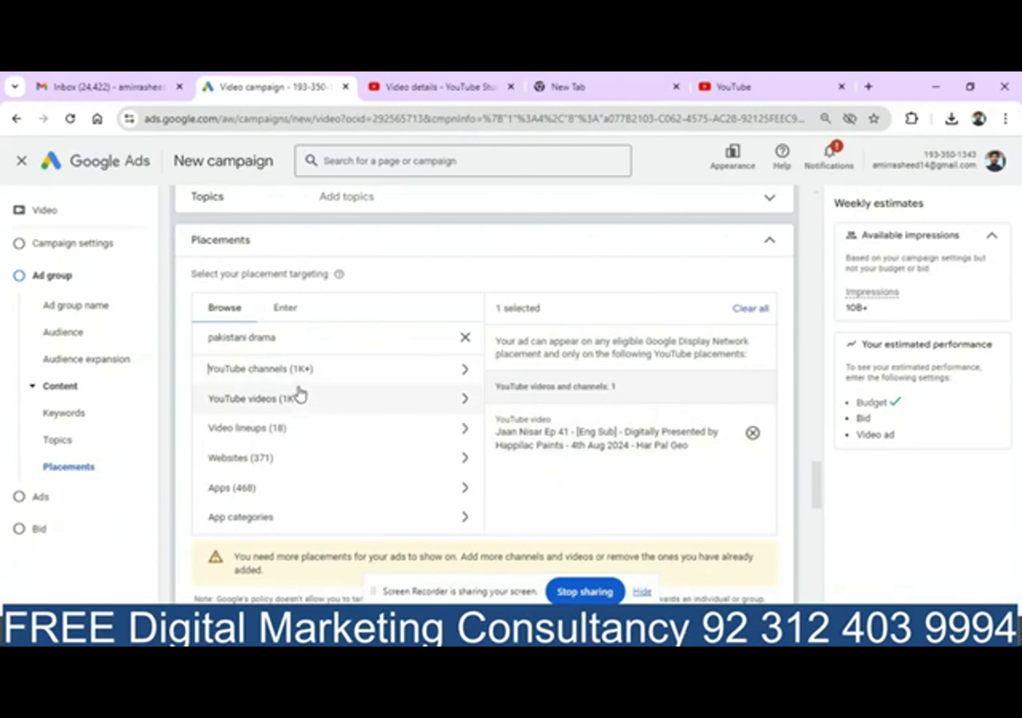
left_click(298, 375)
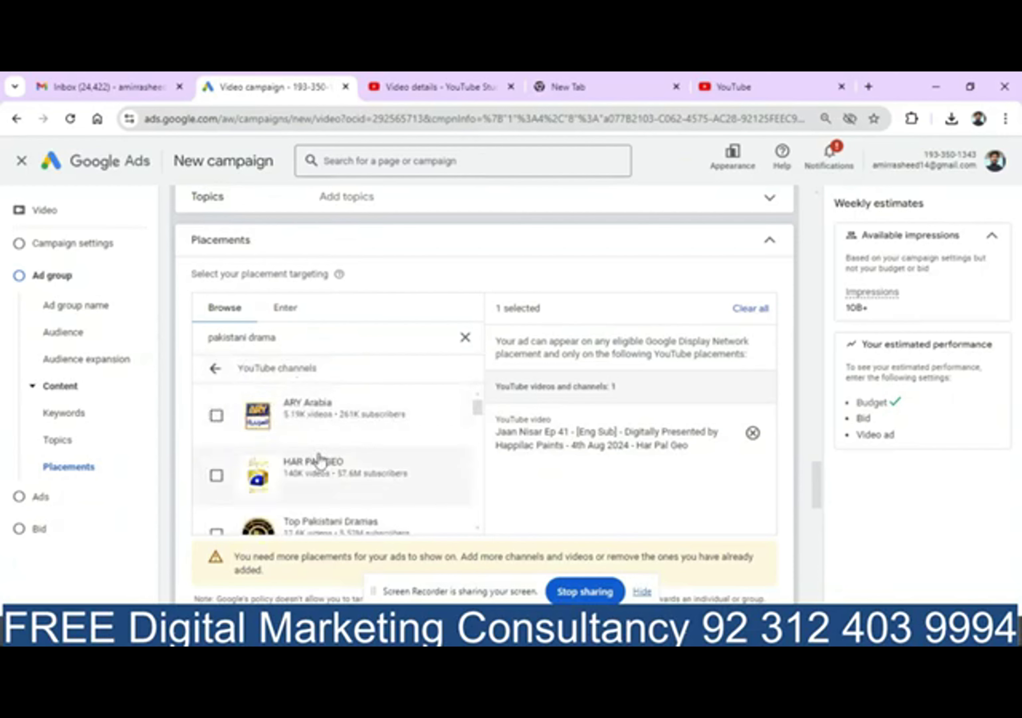
left_click(326, 474)
scroll(476, 520, "down", 3)
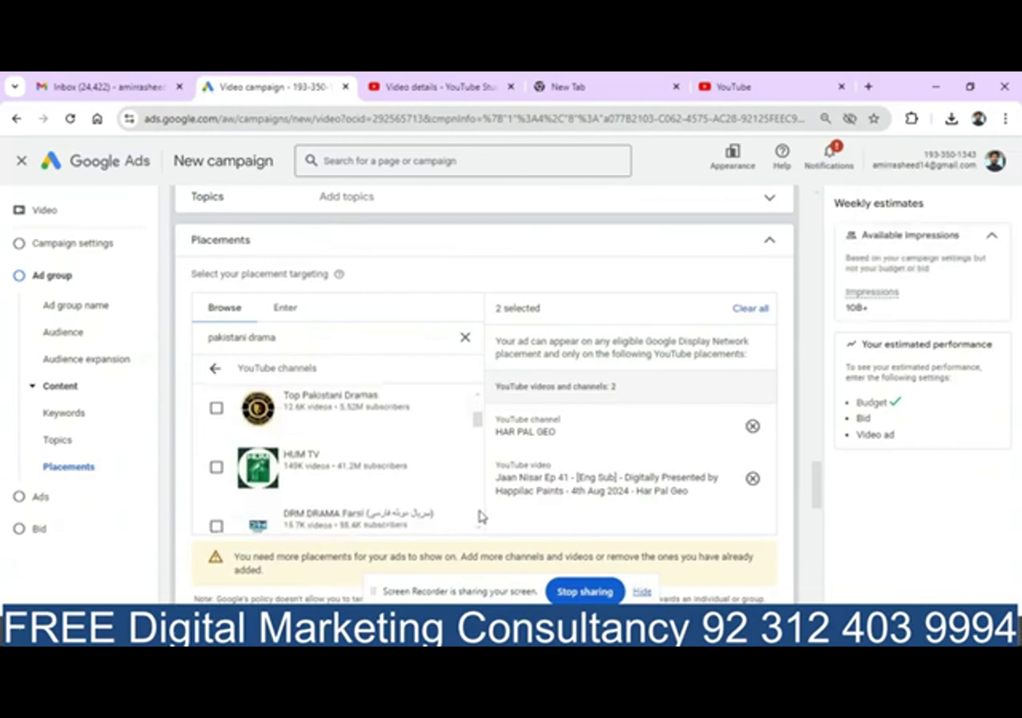
left_click(344, 465)
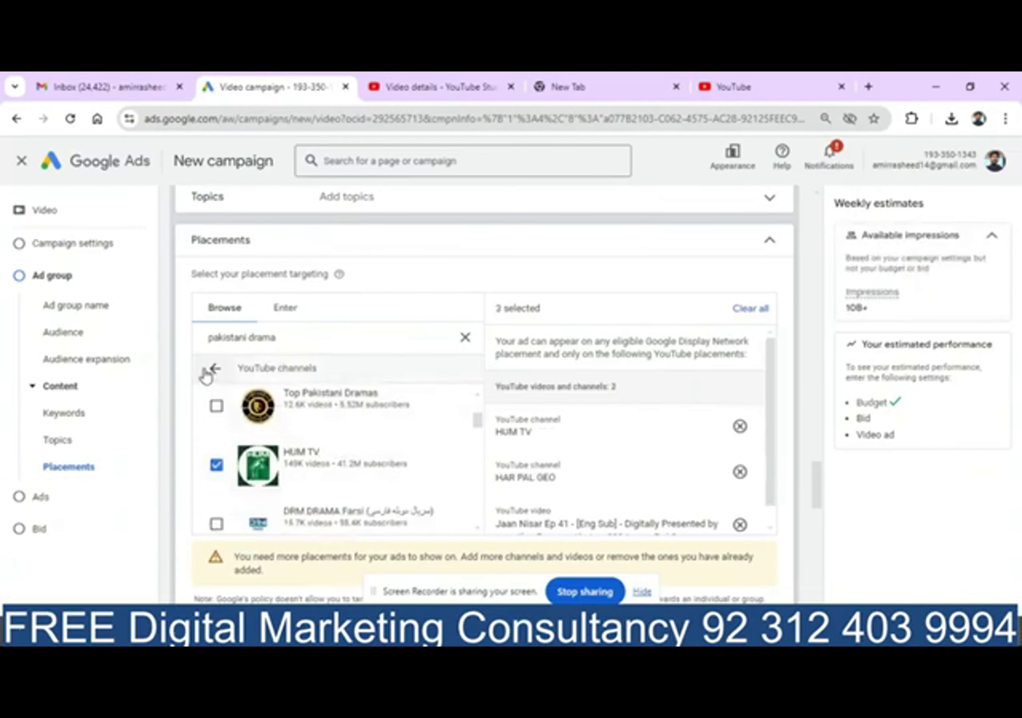
Browse the website placements matching "pakistani drama", then collapse the placements section
left_click(215, 368)
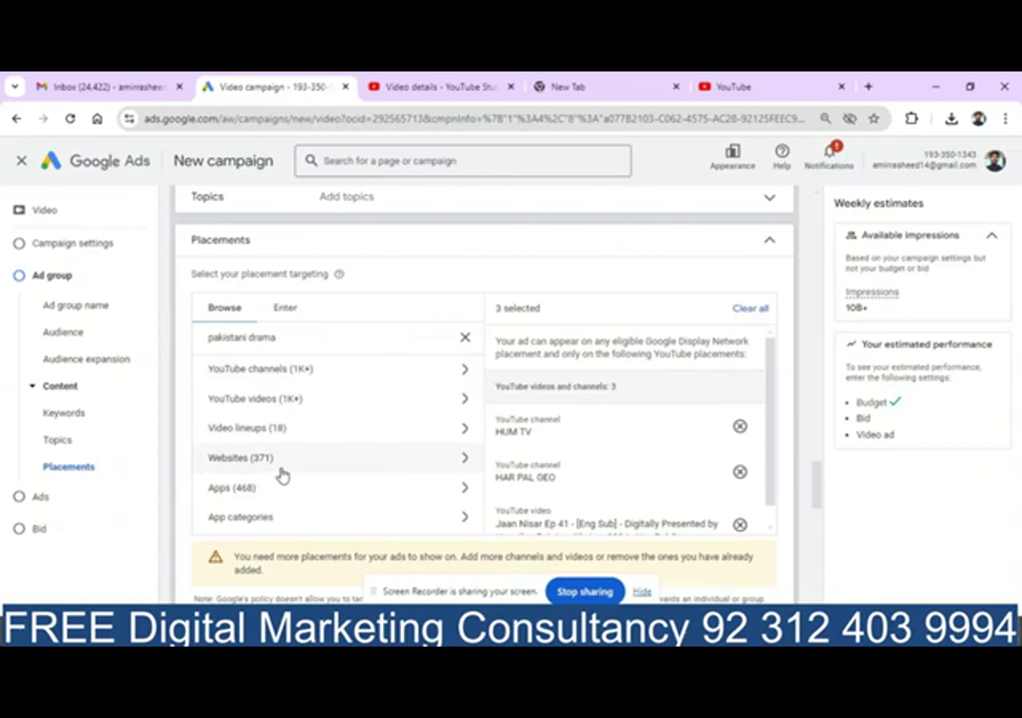
left_click(281, 467)
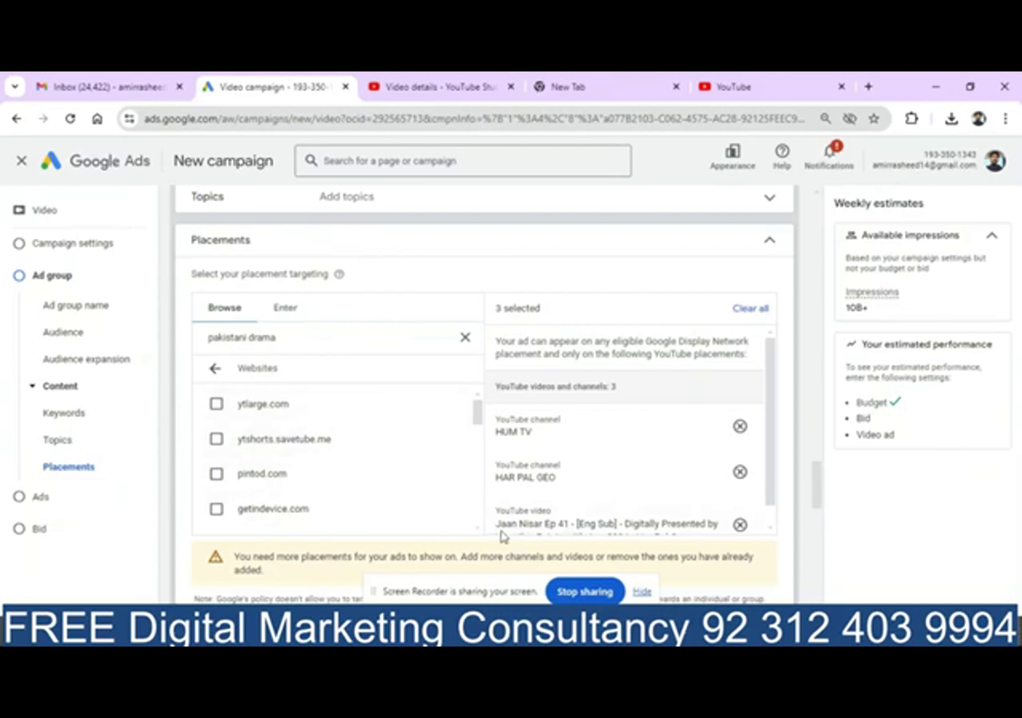
scroll(475, 516, "down", 3)
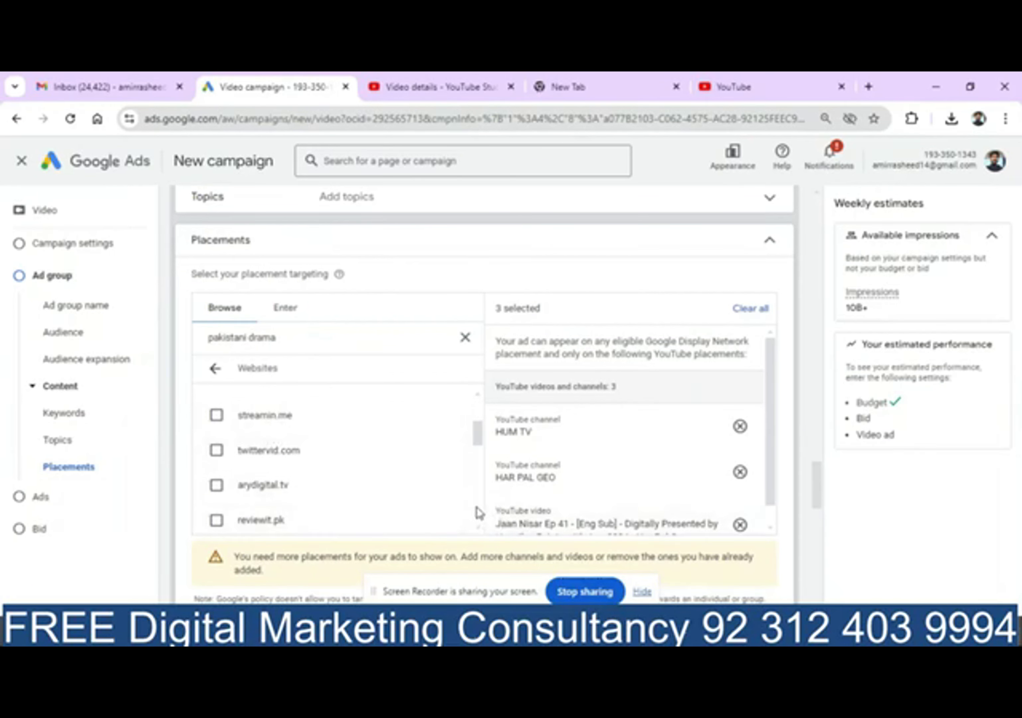
scroll(479, 513, "down", 3)
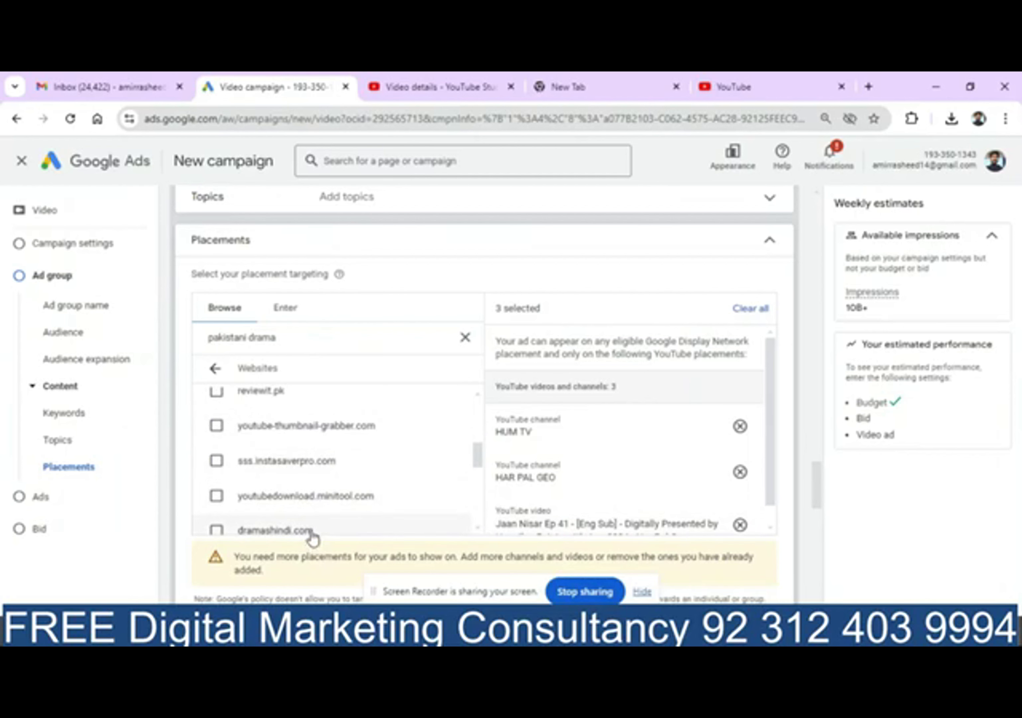
left_click(215, 369)
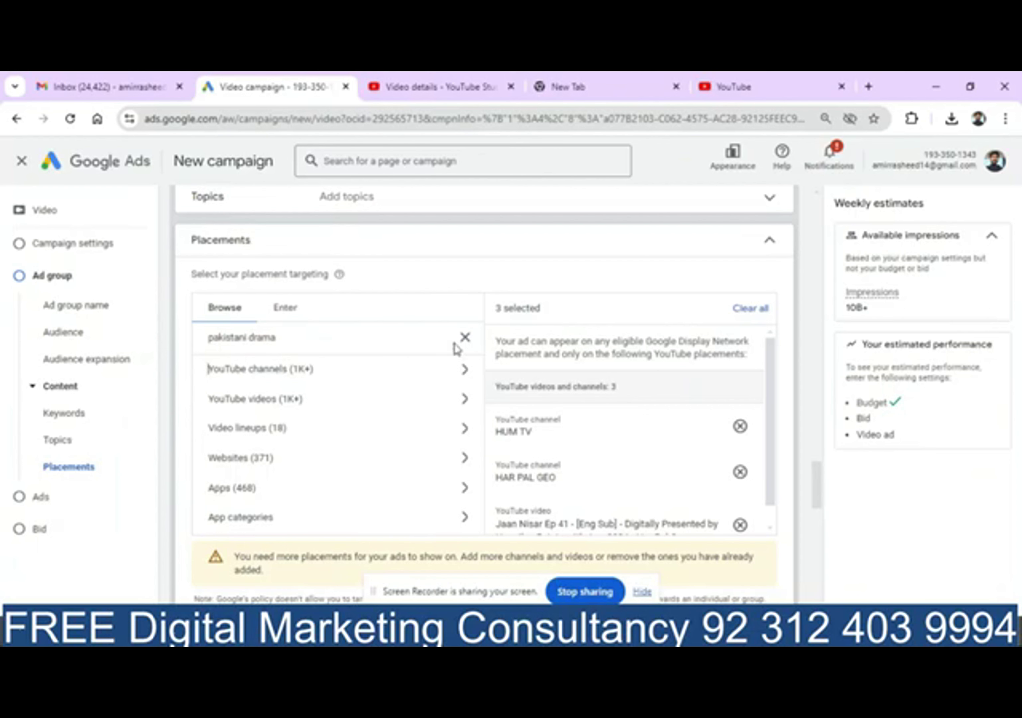
left_click(769, 252)
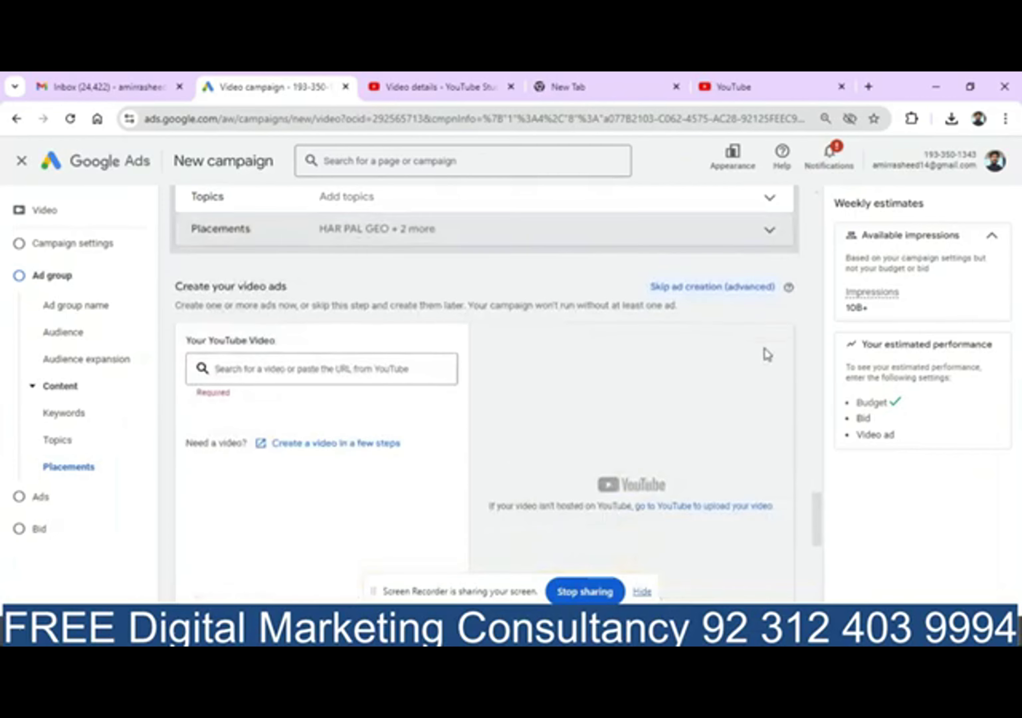
Add "cooking" as a content targeting keyword for the ad group
left_click_drag(817, 524, 815, 508)
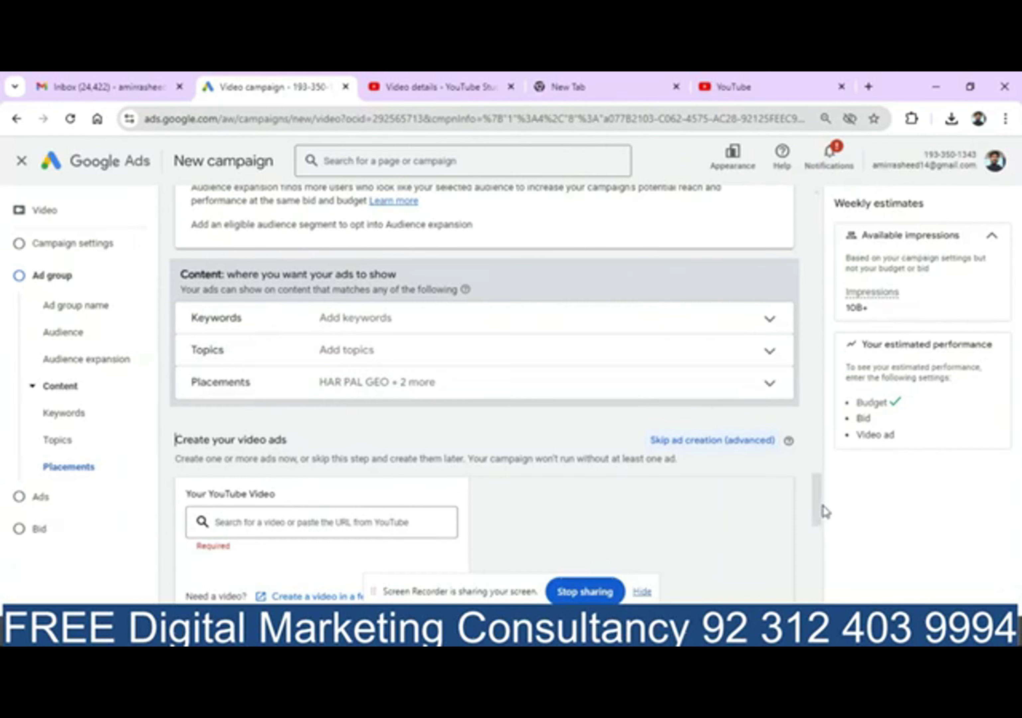
left_click_drag(817, 507, 817, 497)
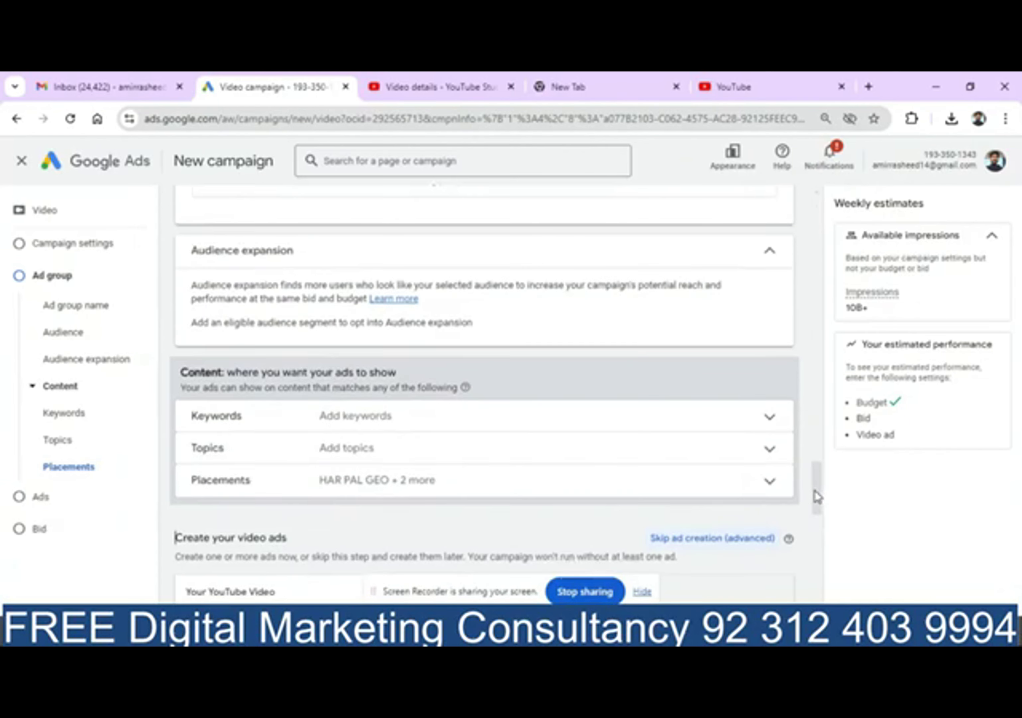
left_click(285, 425)
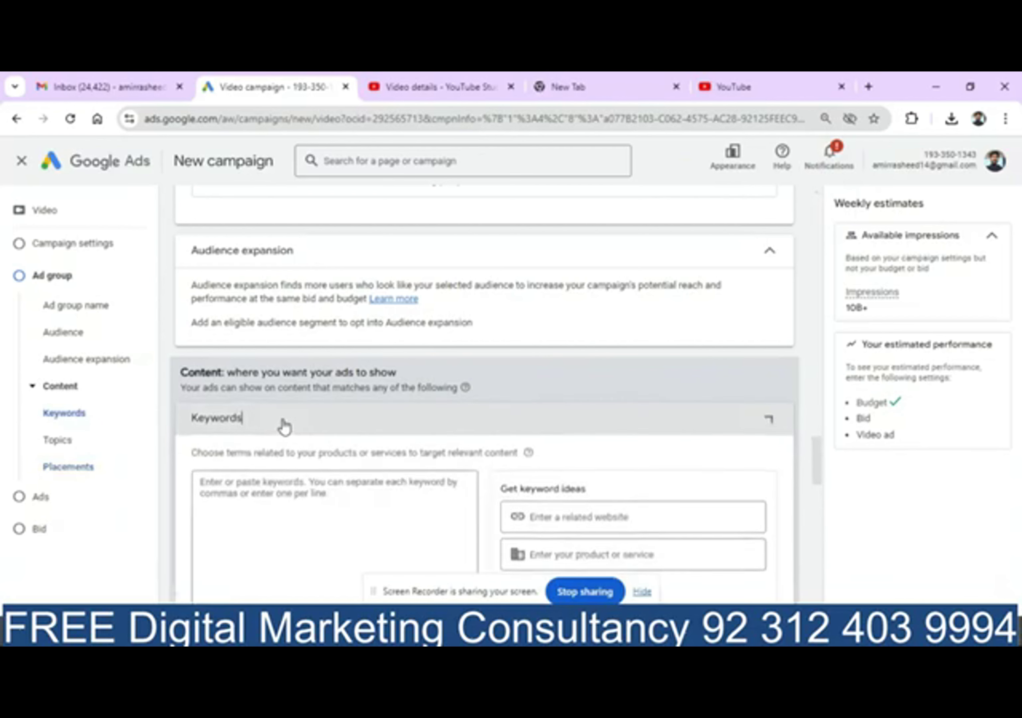
left_click(285, 532)
type("cooking")
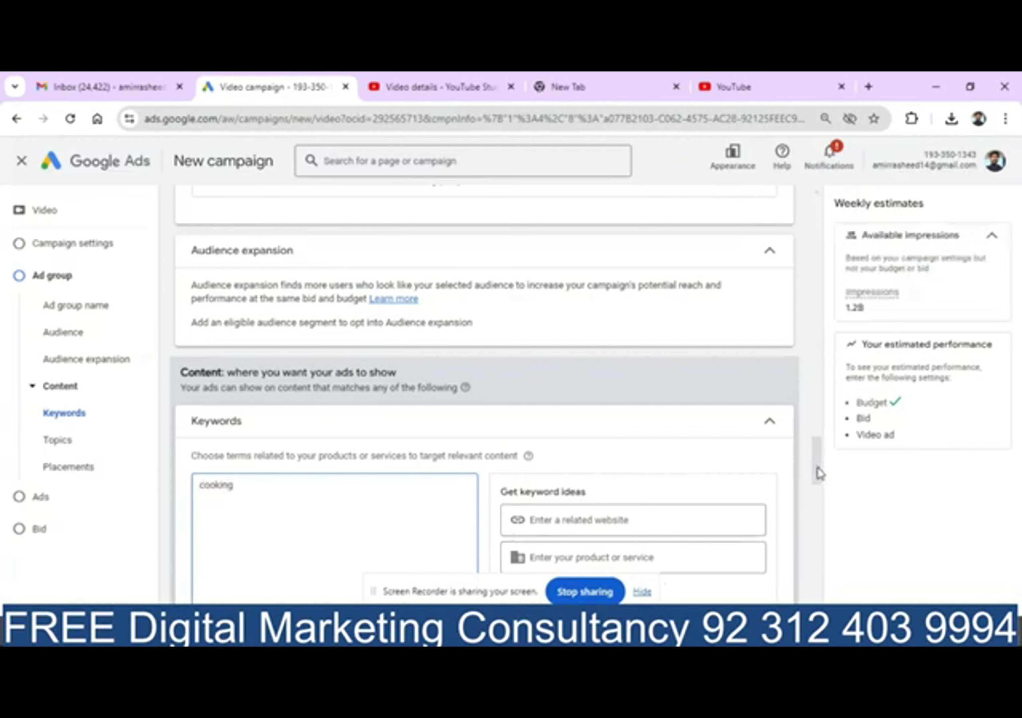
left_click_drag(817, 471, 822, 493)
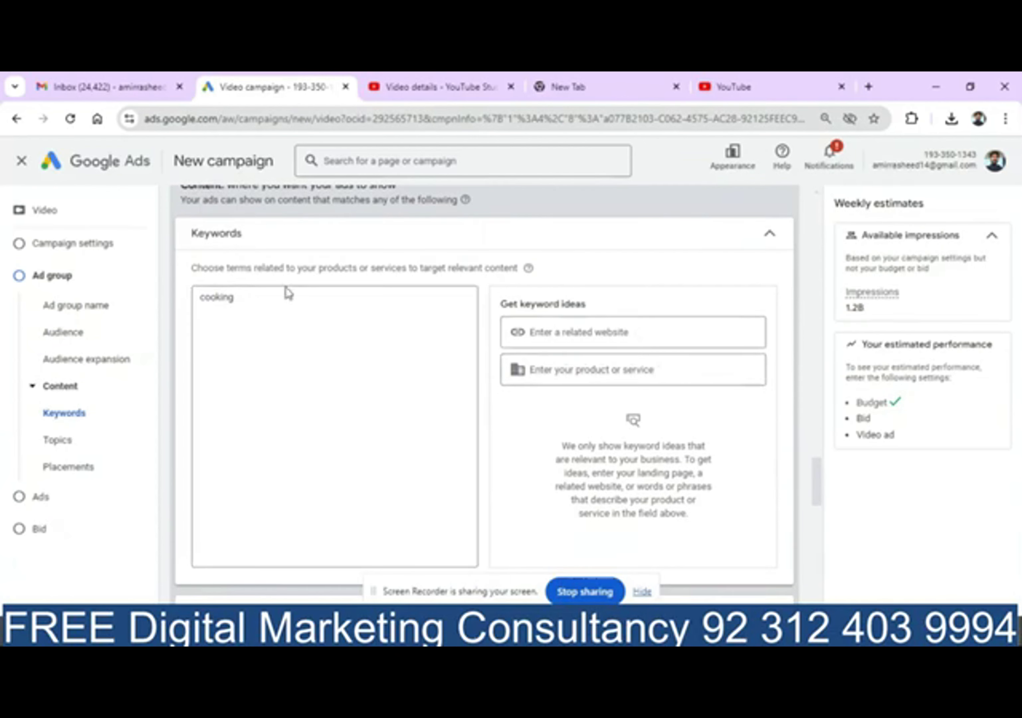
left_click(771, 243)
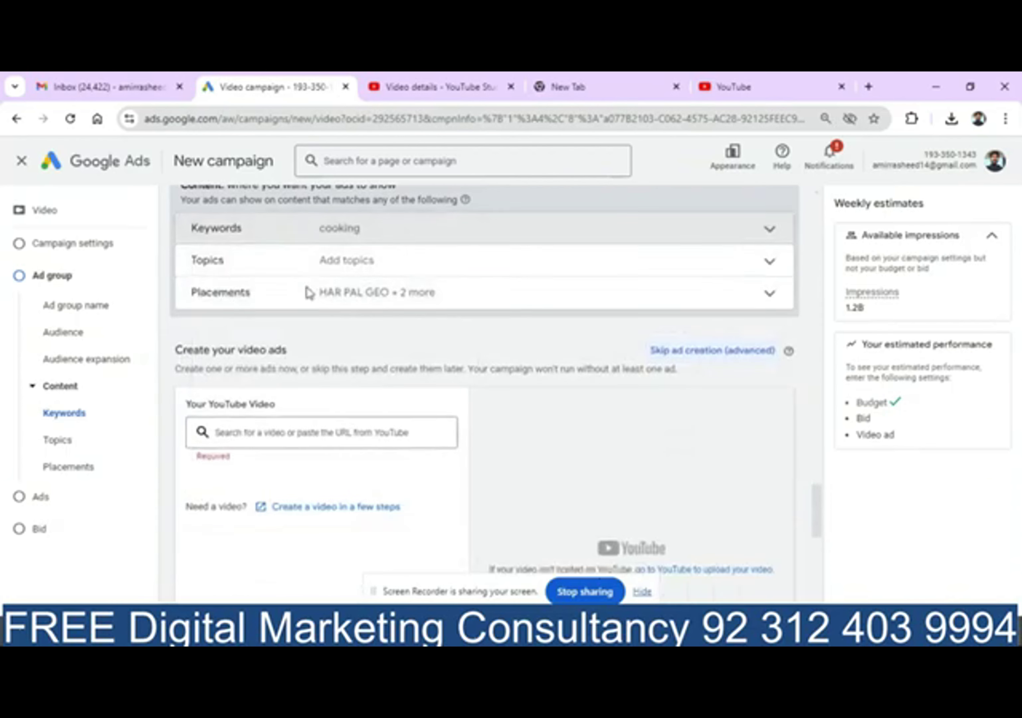
left_click_drag(815, 503, 809, 485)
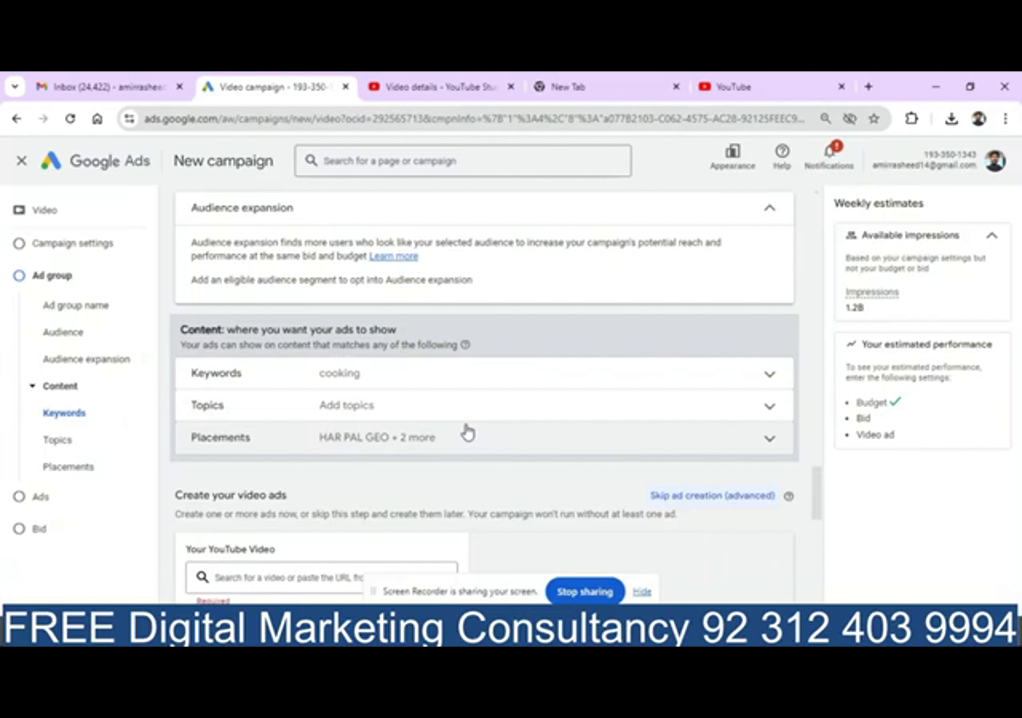
left_click_drag(817, 488, 815, 515)
left_click(254, 315)
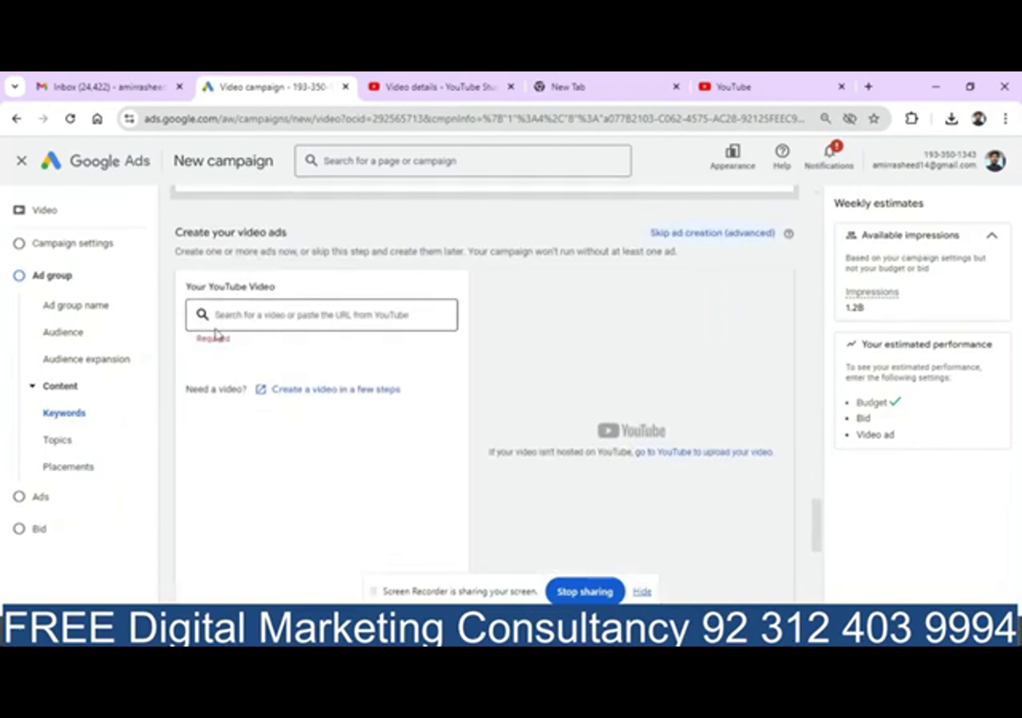
type("https://youtu.be/04N6L_Fs_v0")
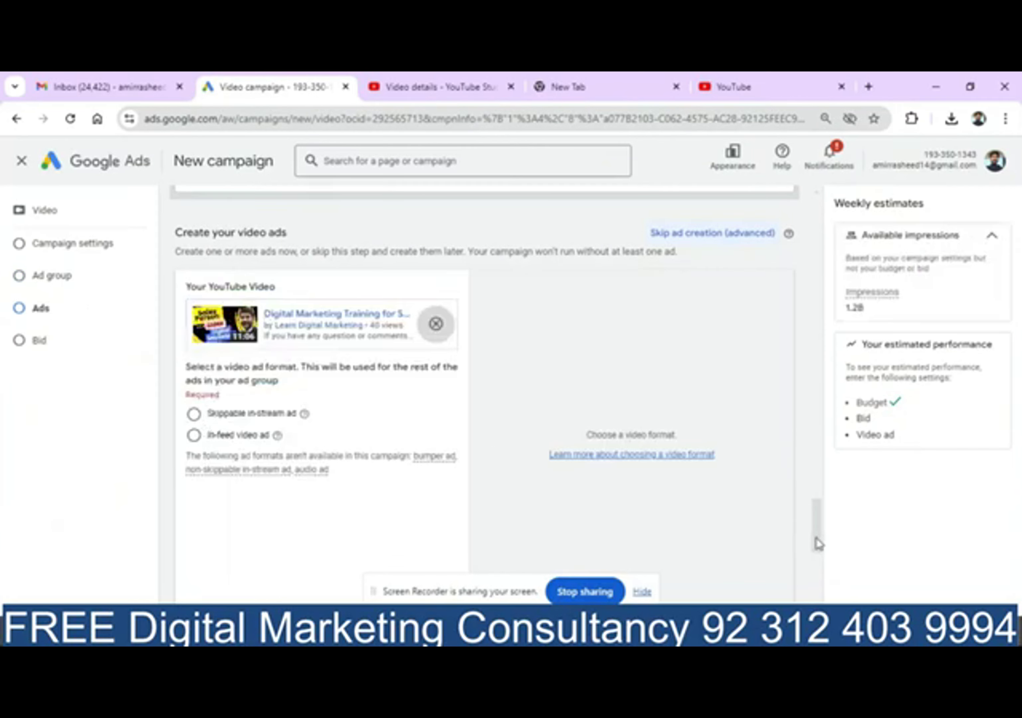
Review the campaign's budget, location and multi-format settings, and set the video ad format to In-feed video ad
left_click_drag(818, 544, 770, 289)
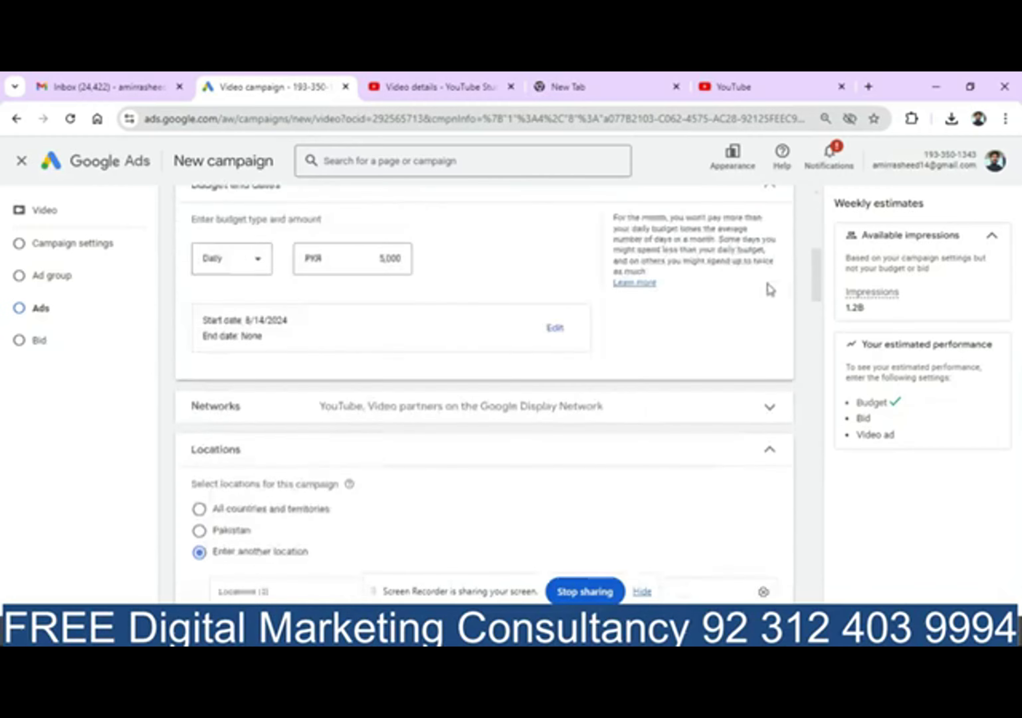
scroll(771, 289, "up", 6)
scroll(753, 229, "down", 10)
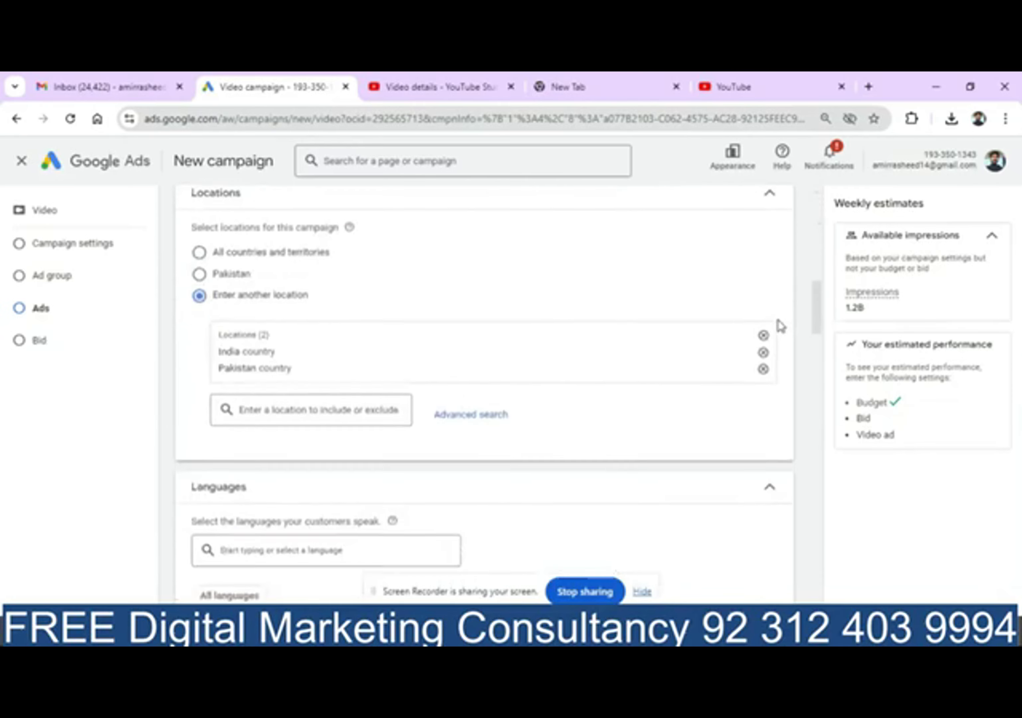
scroll(781, 325, "down", 10)
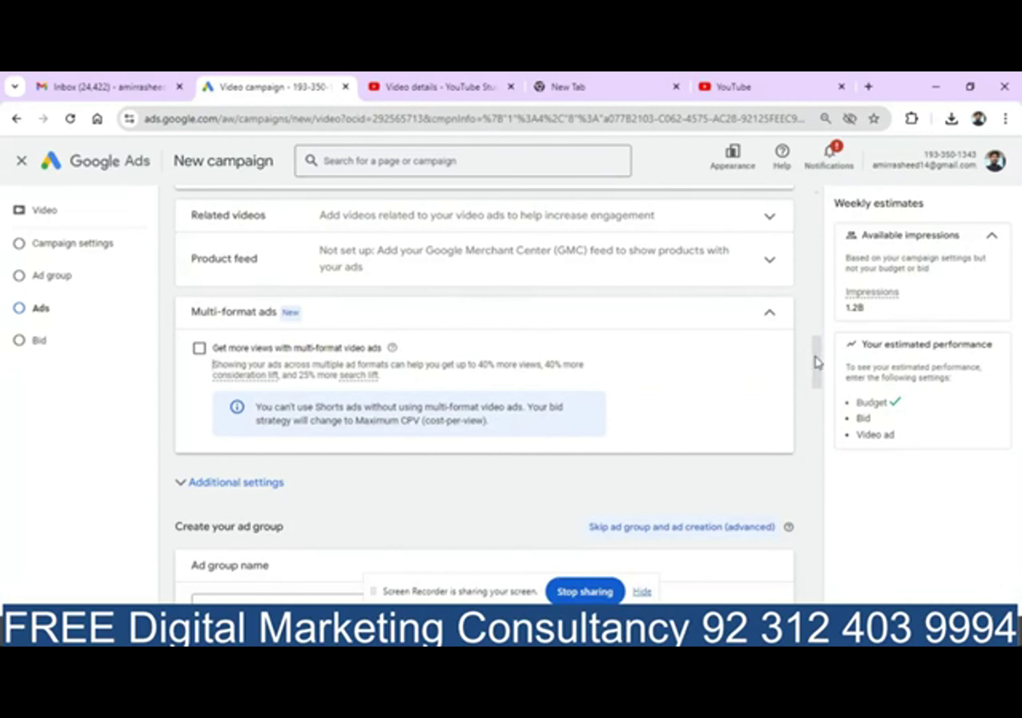
left_click_drag(814, 359, 815, 533)
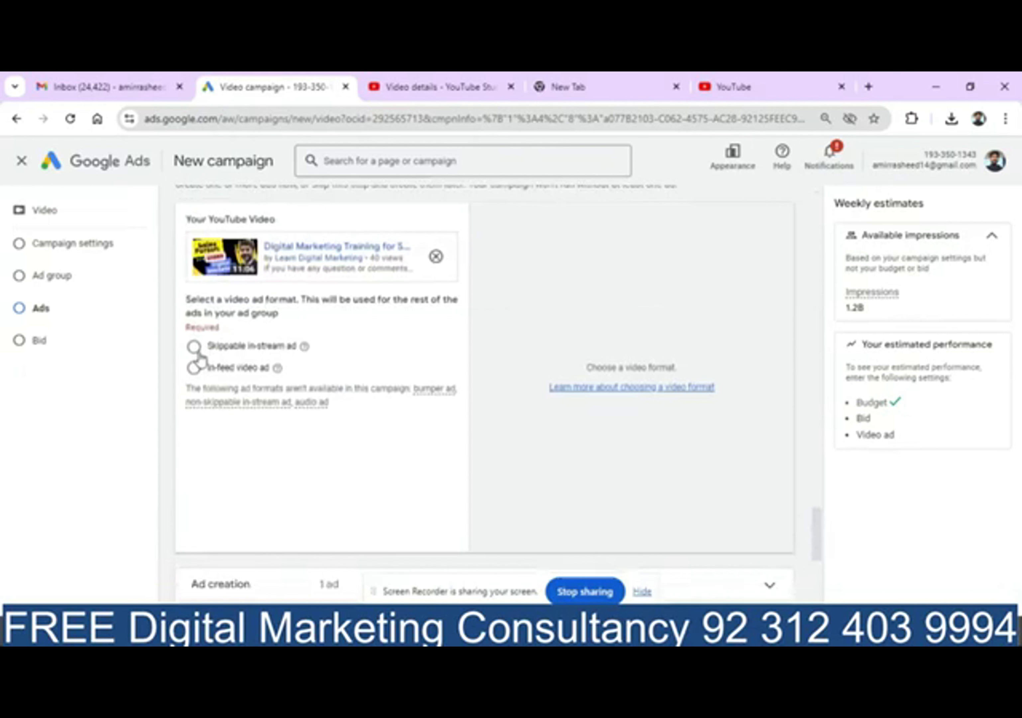
left_click(193, 372)
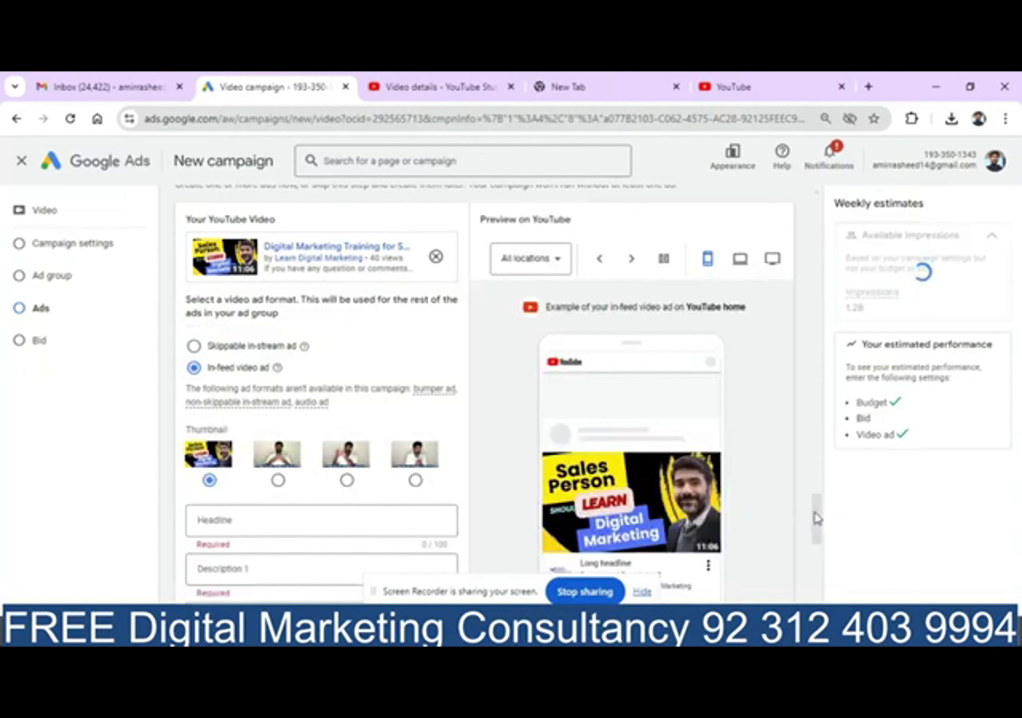
Examine the in-feed ad's thumbnail choices, headline and description fields, YouTube preview, and the ad group's bid settings
mouse_move(817, 520)
left_mouse_down()
mouse_move(827, 575)
mouse_move(815, 520)
left_mouse_up()
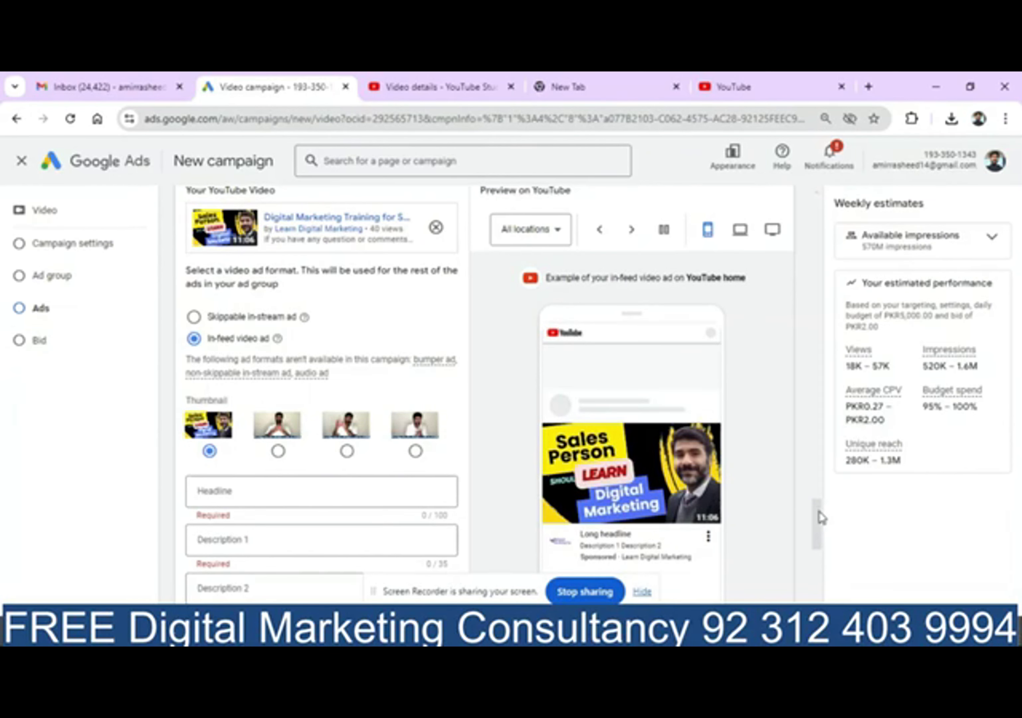
mouse_move(821, 518)
left_mouse_down()
mouse_move(814, 506)
mouse_move(828, 535)
left_mouse_up()
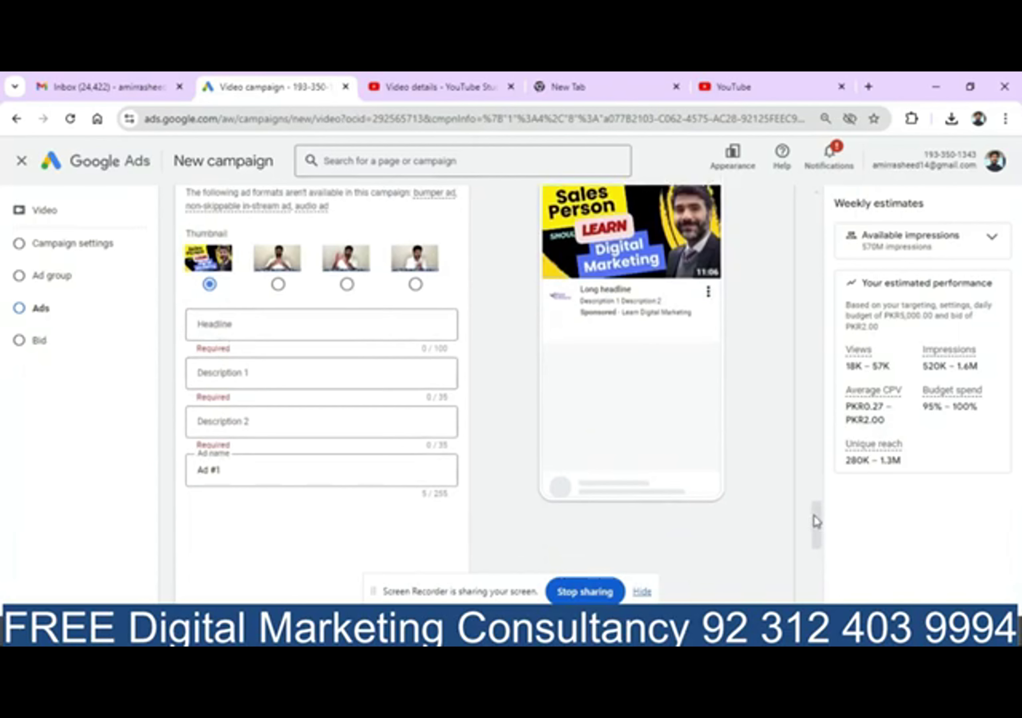
left_click_drag(817, 518, 815, 504)
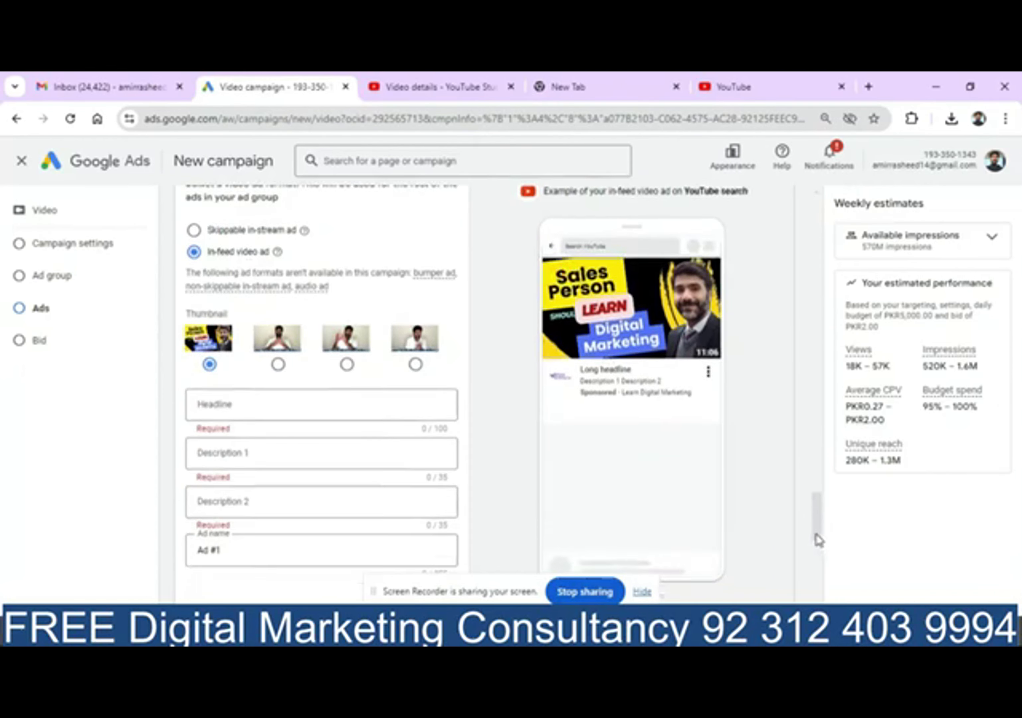
left_click_drag(819, 537, 826, 590)
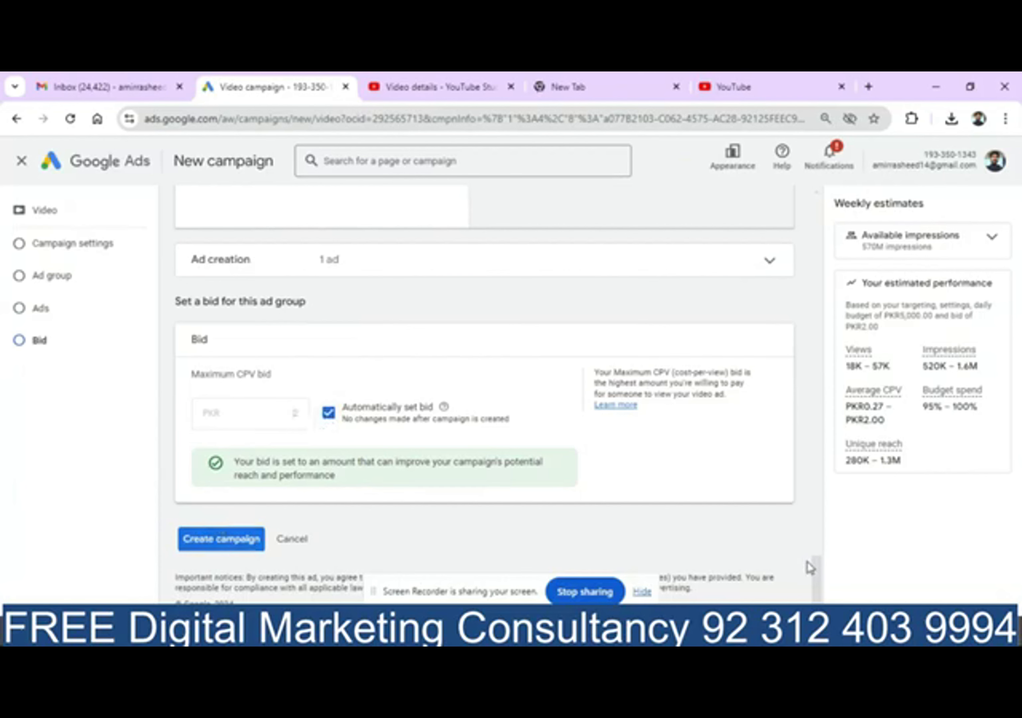
left_click_drag(815, 570, 792, 454)
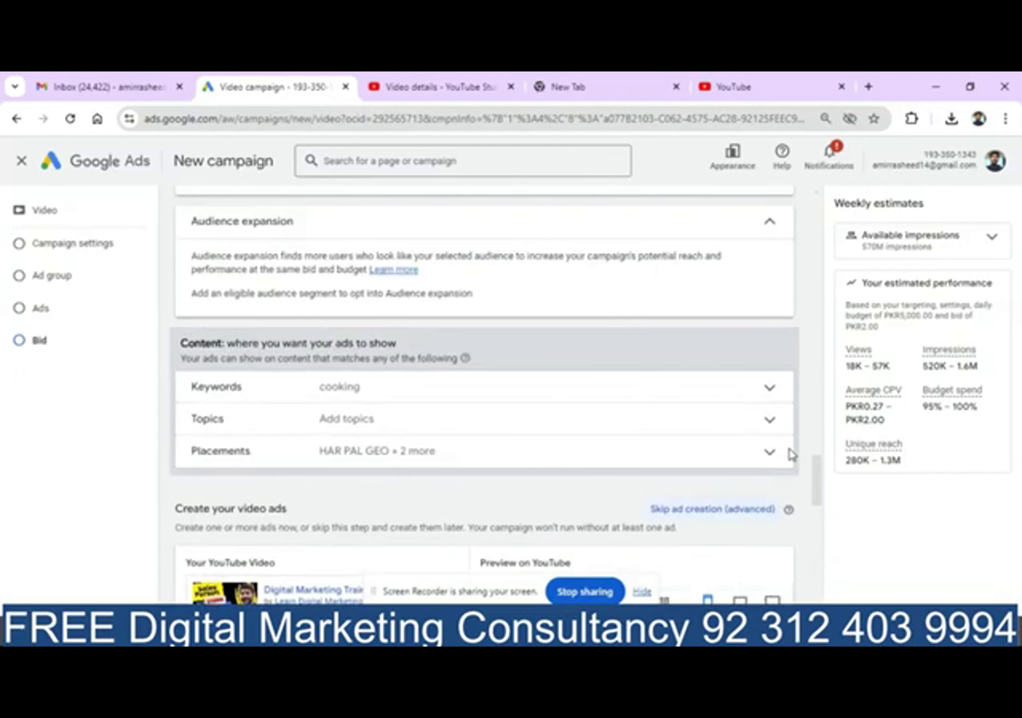
scroll(792, 464, "down", 5)
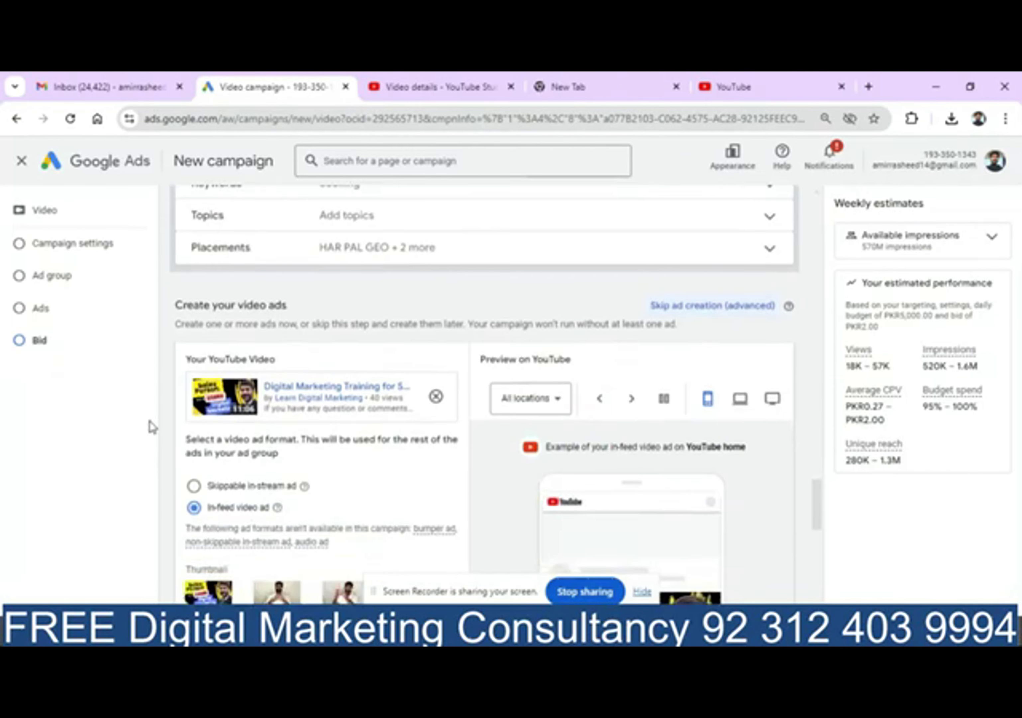
Try the Skippable in-stream ad format, inspect its final URL and display URL fields, and return to In-feed video ad
left_click(194, 485)
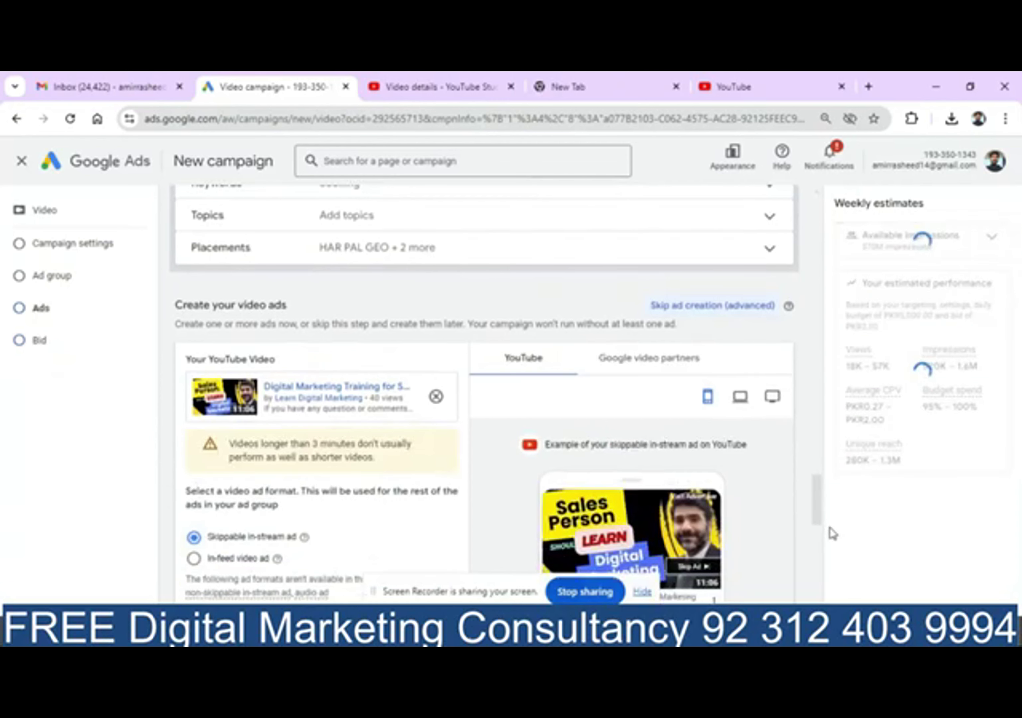
left_click_drag(817, 501, 822, 540)
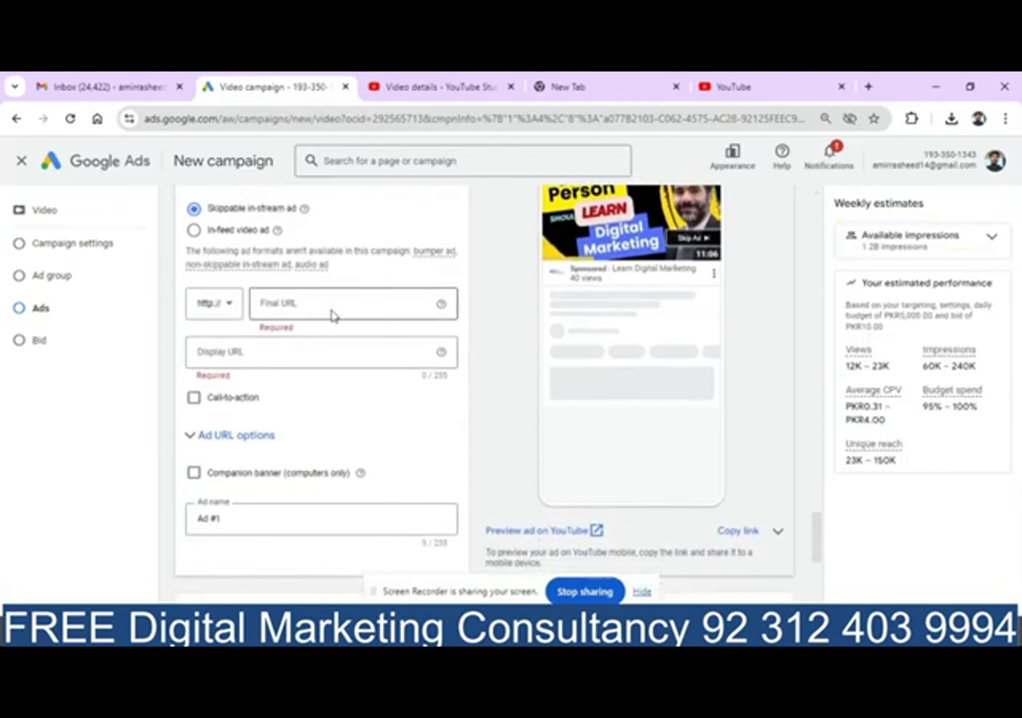
left_click(330, 304)
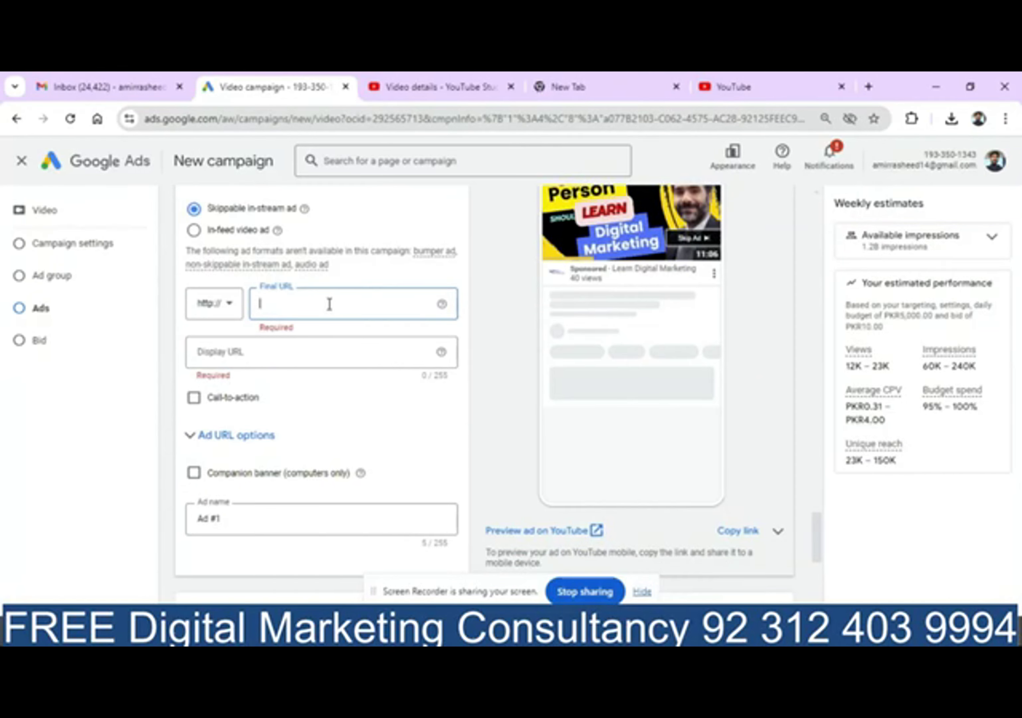
left_click_drag(817, 543, 812, 524)
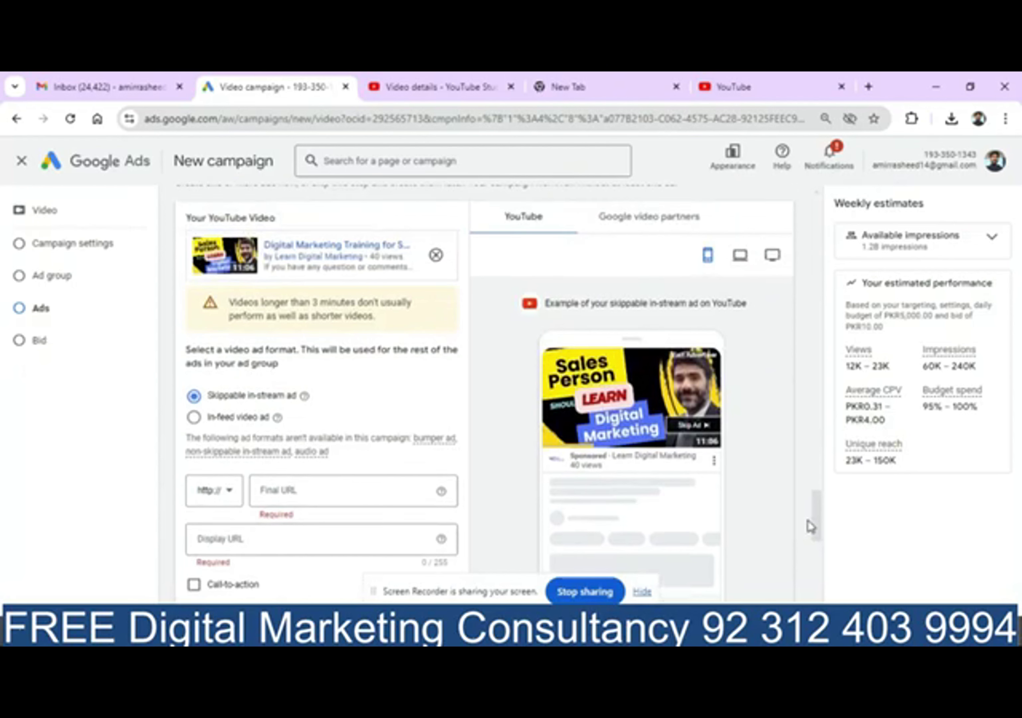
left_click(193, 425)
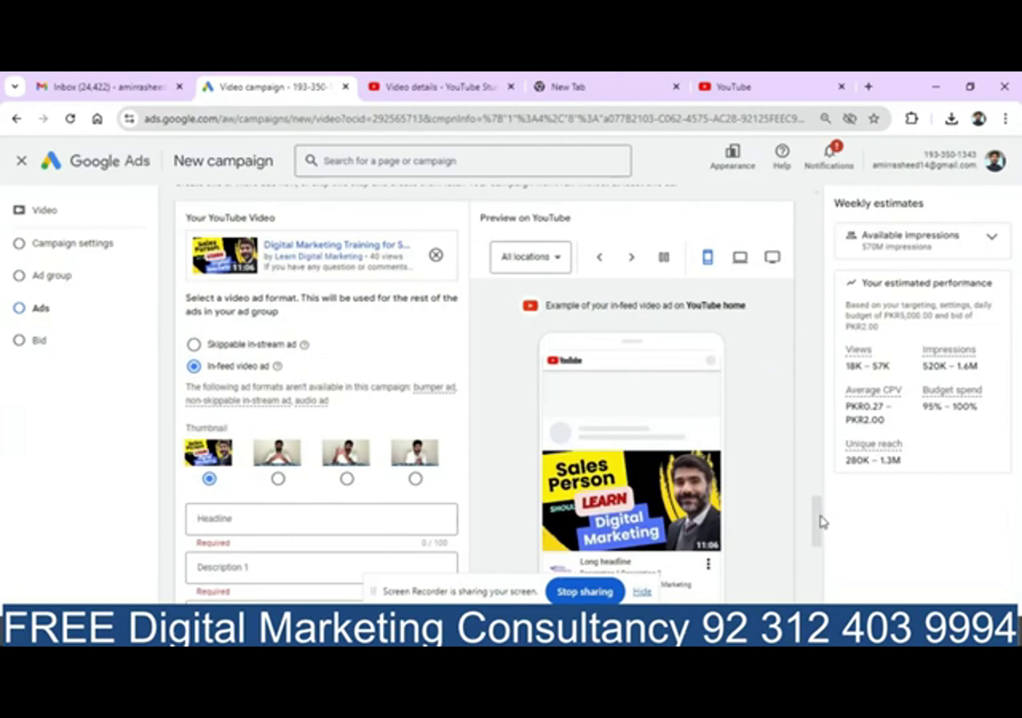
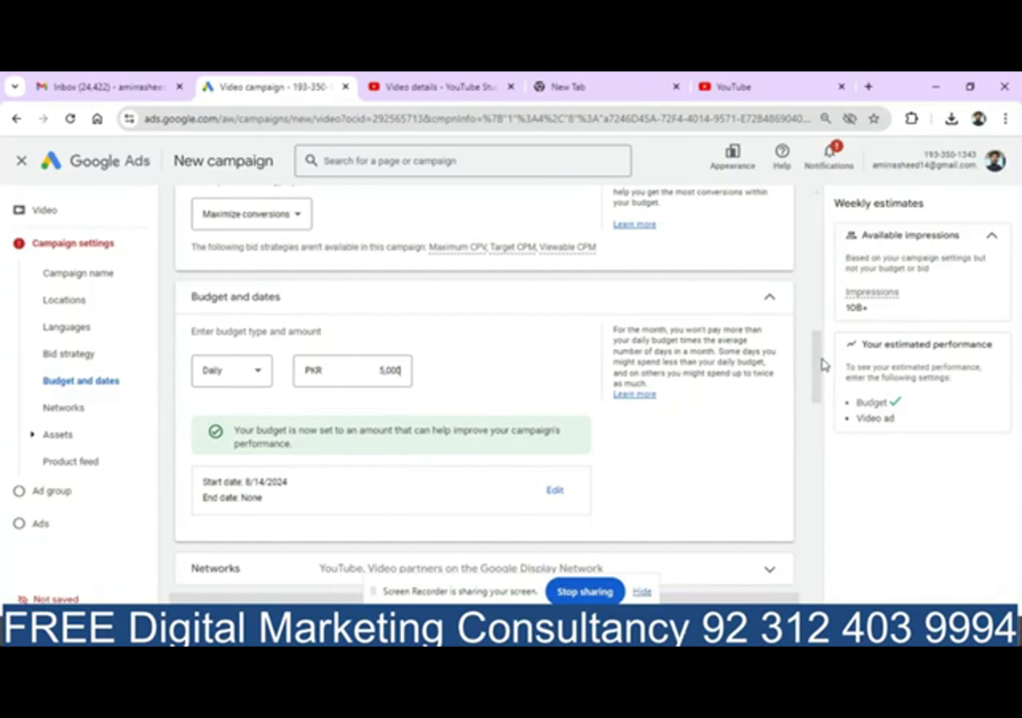
Expand the Networks settings of the Video Conversions campaign and review where its ads can appear
left_click_drag(822, 359, 833, 422)
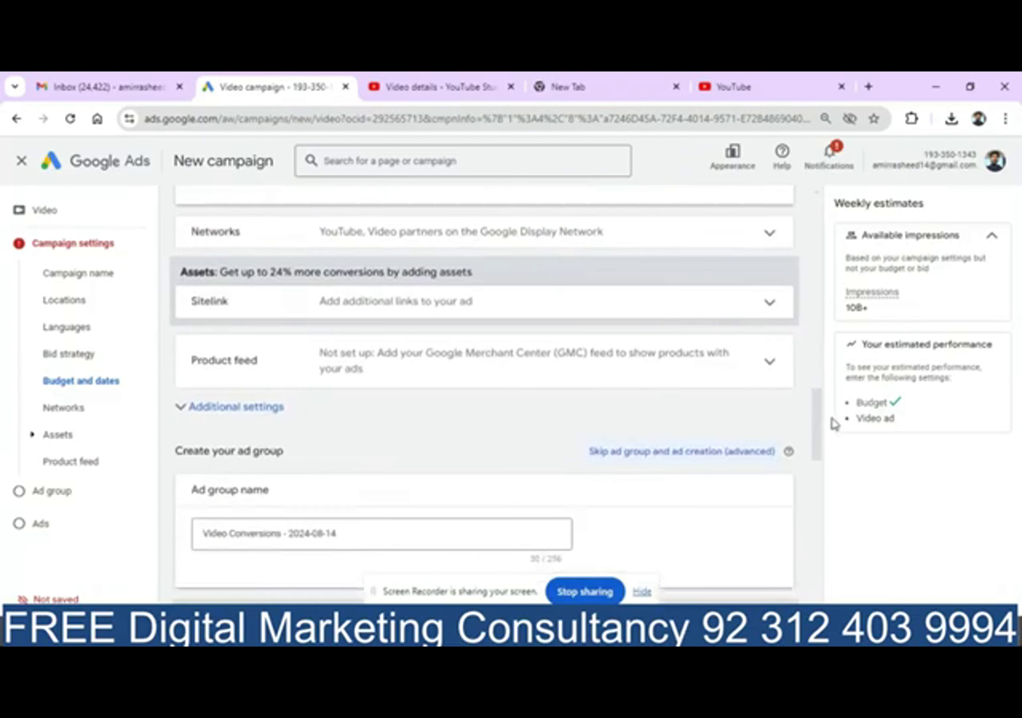
left_click(668, 241)
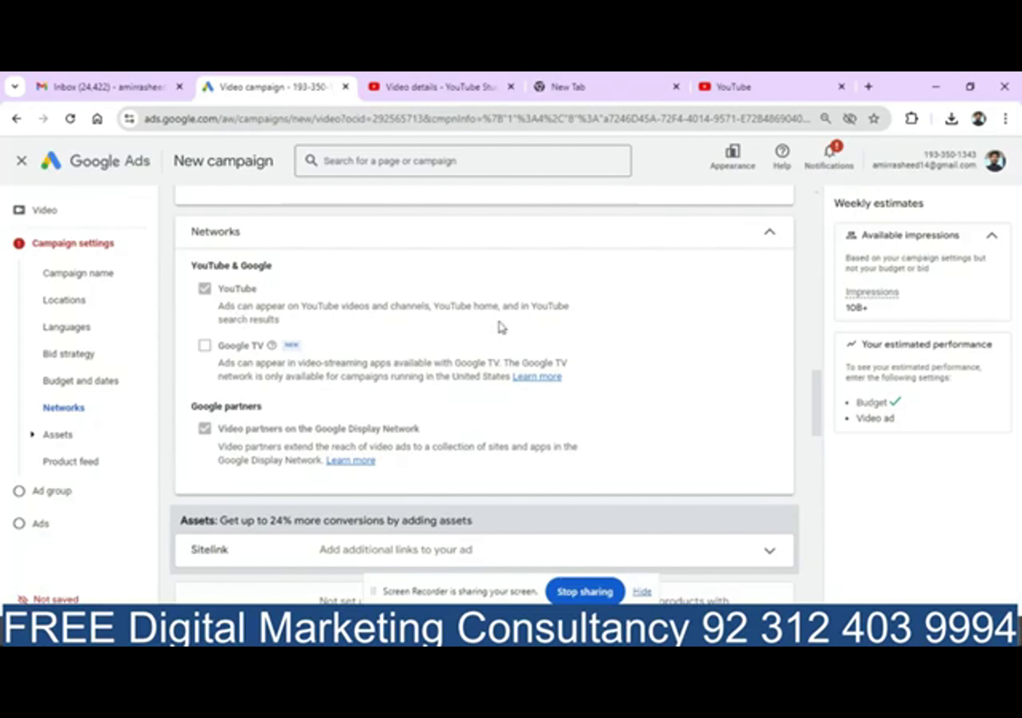
left_click_drag(816, 378, 830, 412)
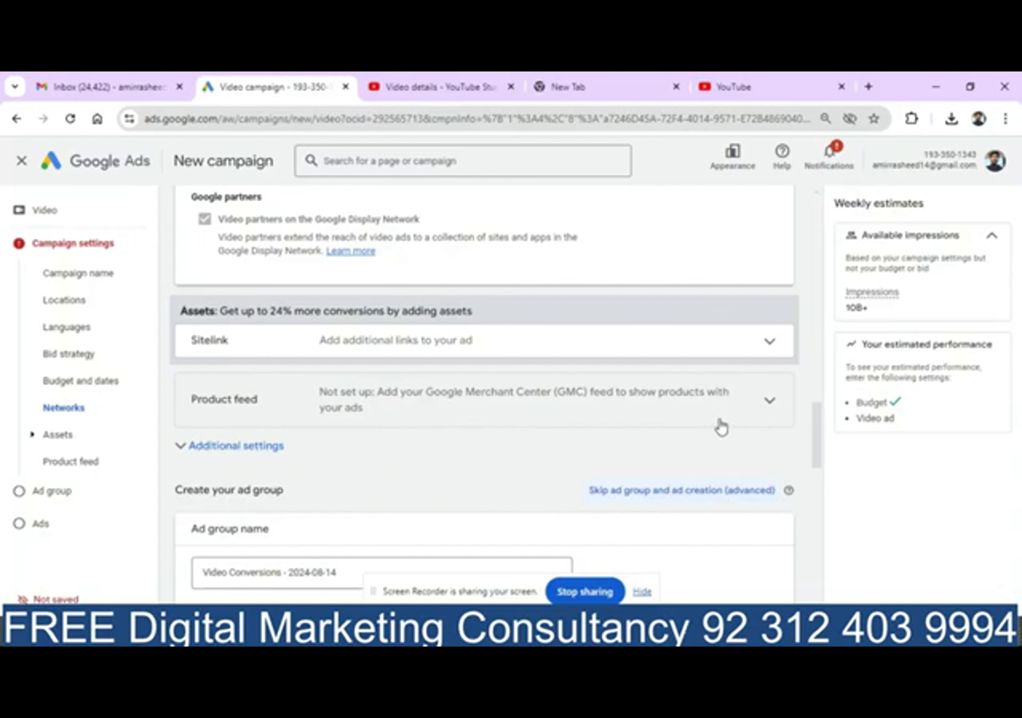
Expand the additional campaign settings and set specific device targeting that excludes TV screens
left_click(203, 449)
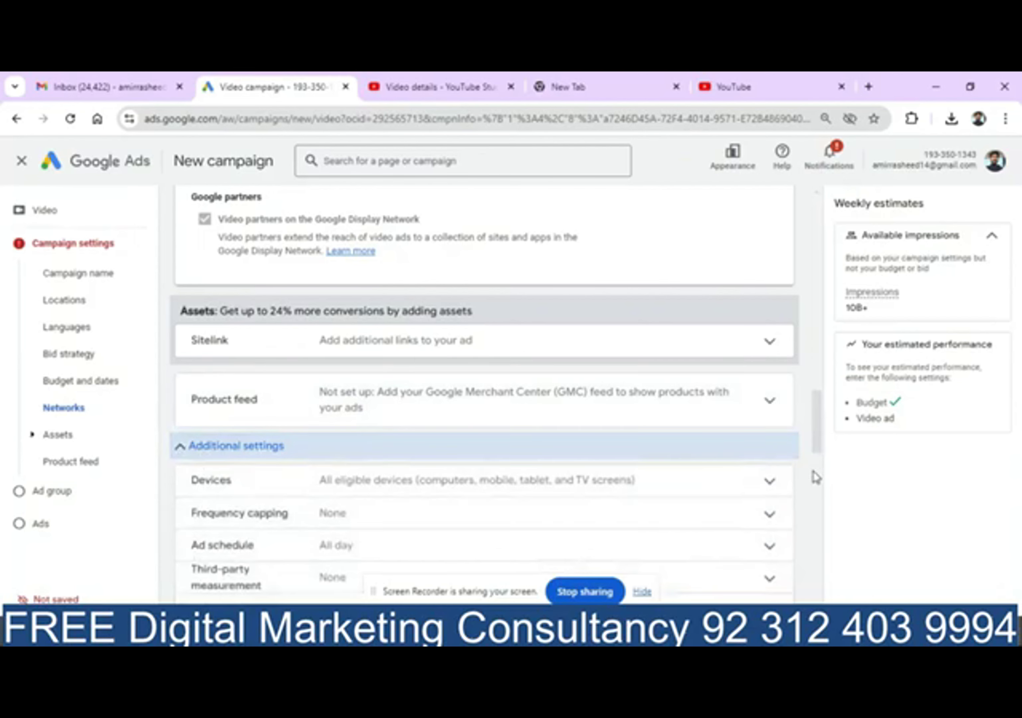
left_click_drag(814, 439, 822, 468)
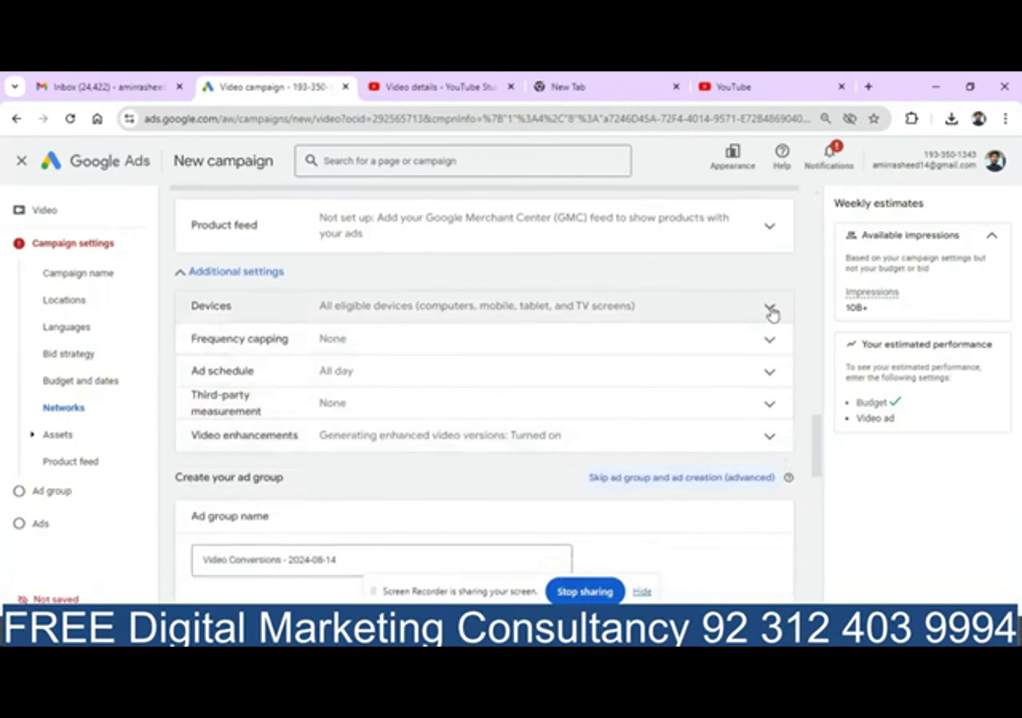
left_click(771, 313)
left_click(296, 385)
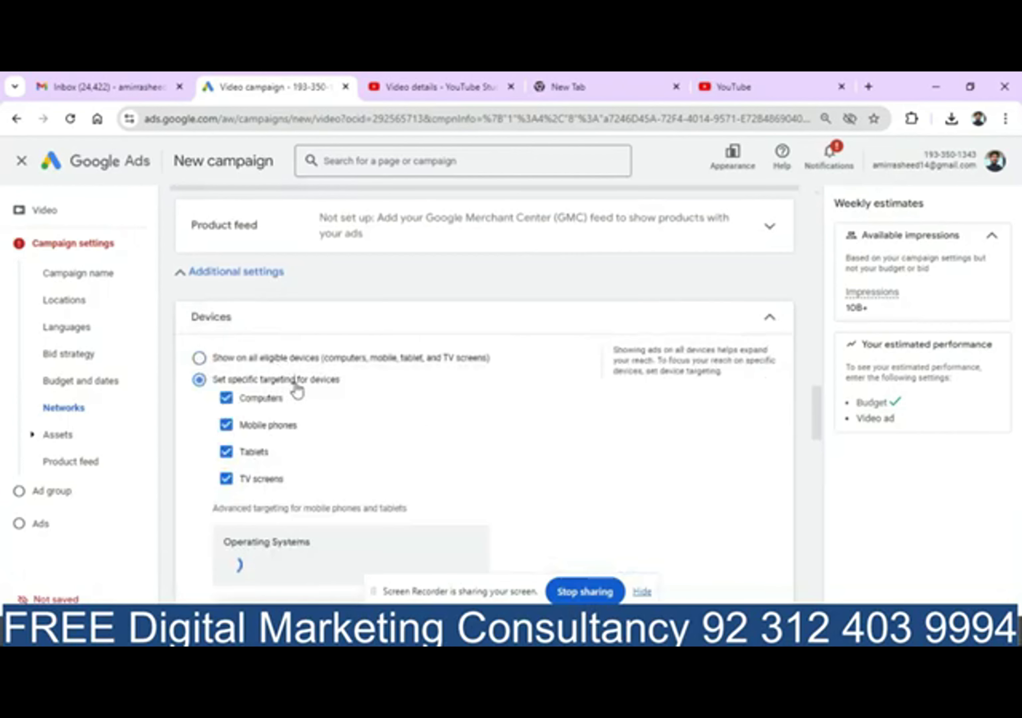
left_click(272, 488)
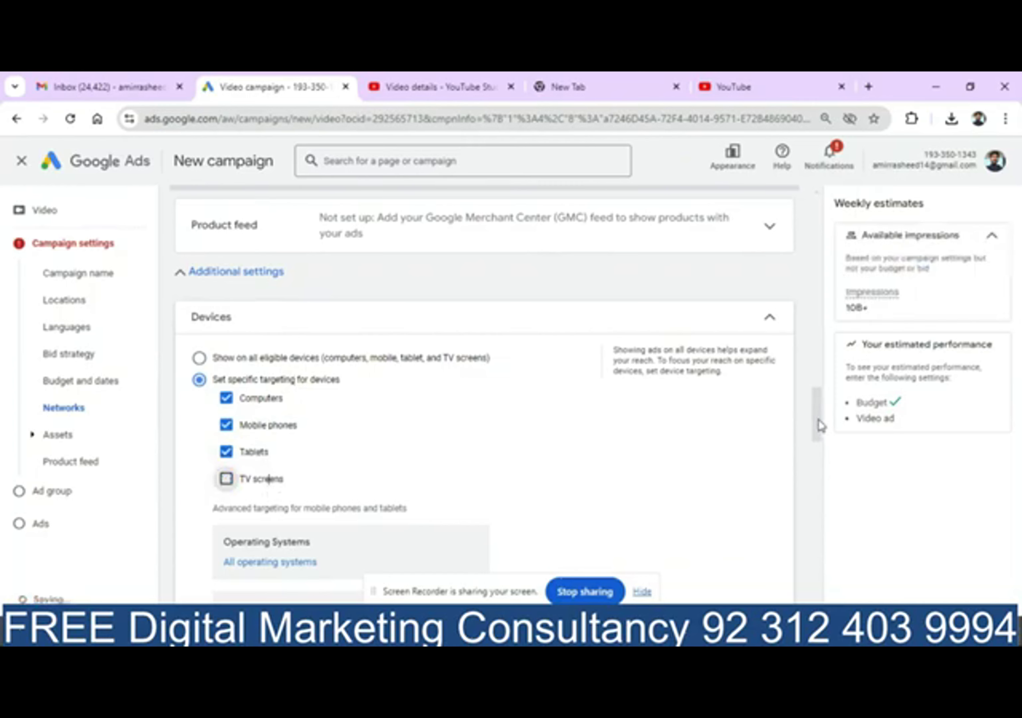
Expand the frequency capping and ad schedule settings to review their options
left_click_drag(820, 426, 829, 491)
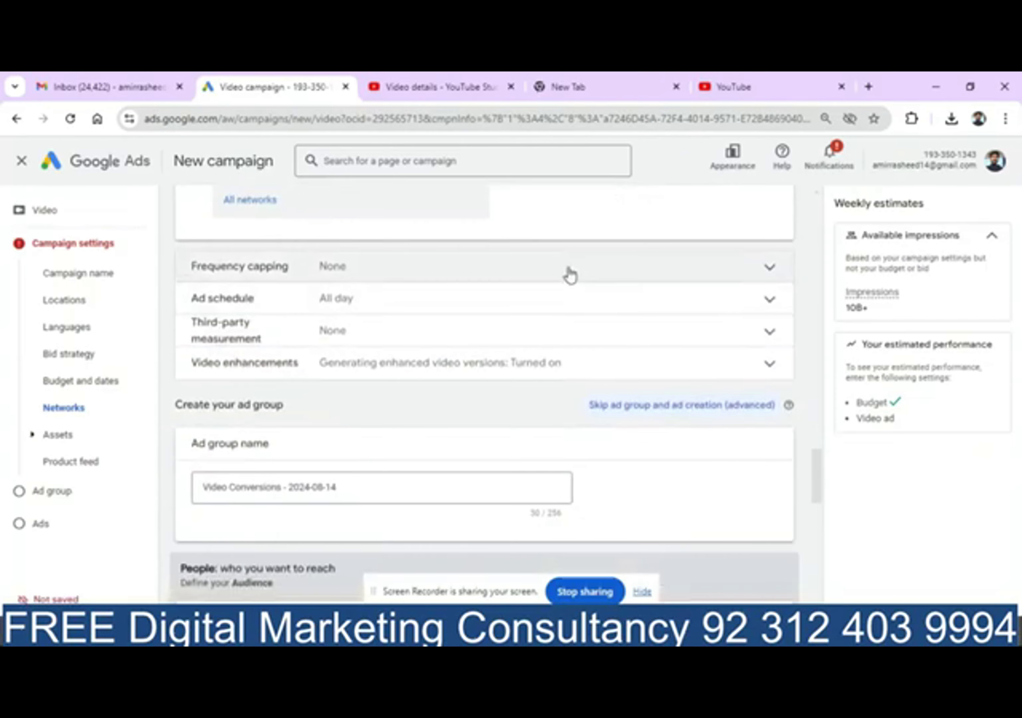
left_click(570, 275)
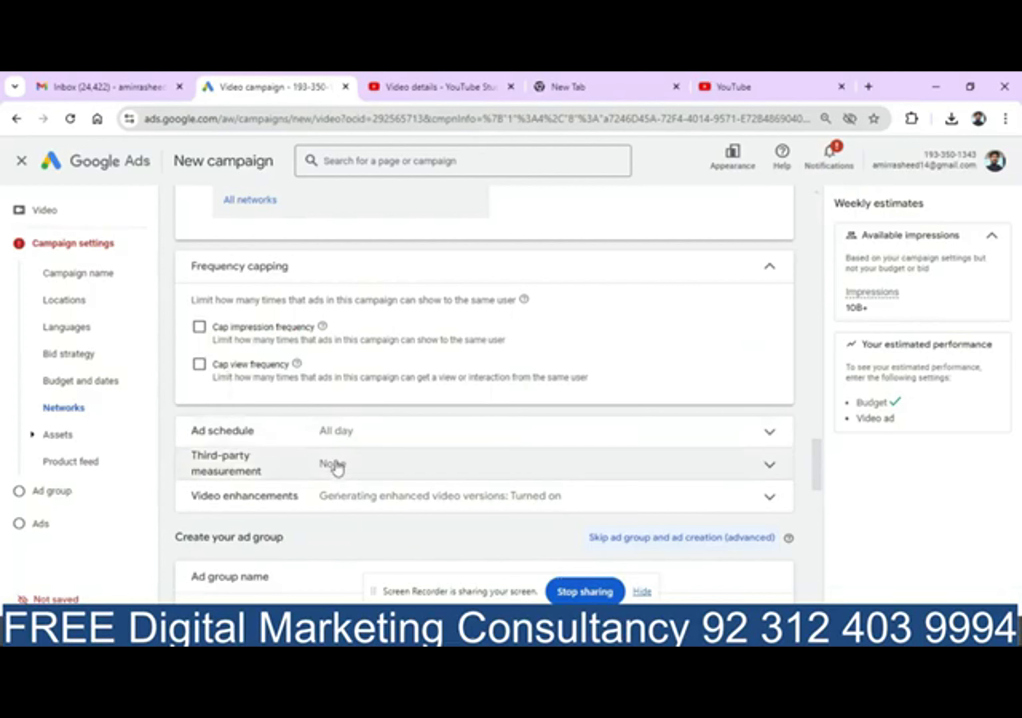
left_click(355, 447)
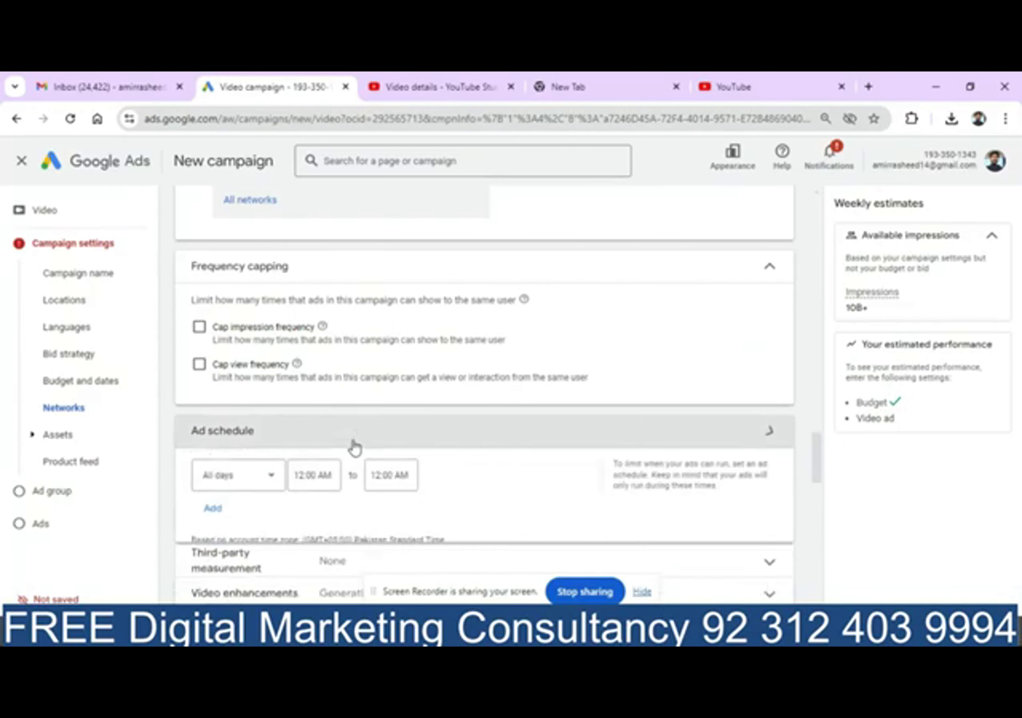
Review the ad group's audience and optimized targeting, and expand its advanced settings to check content targeting
left_click_drag(817, 470, 822, 508)
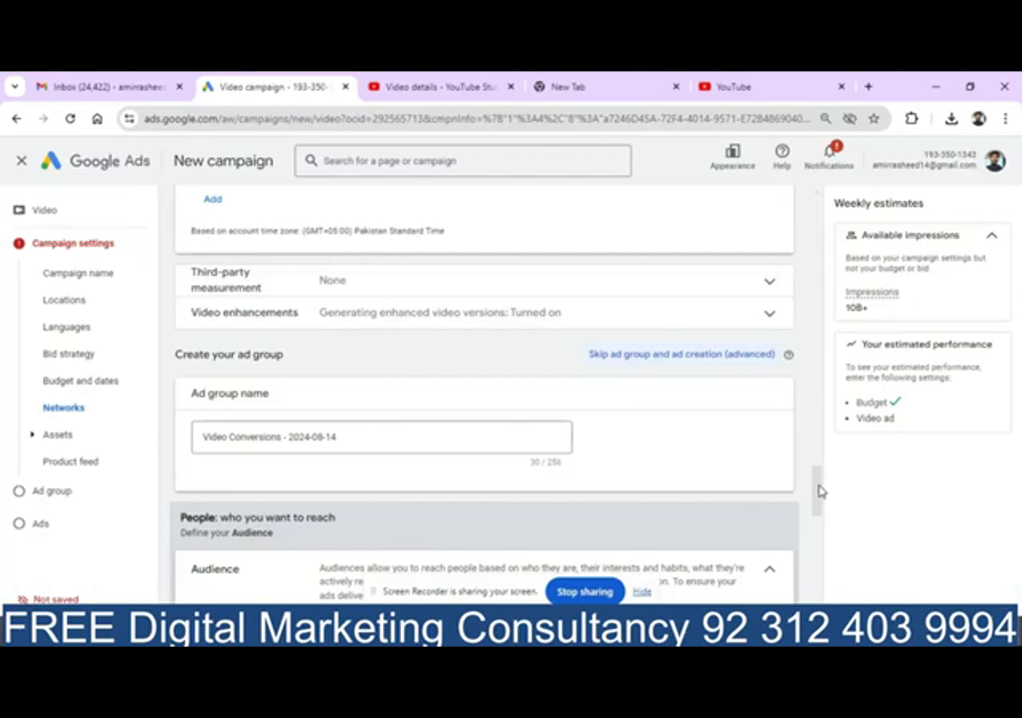
left_click_drag(820, 491, 828, 523)
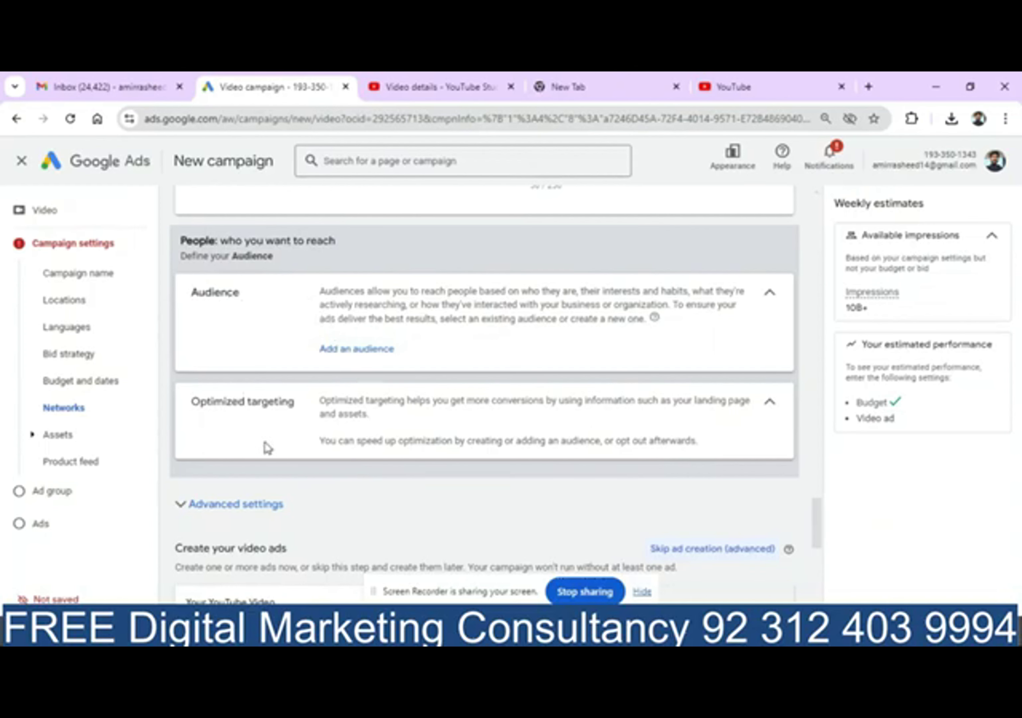
left_click(218, 505)
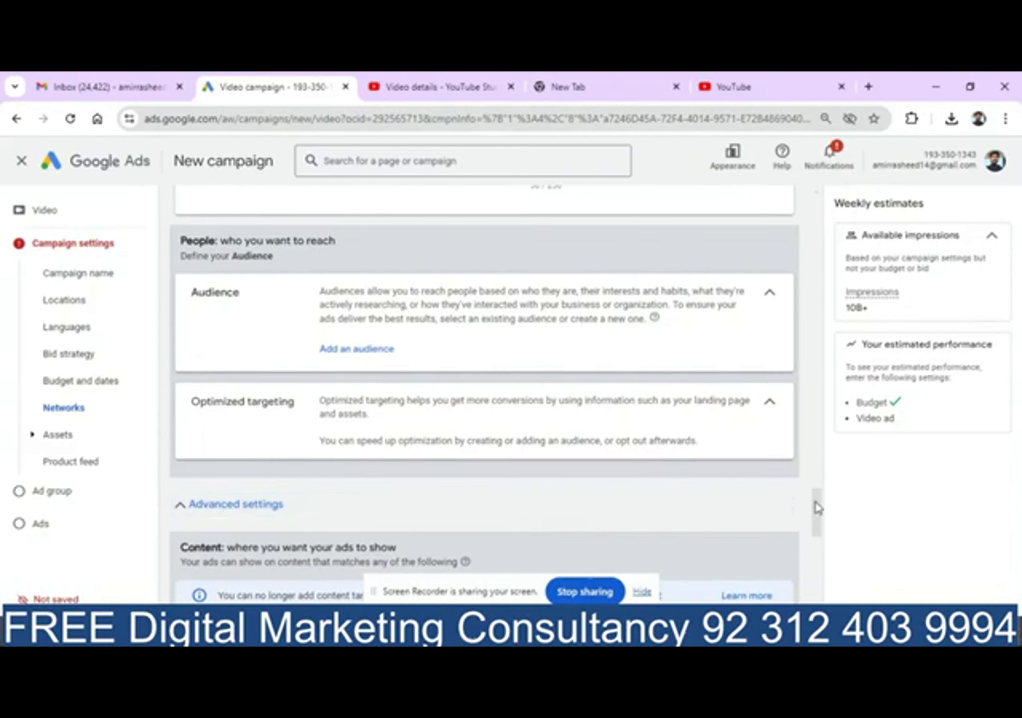
left_click_drag(816, 502, 817, 516)
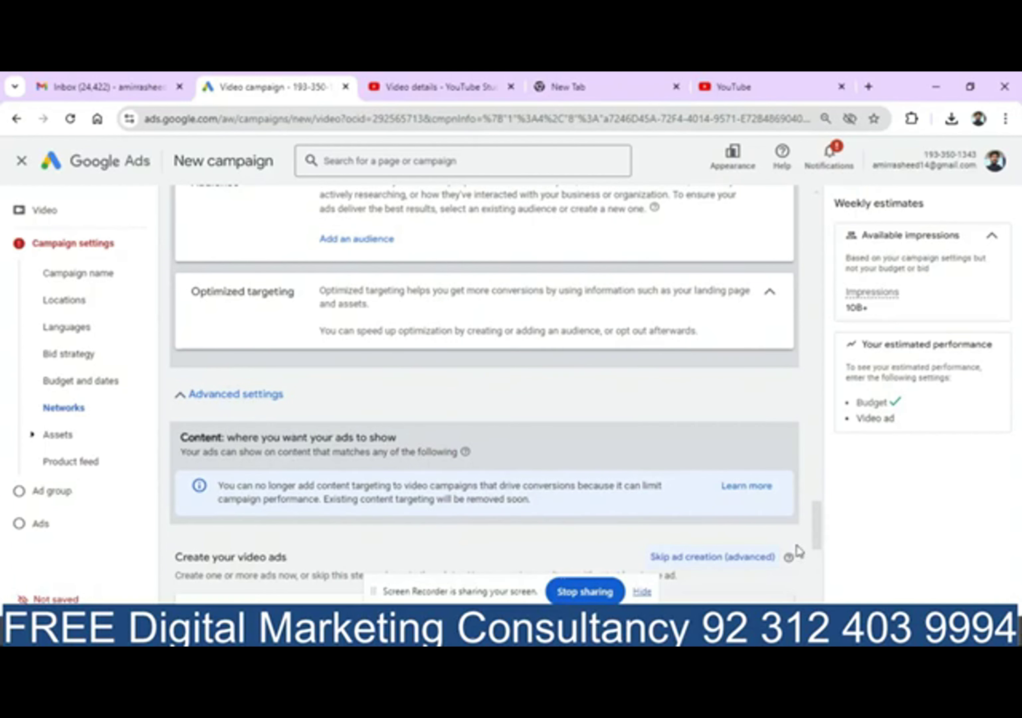
Start a new audience for the ad group and name it YT 14 Aug
left_click_drag(816, 539, 815, 517)
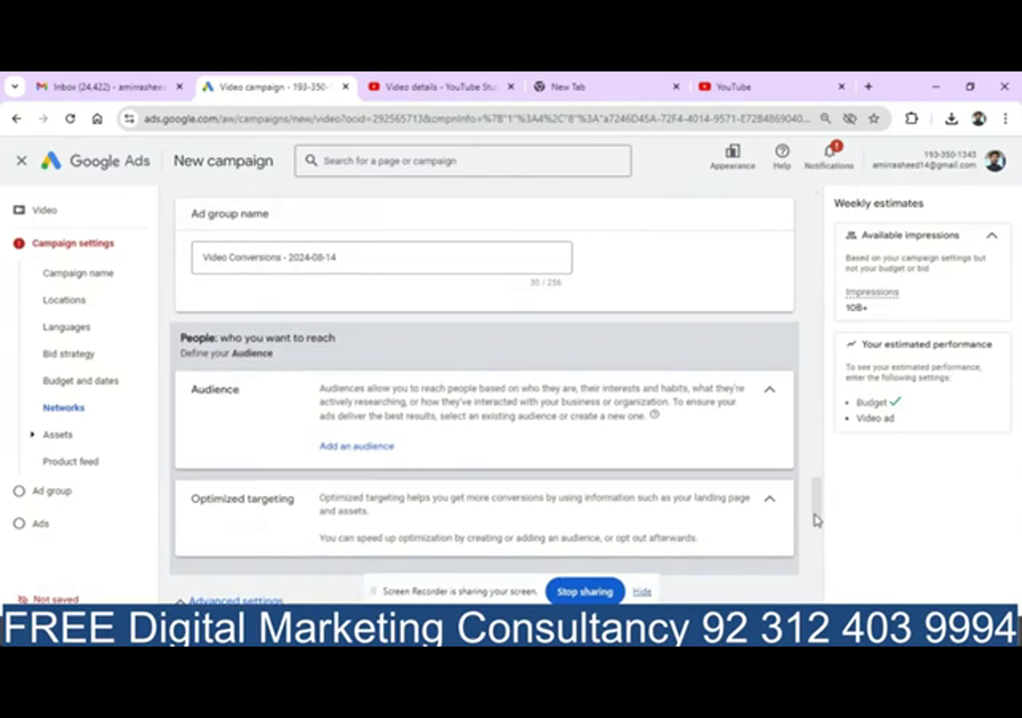
left_click(354, 446)
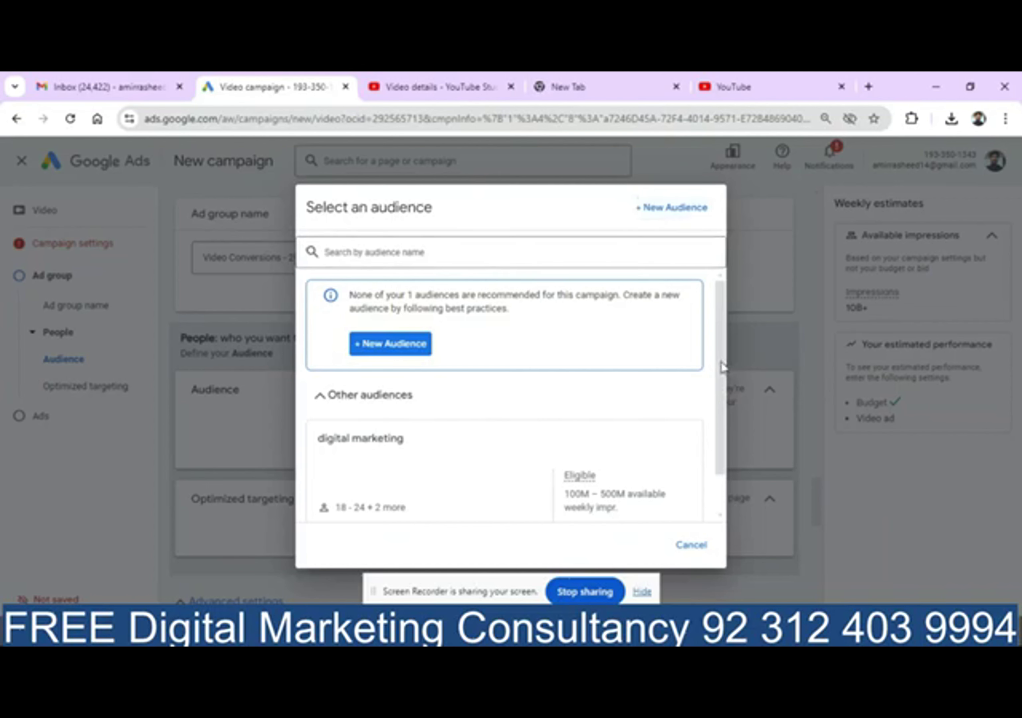
scroll(723, 367, "down", 1)
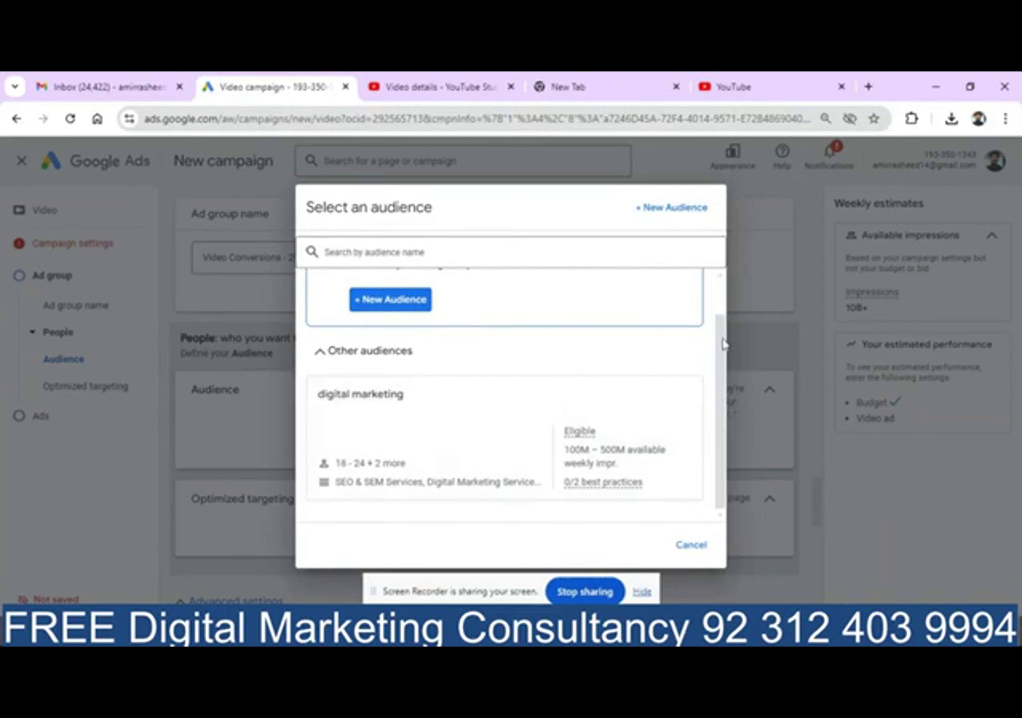
left_click_drag(721, 343, 719, 293)
left_click(389, 346)
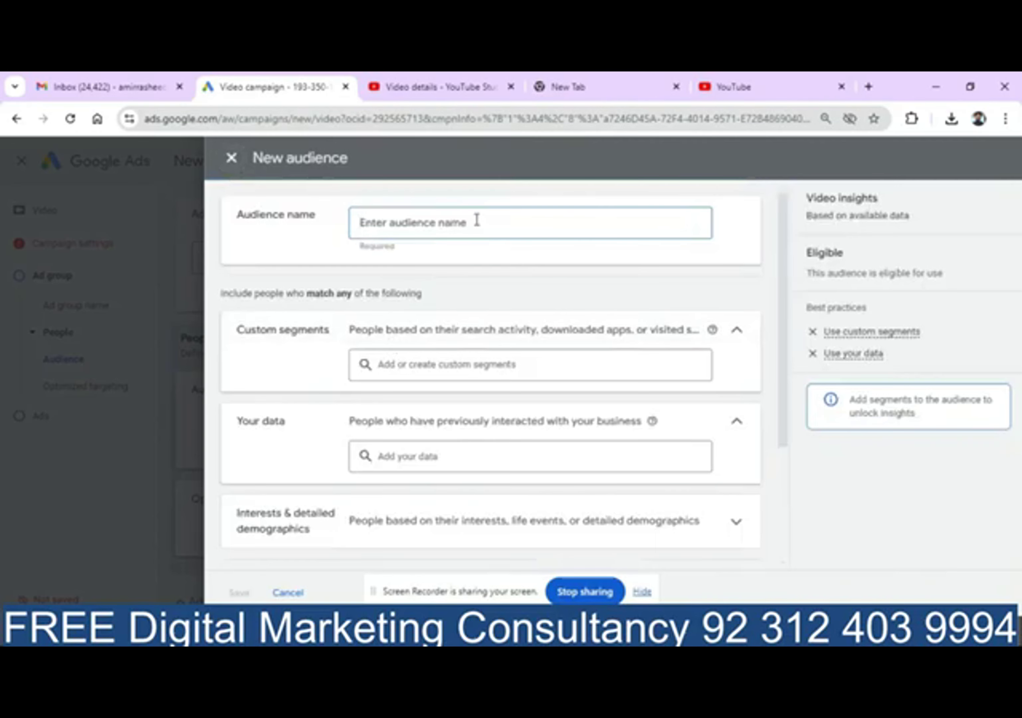
type("YT 14 Aug")
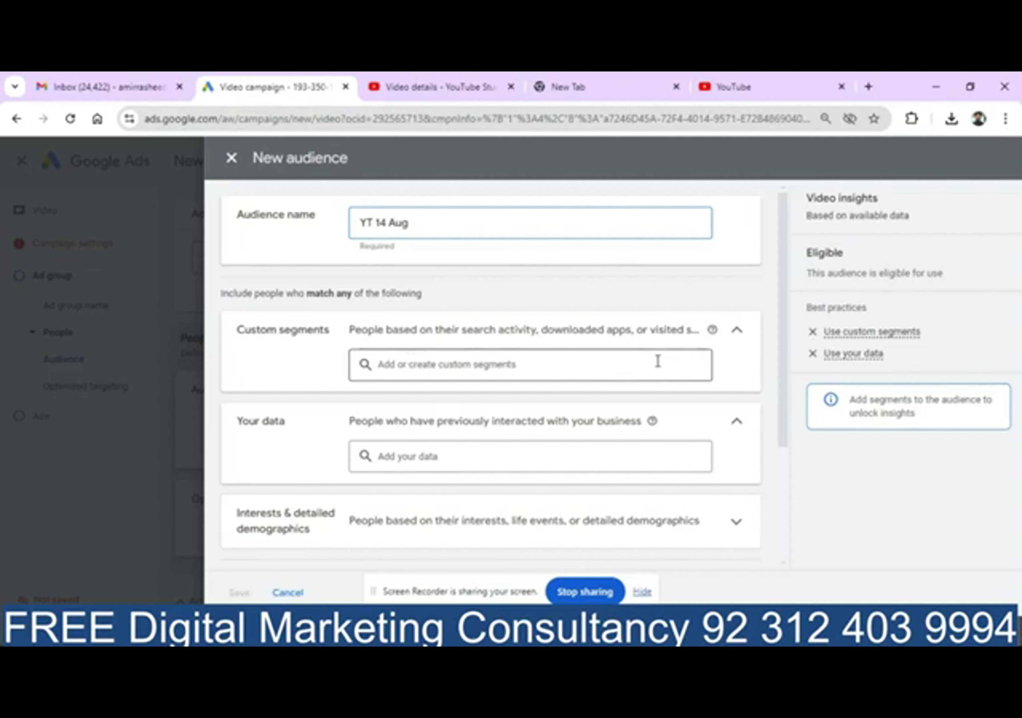
Check the new audience's custom segments options and browse the existing segments available under Your data
left_click(452, 364)
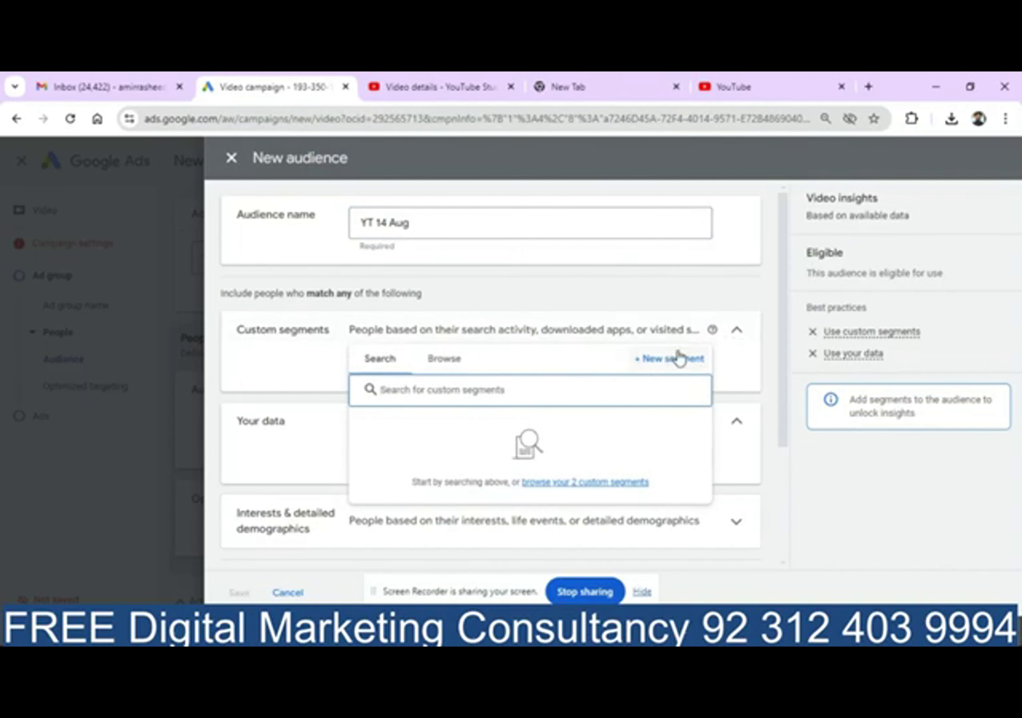
left_click(737, 335)
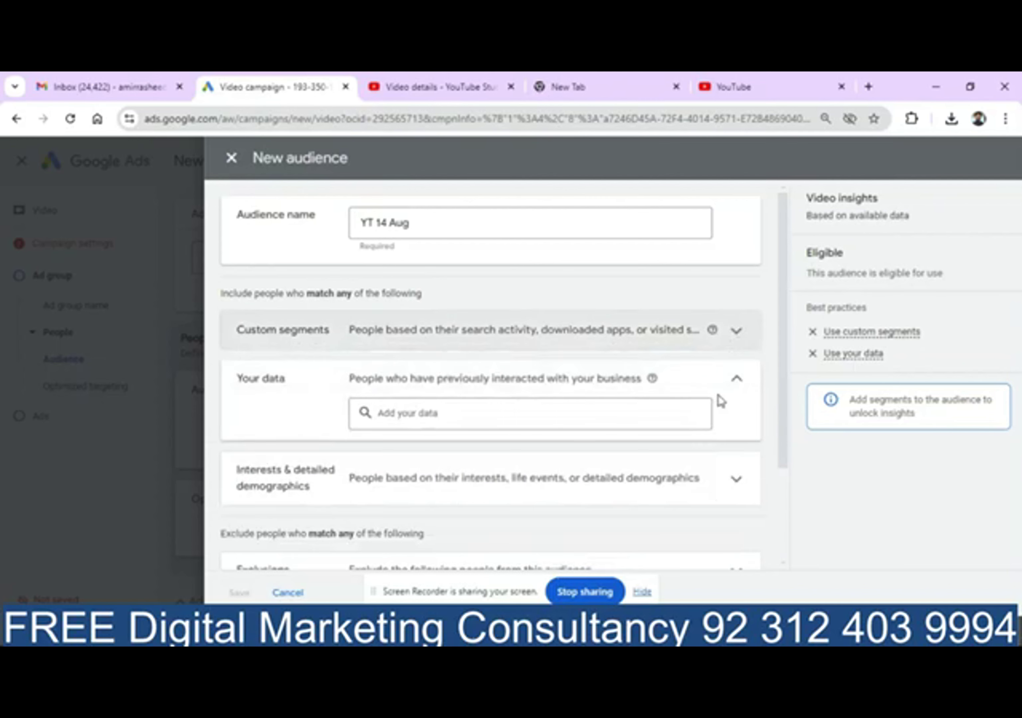
left_click(640, 417)
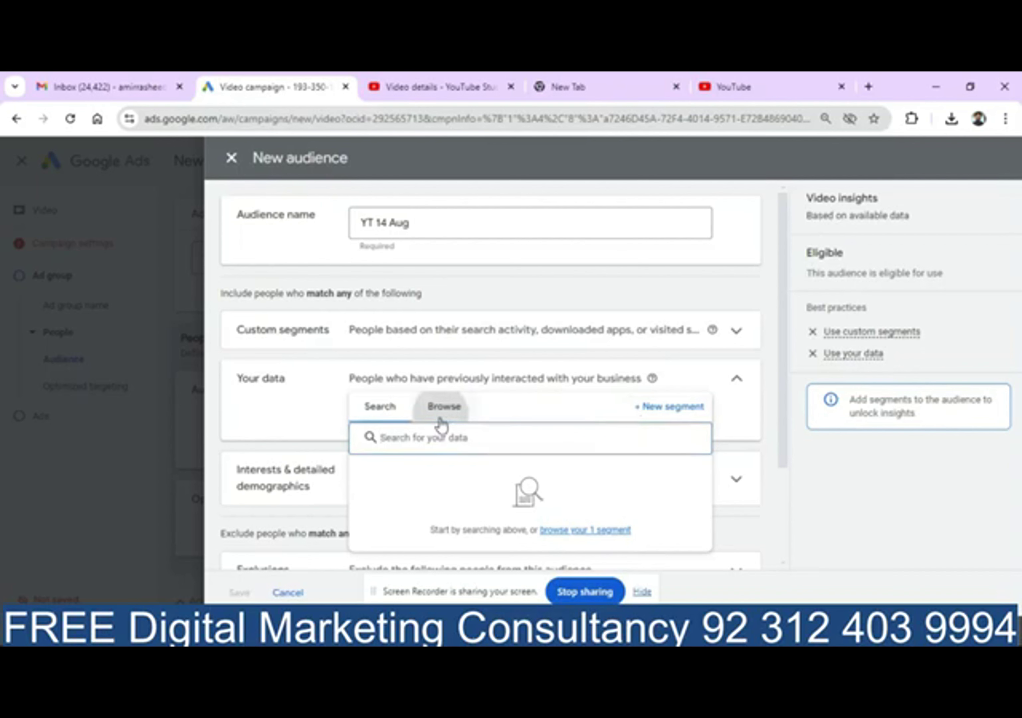
left_click(442, 422)
mouse_move(427, 481)
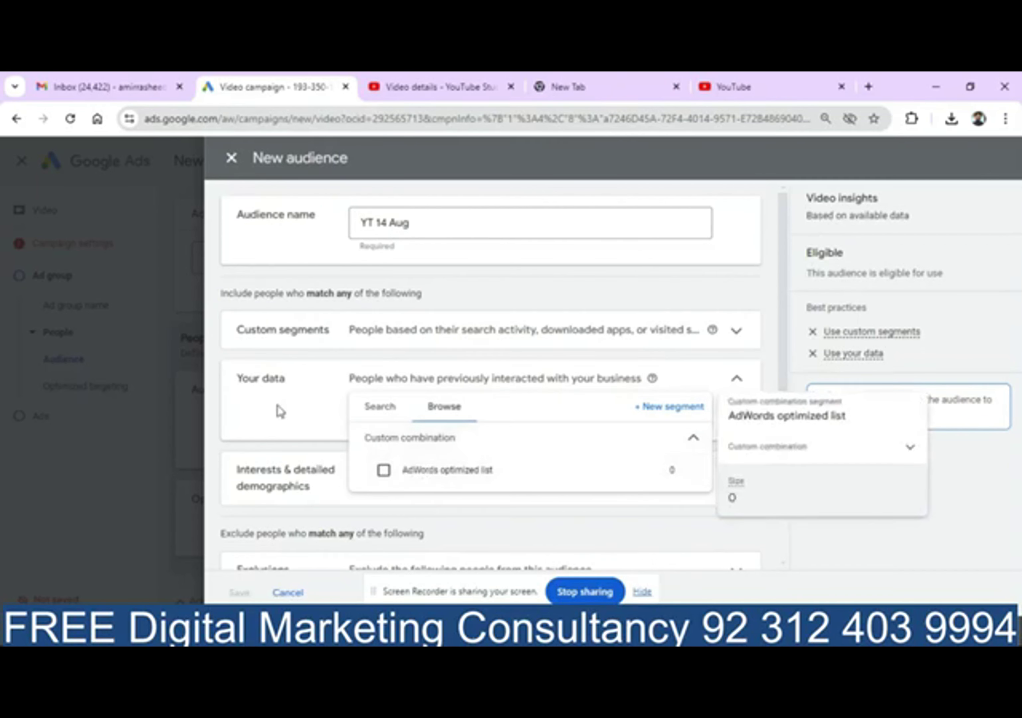
left_click(288, 421)
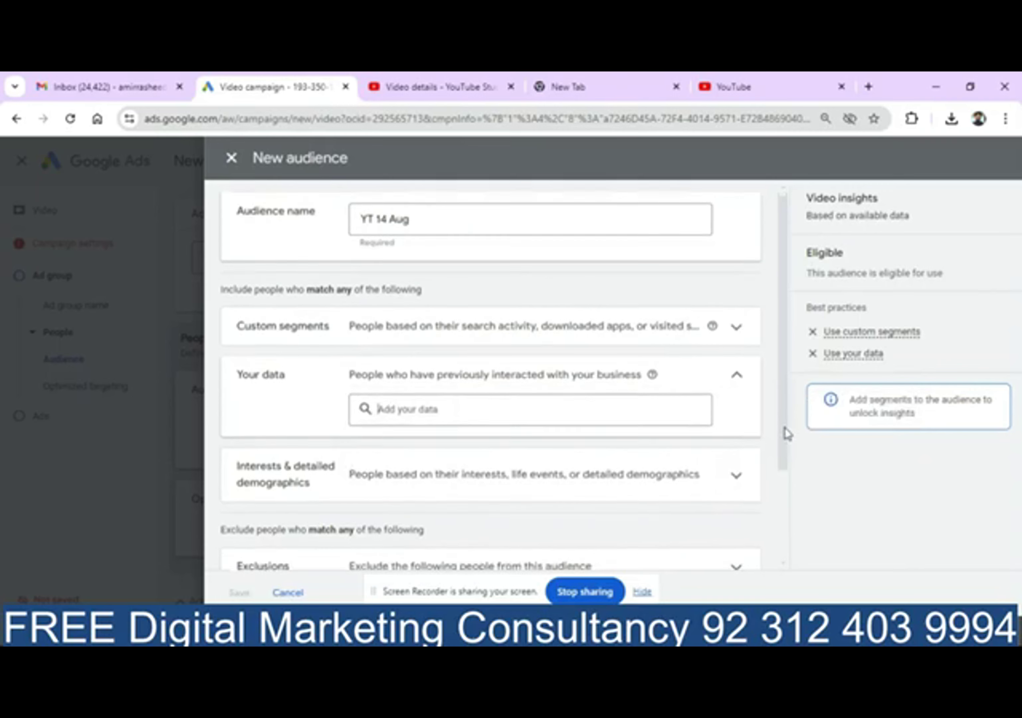
scroll(787, 449, "down", 3)
scroll(785, 488, "up", 1)
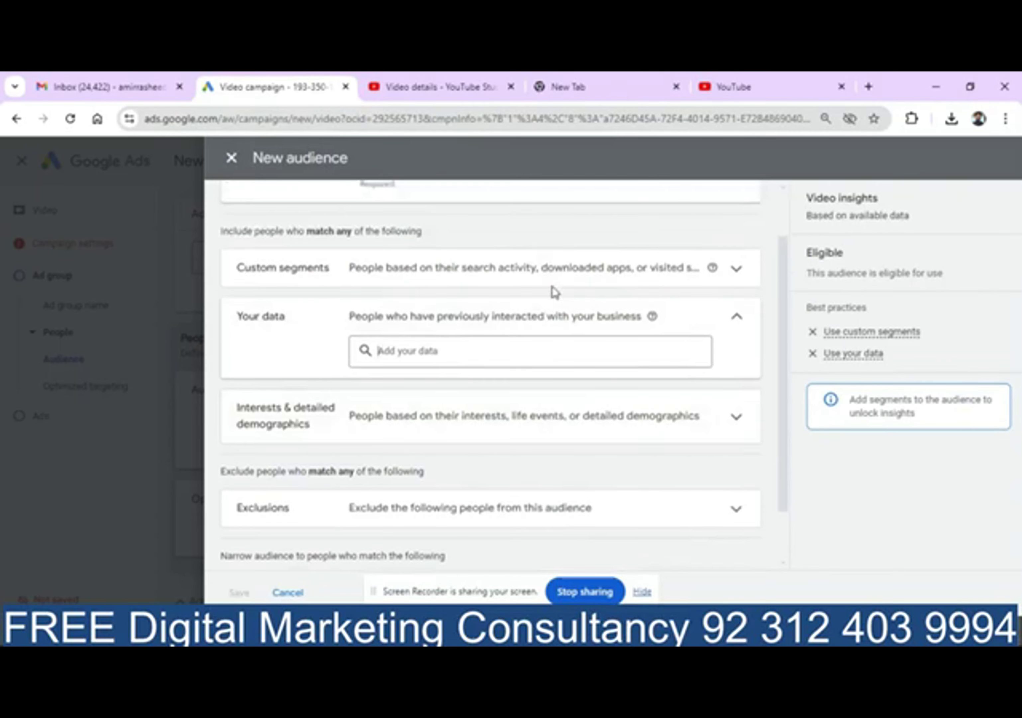
Expand the audience's interests and detailed demographics and open its in-market segment list
left_click(522, 433)
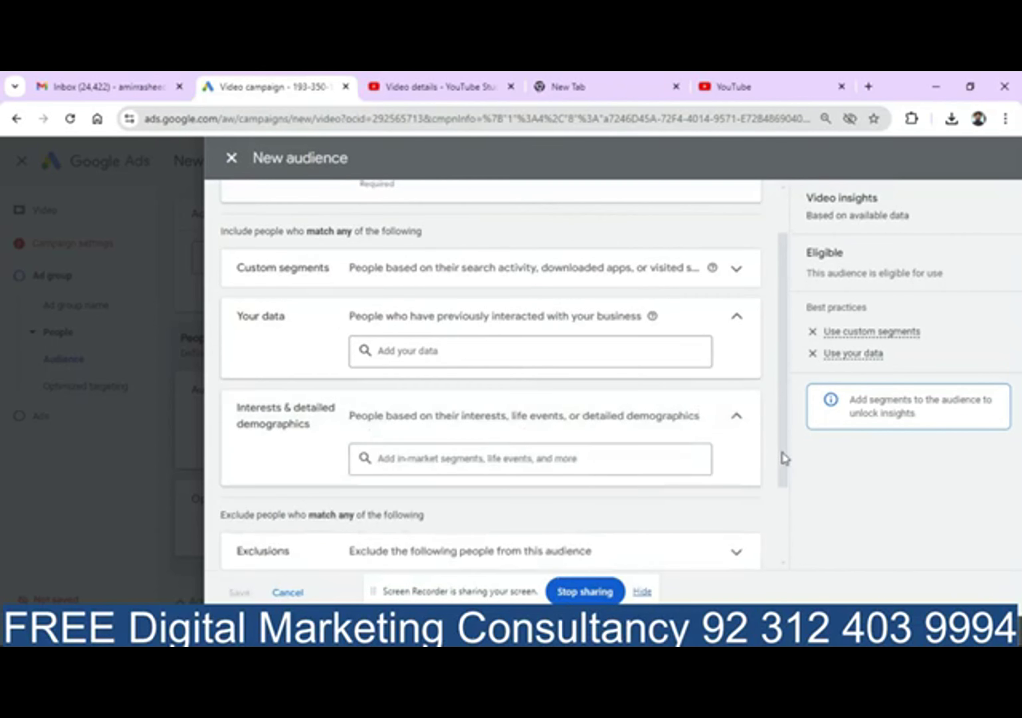
left_click_drag(782, 454, 778, 532)
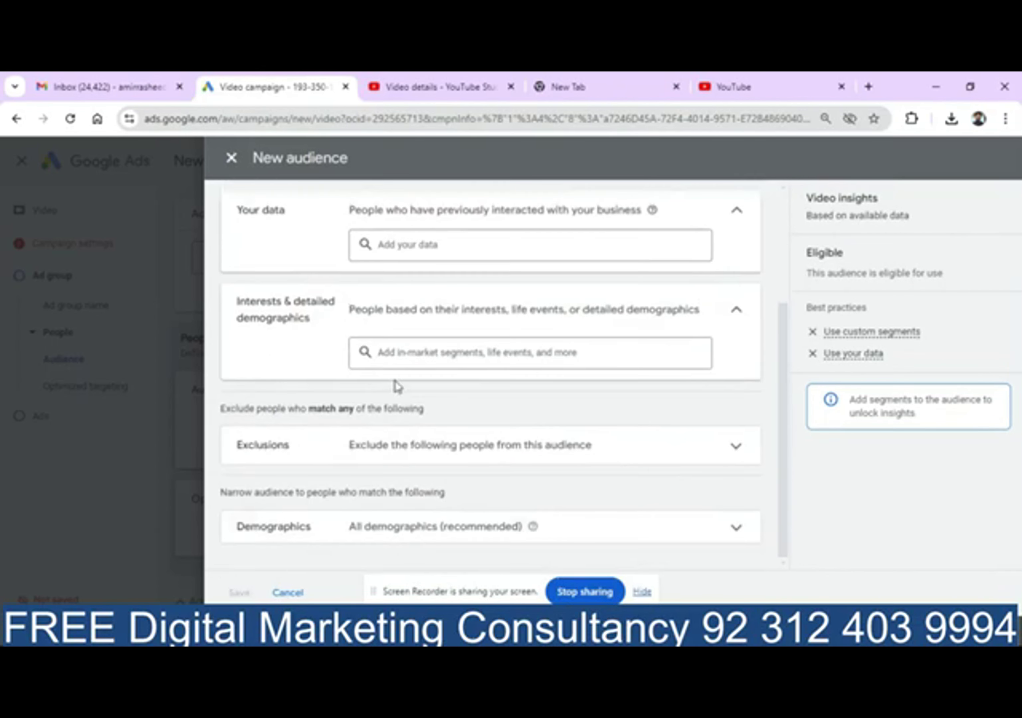
left_click(399, 352)
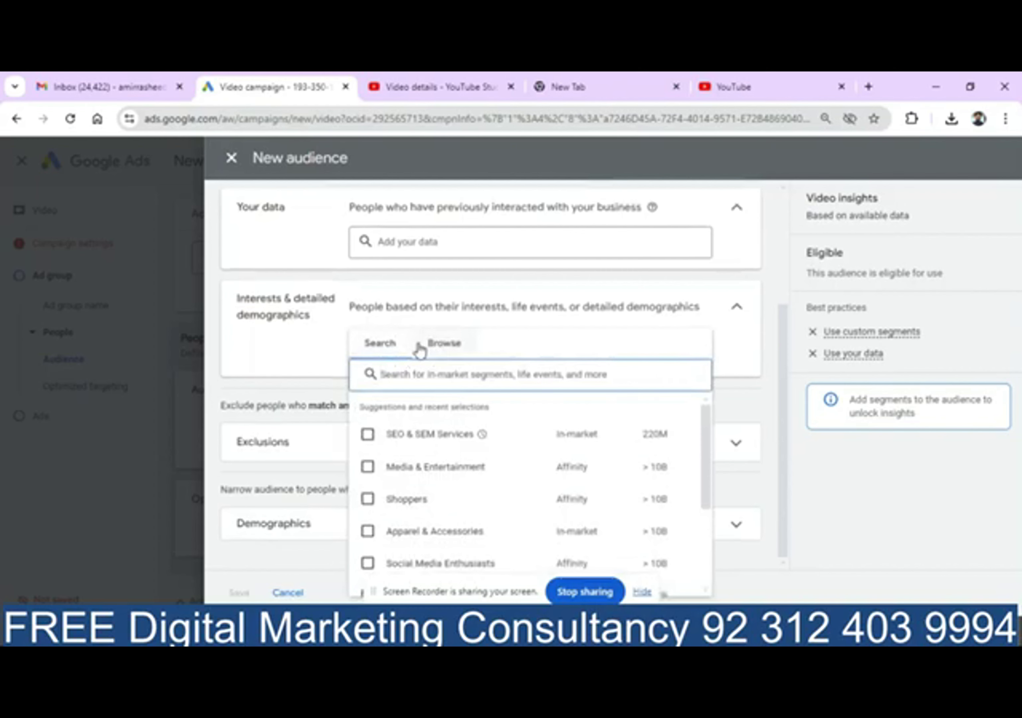
left_click(434, 348)
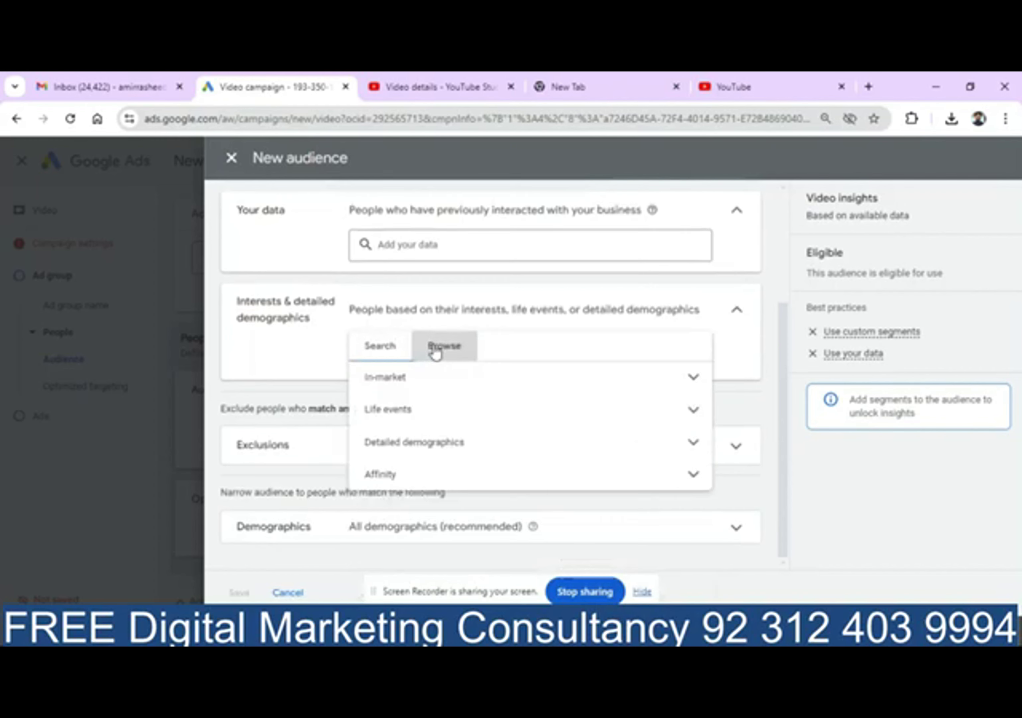
left_click(428, 386)
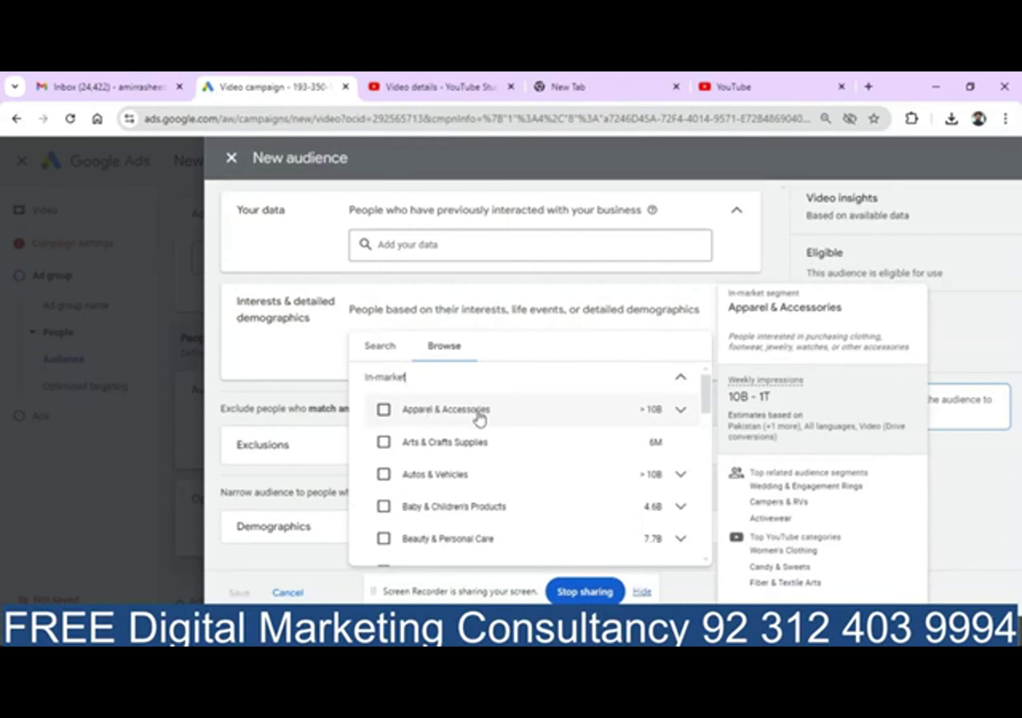
Add the Handbags and Jewelry & Watches in-market segments from the Apparel & Accessories category
left_click(492, 415)
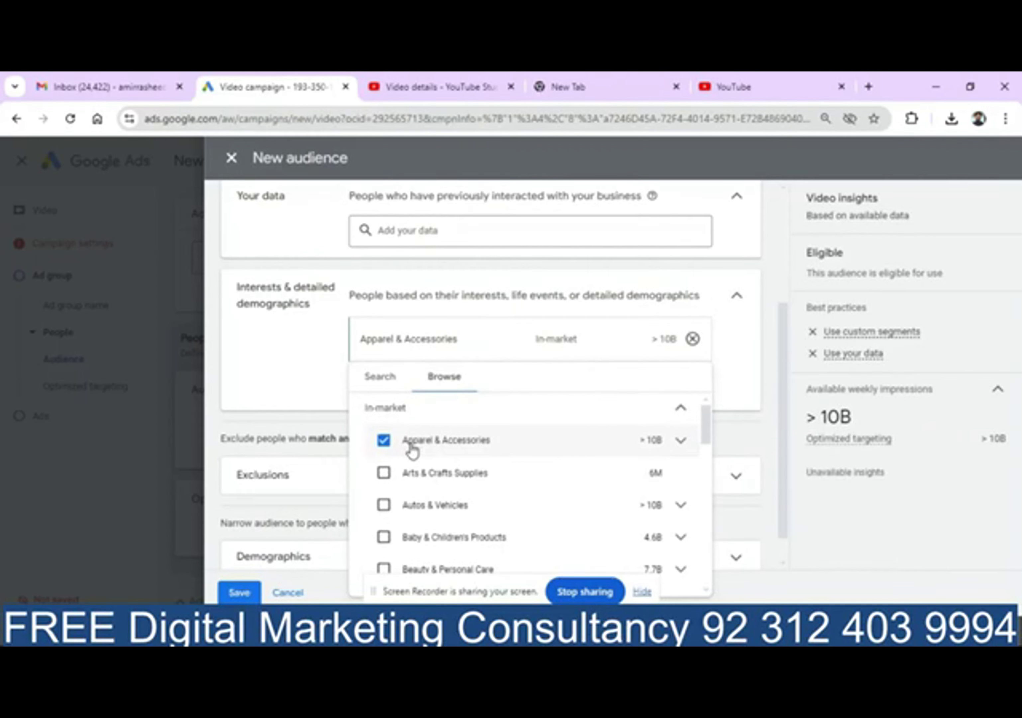
left_click(412, 447)
left_click(681, 410)
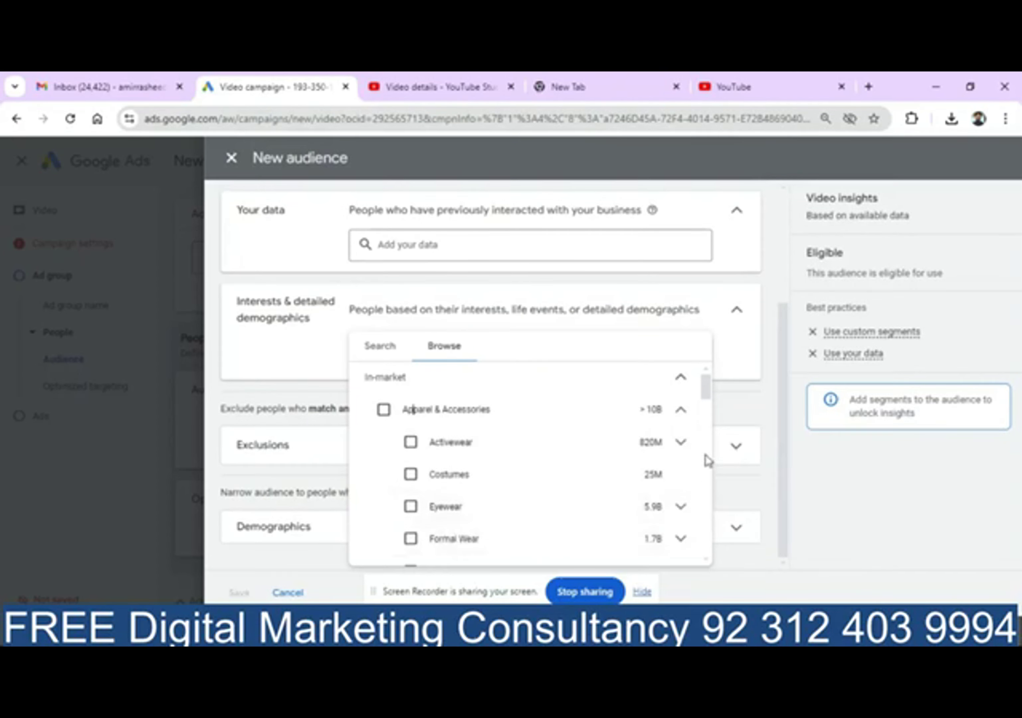
left_click_drag(706, 390, 707, 395)
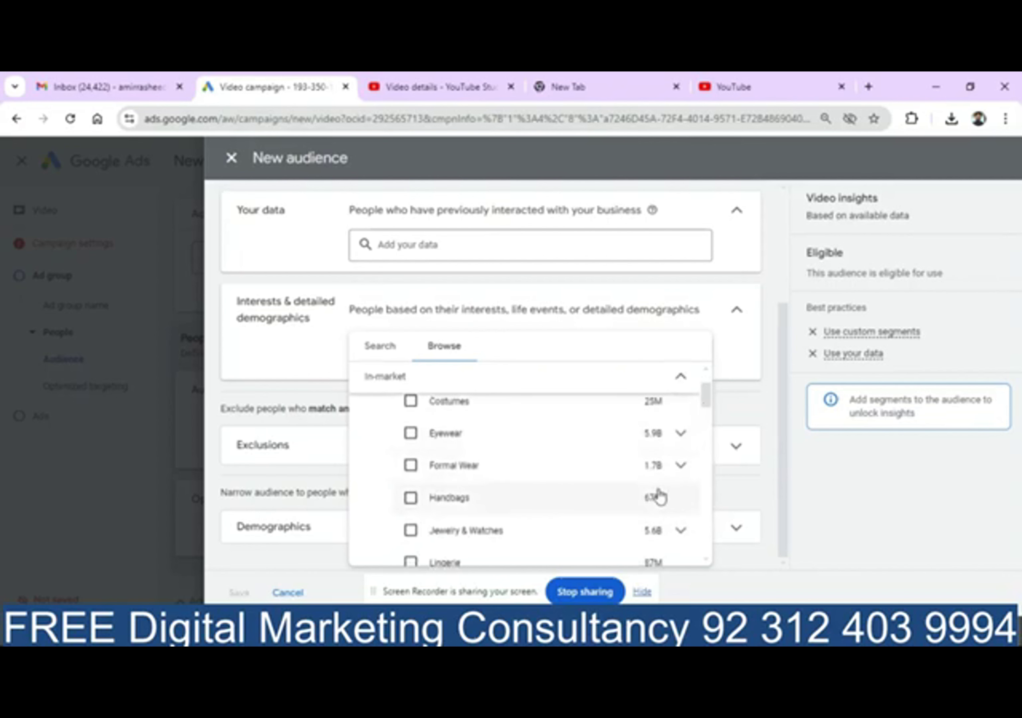
left_click(682, 532)
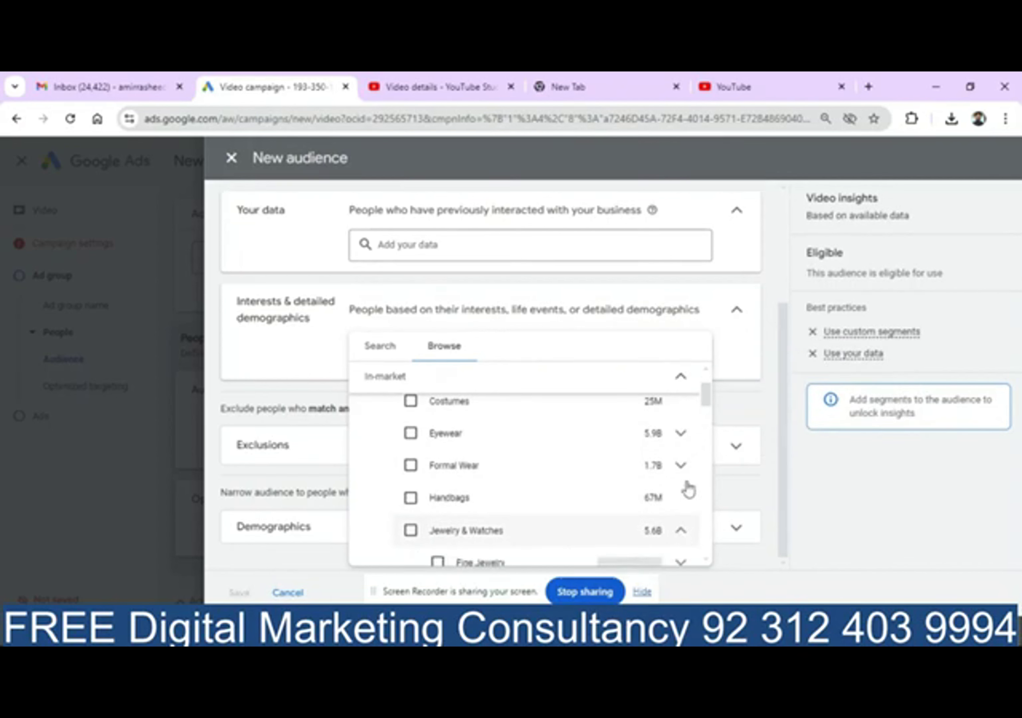
left_click_drag(705, 397, 708, 406)
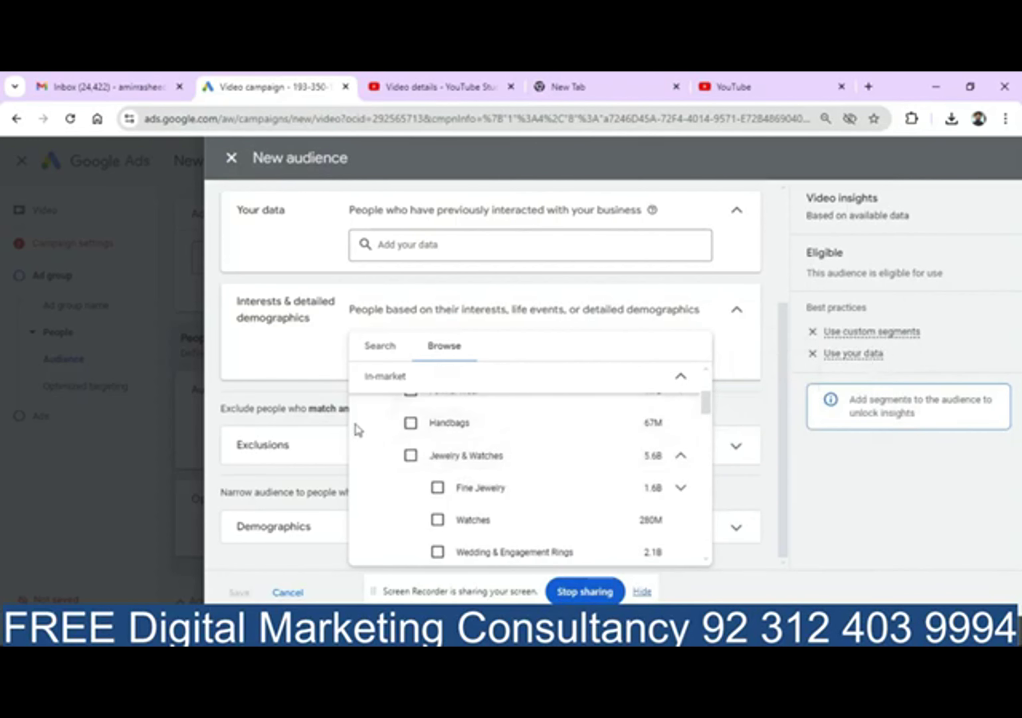
left_click(411, 422)
left_click(412, 488)
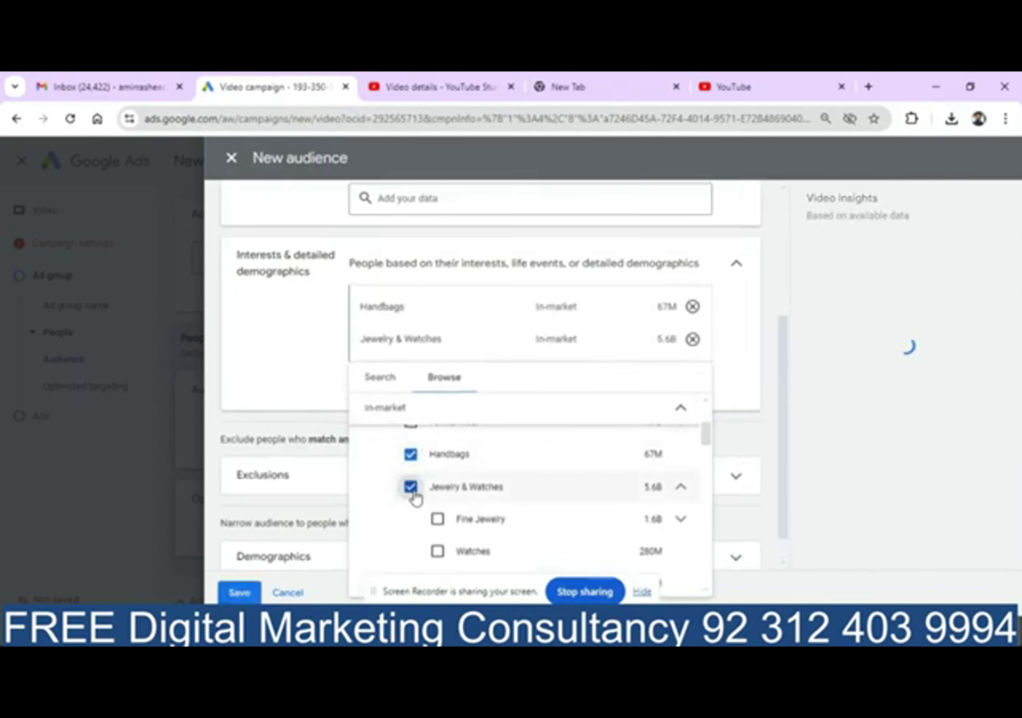
left_click(263, 350)
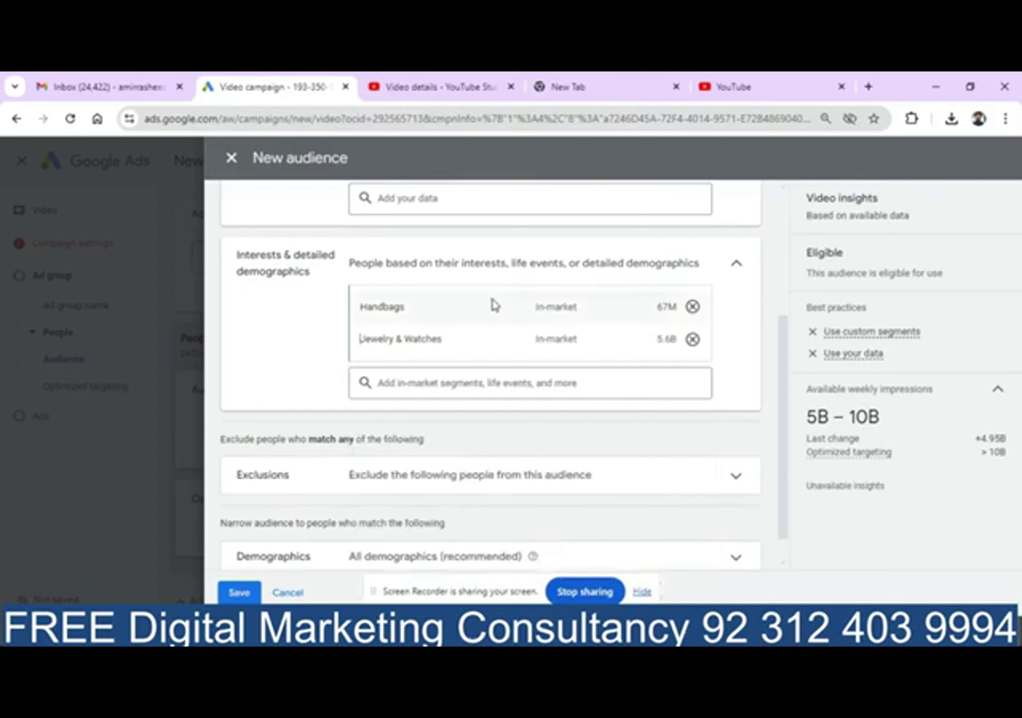
Browse the life events and detailed demographics categories available for the audience, including parental status
left_click(459, 394)
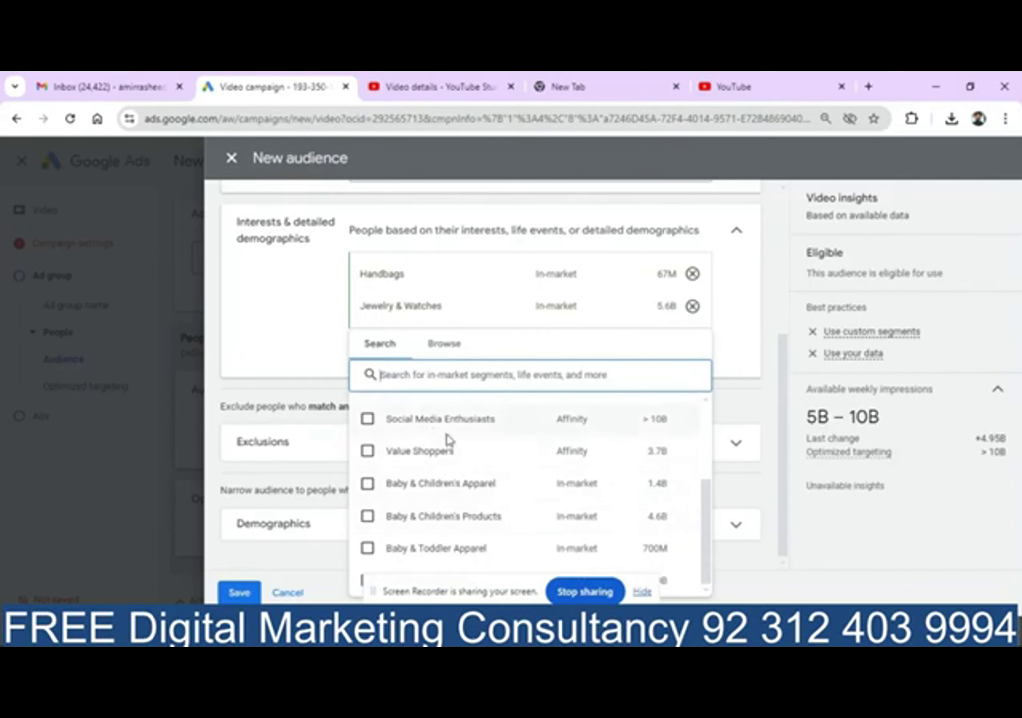
left_click(255, 336)
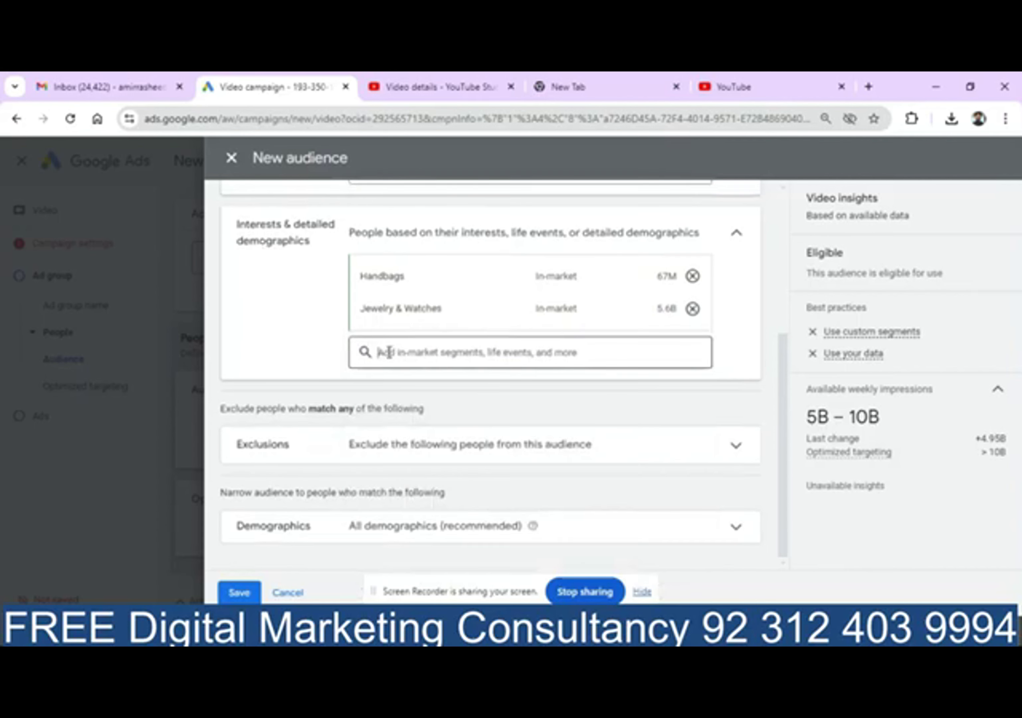
left_click(384, 351)
left_click(439, 355)
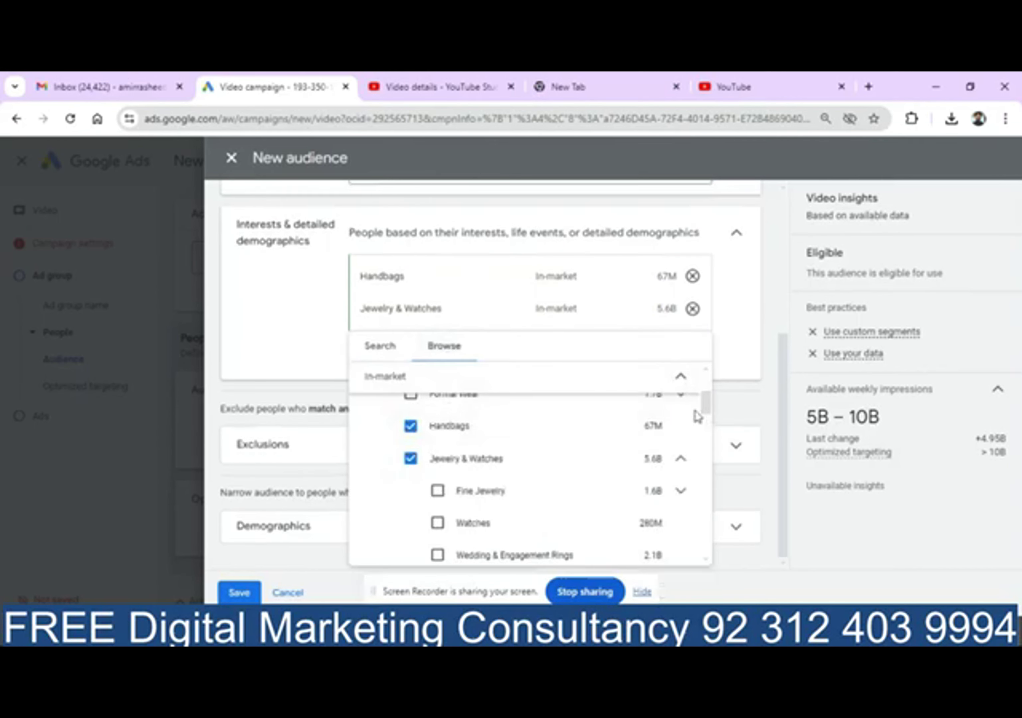
left_click(682, 378)
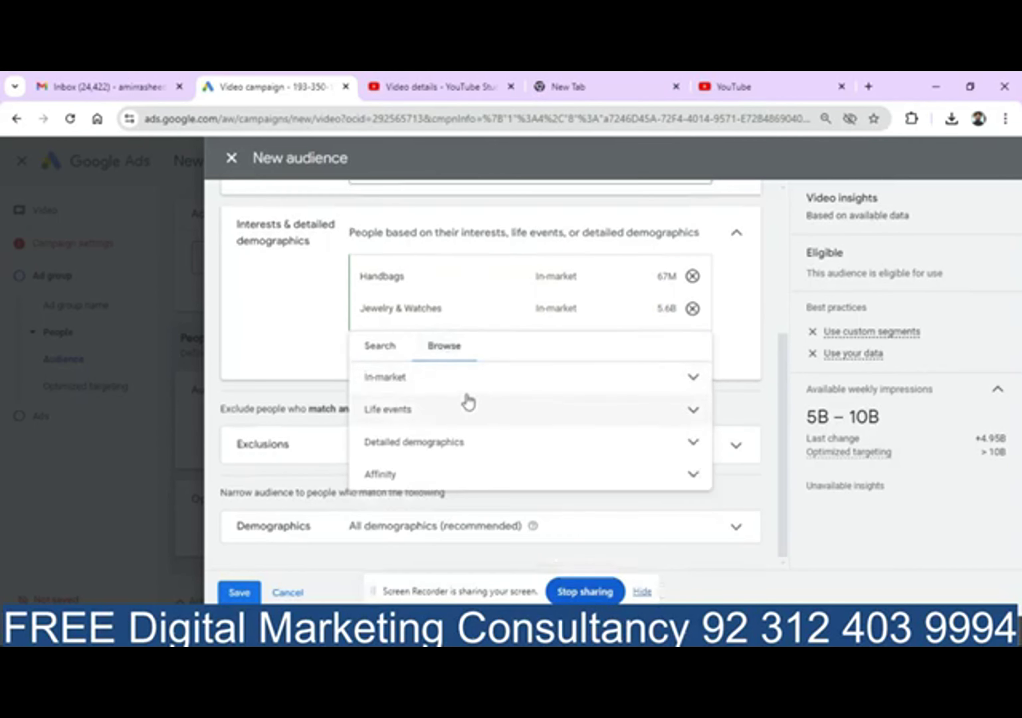
left_click(501, 423)
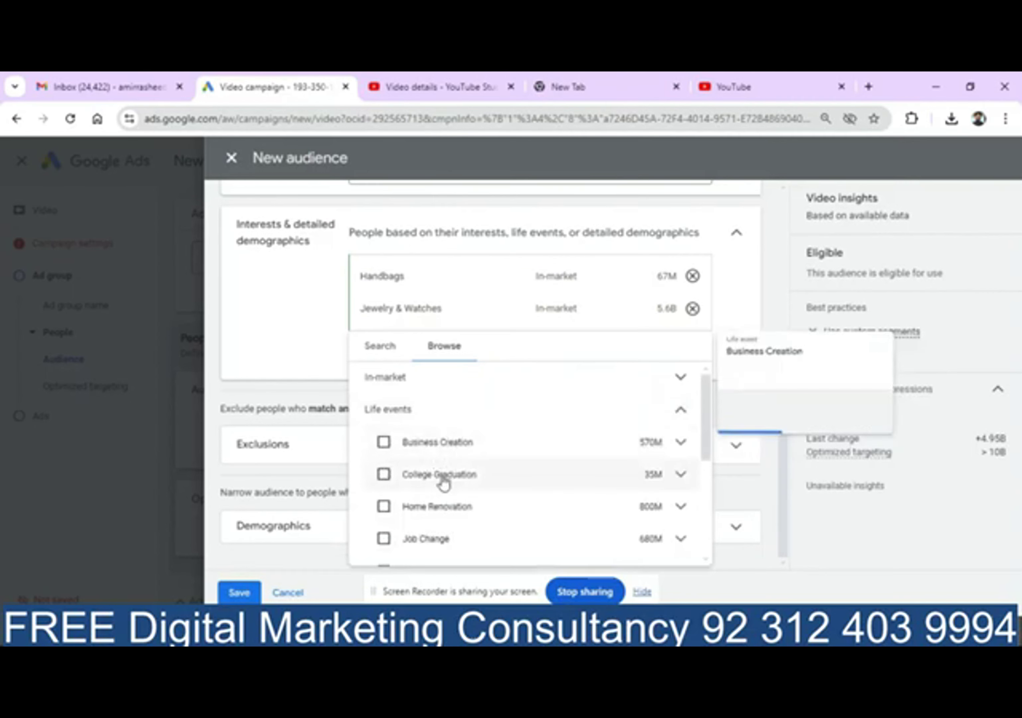
left_click(681, 411)
left_click(473, 456)
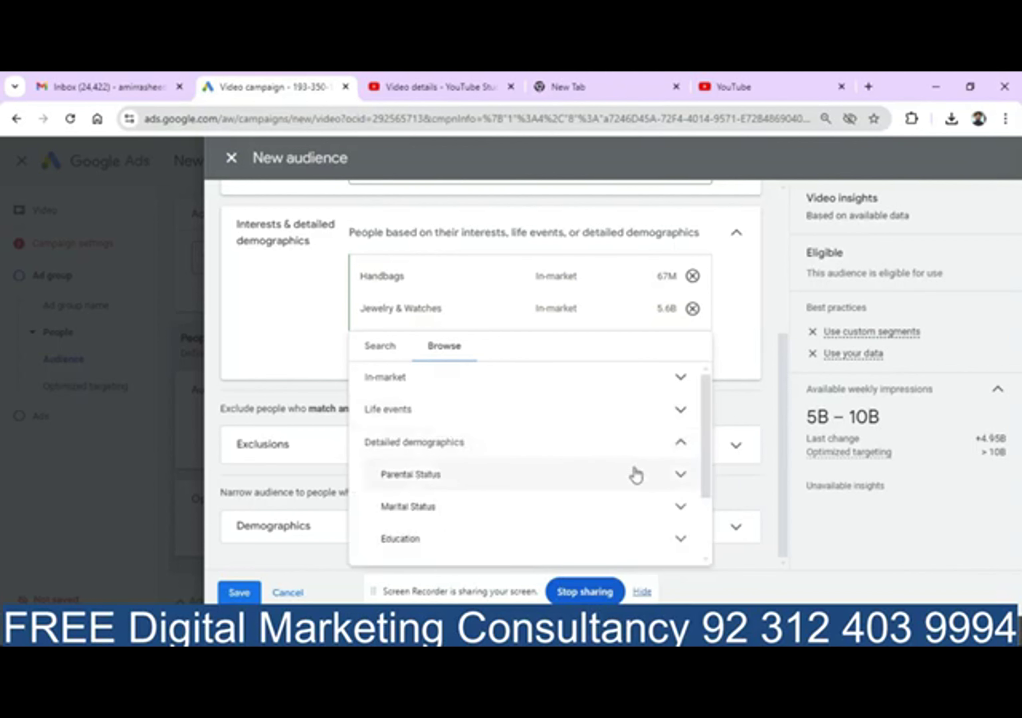
left_click(679, 477)
left_click_drag(706, 468, 715, 502)
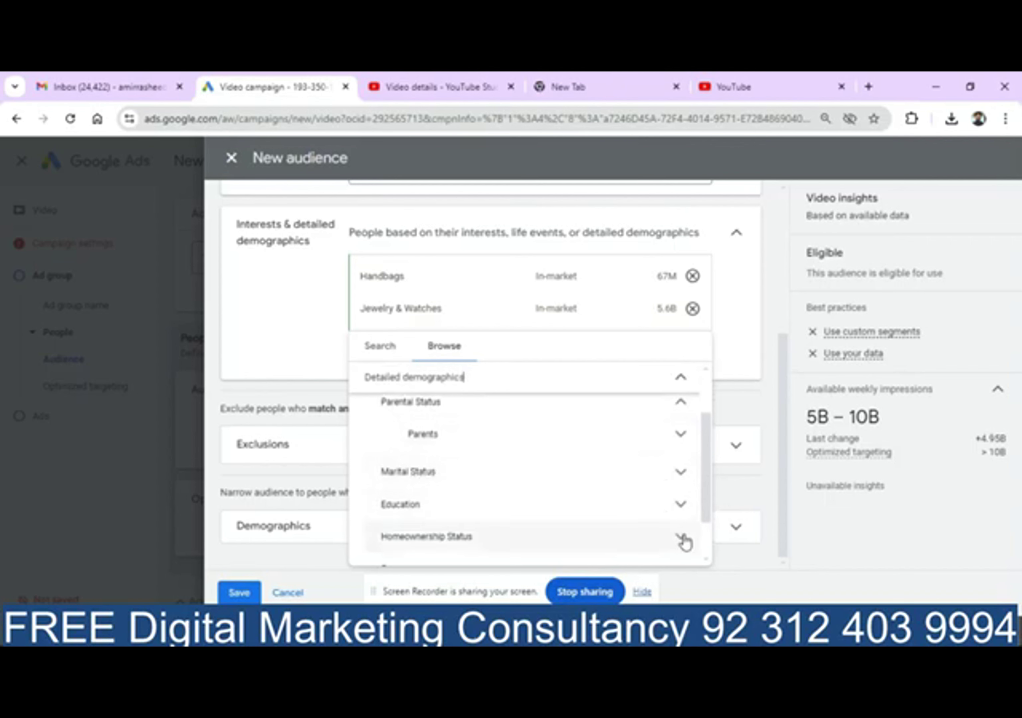
left_click_drag(708, 487, 710, 534)
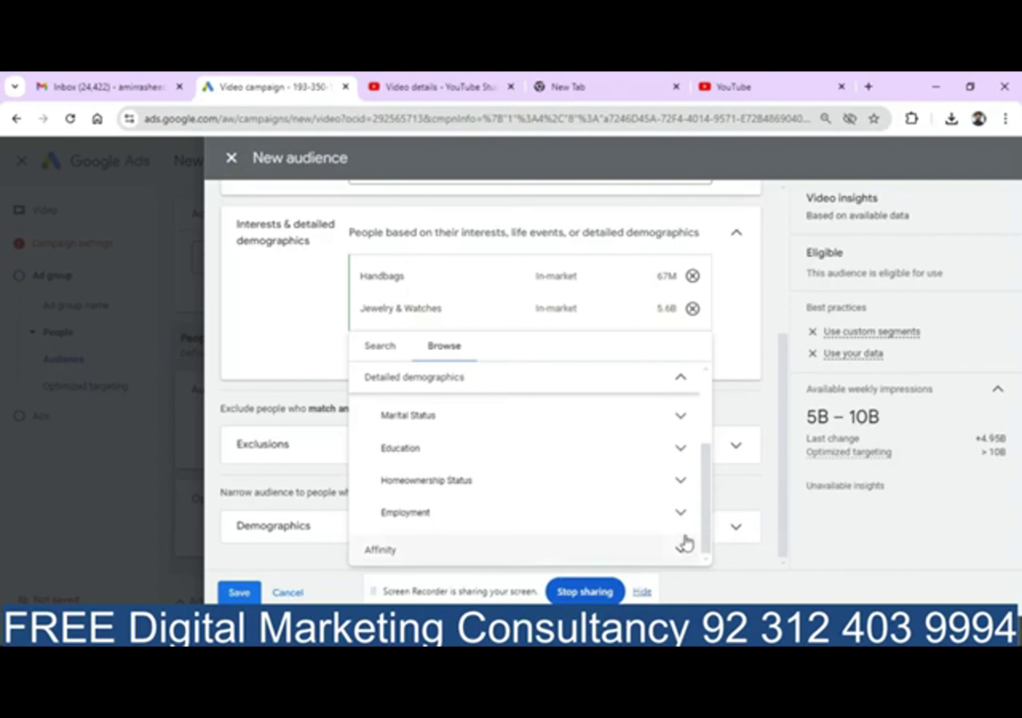
left_click(683, 386)
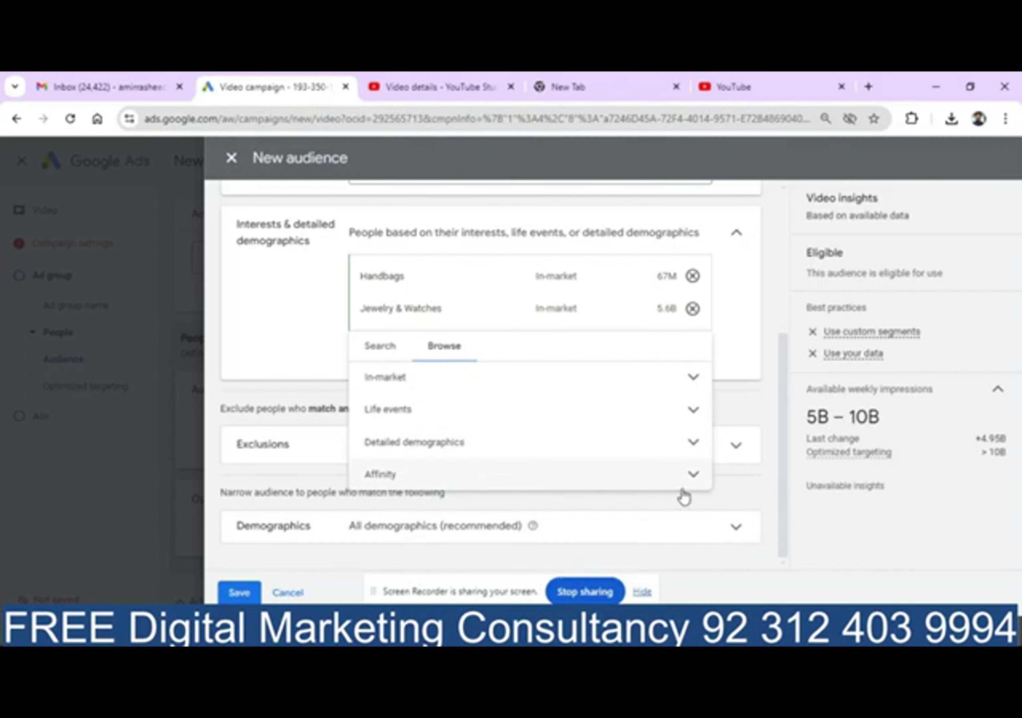
Add the Parents of Infants (0-1 years) segment from the parental status group of detailed demographics
left_click(695, 446)
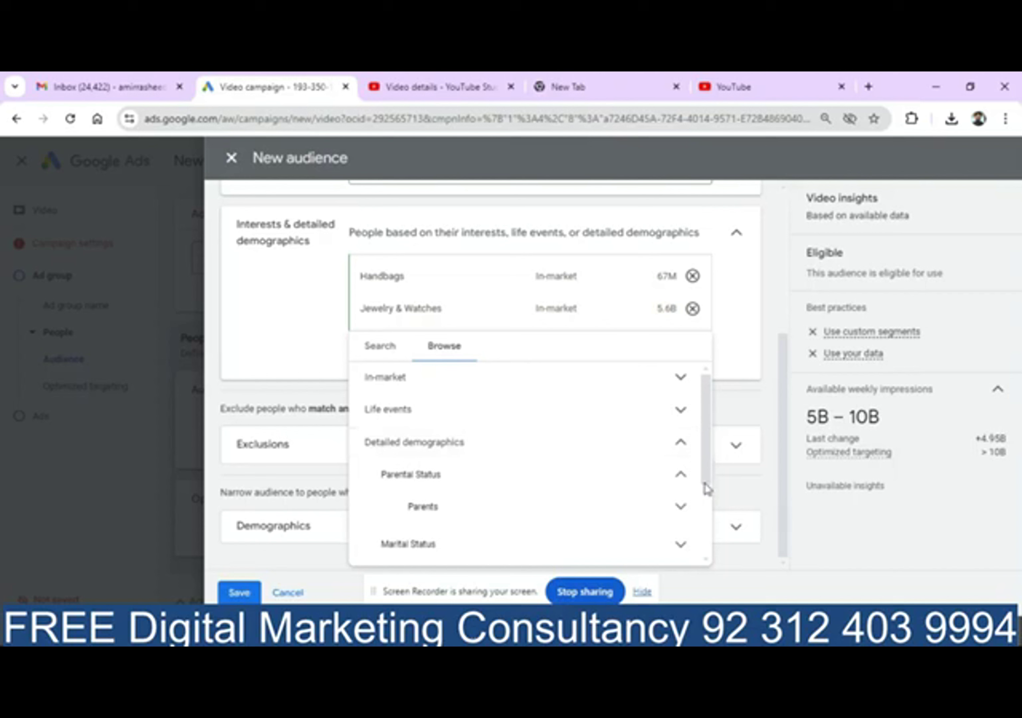
left_click(680, 507)
left_click_drag(705, 443, 715, 482)
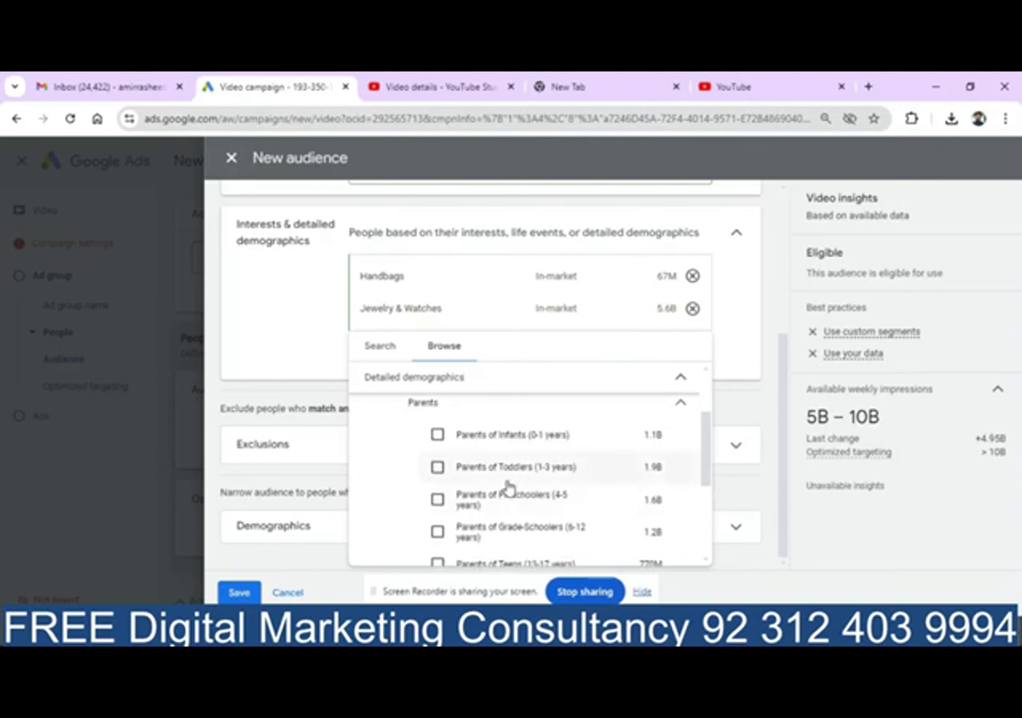
left_click(437, 439)
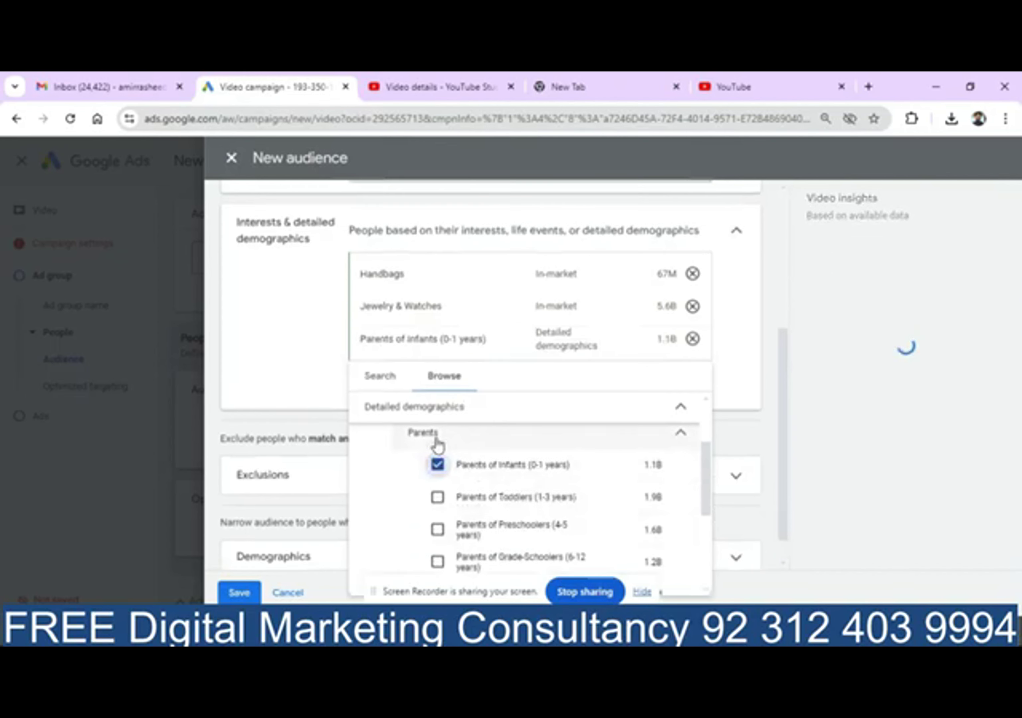
Browse the detailed demographics for the audience, including the employment group and its industry segments
left_click(306, 366)
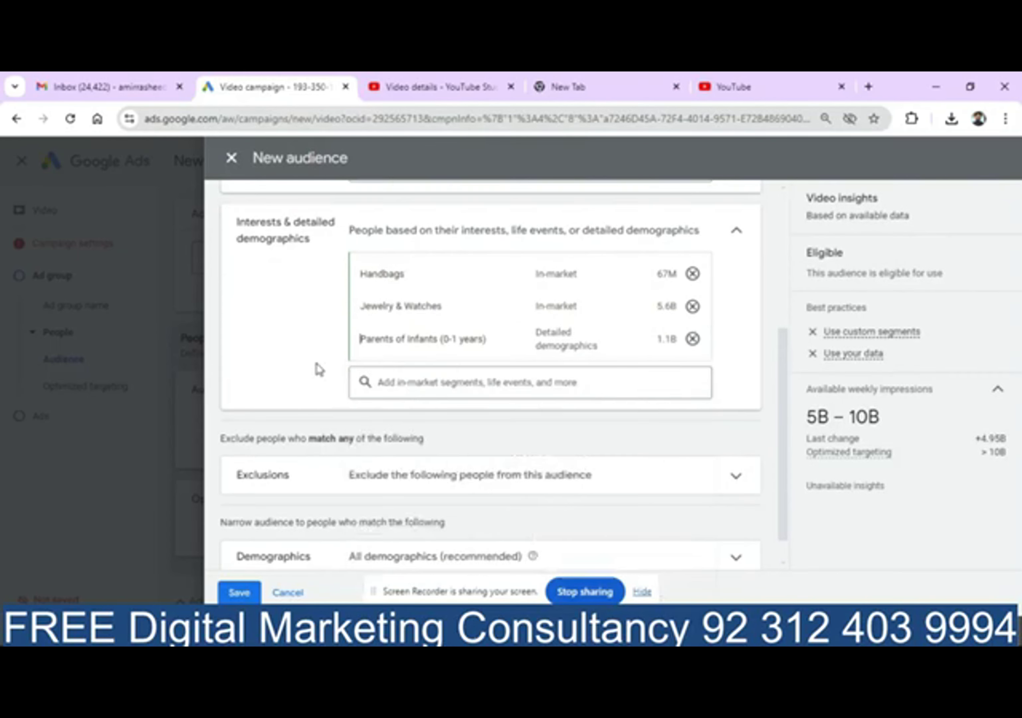
left_click(388, 382)
left_click(452, 353)
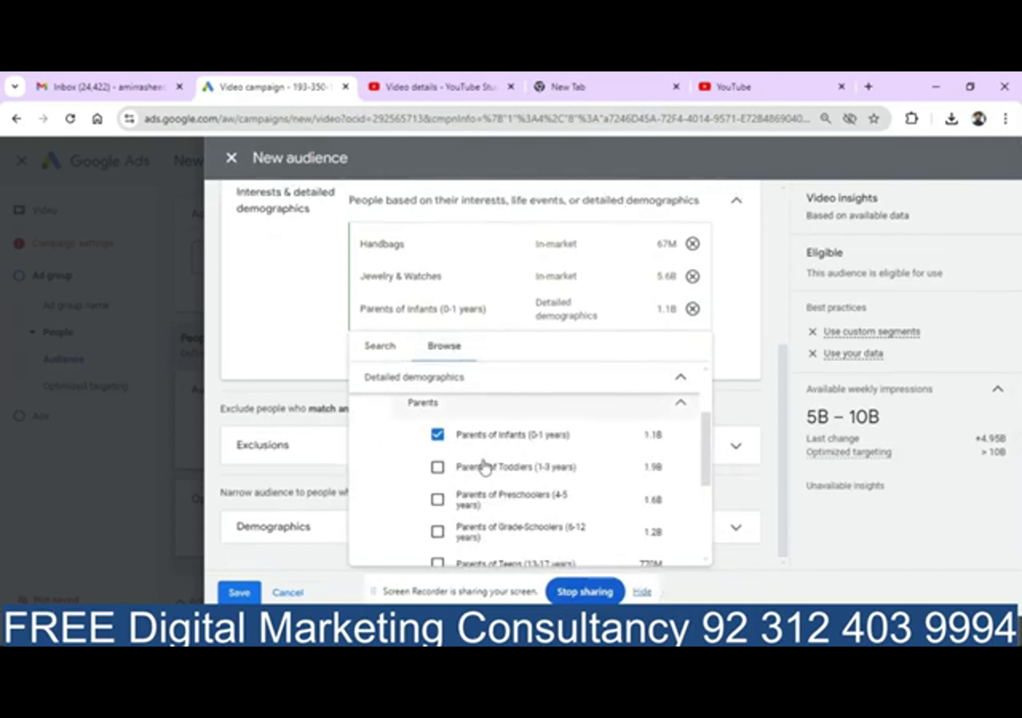
left_click(679, 405)
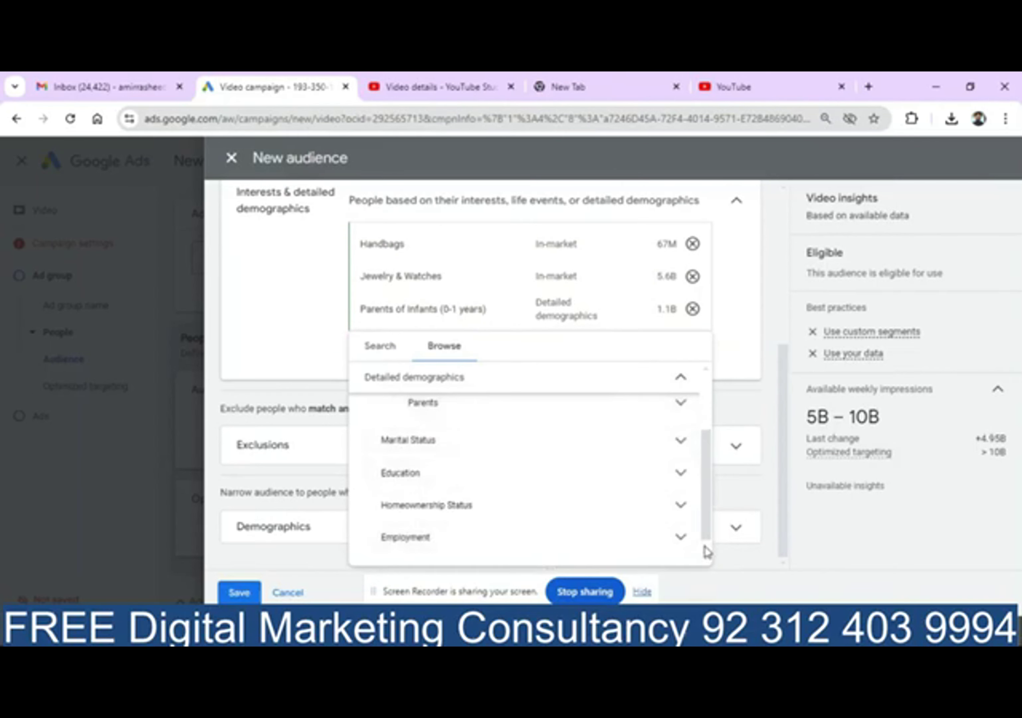
scroll(705, 547, "down", 1)
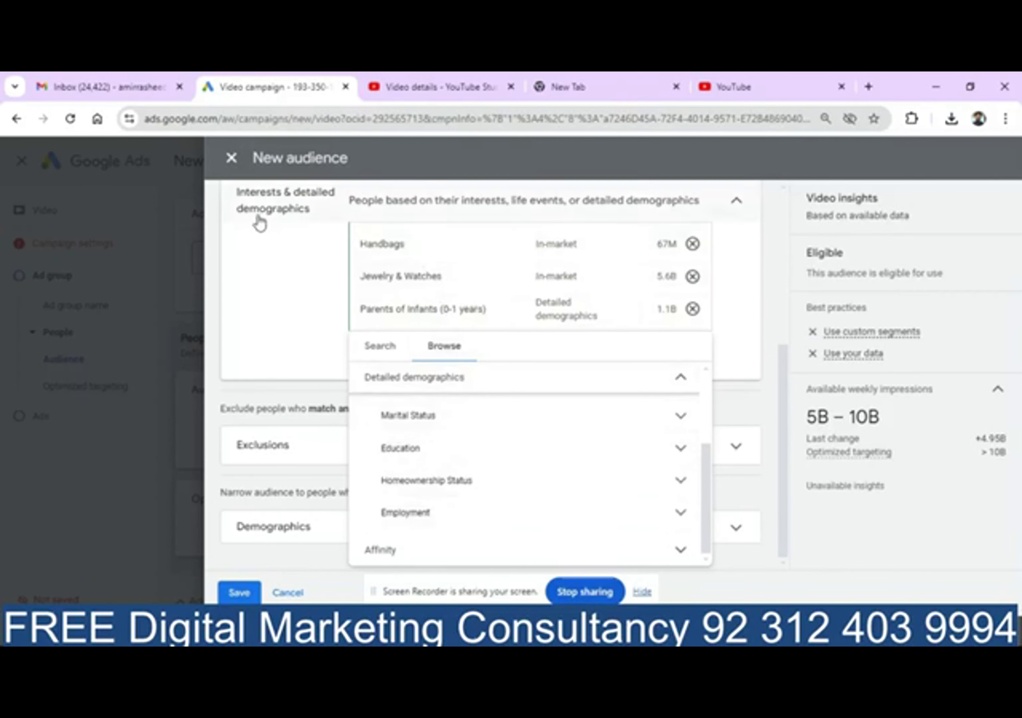
left_click(681, 520)
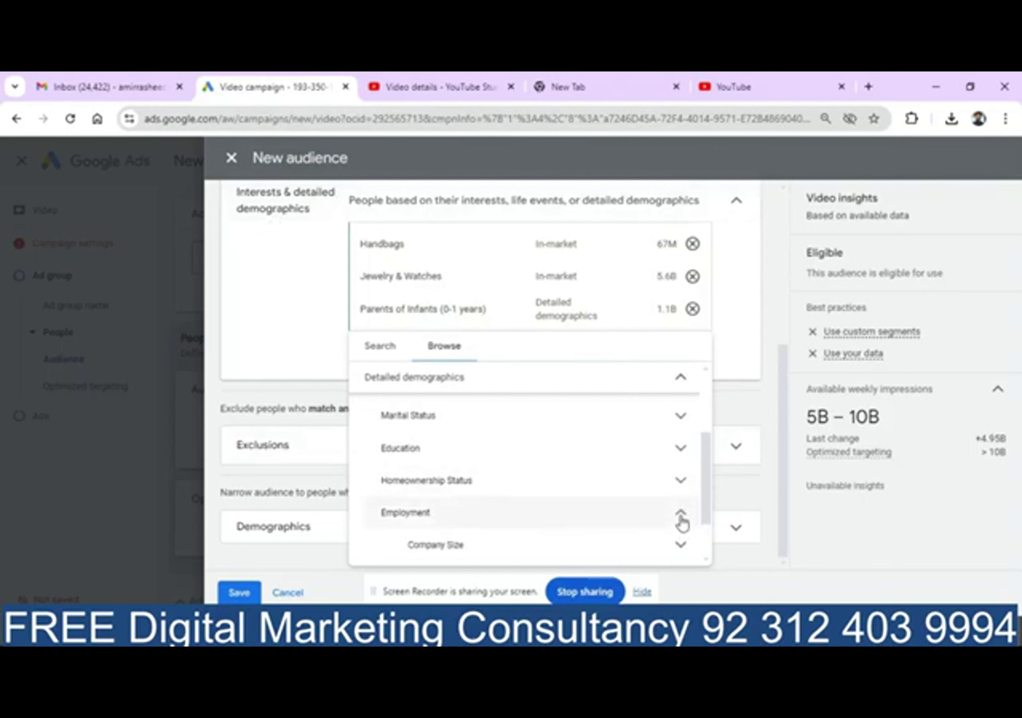
scroll(702, 508, "down", 2)
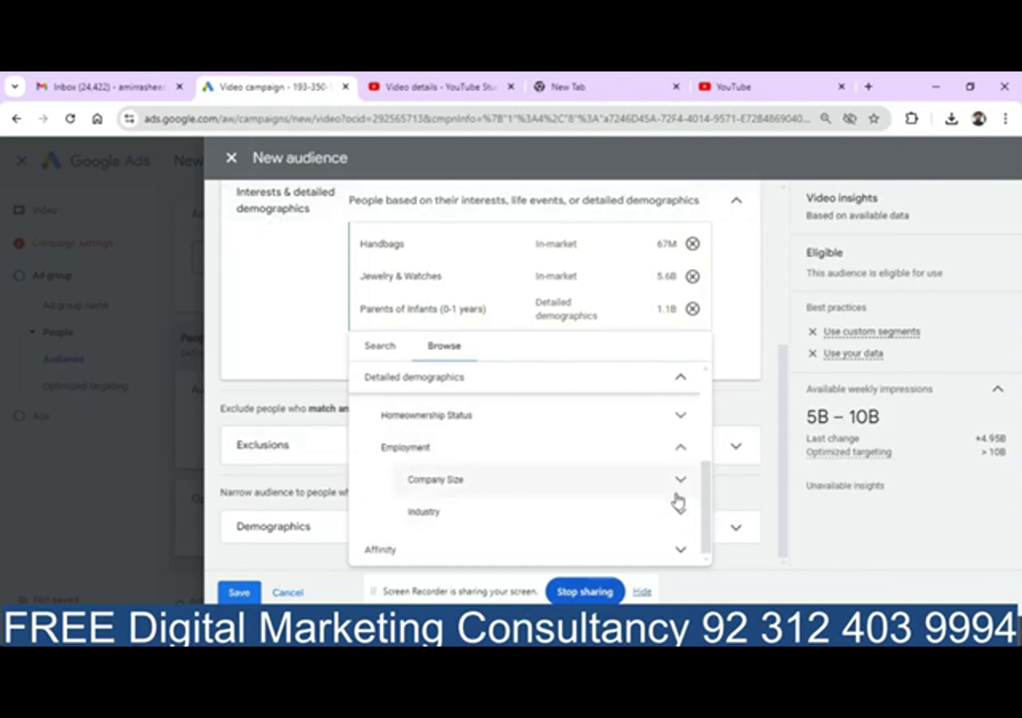
left_click(678, 514)
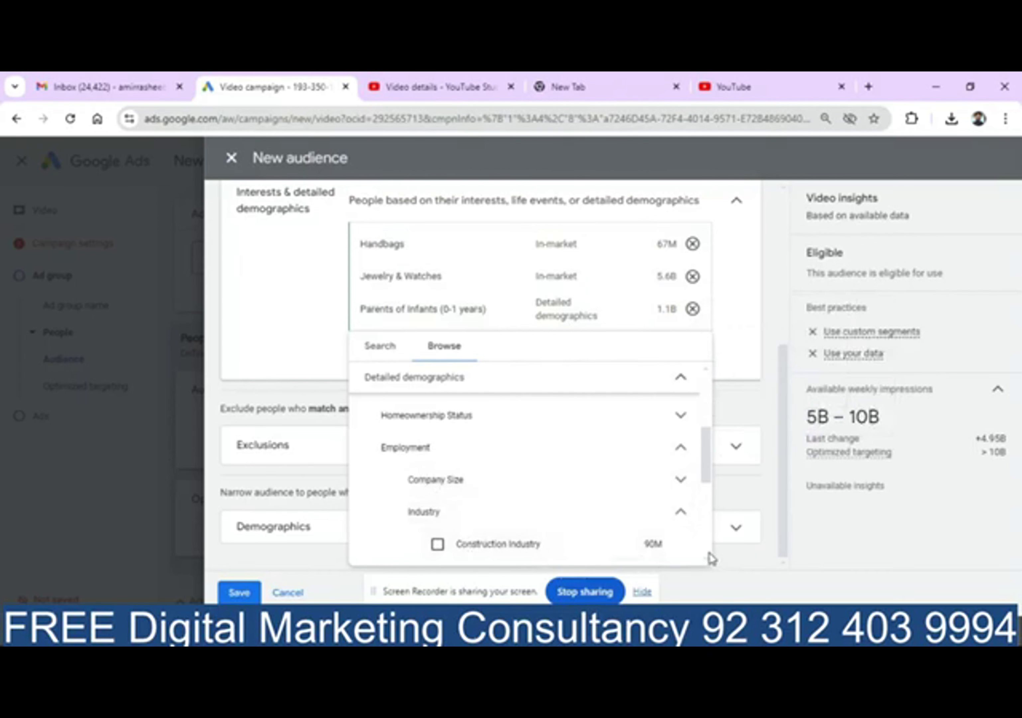
scroll(707, 554, "down", 4)
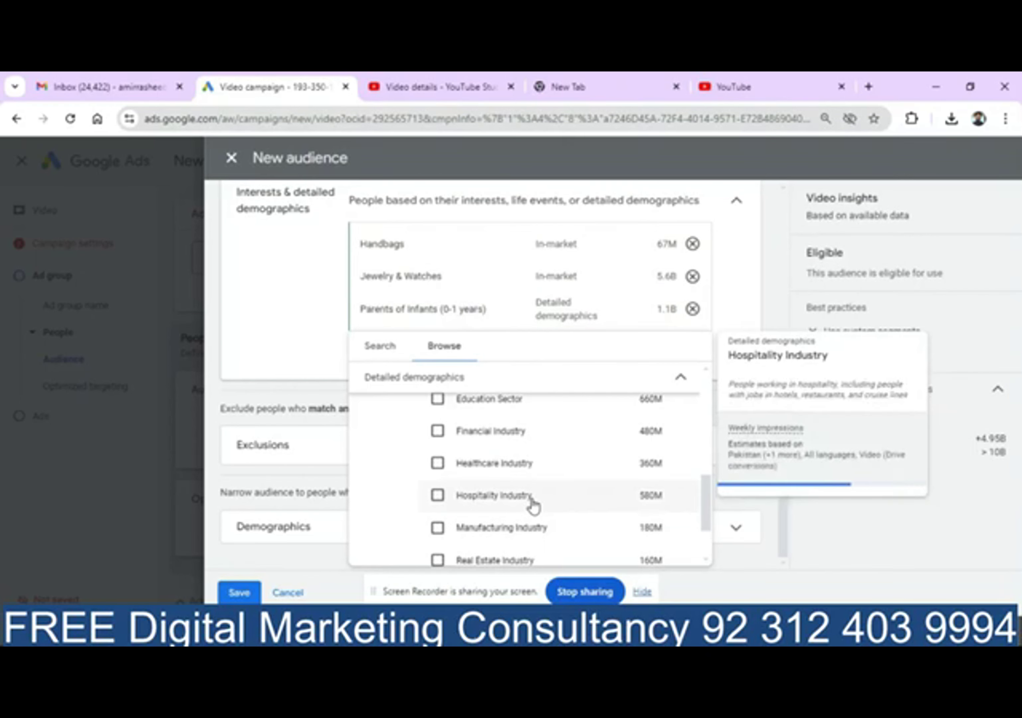
left_click(284, 292)
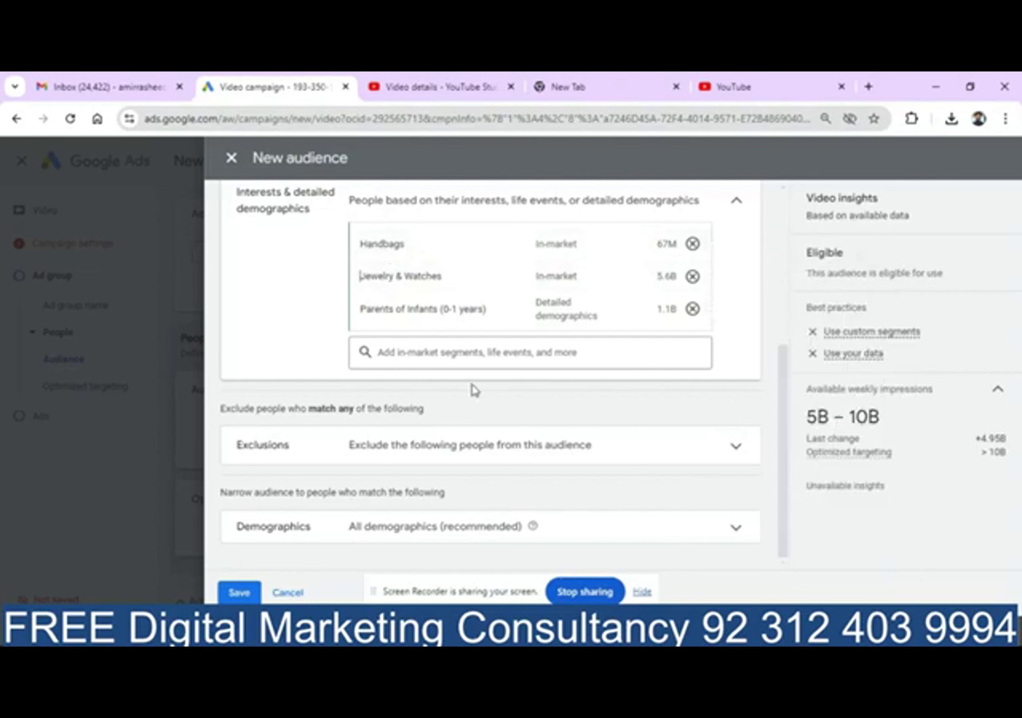
Look into the affinity category of the audience segments and close the segment picker without adding anything
left_click(387, 349)
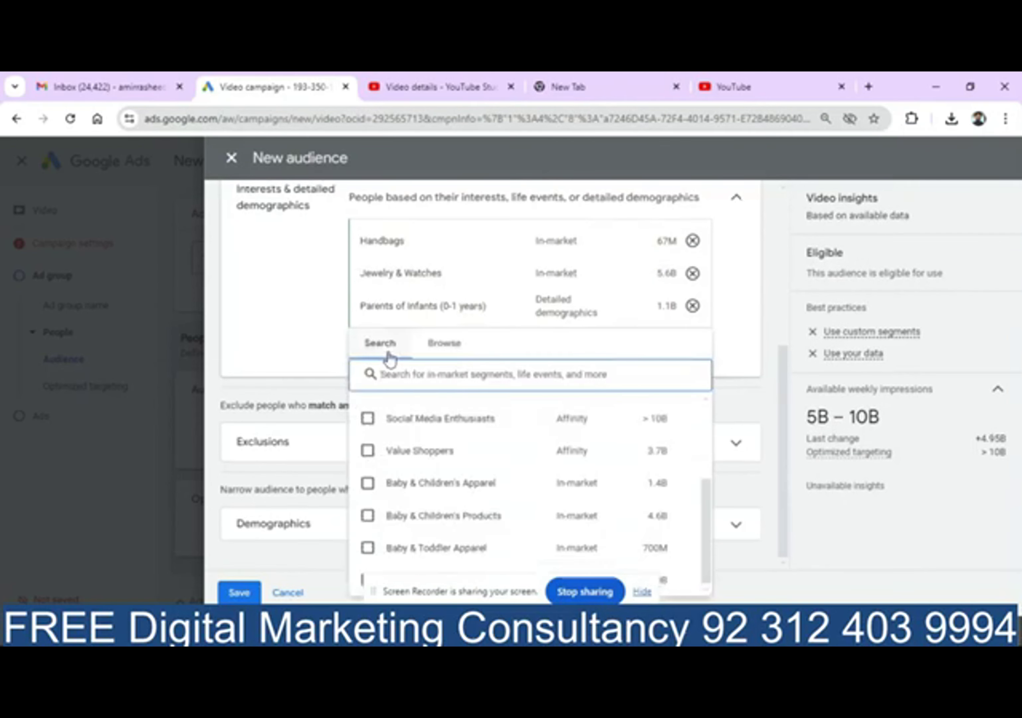
left_click(459, 352)
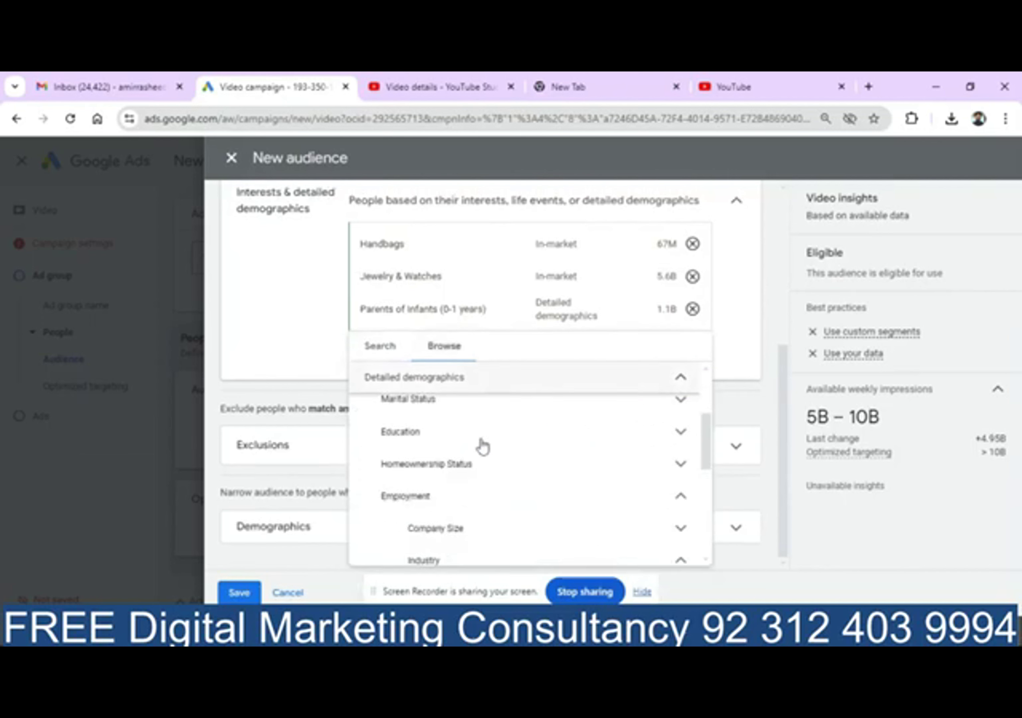
left_click(681, 382)
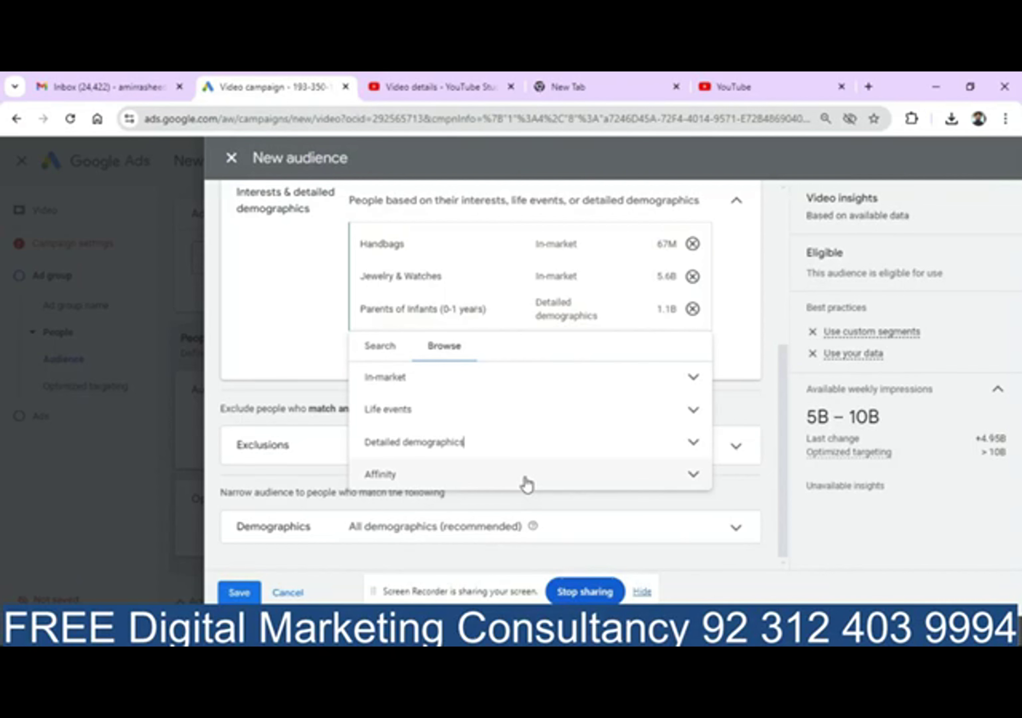
left_click(526, 481)
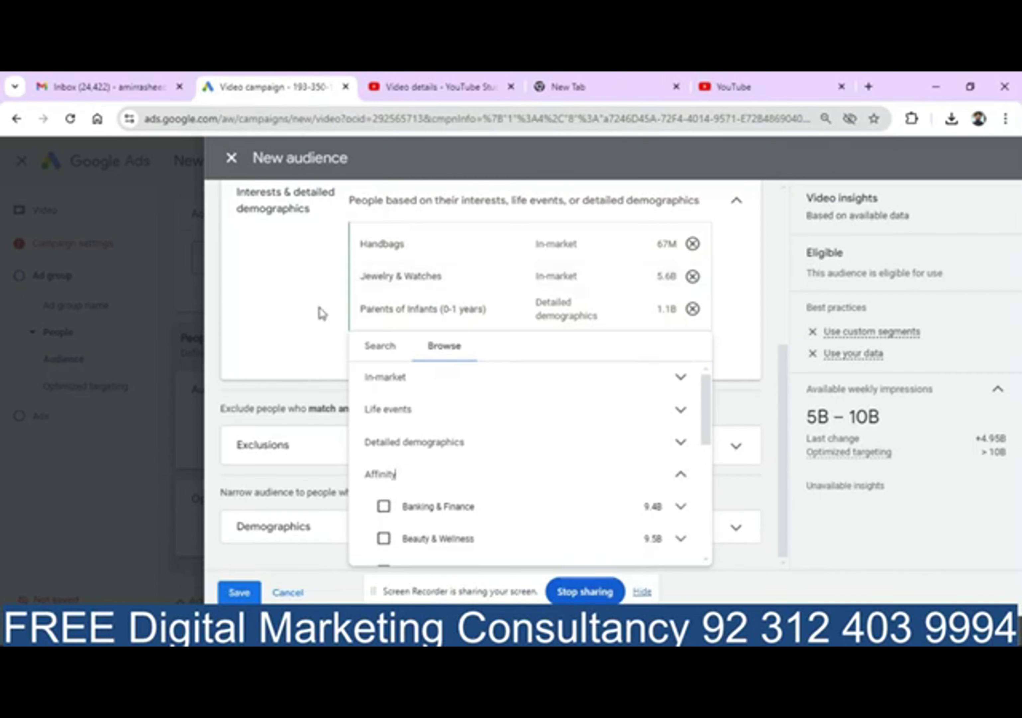
left_click(685, 477)
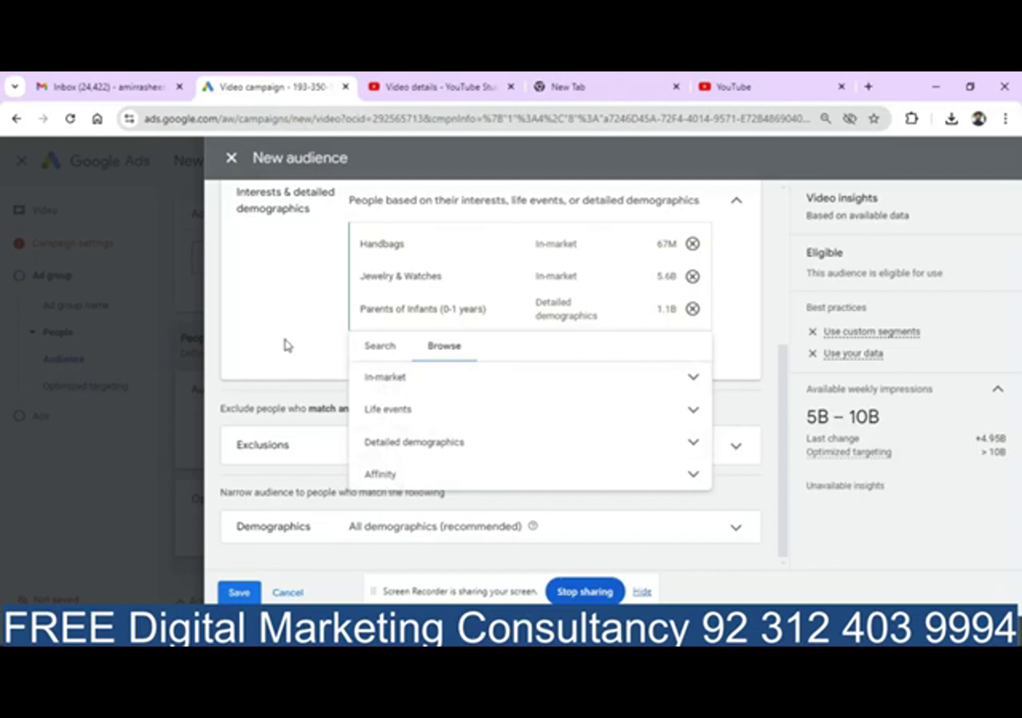
left_click(289, 347)
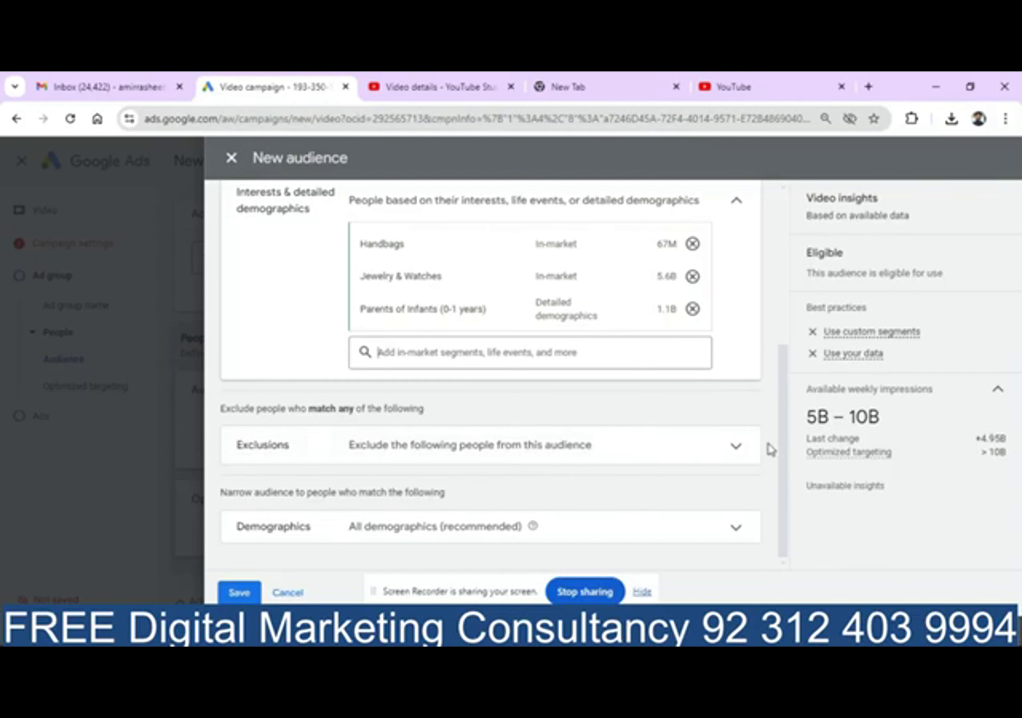
Narrow the new audience's gender demographics to Female only, excluding Male and Unknown
left_click(737, 529)
scroll(791, 412, "down", 5)
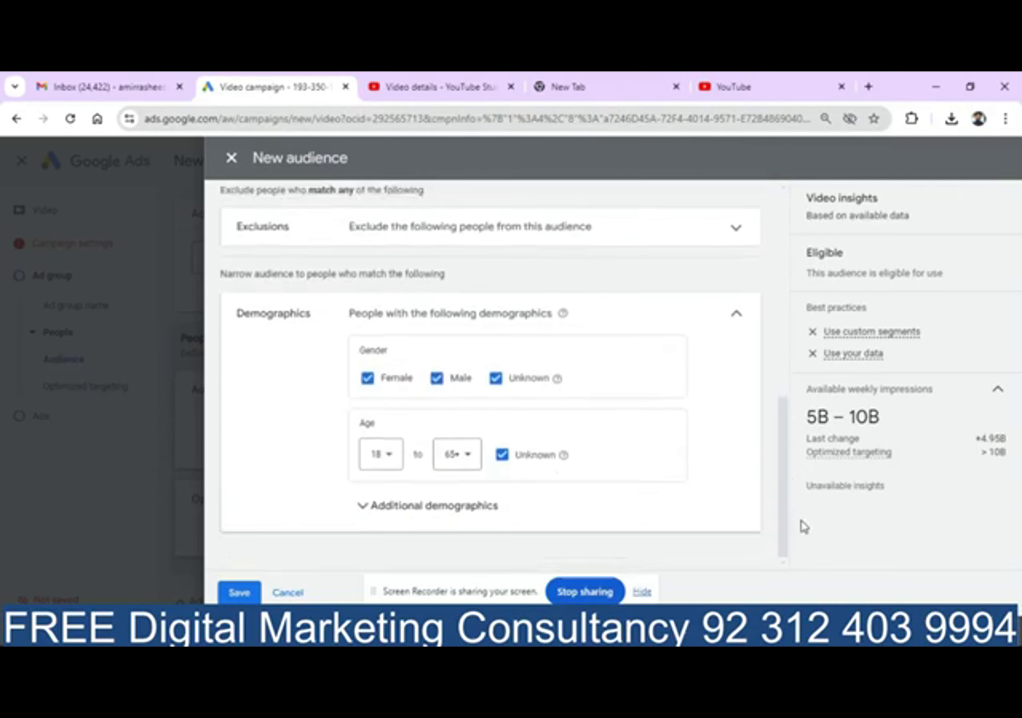
left_click(496, 377)
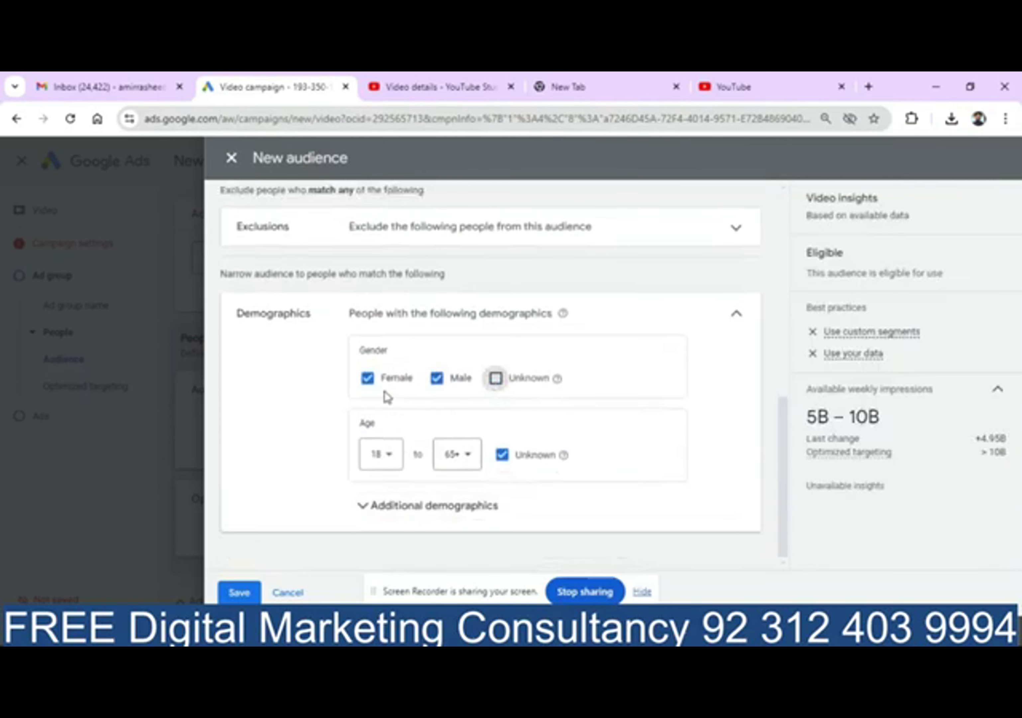
left_click(437, 378)
Restrict the new audience's age range to 35 to 44 and exclude people of unknown age
left_click(457, 465)
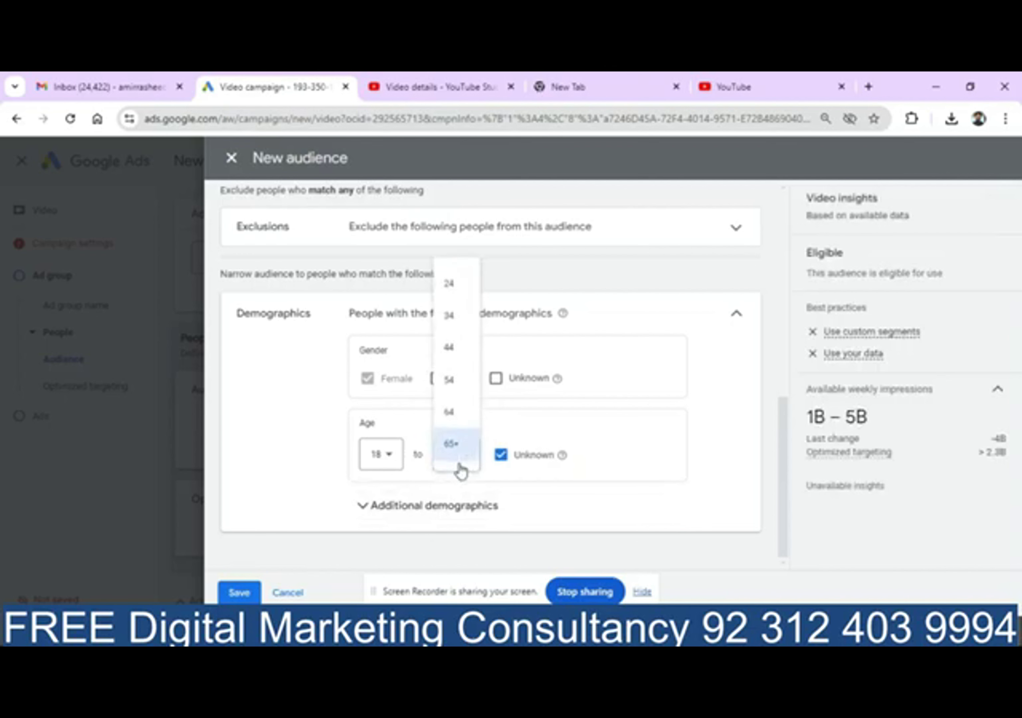
left_click(462, 318)
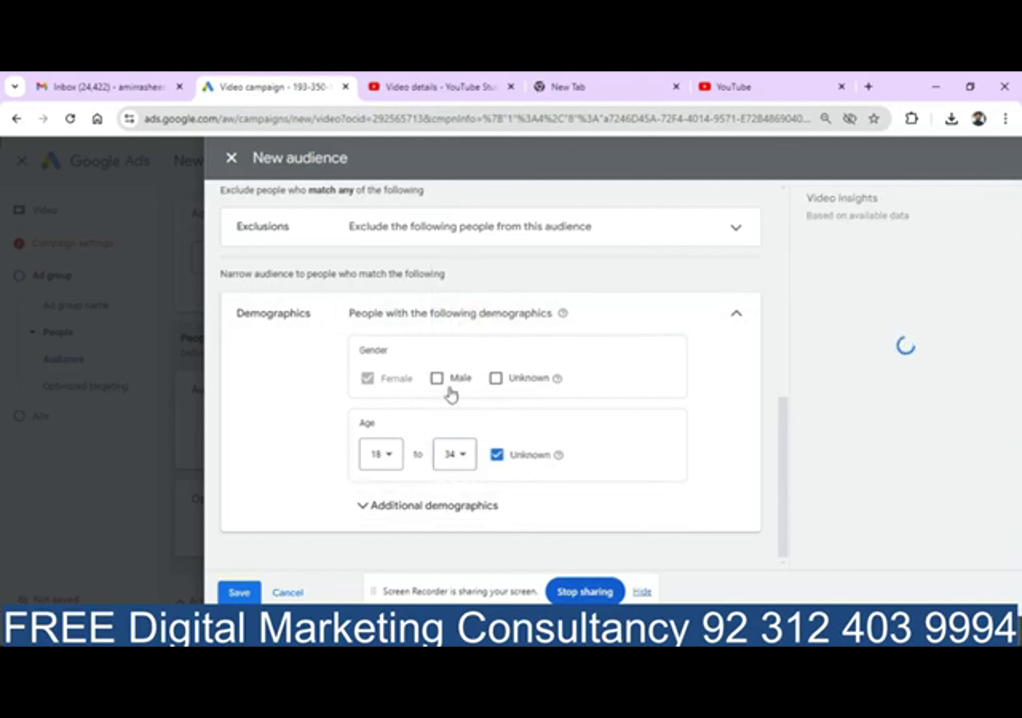
left_click(496, 457)
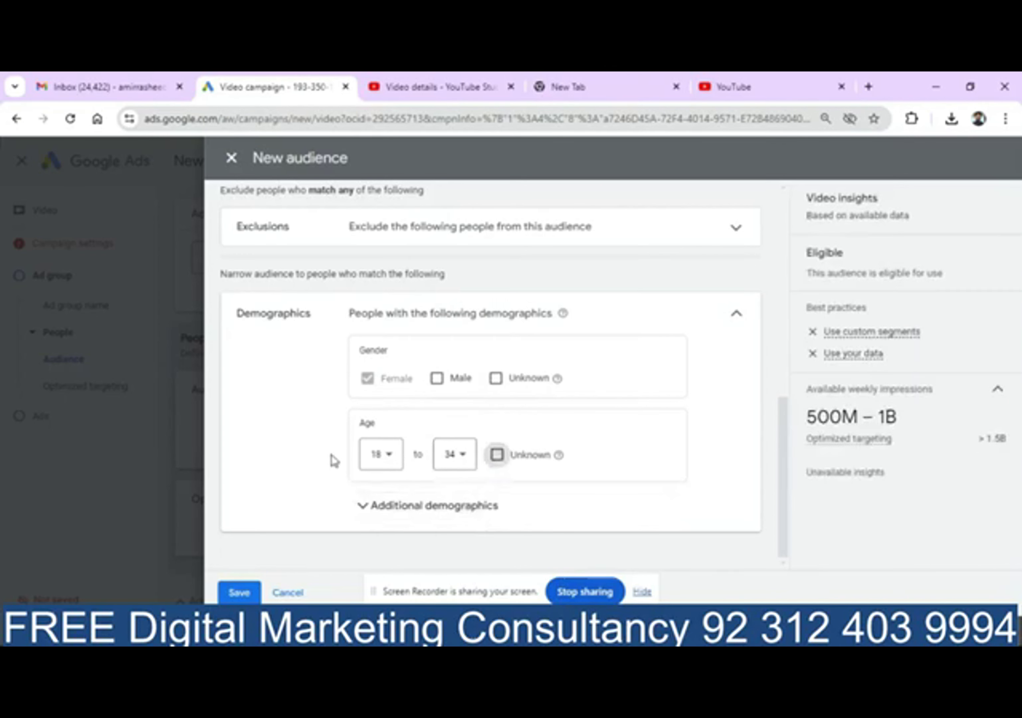
left_click(462, 459)
left_click(284, 439)
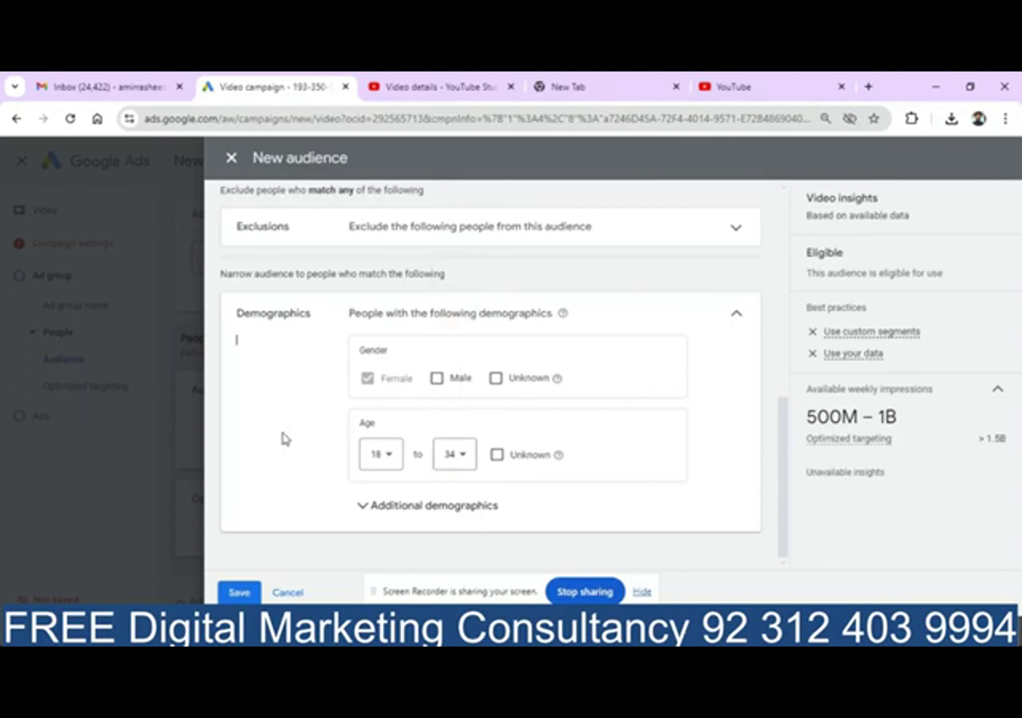
left_click(394, 463)
left_click(387, 358)
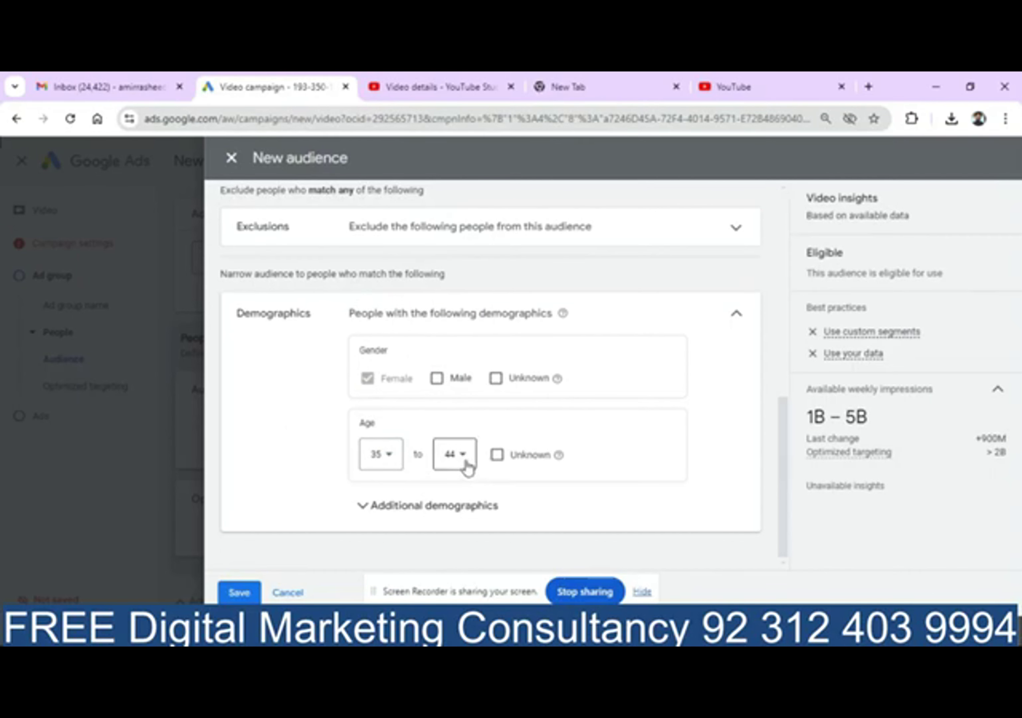
Check the additional demographics options, discard the new audience, and leave the audience selection without choosing an existing one
left_click(429, 512)
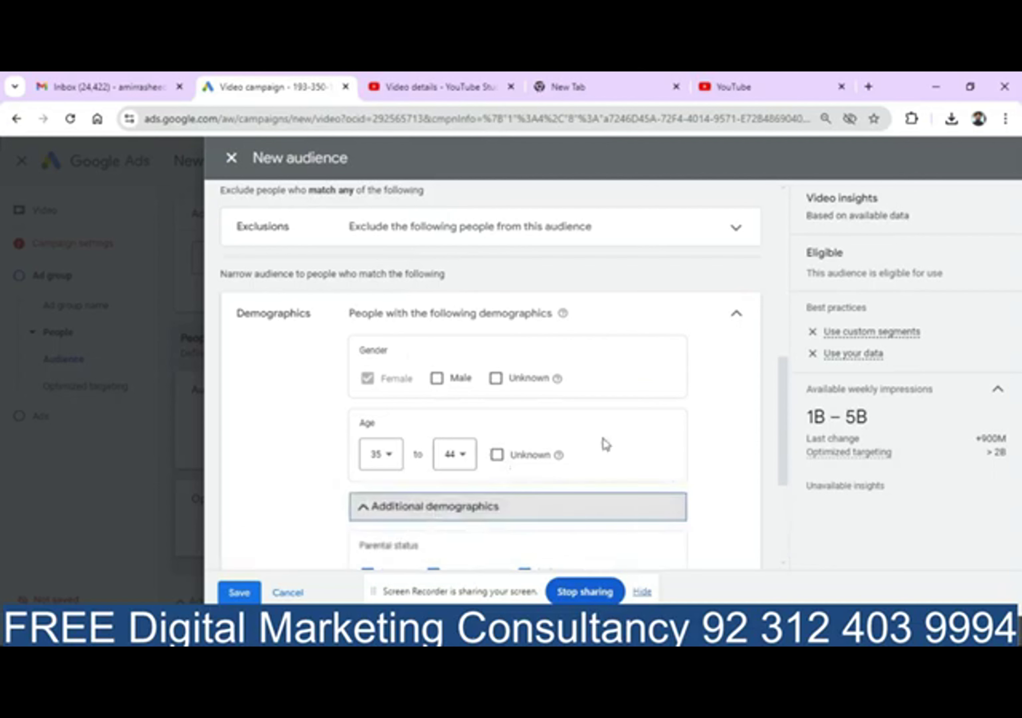
left_click_drag(783, 450, 723, 526)
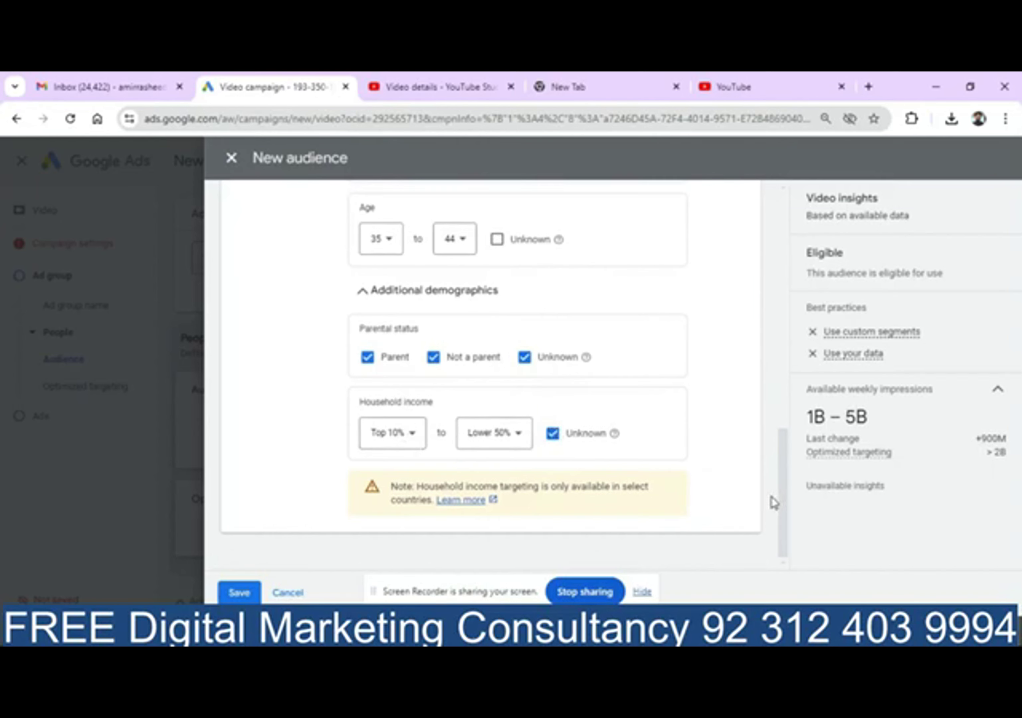
left_click(287, 593)
left_click(624, 419)
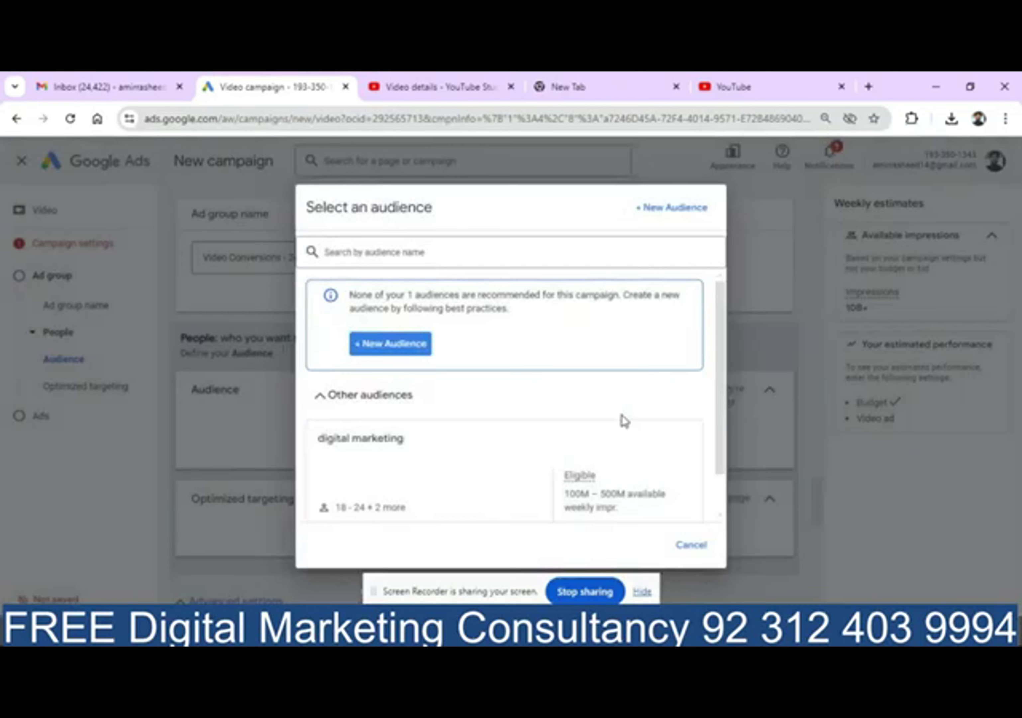
left_click(691, 545)
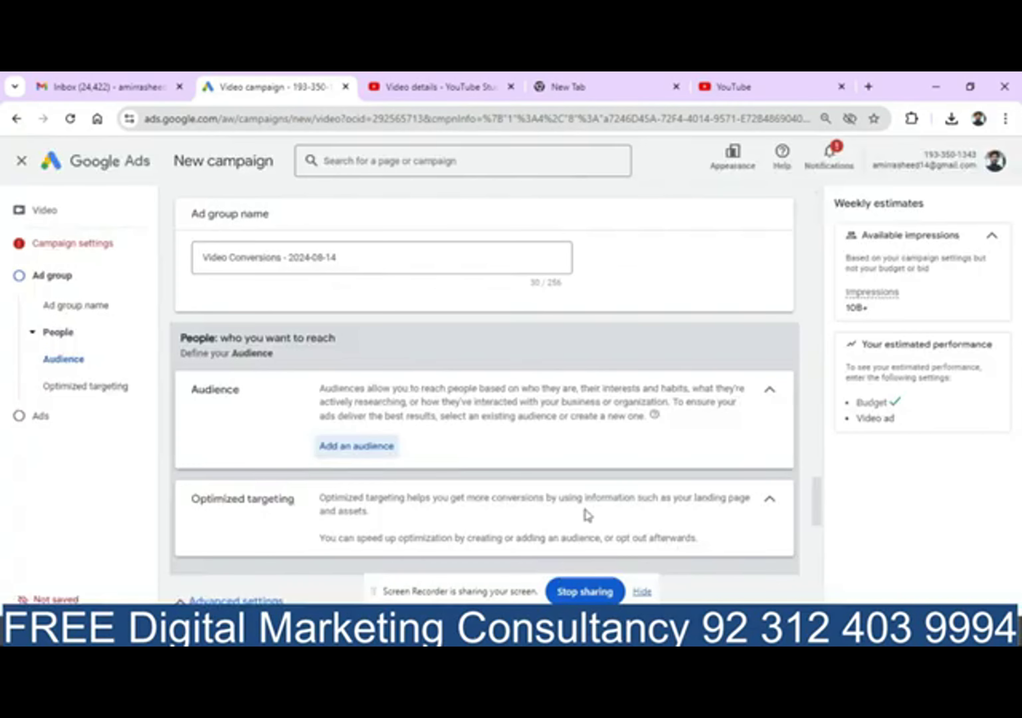
Copy the link of the Digital Marketing Training for Sales Person video from YouTube Studio and add it as the Google Ads campaign's ad video
left_click_drag(818, 523, 830, 561)
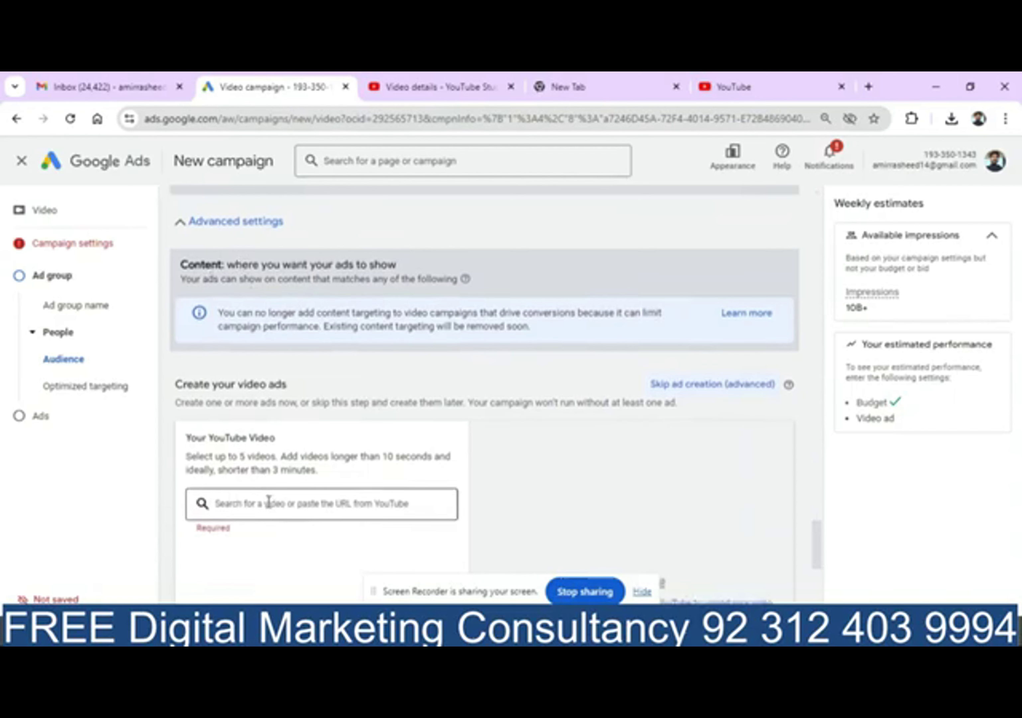
left_click(728, 90)
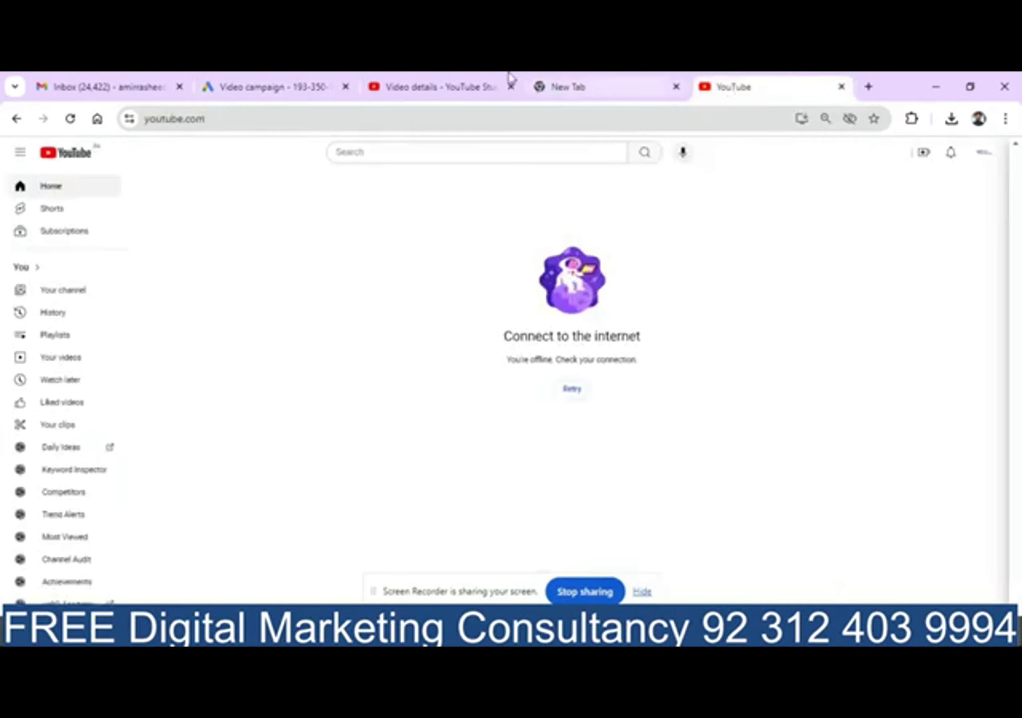
left_click(423, 88)
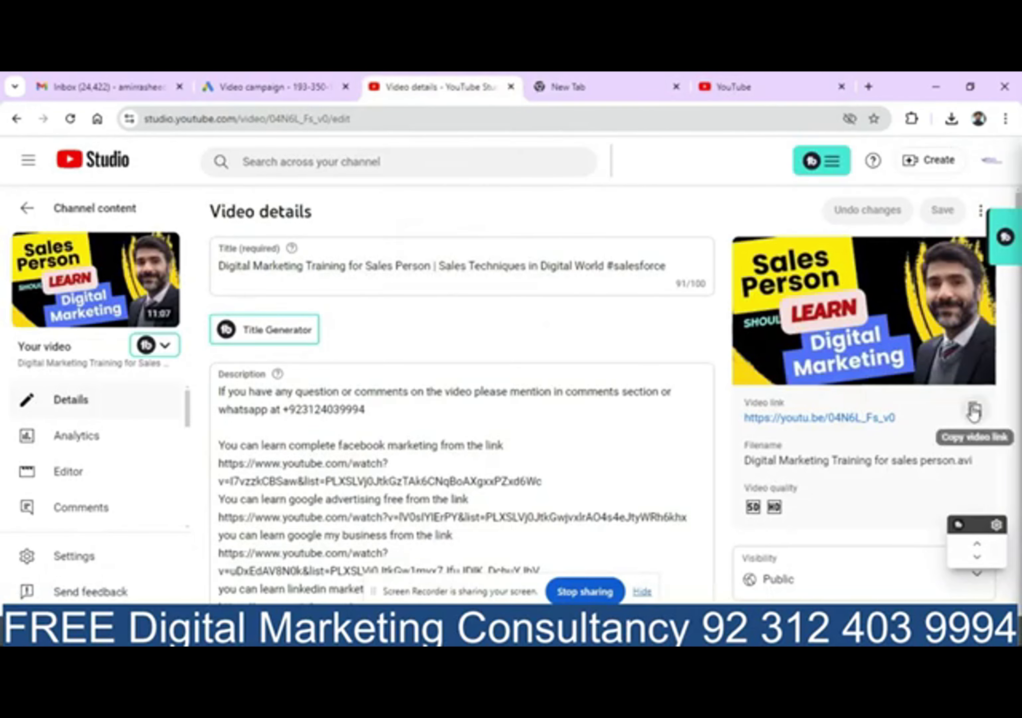
left_click(725, 86)
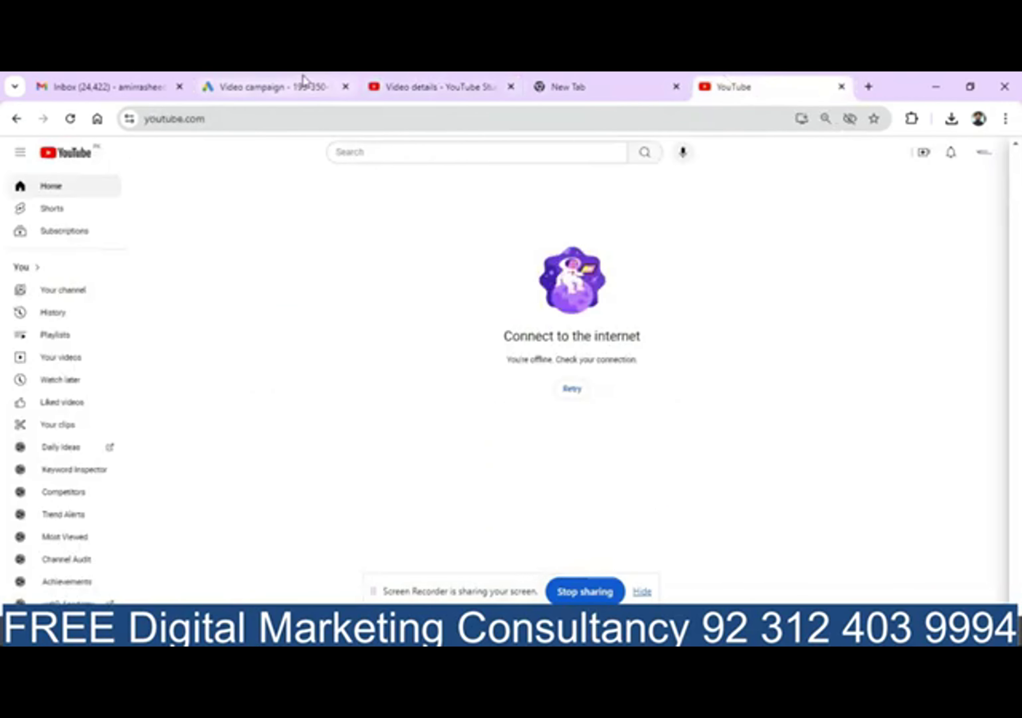
left_click(305, 86)
left_click(318, 501)
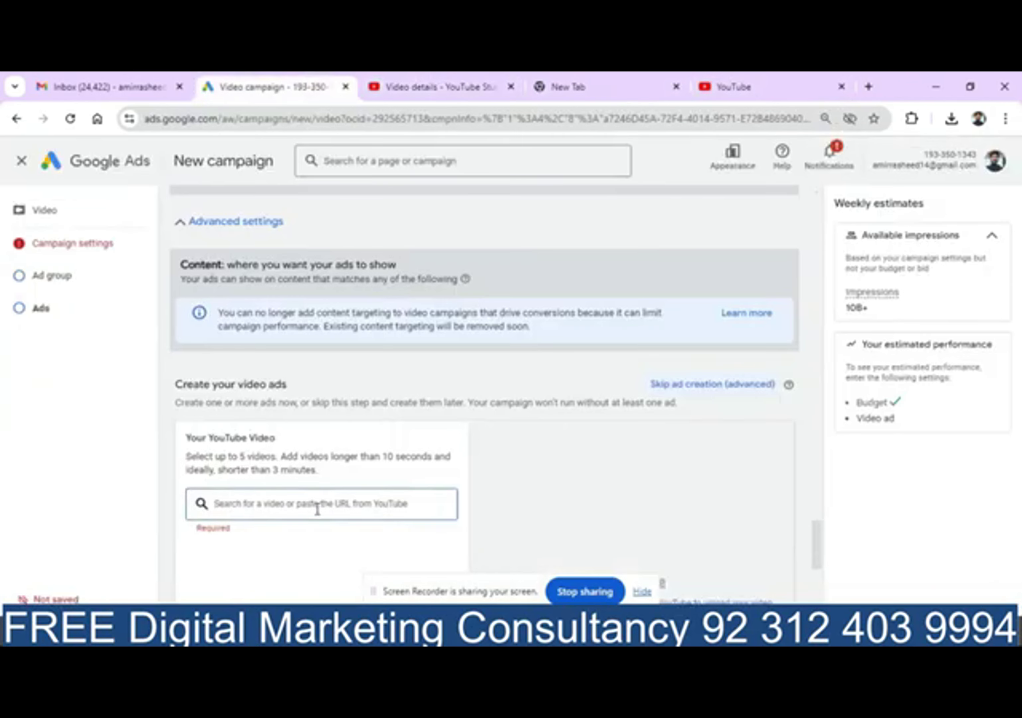
key("ctrl+v")
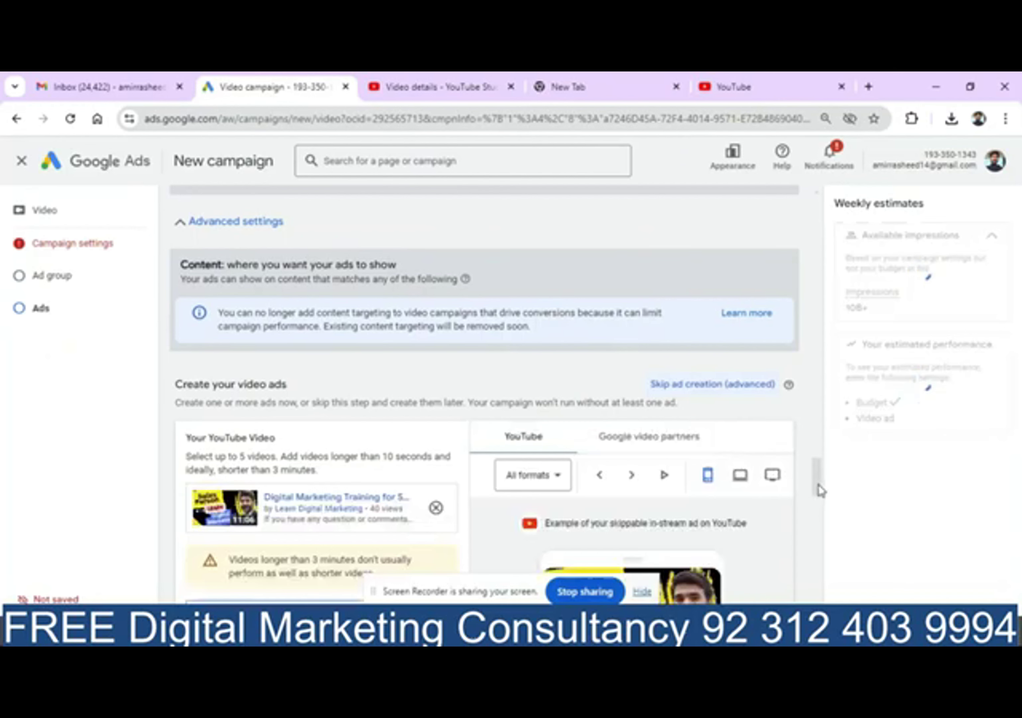
Examine the responsive video ad's final URL, display URL, call-to-action choices, headline and long headline fields alongside the ad preview
left_click_drag(818, 488, 820, 506)
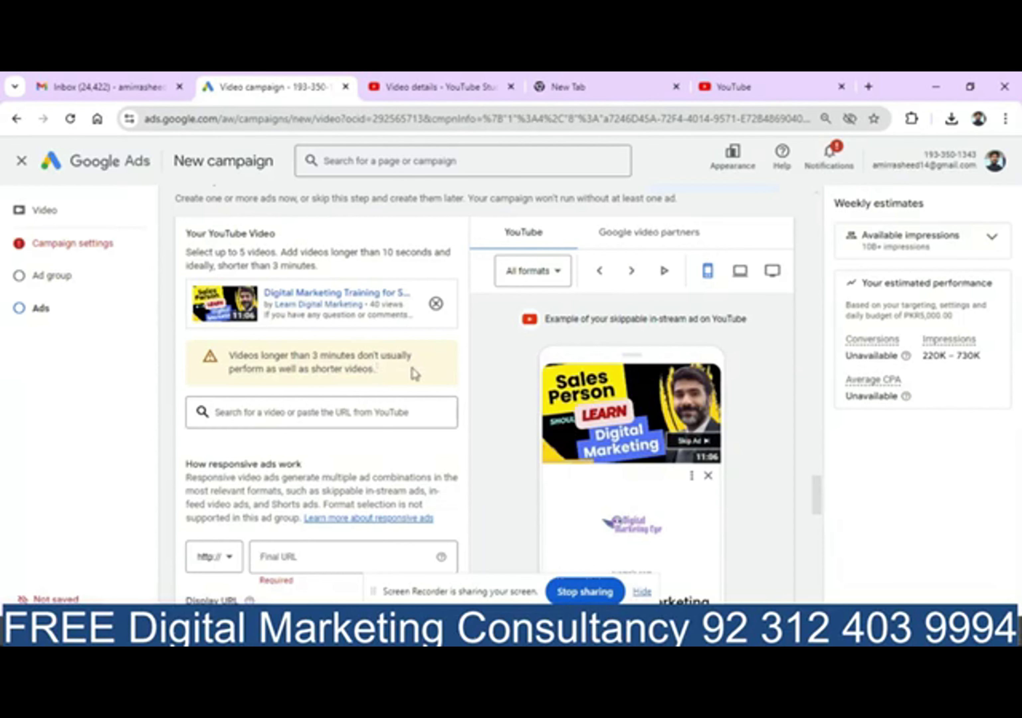
left_click_drag(816, 491, 816, 507)
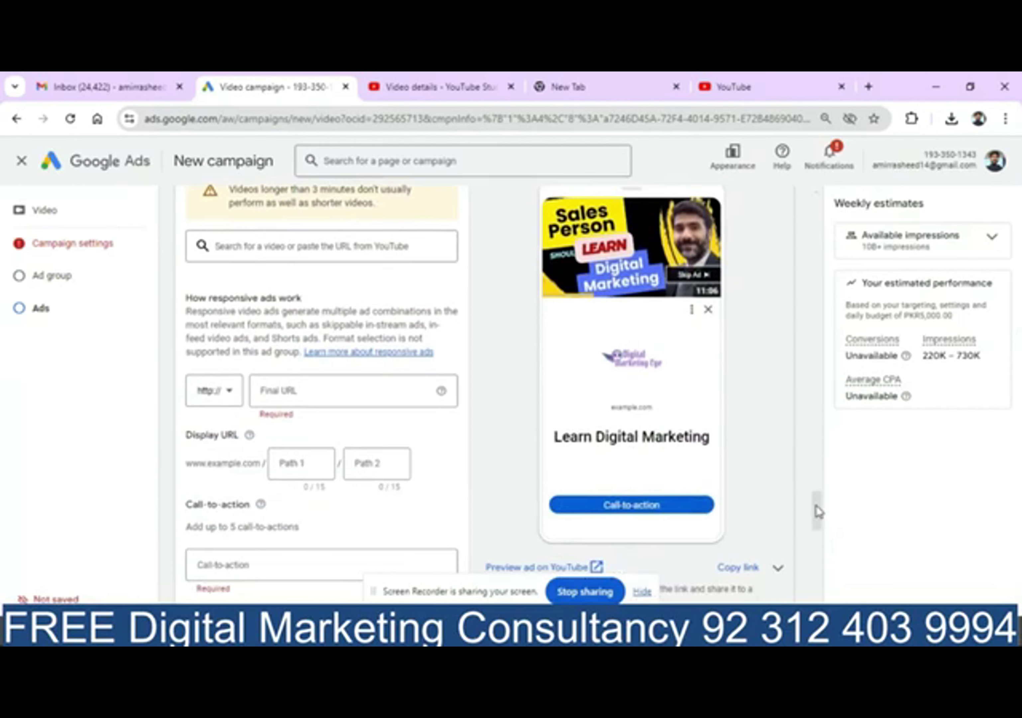
left_click(356, 390)
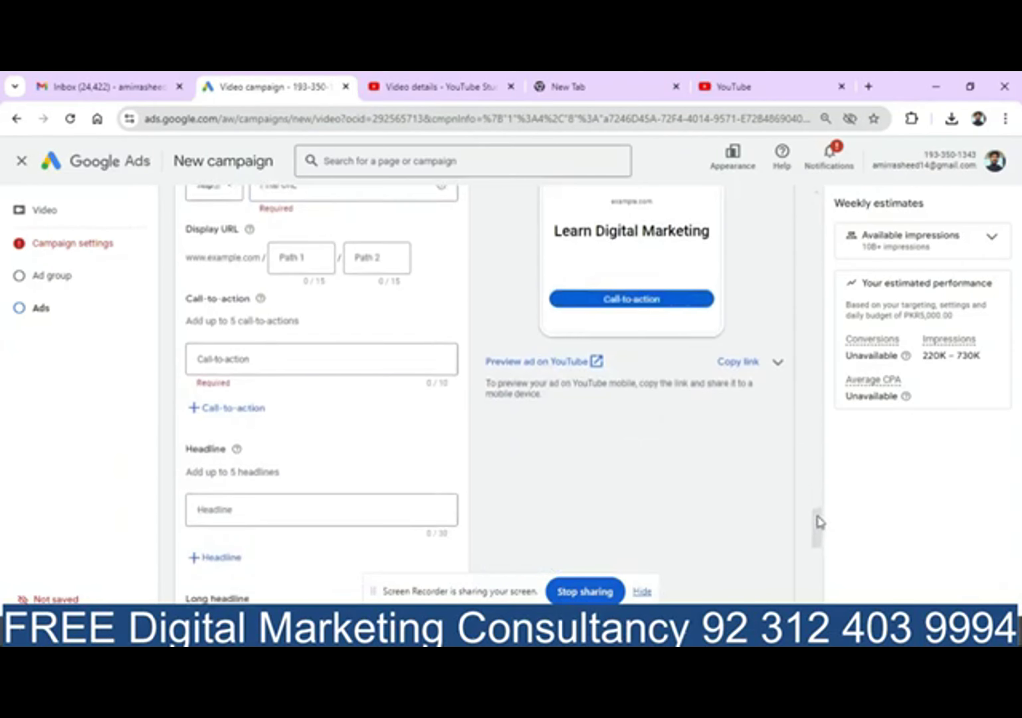
left_click_drag(814, 500, 817, 520)
left_click(305, 356)
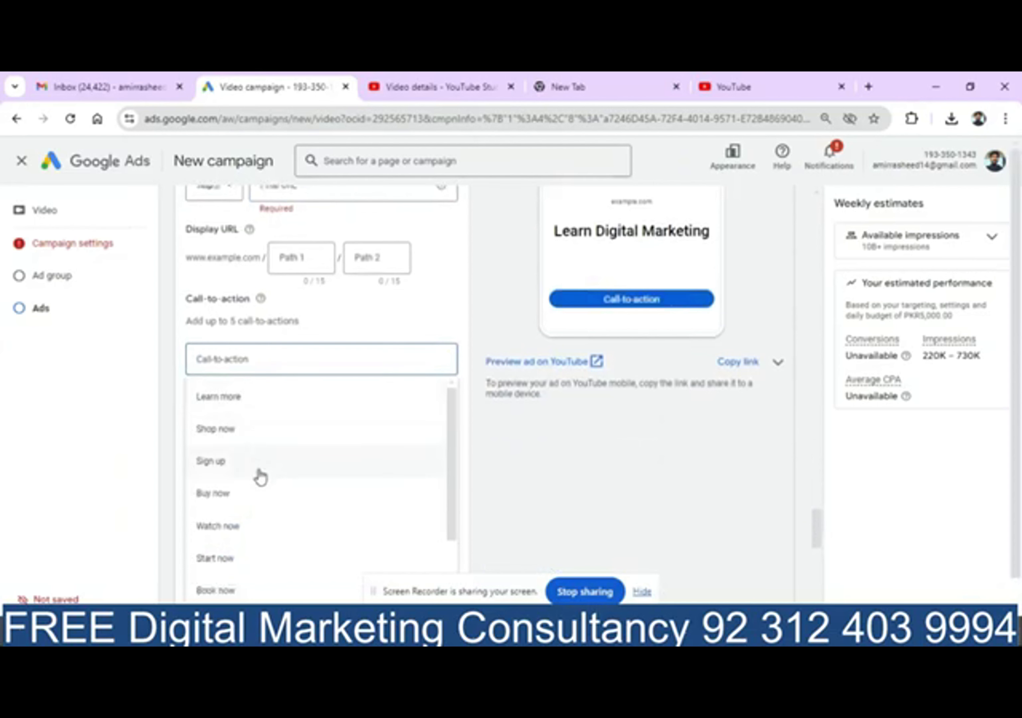
left_click(342, 316)
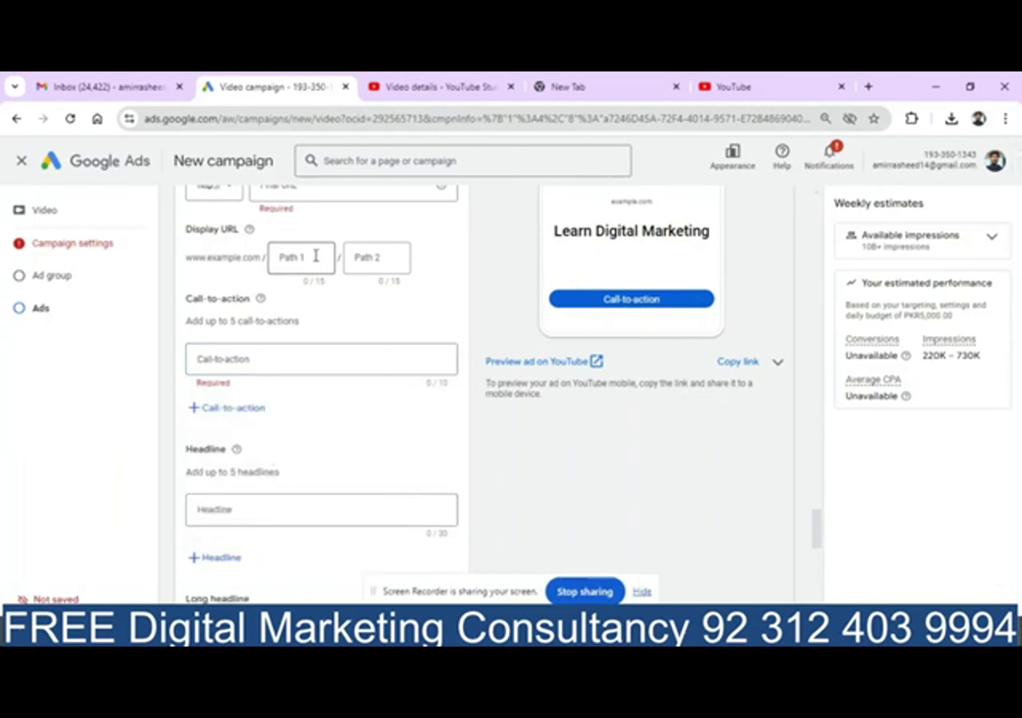
left_click_drag(817, 520, 815, 507)
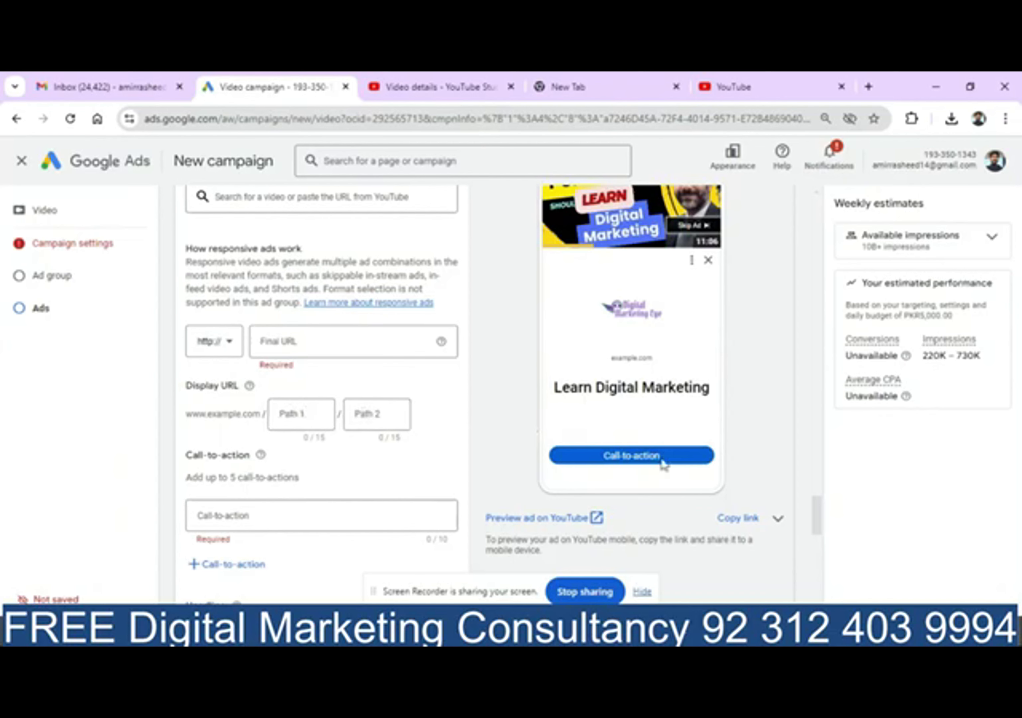
left_click_drag(817, 511, 831, 546)
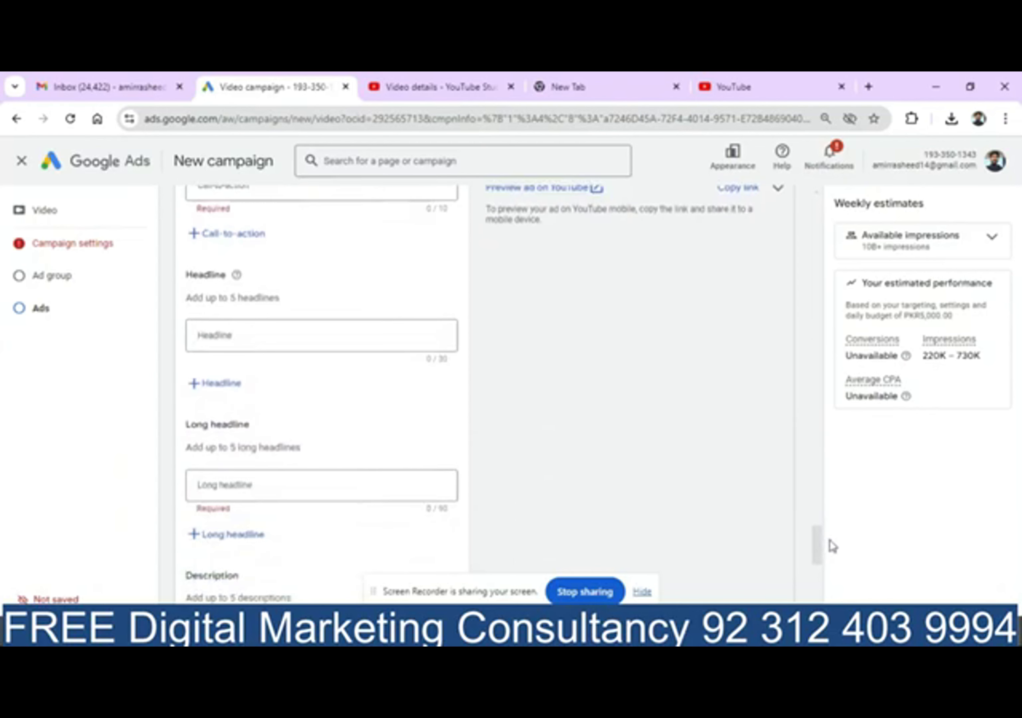
left_click(367, 338)
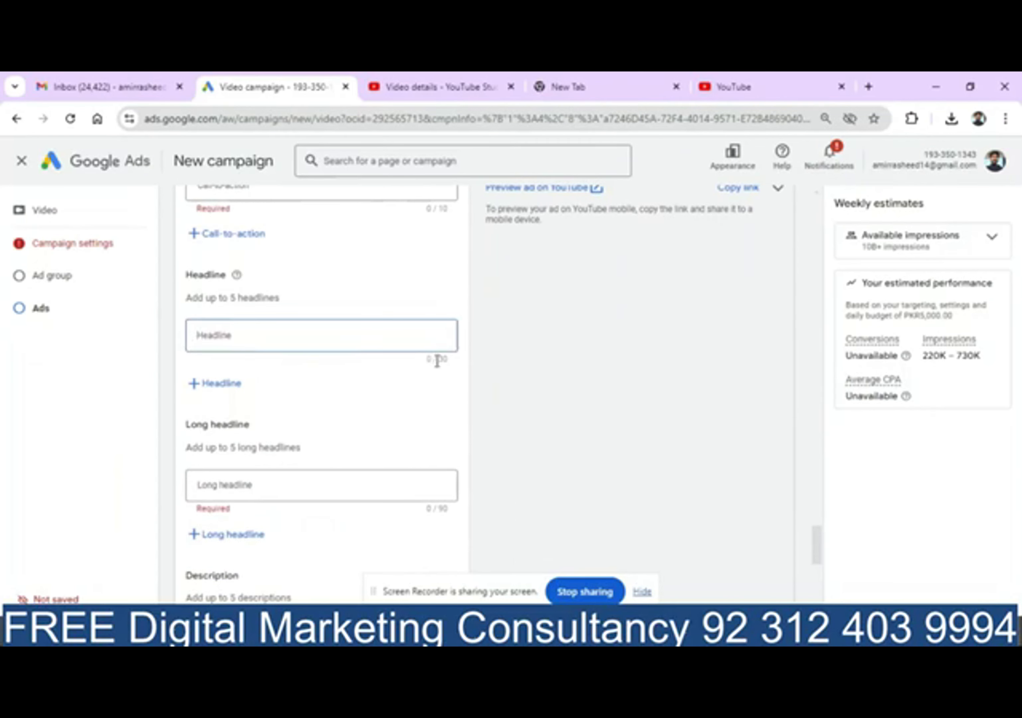
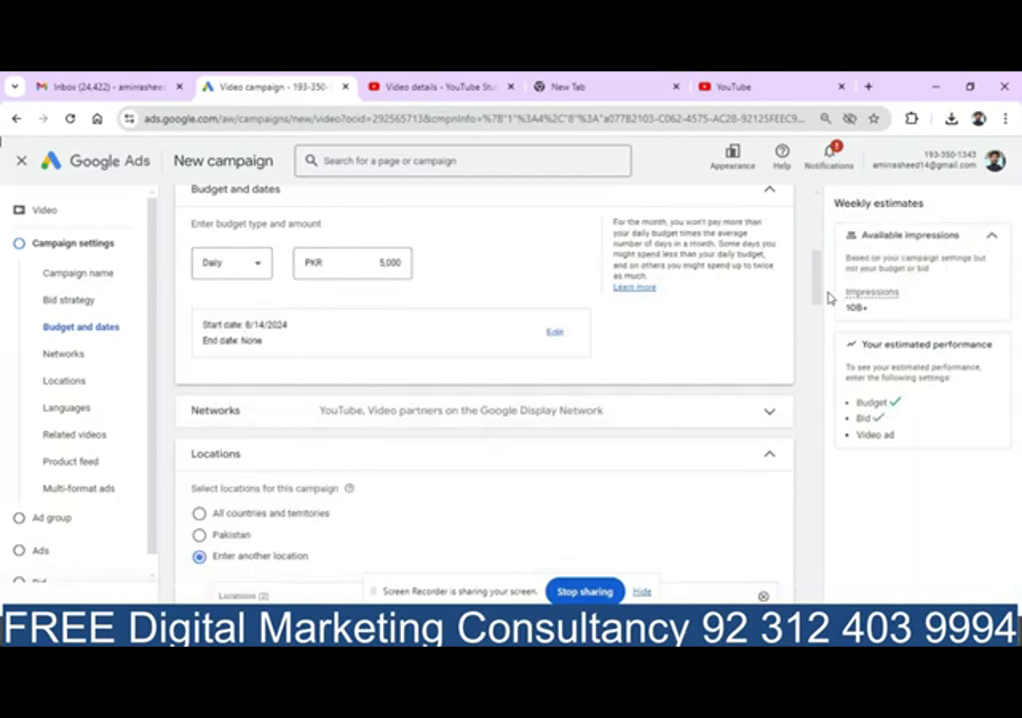
Review the Video views campaign's settings from budget and dates through multi-format ads to the ad group section
left_click_drag(820, 295, 835, 372)
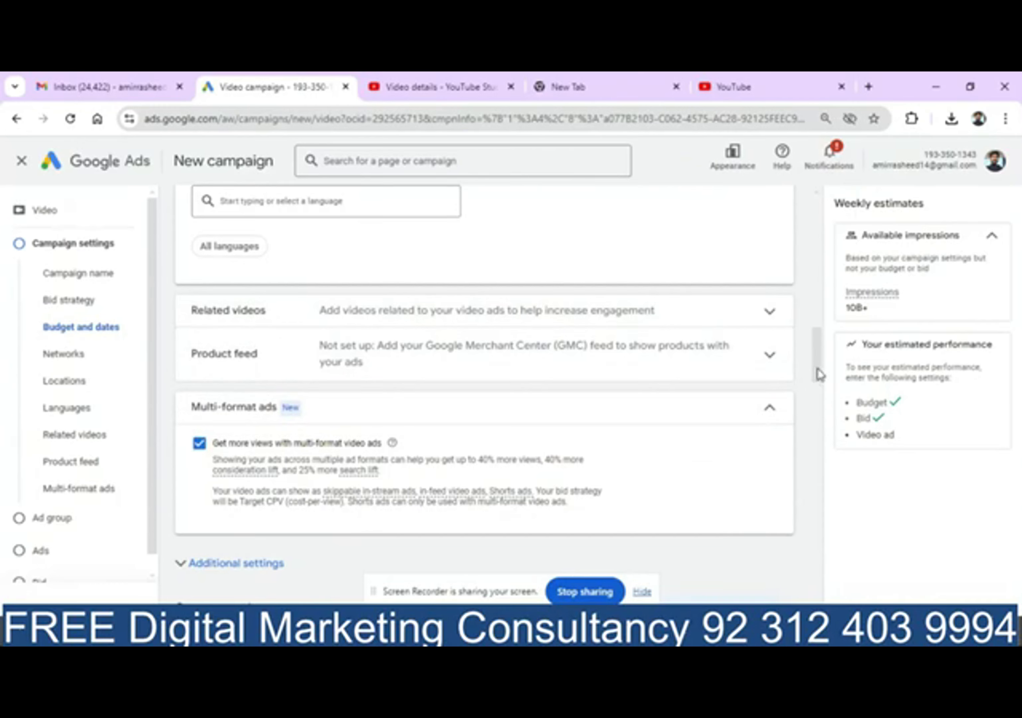
scroll(817, 379, "down", 3)
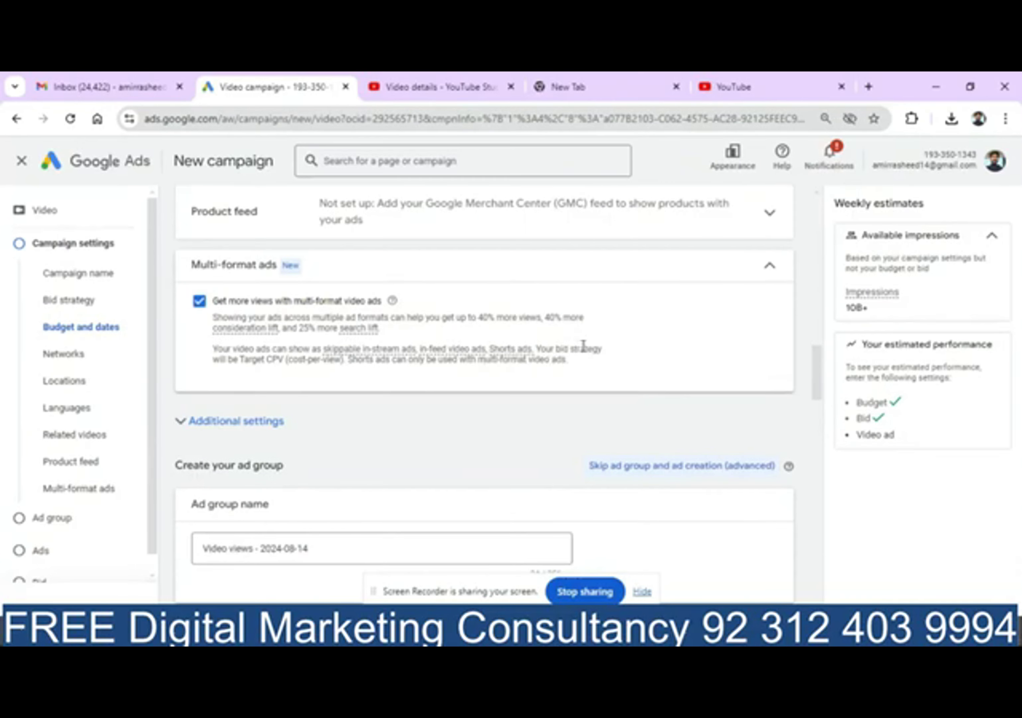
Turn off multi-format video ads for the campaign and expand the ad group's additional audience segments
left_click(199, 304)
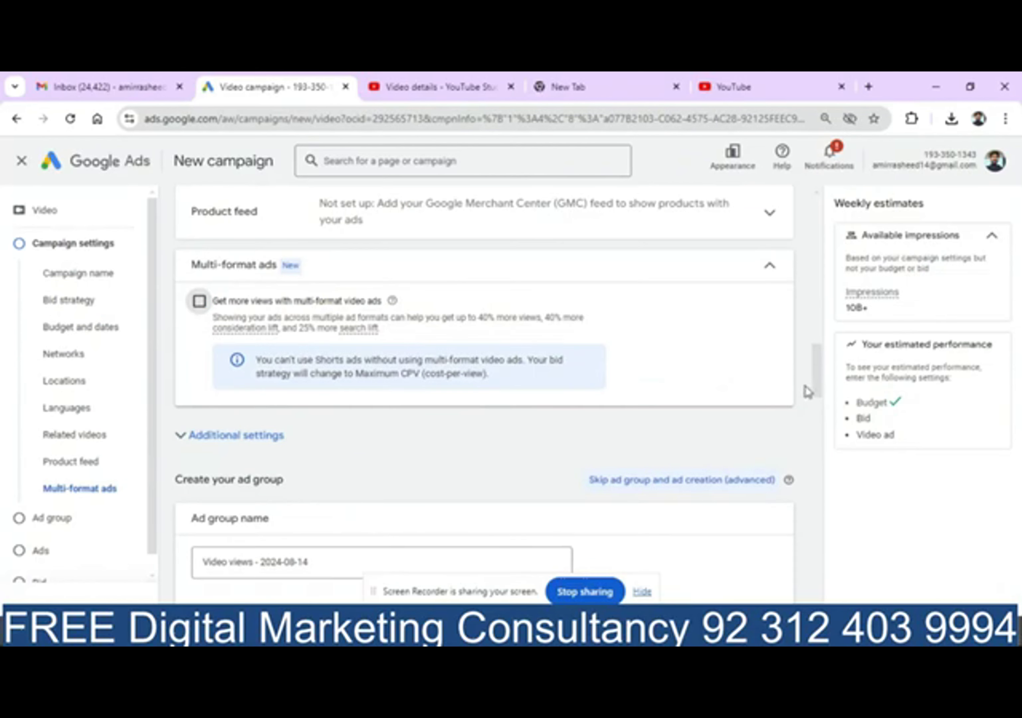
left_click_drag(816, 389, 834, 439)
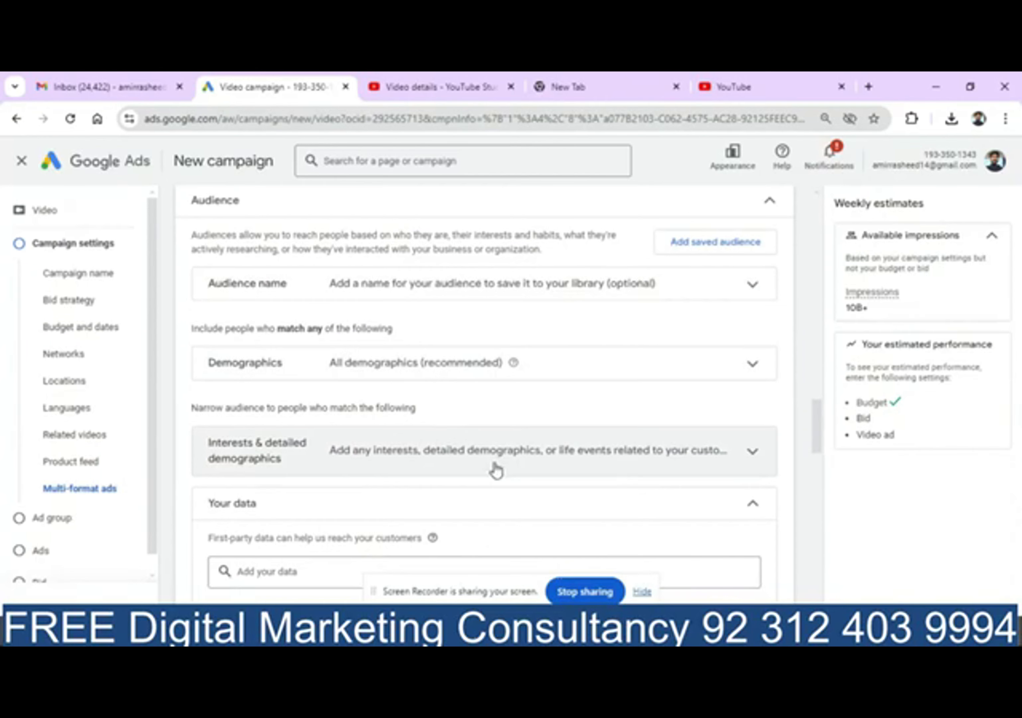
left_click_drag(816, 432, 818, 463)
left_click(321, 375)
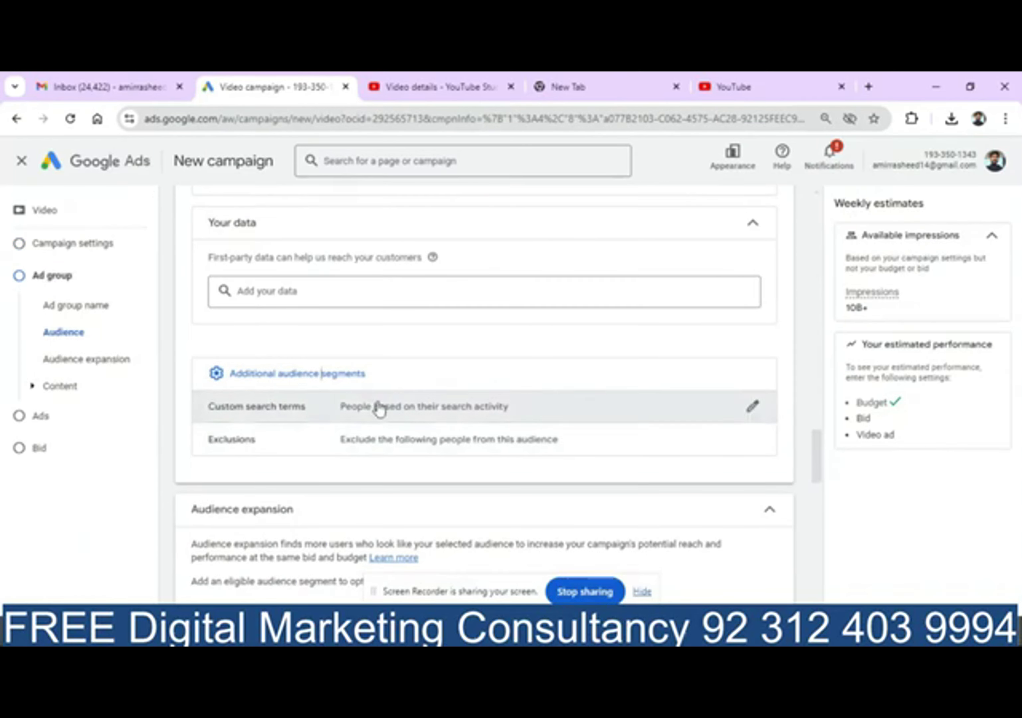
left_click_drag(816, 468, 828, 498)
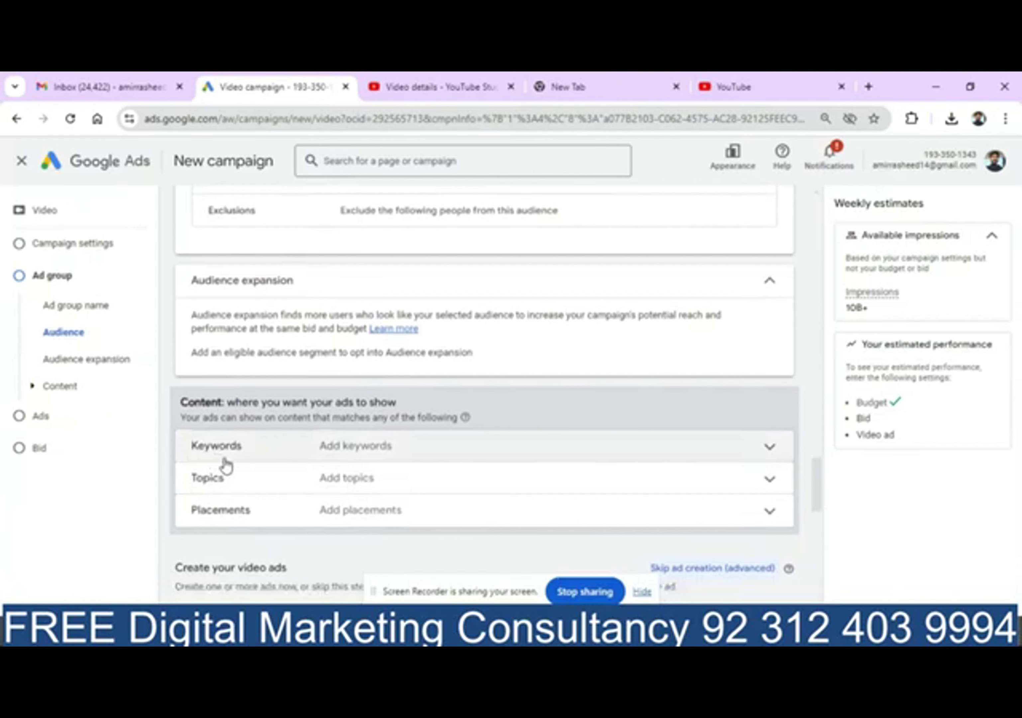
Open the placement targeting, search for "pakistani cooking" and browse the matching YouTube videos
left_click(240, 516)
left_click_drag(817, 452, 829, 487)
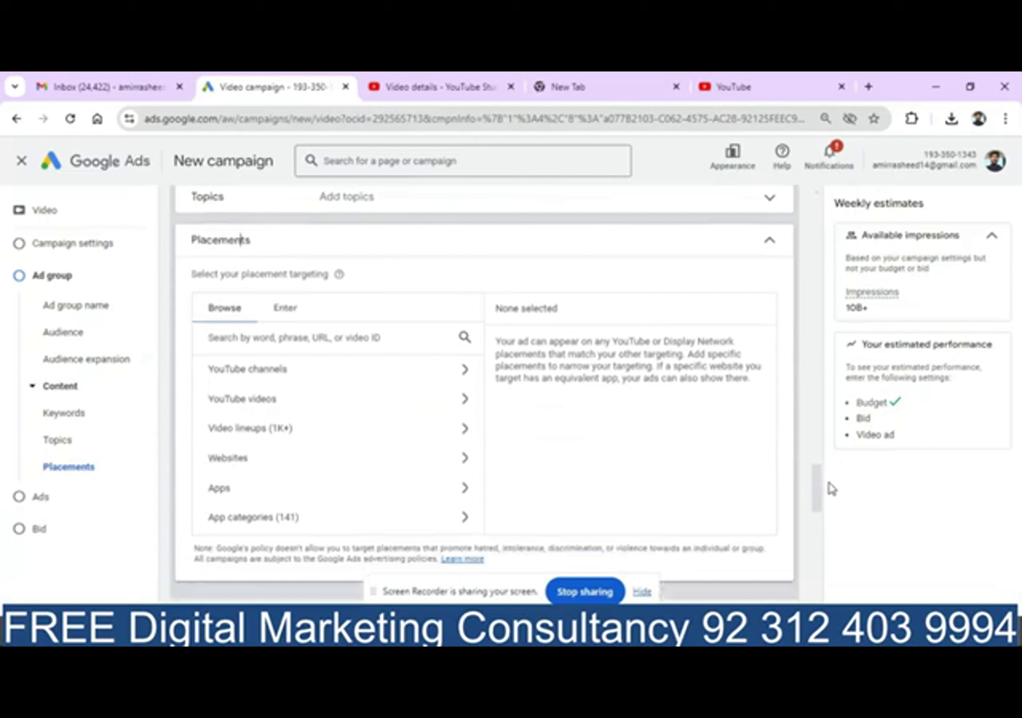
left_click(279, 336)
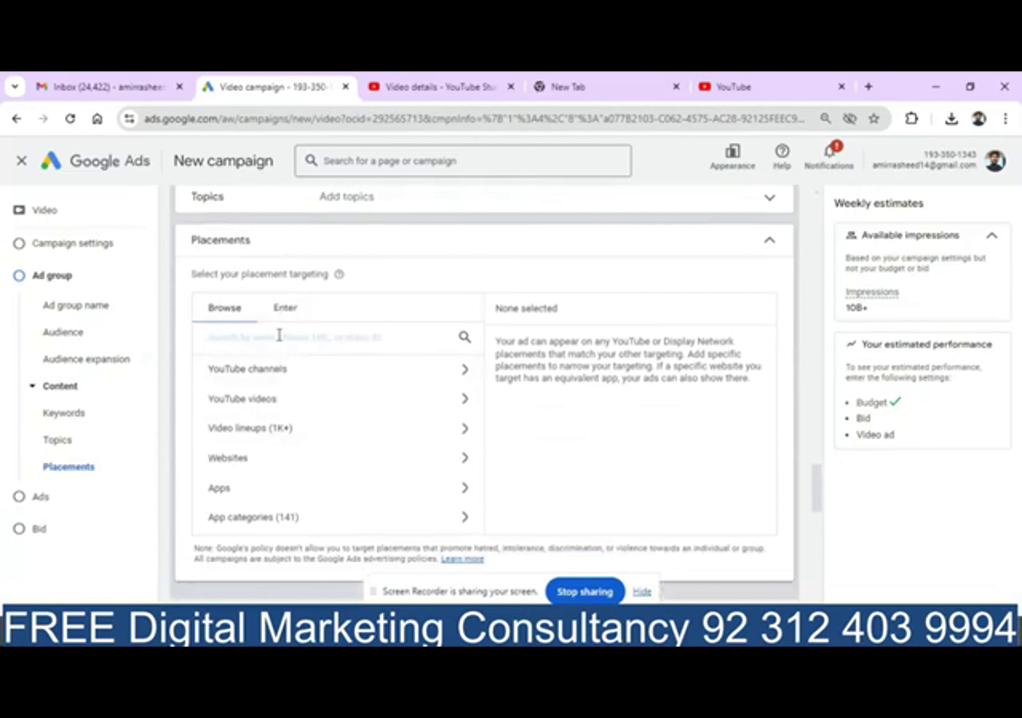
type("cooking")
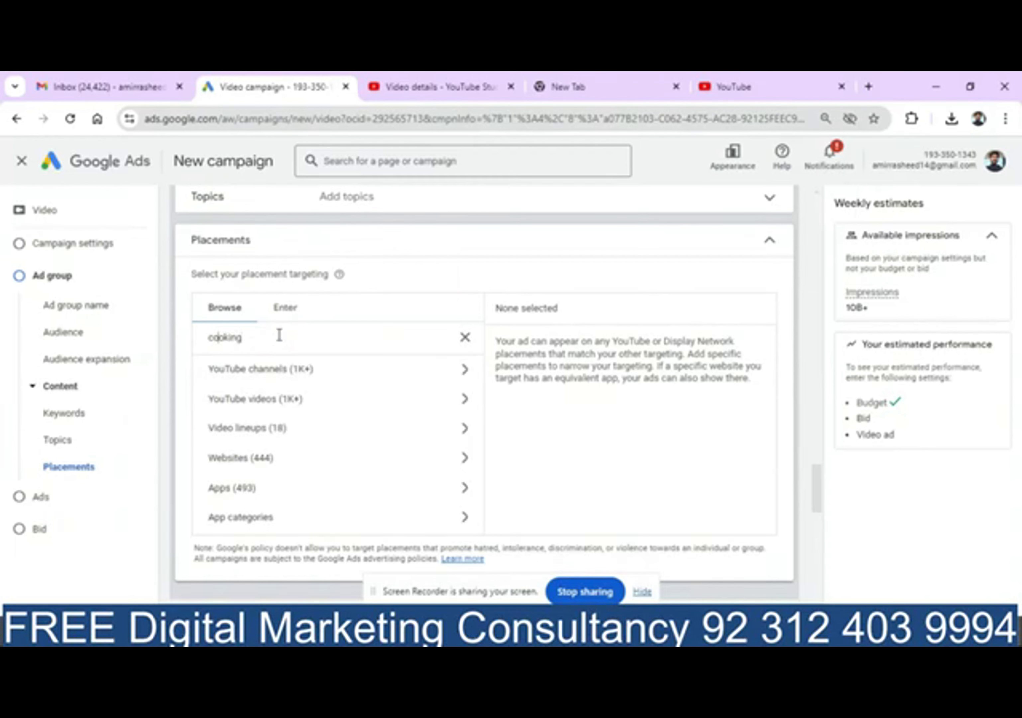
key("Home")
type("pakista")
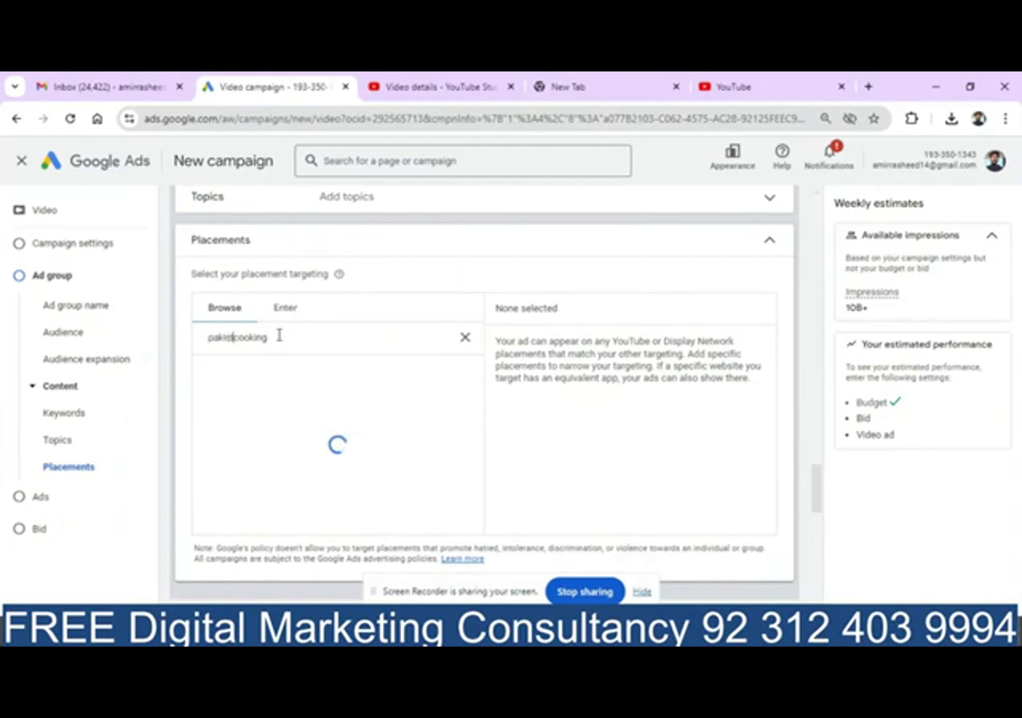
type("n")
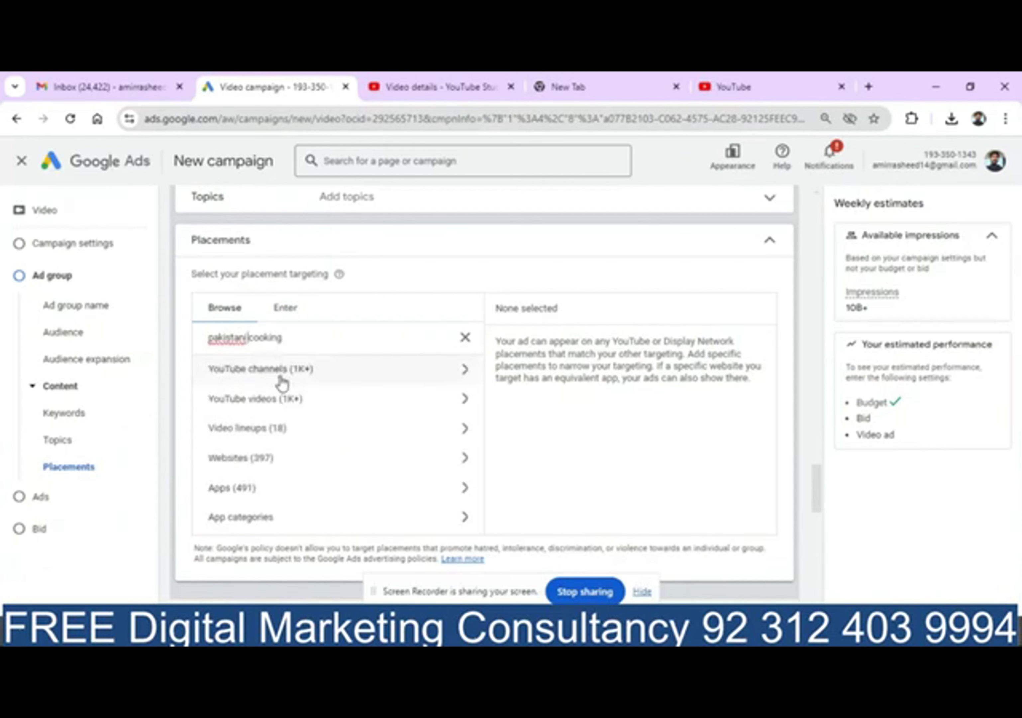
left_click(274, 400)
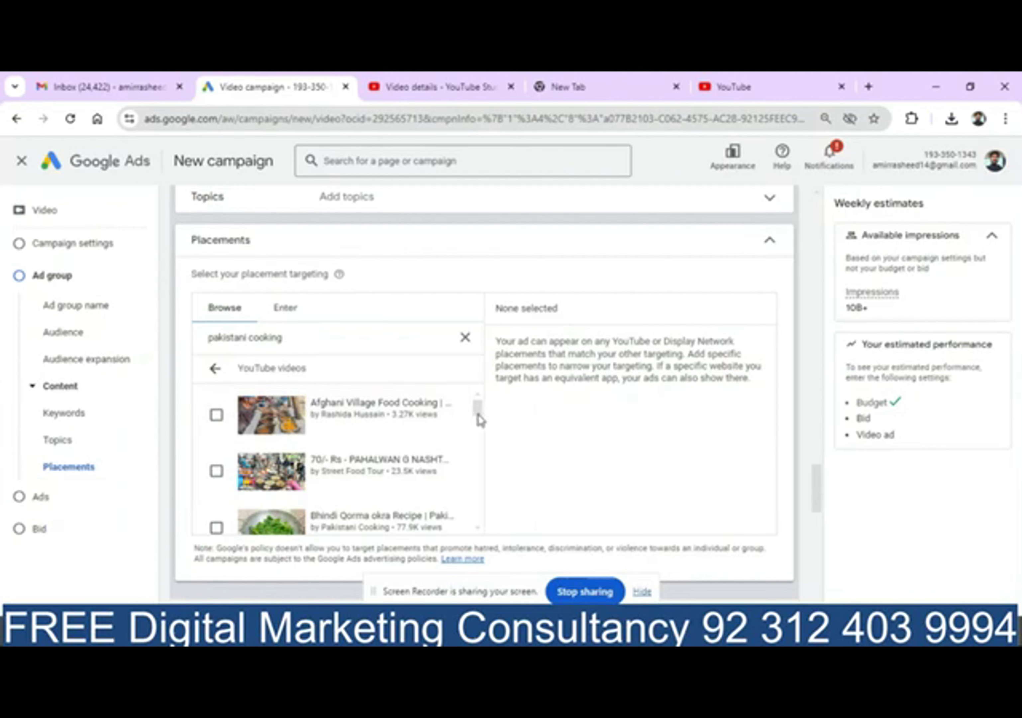
scroll(479, 418, "down", 2)
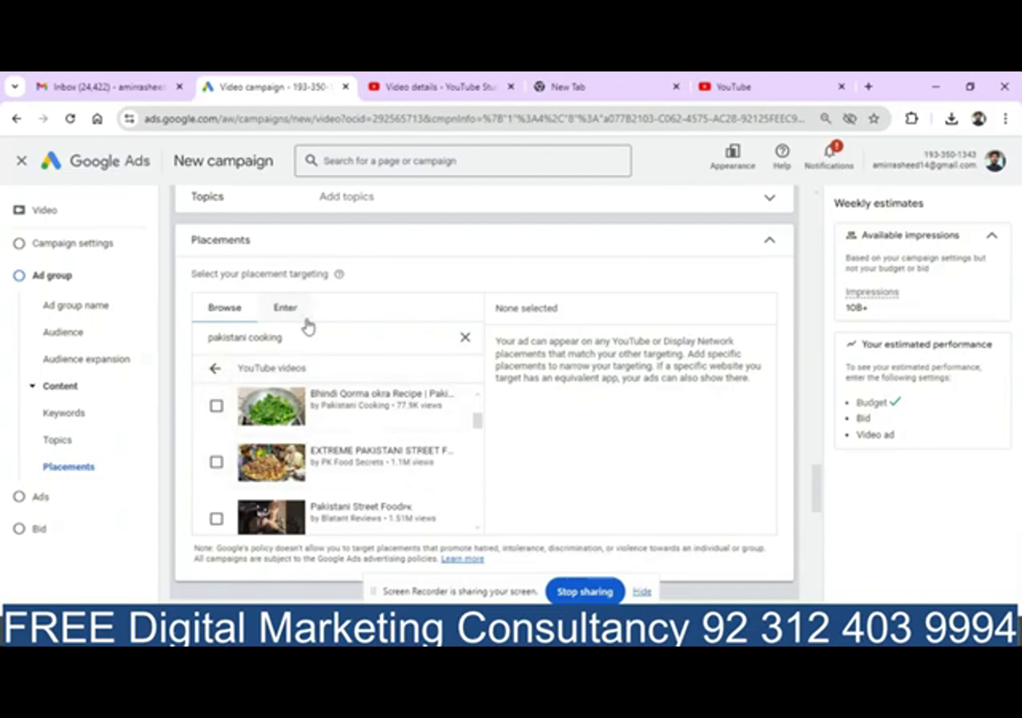
Search the placements for "pakistani drama" and add the YouTube video "Jaan Nisar Ep 41" by HAR PAL GEO
left_click(309, 337)
key("BackSpace")
key("BackSpace")
key("BackSpace")
key("BackSpace")
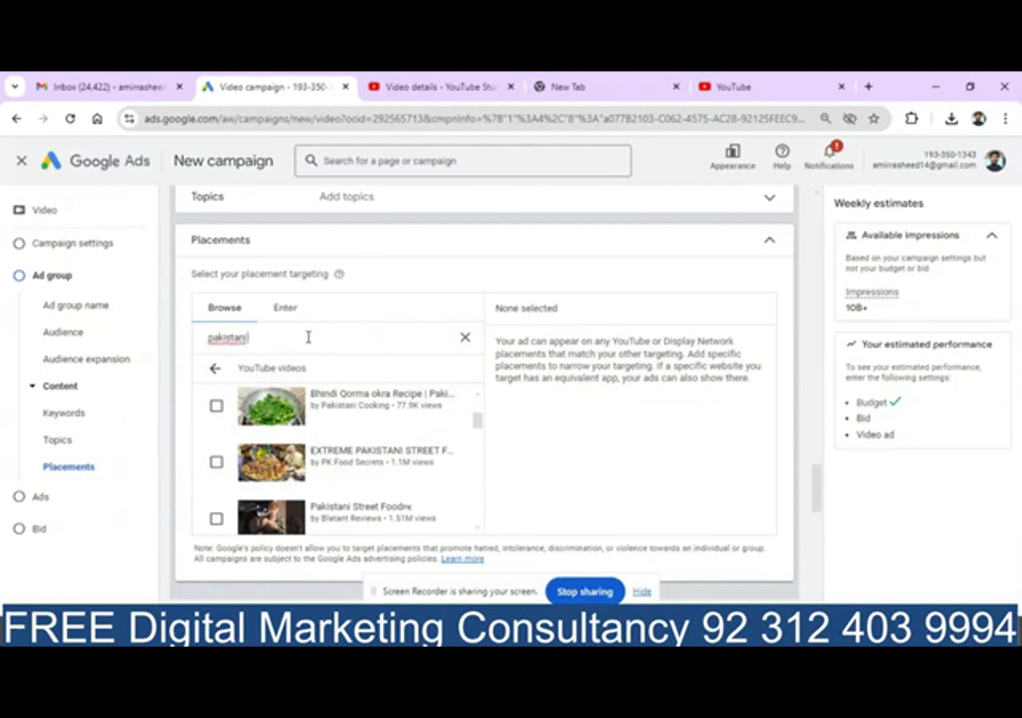
type("drama")
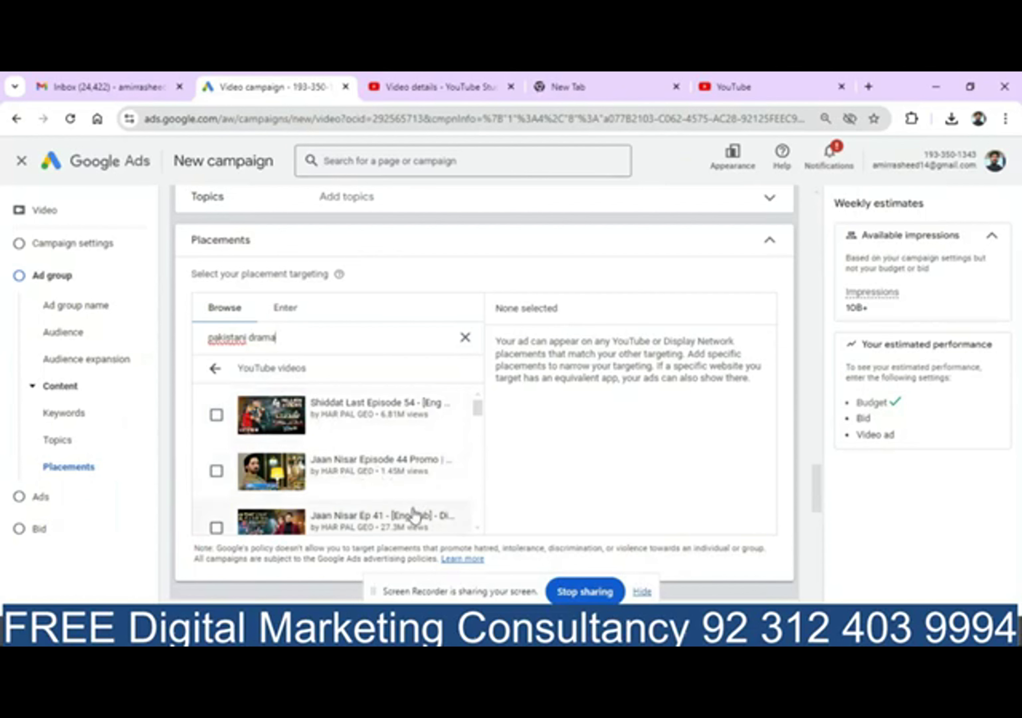
scroll(481, 416, "down", 1)
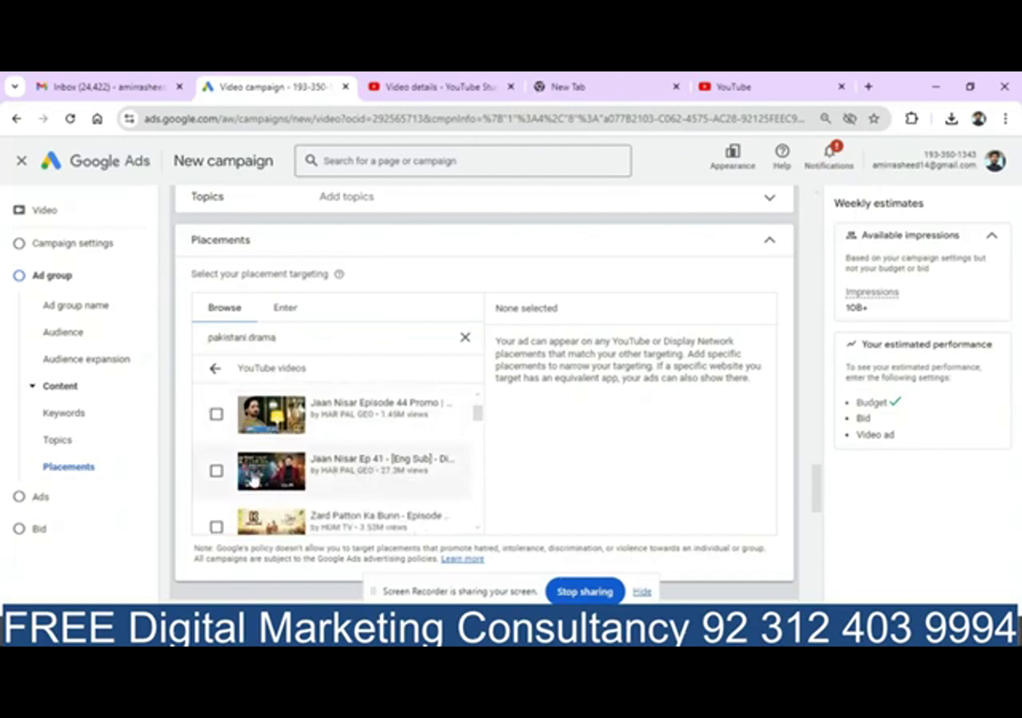
left_click(217, 471)
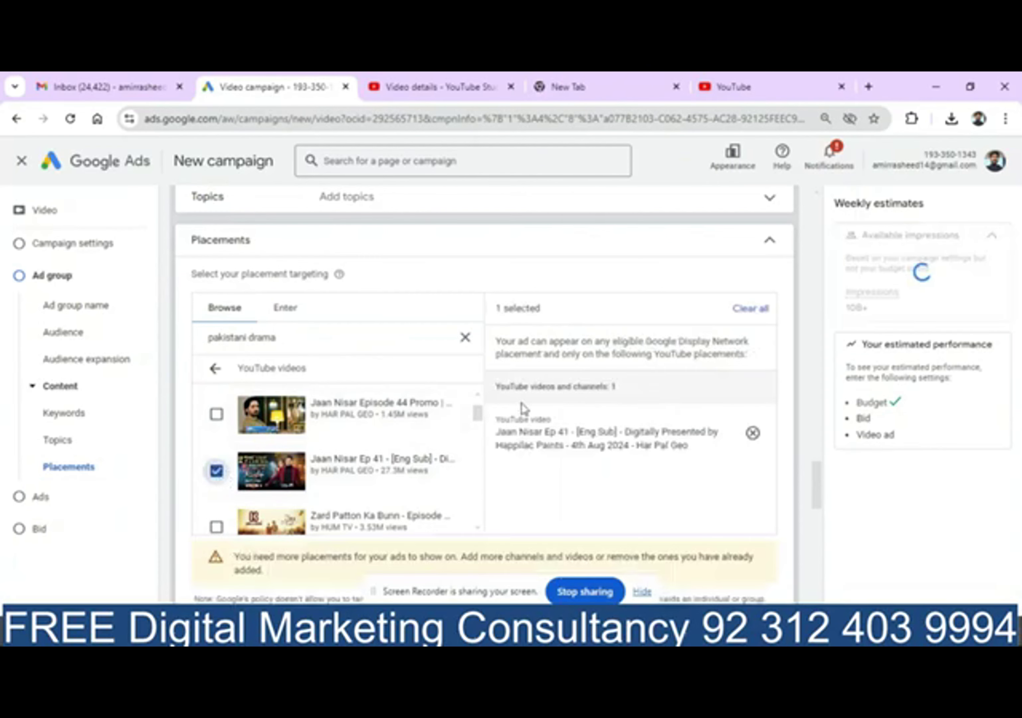
Add the YouTube channels HAR PAL GEO and HUM TV from the same search as placements
left_click(216, 368)
left_click(298, 369)
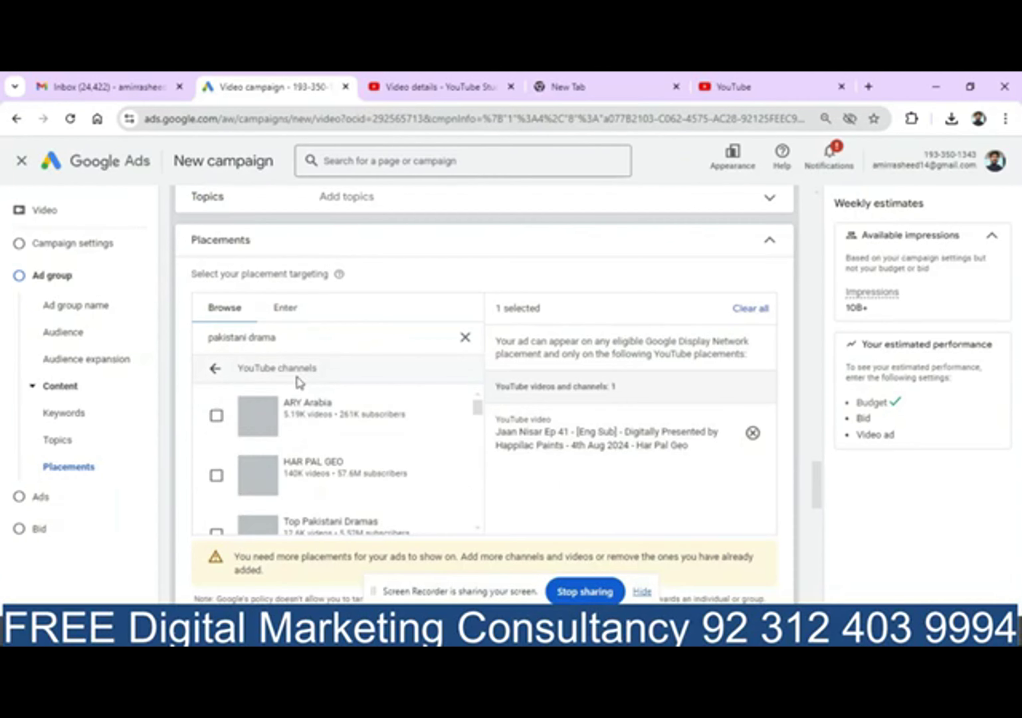
left_click(326, 473)
scroll(481, 516, "down", 3)
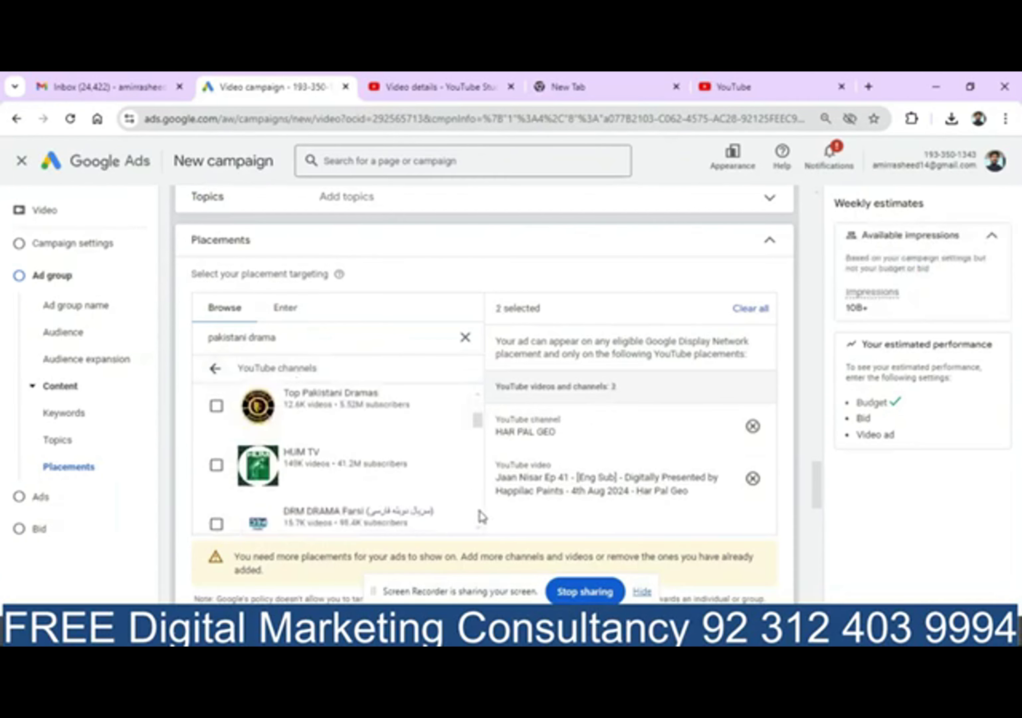
left_click(347, 463)
left_click(216, 369)
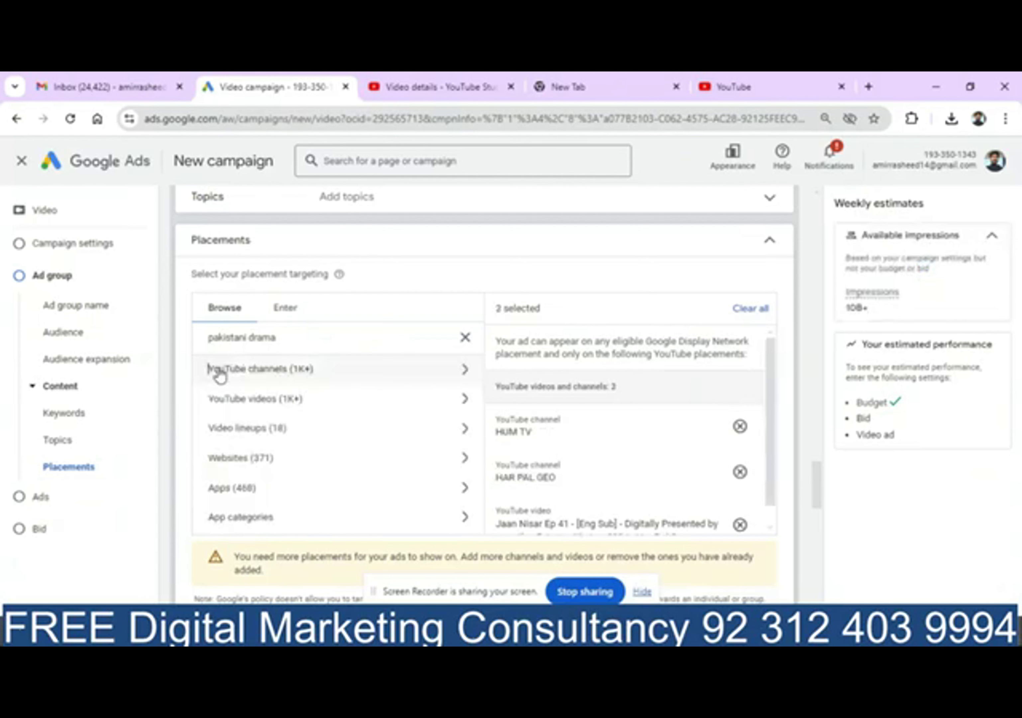
Browse the websites matching the drama search without selecting any, and close the placement targeting
left_click(281, 465)
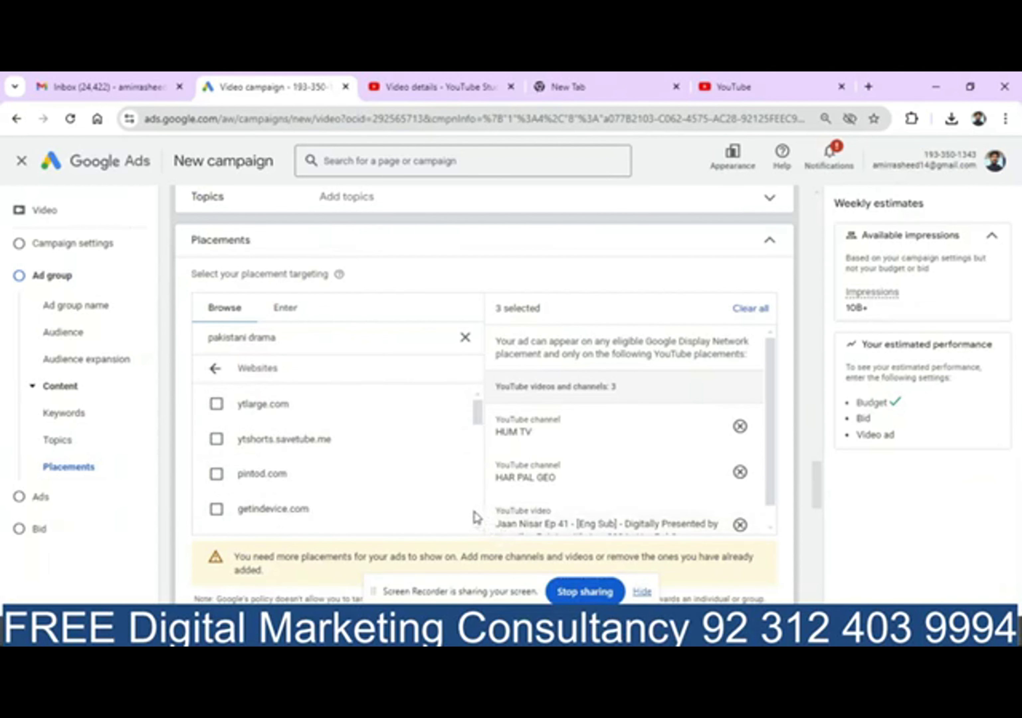
scroll(476, 516, "down", 3)
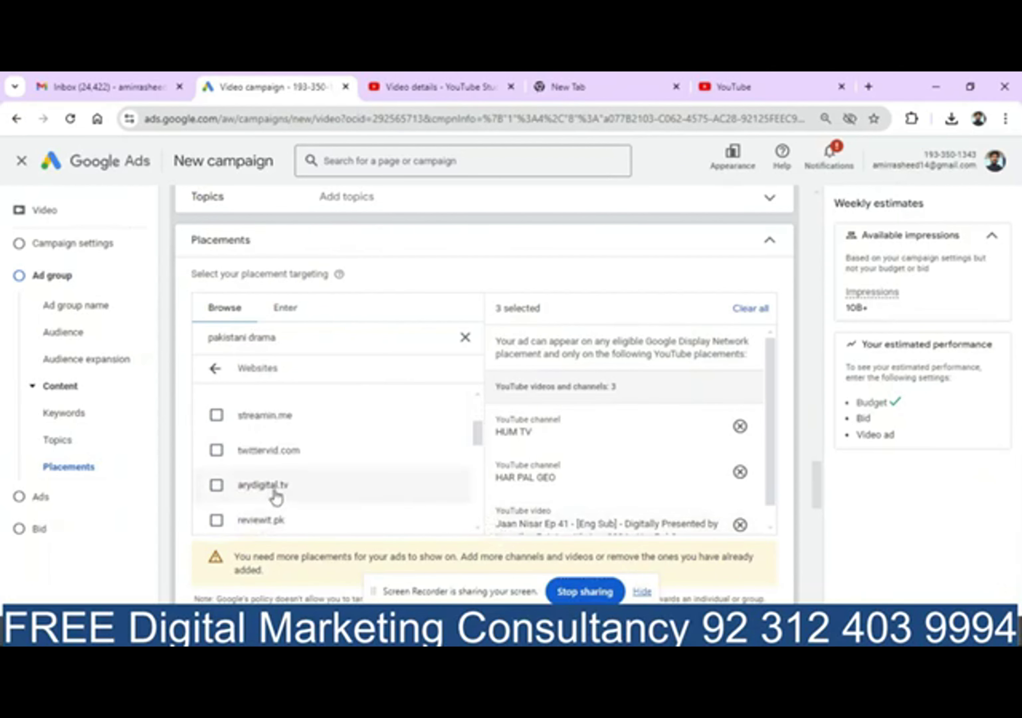
scroll(479, 513, "down", 3)
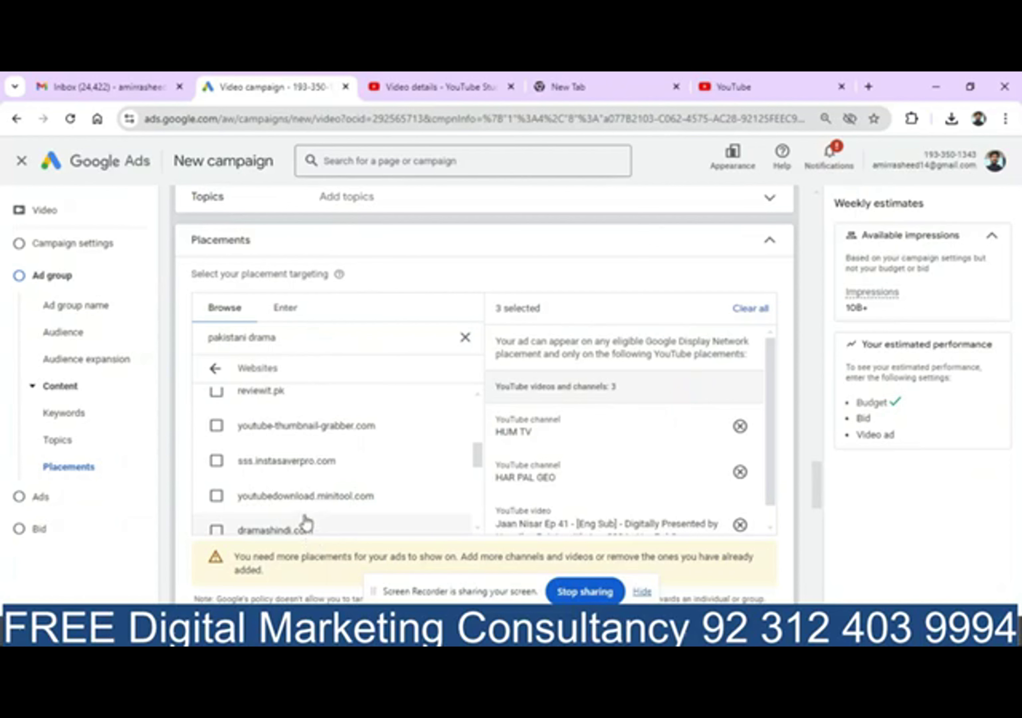
left_click(215, 368)
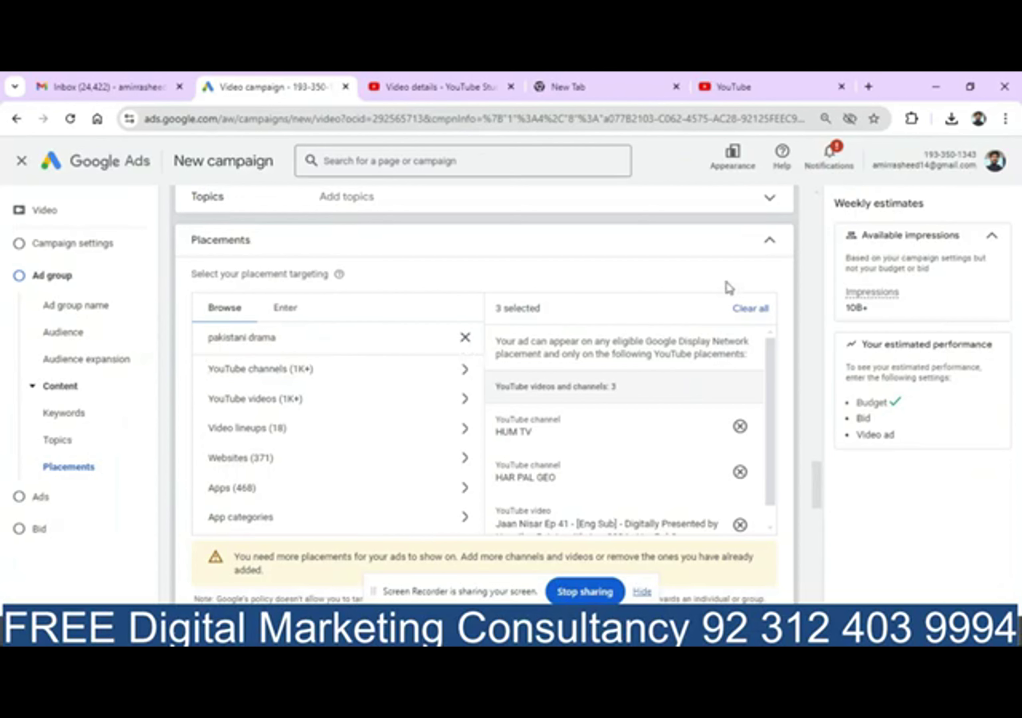
left_click(768, 253)
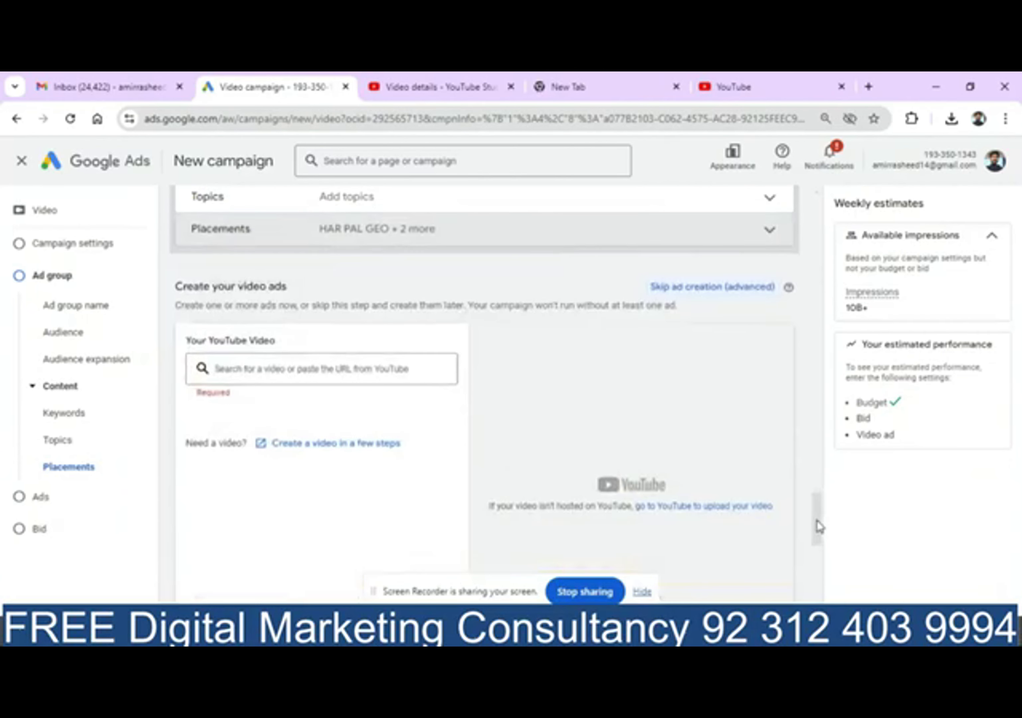
Add "cooking" as a content targeting keyword for the ad group and collapse the keyword settings
scroll(816, 517, "up", 3)
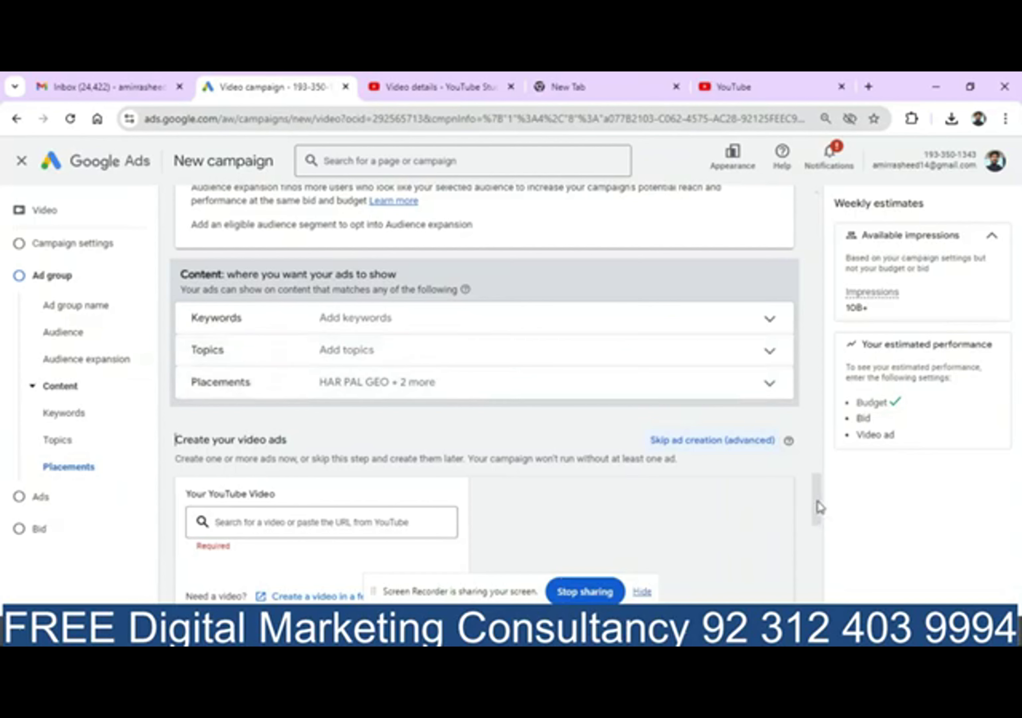
left_click_drag(820, 508, 815, 493)
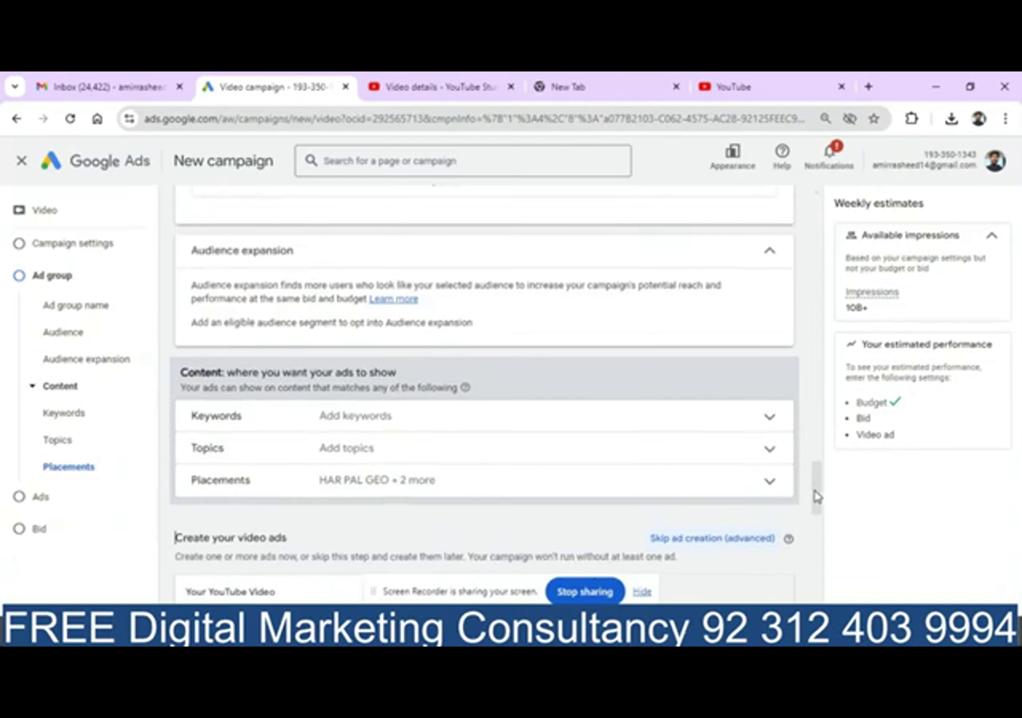
left_click(284, 426)
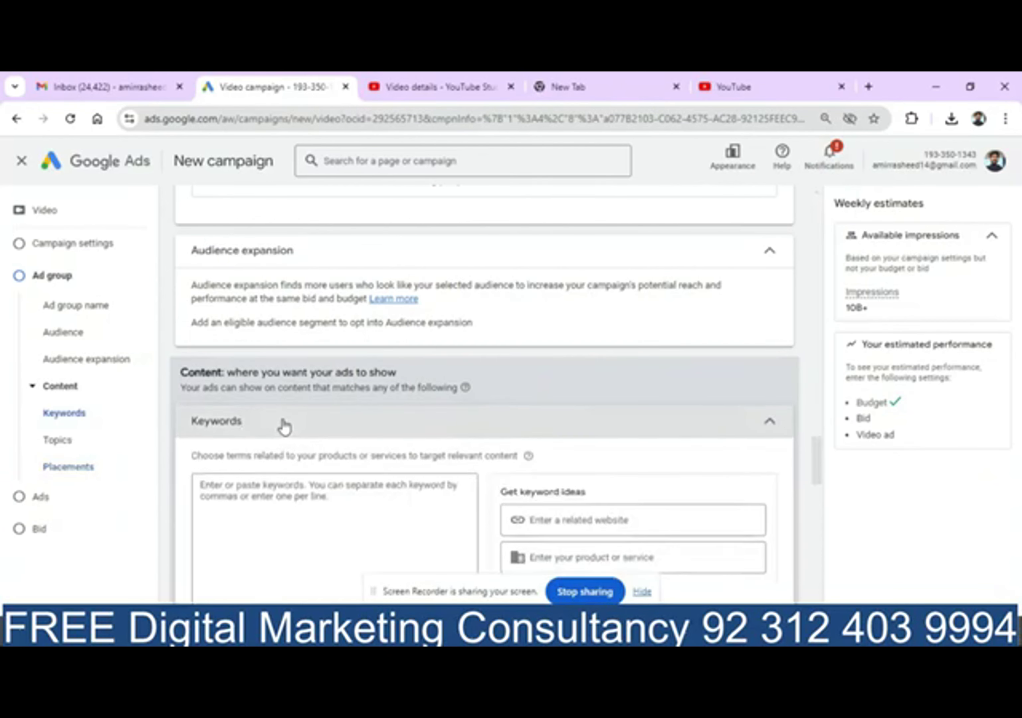
left_click(285, 532)
type("cooking")
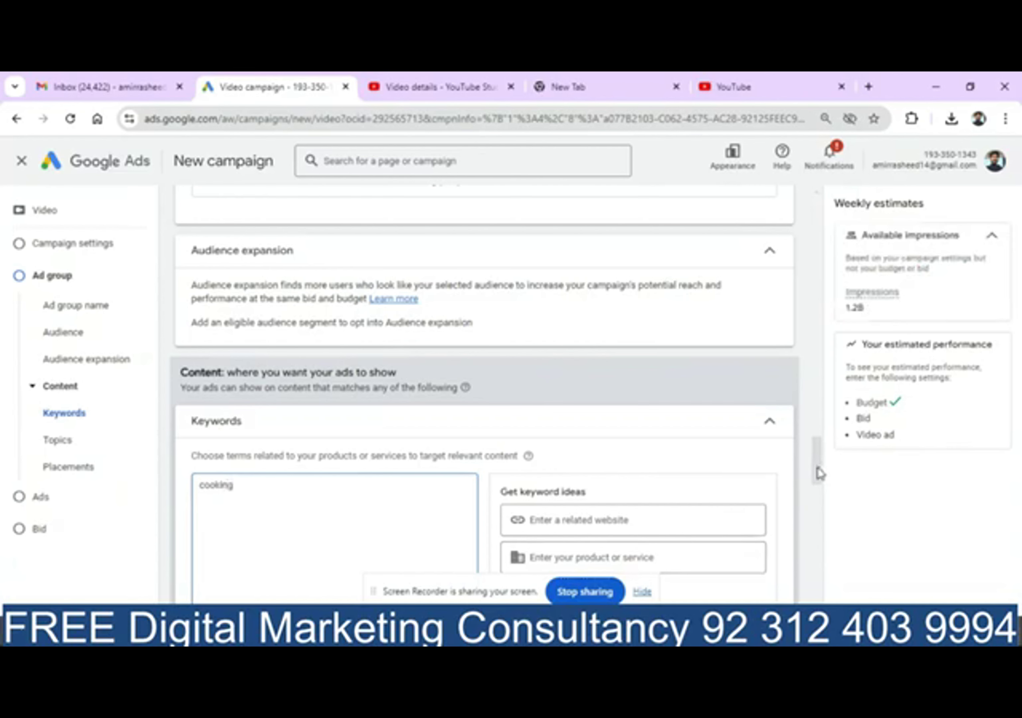
scroll(821, 485, "down", 4)
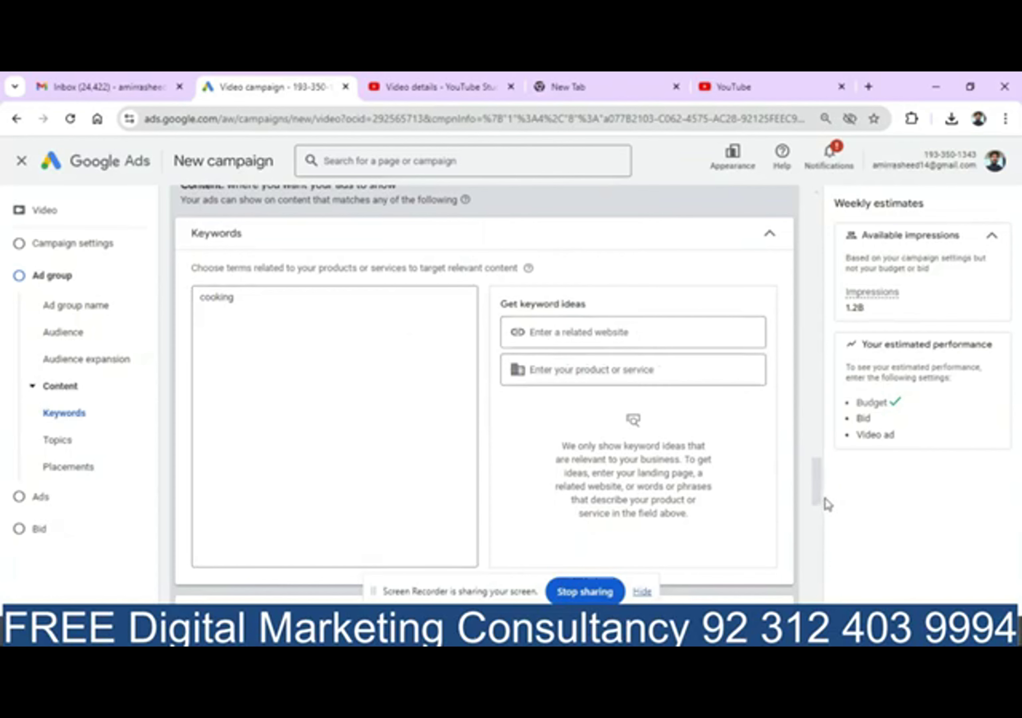
left_click(772, 238)
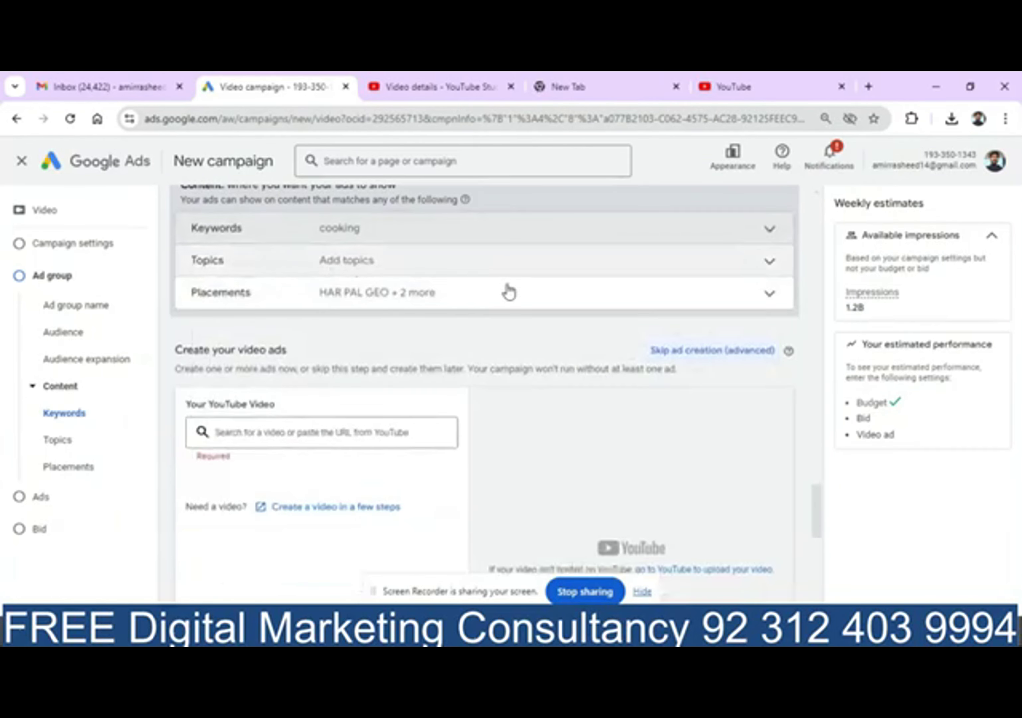
Paste the copied YouTube link to use the "Digital Marketing Training" video by Learn Digital Marketing for the ad
left_click_drag(814, 498, 809, 485)
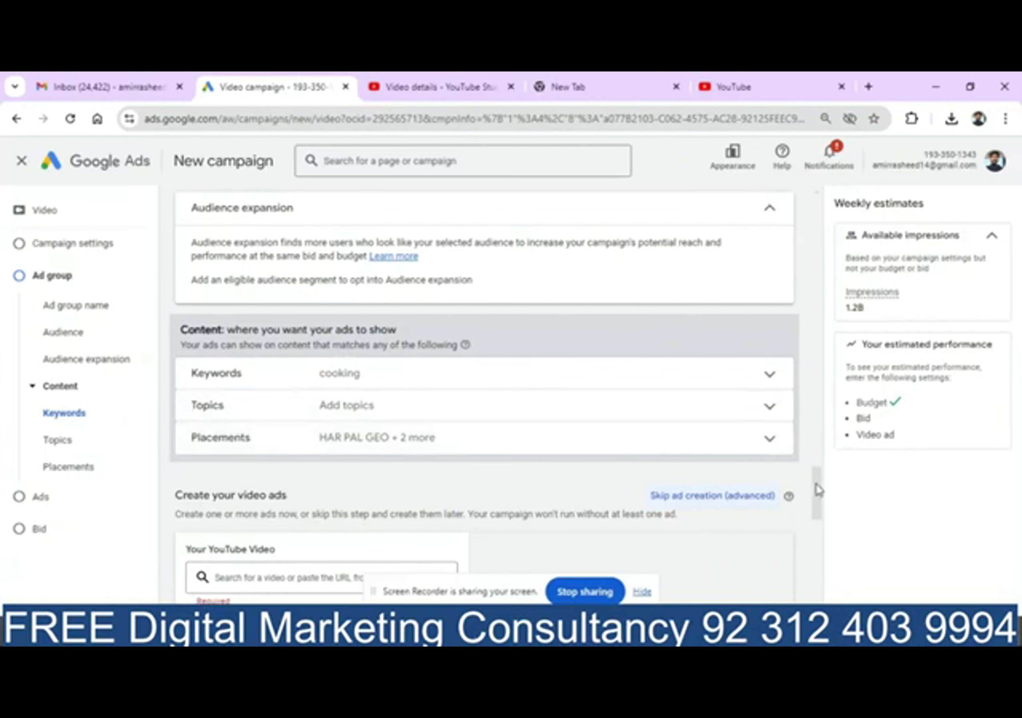
left_click_drag(817, 488, 817, 521)
left_click(256, 317)
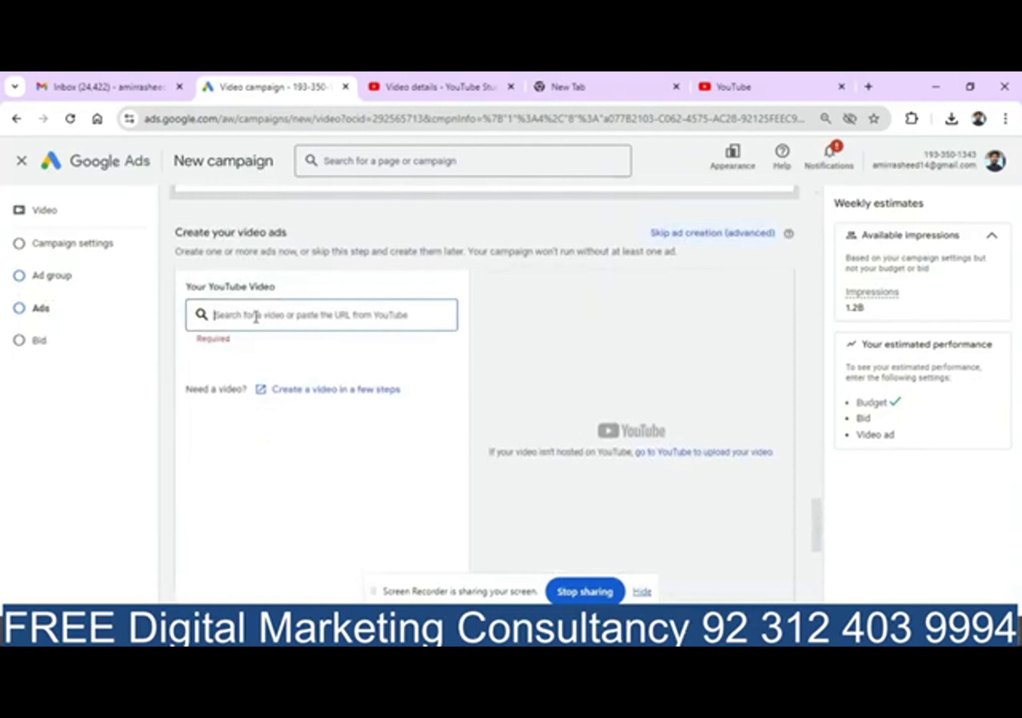
key("ctrl+v")
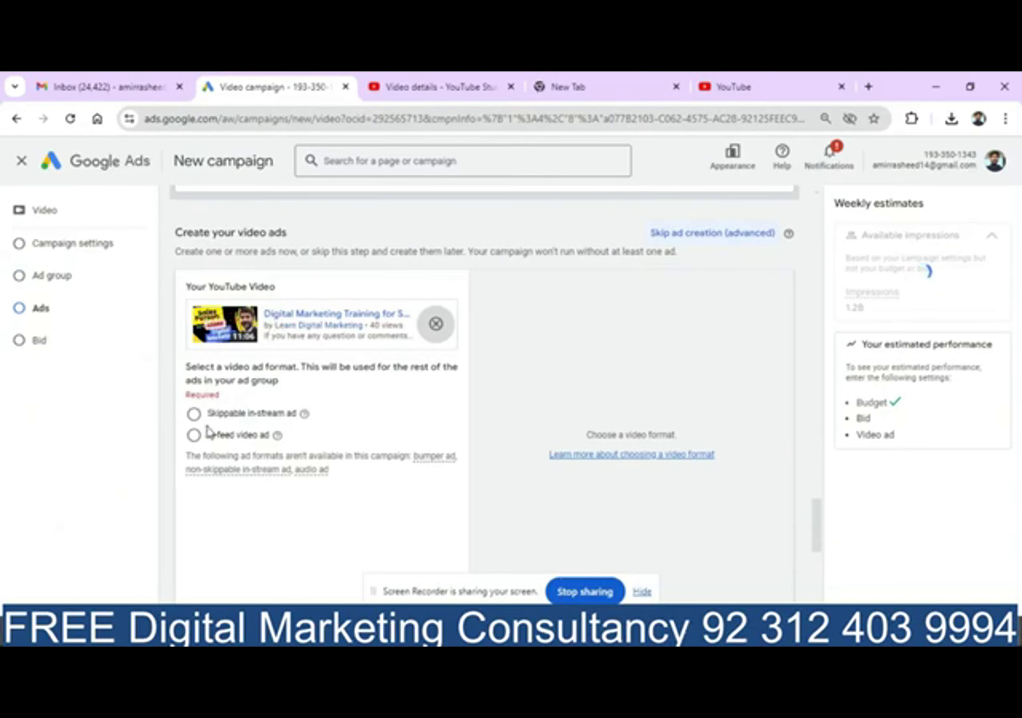
Recheck the multi-format ads setting and choose In-feed video ad as the video ad format
left_click_drag(817, 542, 789, 380)
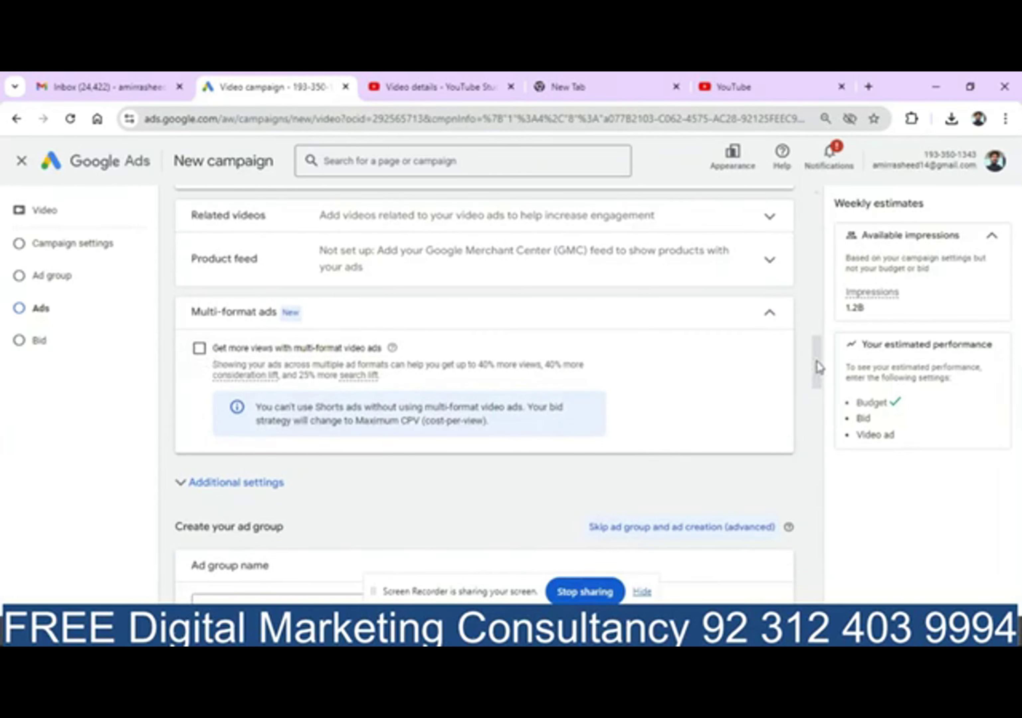
left_click_drag(815, 357, 813, 530)
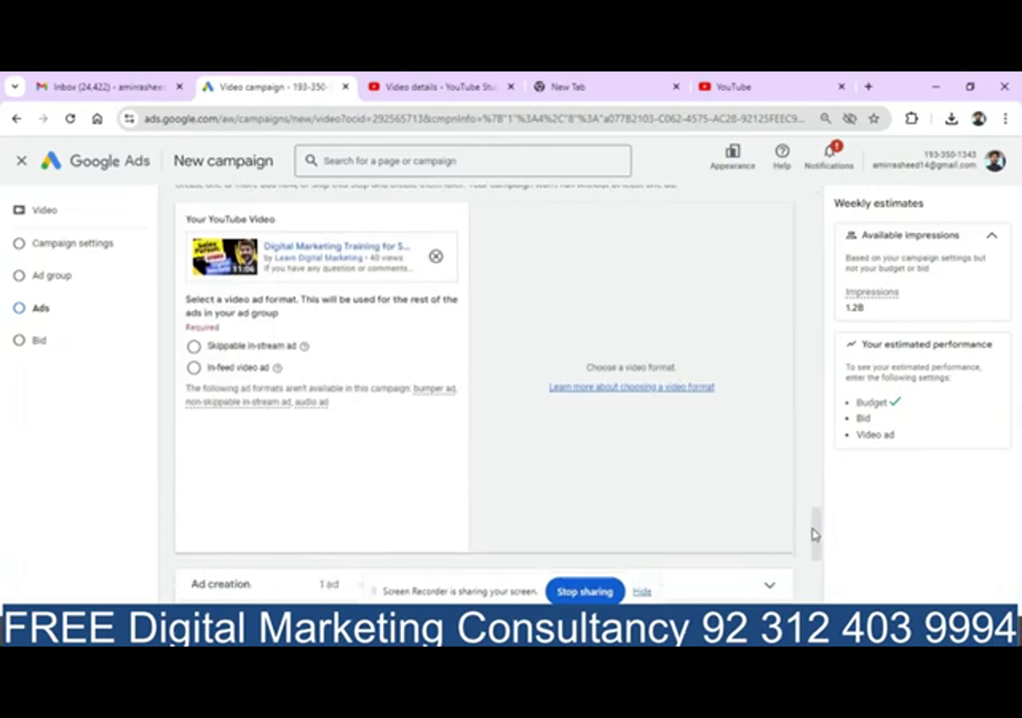
left_click(194, 368)
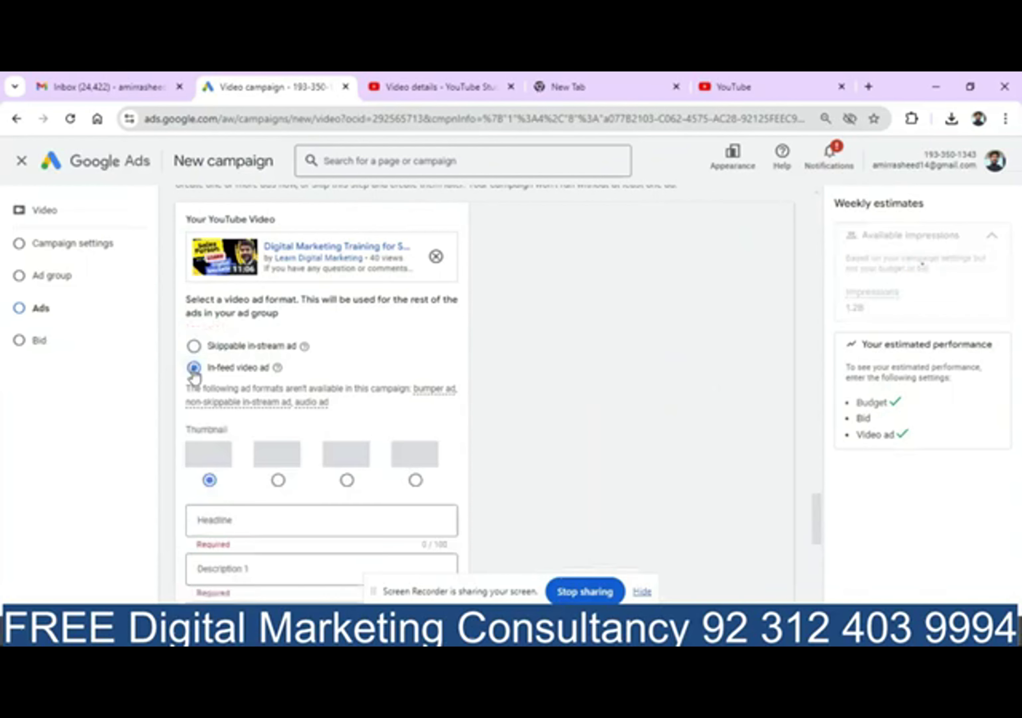
Review the in-feed video ad's thumbnail, headline and description fields and the ad group's bid setting
mouse_move(817, 520)
left_mouse_down()
mouse_move(823, 568)
mouse_move(813, 520)
left_mouse_up()
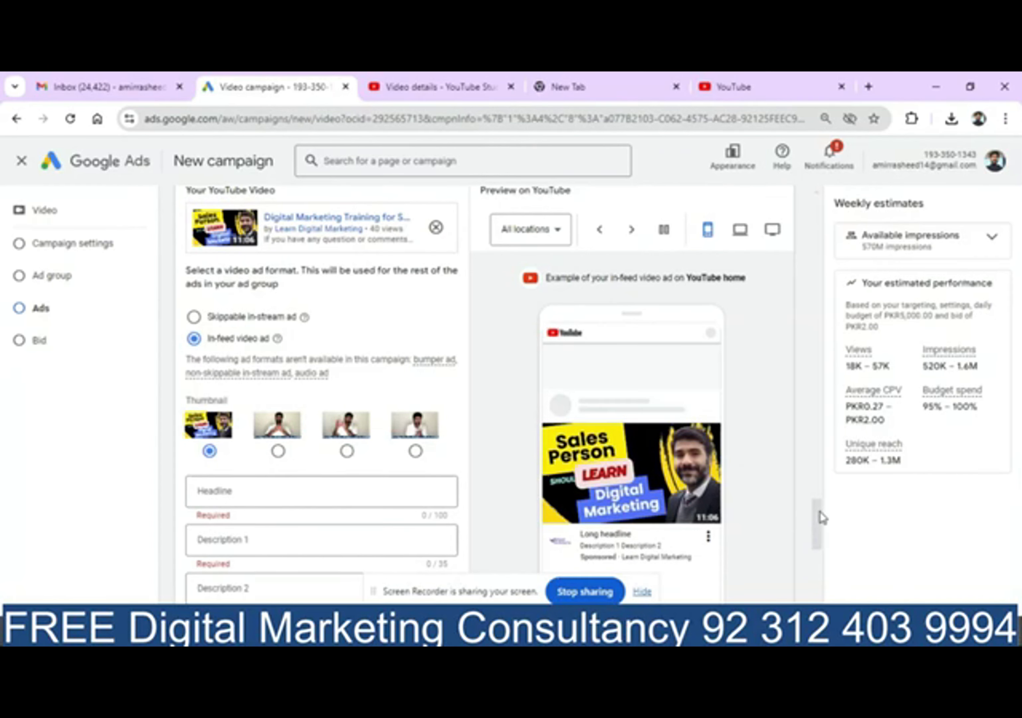
left_click_drag(819, 512, 825, 530)
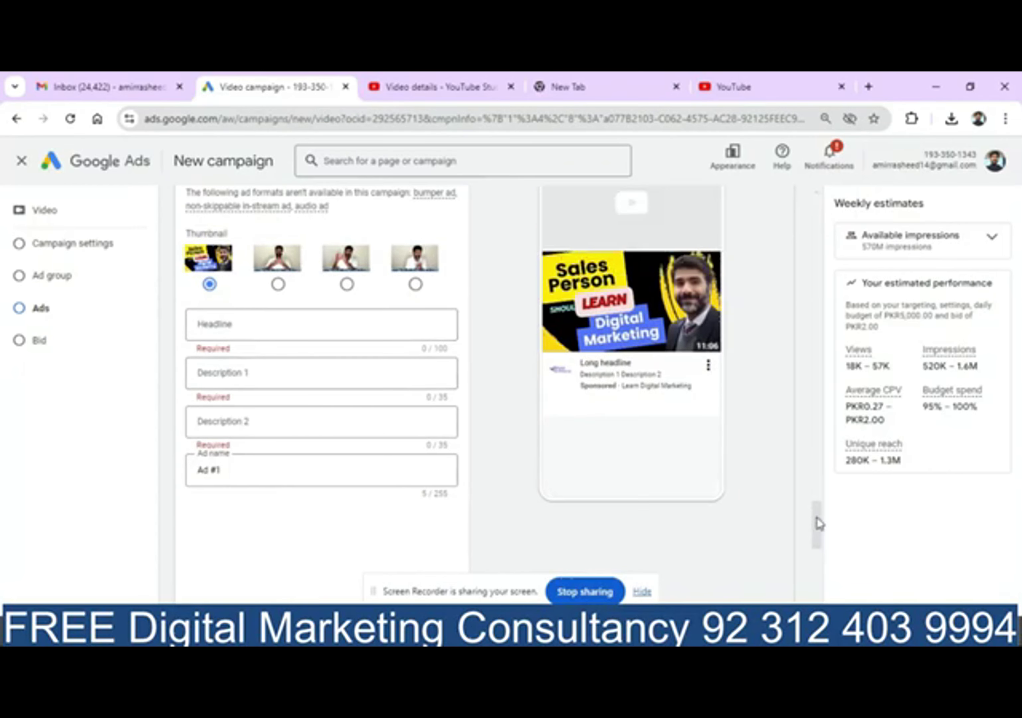
left_click_drag(817, 517, 817, 510)
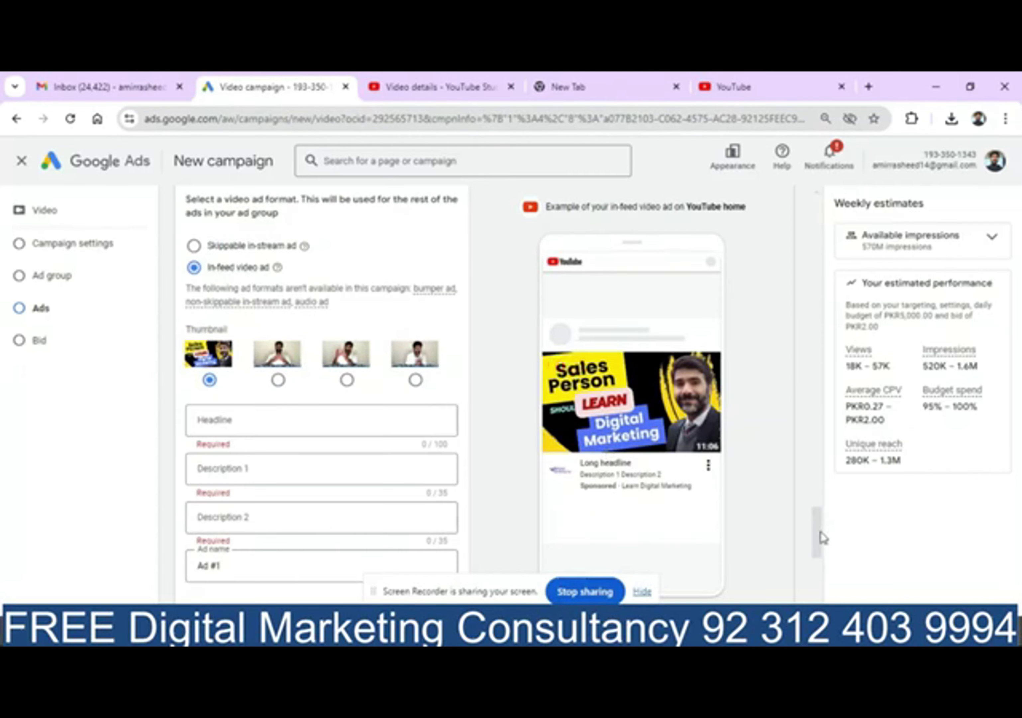
left_click_drag(819, 537, 830, 602)
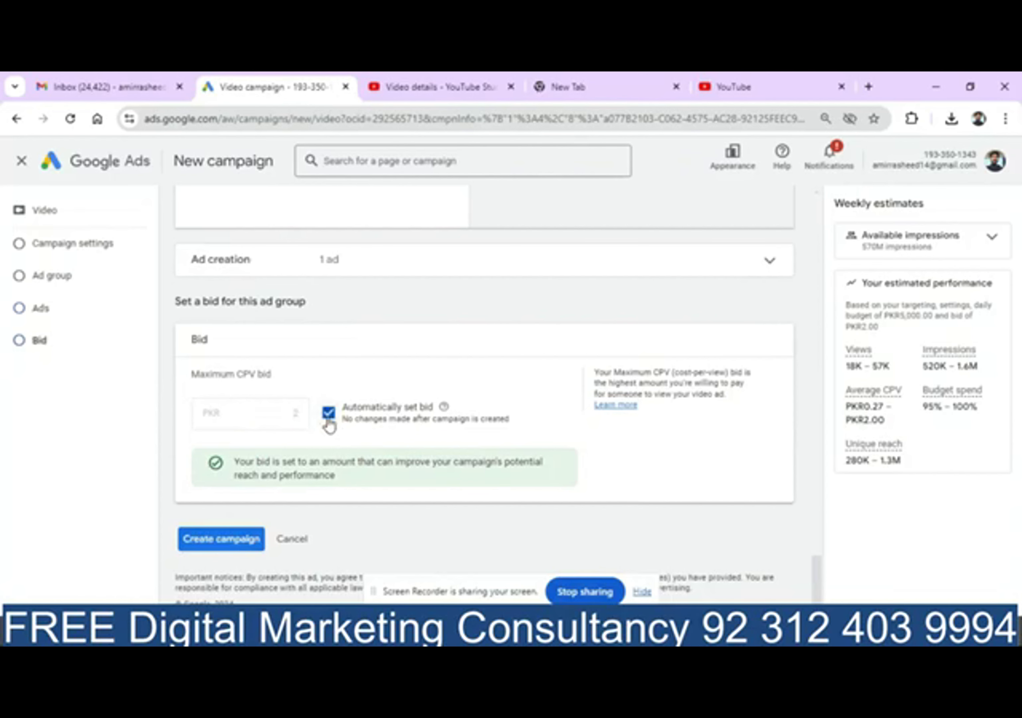
Switch the video ad format to Skippable in-stream ad and check its Final URL and Display URL fields
left_click_drag(817, 569, 794, 478)
left_click(193, 486)
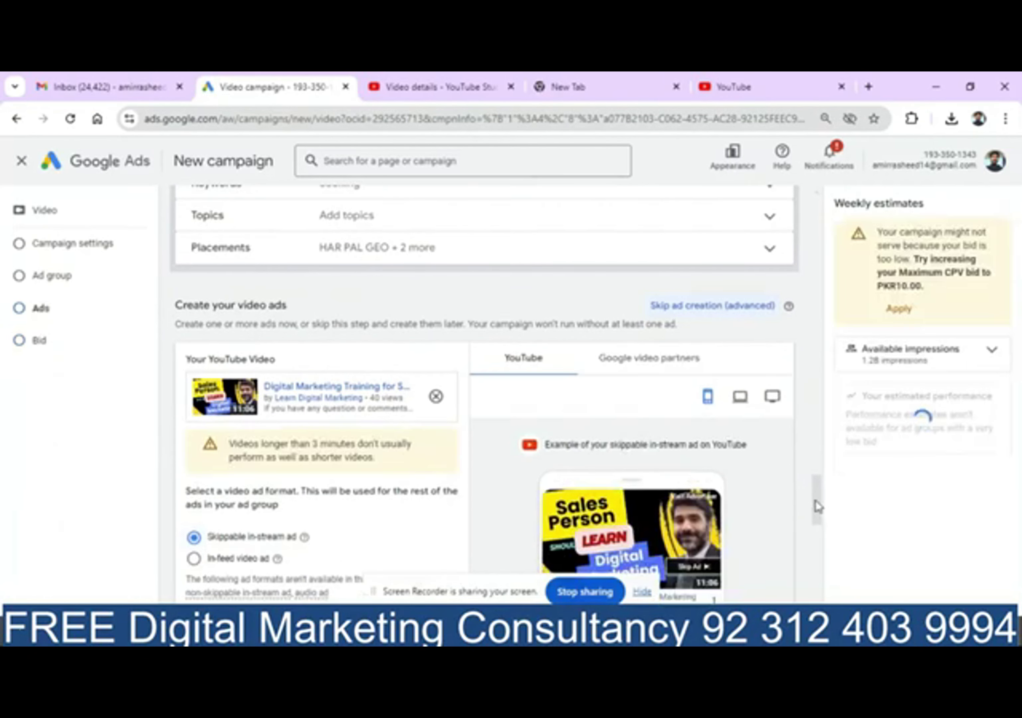
left_click_drag(816, 502, 826, 541)
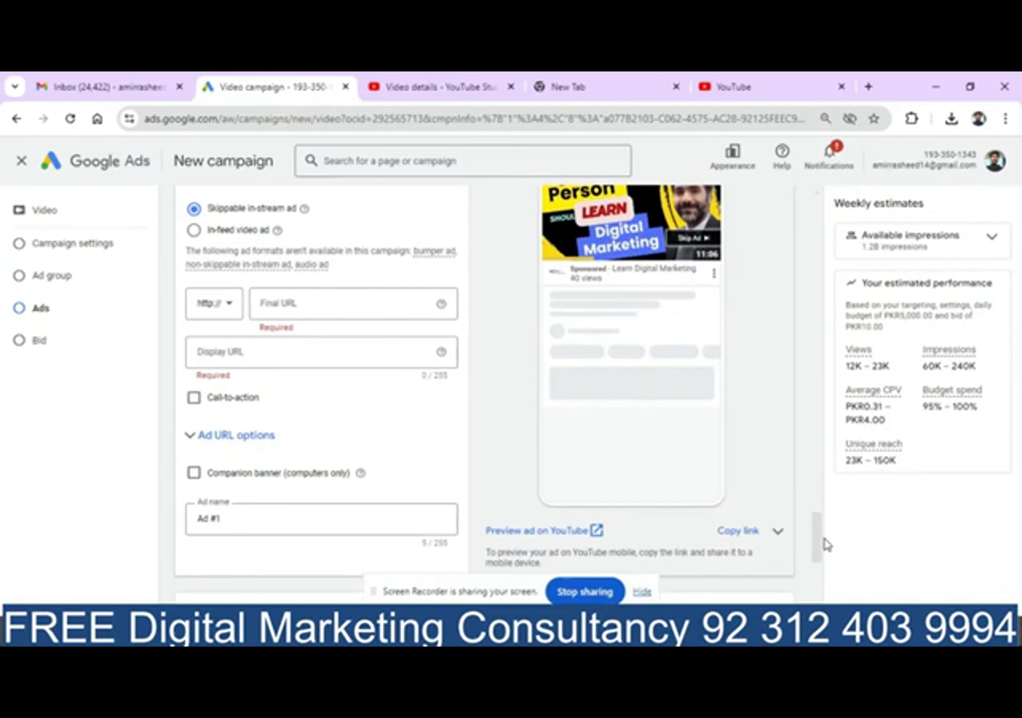
left_click(330, 305)
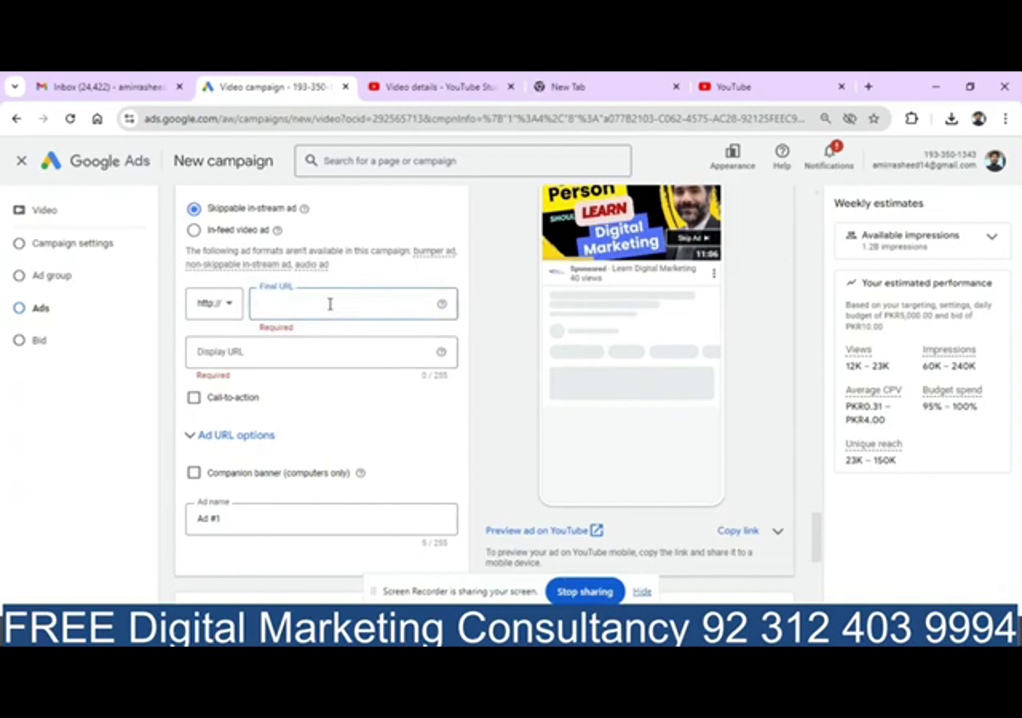
left_click(818, 542)
left_click_drag(818, 543, 808, 526)
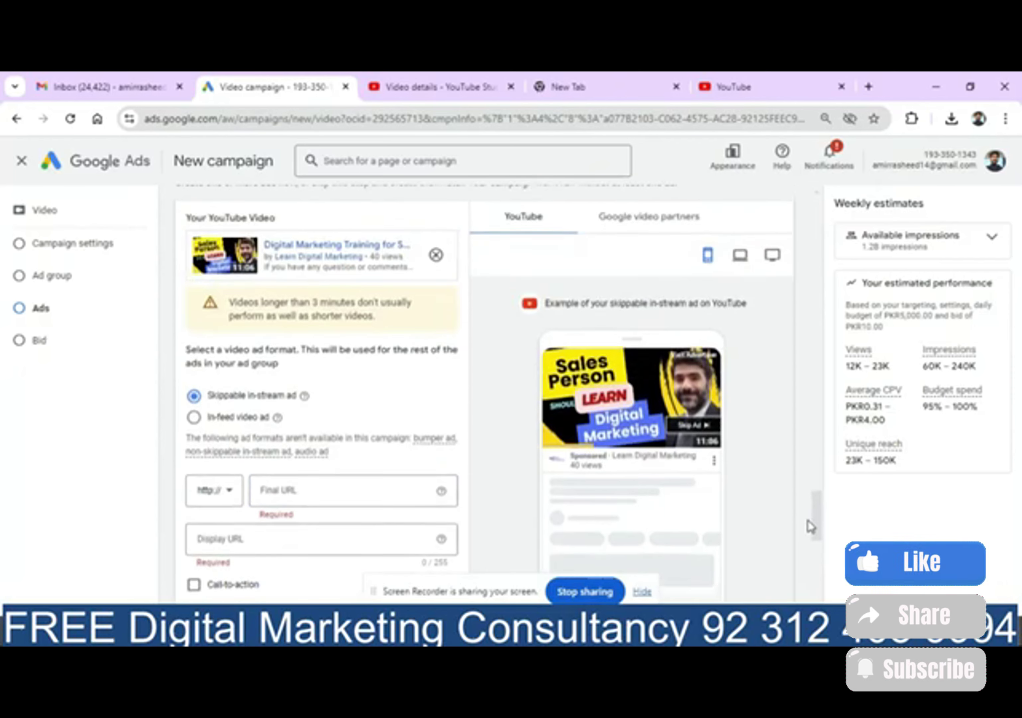
Return the video ad format to In-feed video ad and check its required headline and description fields
left_click(193, 417)
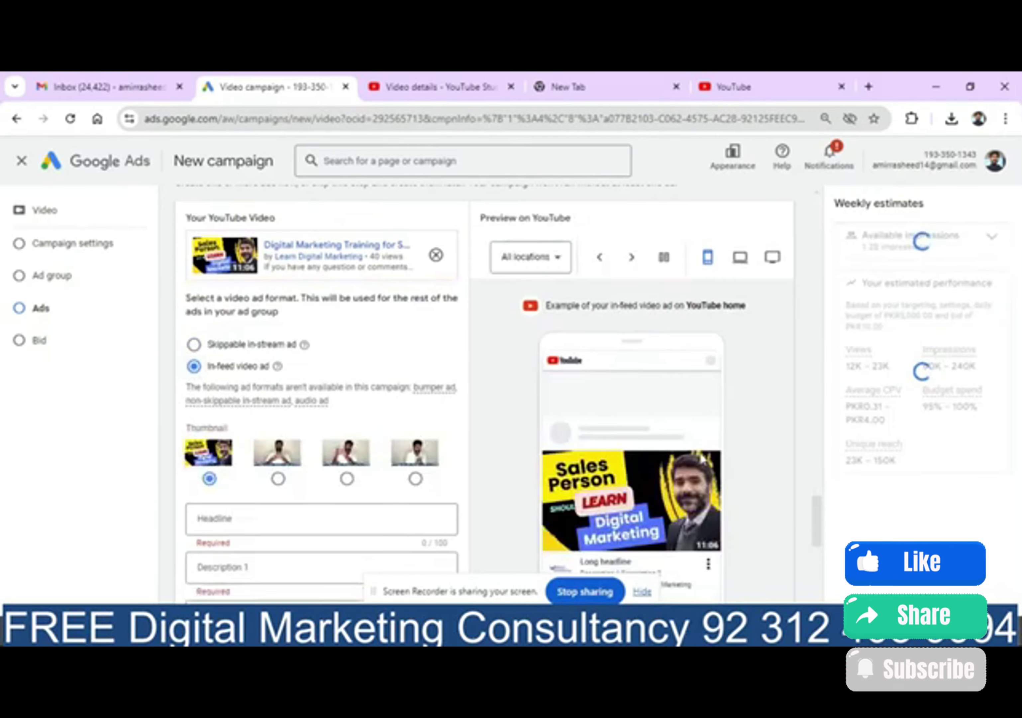
left_click_drag(822, 523, 835, 549)
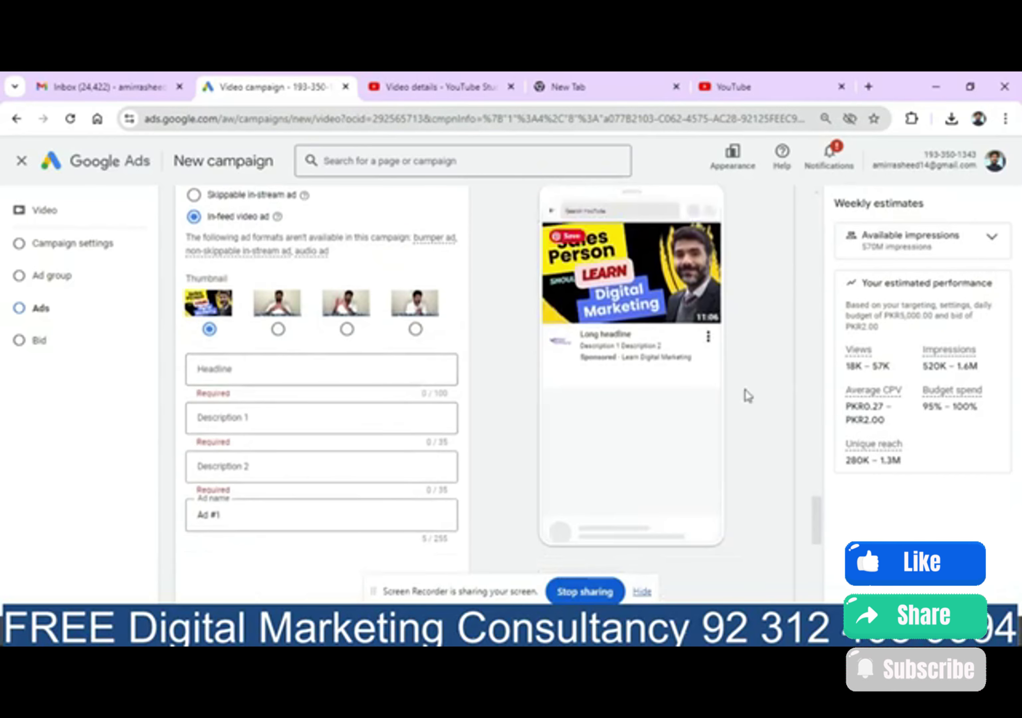
left_click_drag(819, 533, 817, 517)
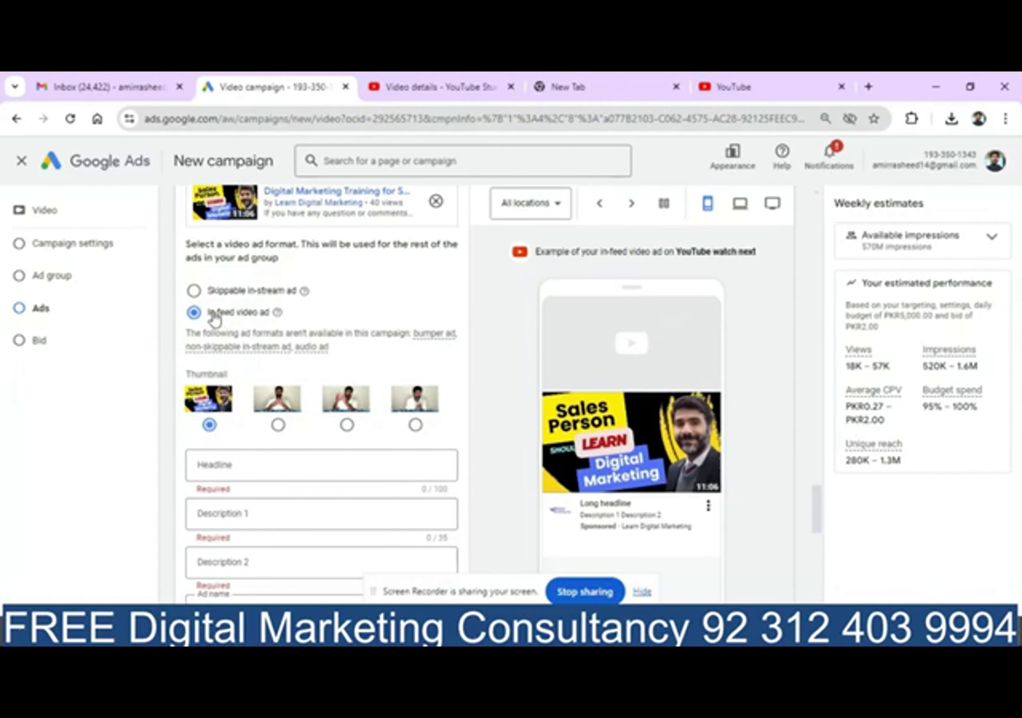
Leave the unsaved video views campaign and start a new campaign without a goal's guidance
left_click(20, 162)
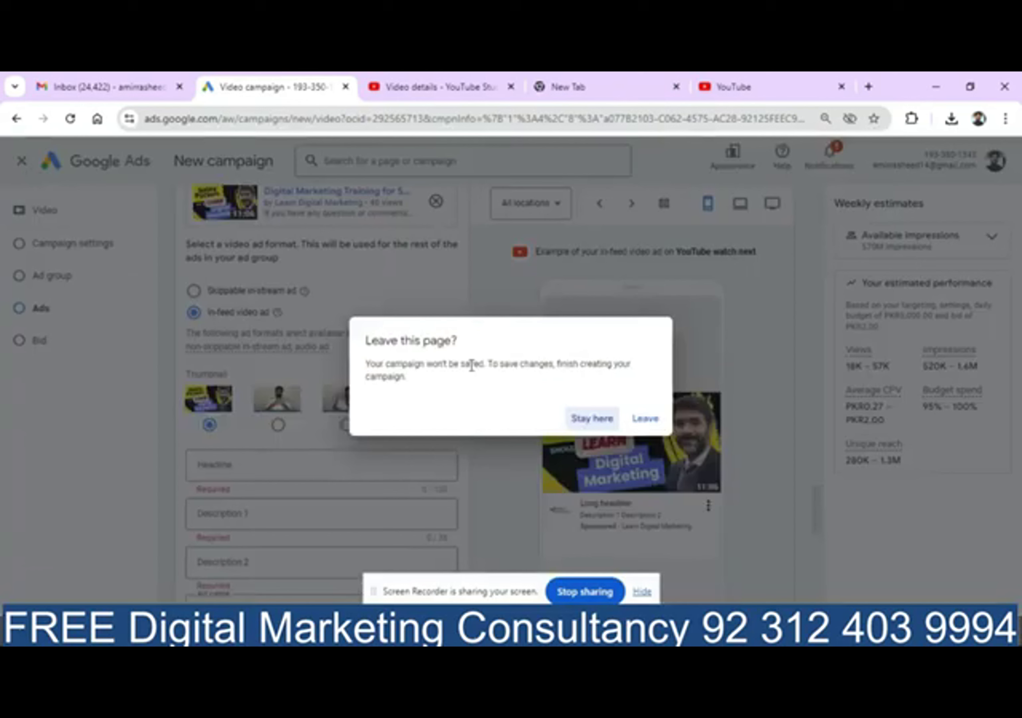
left_click(656, 423)
left_click(340, 342)
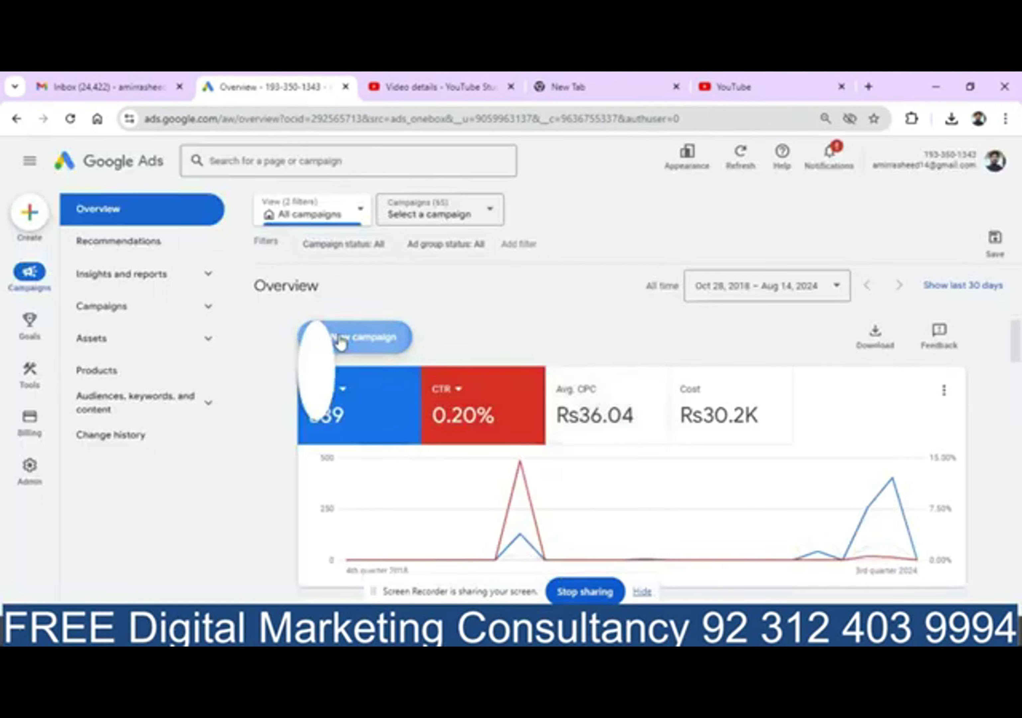
left_click(342, 344)
left_click(582, 525)
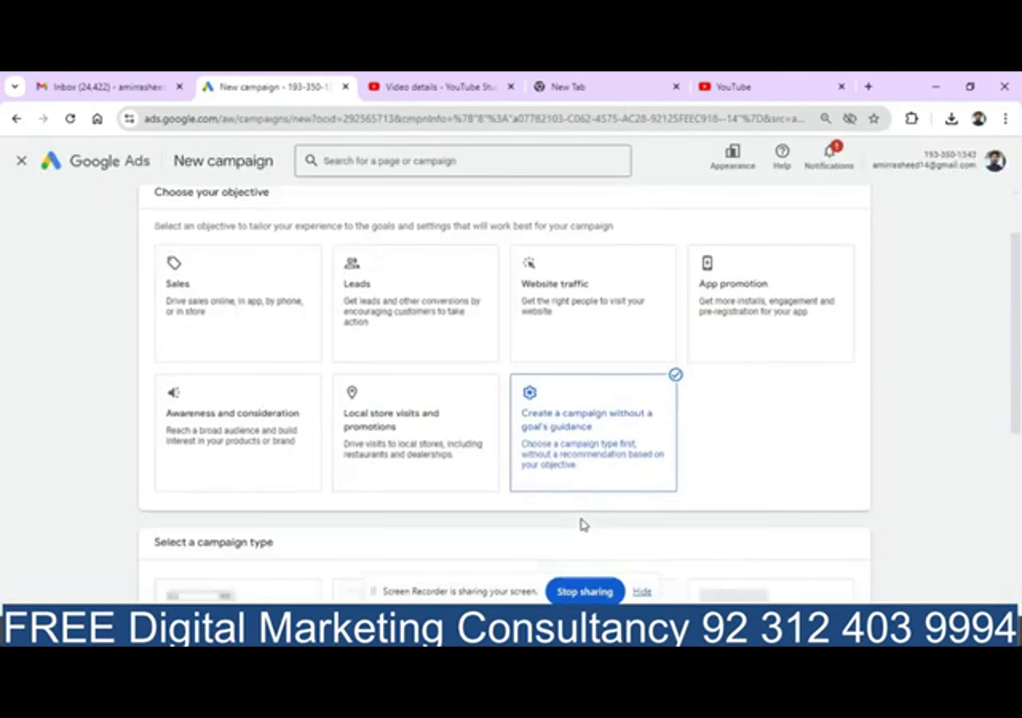
Choose Video as the campaign type with the Efficient reach subtype and continue to the campaign settings
scroll(1019, 548, "down", 5)
left_click(468, 425)
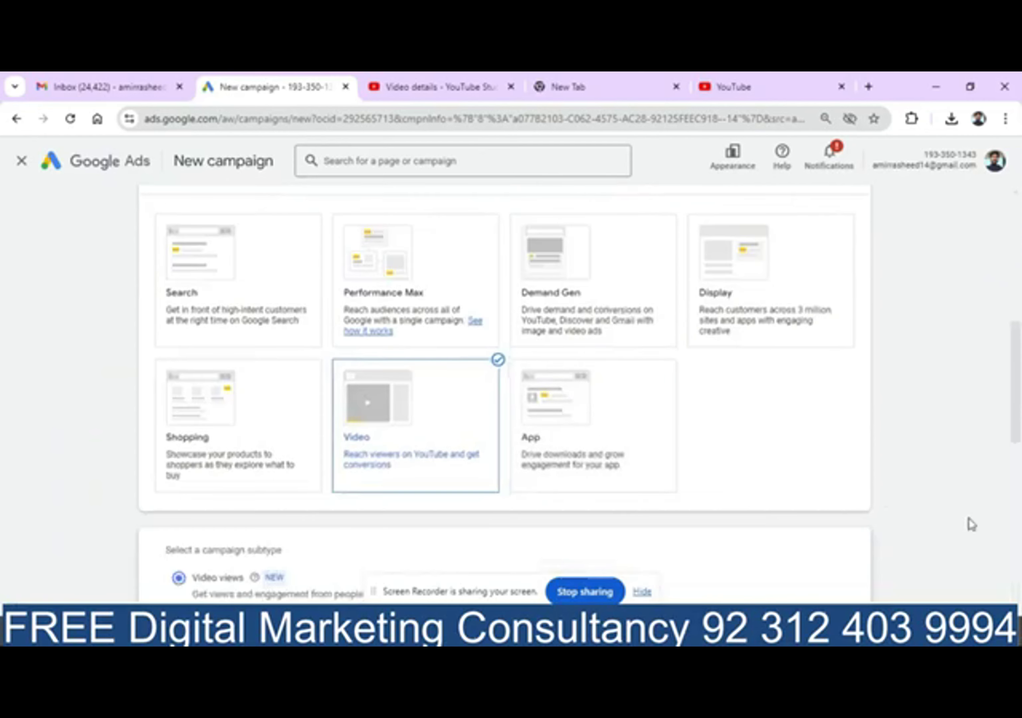
scroll(1019, 407, "down", 7)
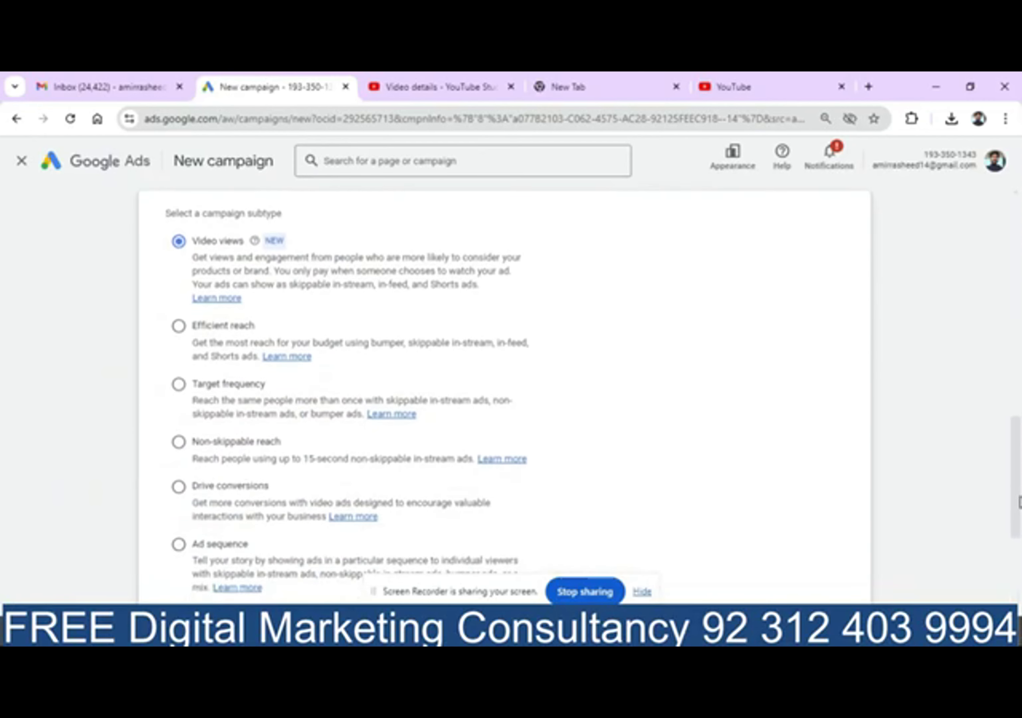
left_click(178, 327)
scroll(1016, 490, "down", 5)
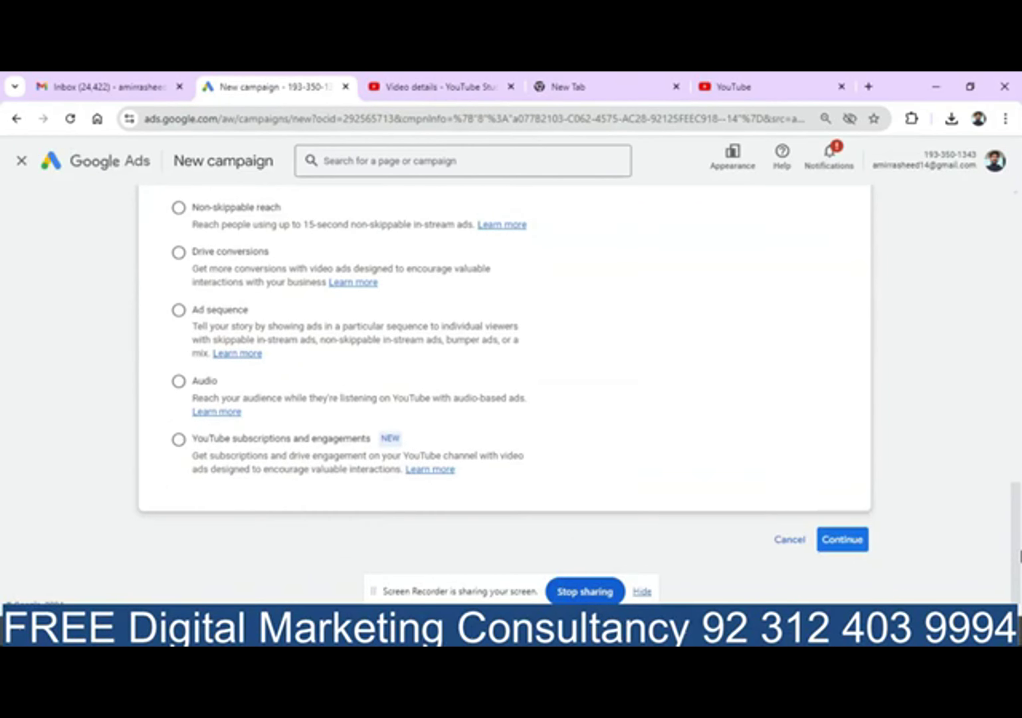
left_click(867, 548)
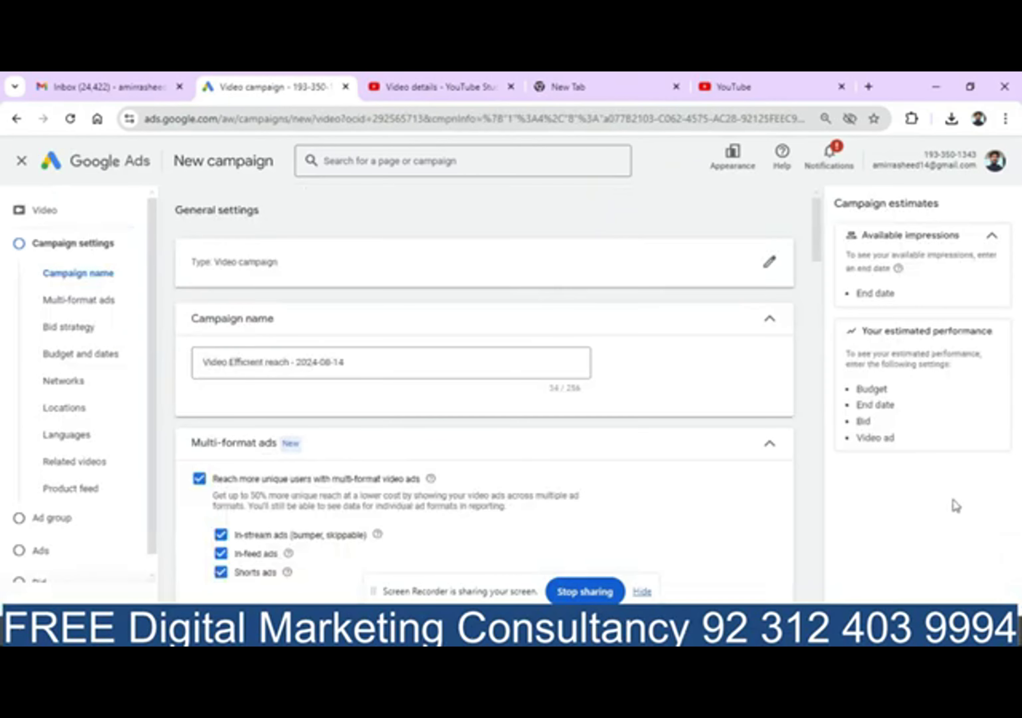
Exclude in-stream and Shorts ads from the multi-format ads, keeping only In-feed ads, and expand the bid strategy settings
left_click(221, 536)
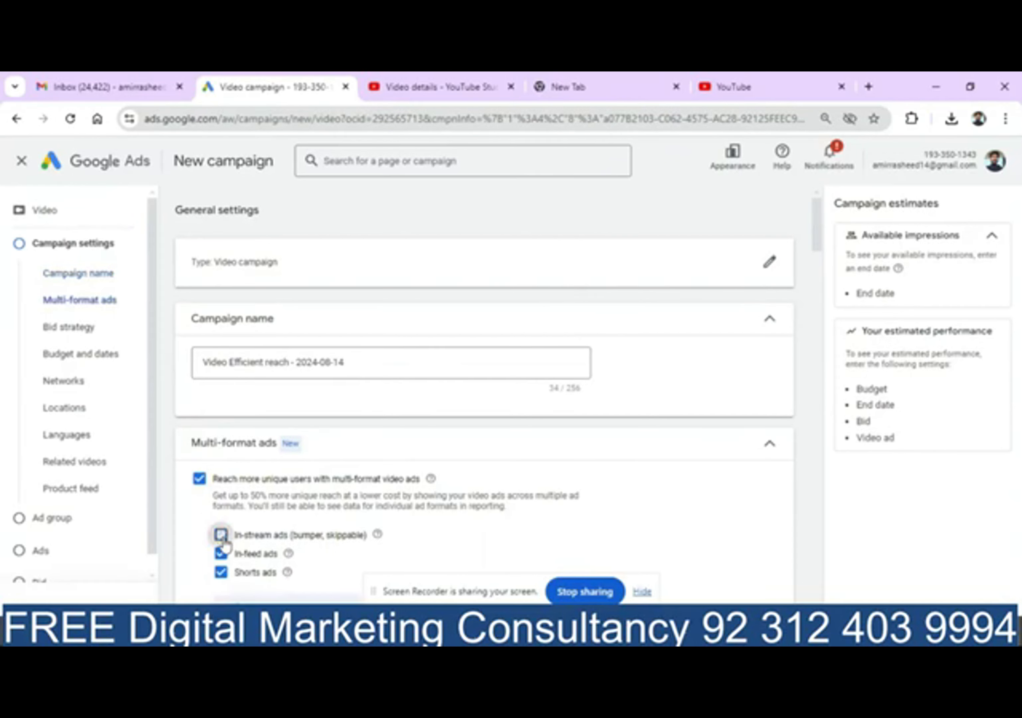
left_click(222, 575)
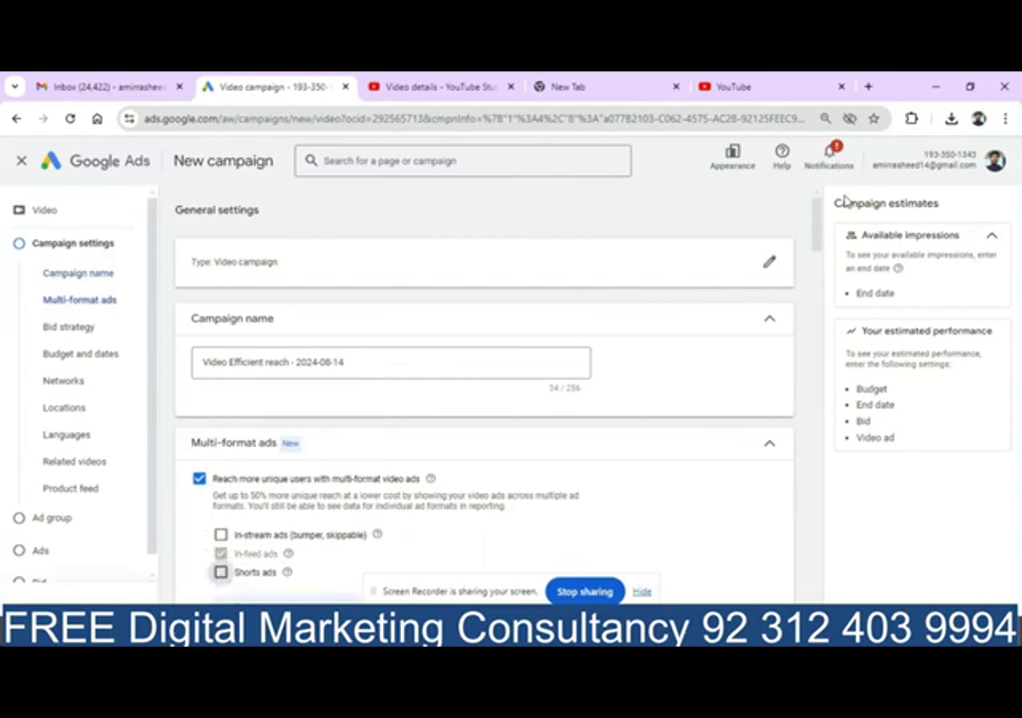
left_click_drag(821, 223, 839, 269)
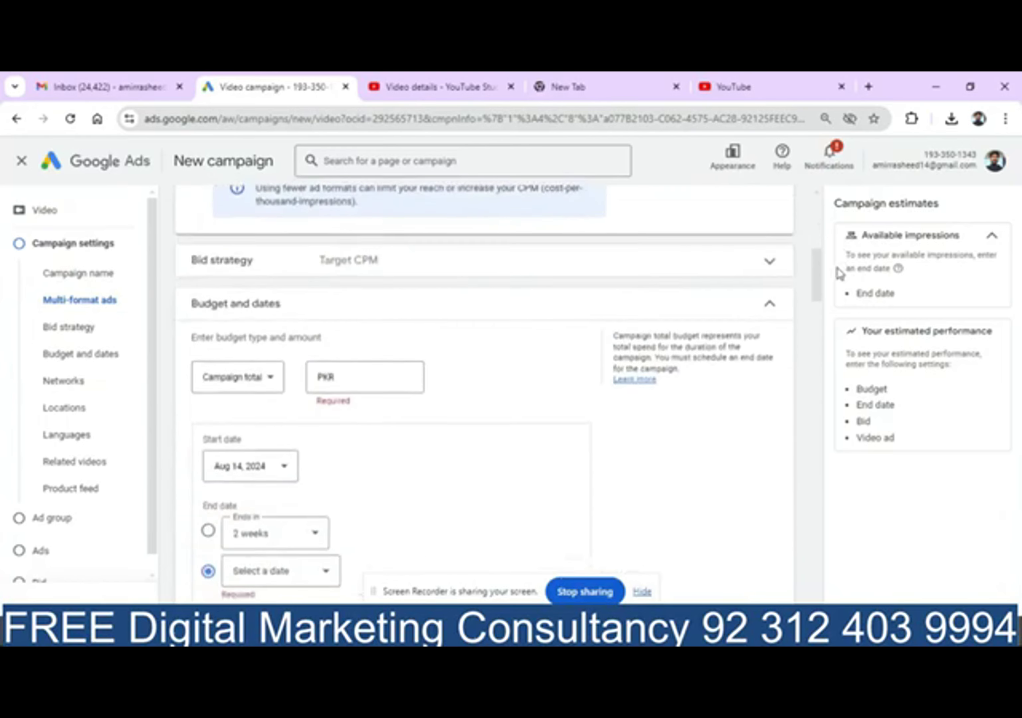
left_click(380, 259)
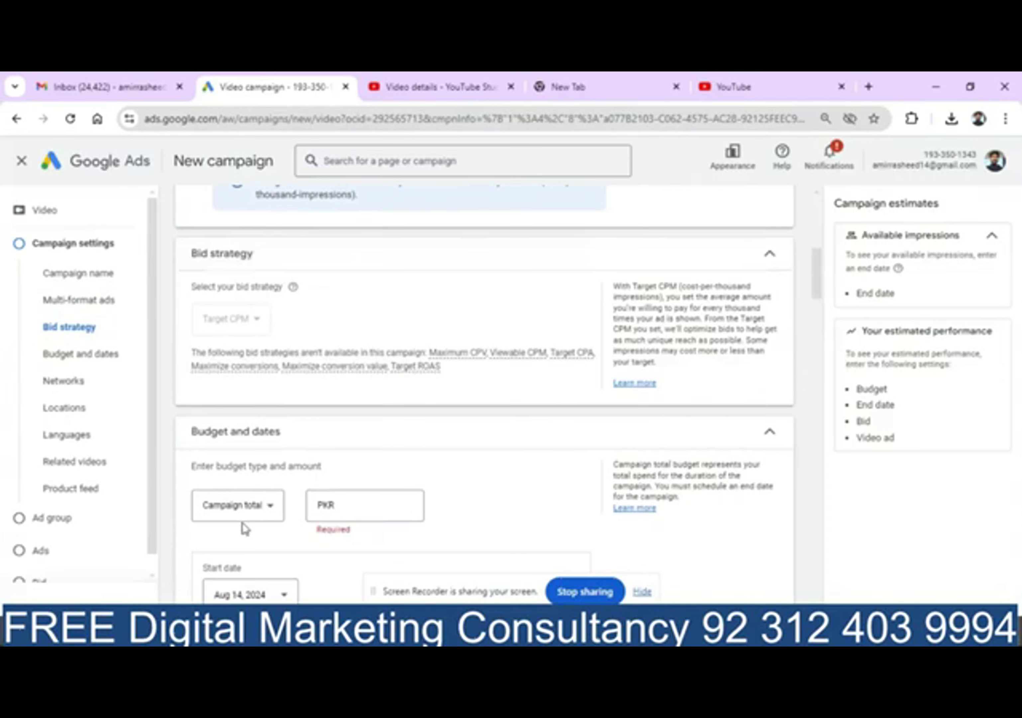
Set the campaign budget type to Daily with an amount of PKR 5,000
left_click(268, 508)
left_click(266, 515)
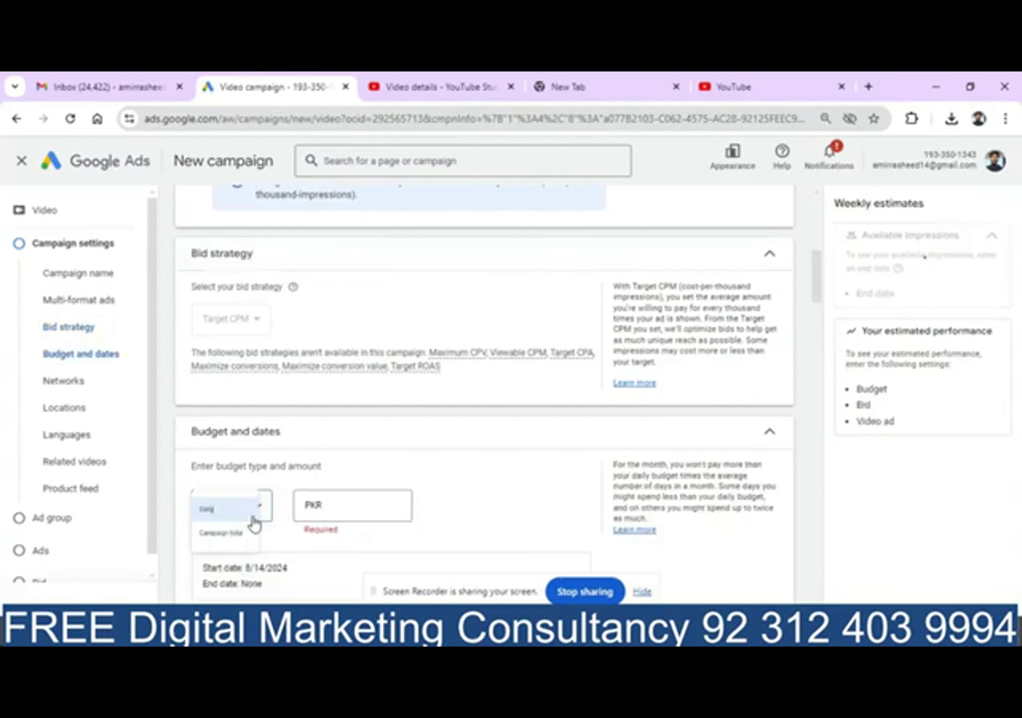
left_click(365, 506)
type("500")
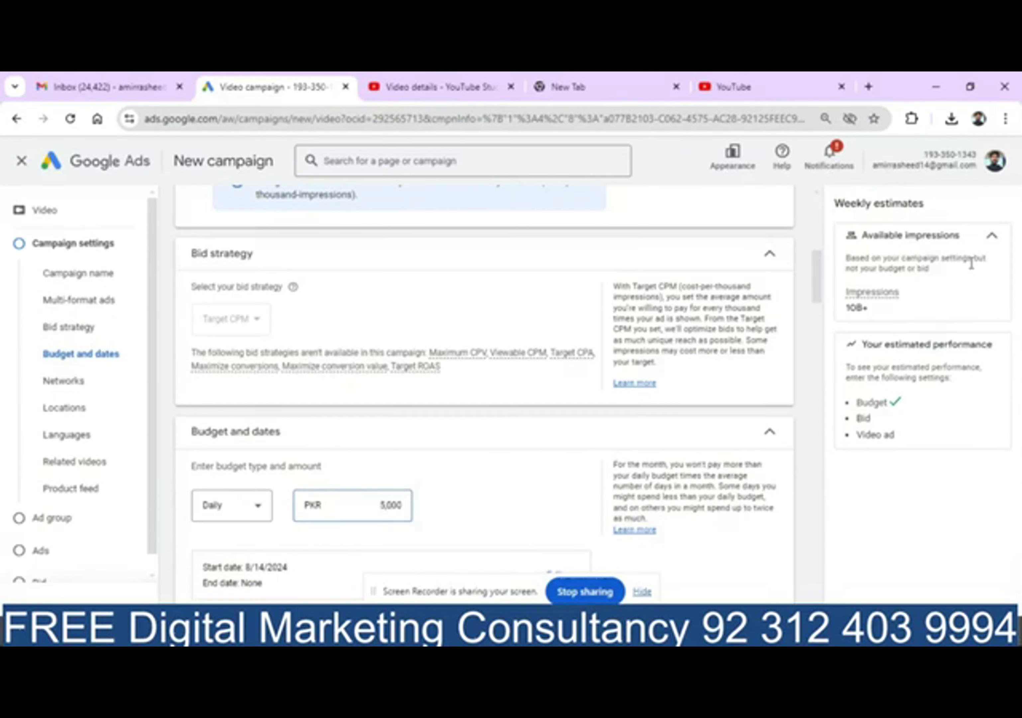
Exclude Google TV and the video partners on the Google Display Network from the campaign's networks
left_click_drag(817, 285, 833, 337)
left_click(753, 251)
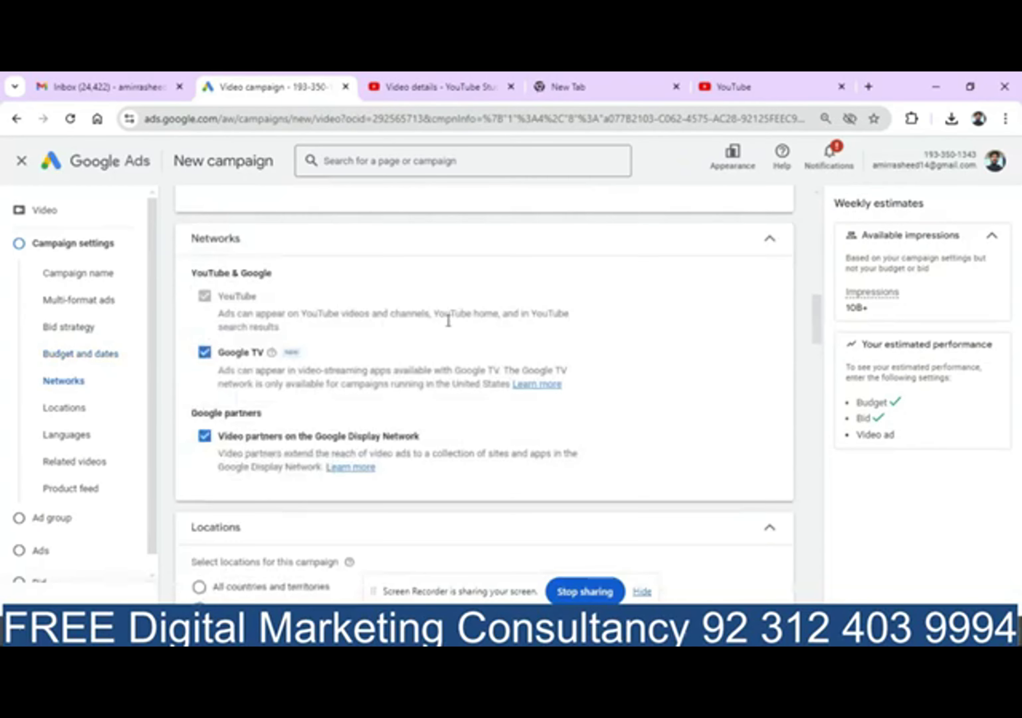
left_click(205, 435)
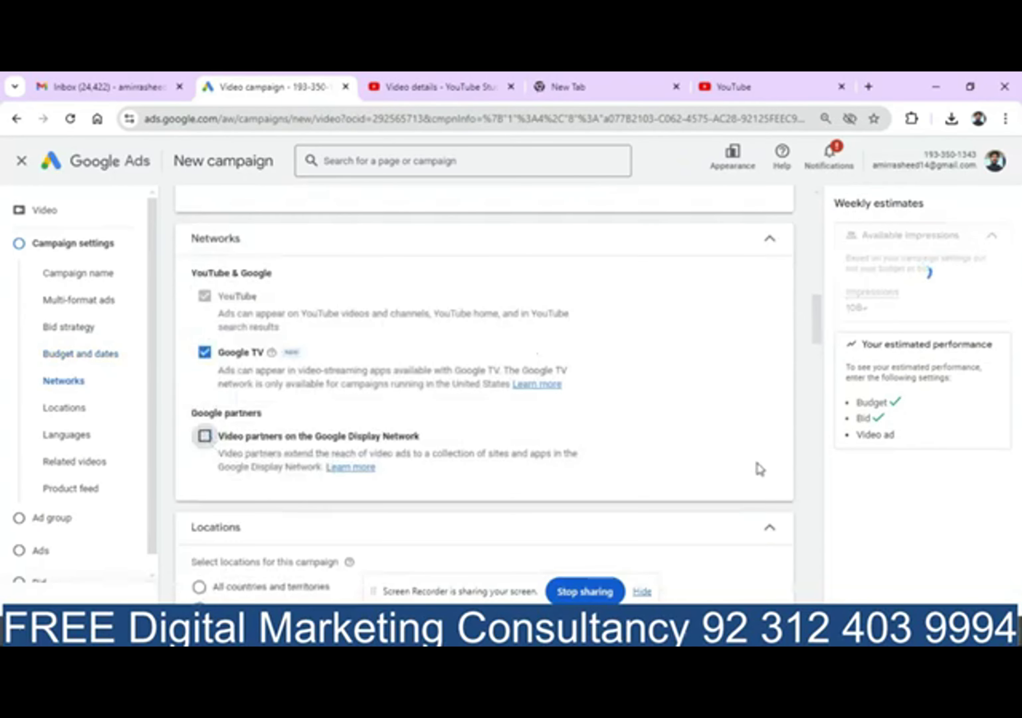
scroll(815, 311, "down", 1)
left_click(205, 335)
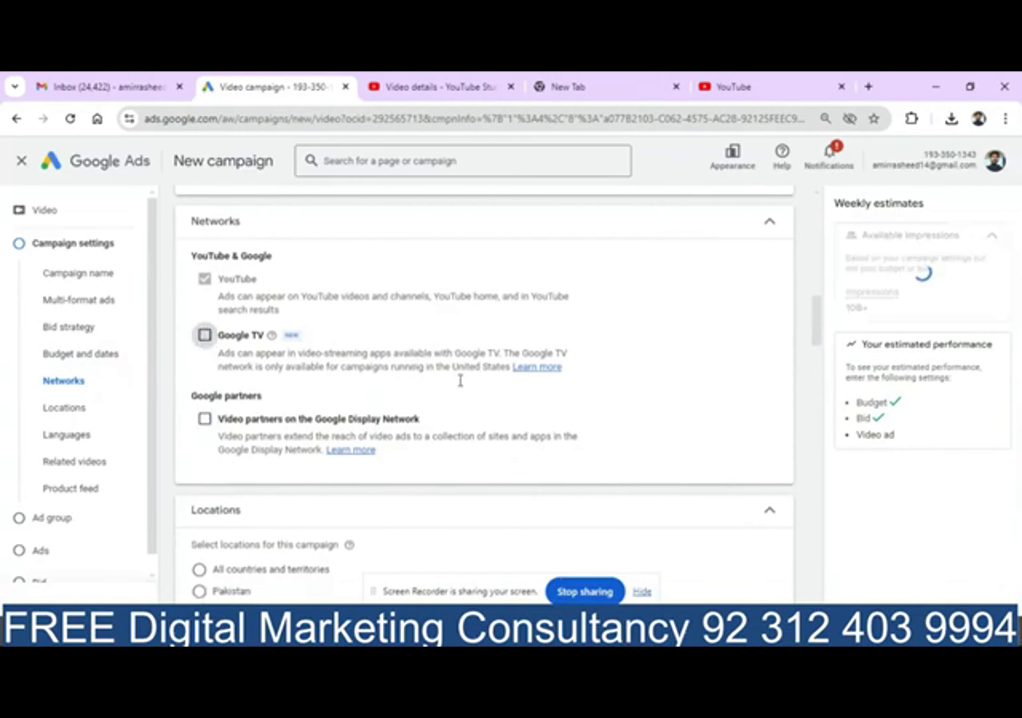
Paste the copied YouTube link to add the "Digital Marketing Training" video to the ad and check its Final URL field
left_click_drag(817, 322, 817, 520)
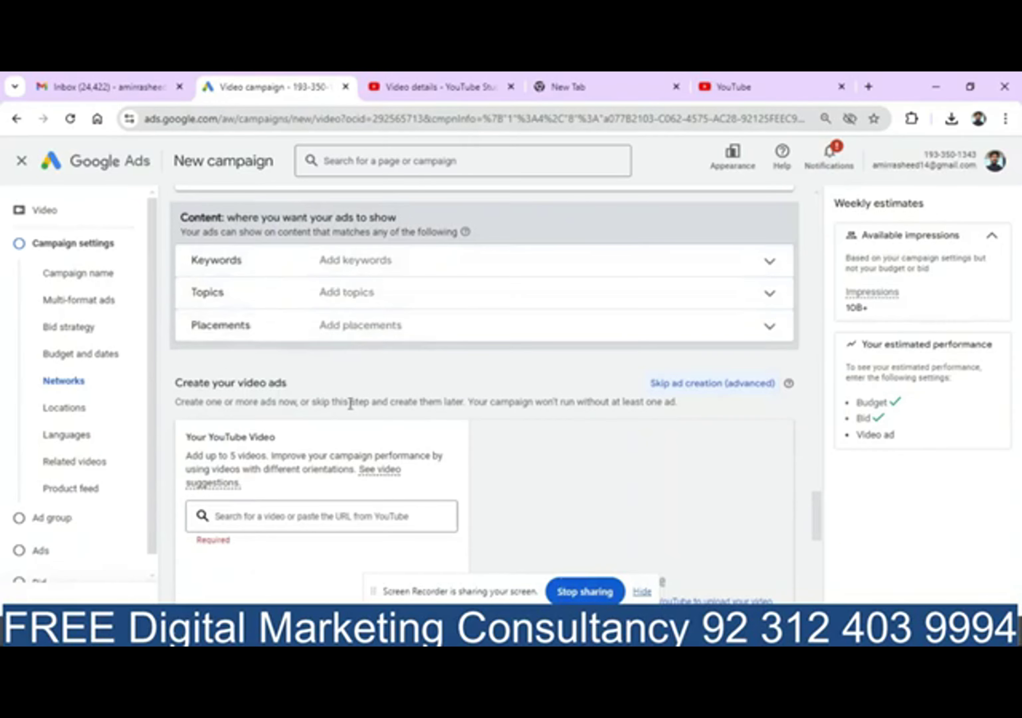
left_click(323, 516)
key("ctrl+v")
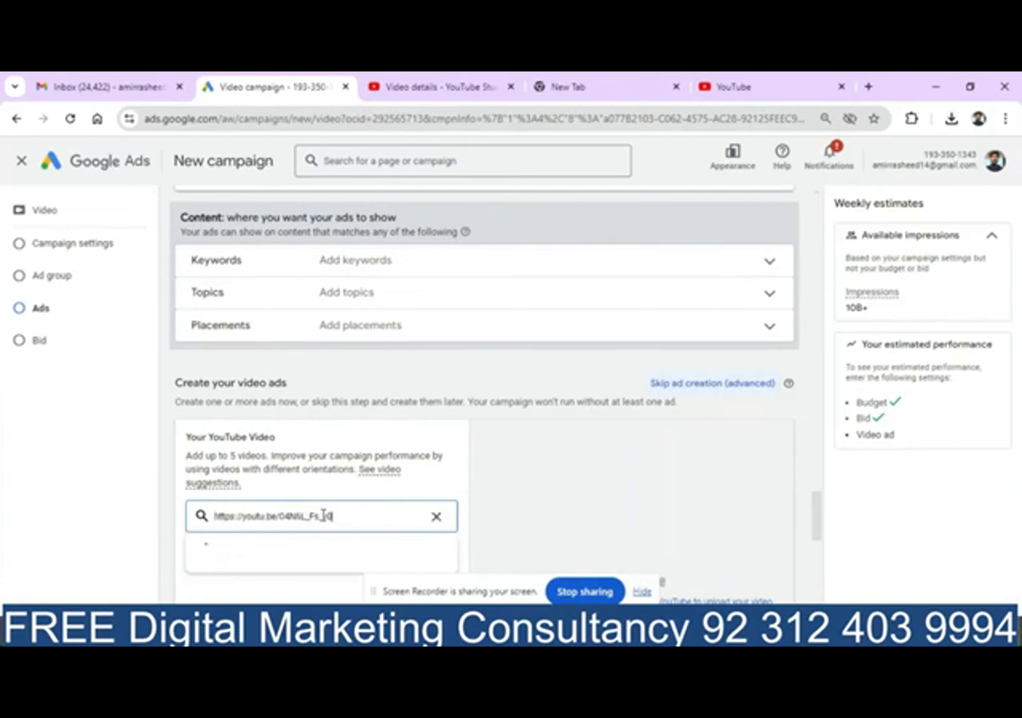
left_click_drag(820, 481, 825, 531)
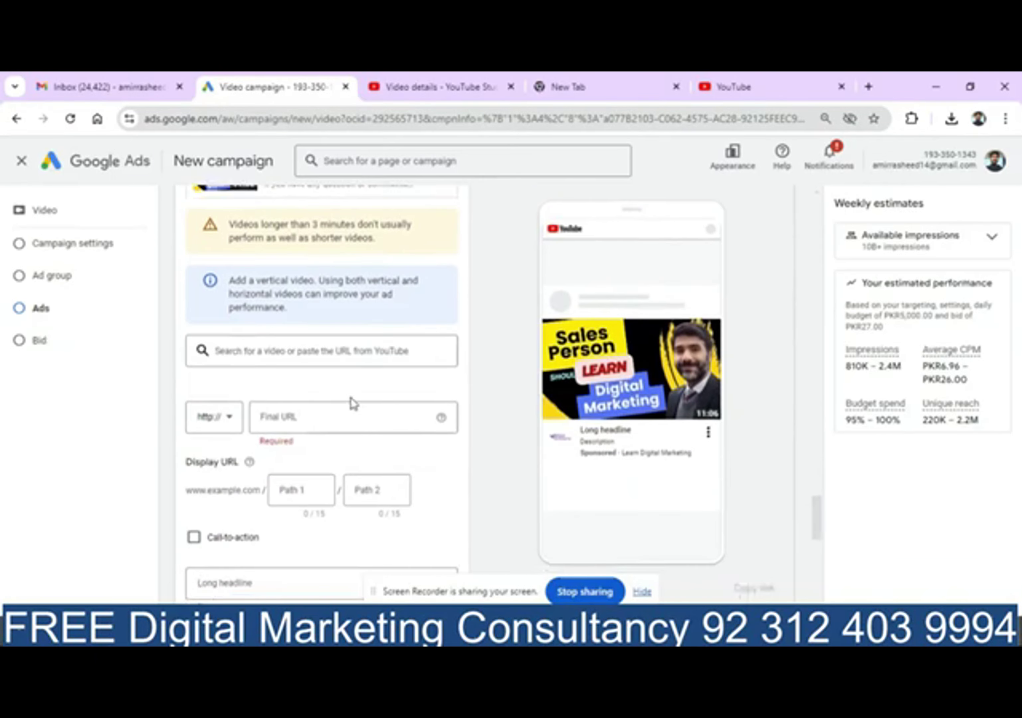
left_click(378, 432)
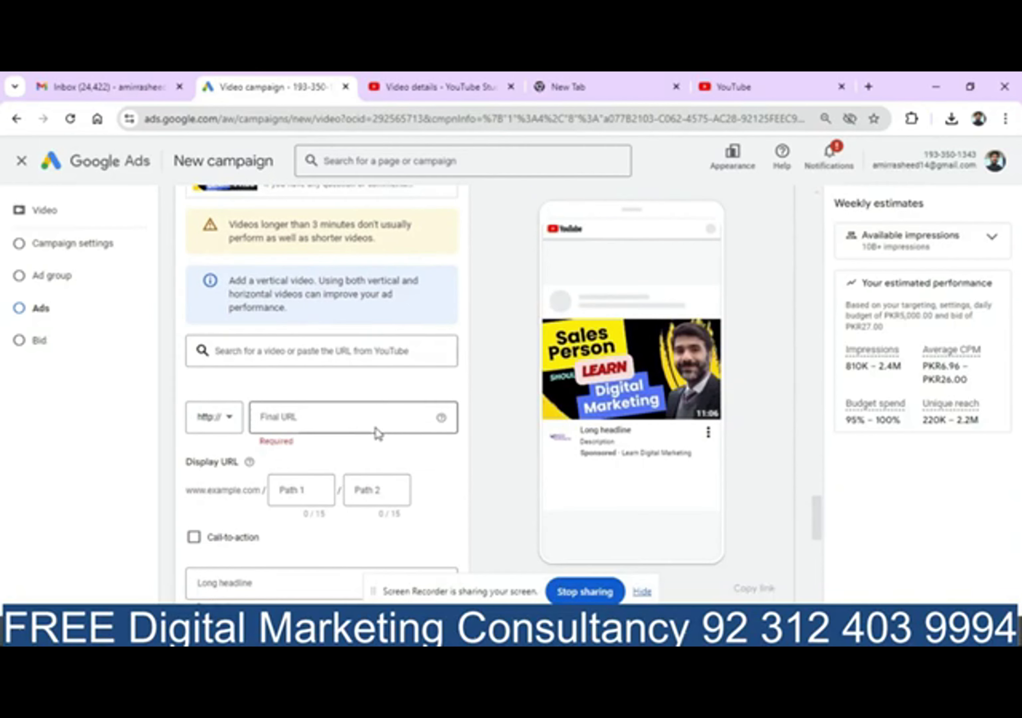
left_click(545, 435)
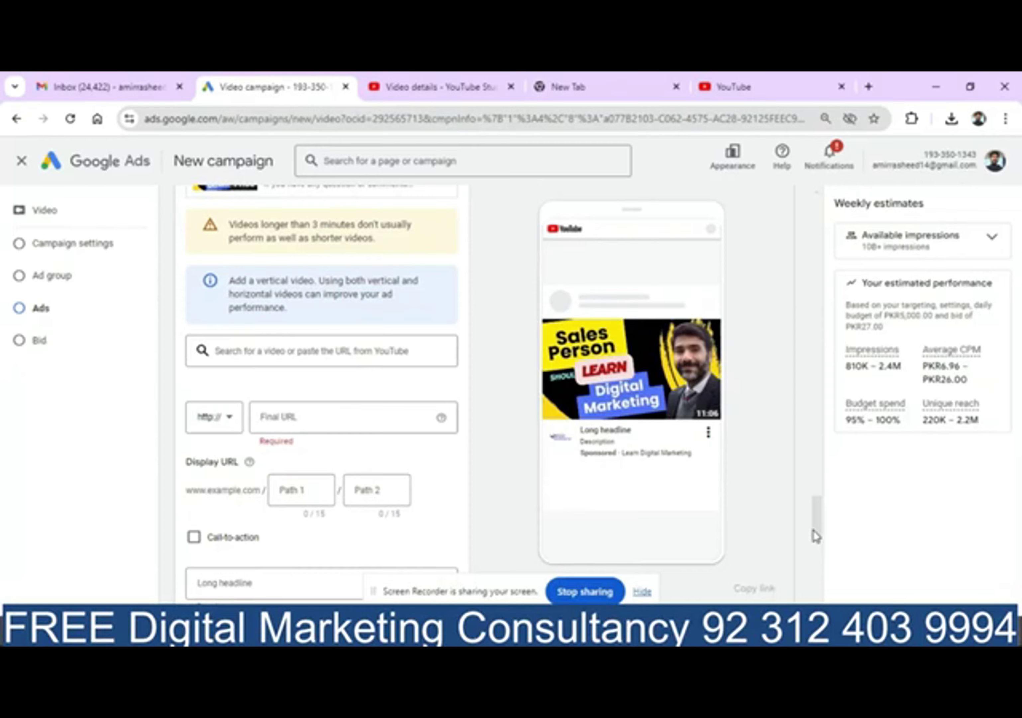
Open the Your data and Custom search terms segments in the ad group's audience settings
left_click_drag(816, 536, 806, 446)
left_click(258, 532)
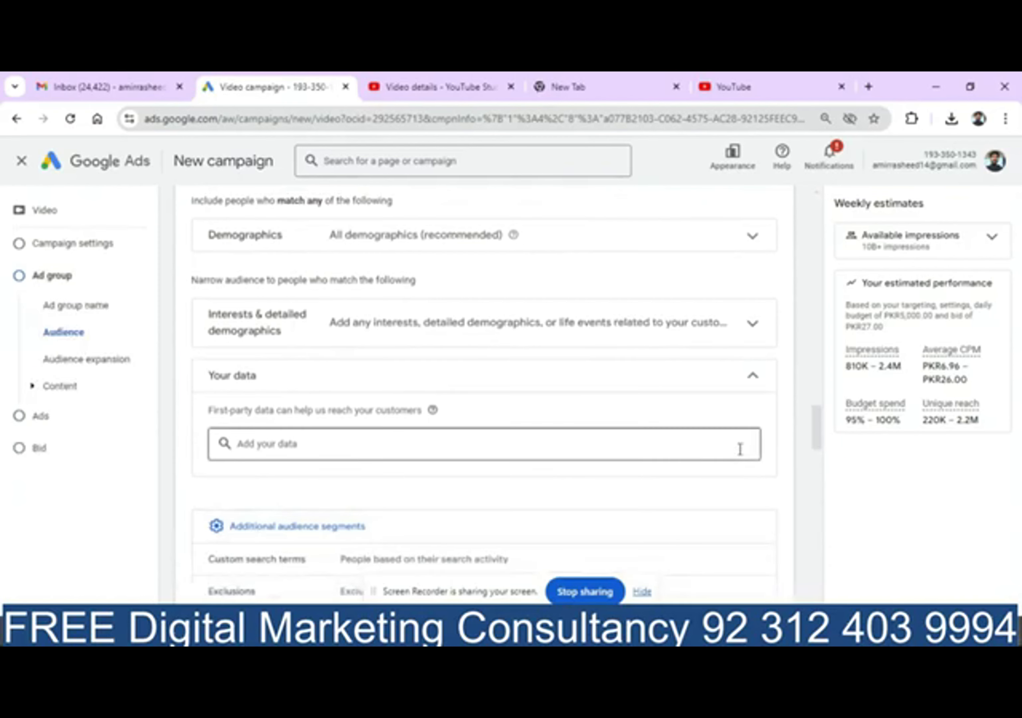
left_click_drag(817, 444, 820, 461)
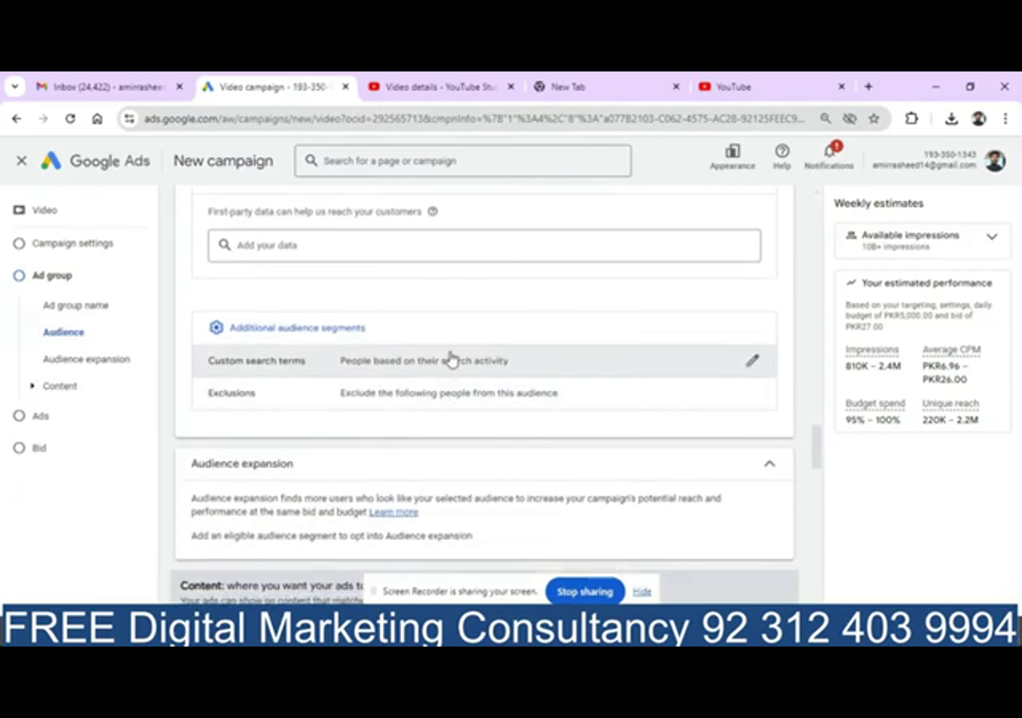
left_click(451, 365)
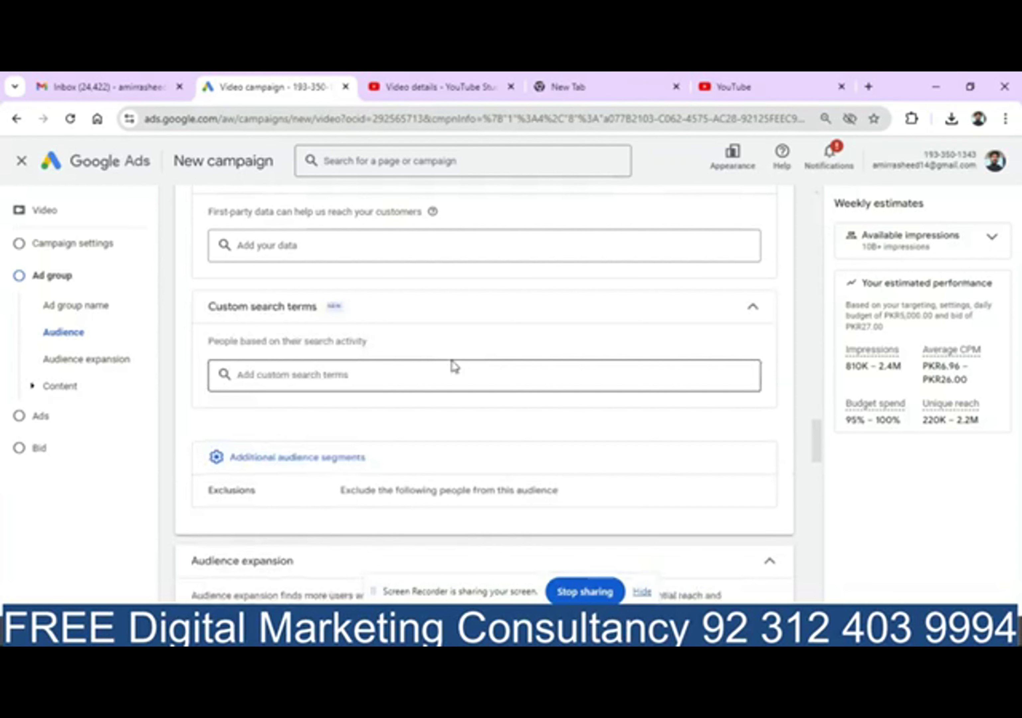
left_click_drag(815, 452, 809, 224)
scroll(657, 349, "down", 1)
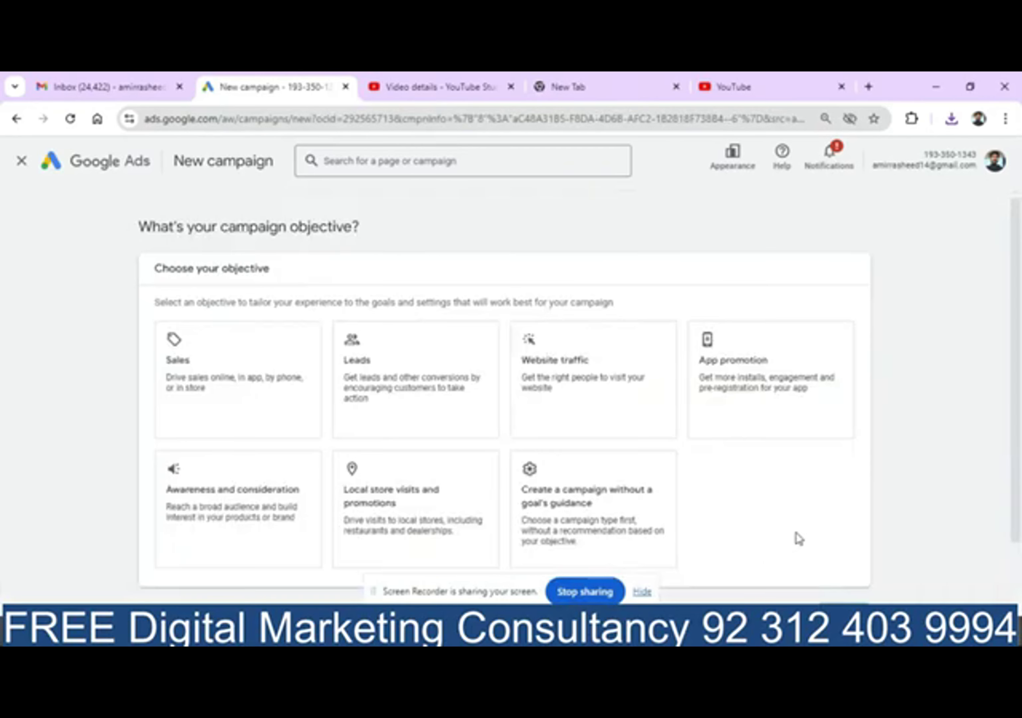
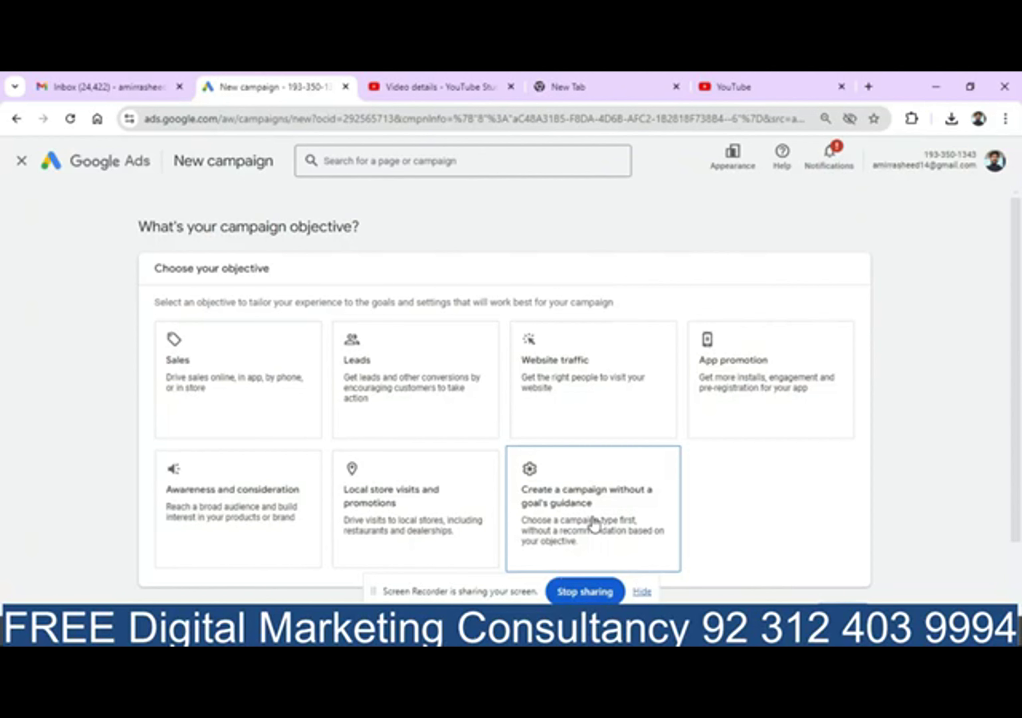
Start a campaign without a goal's guidance and choose Video as the campaign type
left_click(629, 497)
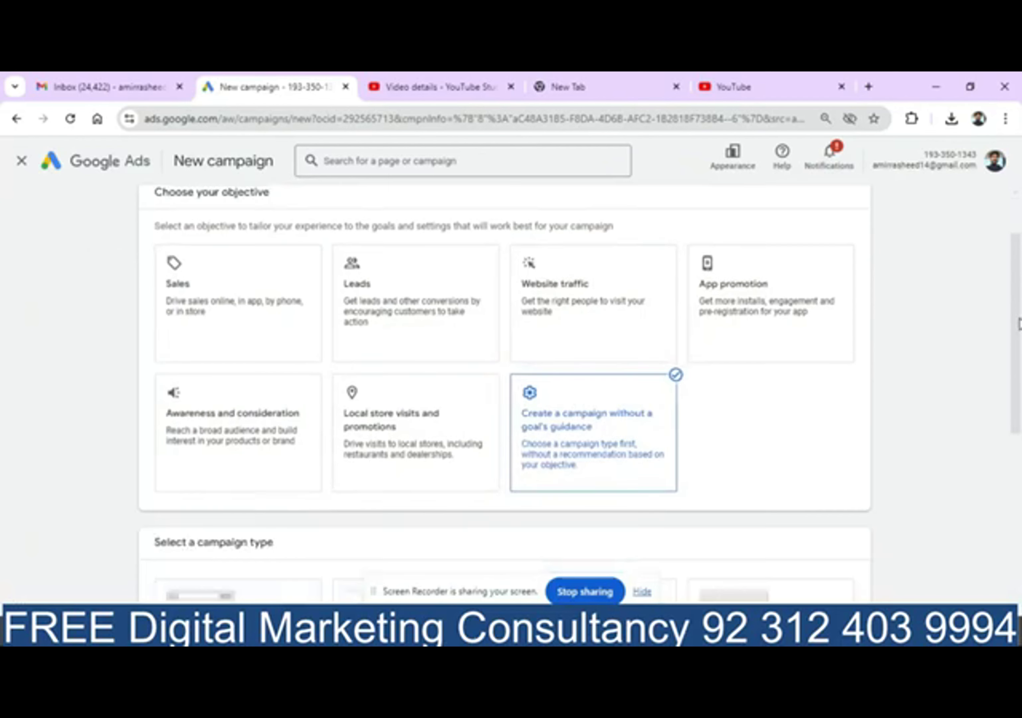
left_click_drag(1014, 321, 1015, 460)
left_click(447, 520)
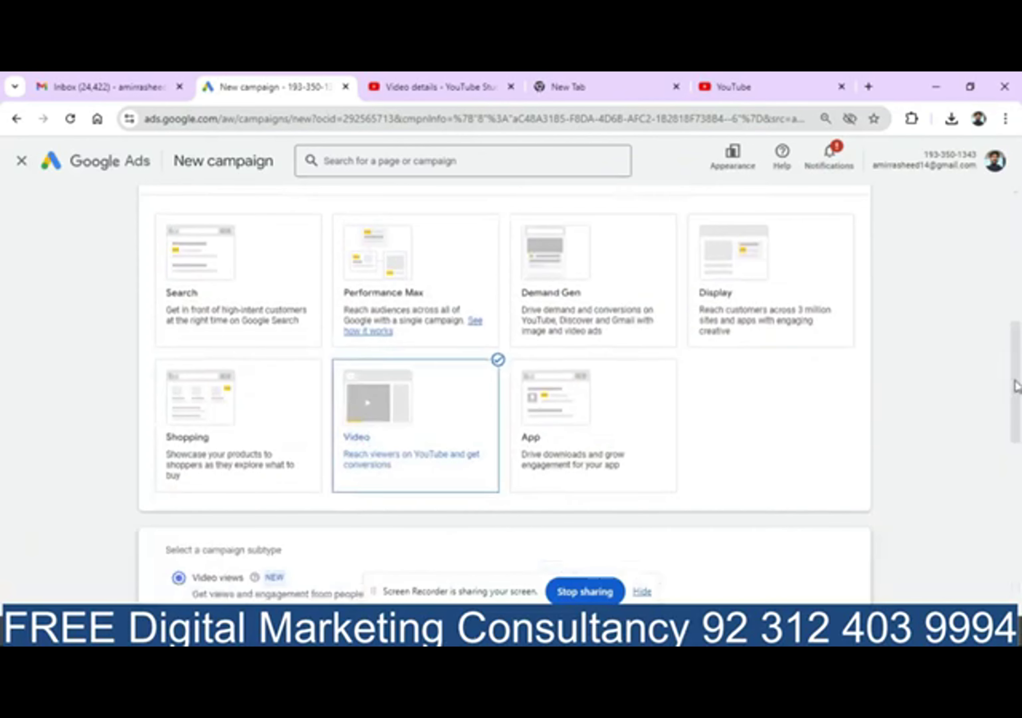
Select the Drive conversions campaign subtype and continue with the account-default conversion goals
left_click_drag(1017, 383, 1017, 503)
scroll(423, 505, "down", 1)
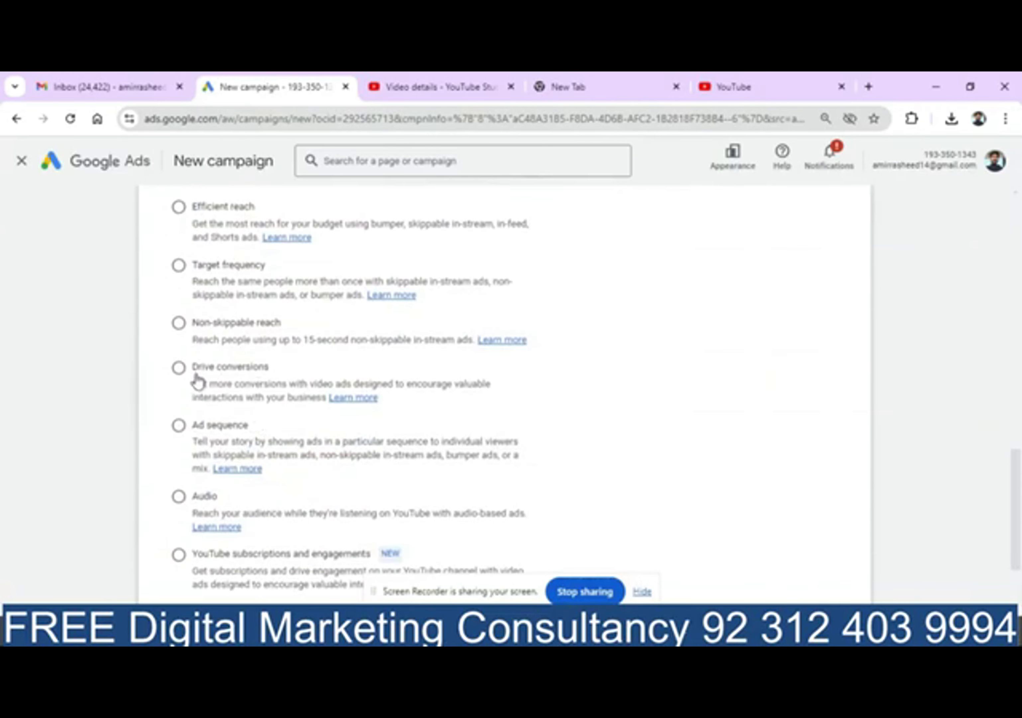
left_click(180, 369)
scroll(1017, 515, "down", 8)
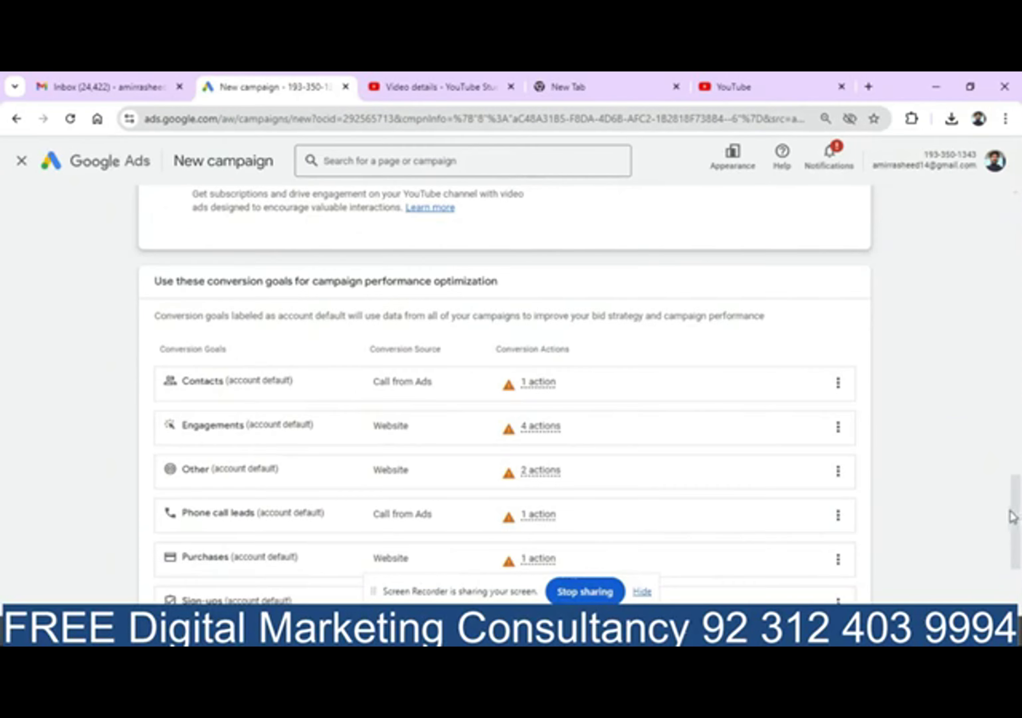
scroll(1015, 580, "down", 3)
left_click(849, 543)
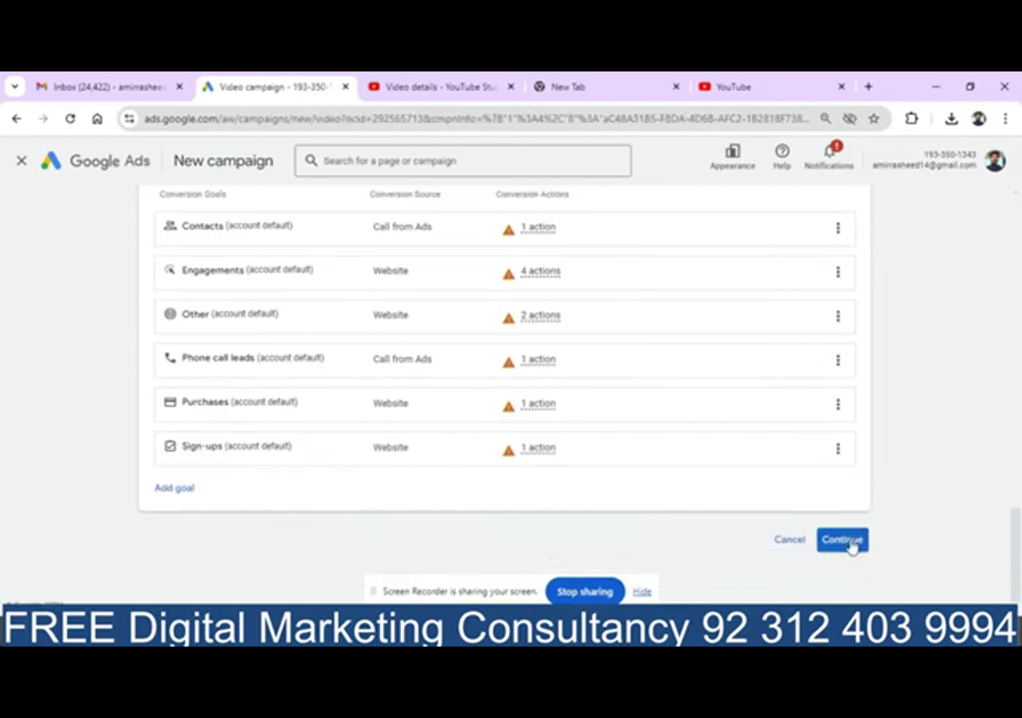
Start creating a new audience for the ad group
left_click_drag(820, 248, 806, 502)
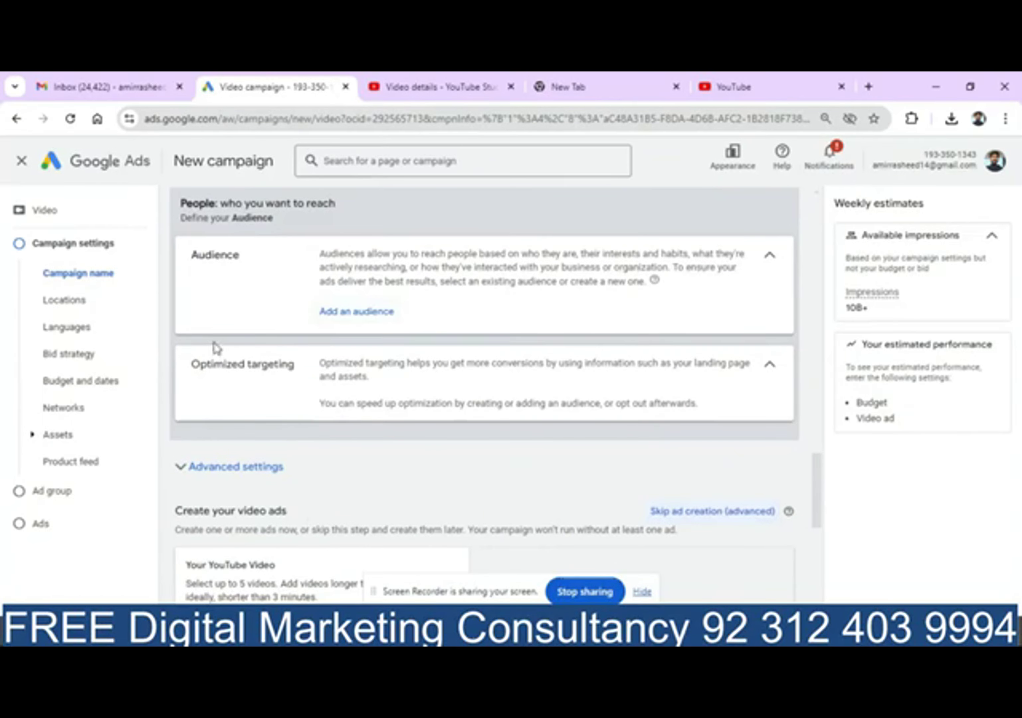
left_click(339, 315)
left_click(407, 348)
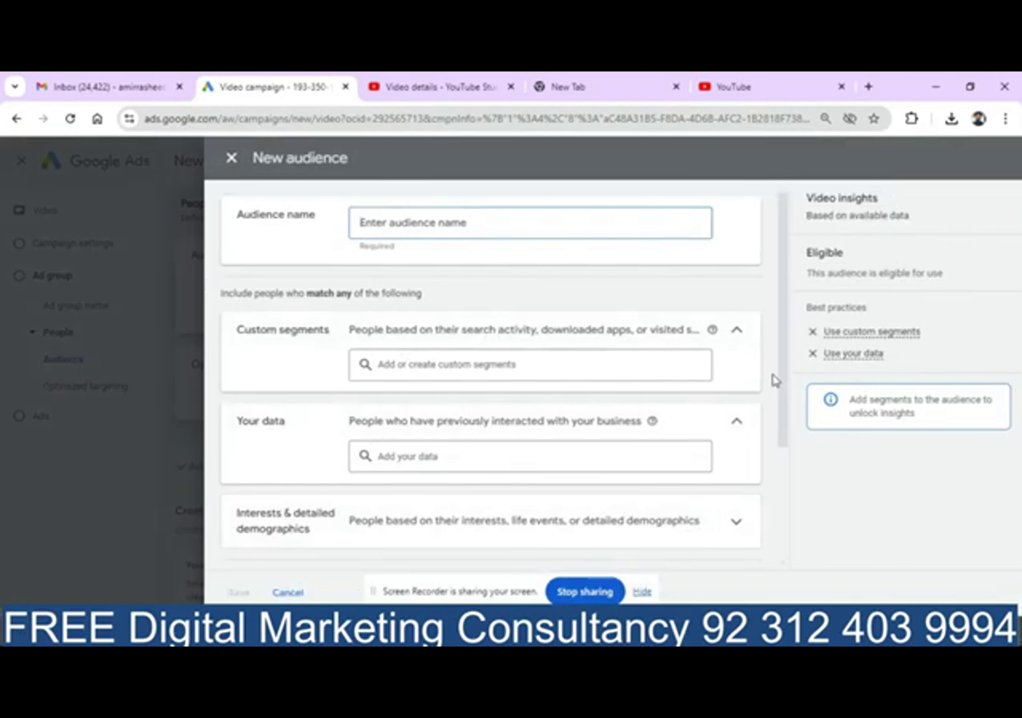
left_click_drag(781, 388, 798, 470)
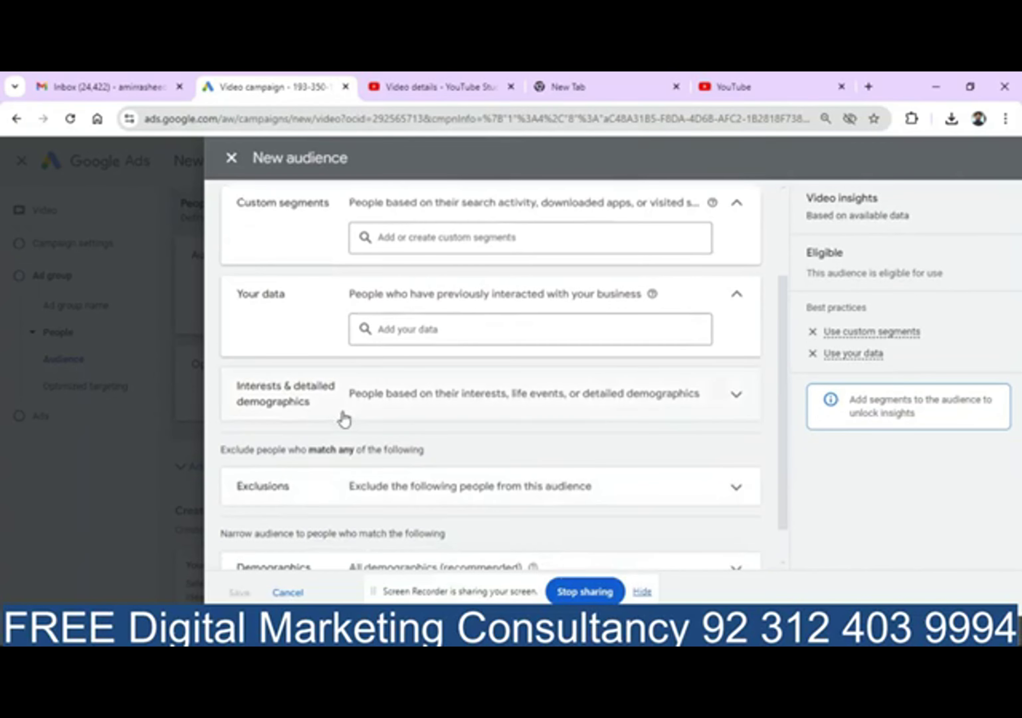
Browse the existing custom segments available to the new audience, including the KW Aud segment
left_click(458, 235)
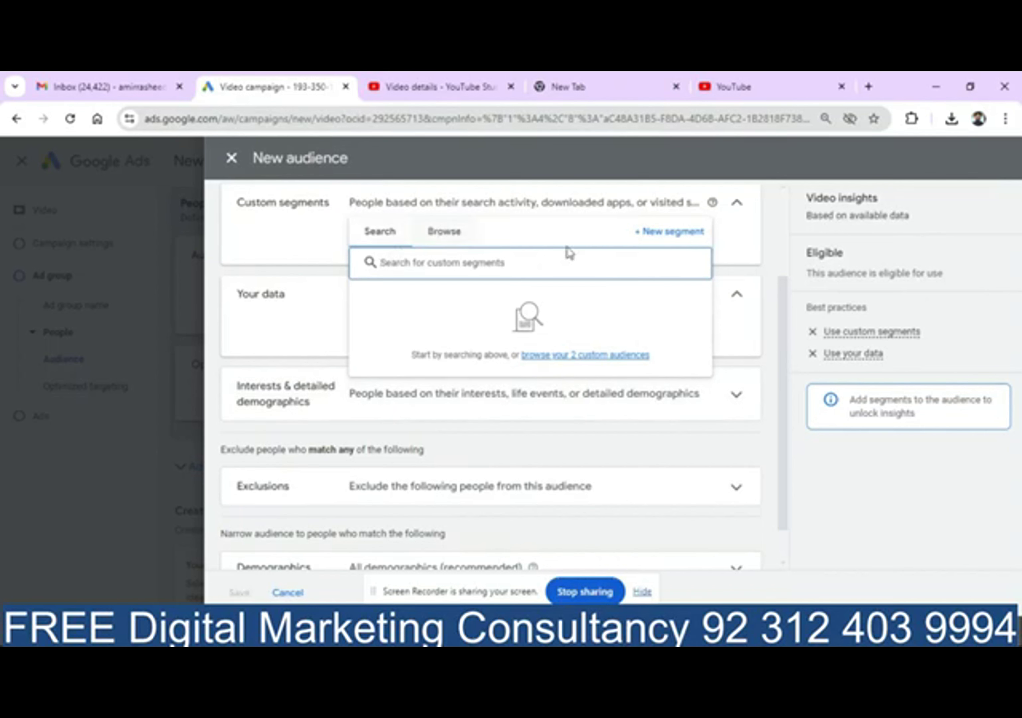
left_click_drag(783, 353, 767, 335)
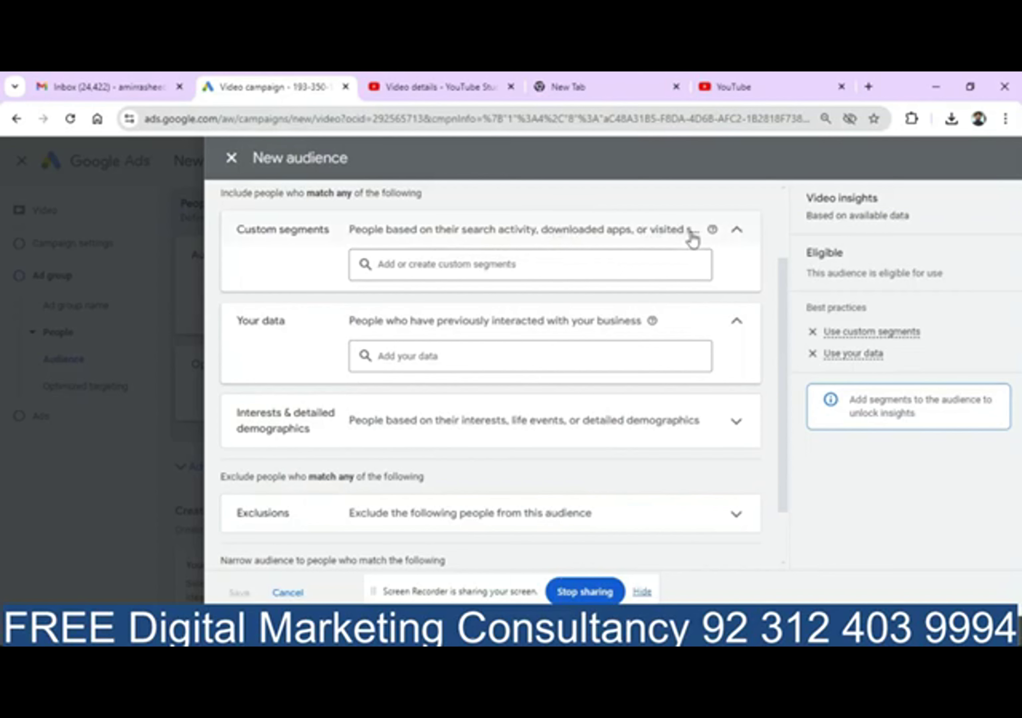
mouse_move(712, 231)
left_click(456, 266)
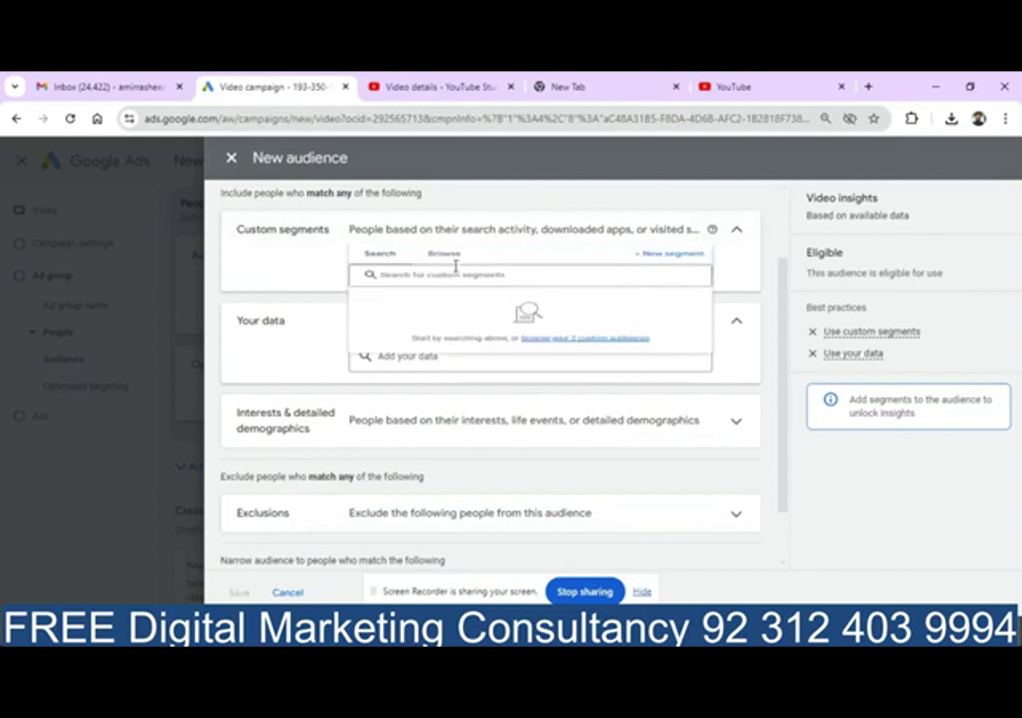
left_click(454, 267)
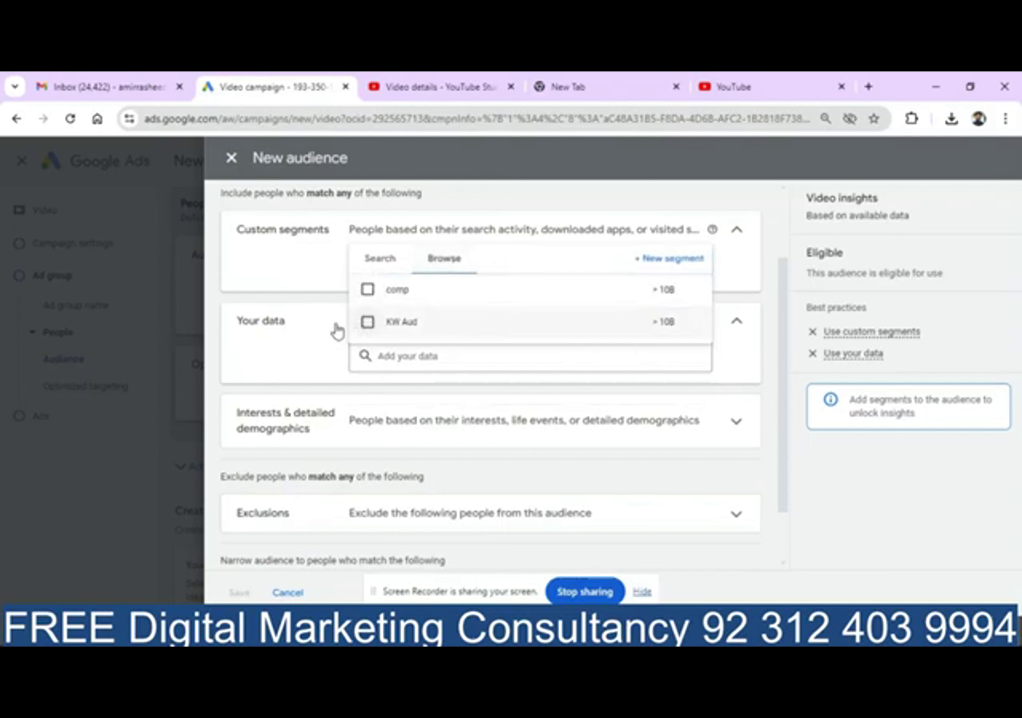
mouse_move(396, 324)
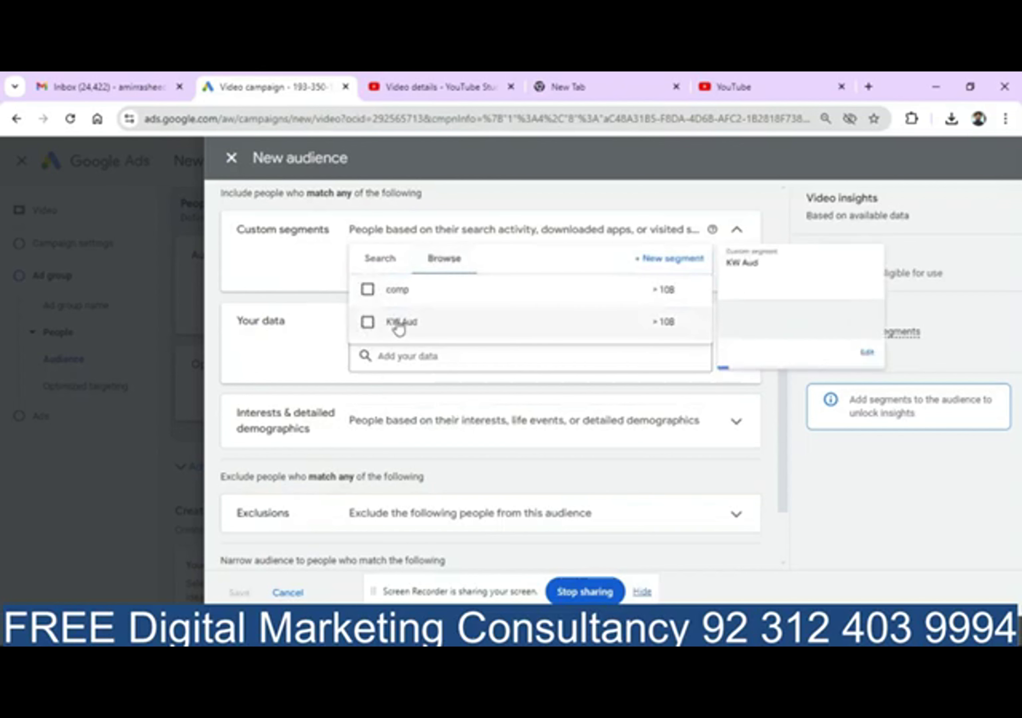
left_click(393, 262)
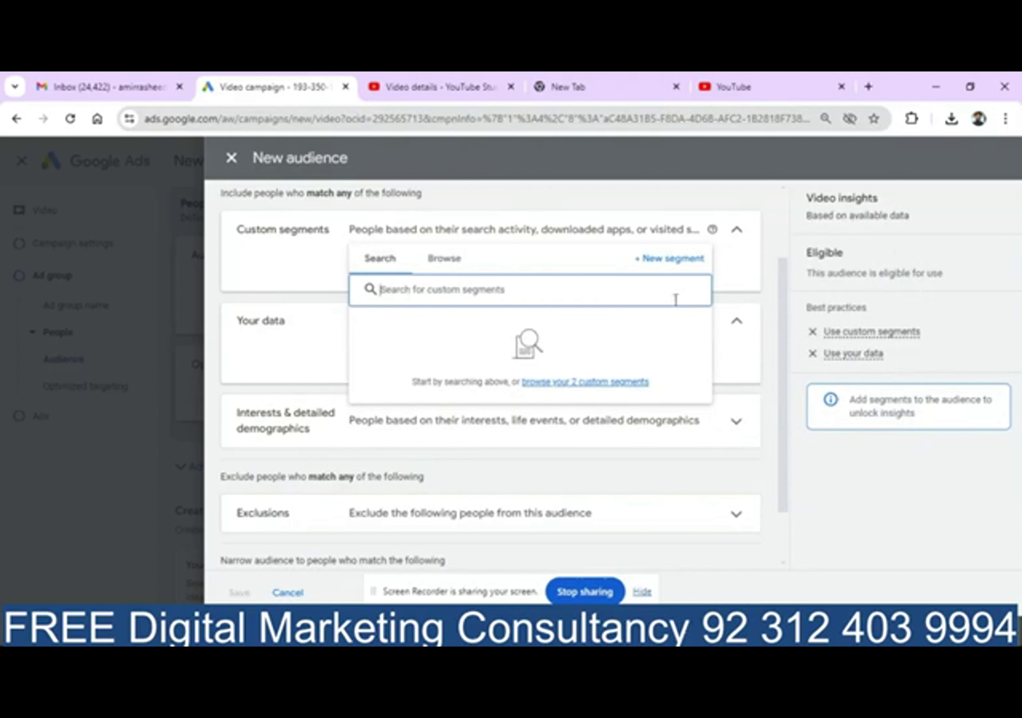
left_click(293, 273)
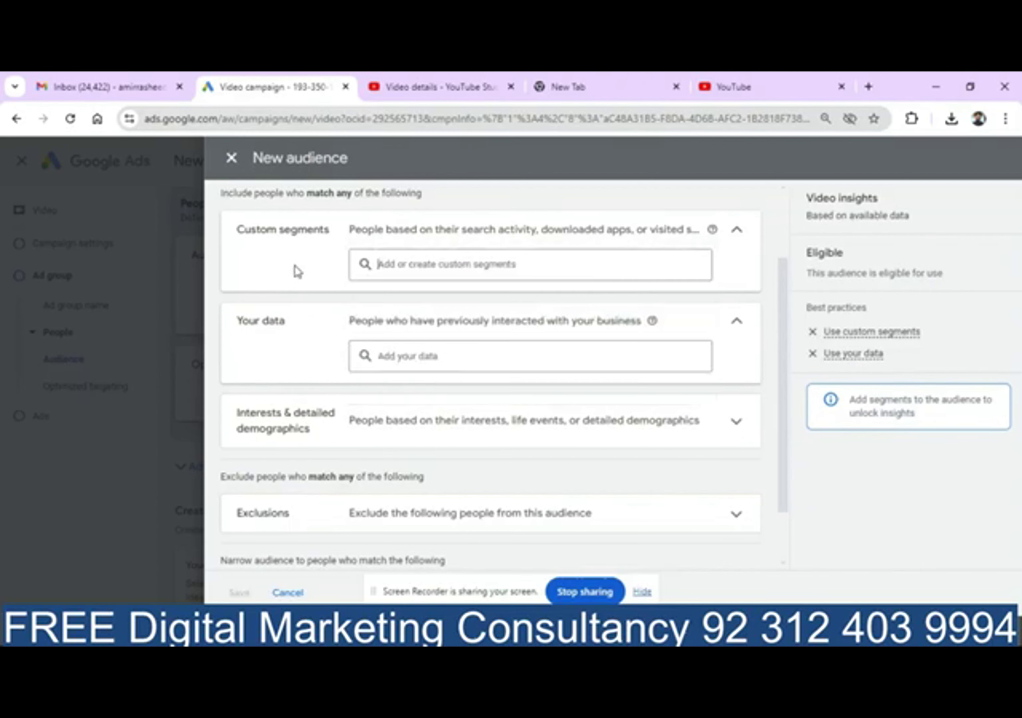
Start a new custom segment for the audience and name it "search term"
left_click(411, 265)
left_click(670, 258)
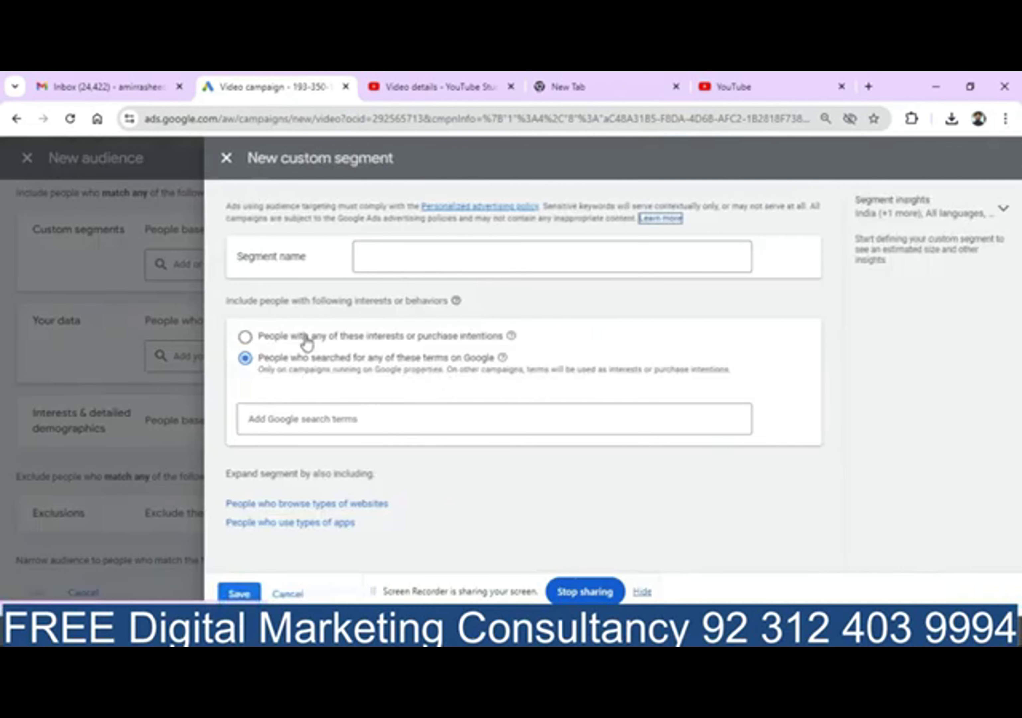
left_click(430, 252)
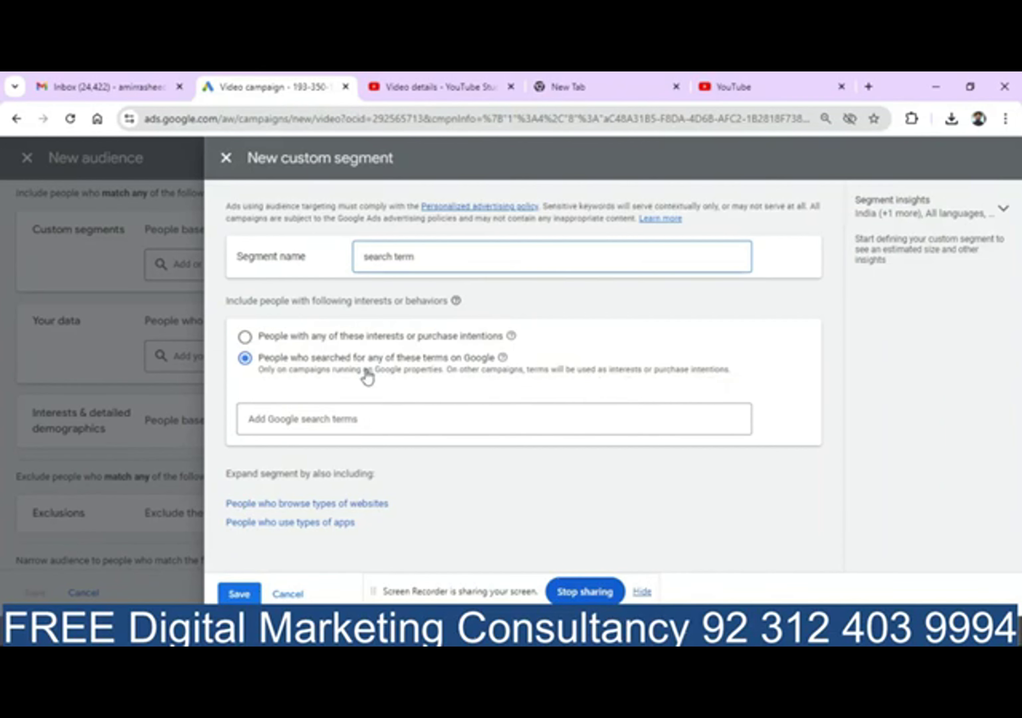
Add "ladies shoes" and "ladies garment" as Google search terms in the custom segment
left_click(454, 419)
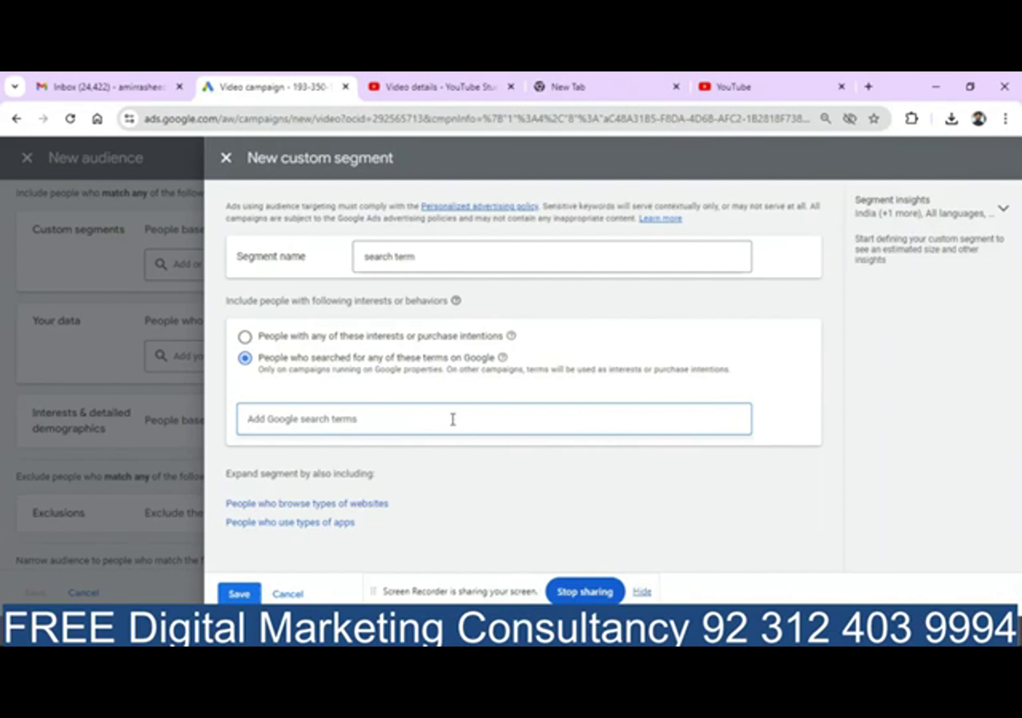
type("la")
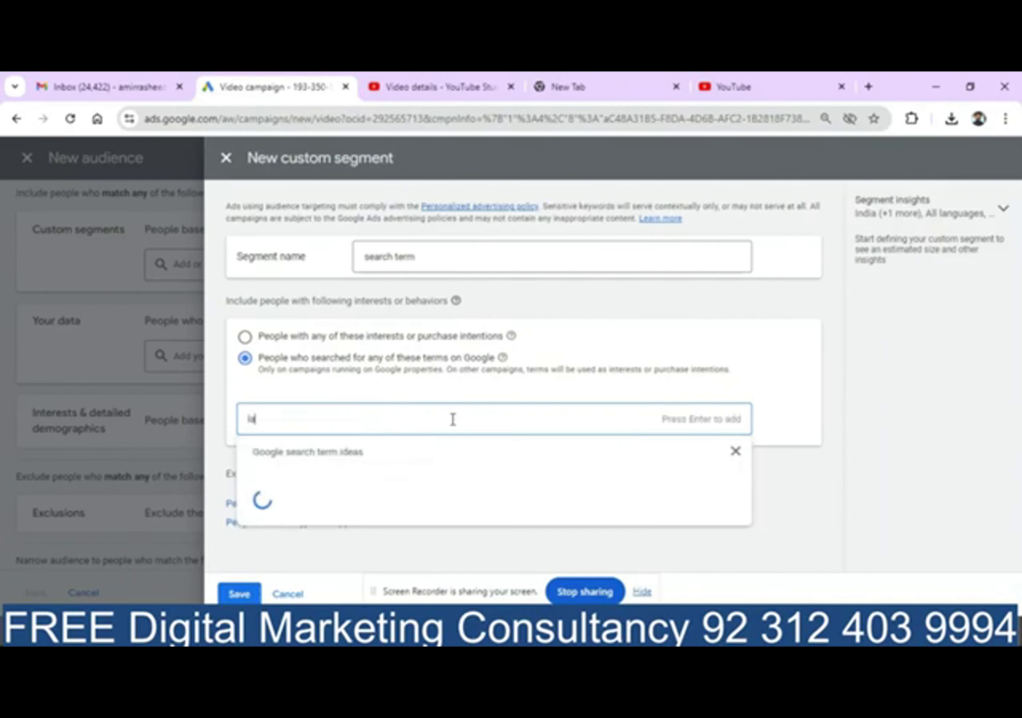
type("dies shoes")
key("Return")
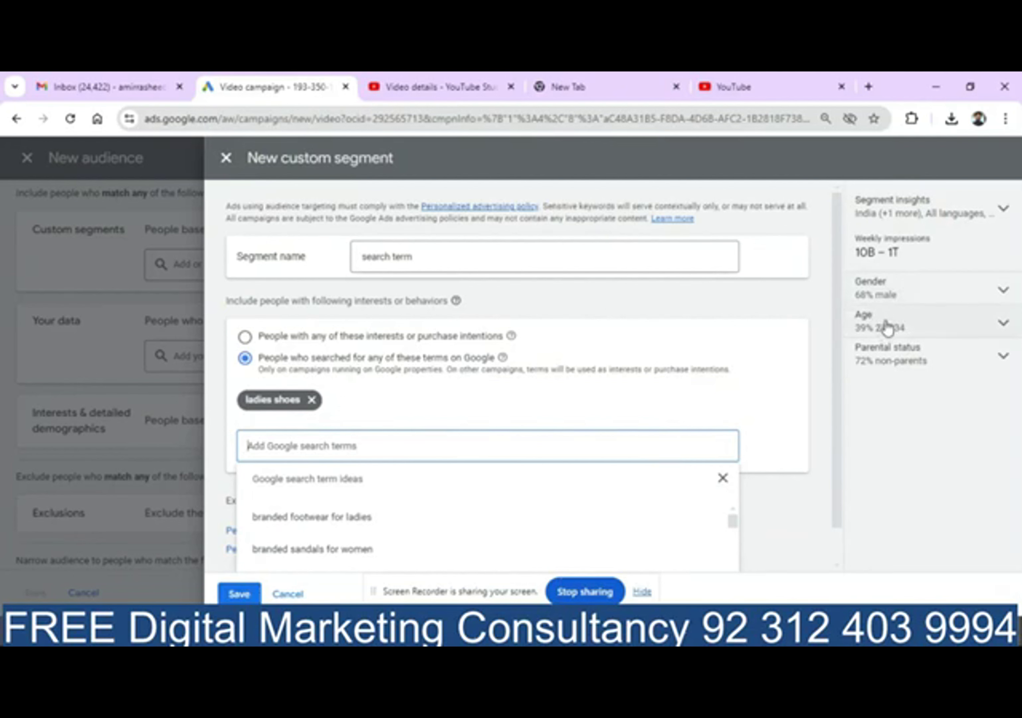
left_click(750, 395)
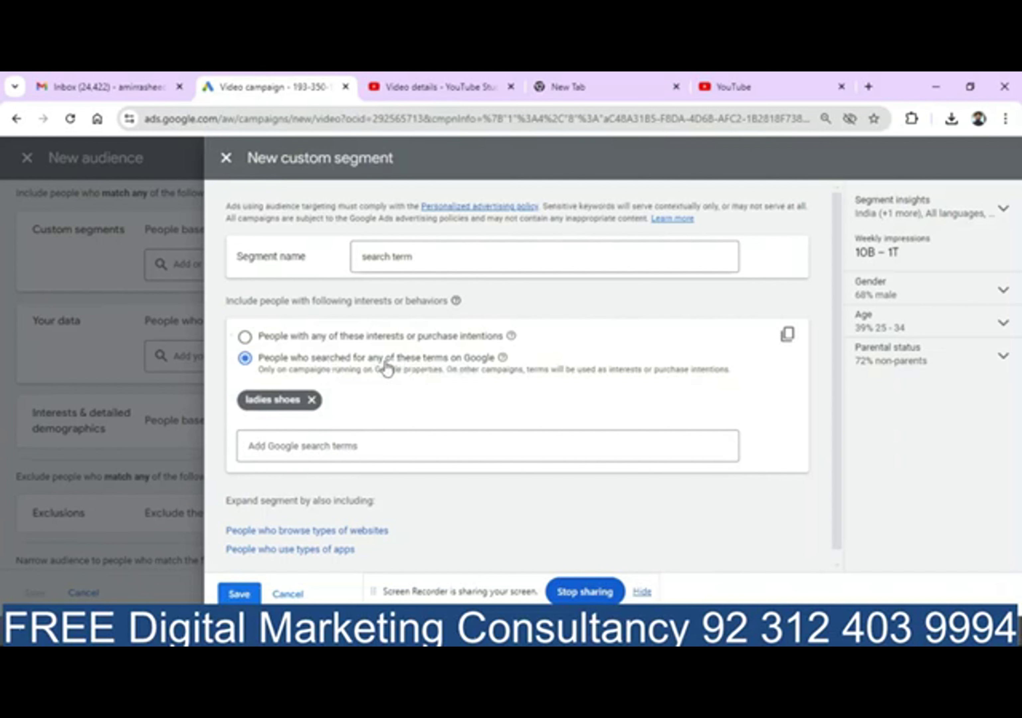
left_click(333, 441)
type("la")
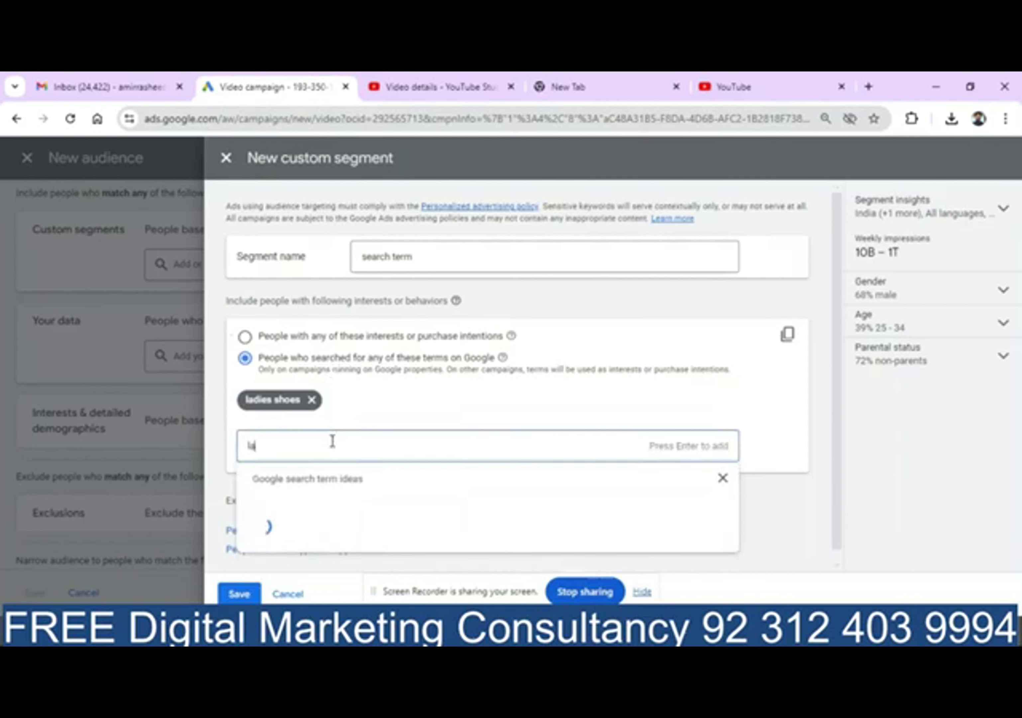
type("dies garment")
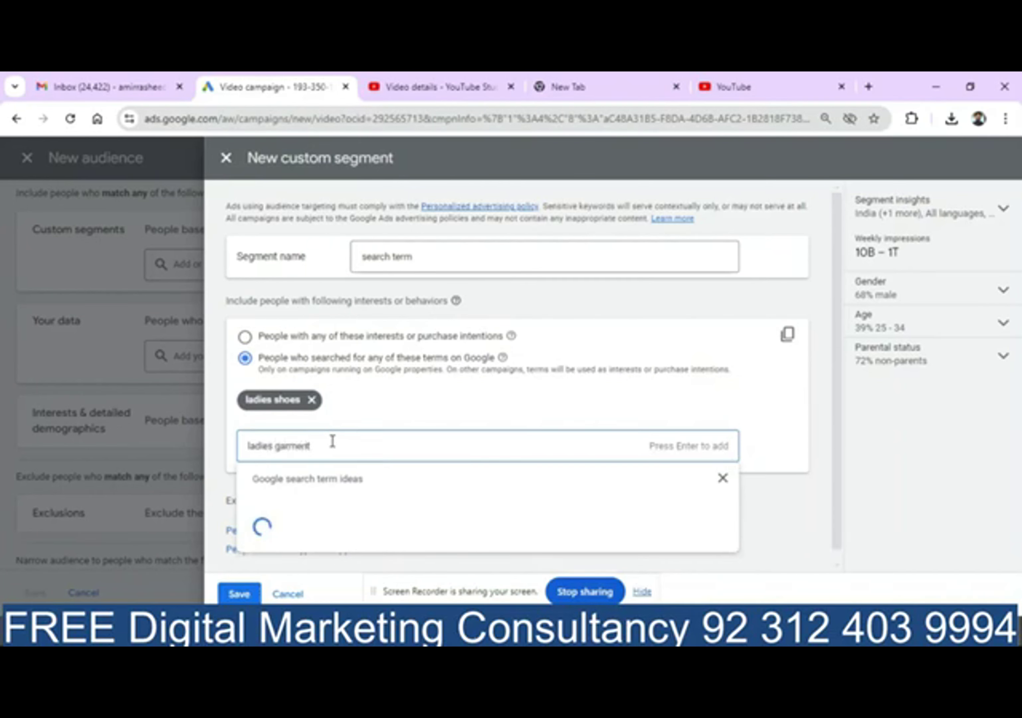
key("Return")
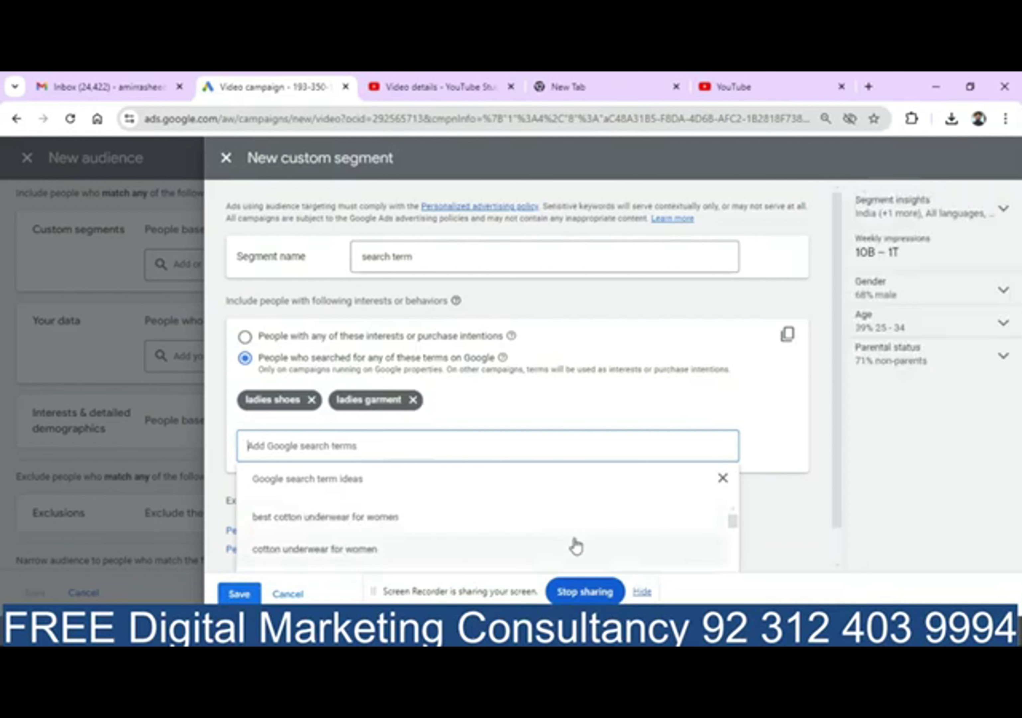
Add the suggested search terms "best cotton underwear for women", "cotton clothing for women" and "ladies dress shoes" to the custom segment
left_click(358, 531)
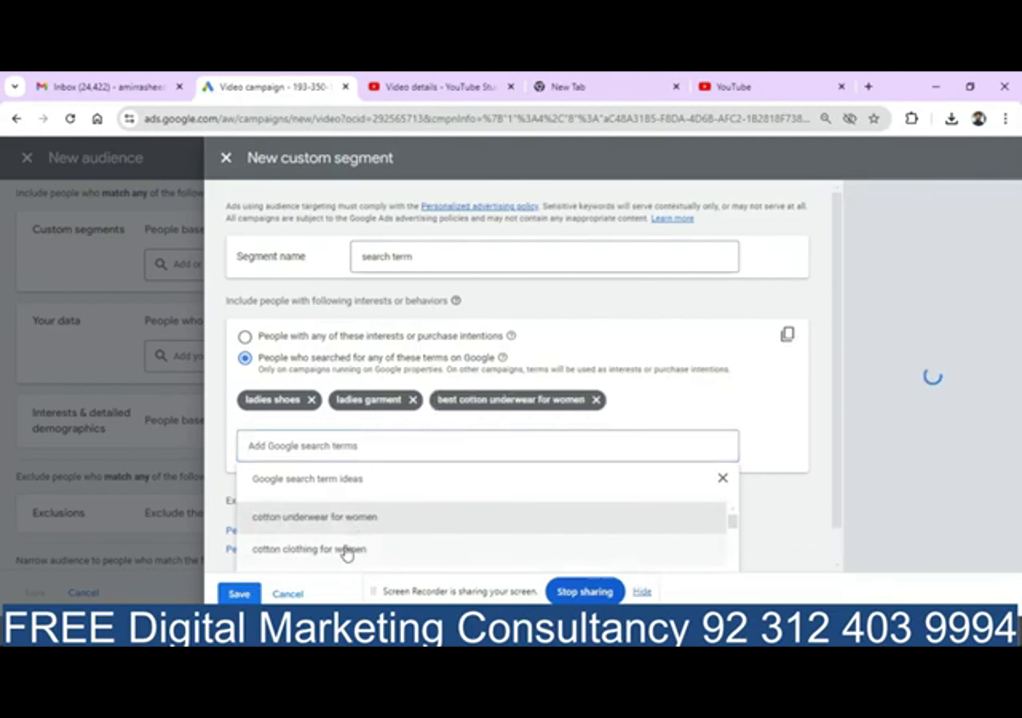
left_click(333, 550)
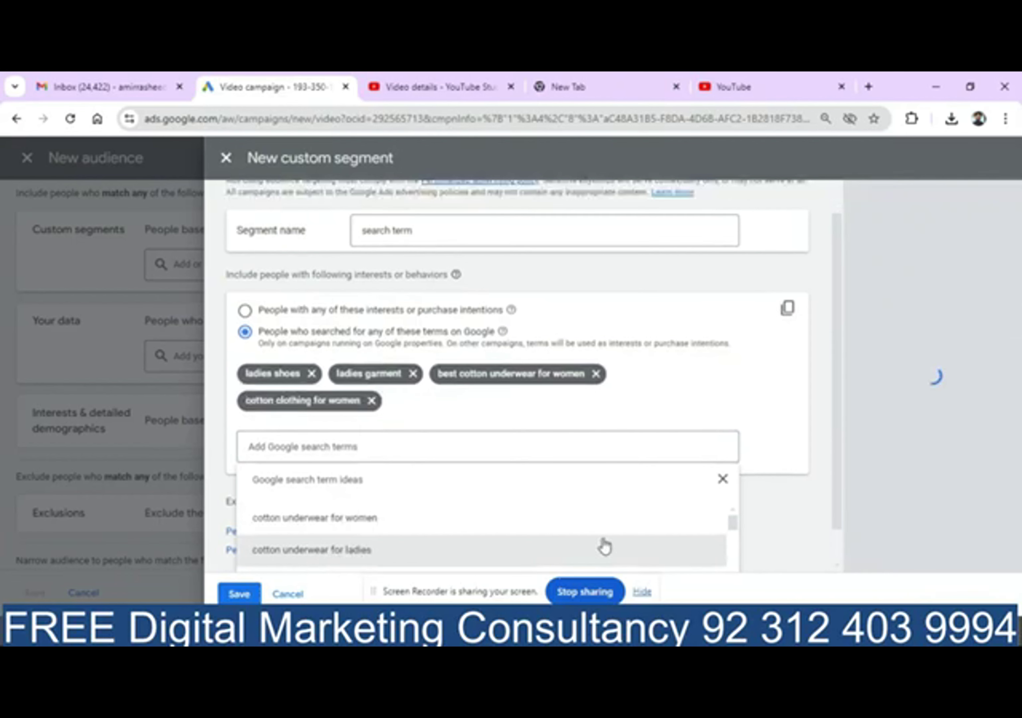
scroll(737, 562, "down", 3)
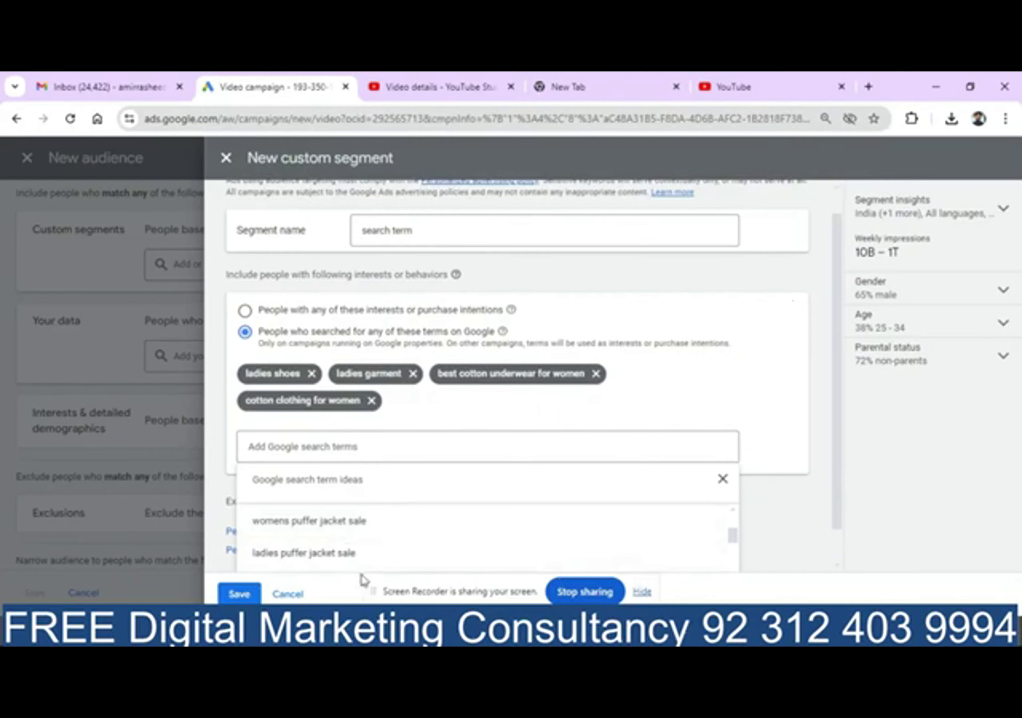
scroll(732, 559, "down", 3)
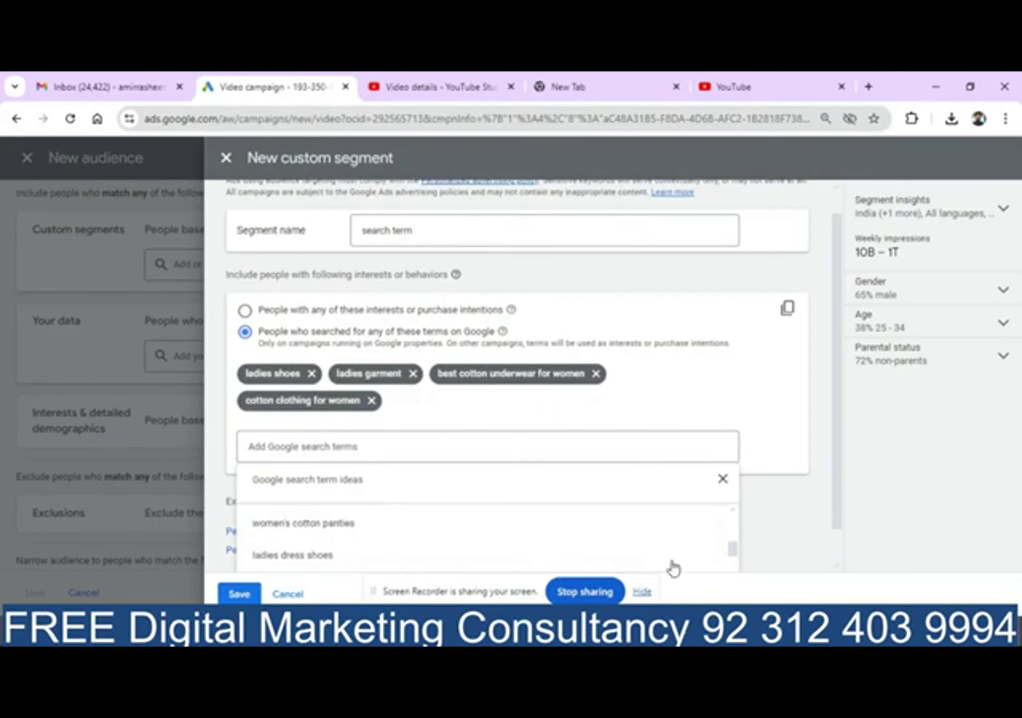
left_click(354, 562)
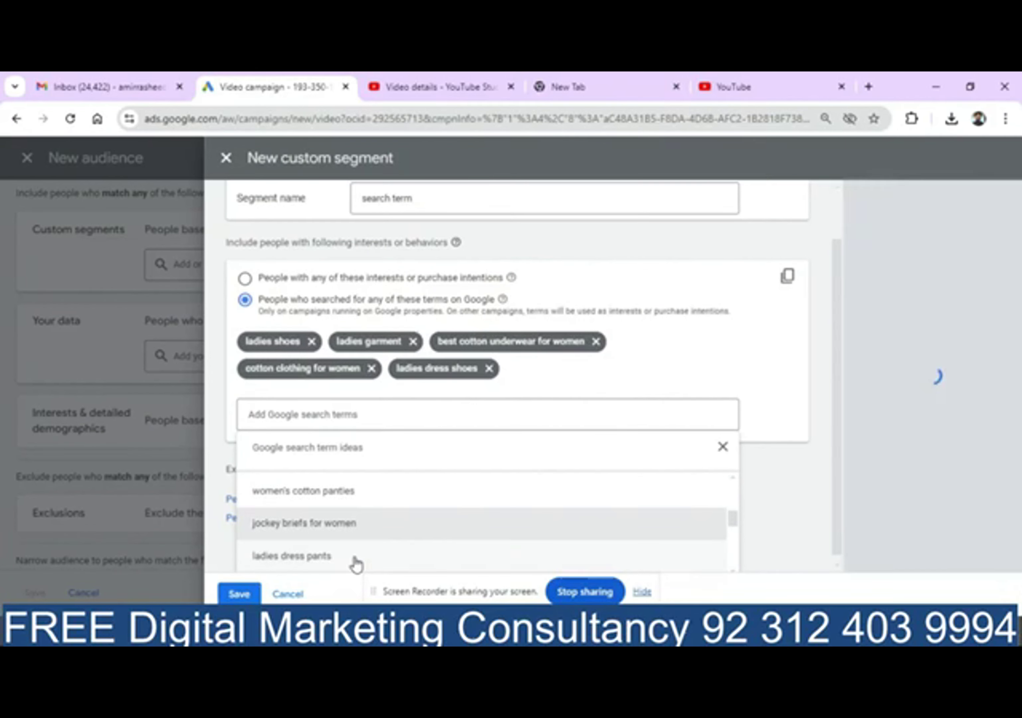
left_click(790, 399)
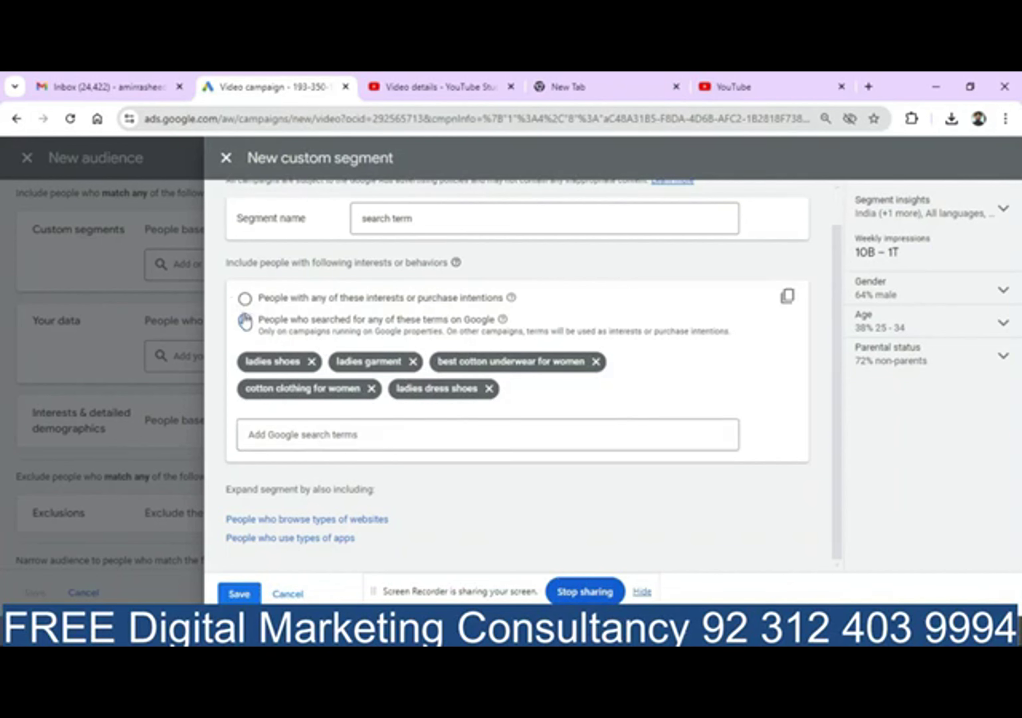
Replace the segment's search terms section with one for people who browse similar websites, and activate its URL entry
left_click(299, 519)
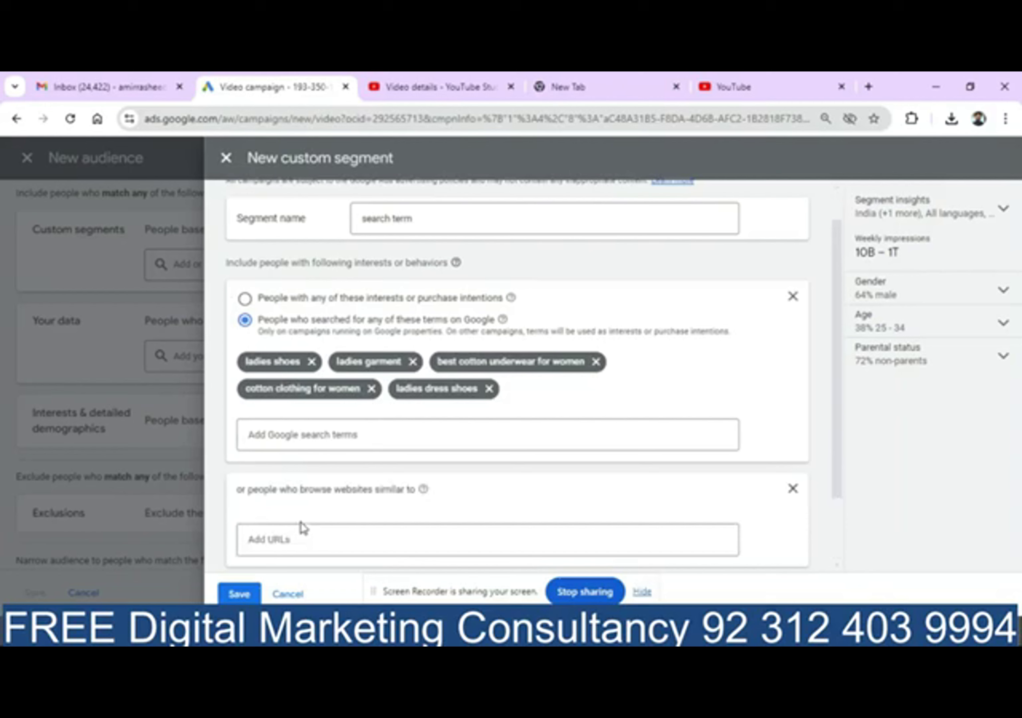
left_click(792, 297)
left_click(644, 412)
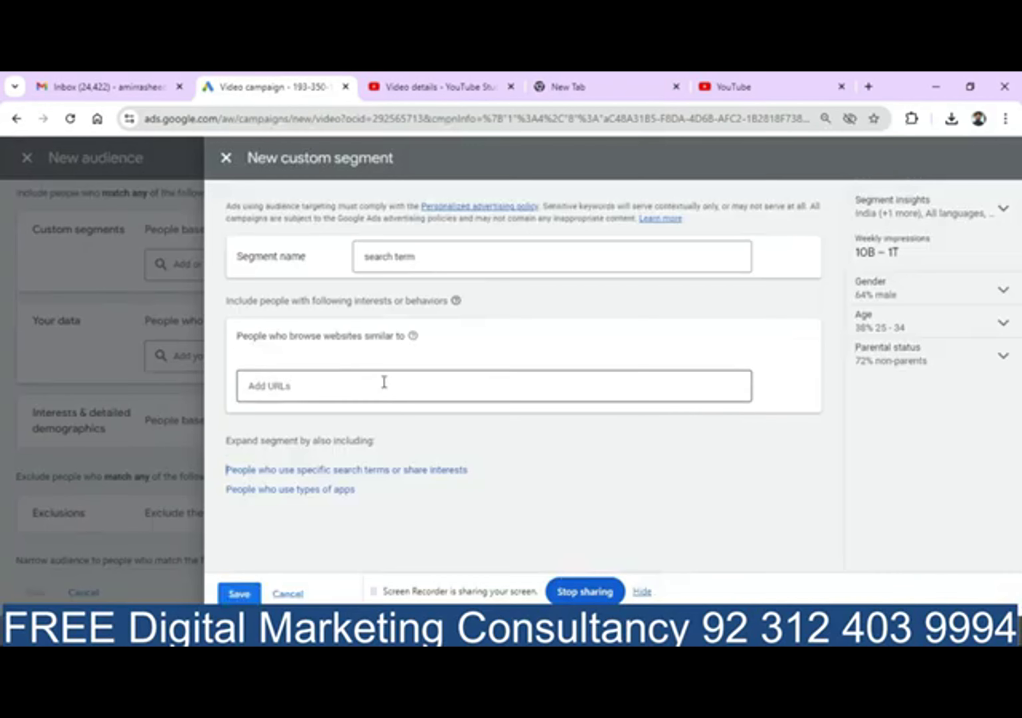
left_click(397, 396)
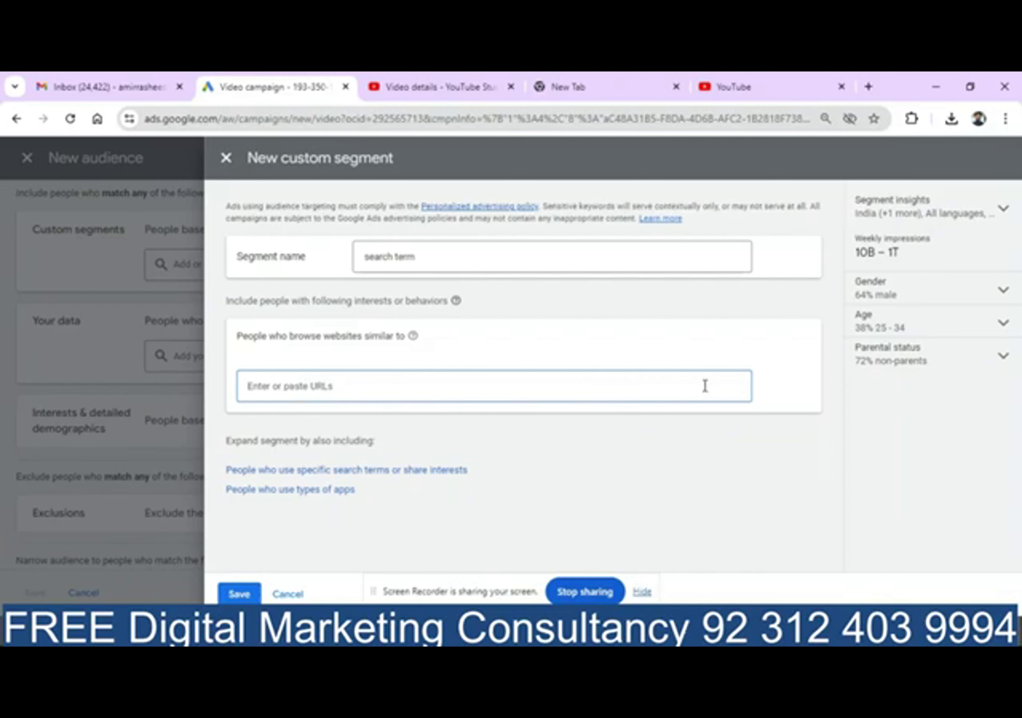
Discard the new custom segment and browse the existing custom segments for the audience
left_click(226, 158)
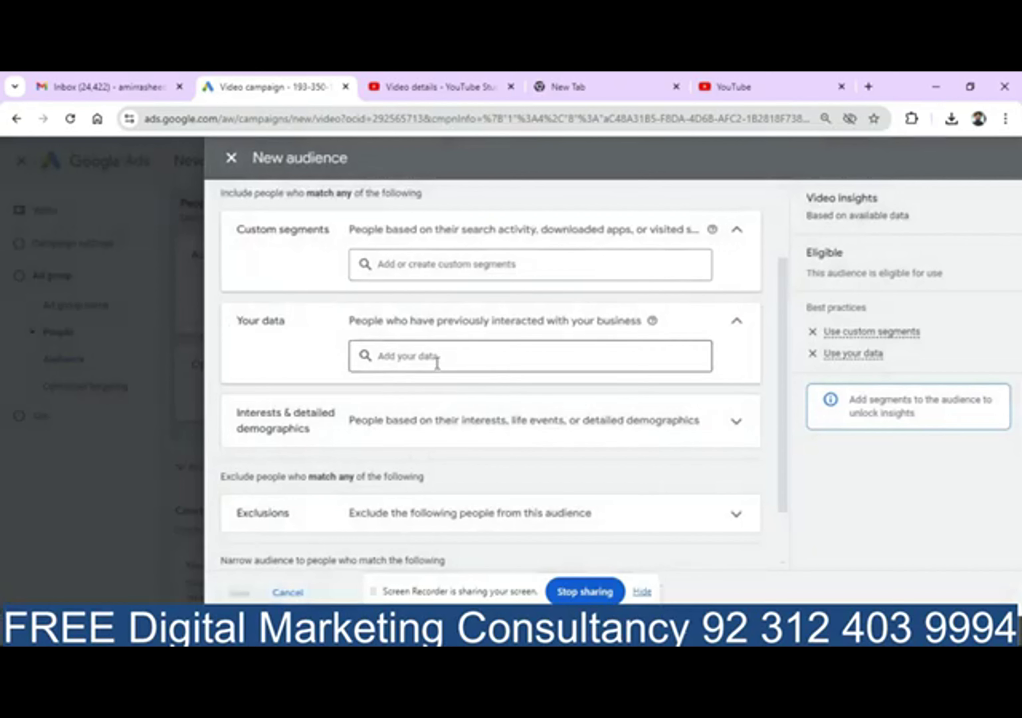
left_click(424, 266)
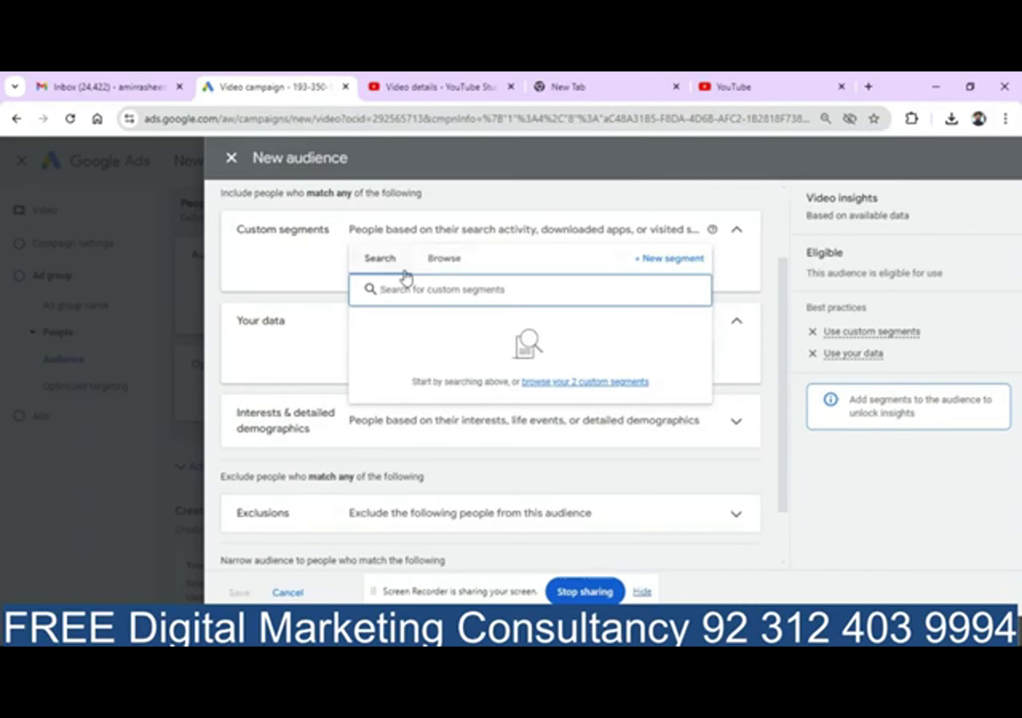
left_click(435, 269)
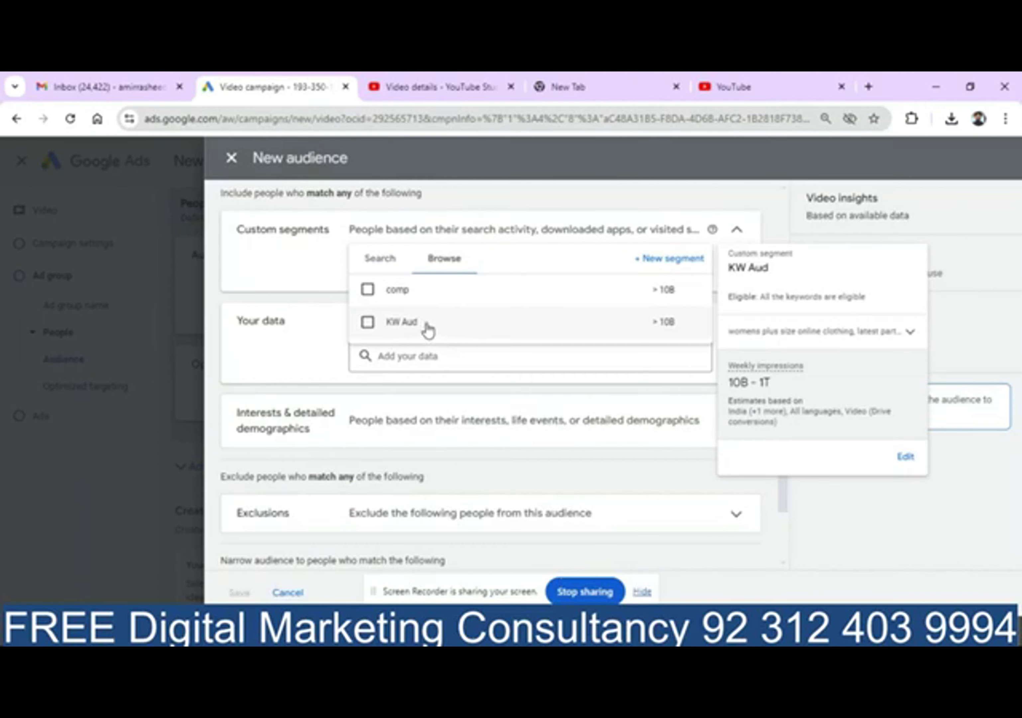
left_click(276, 265)
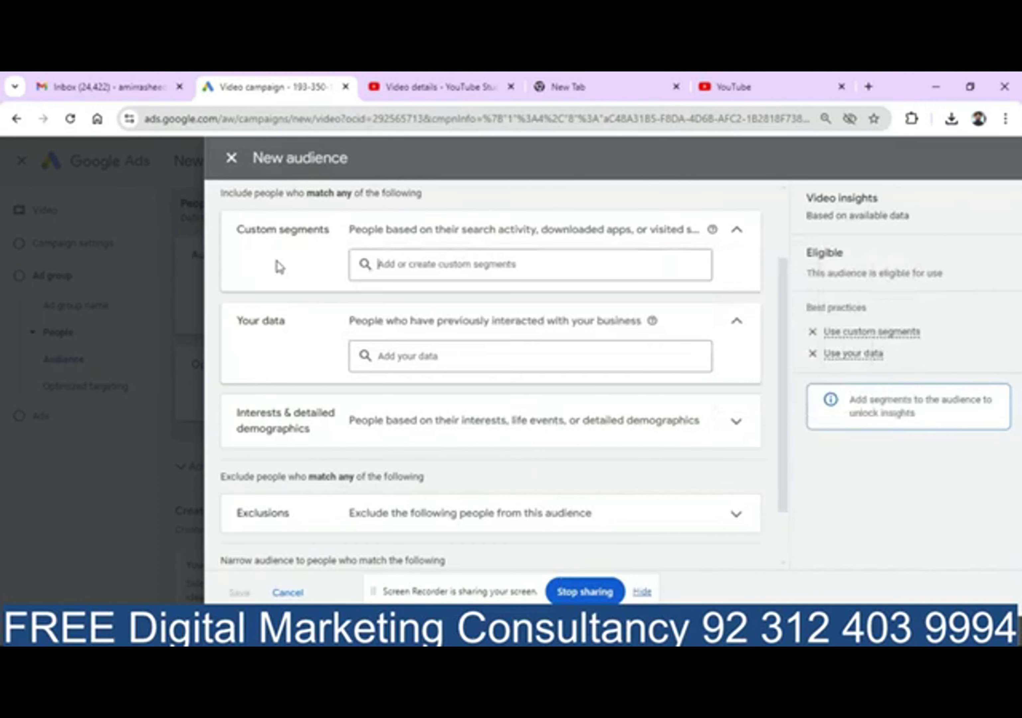
Browse the existing segments available under the audience's own business data
left_click(422, 356)
left_click(438, 352)
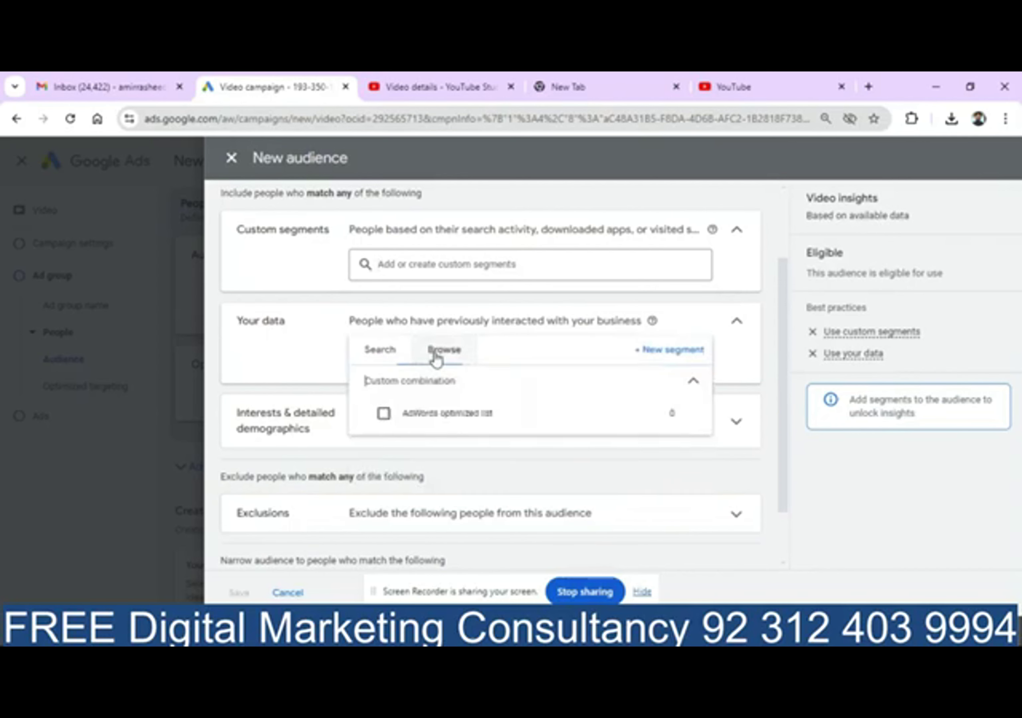
left_click(377, 353)
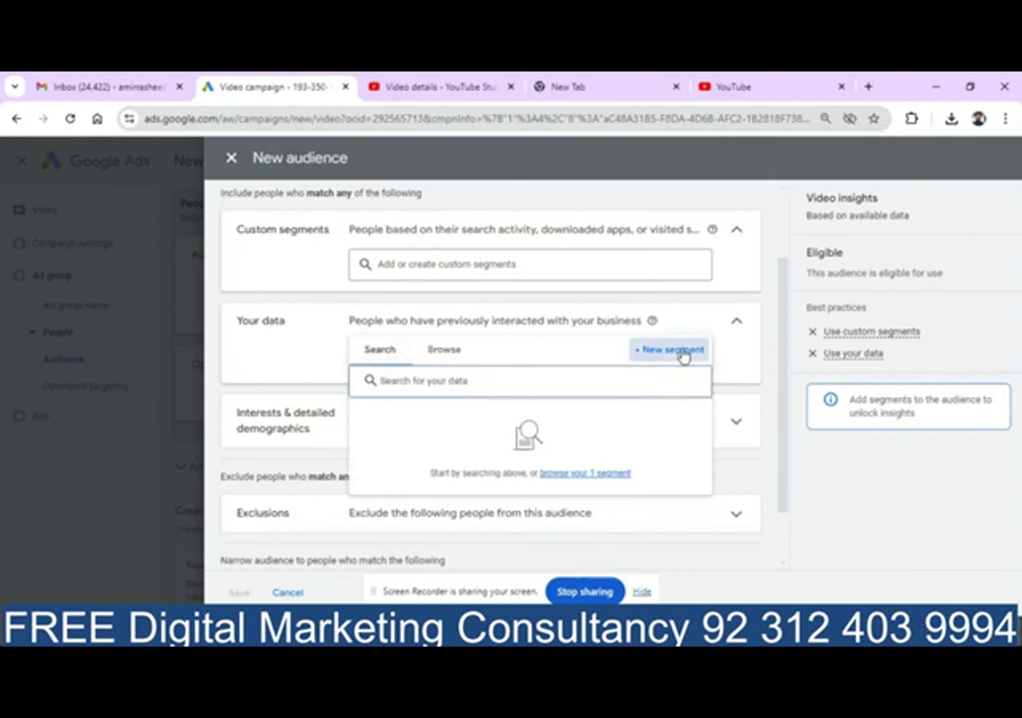
Start a new own-data segment and review the available segment types, including customer list and website visitors
left_click(681, 351)
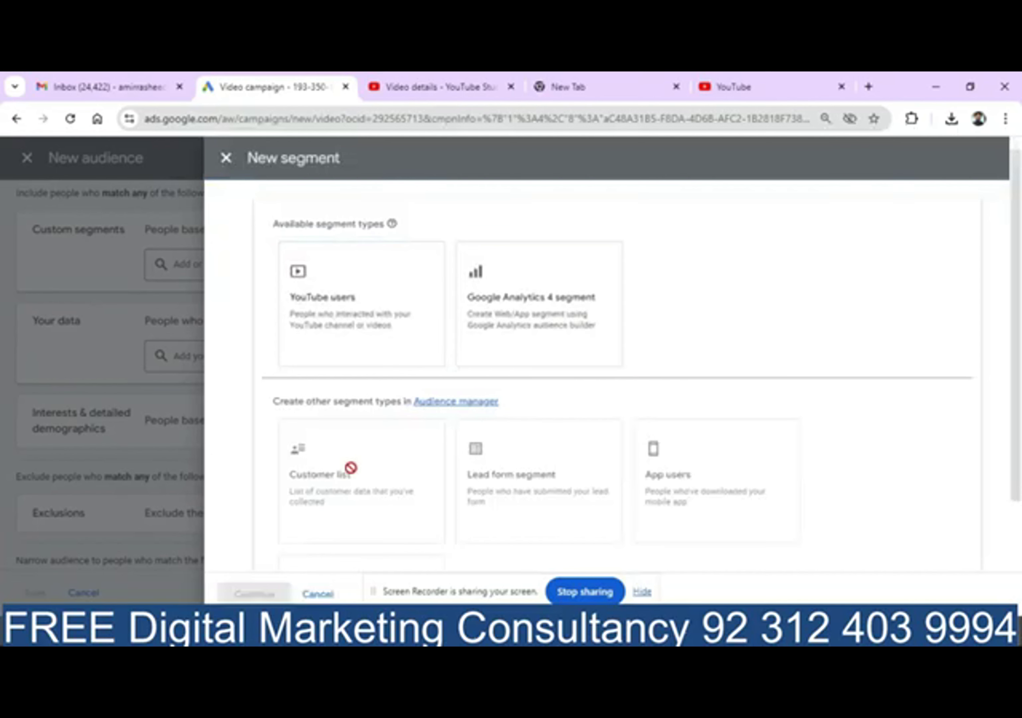
mouse_move(393, 481)
left_click_drag(1017, 407, 1018, 486)
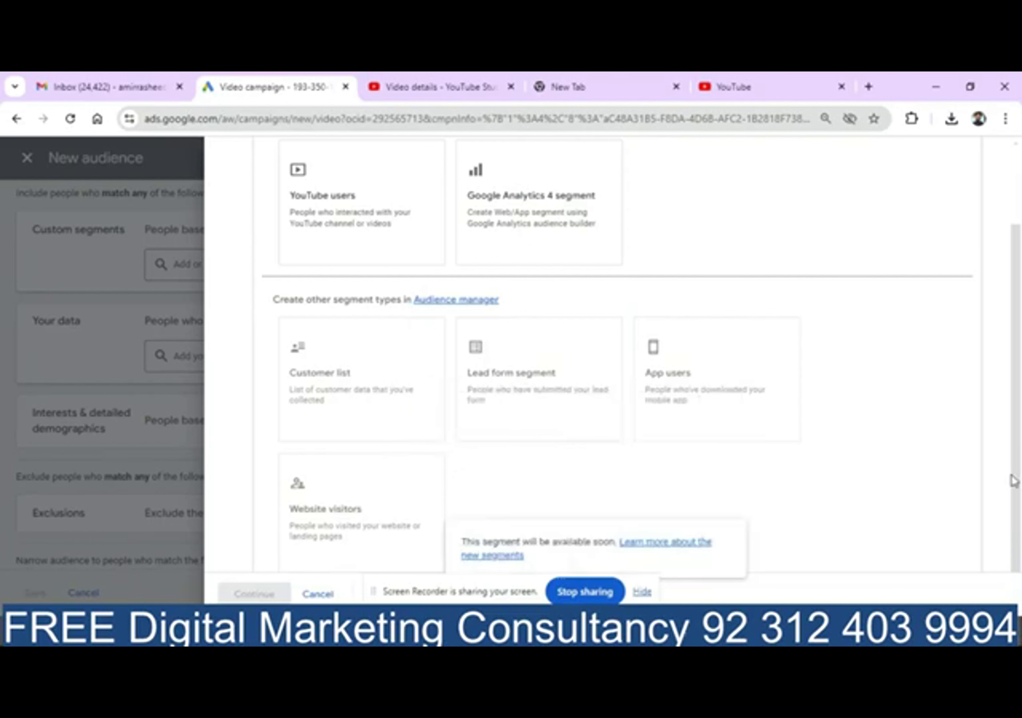
left_click_drag(1017, 480, 1020, 544)
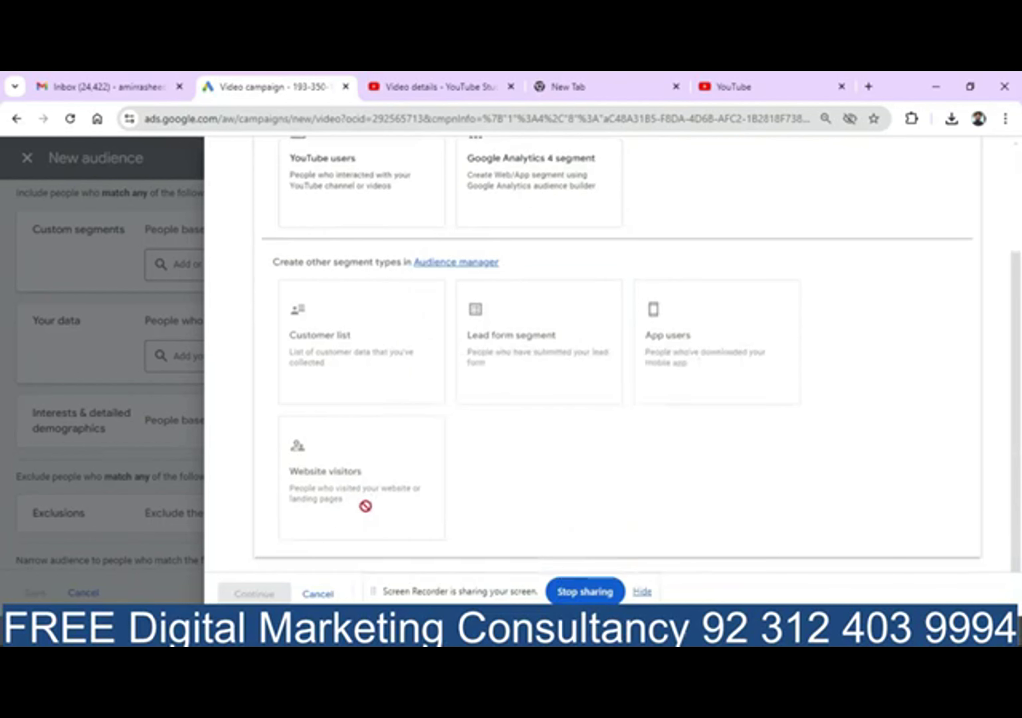
mouse_move(371, 504)
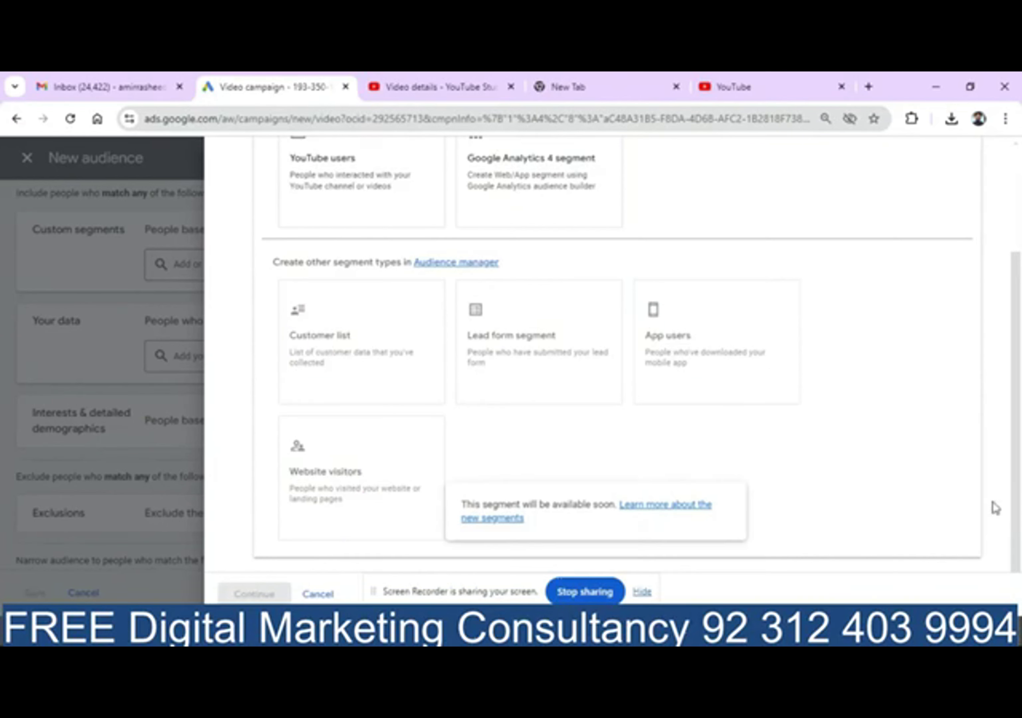
mouse_move(459, 290)
mouse_move(351, 353)
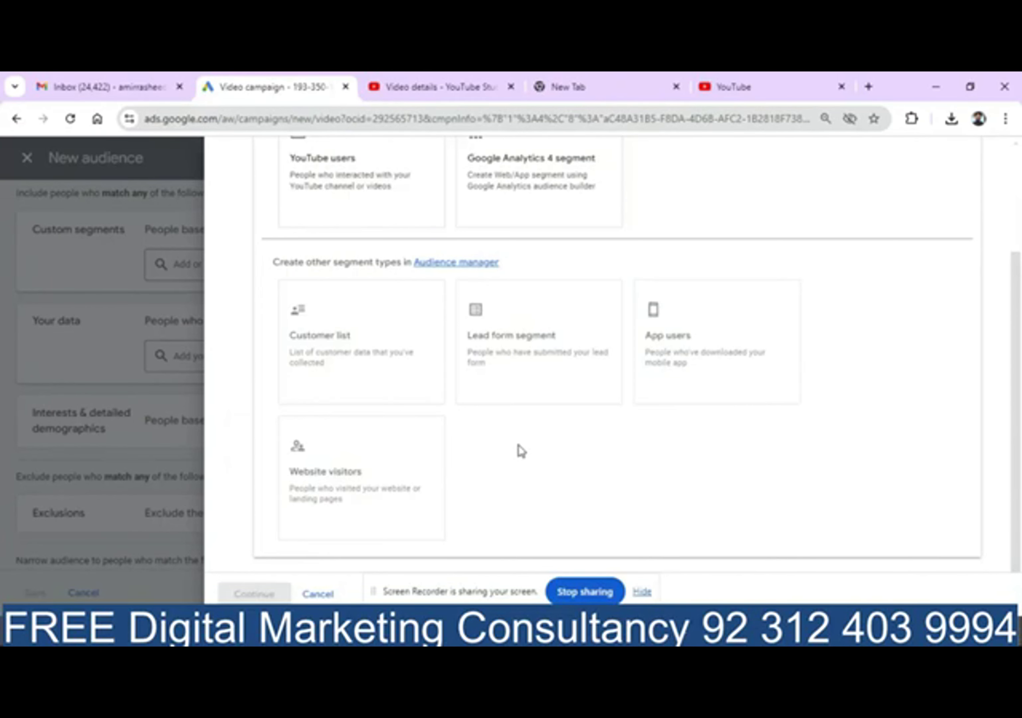
Discard the new segment and the new audience, leaving audience selection without choosing one
left_click(318, 594)
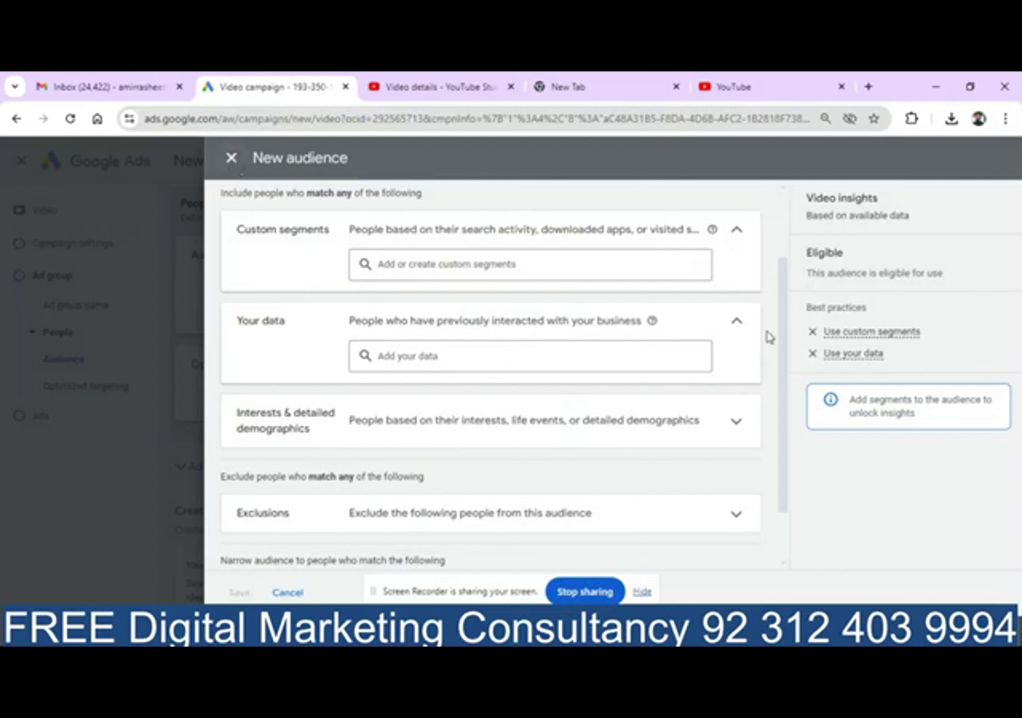
left_click(233, 162)
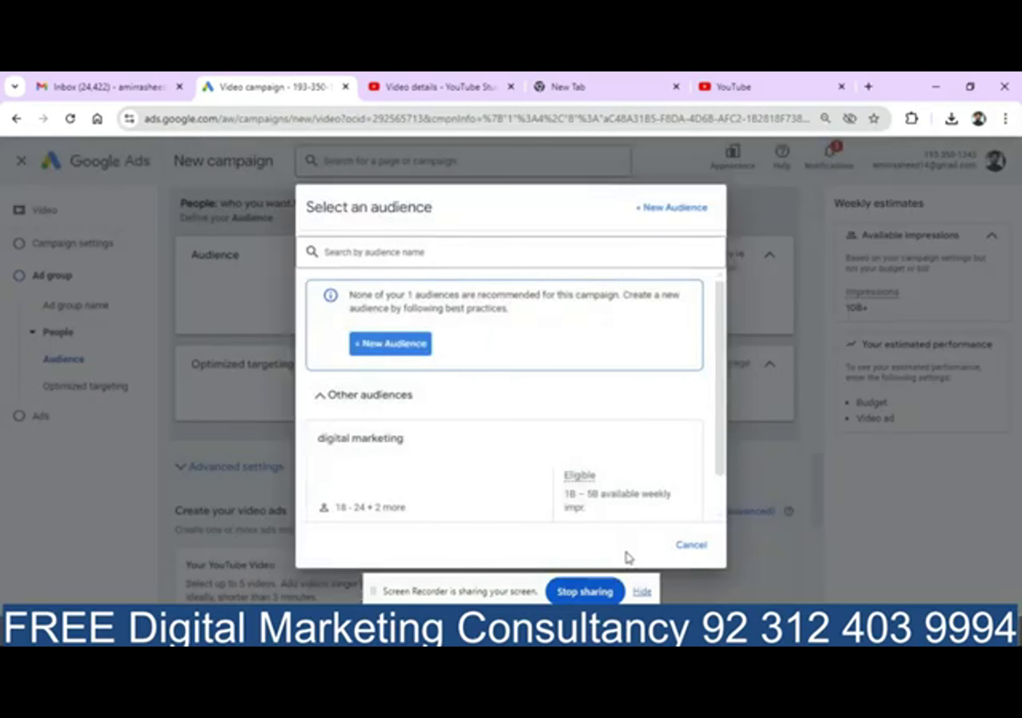
left_click(690, 544)
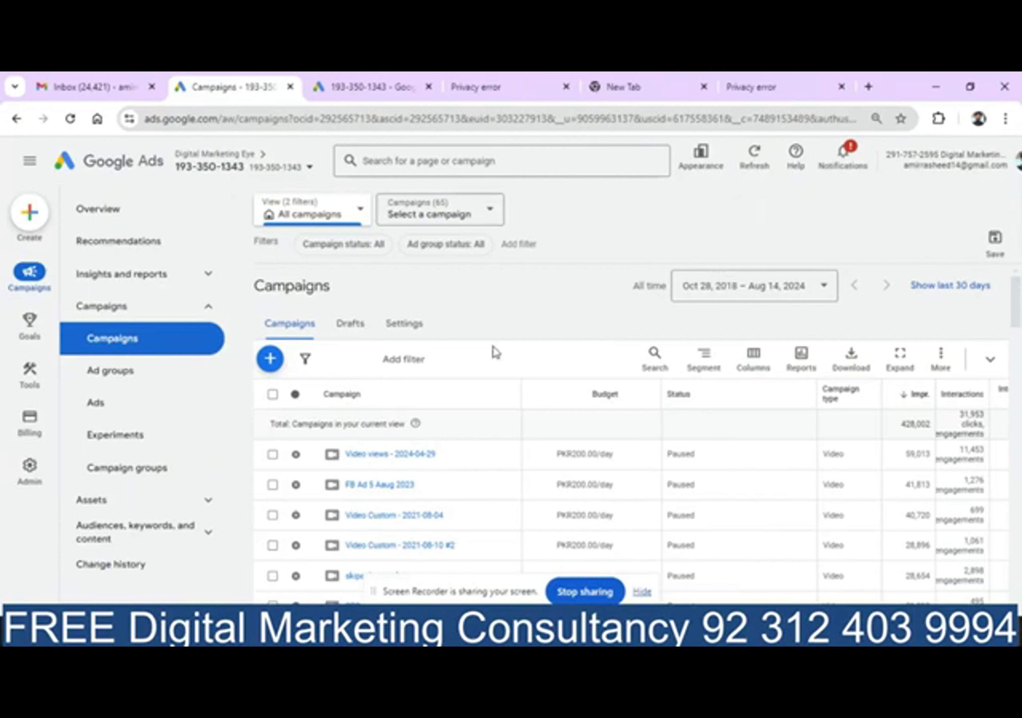
Start a new campaign, keep the account-default conversion goals and proceed with a new campaign instead of a saved draft
left_click(271, 359)
left_click(336, 376)
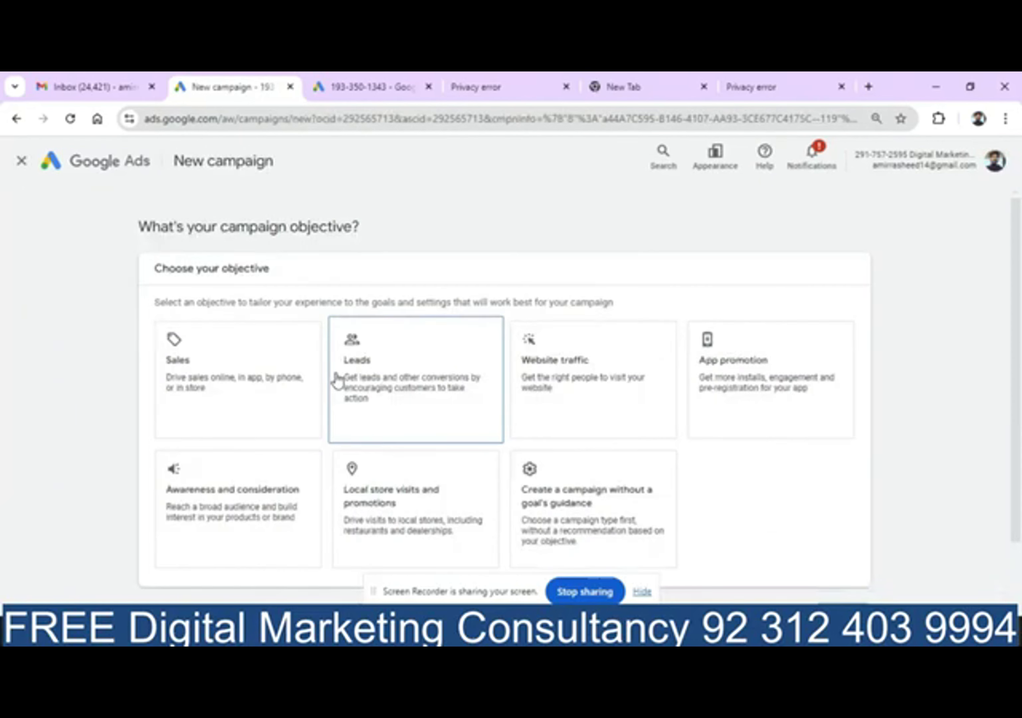
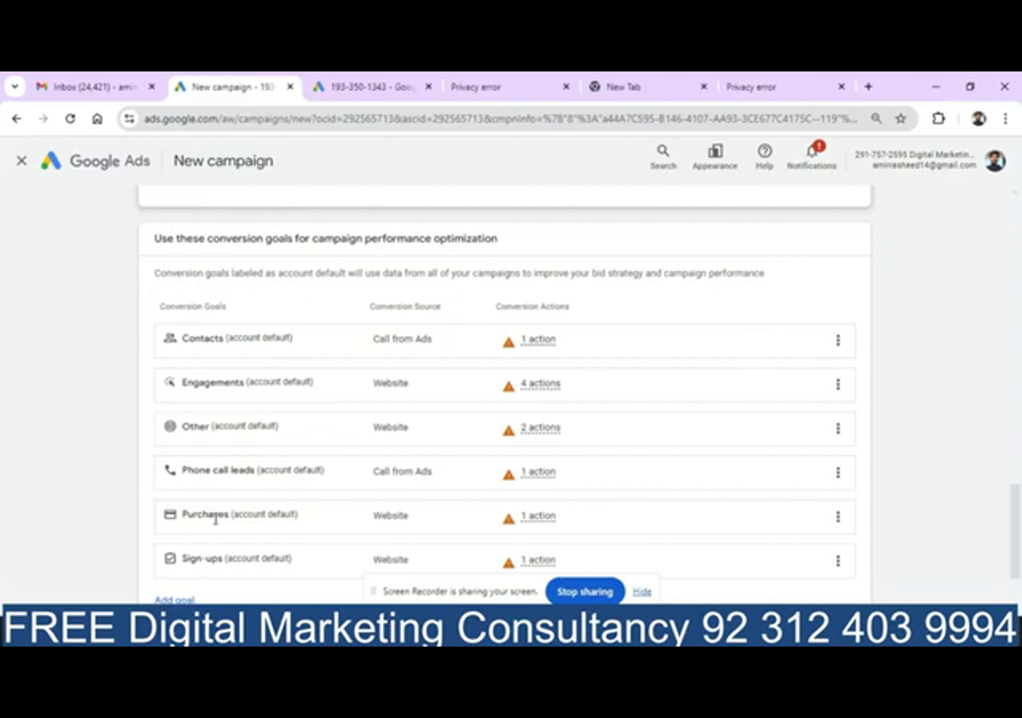
scroll(1017, 595, "down", 3)
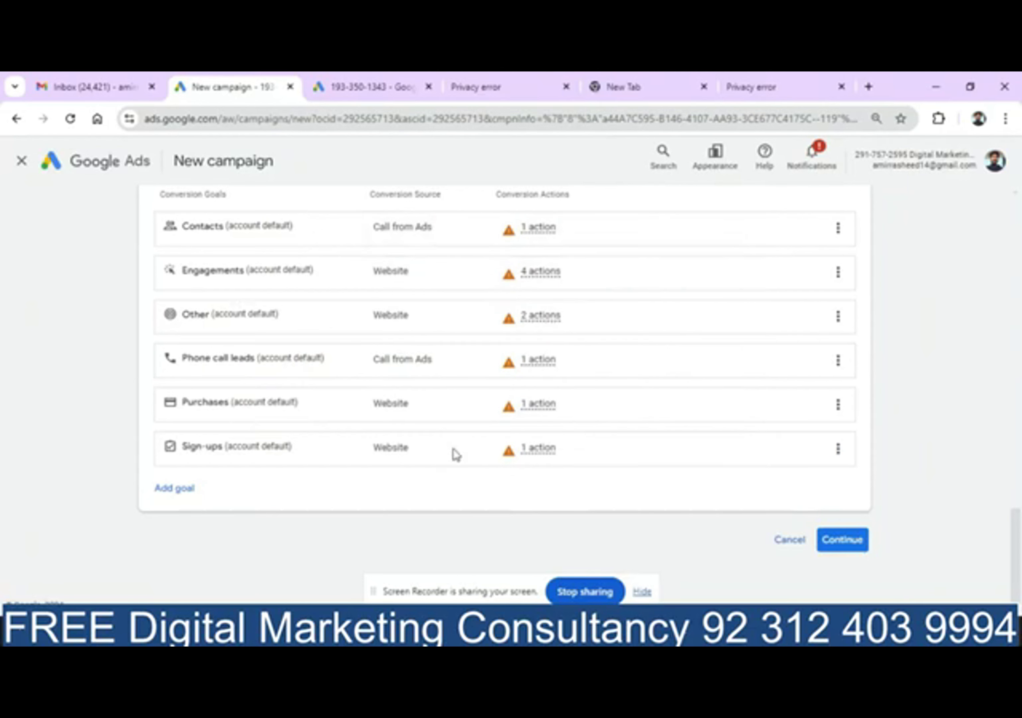
left_click(857, 539)
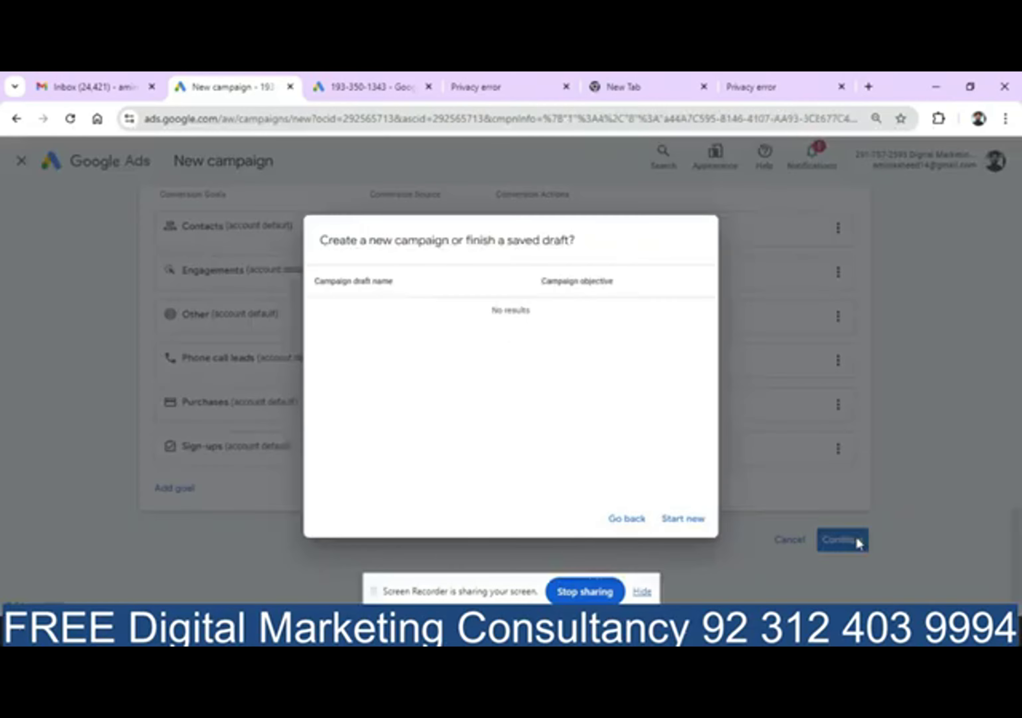
left_click(673, 520)
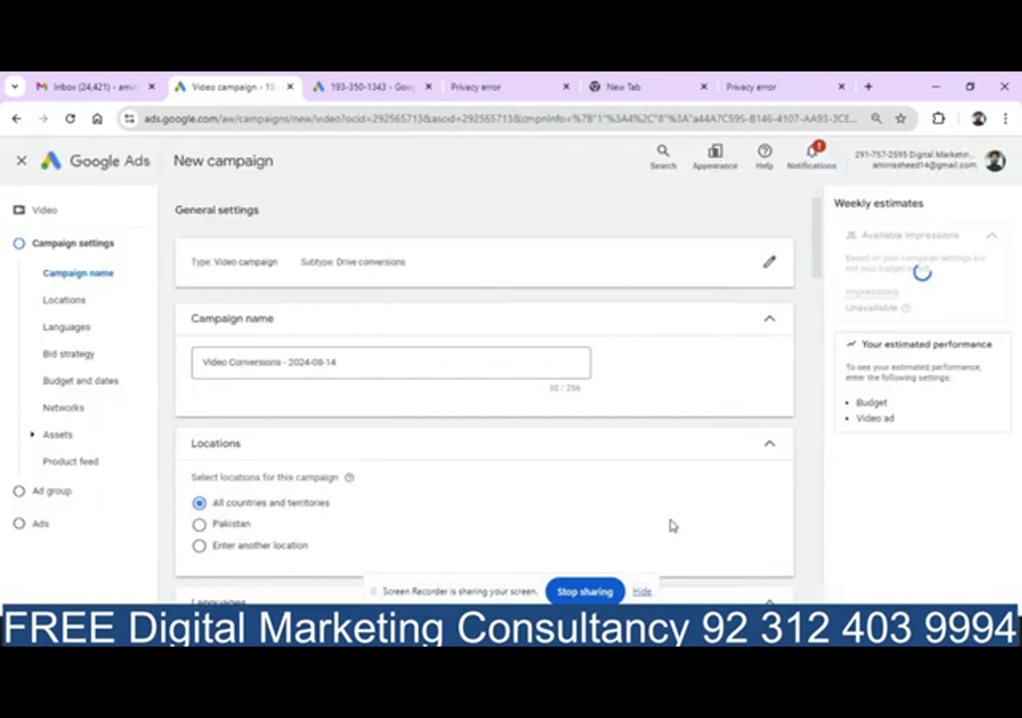
Name the campaign "YT 14 Aug Sales Conversion"
triple_click(364, 363)
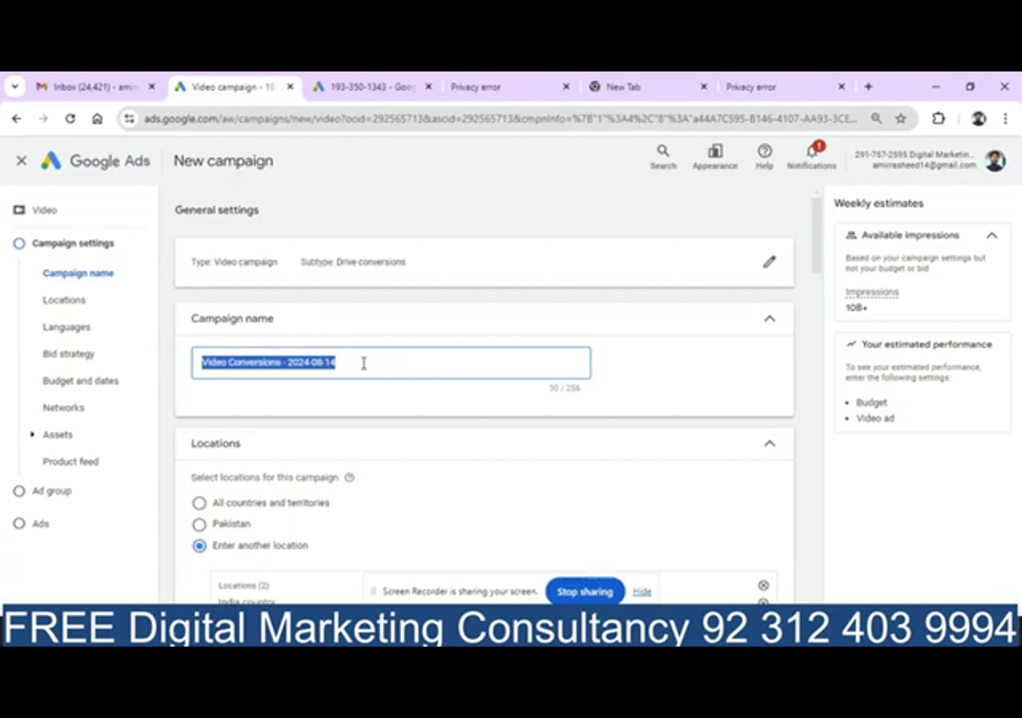
type("yt")
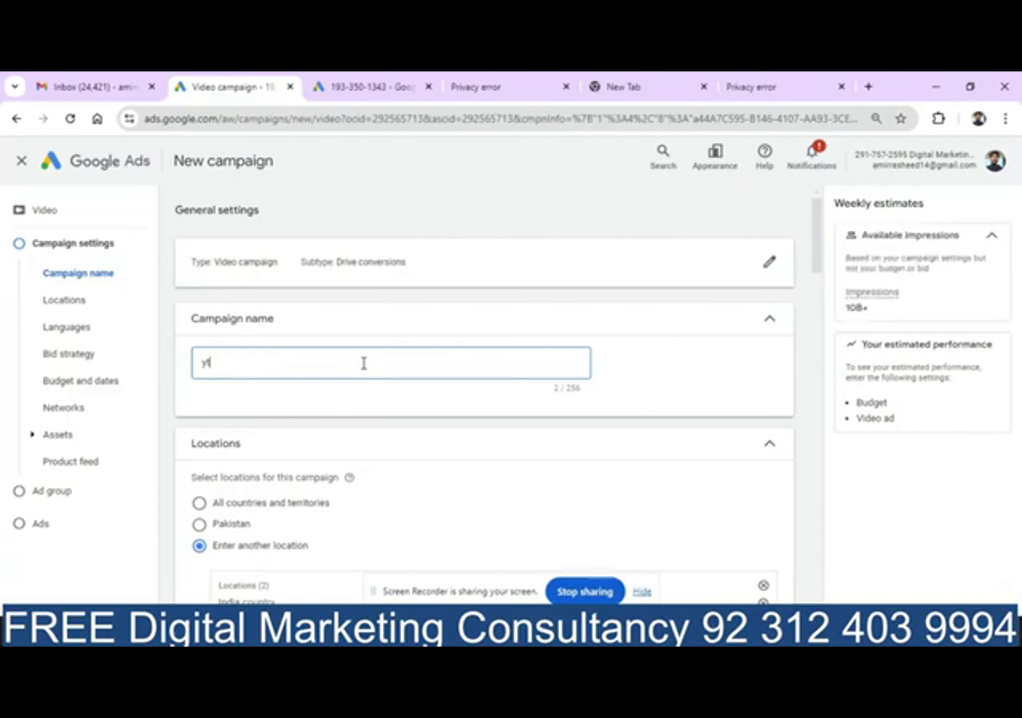
key("BackSpace")
type("YT 1")
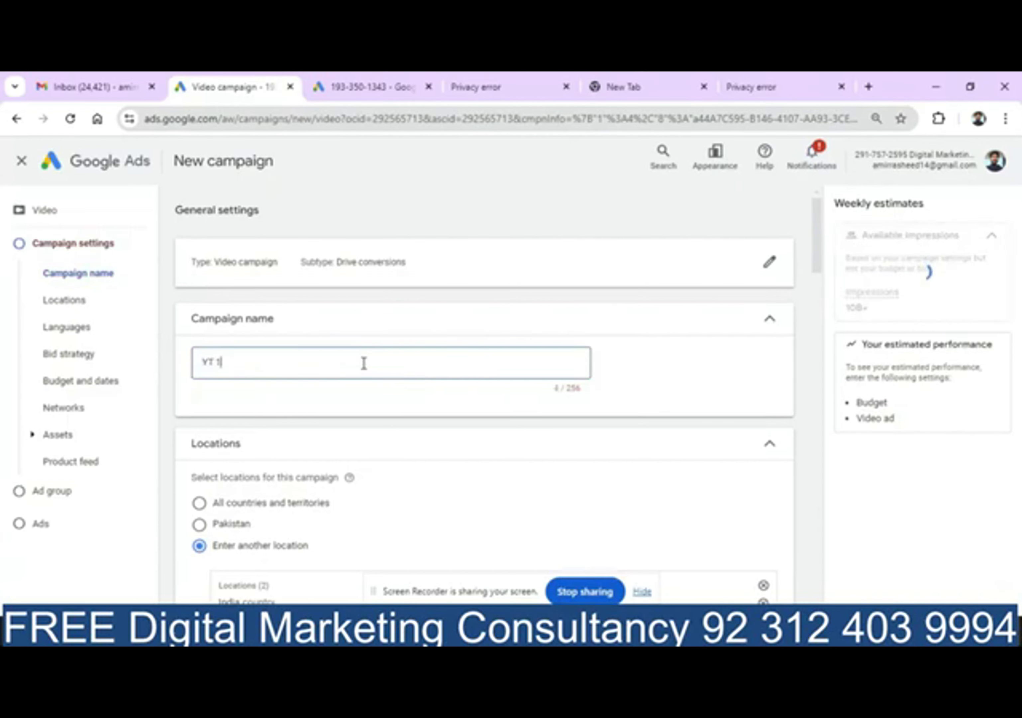
type("4 Aug ")
type("2")
key("BackSpace")
type("Sales ")
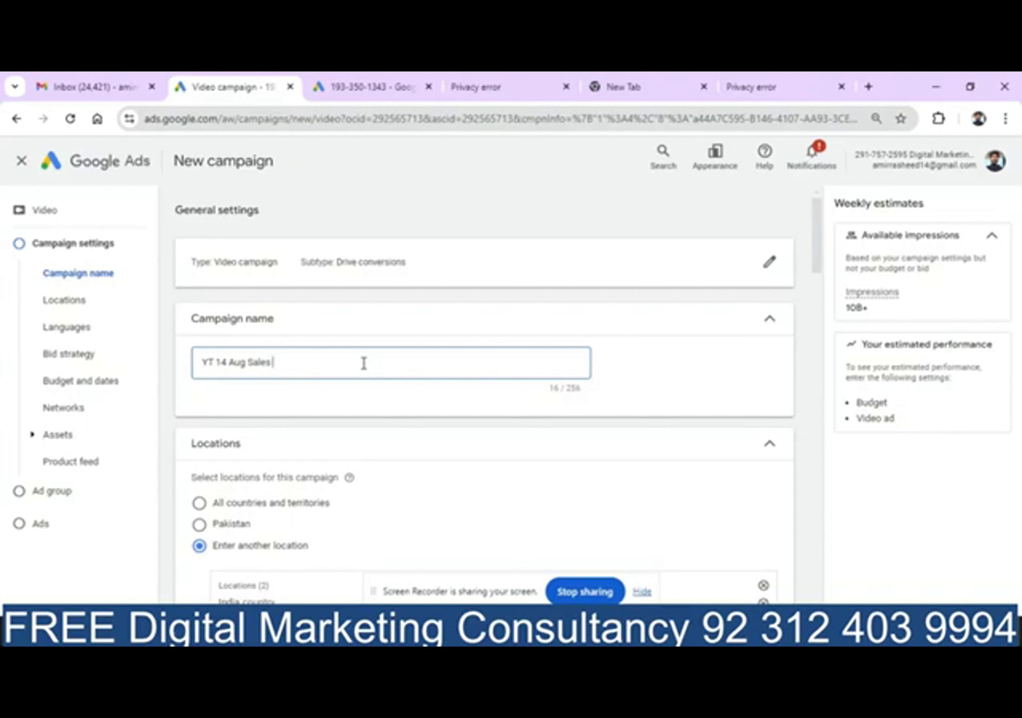
type("Conv")
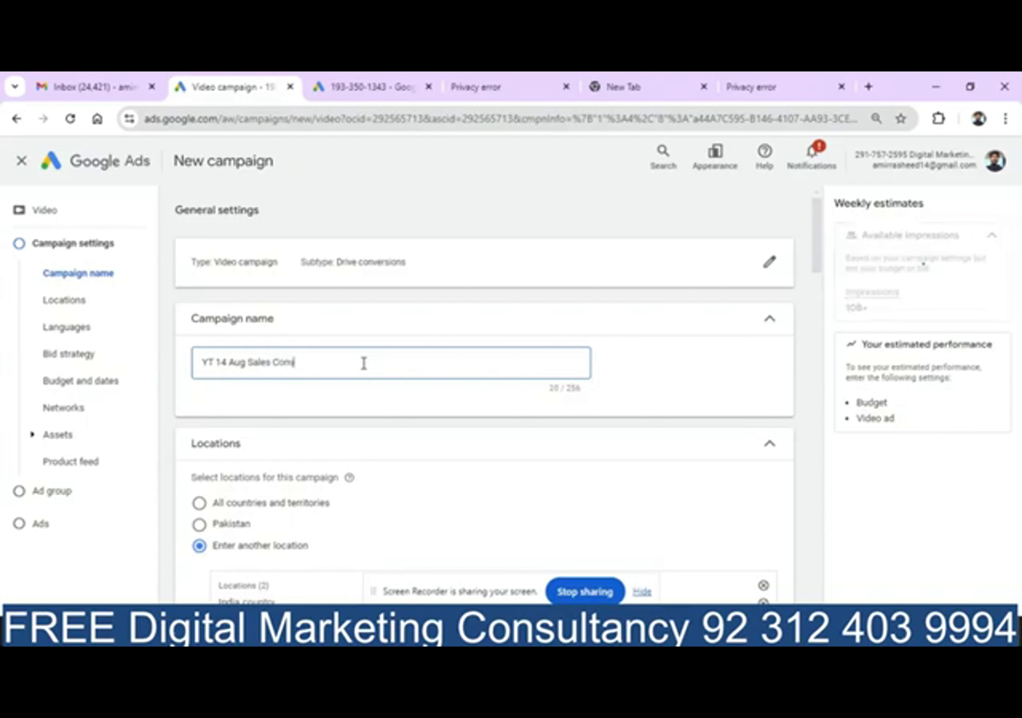
type("ersion")
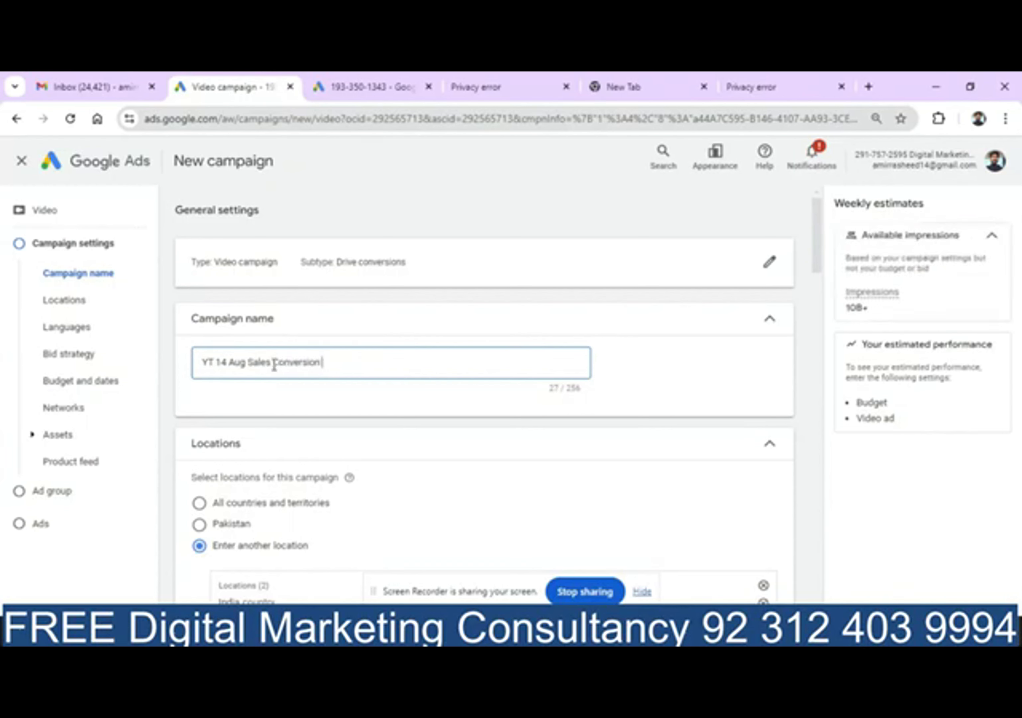
Remove "Sales" so the campaign name reads "YT 14 Aug Conversion", and collapse the name section
left_click(274, 363)
key("BackSpace")
key("BackSpace")
key("BackSpace")
key("BackSpace")
key("BackSpace")
key("BackSpace")
left_click(296, 359)
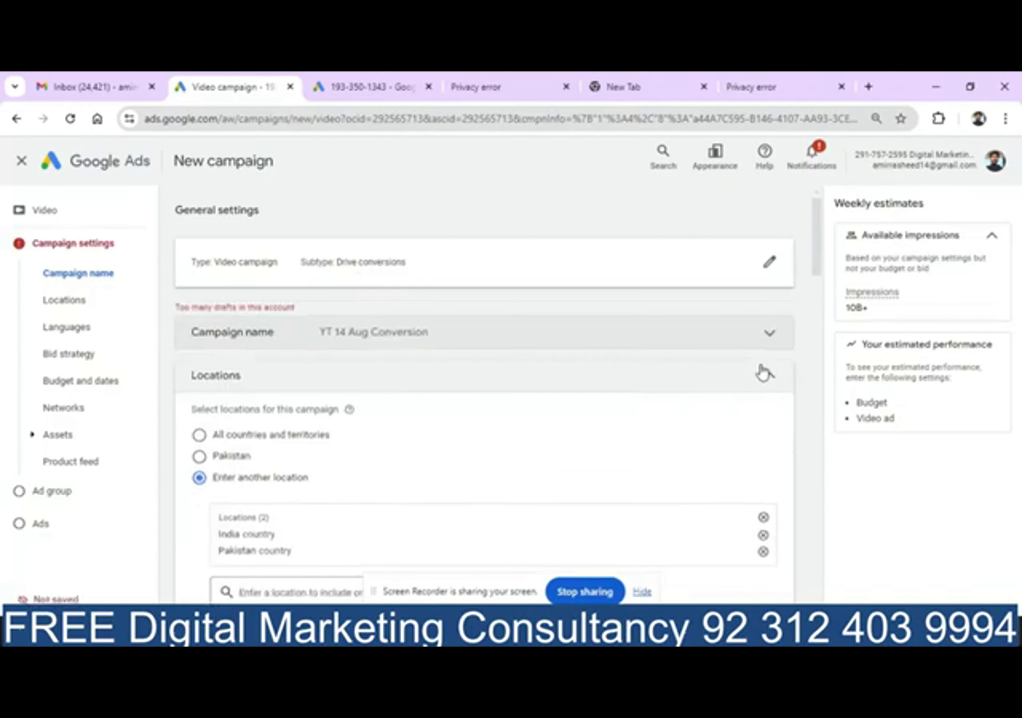
left_click(428, 338)
left_click(770, 344)
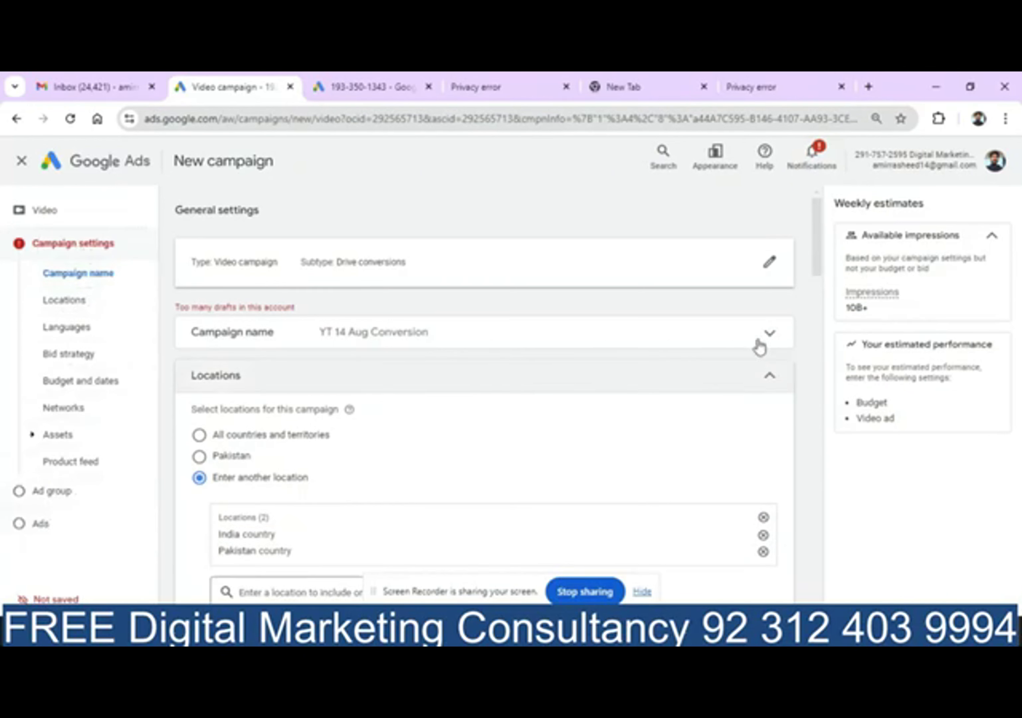
Clear all targeted campaign locations and include the city Lahore, Punjab, Pakistan instead
left_click_drag(822, 236, 814, 266)
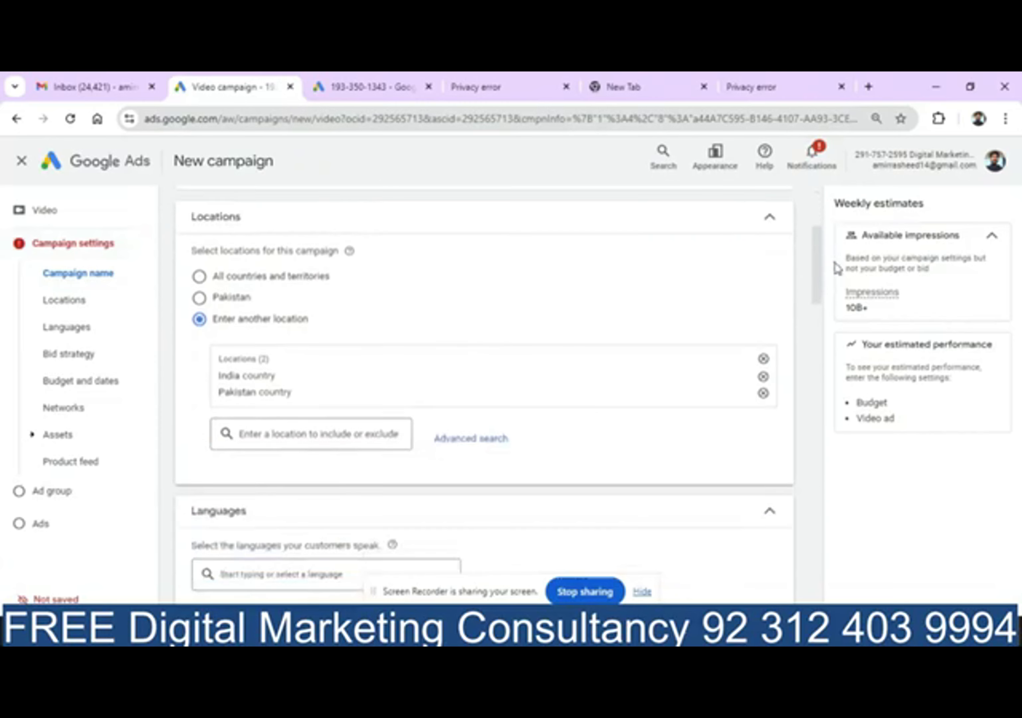
left_click(764, 359)
left_click(303, 361)
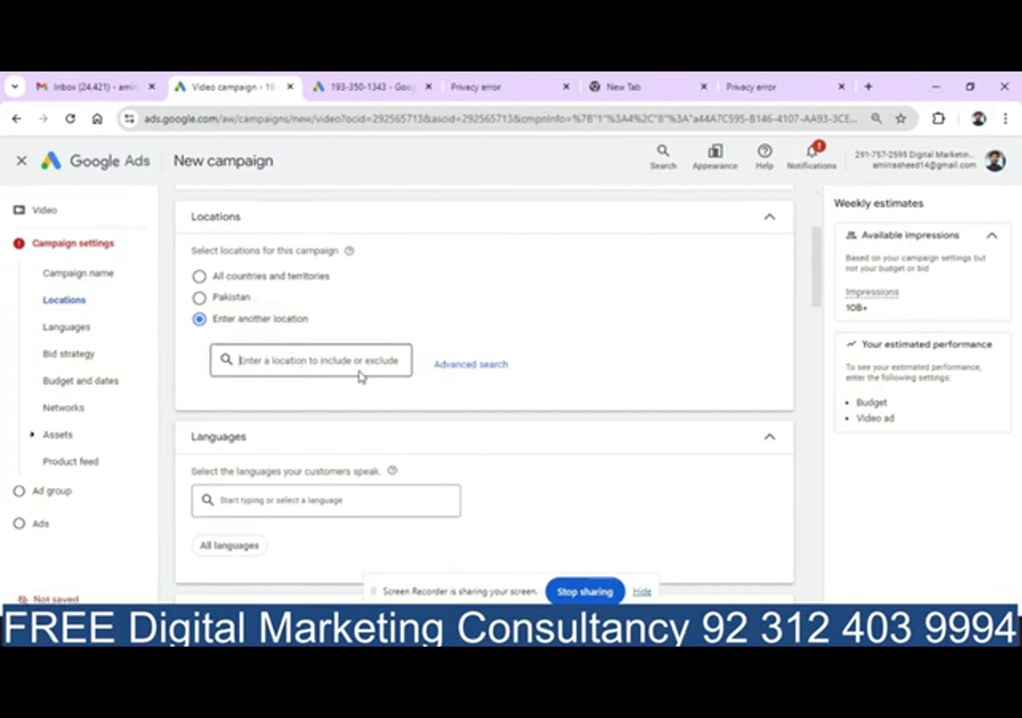
type("lahore")
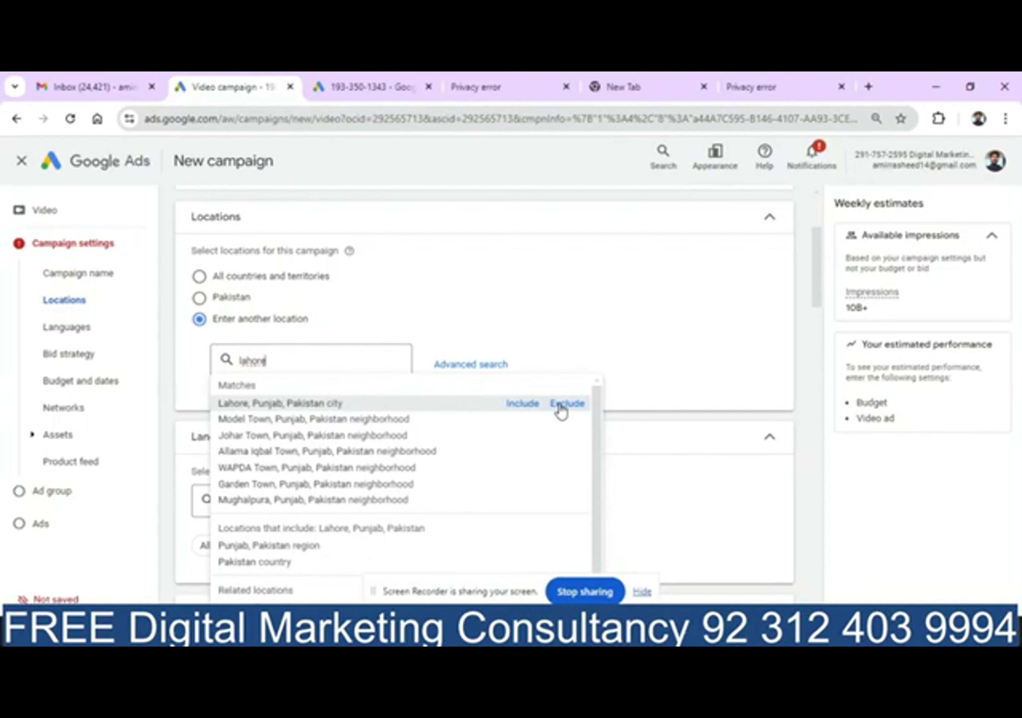
left_click(526, 405)
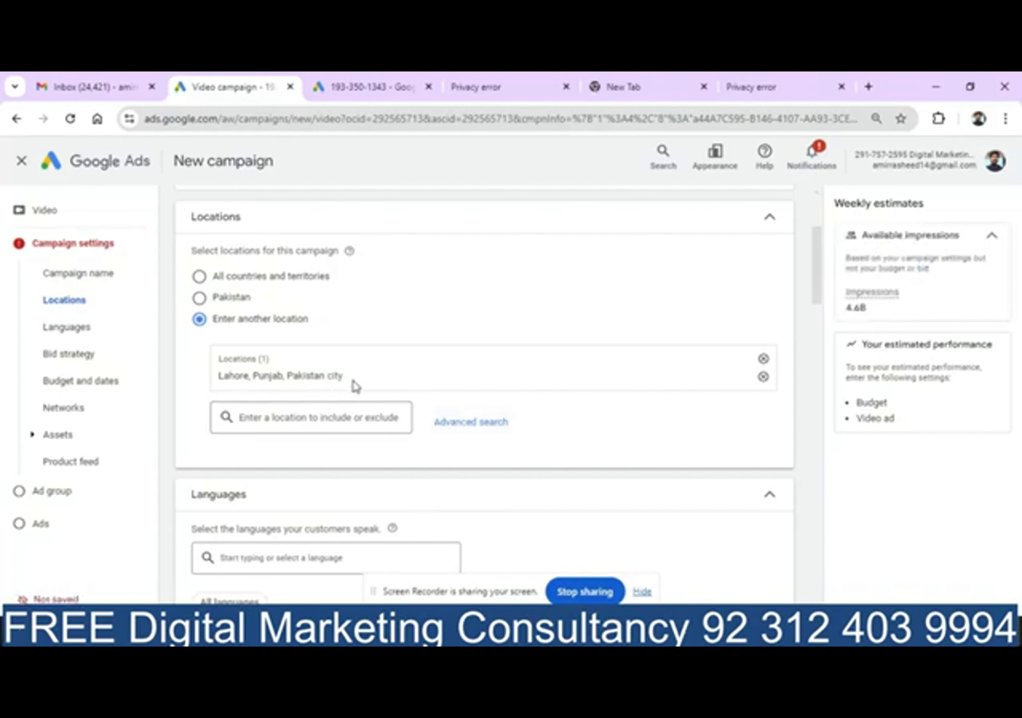
Open the advanced location search and view the option for adding locations in bulk
left_click(466, 429)
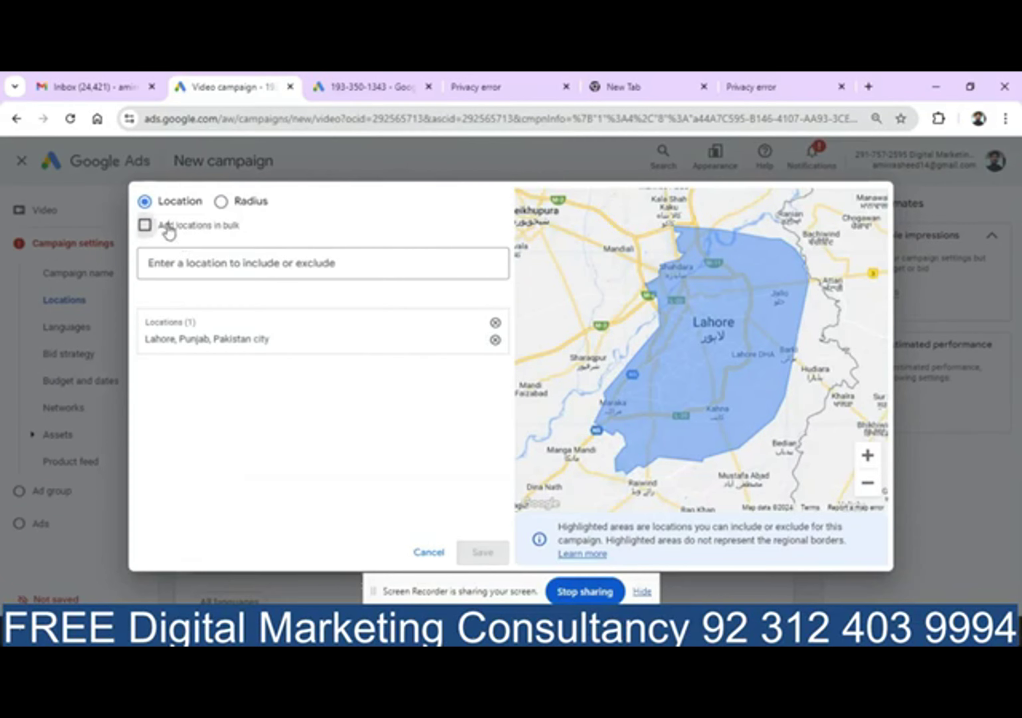
left_click(168, 228)
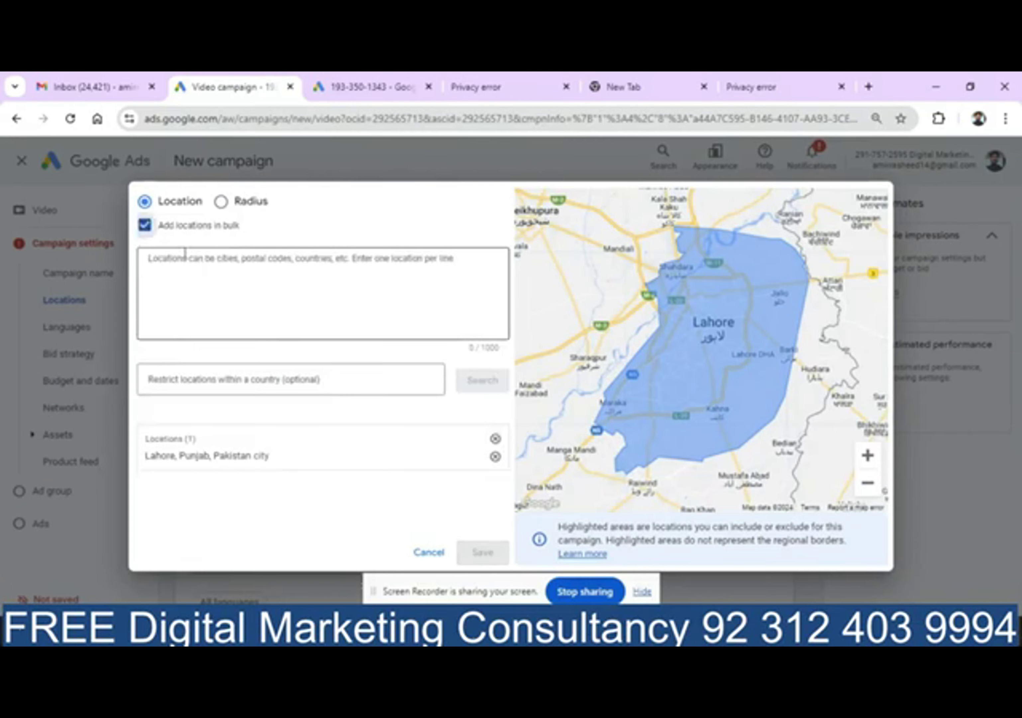
left_click(175, 230)
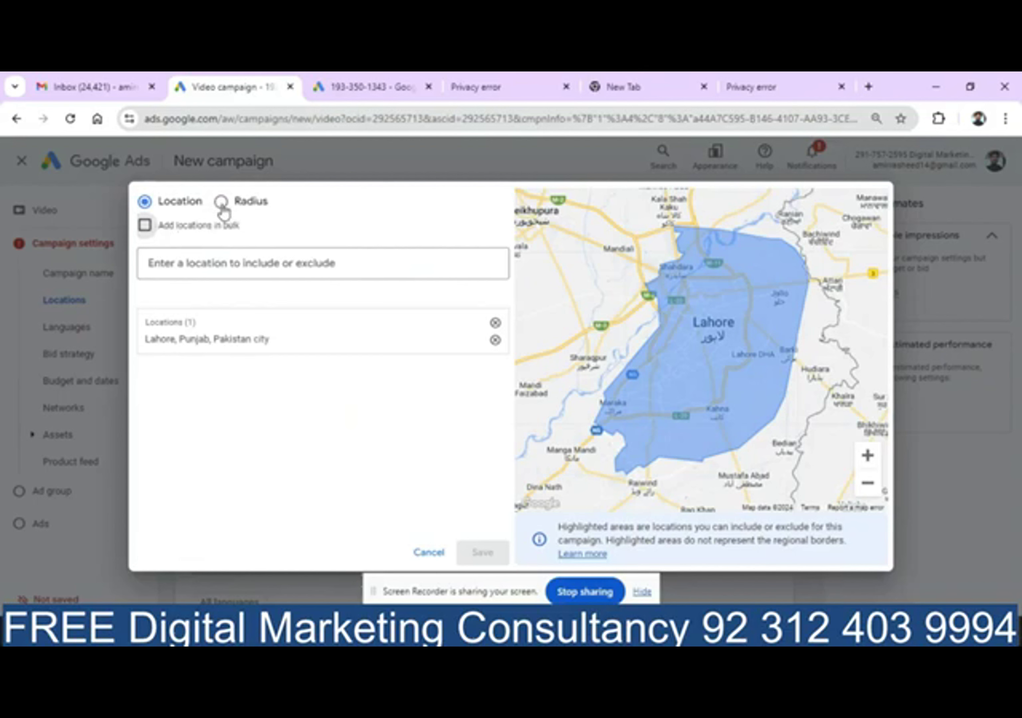
Add a radius target of 8 mi around F-8 Markaz, Islamabad
left_click(221, 204)
left_click(245, 262)
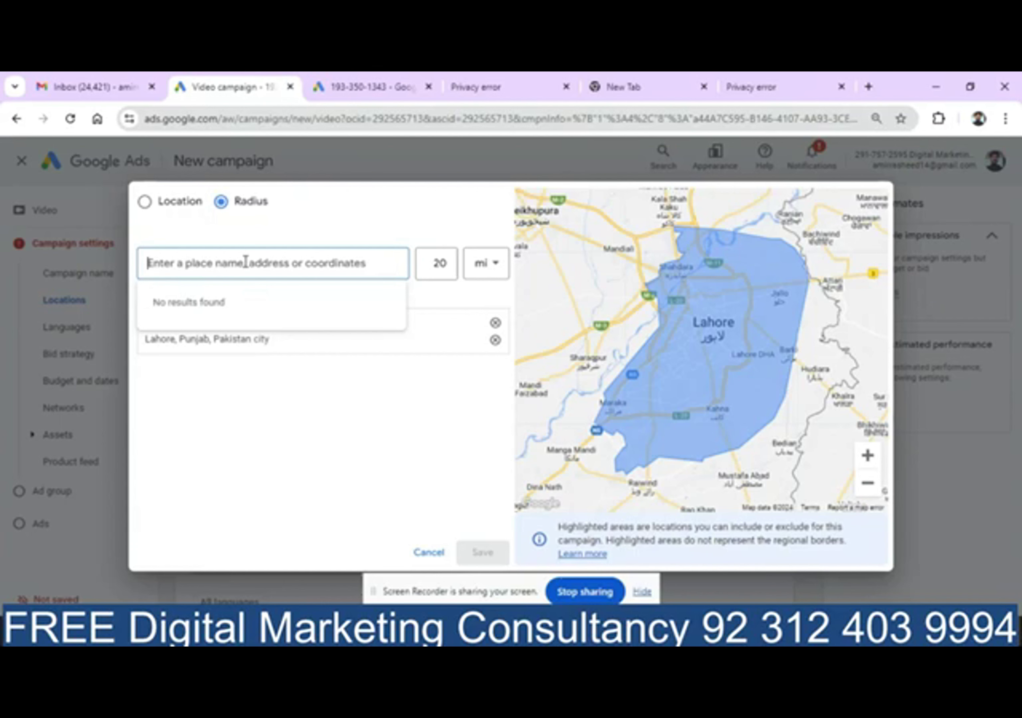
type("f8")
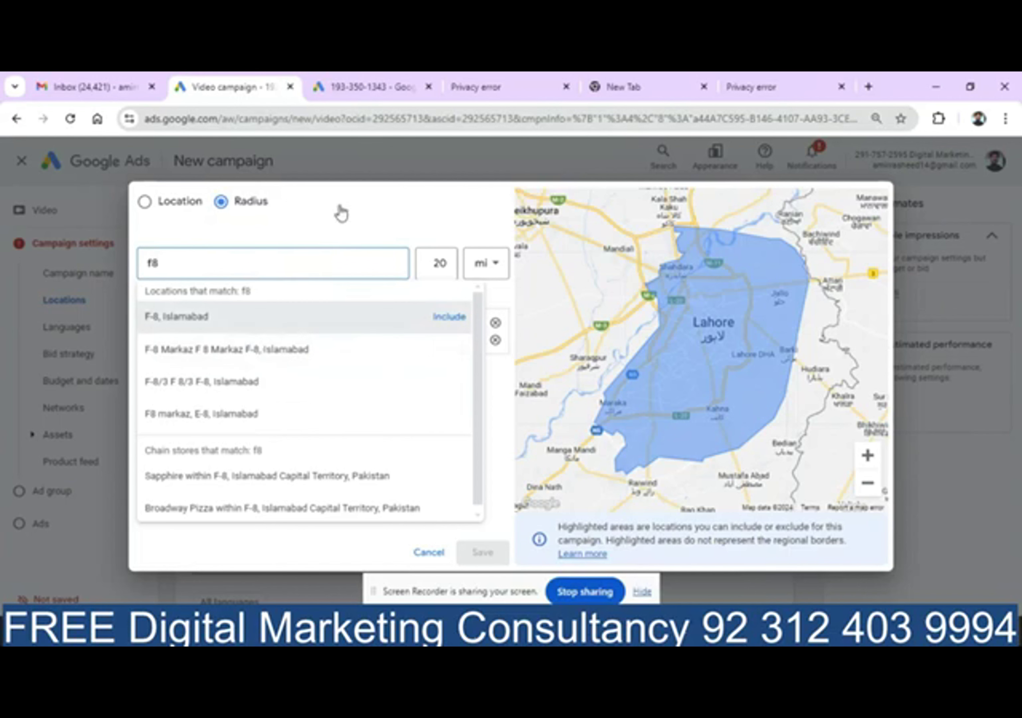
left_click(341, 214)
left_click(447, 263)
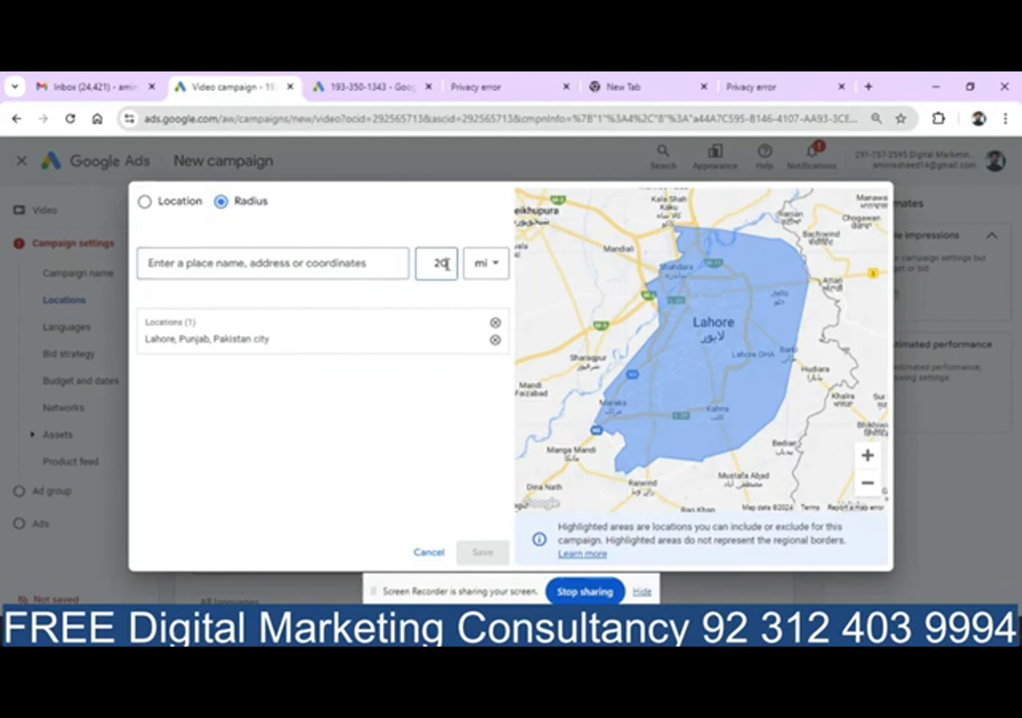
key("BackSpace")
key("BackSpace")
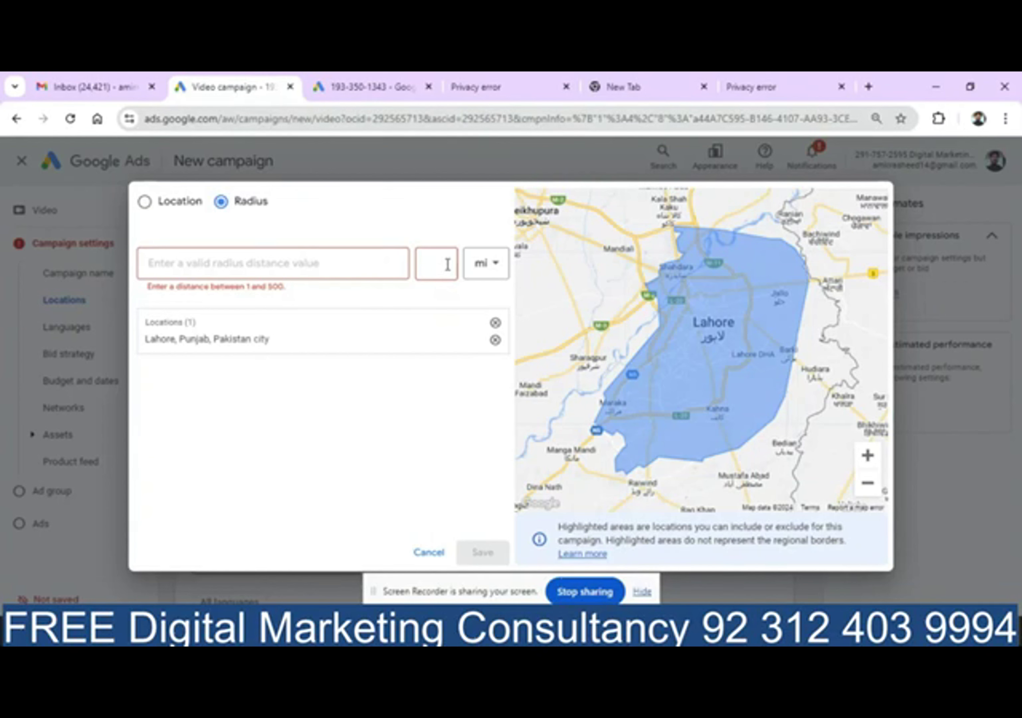
type("8")
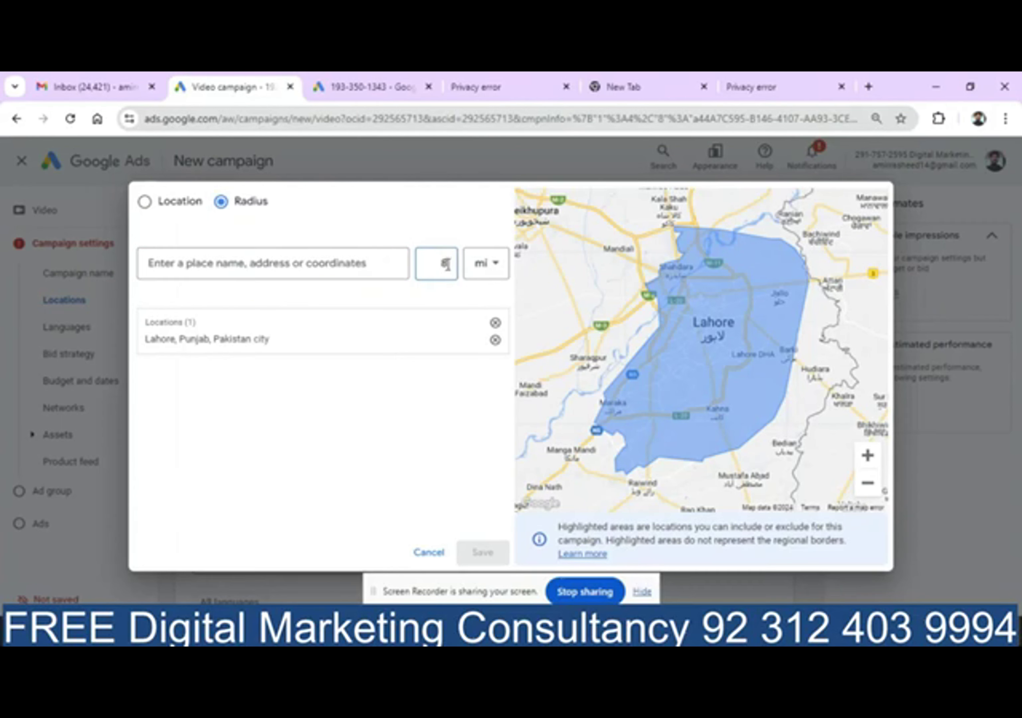
left_click(324, 269)
type("f")
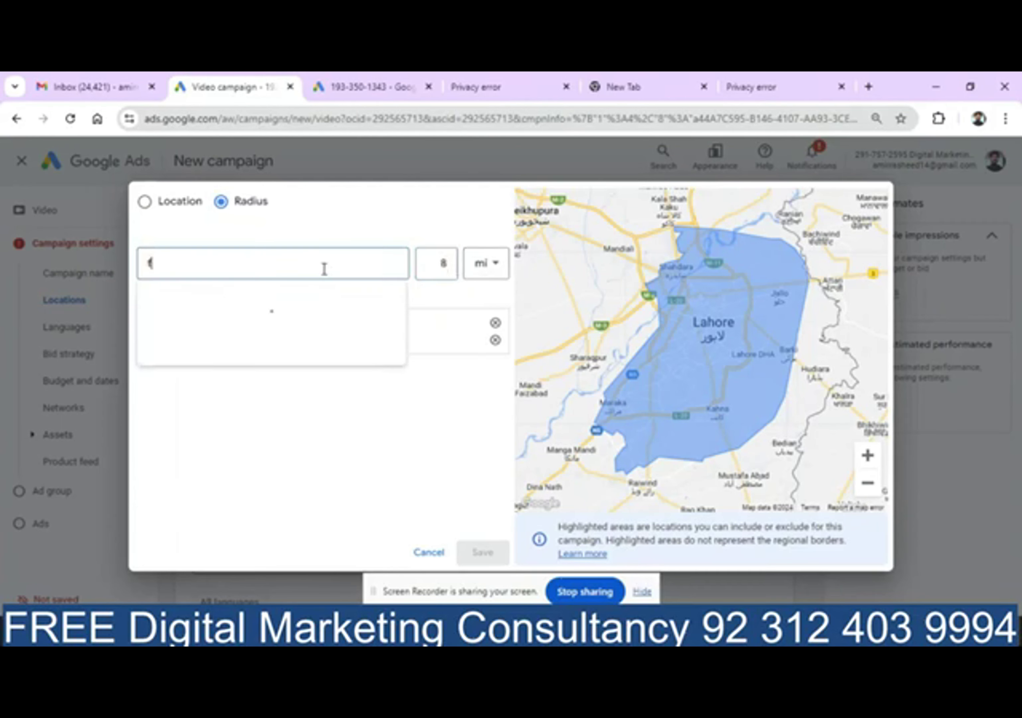
type("8")
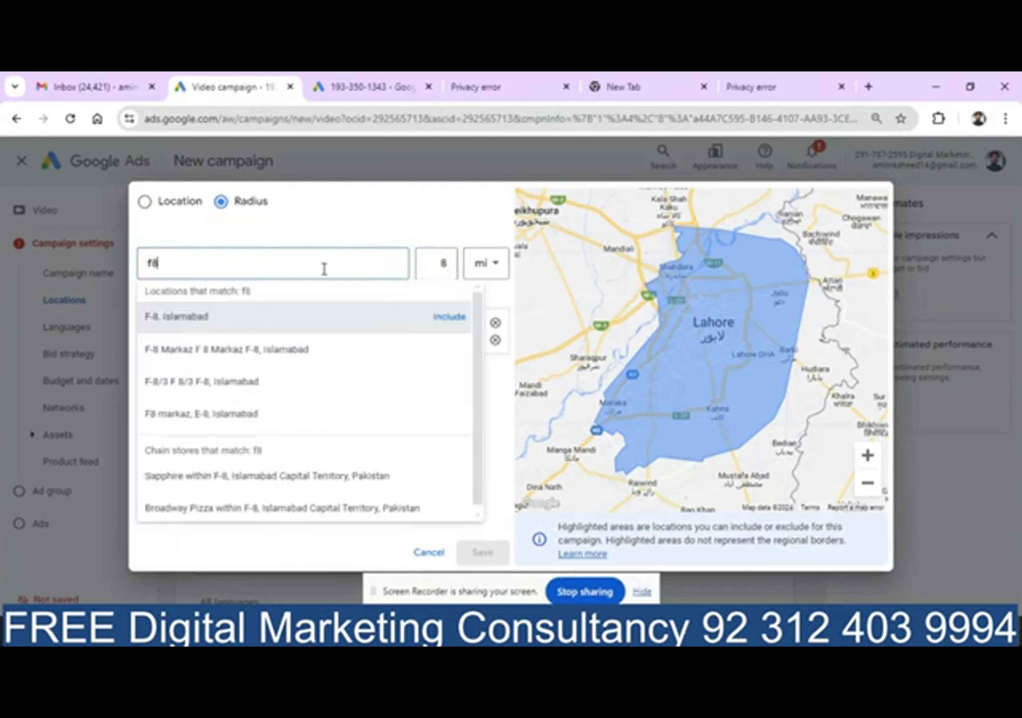
left_click(238, 347)
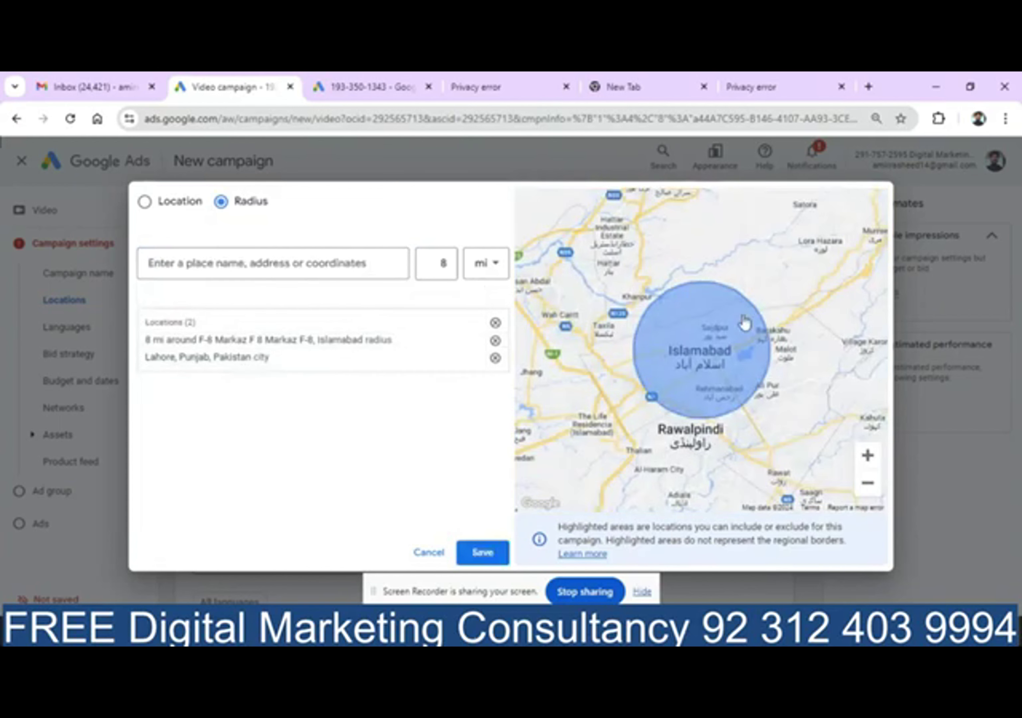
Add an 8 mi radius around Islamabad Capital Territory and remove the F-8 Markaz radius target
left_click(289, 264)
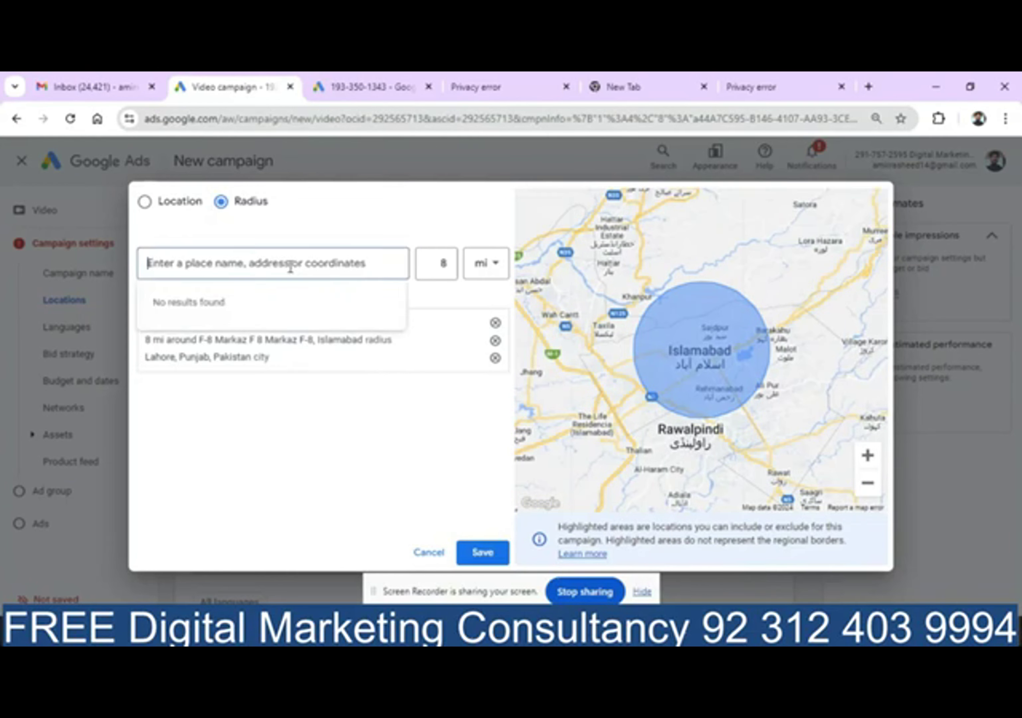
type("islam")
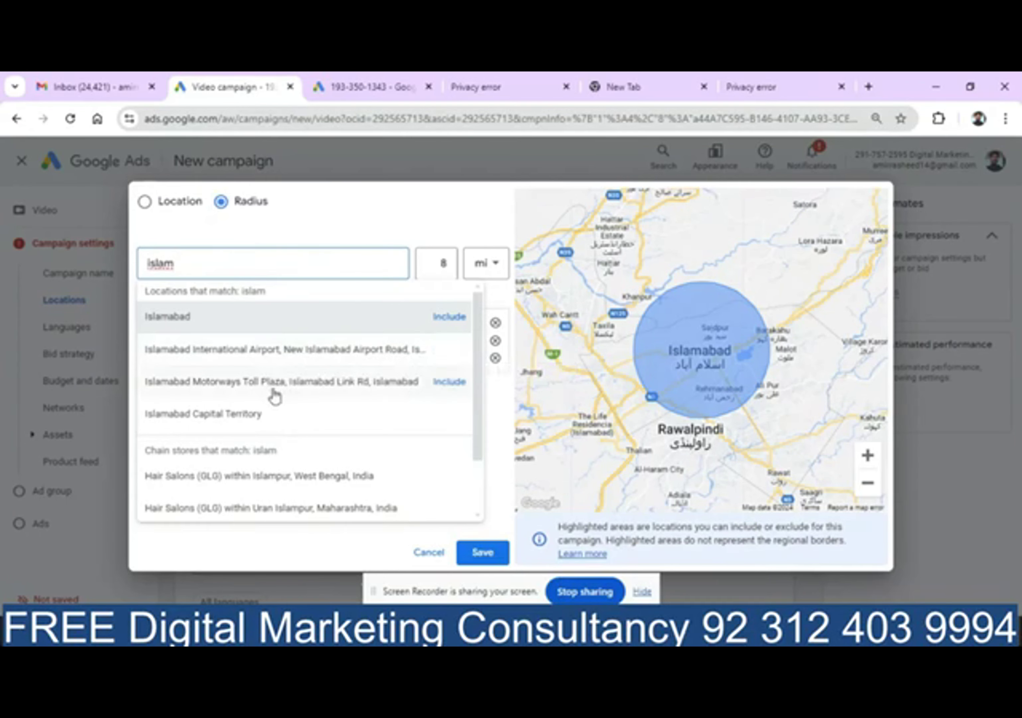
left_click(271, 418)
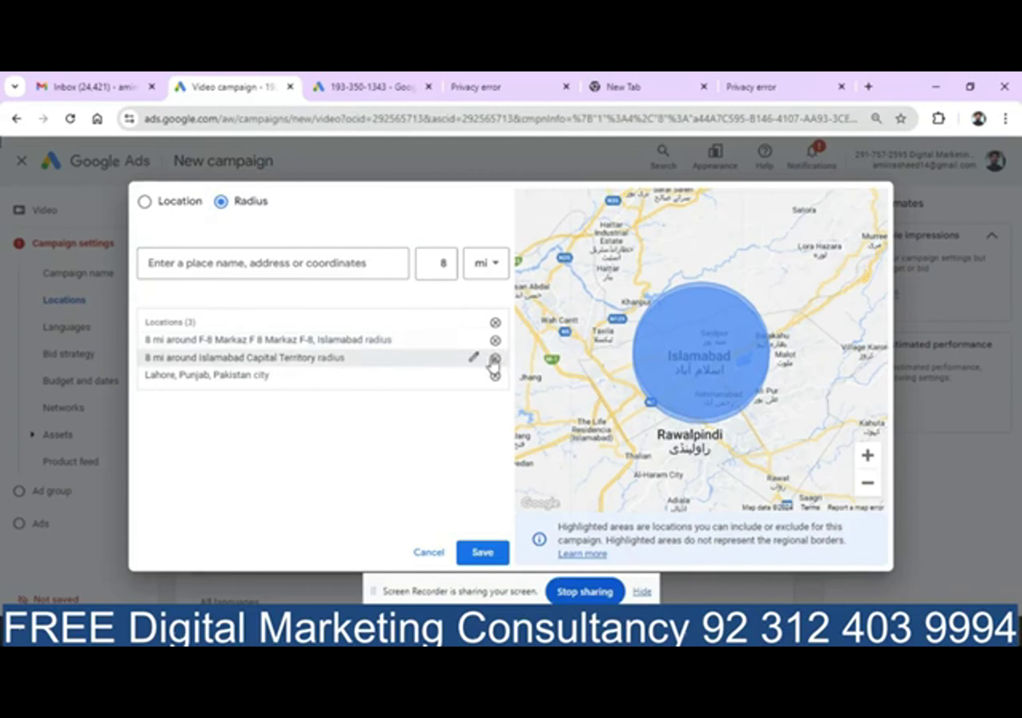
left_click(494, 340)
Include the city Islamabad, Islamabad Capital Territory, Pakistan as a regular location target
left_click(182, 211)
left_click(209, 265)
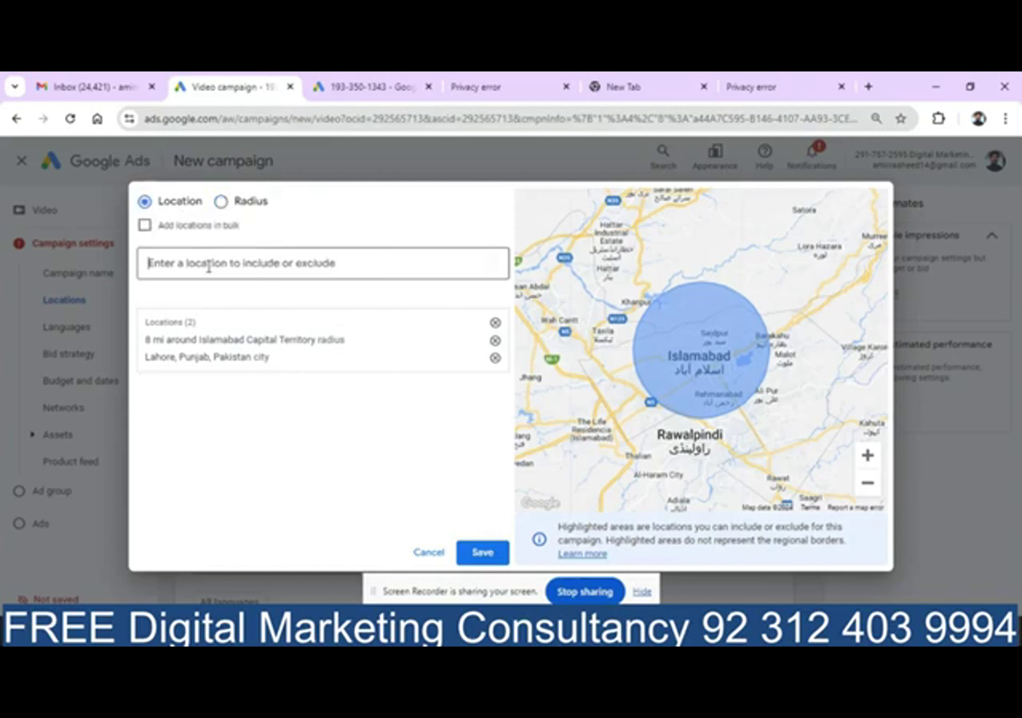
type("Isl")
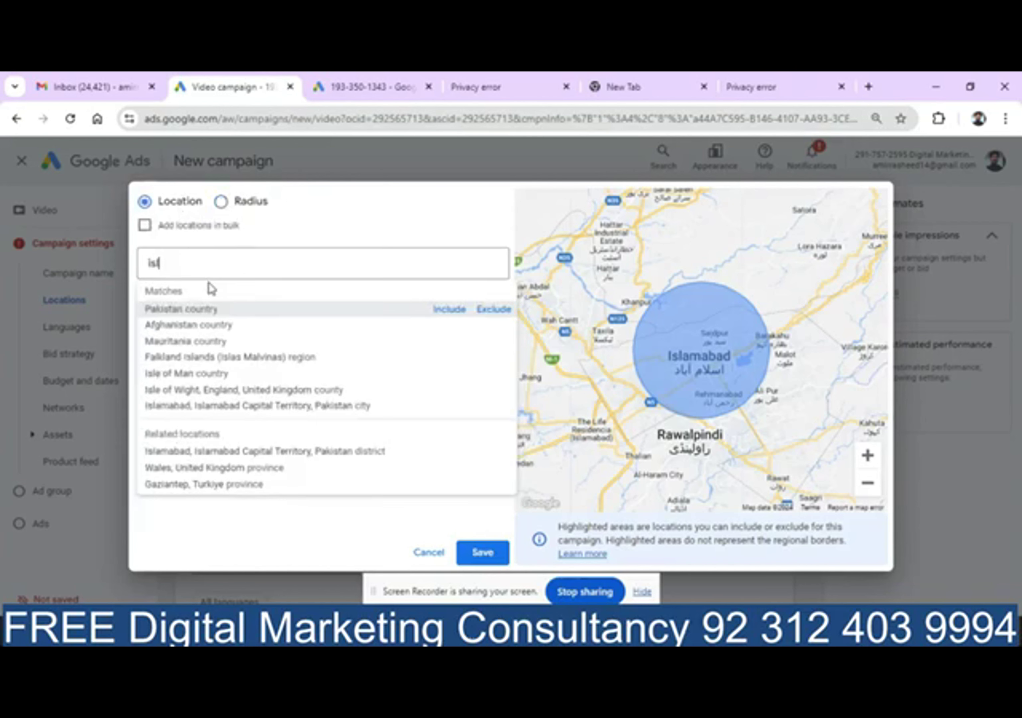
type("am")
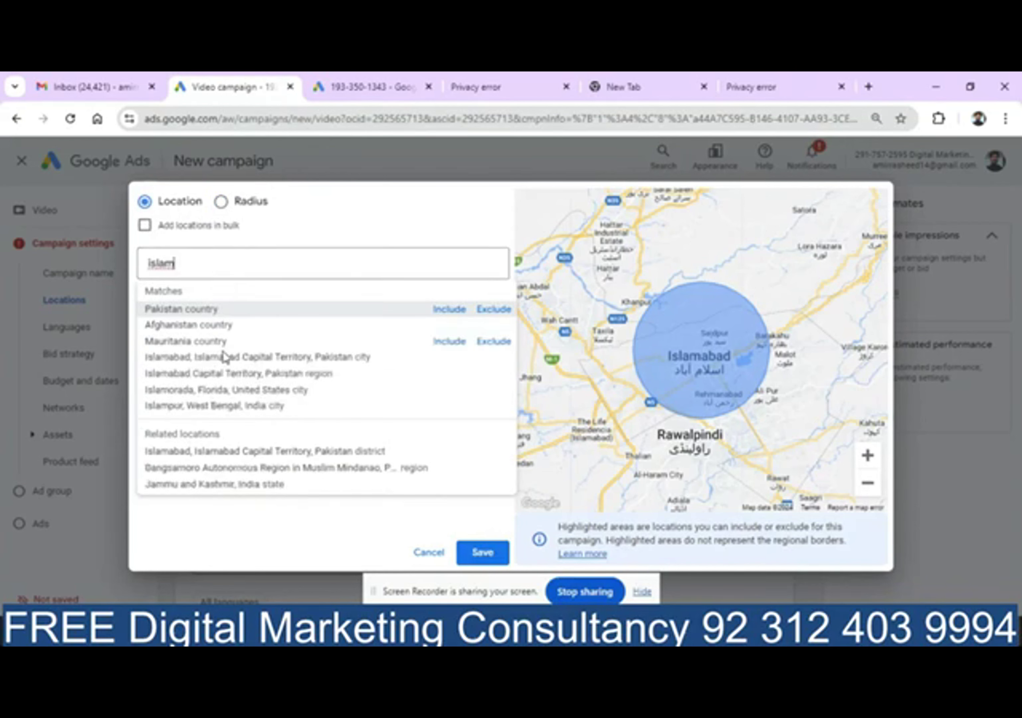
left_click(449, 358)
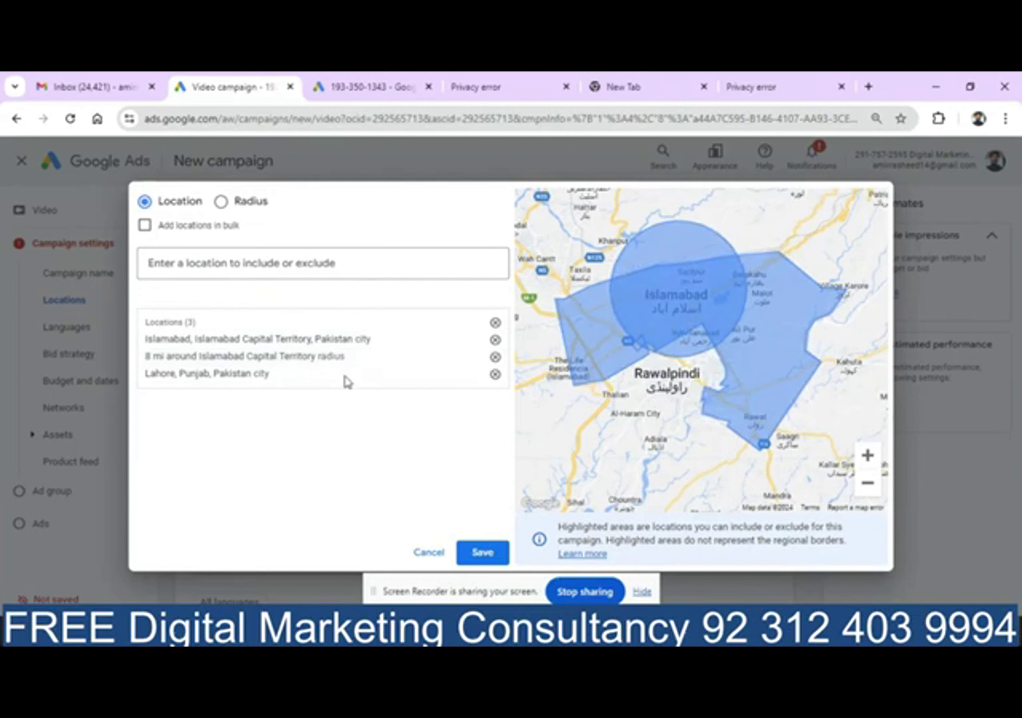
Look at the radius targeting fields again and cancel the advanced location search without saving its changes
left_click(221, 202)
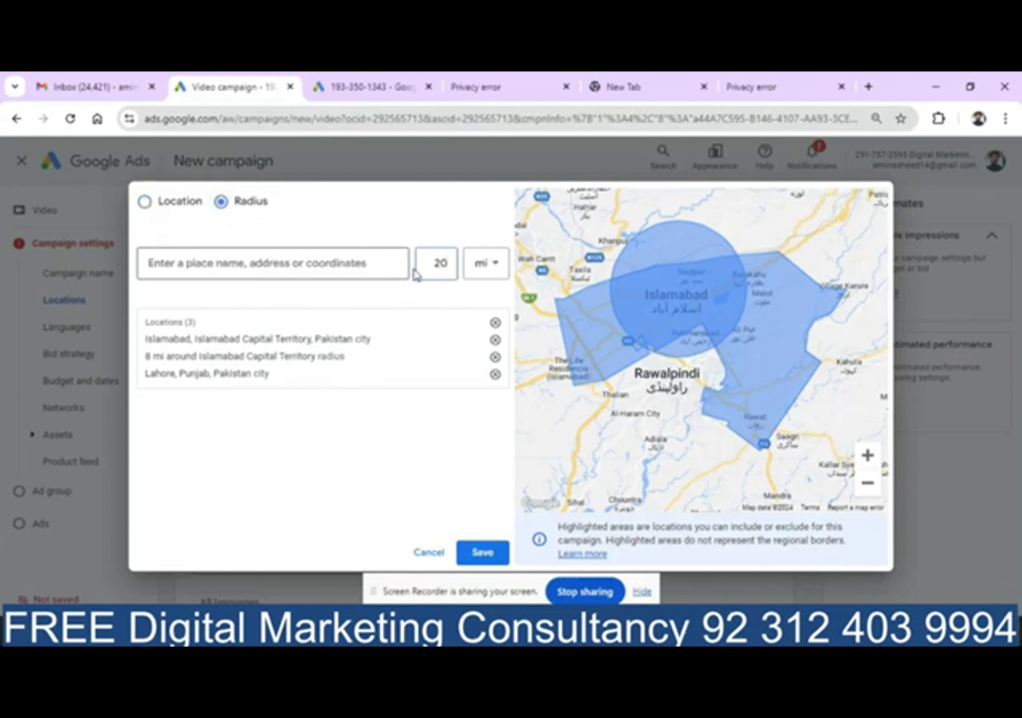
left_click(435, 275)
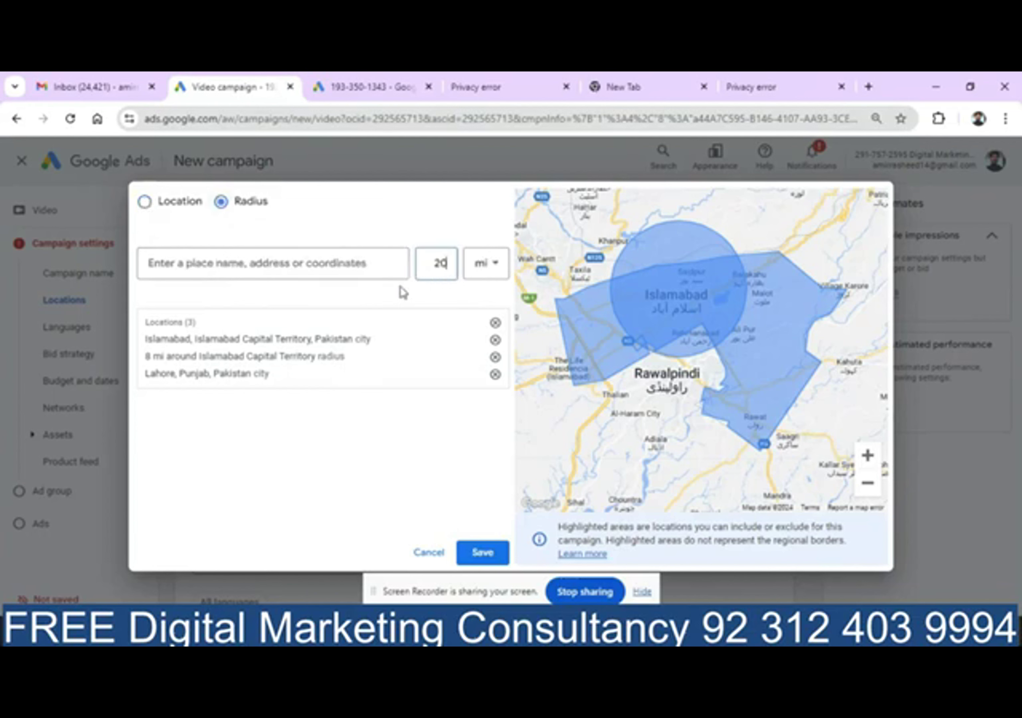
left_click(313, 265)
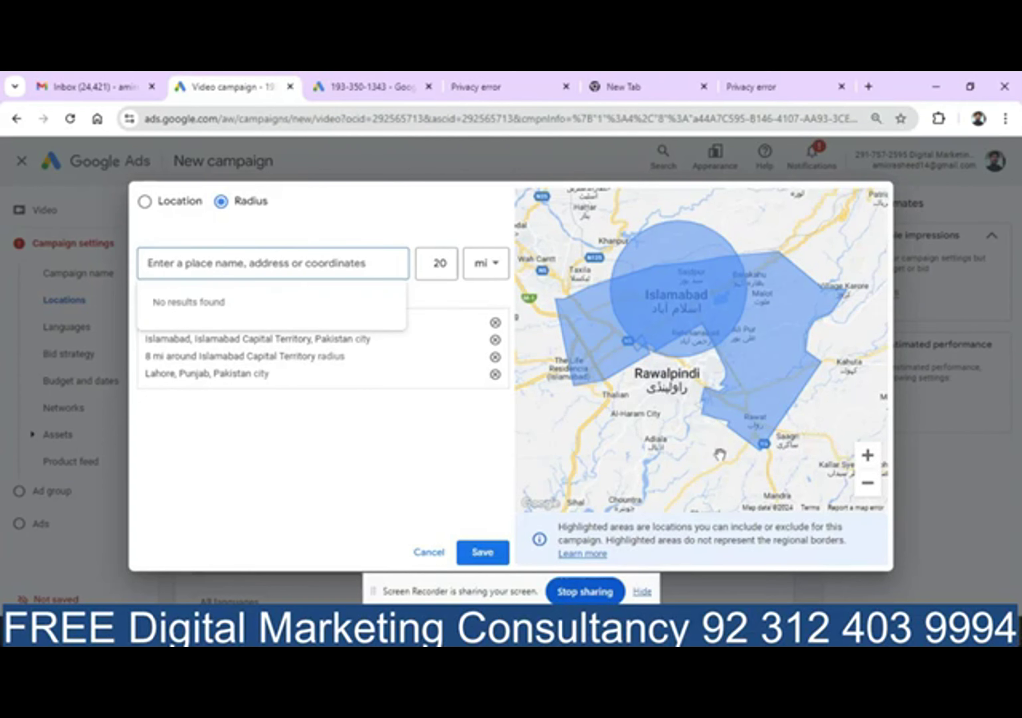
left_click(429, 552)
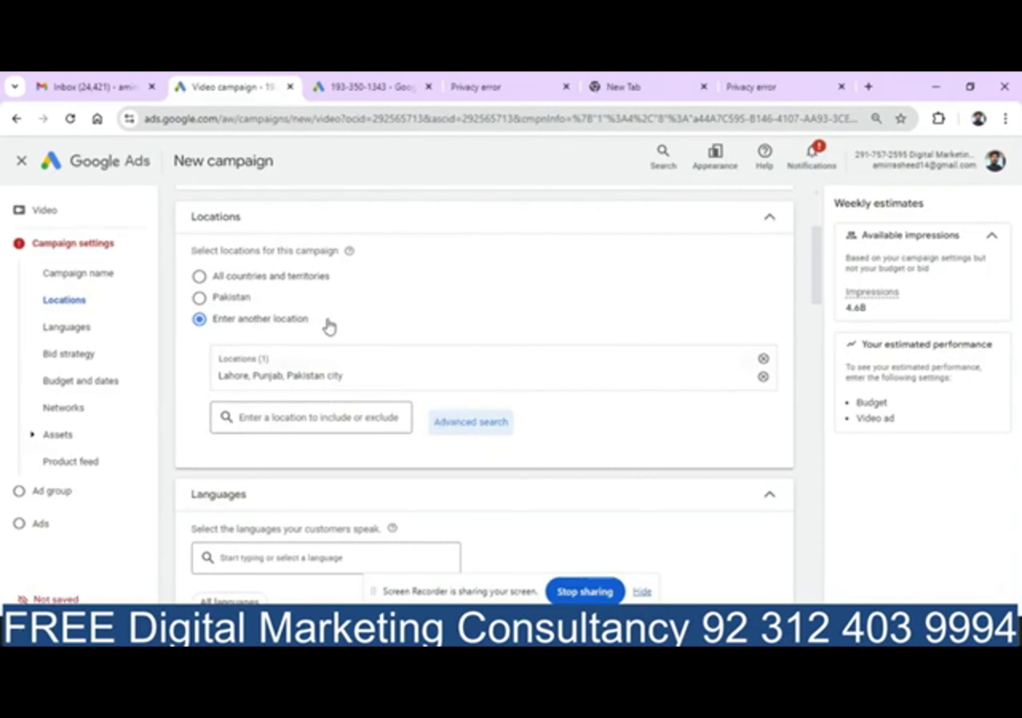
Examine the available bid strategies for the campaign without changing the selection
scroll(824, 293, "down", 9)
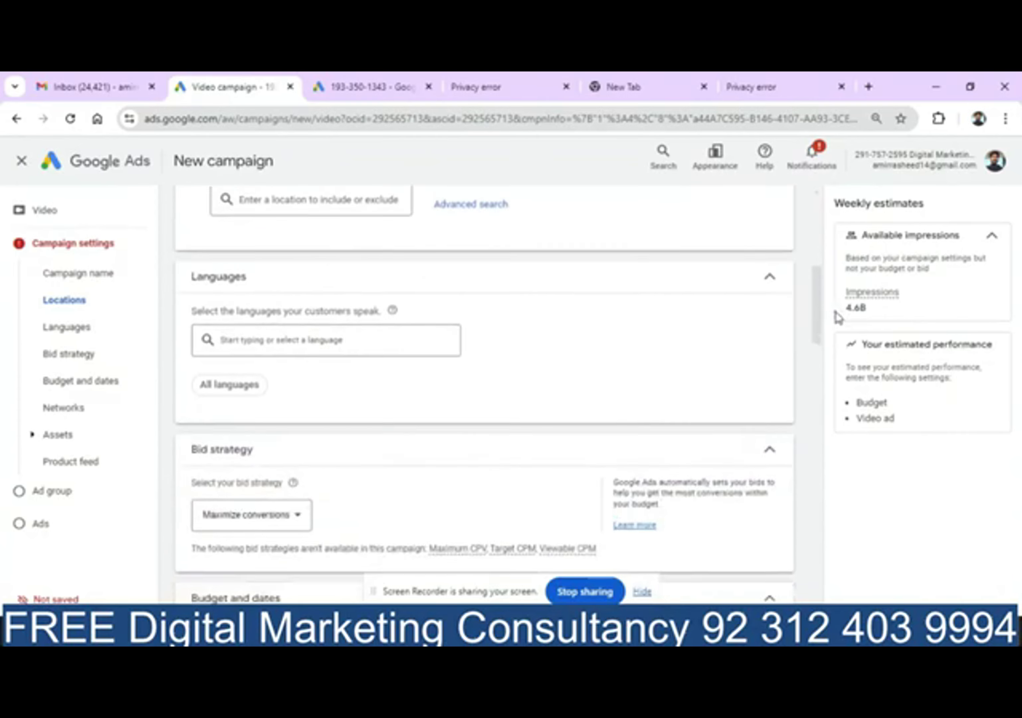
left_click(299, 254)
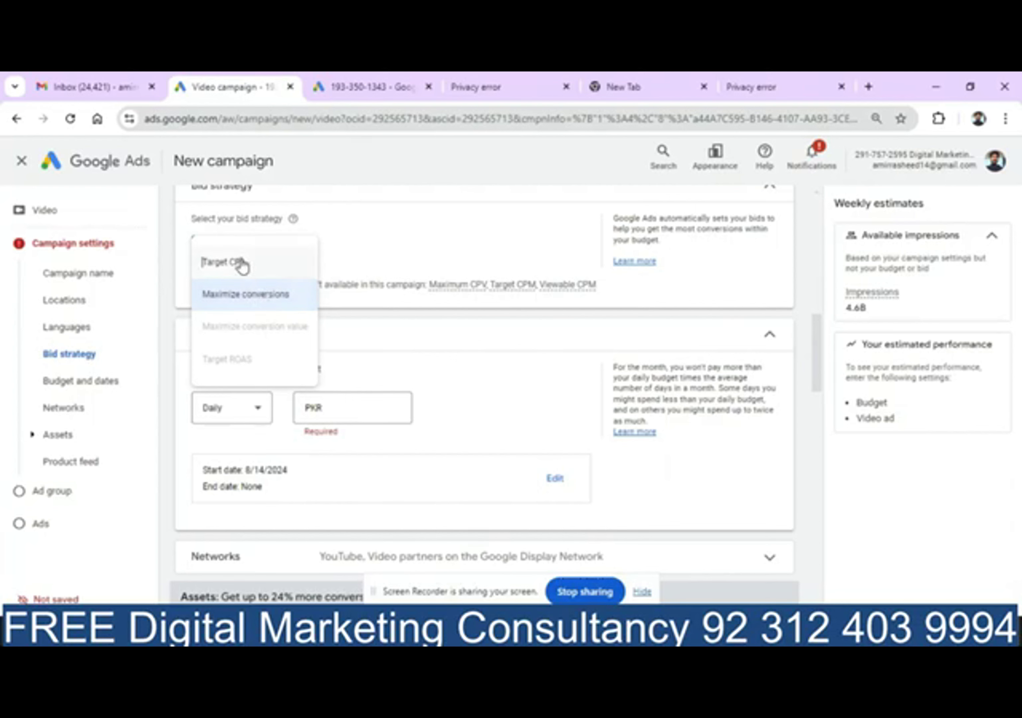
left_click(451, 259)
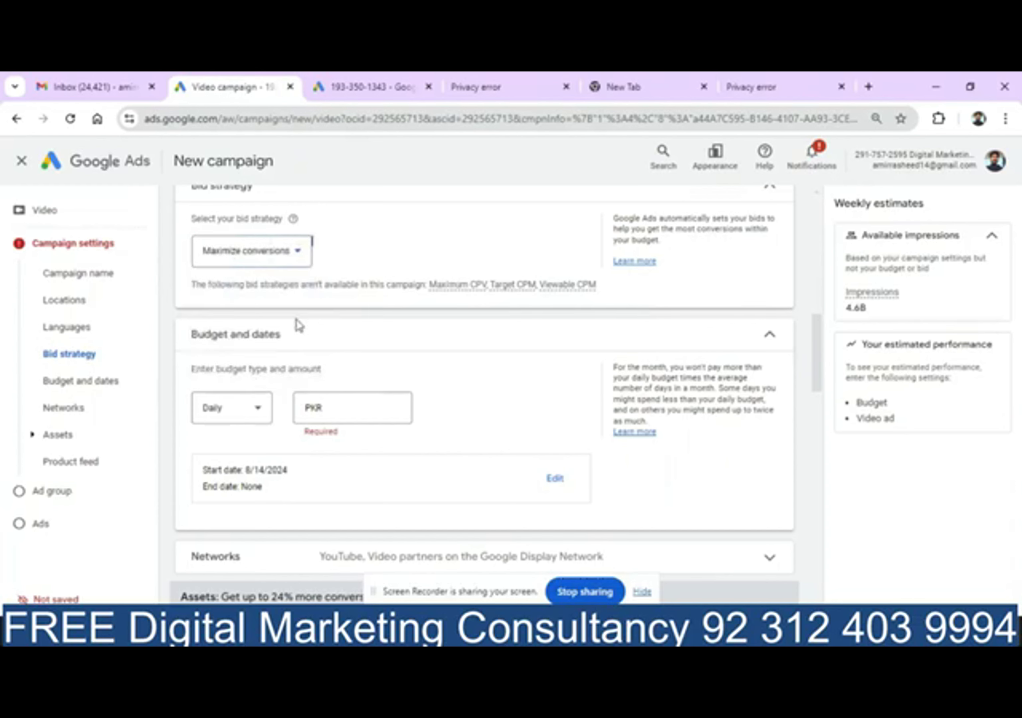
Set the daily budget to PKR 5,000 and the campaign end date to Aug 20, 2024
left_click_drag(817, 373, 823, 390)
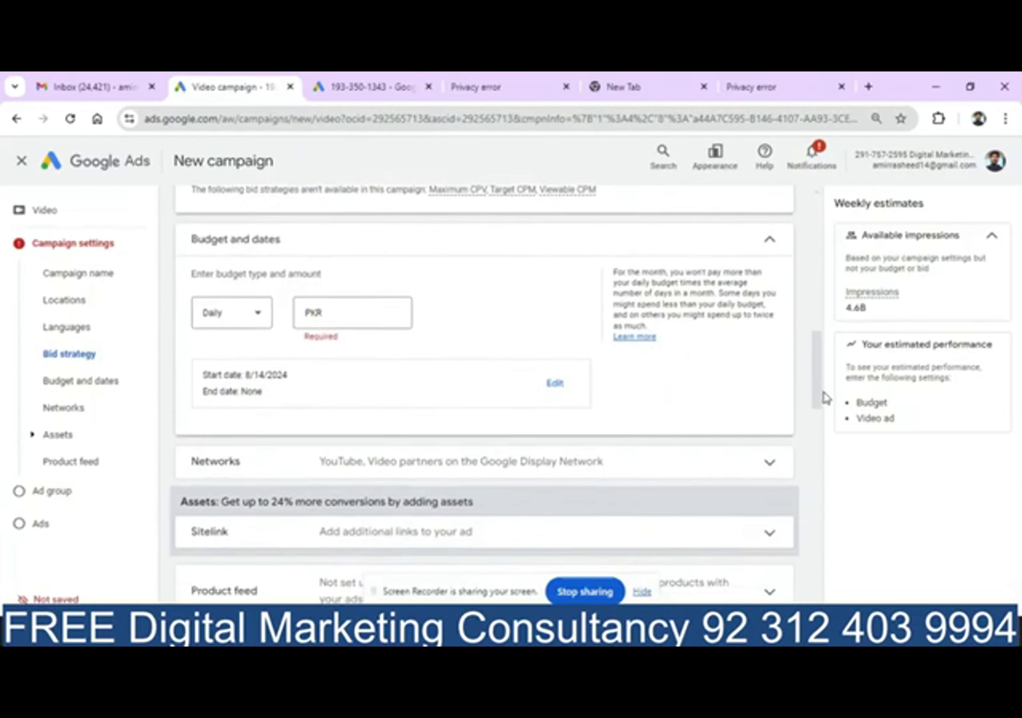
left_click(387, 308)
type("5000")
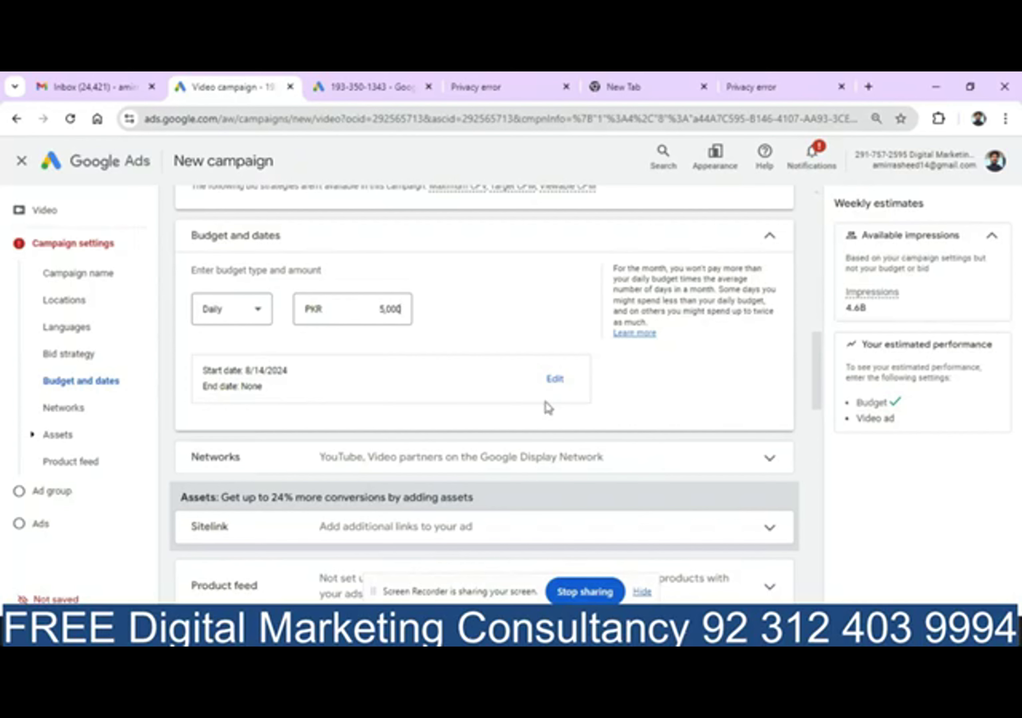
left_click(555, 380)
left_click(208, 487)
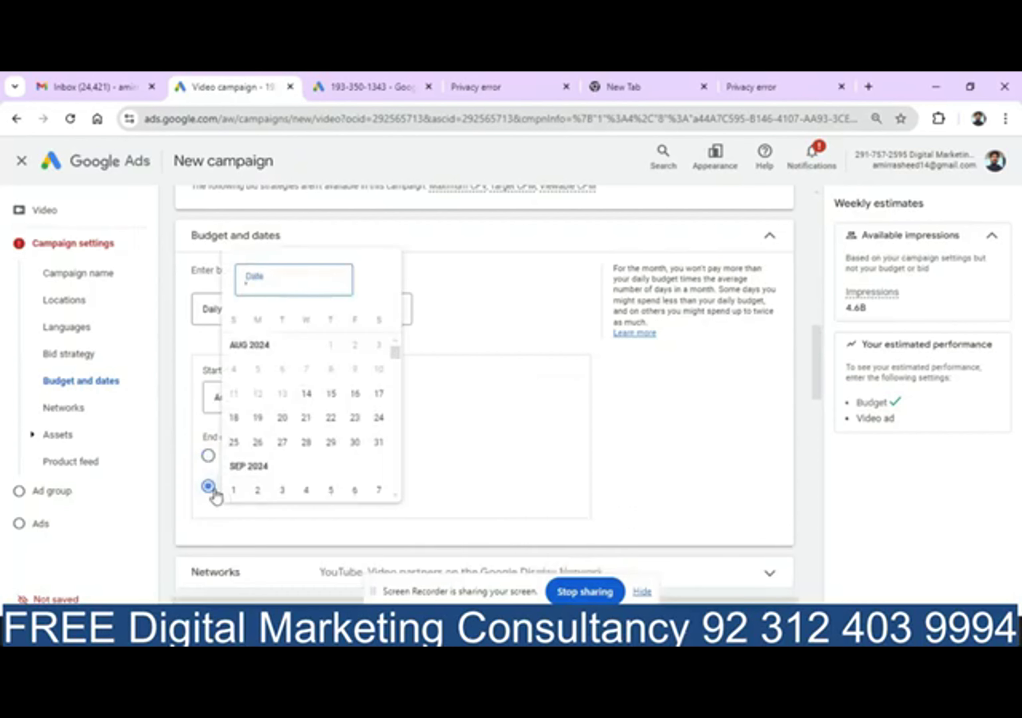
left_click(282, 419)
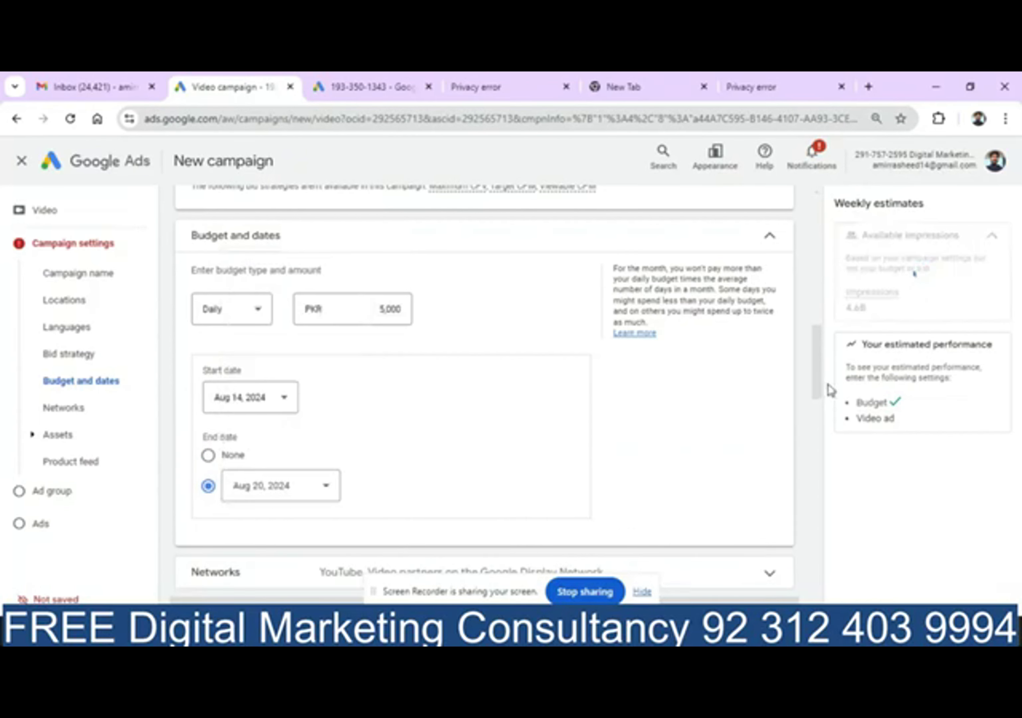
Expand the Networks settings and examine the YouTube, Google TV and video partner options
left_click_drag(815, 381, 830, 415)
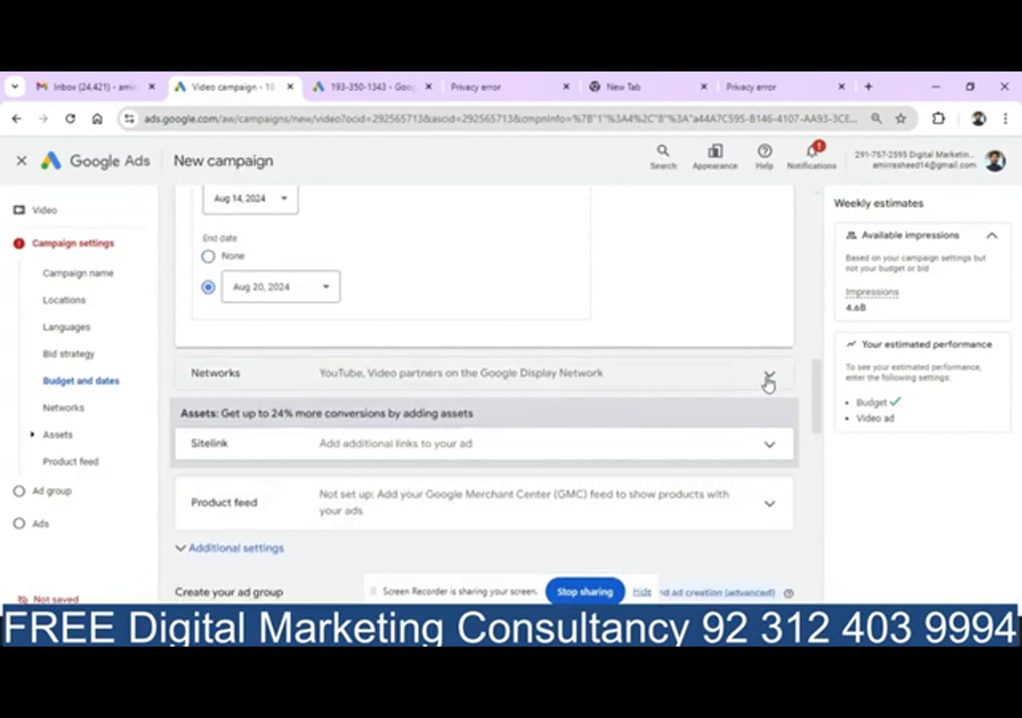
left_click(769, 375)
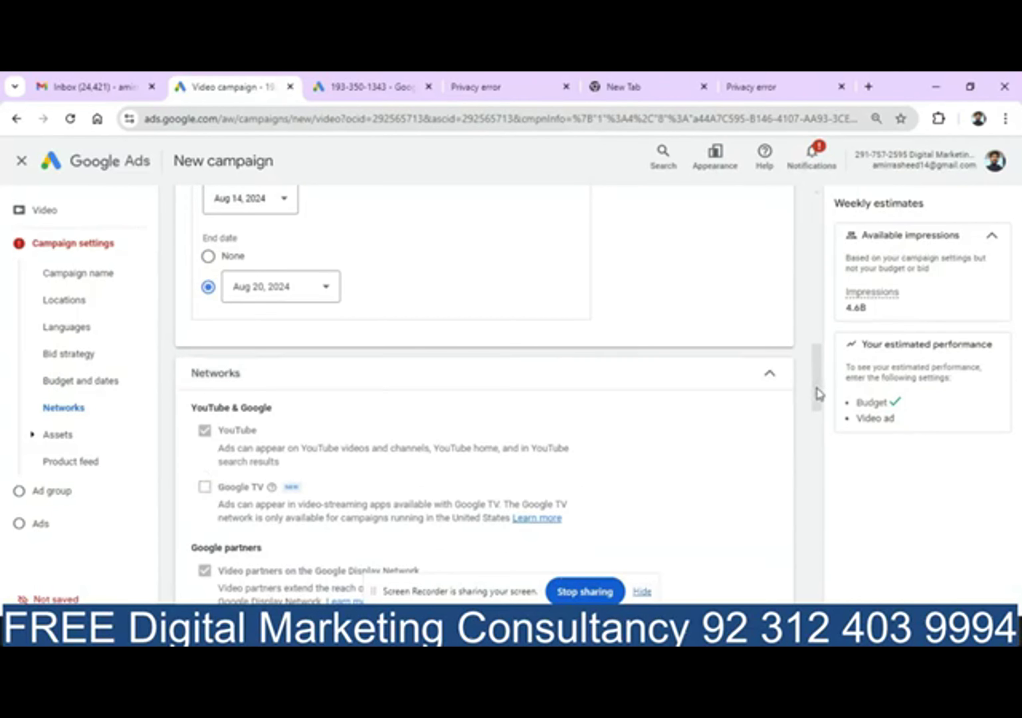
left_click_drag(817, 388, 828, 404)
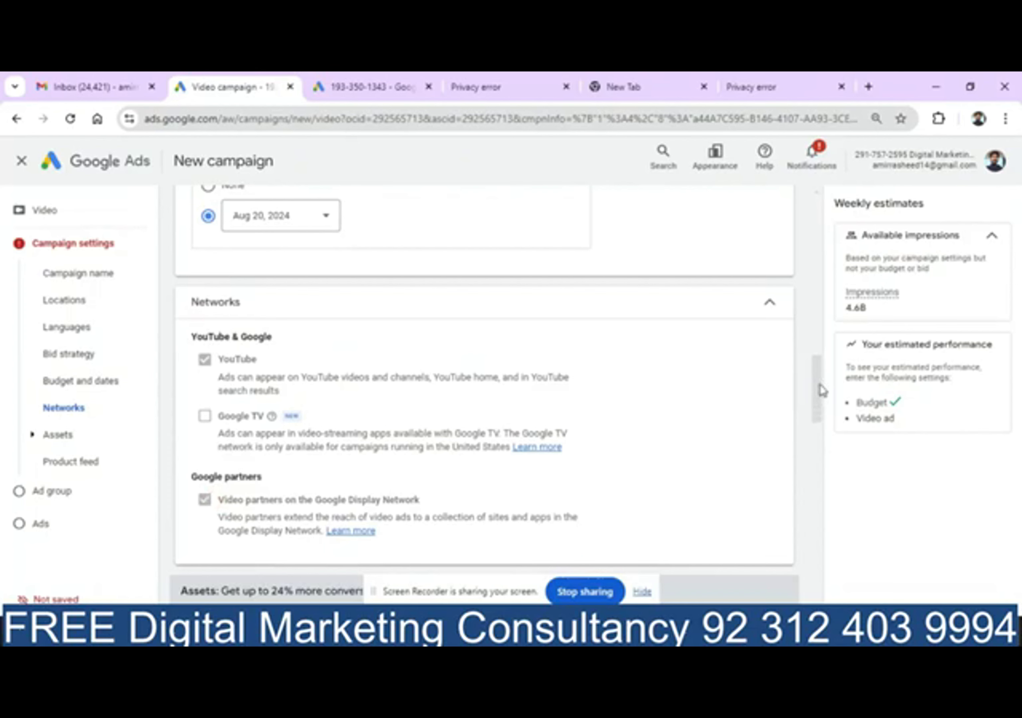
Add the Home, Handbags for Girls, Wrist watches for men and Kids Toys sitelinks to the campaign
left_click_drag(817, 370, 821, 407)
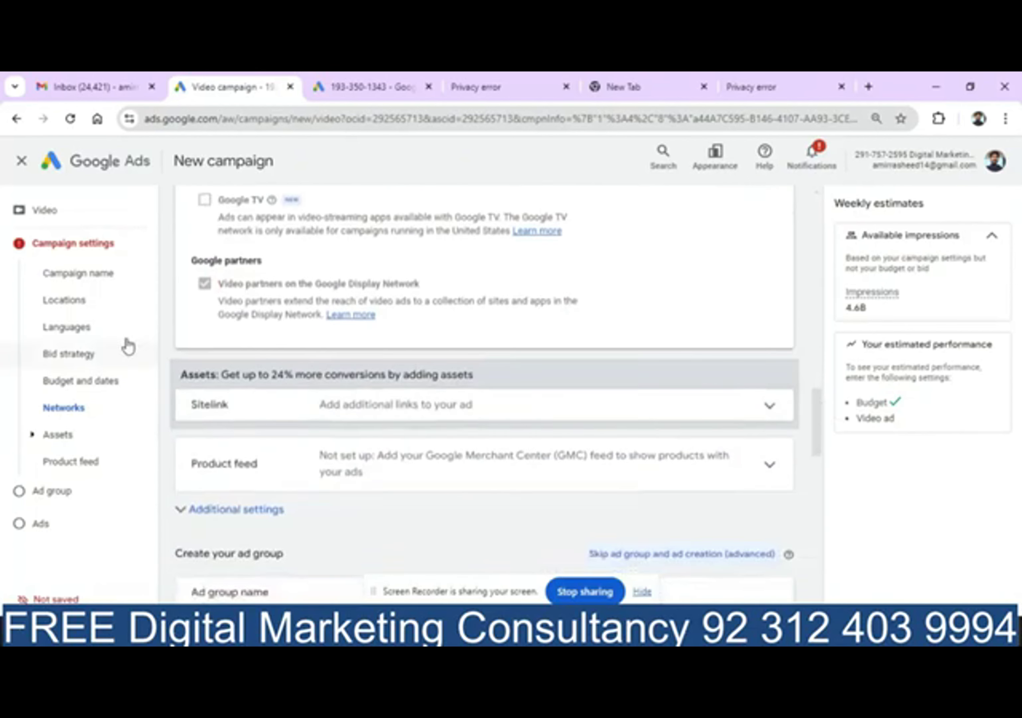
left_click(451, 415)
left_click_drag(819, 402, 828, 431)
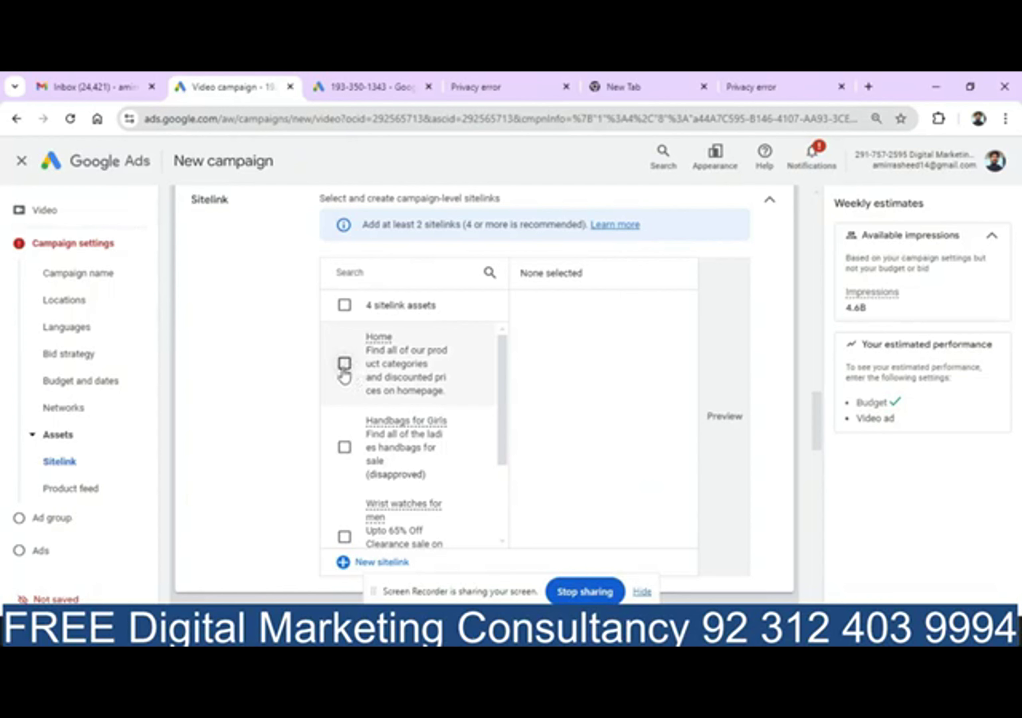
left_click(344, 364)
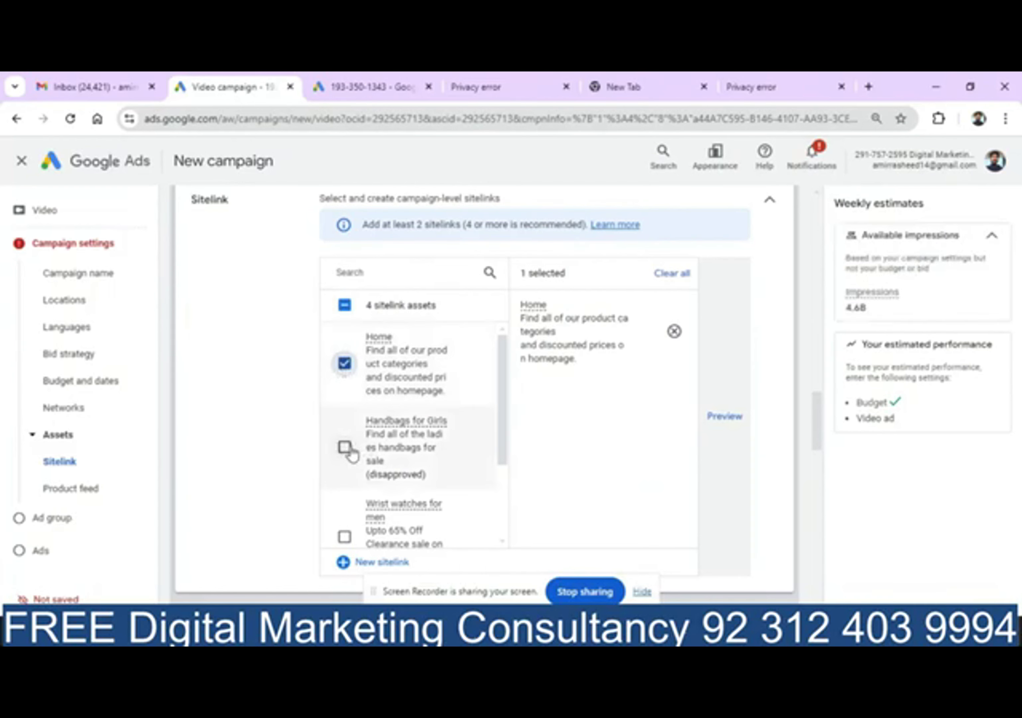
left_click(345, 448)
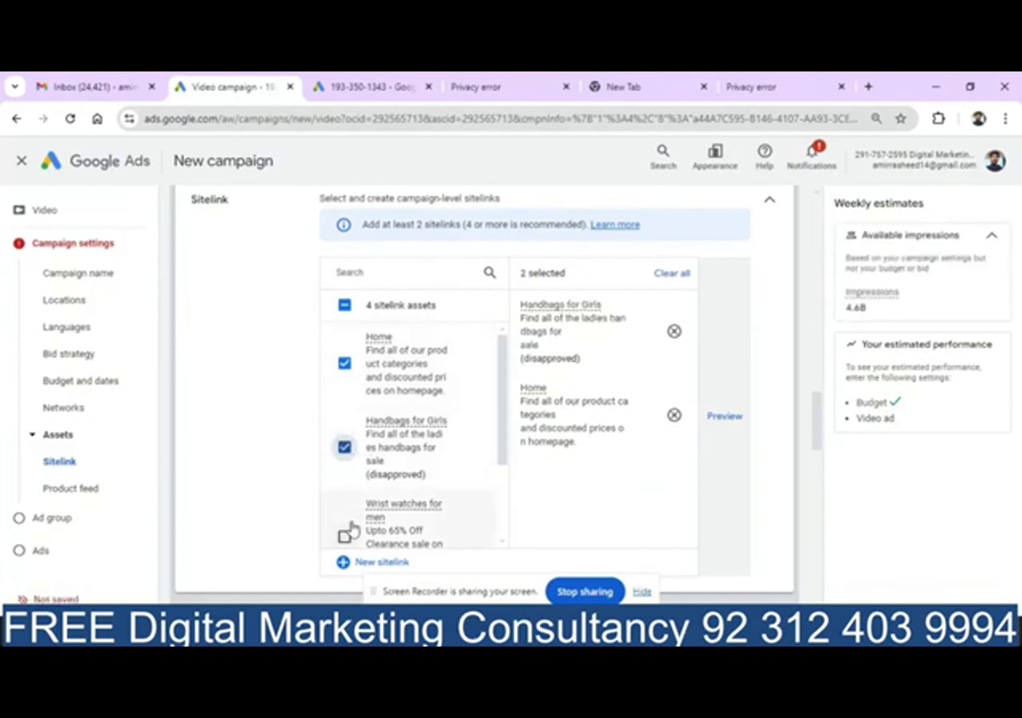
left_click(345, 537)
left_click_drag(502, 448, 506, 529)
left_click(345, 507)
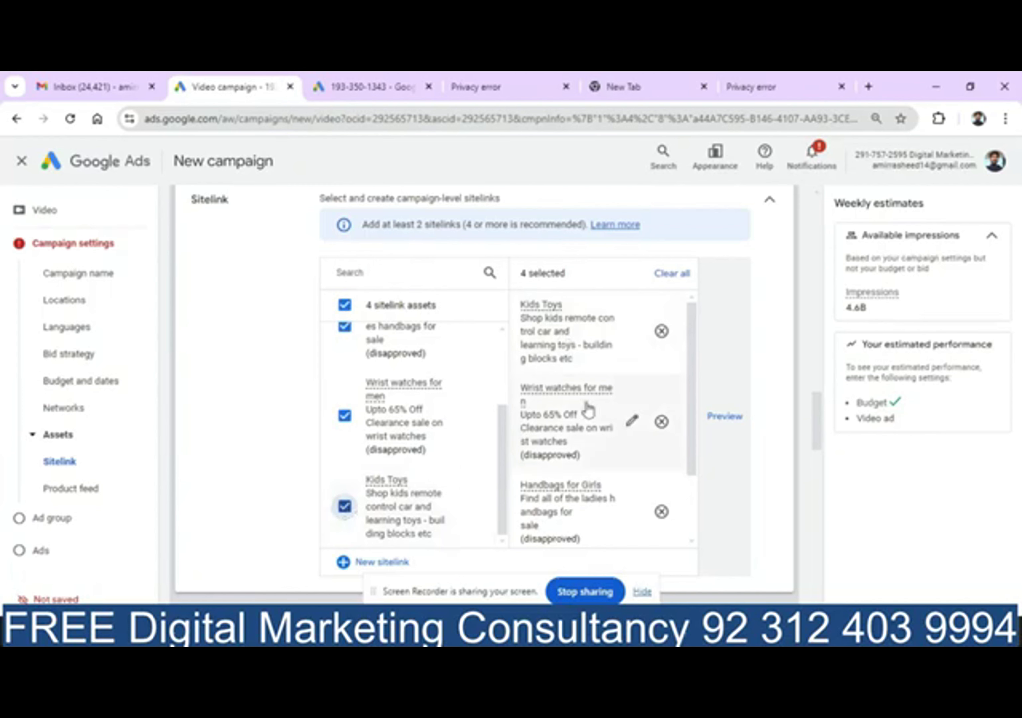
mouse_move(684, 457)
left_mouse_down()
mouse_move(687, 542)
mouse_move(685, 414)
left_mouse_up()
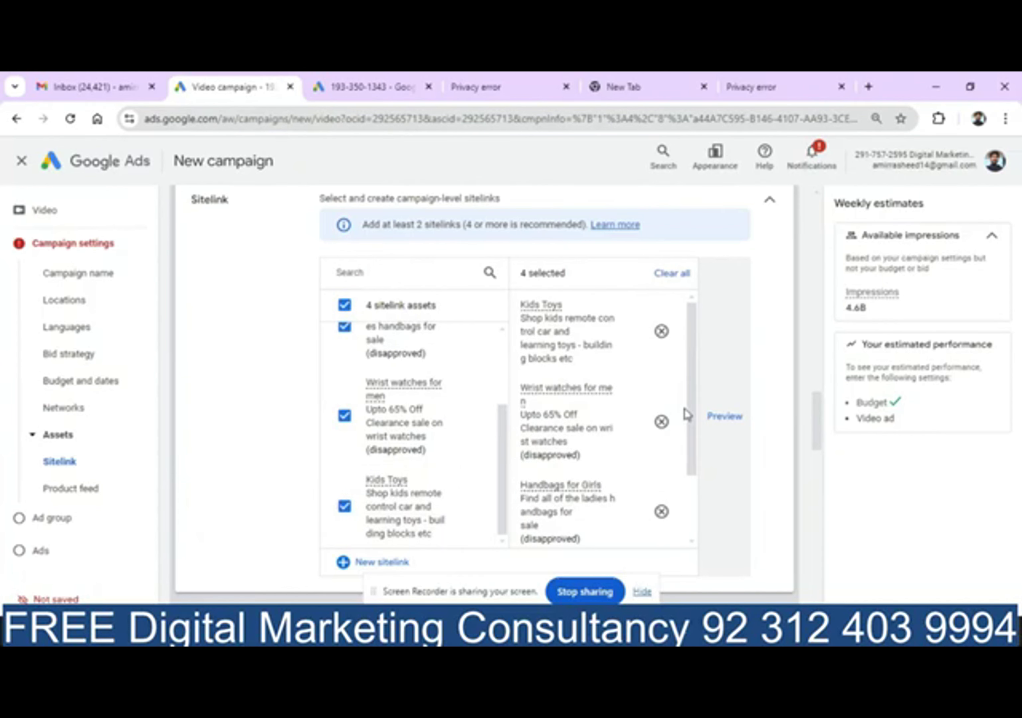
Preview how the selected sitelinks look in the YouTube mobile ad
left_click(725, 418)
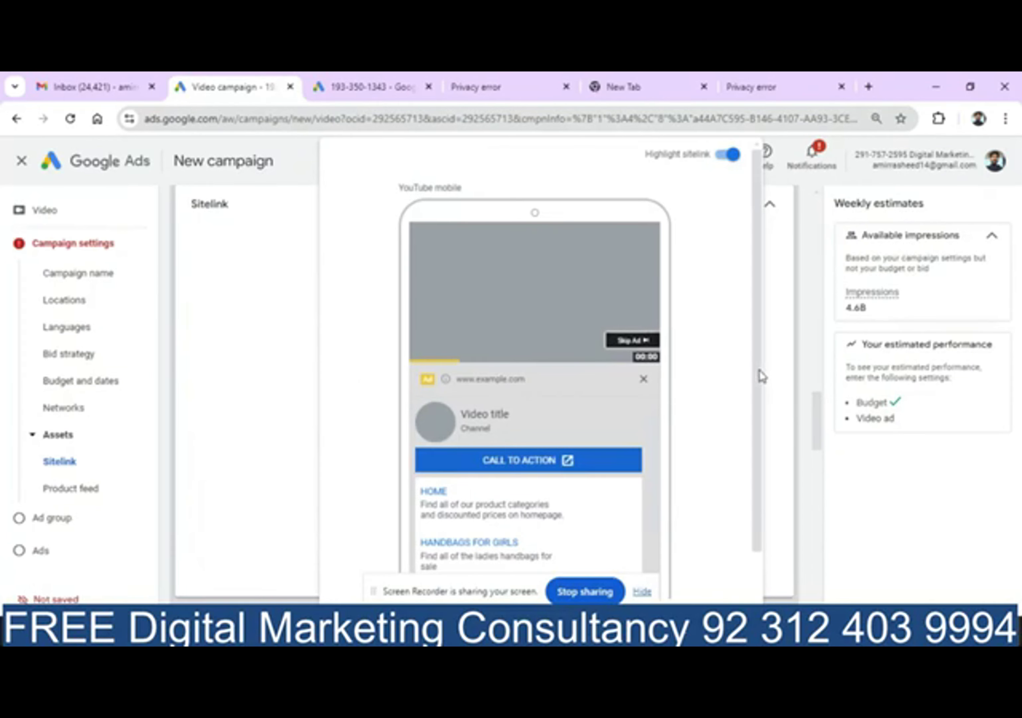
left_click_drag(760, 370, 753, 455)
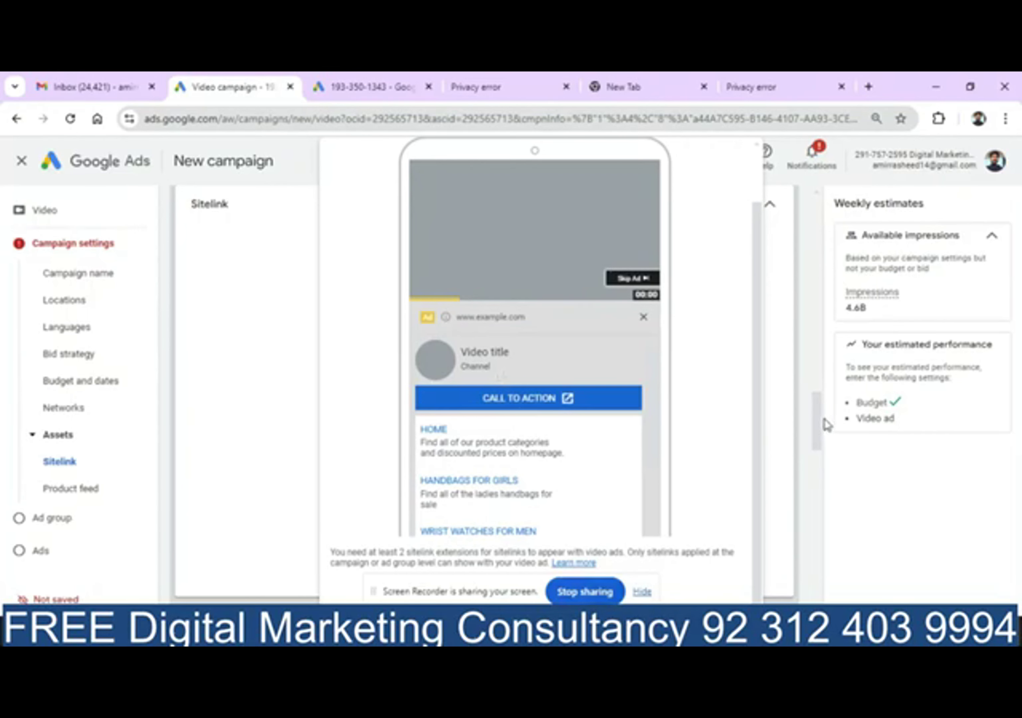
left_click_drag(817, 421, 819, 462)
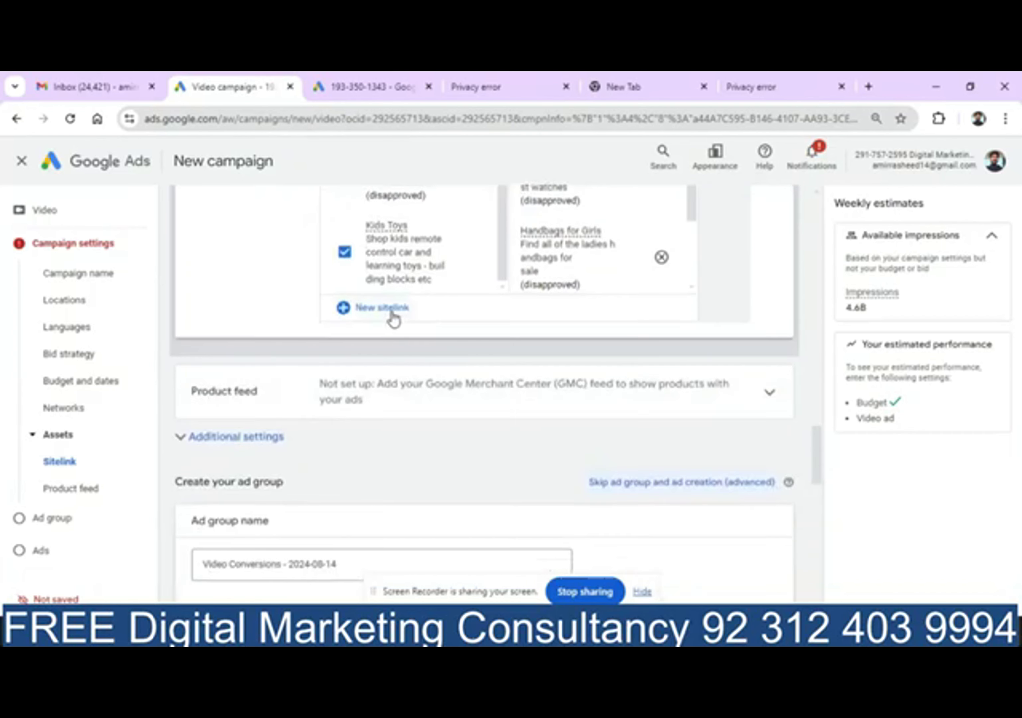
Draft a new sitelink with the text "home" and "get wide range" as description line 1
left_click(392, 314)
left_click(443, 380)
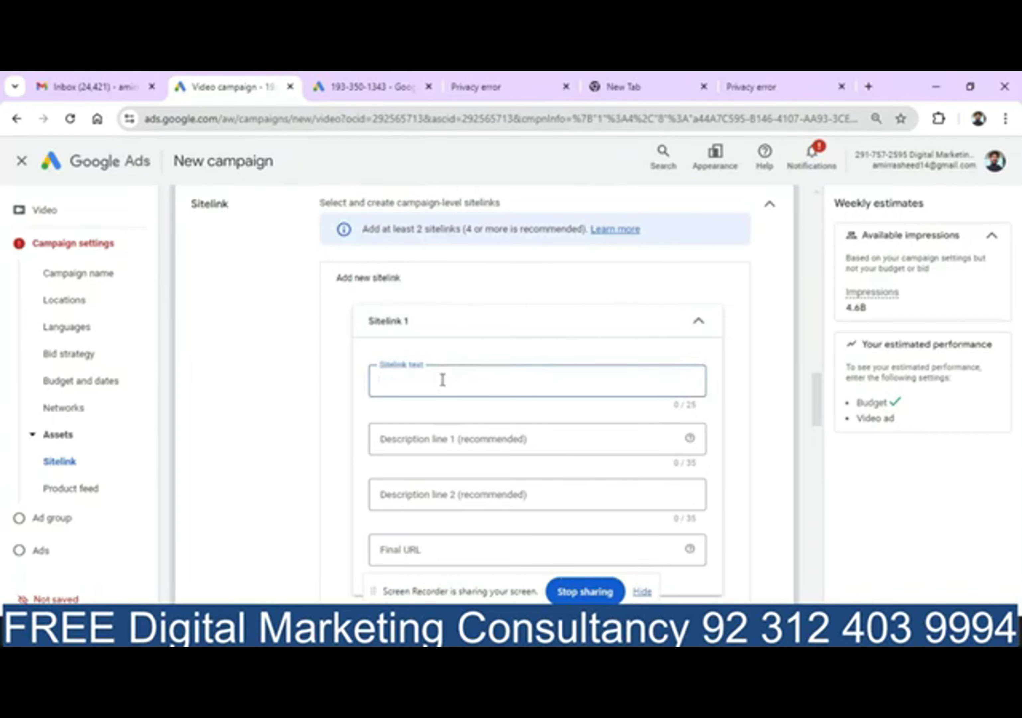
type("home")
left_click(439, 440)
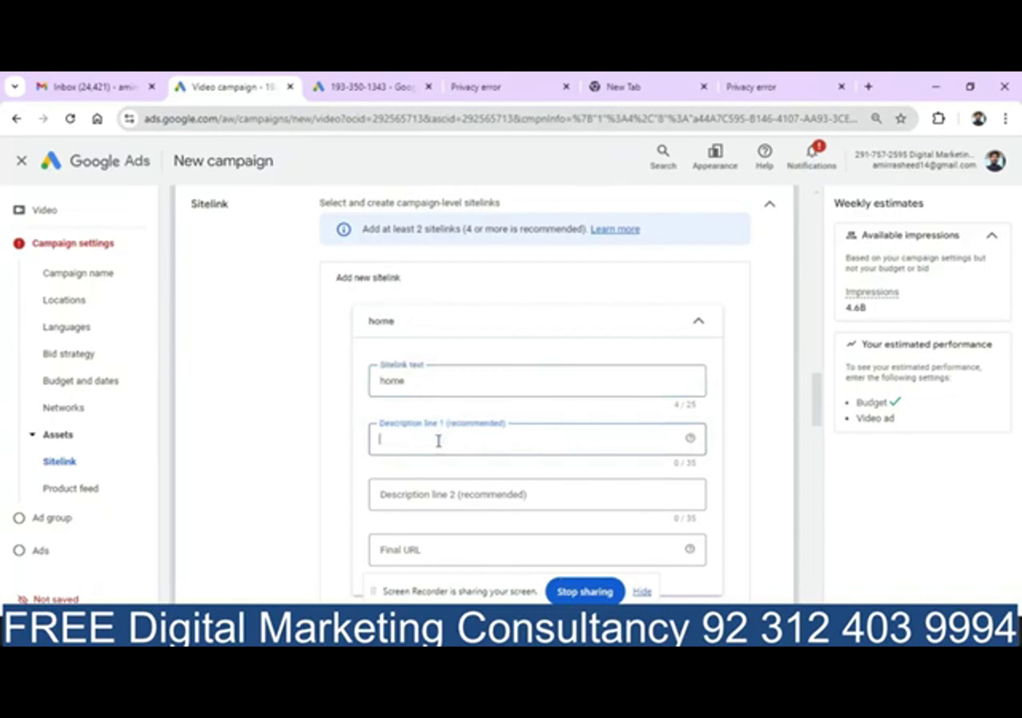
type("get a")
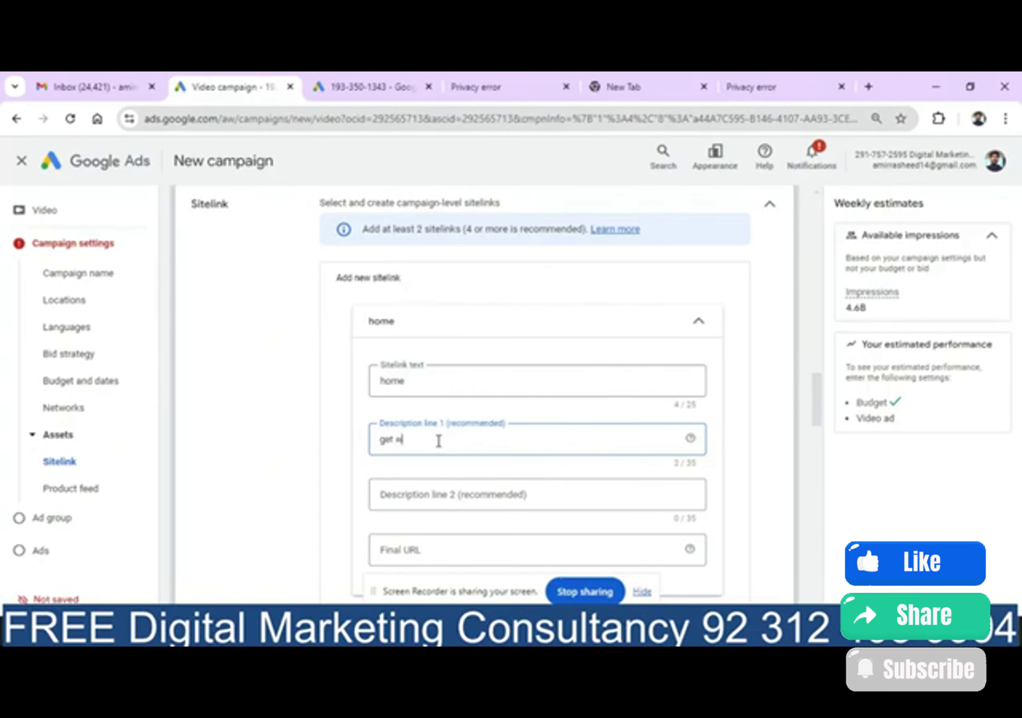
type("ide range")
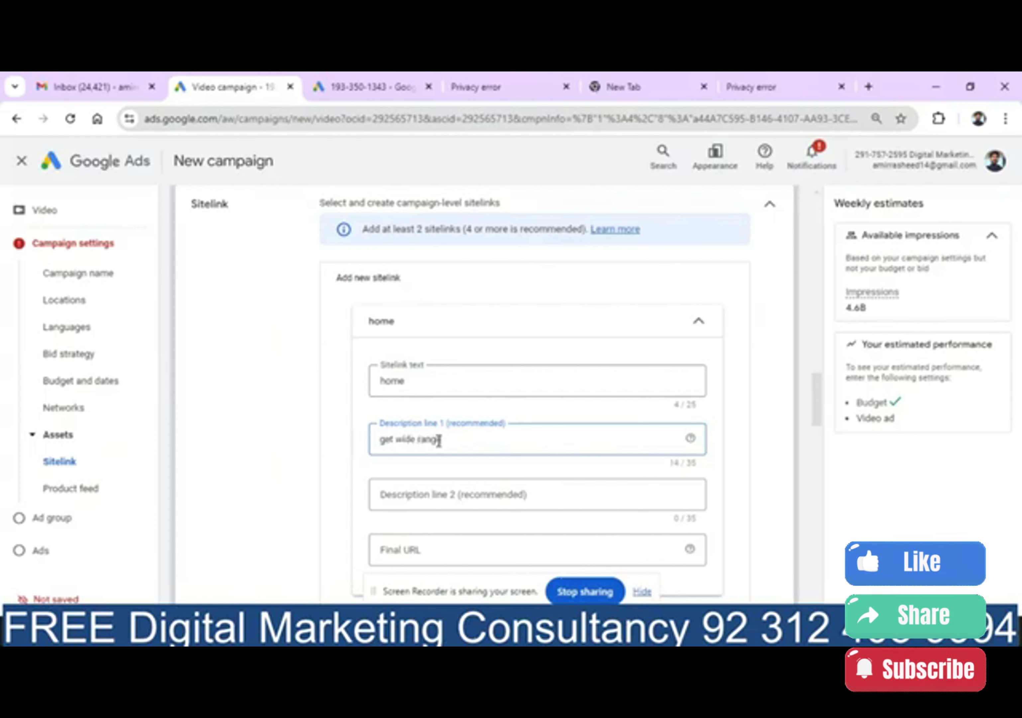
left_click(424, 550)
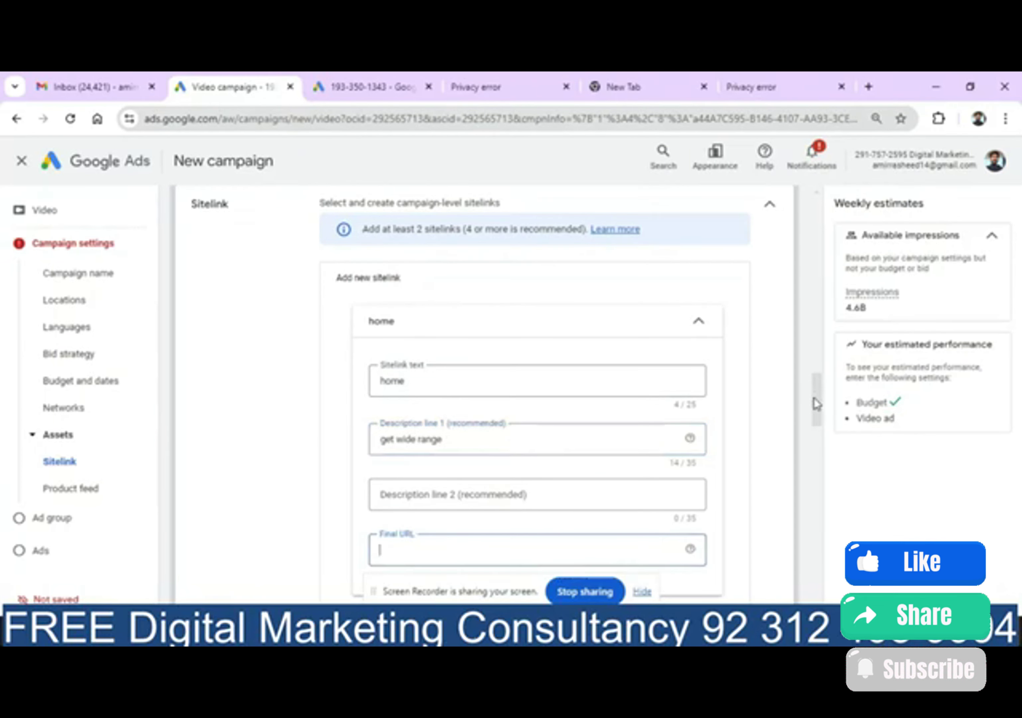
left_click_drag(816, 404, 820, 445)
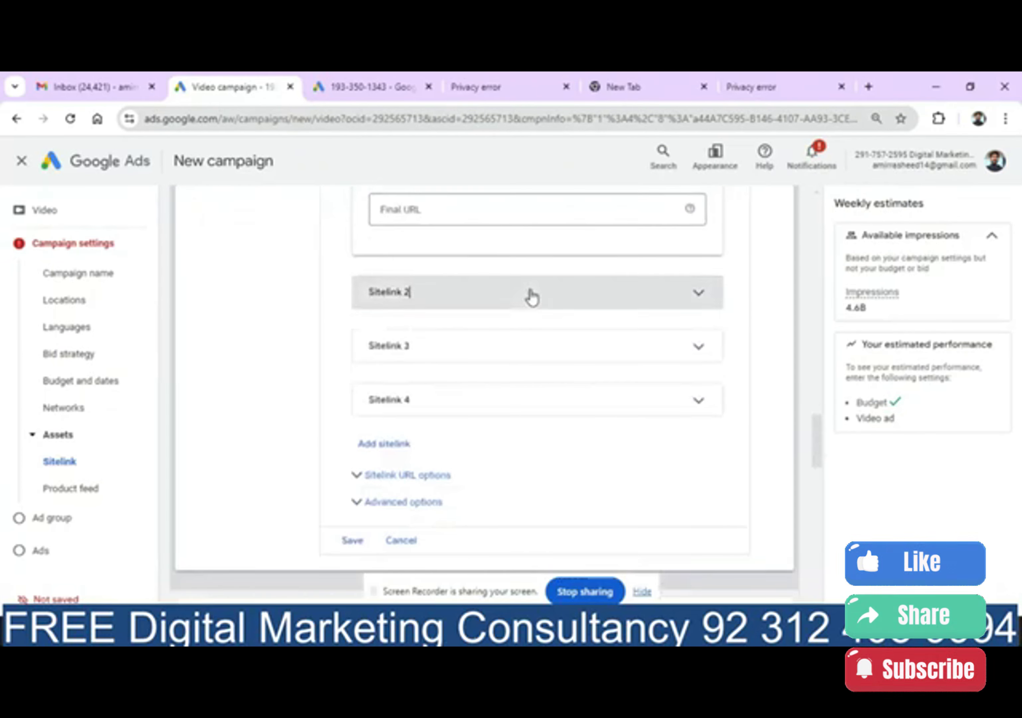
Try a second new sitelink with the text "conti", and discard the new sitelink form
left_click(532, 294)
left_click(418, 353)
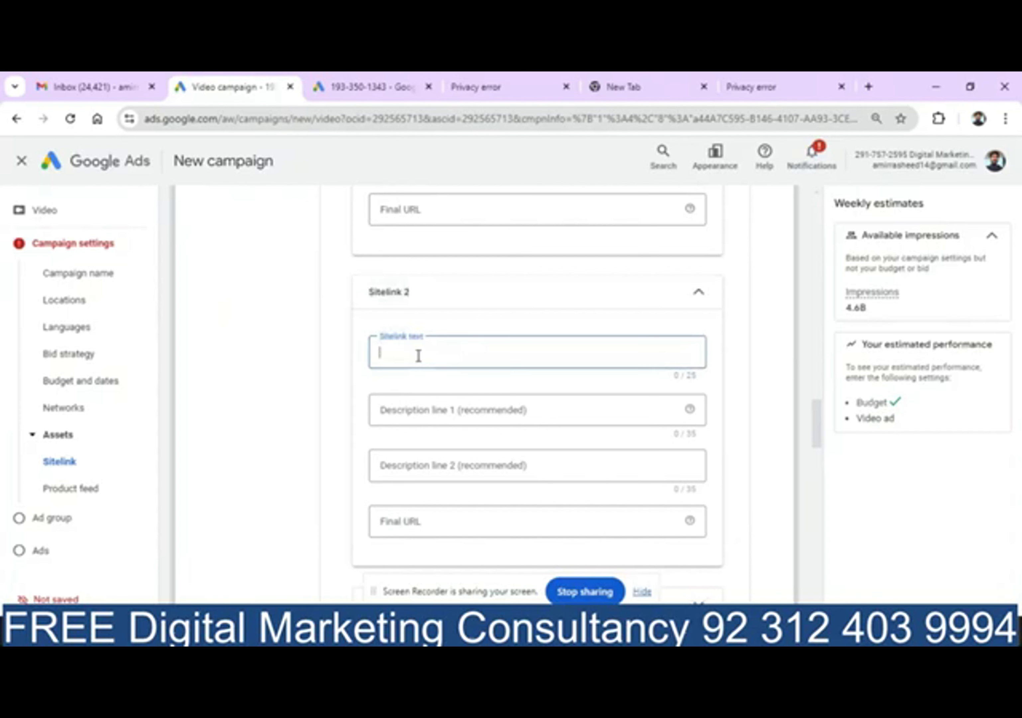
type("kids toys")
key("ctrl+a")
key("BackSpace")
type("cont")
left_click(418, 410)
left_click(412, 523)
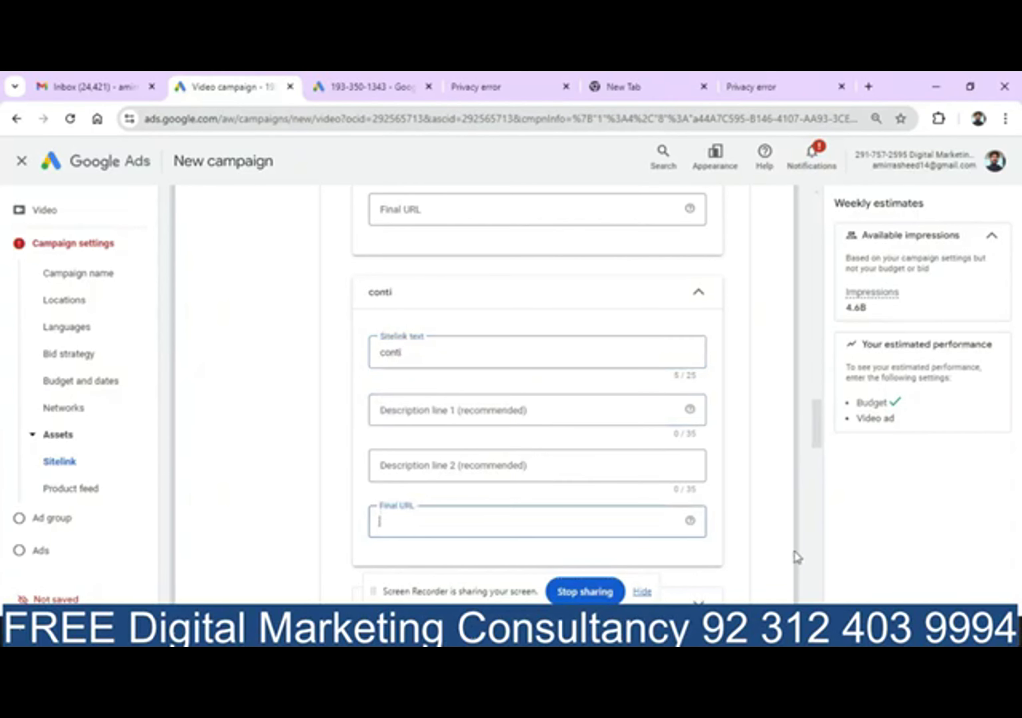
left_click(815, 562)
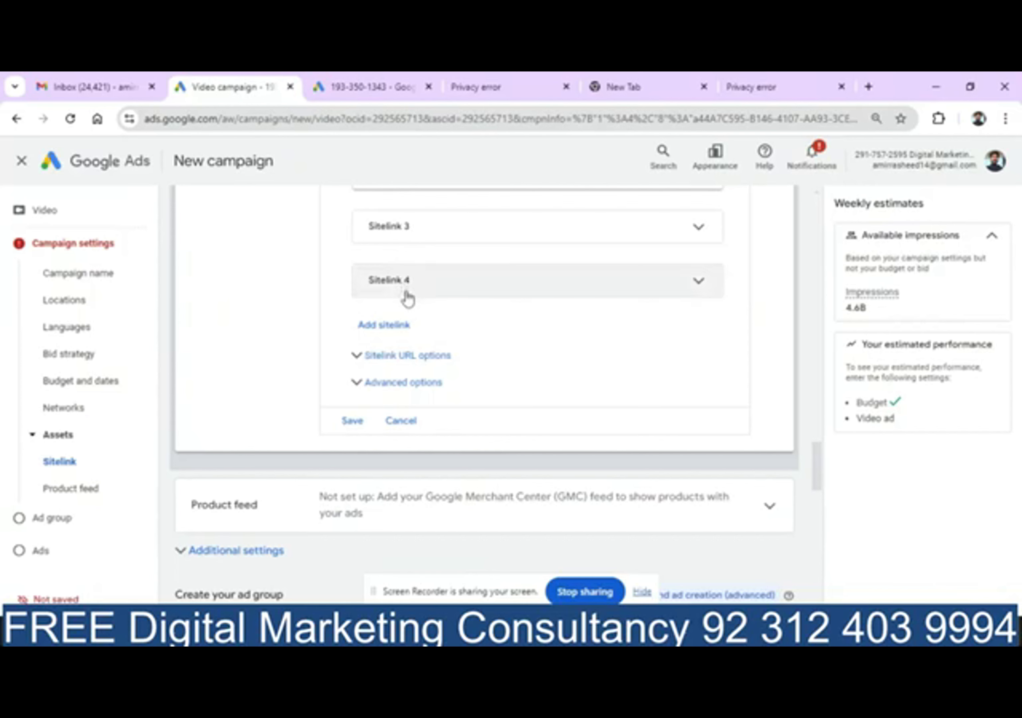
left_click(415, 425)
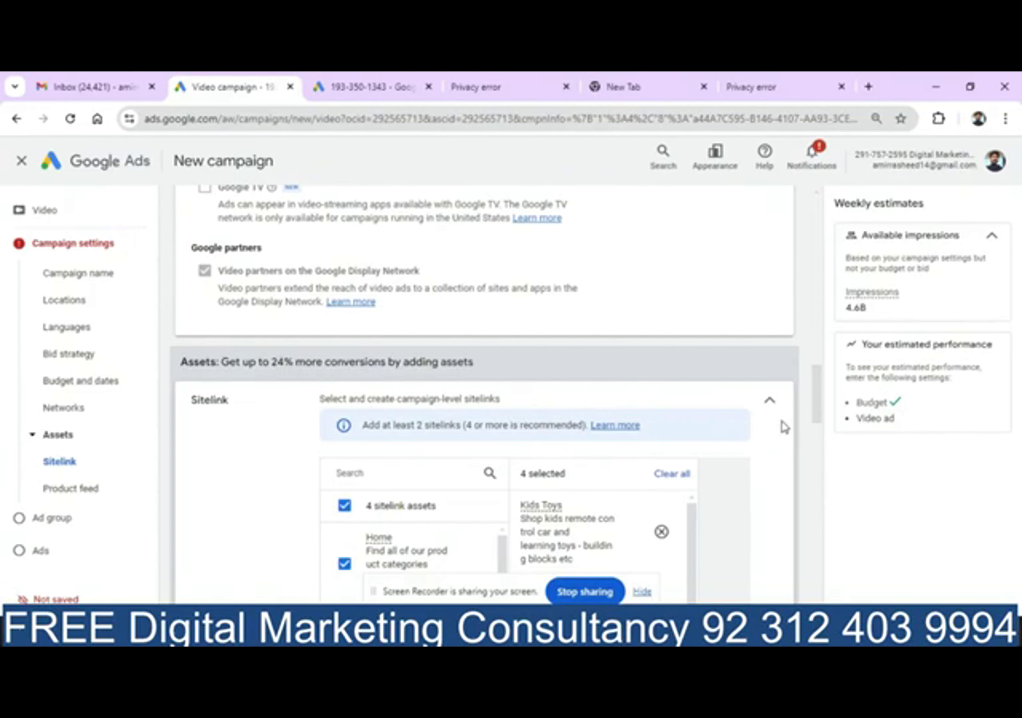
Collapse the sitelink settings and examine the Google Merchant Center product feed option without enabling it
left_click(770, 402)
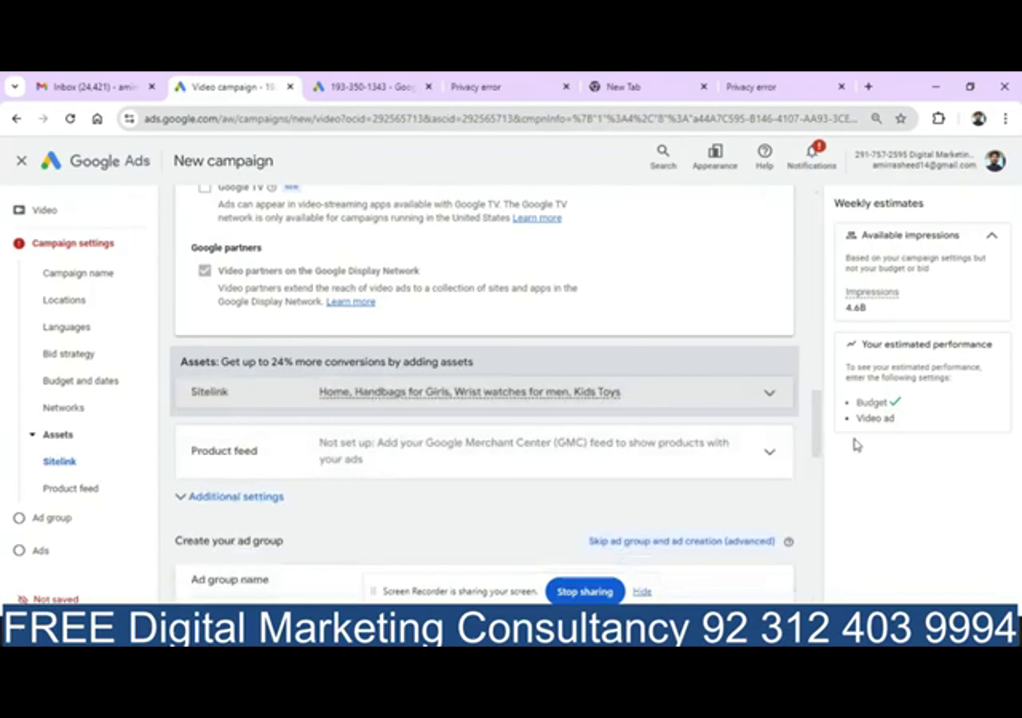
left_click_drag(820, 434, 823, 446)
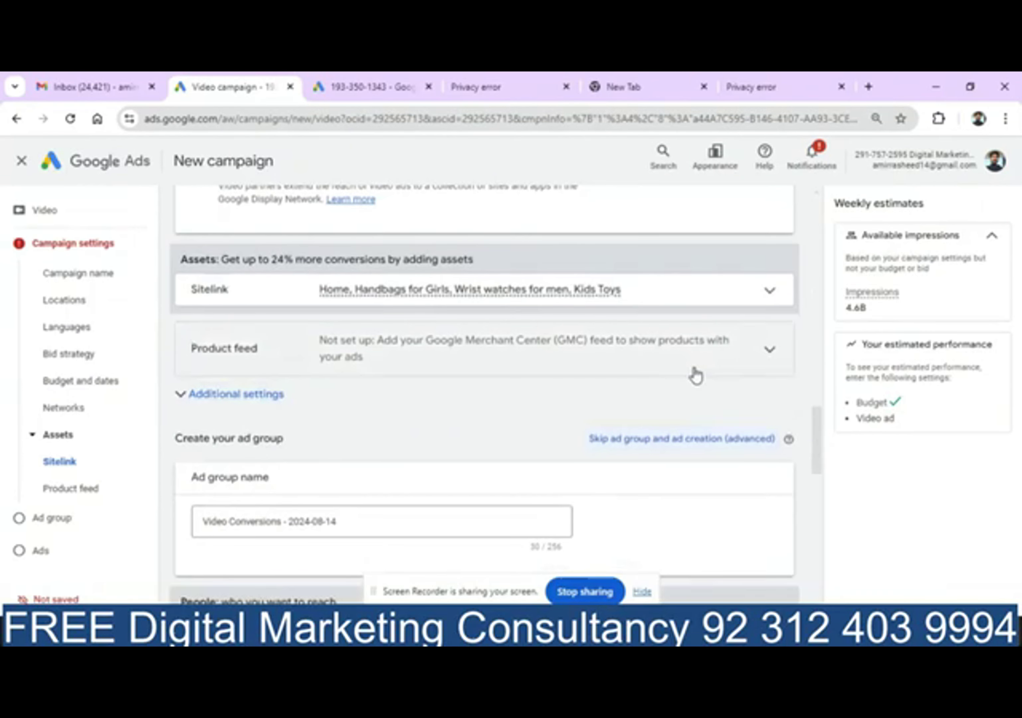
left_click(768, 363)
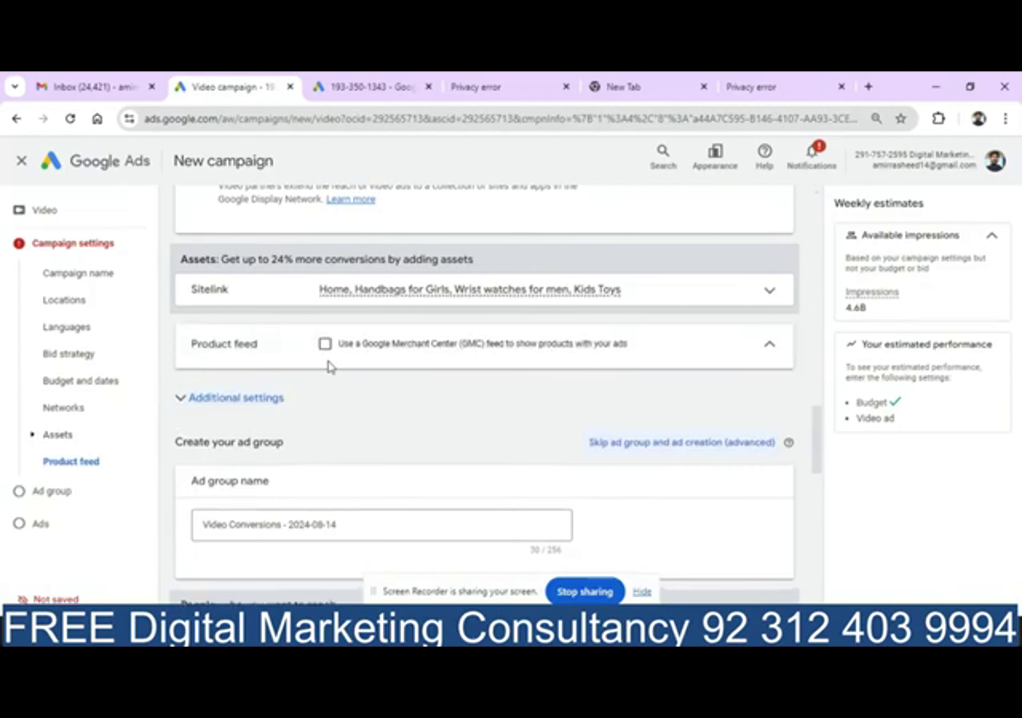
left_click(767, 350)
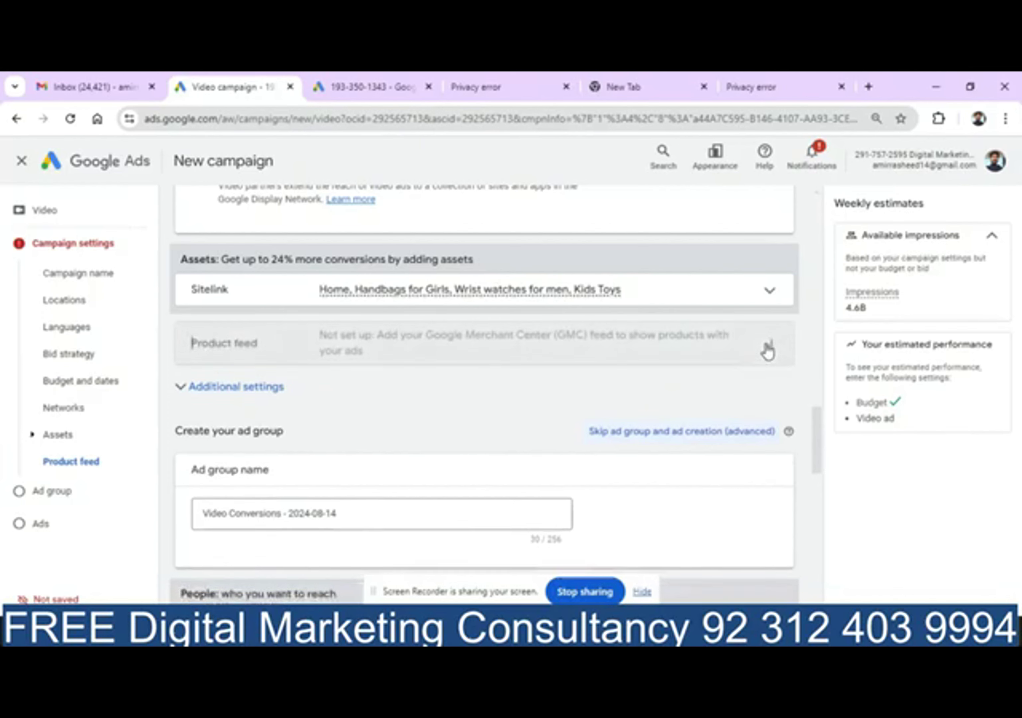
Open the additional settings and set specific device targeting to computers, mobile phones and tablets, excluding TV screens
left_click(270, 396)
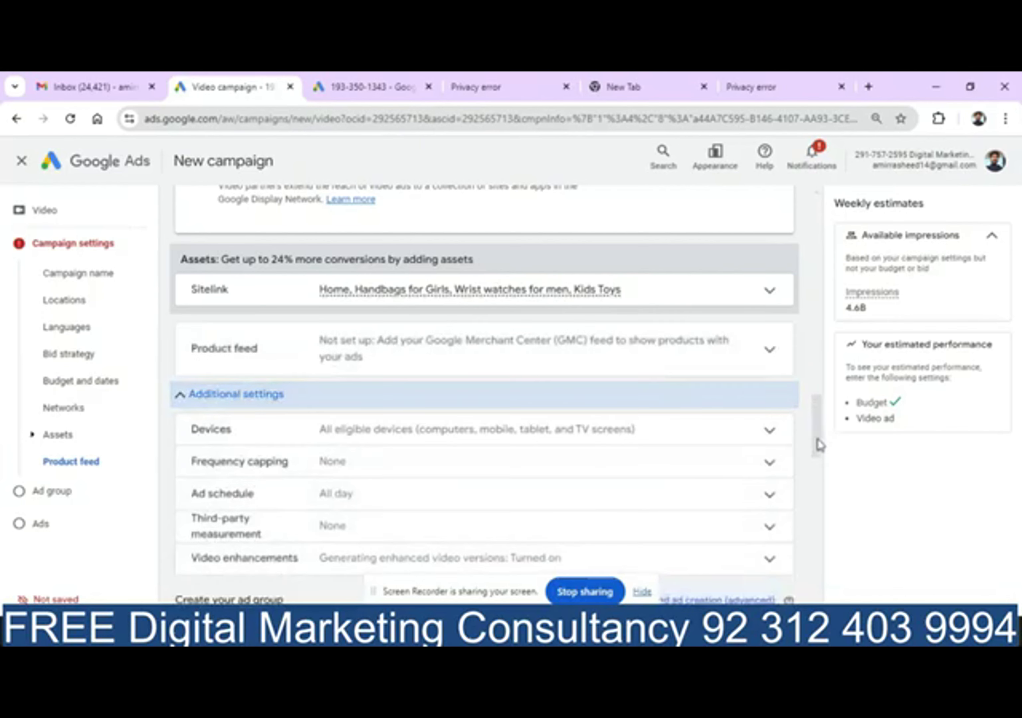
mouse_move(817, 441)
left_mouse_down()
mouse_move(817, 396)
mouse_move(835, 449)
left_mouse_up()
scroll(838, 458, "down", 1)
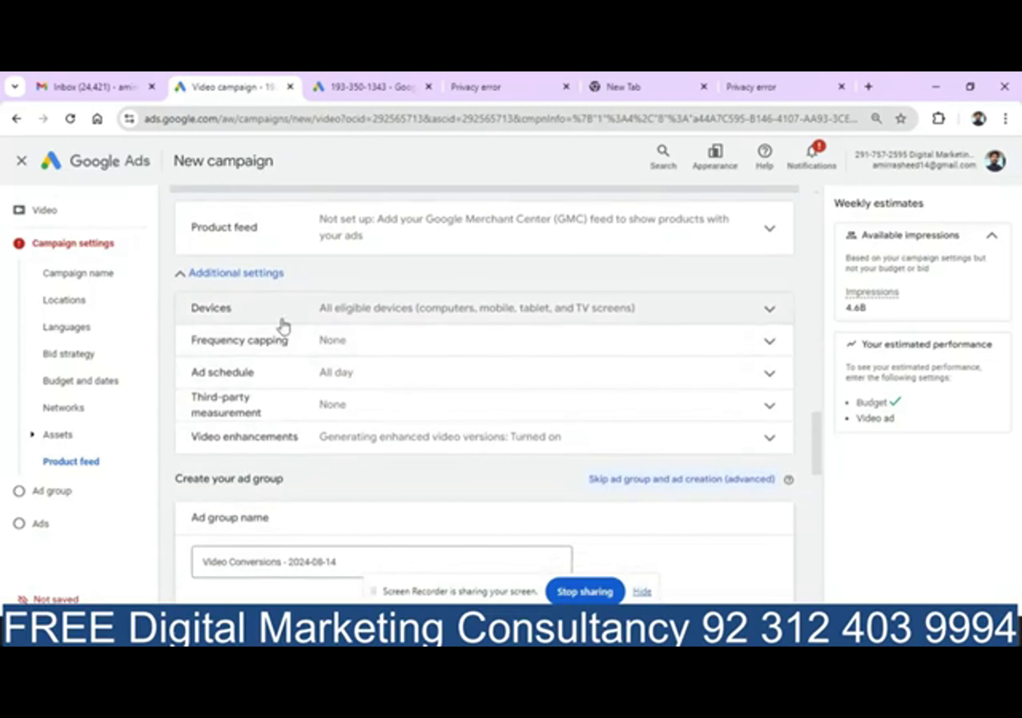
left_click(315, 317)
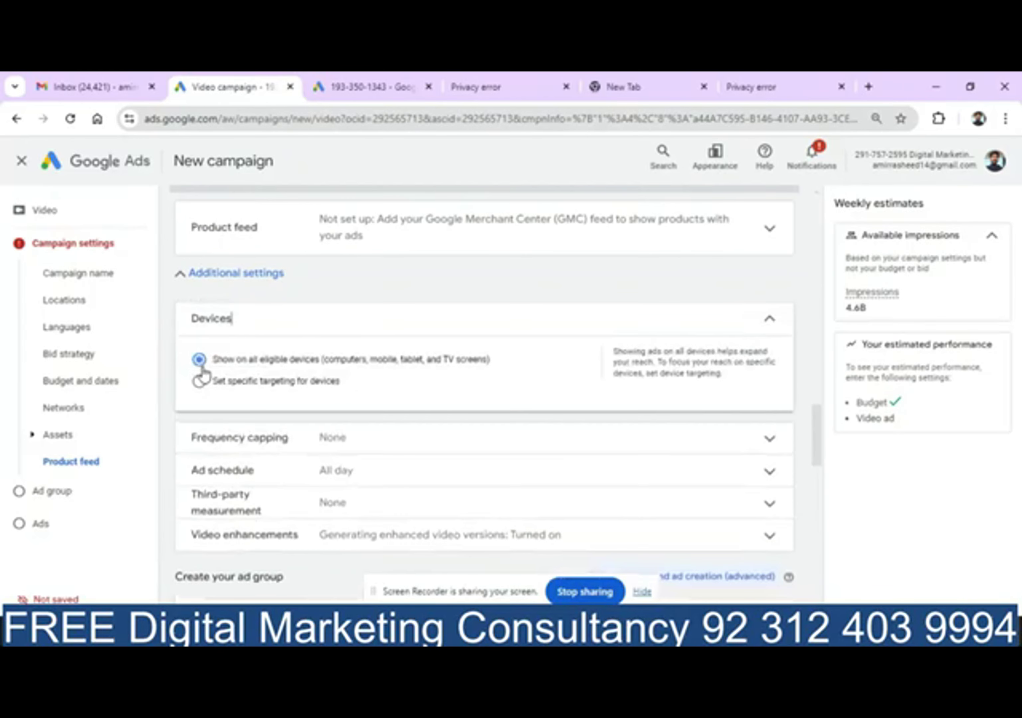
left_click(219, 385)
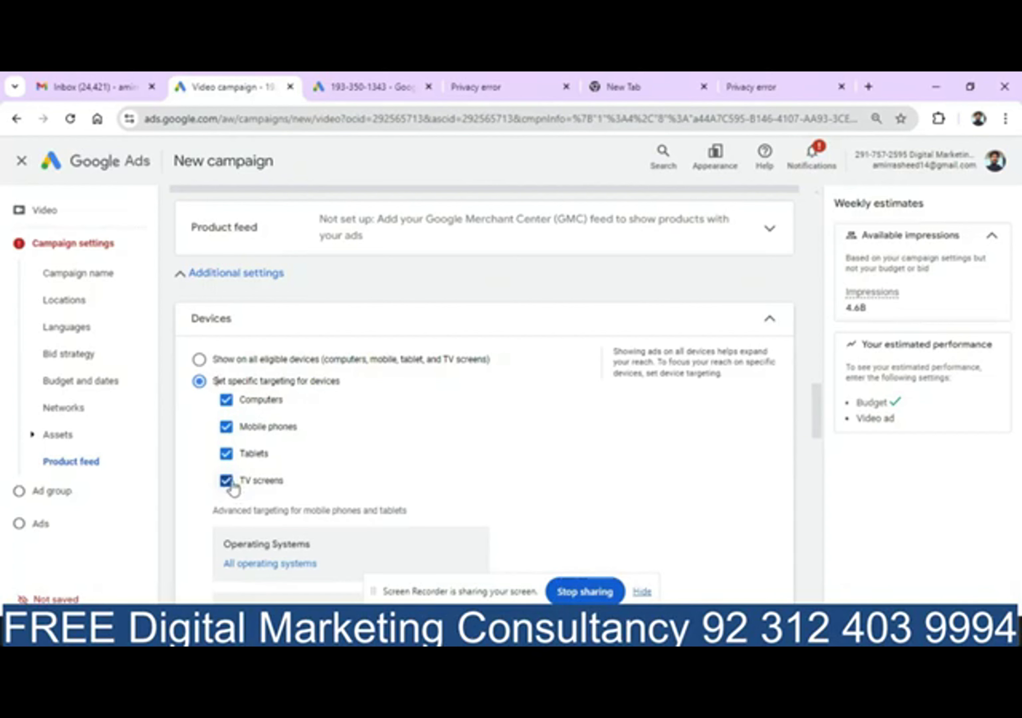
left_click(227, 481)
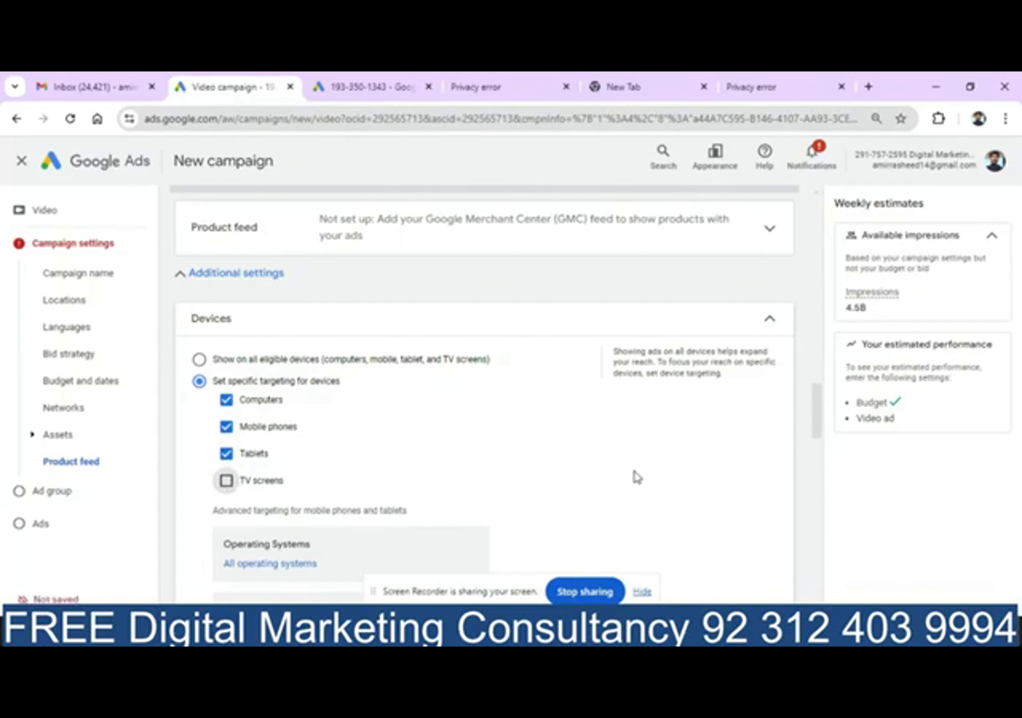
Examine the operating system choices for mobile phones and tablets without selecting any
left_click_drag(815, 408, 818, 442)
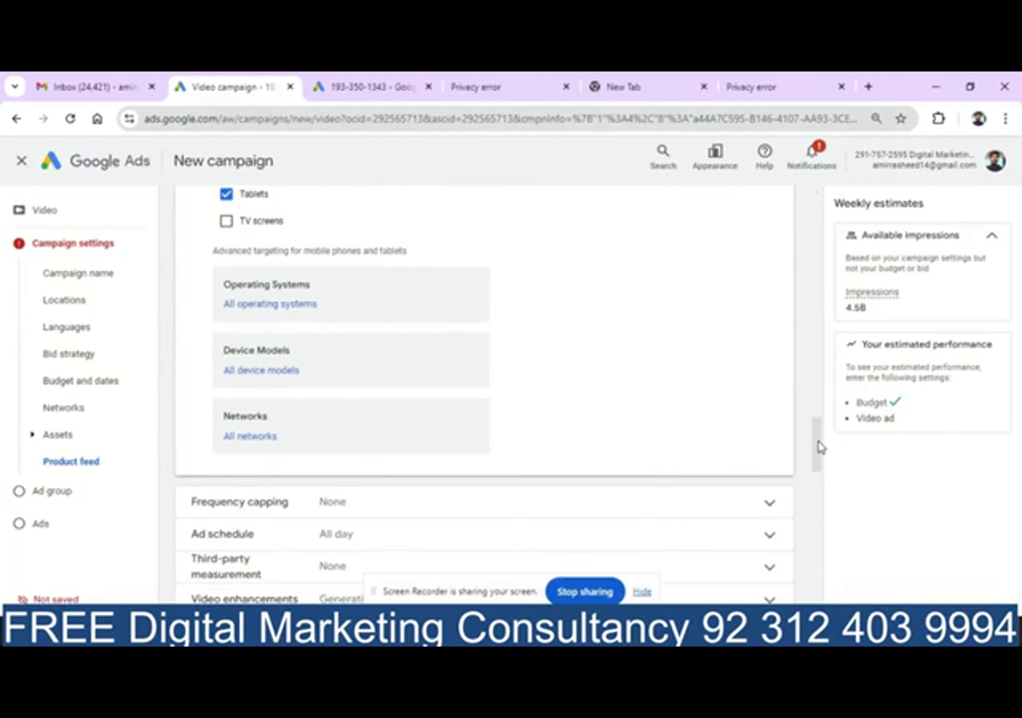
left_click(295, 307)
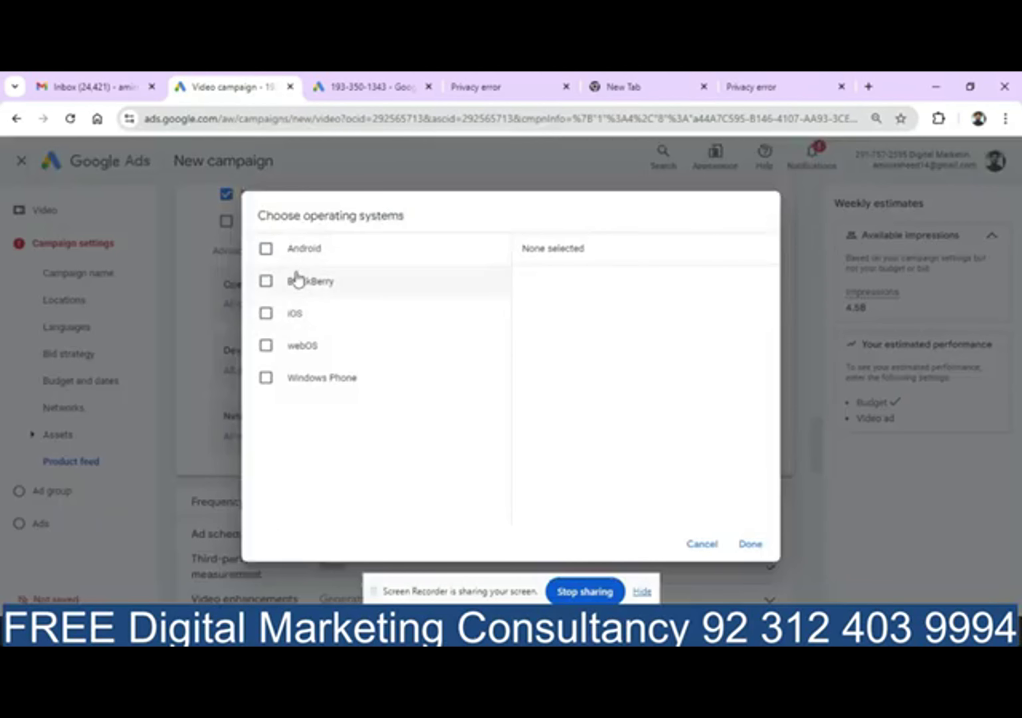
left_click(697, 545)
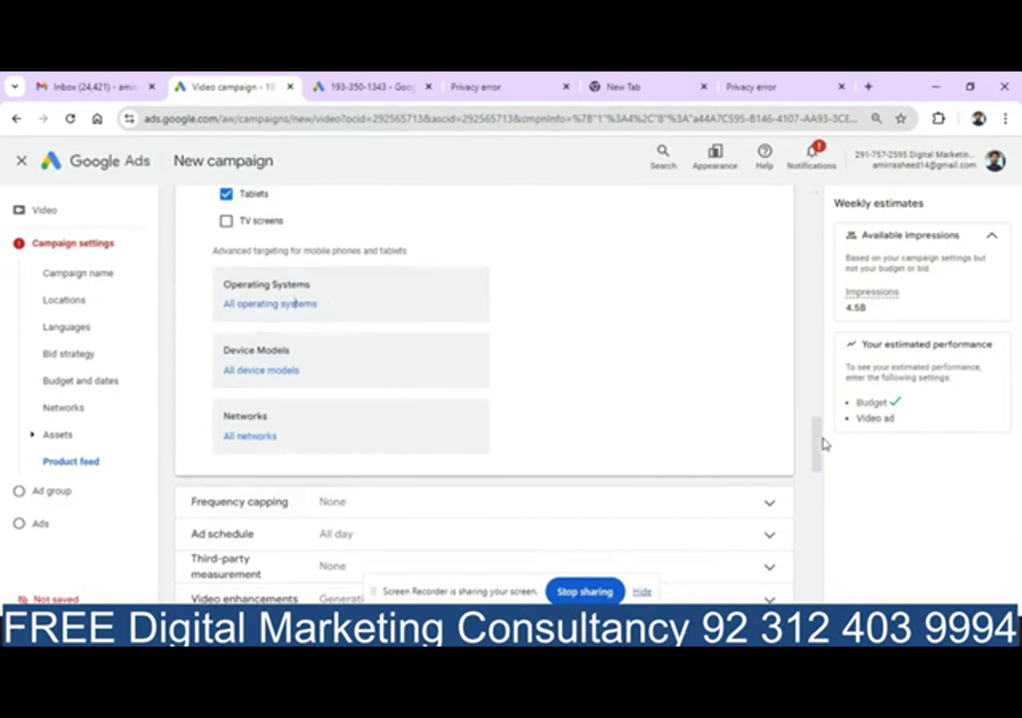
Cap the campaign's impression frequency at 2 per day and 5 per week
left_click_drag(817, 441, 823, 464)
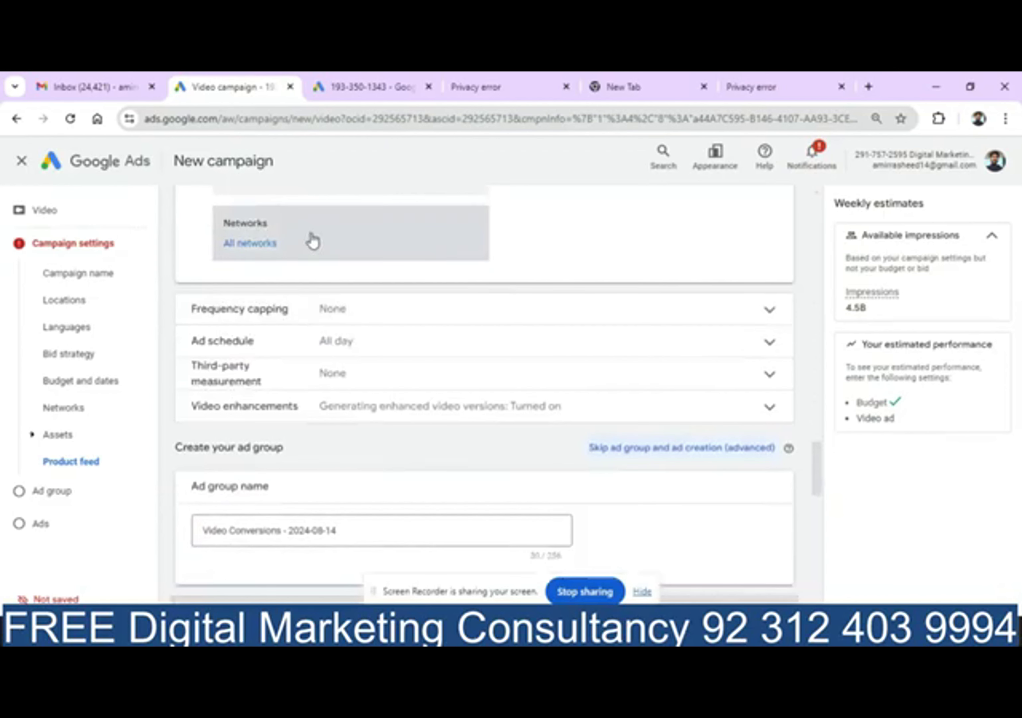
left_click(357, 318)
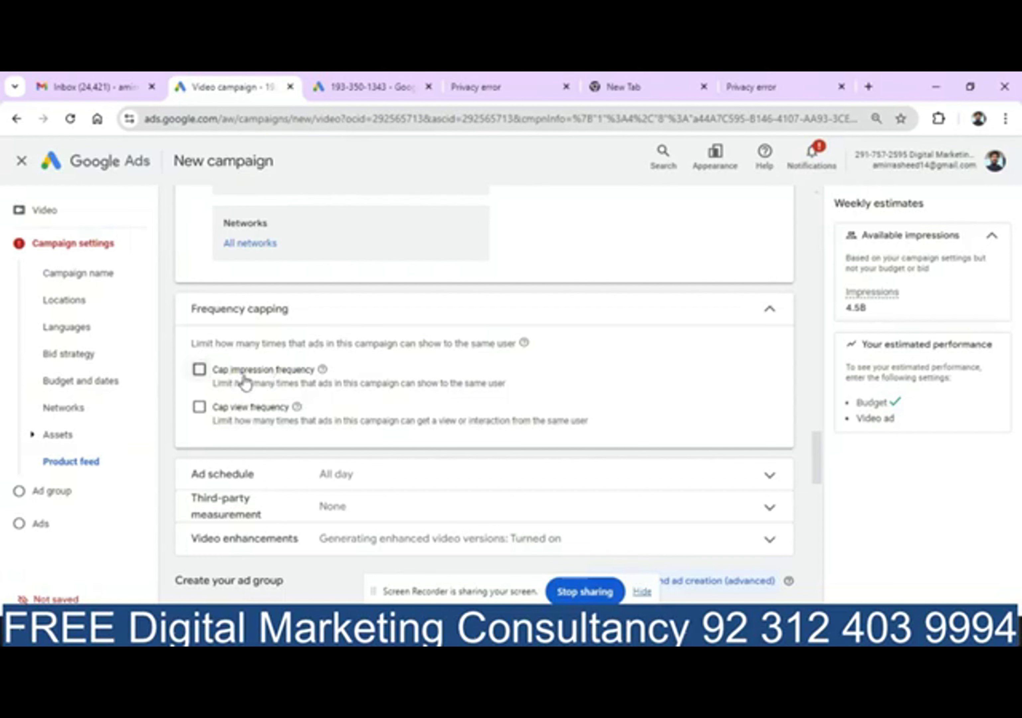
left_click(200, 371)
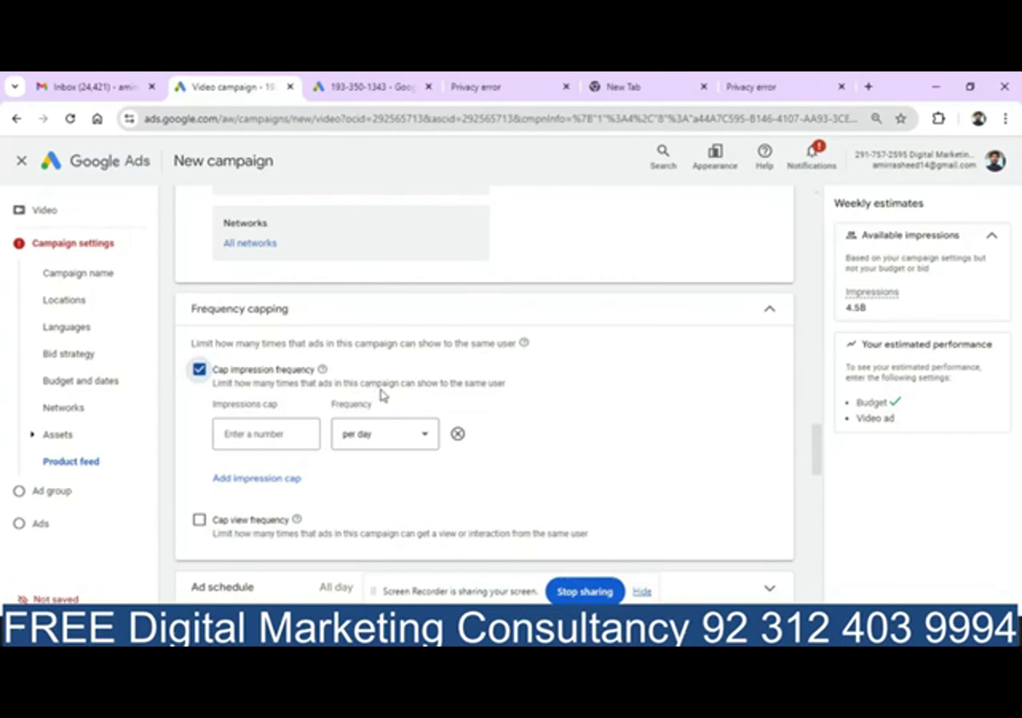
left_click(274, 433)
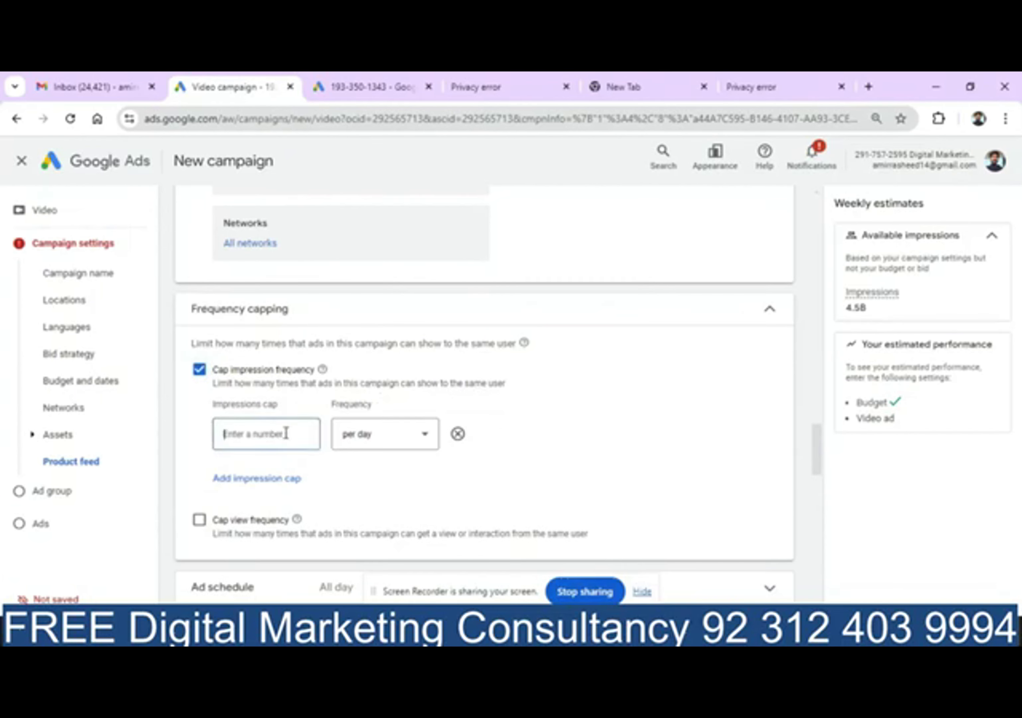
type("2")
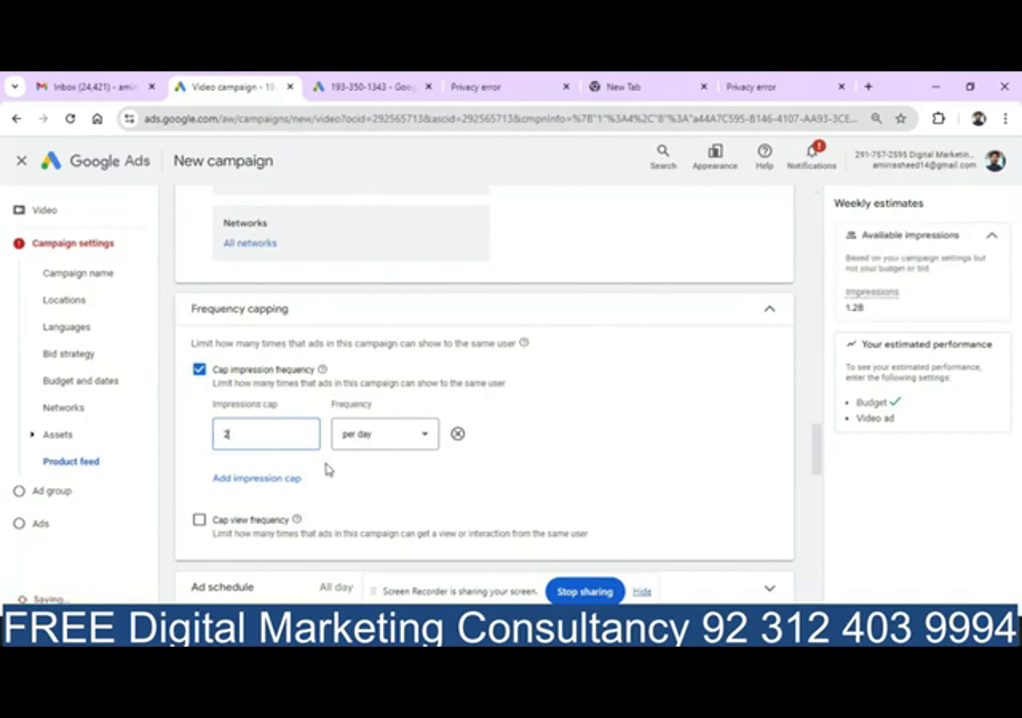
left_click(289, 479)
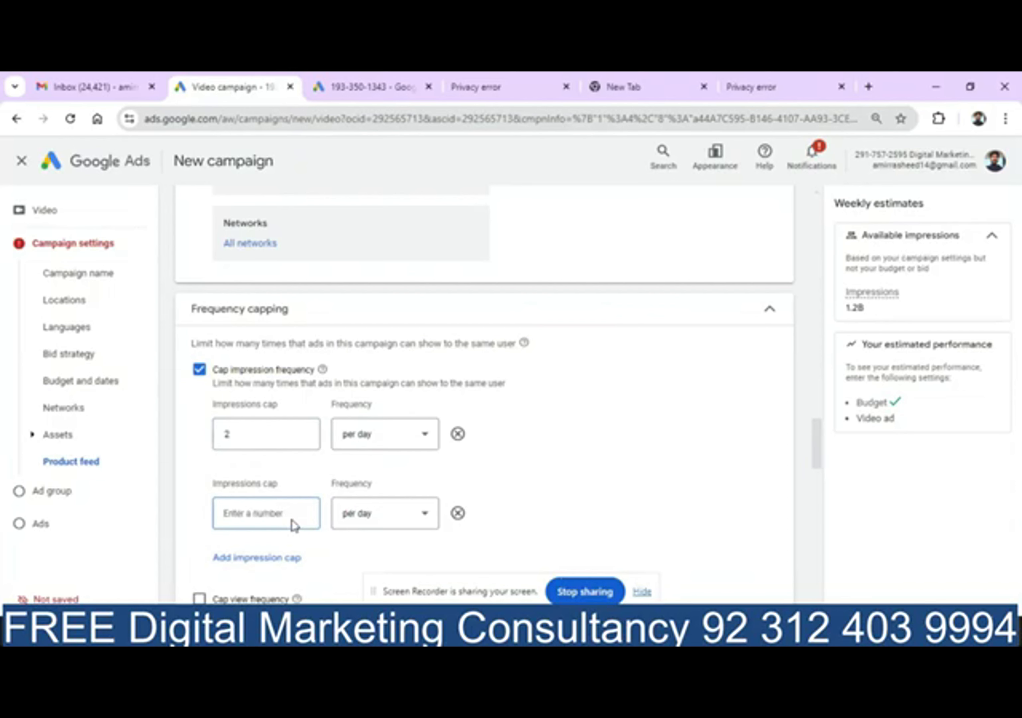
type("5")
left_click(393, 515)
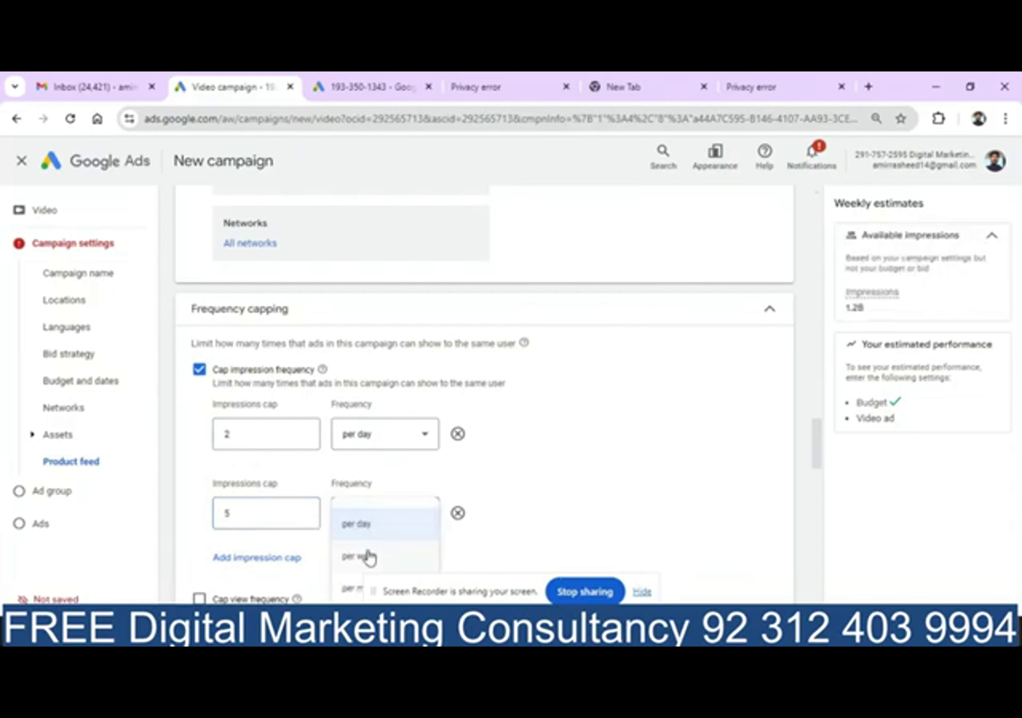
left_click(368, 556)
Cap the campaign's view frequency at 1 per day and 6 per week
left_click_drag(815, 456, 823, 486)
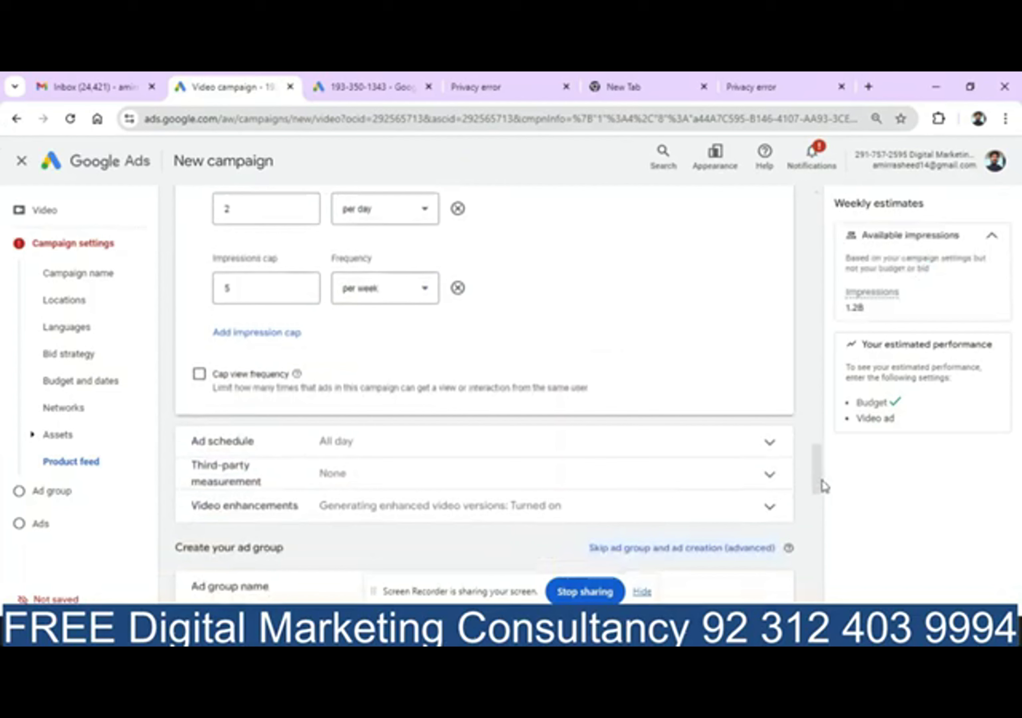
left_click(200, 374)
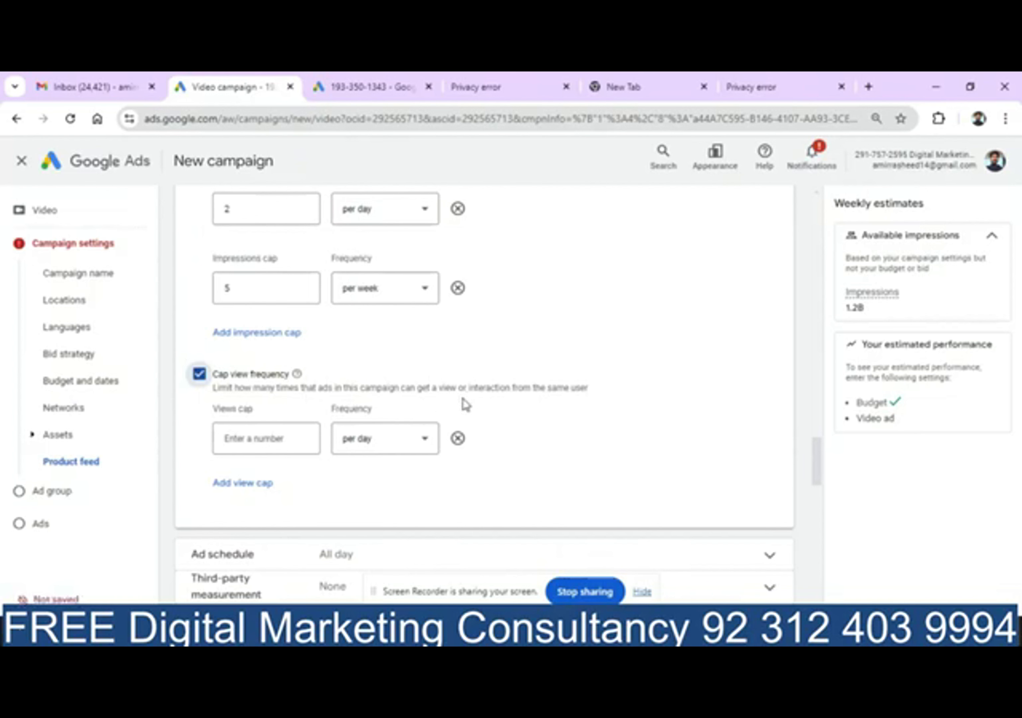
left_click(245, 435)
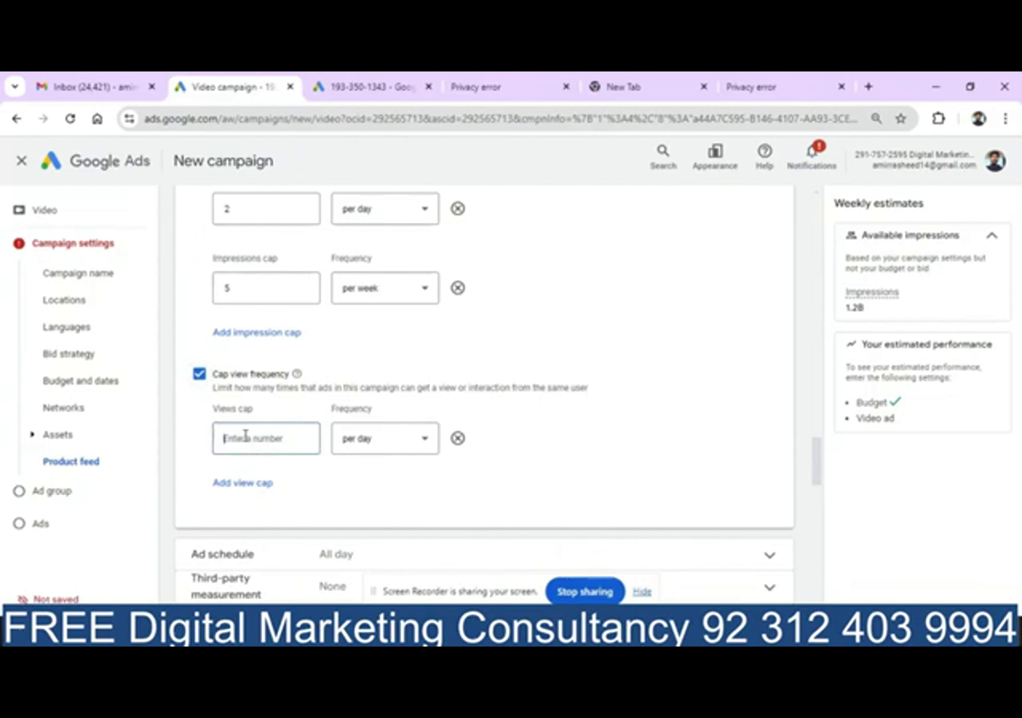
type("1")
left_click(245, 484)
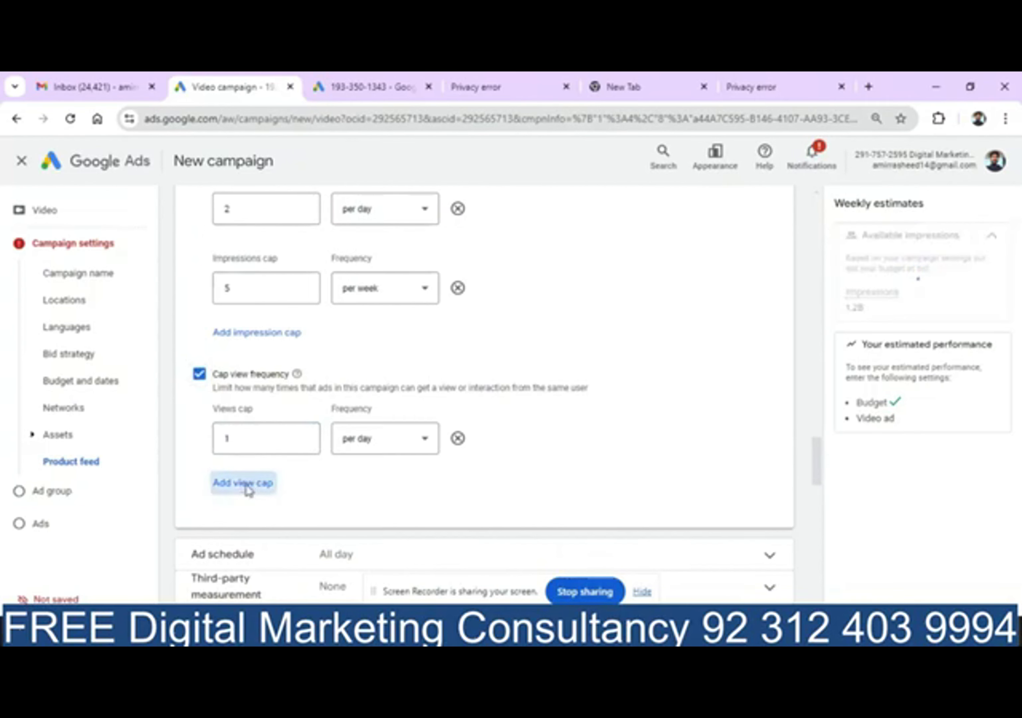
left_click(383, 522)
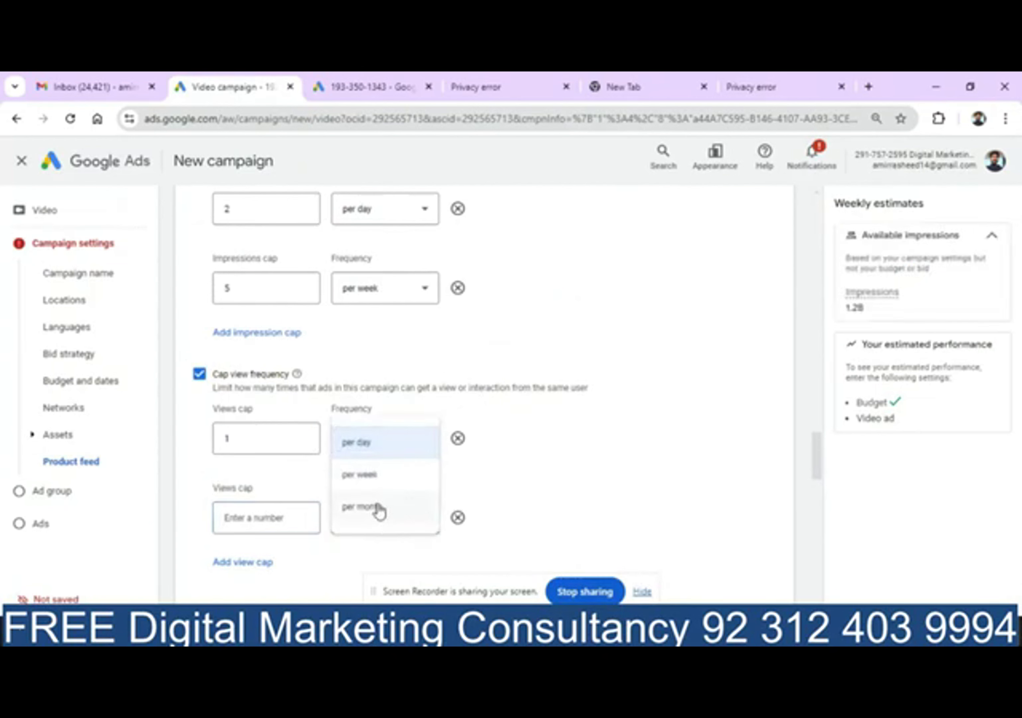
left_click(379, 477)
left_click(275, 516)
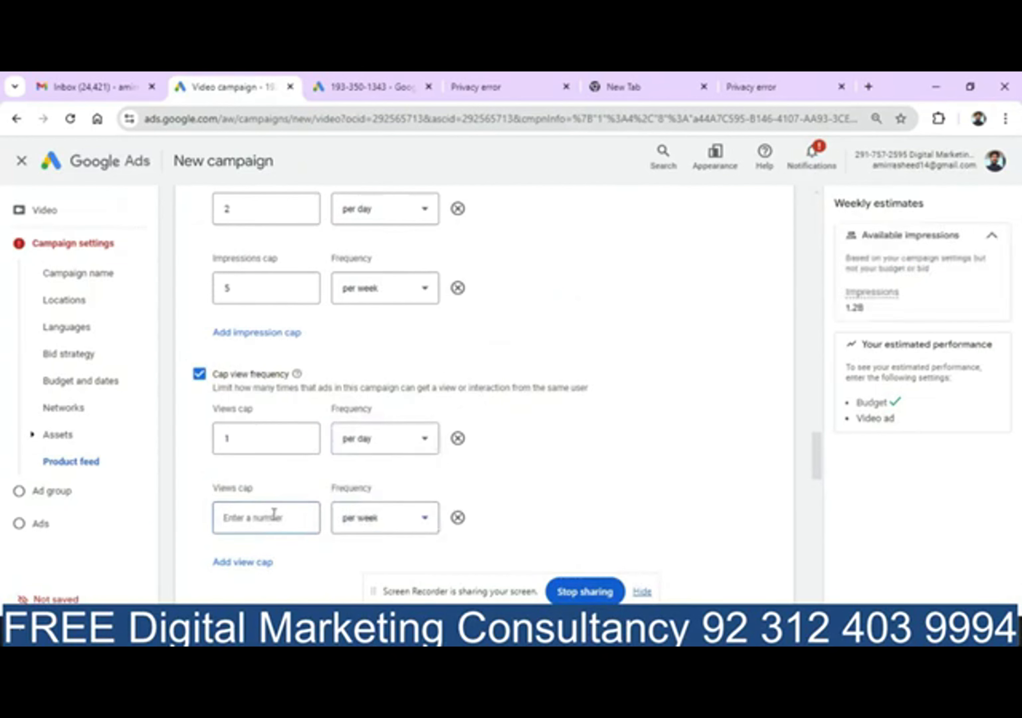
type("6")
Open the ad schedule and set its first entry to Mondays, starting at 11:00 AM
left_click_drag(815, 457, 822, 488)
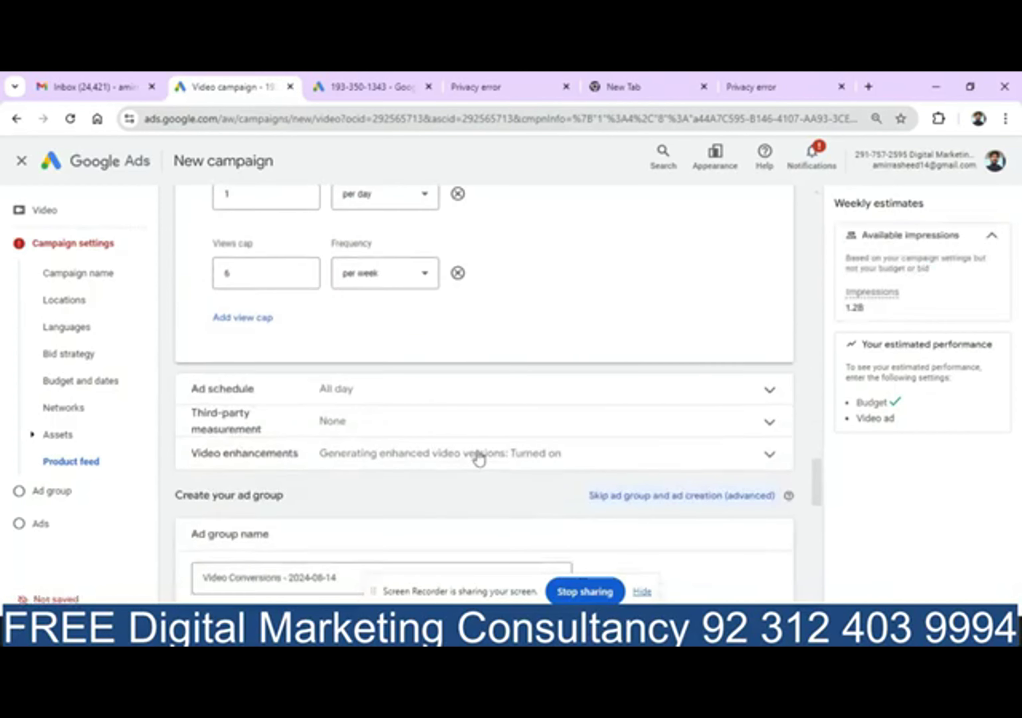
left_click(464, 400)
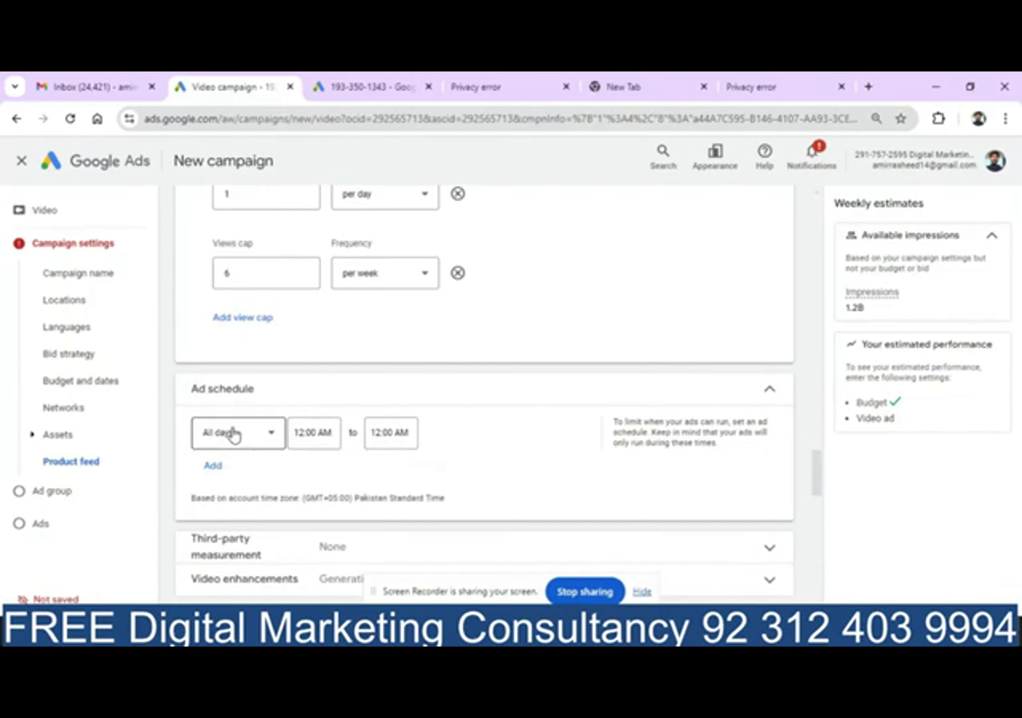
left_click(231, 435)
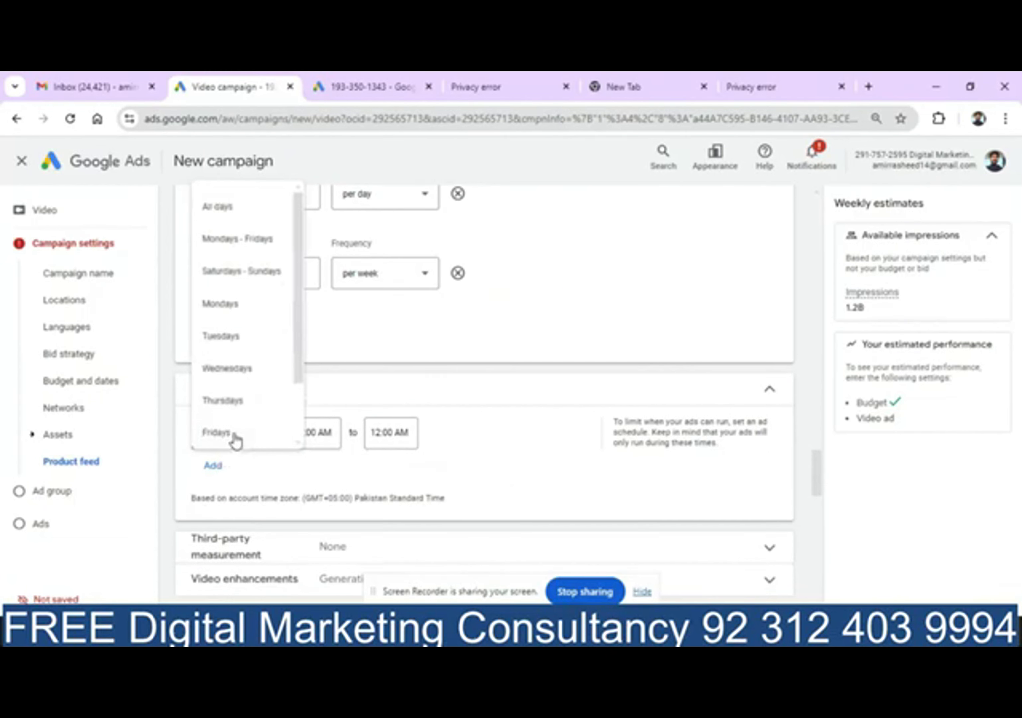
left_click(251, 304)
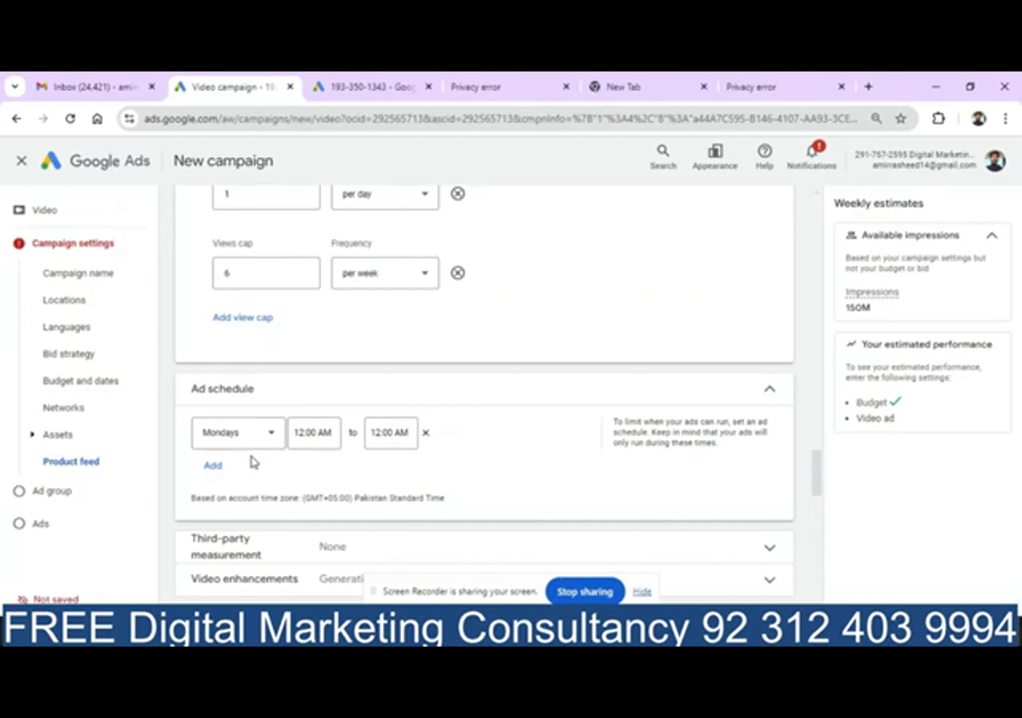
left_click(318, 433)
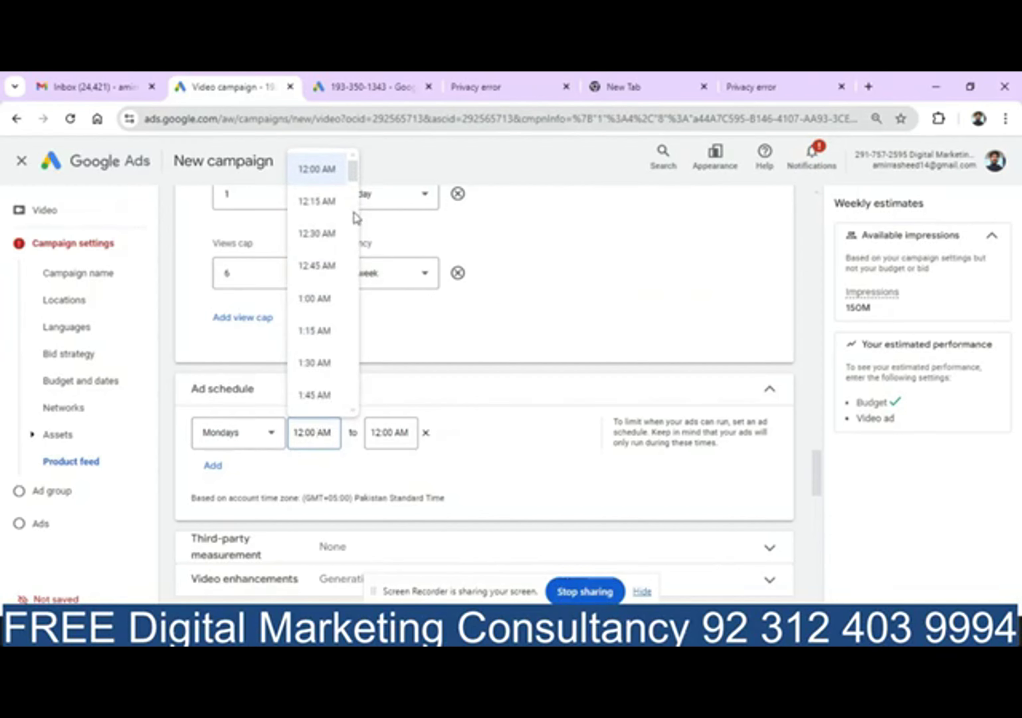
scroll(355, 231, "down", 5)
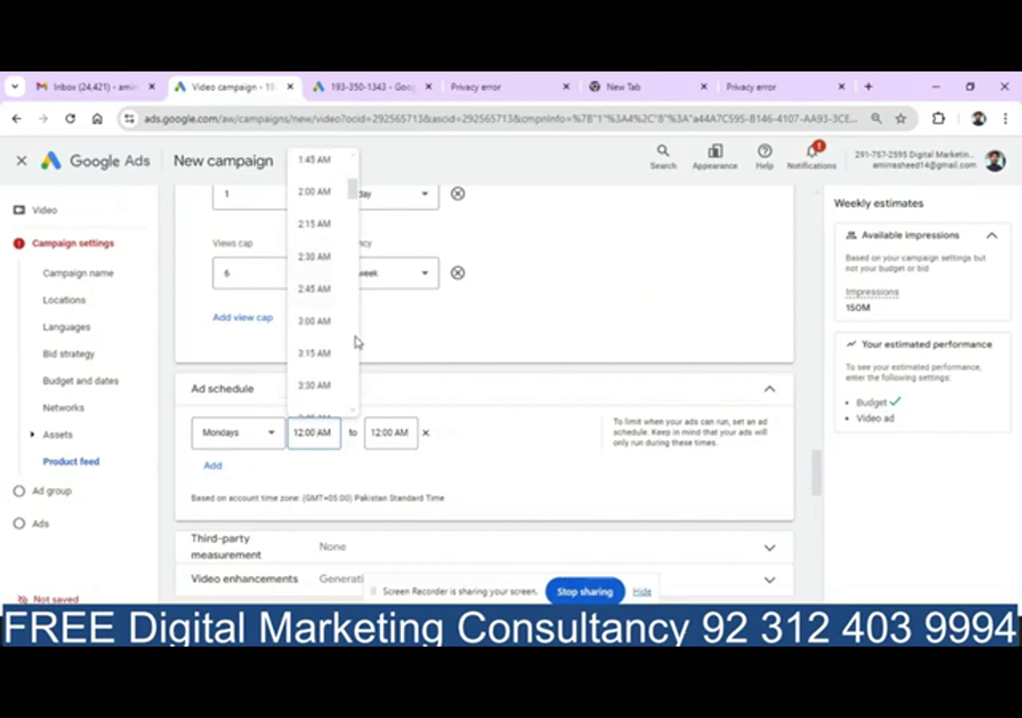
scroll(355, 288, "down", 5)
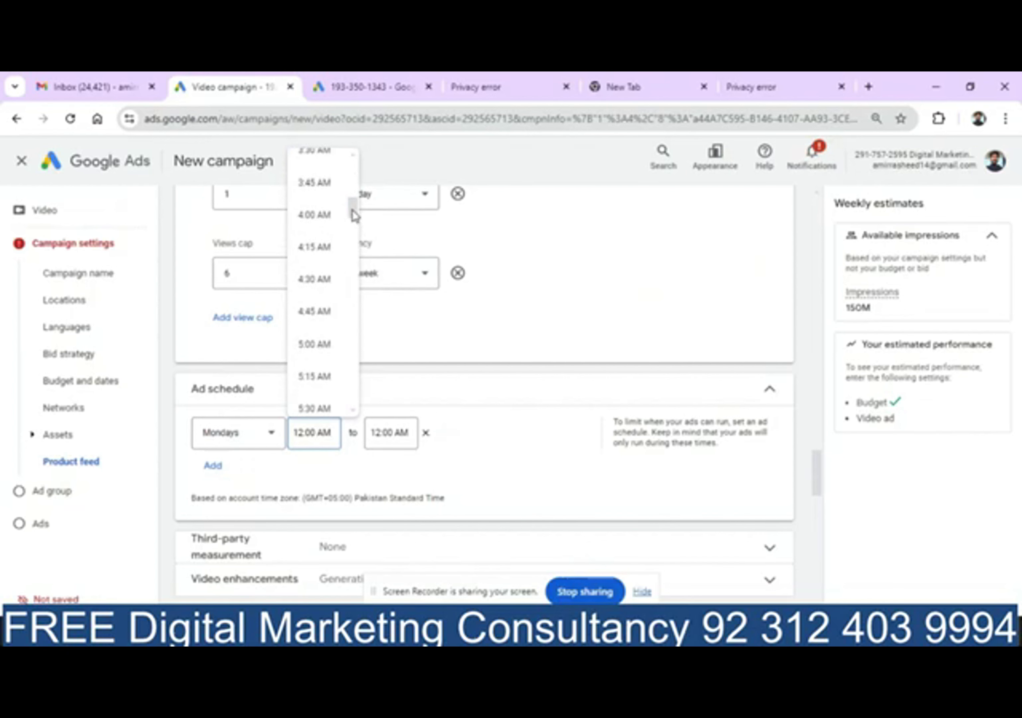
left_click_drag(355, 215, 363, 272)
left_click(318, 276)
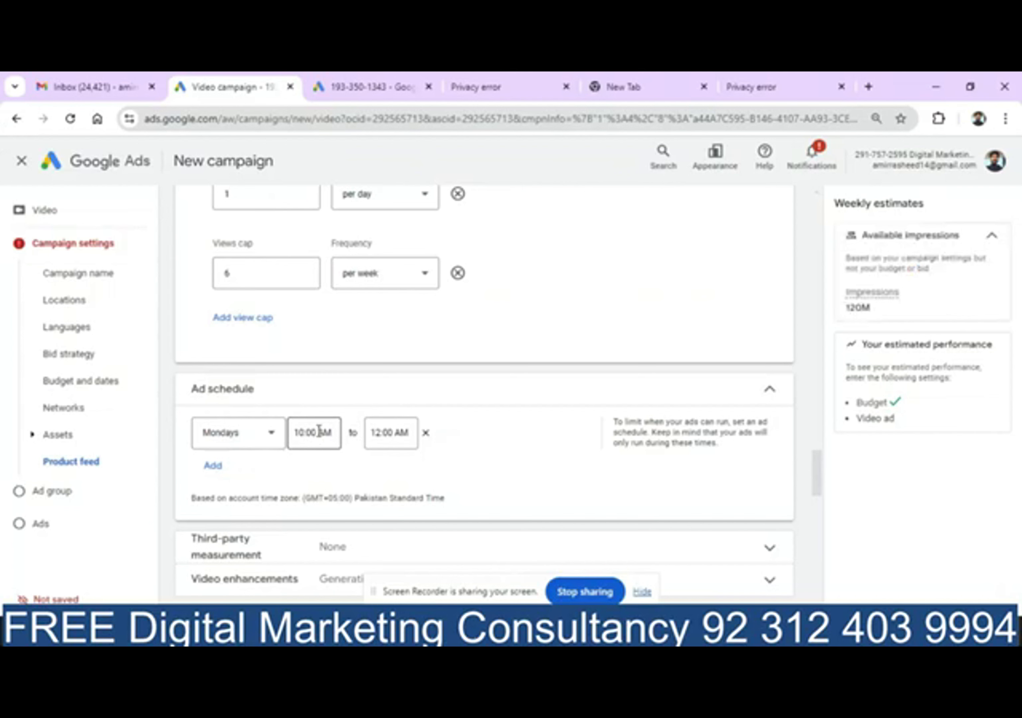
left_click(318, 431)
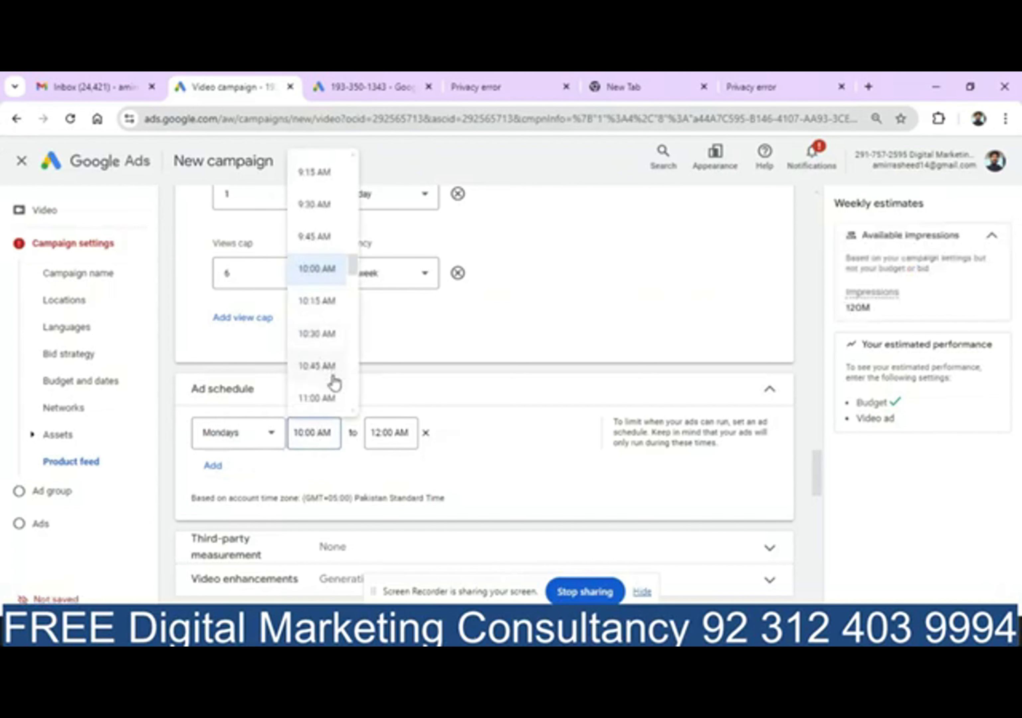
left_click(337, 400)
Set the Mondays ad schedule entry's end time to 11:00 PM
left_click(390, 433)
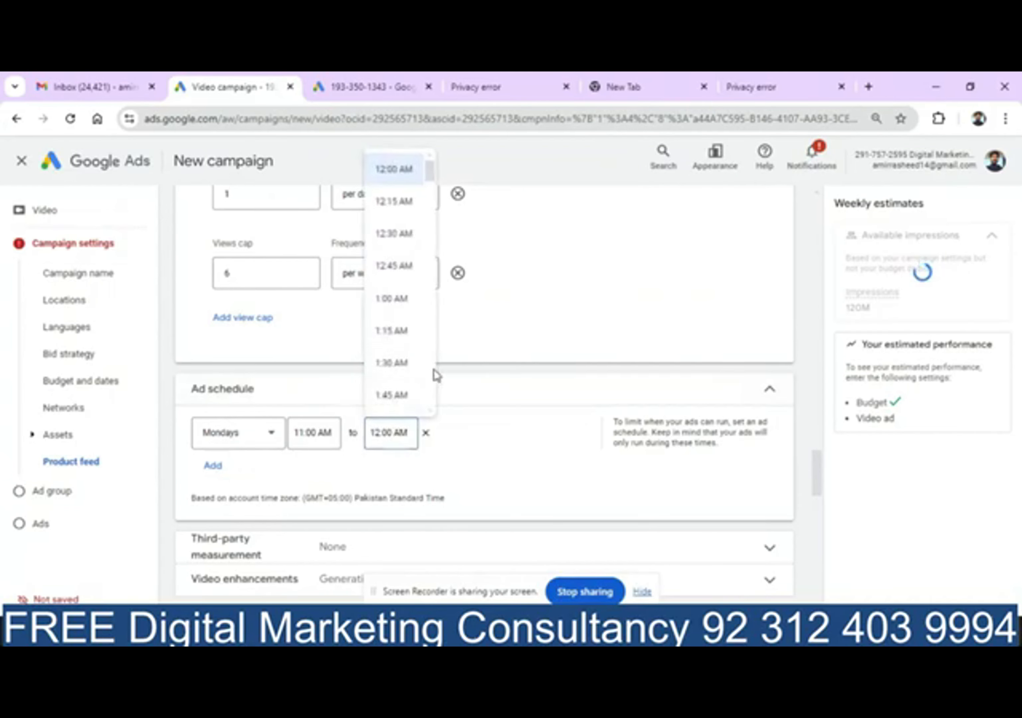
scroll(432, 376, "down", 5)
scroll(432, 376, "down", 20)
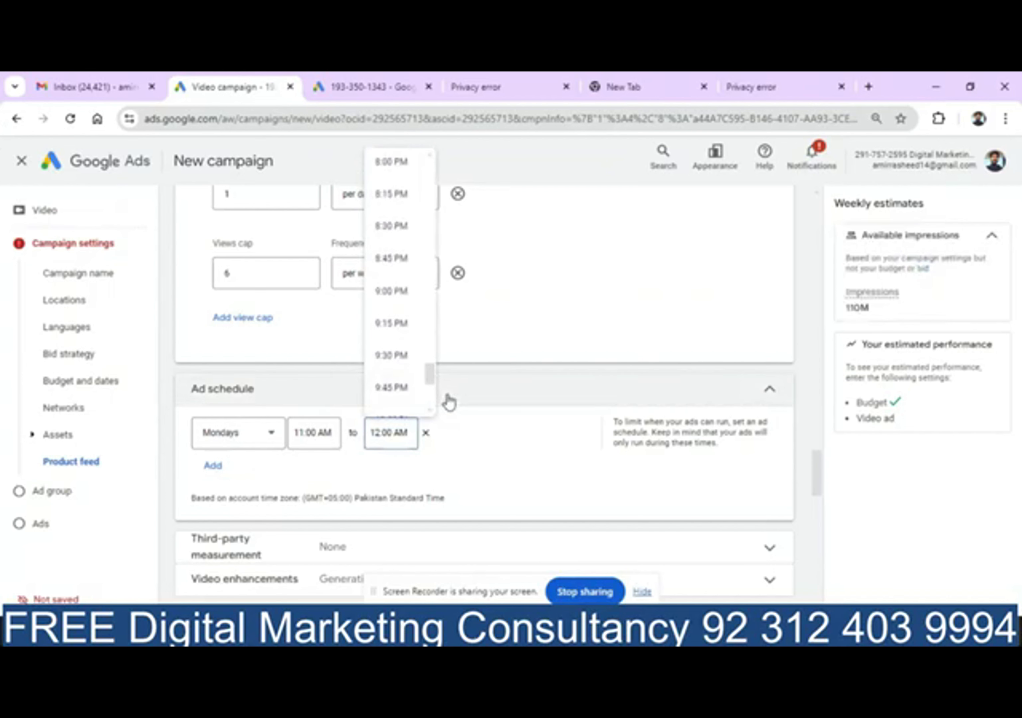
scroll(433, 389, "down", 3)
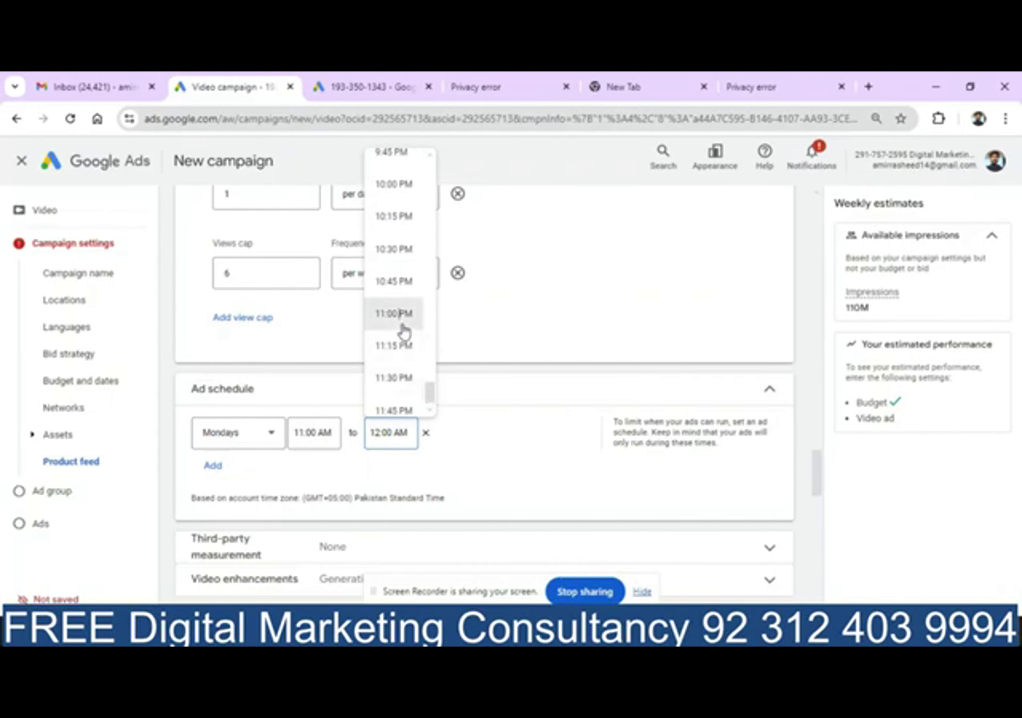
left_click(401, 323)
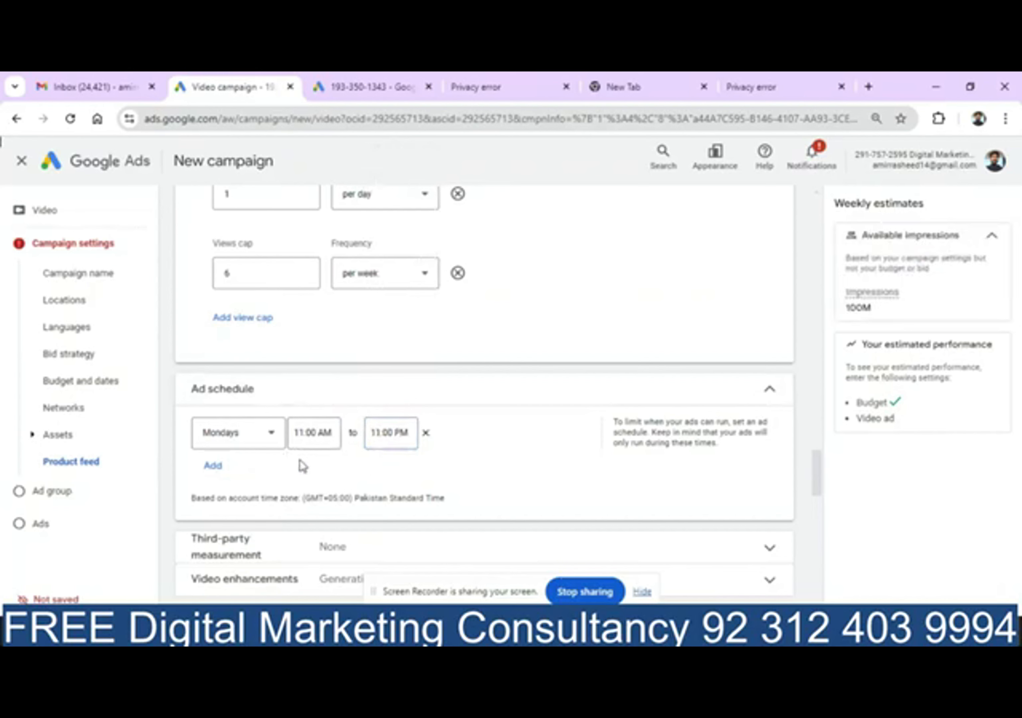
Add a second ad schedule entry for Tuesdays, keeping its default hours
left_click(213, 466)
left_click(230, 481)
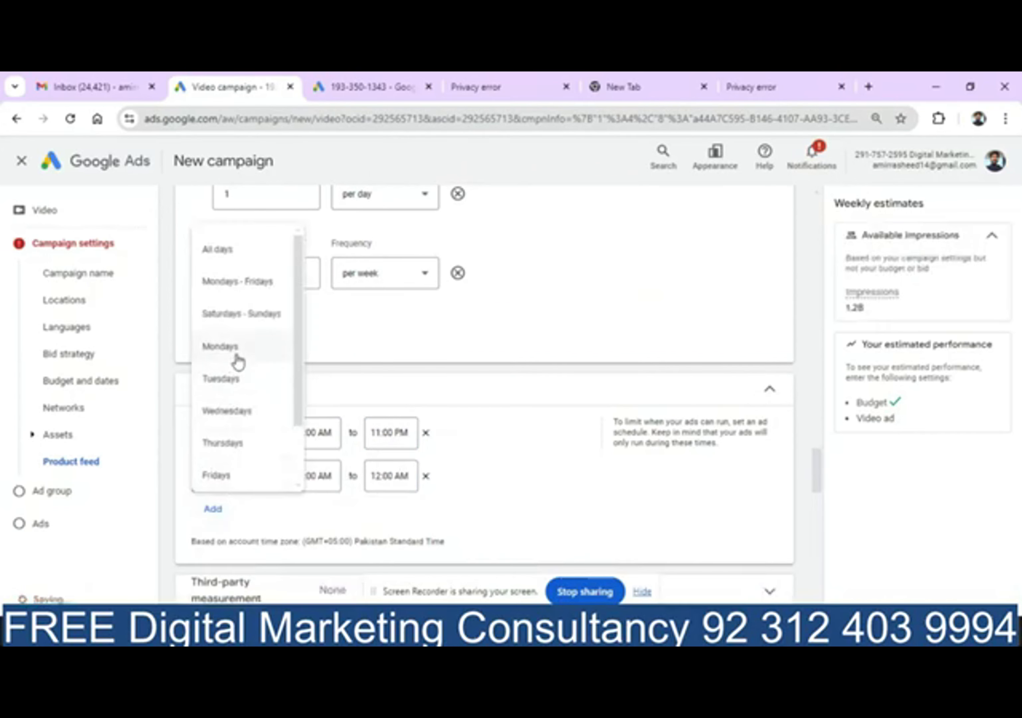
left_click(239, 388)
left_click(304, 478)
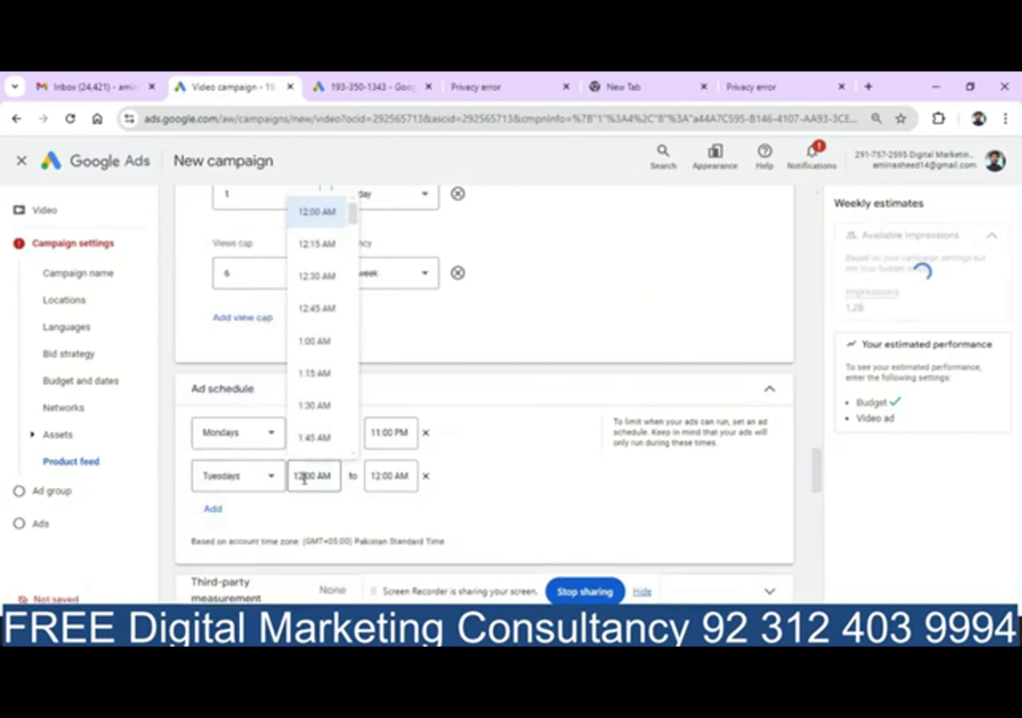
Add a third ad schedule entry and set its day to Mondays with the default hours
left_click(212, 511)
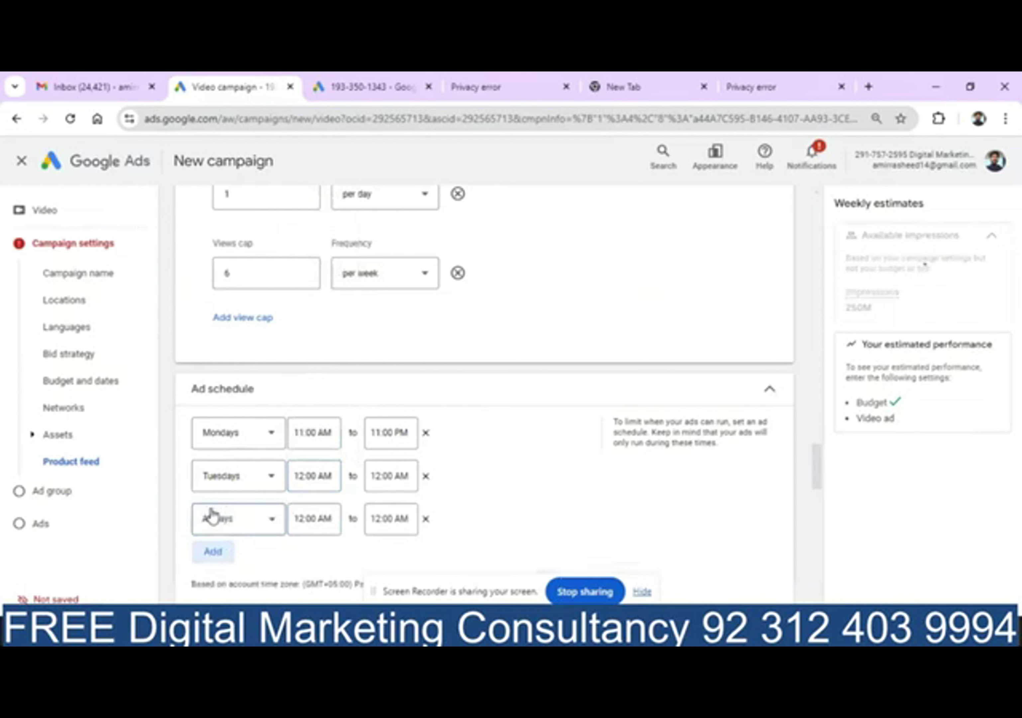
left_click(228, 531)
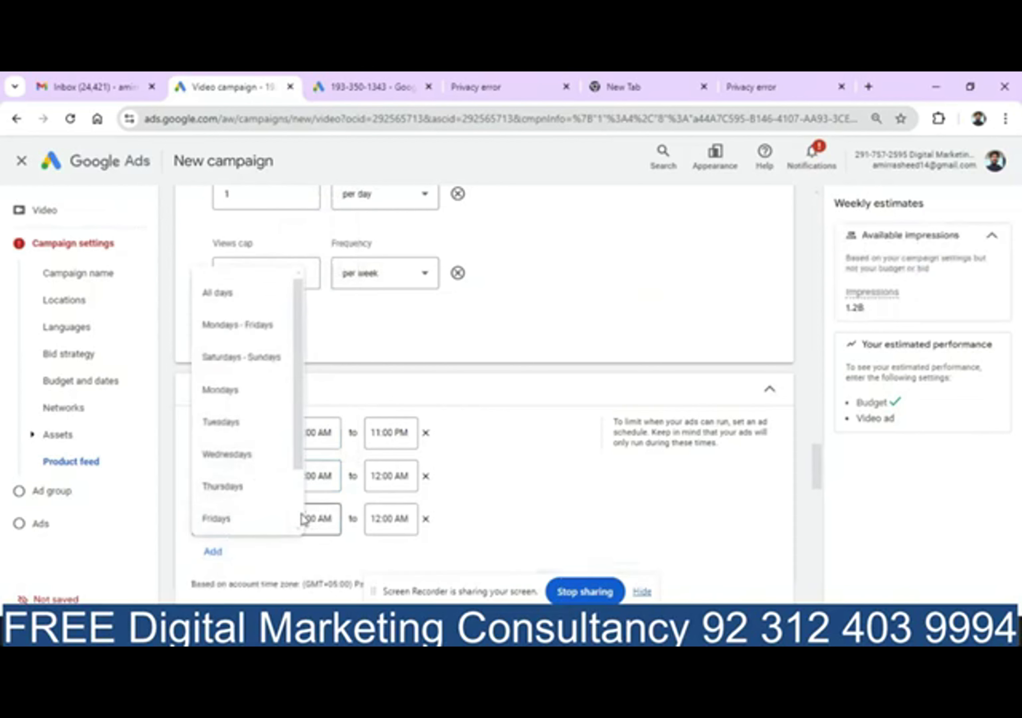
scroll(301, 518, "down", 2)
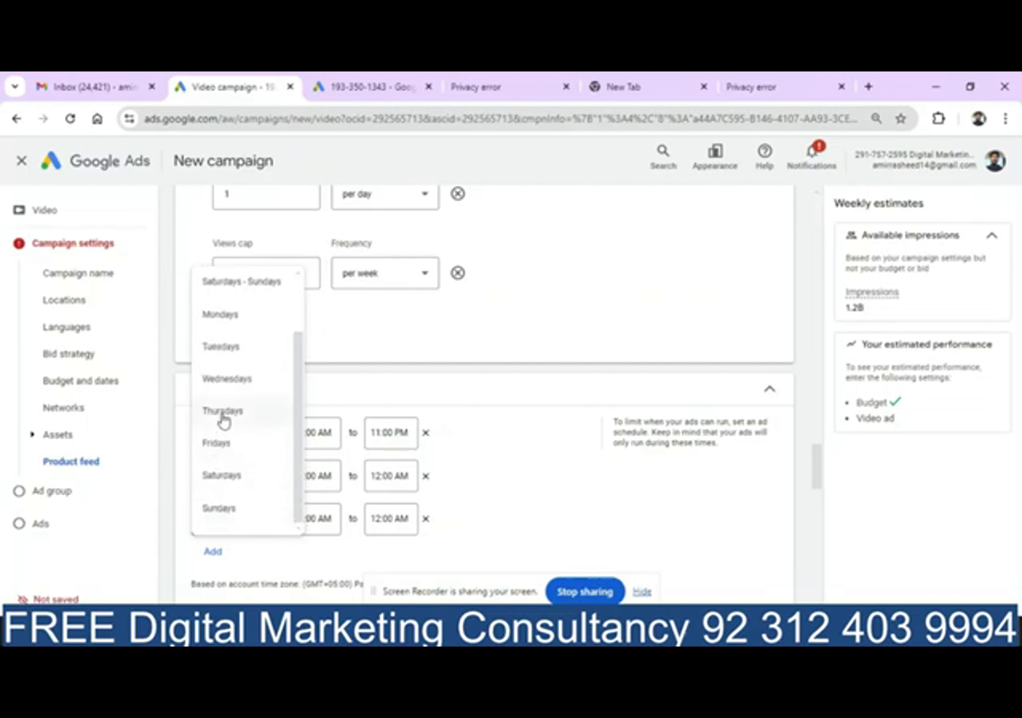
left_click(262, 318)
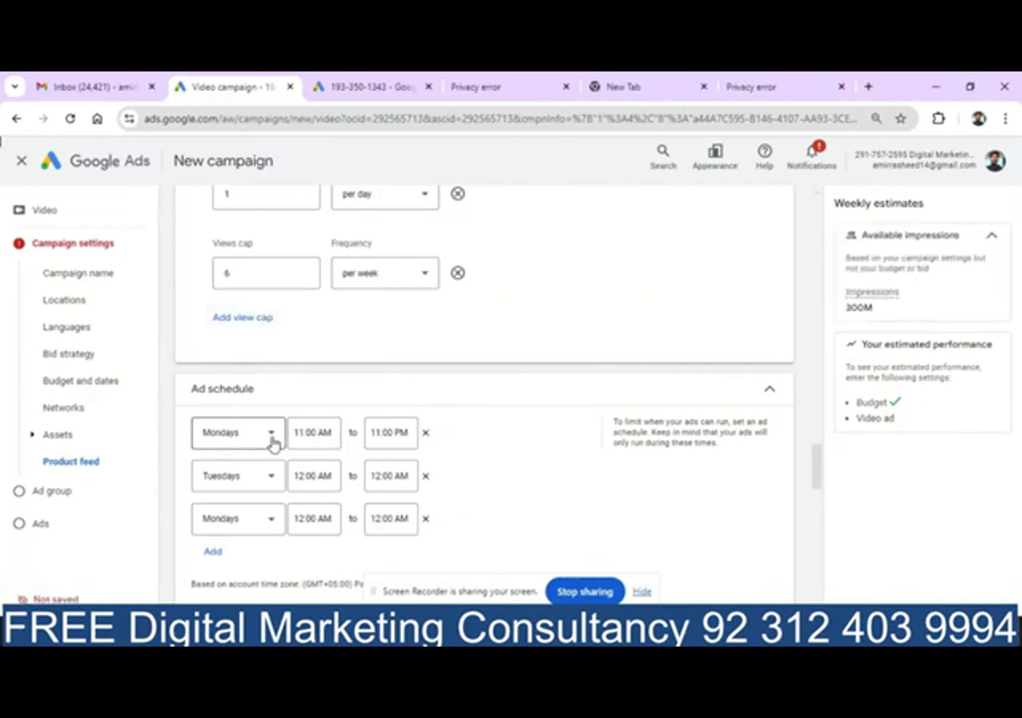
Add a fourth ad schedule entry for Fridays, keeping its default hours
left_click(213, 551)
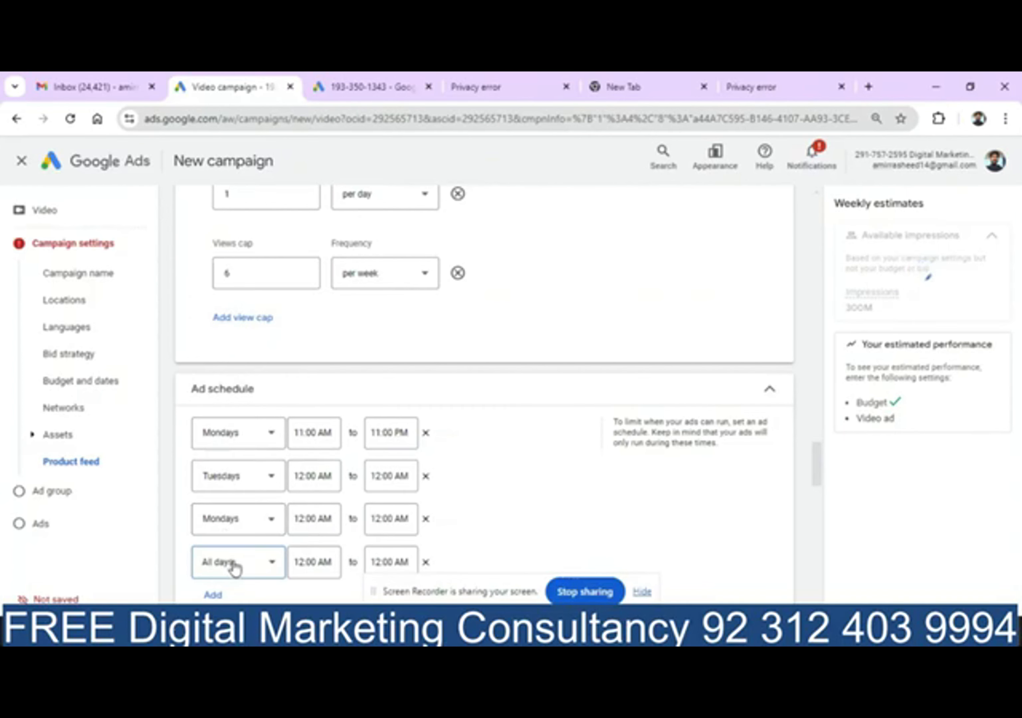
left_click(235, 567)
left_click(260, 558)
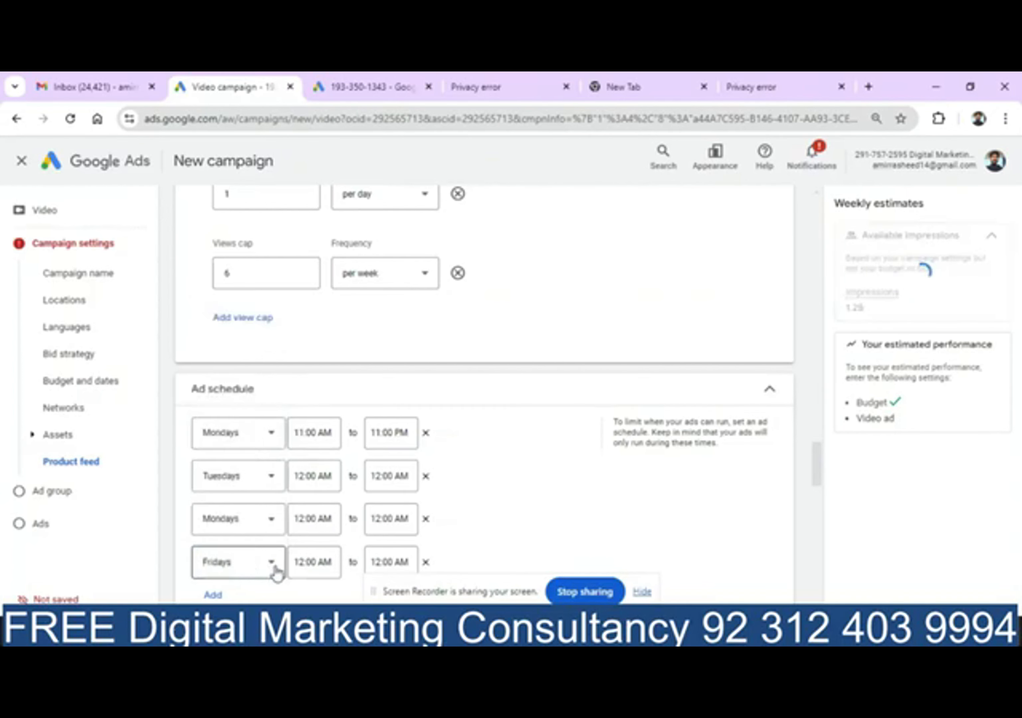
left_click(325, 562)
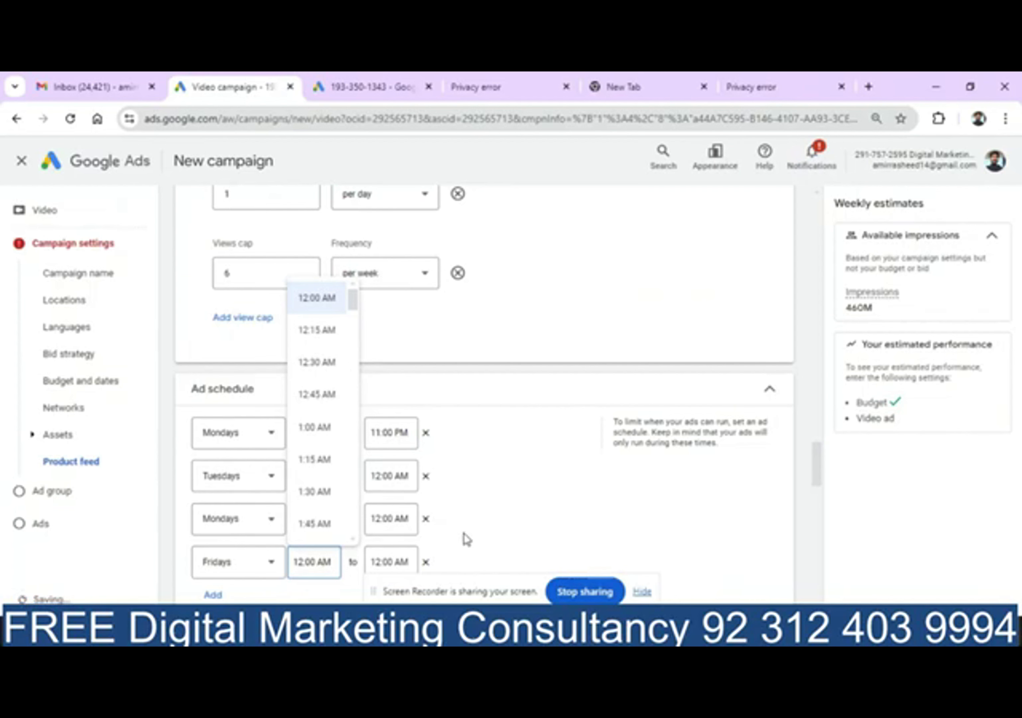
left_click(458, 531)
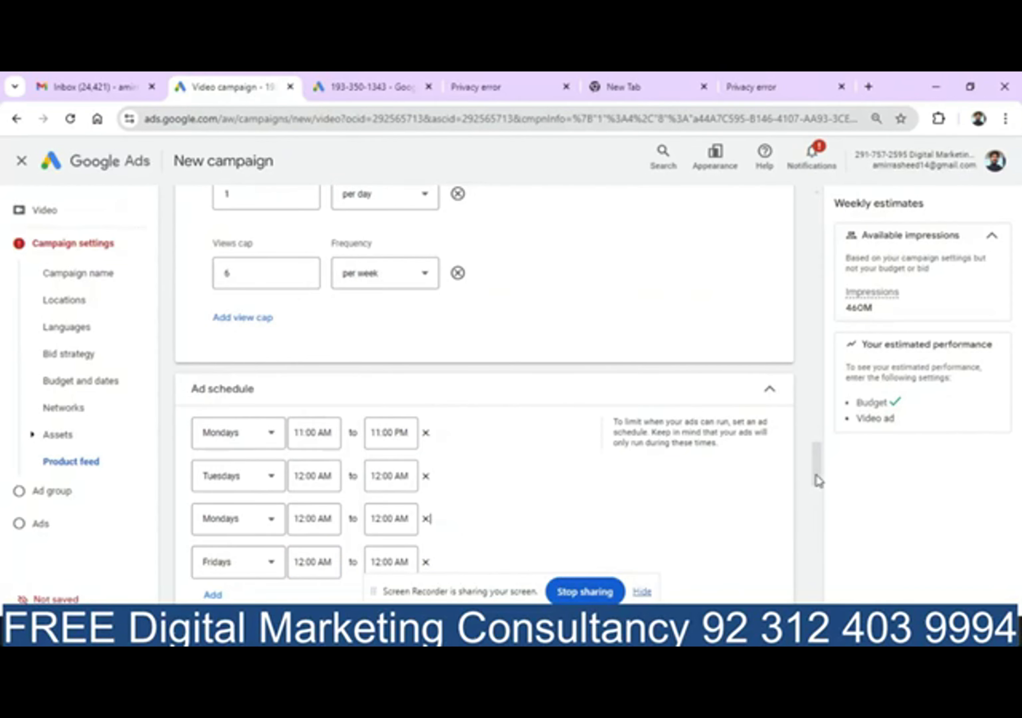
Start creating a new segment under Your data in the ad group's new audience
mouse_move(819, 480)
left_mouse_down()
mouse_move(827, 502)
mouse_move(819, 485)
left_mouse_up()
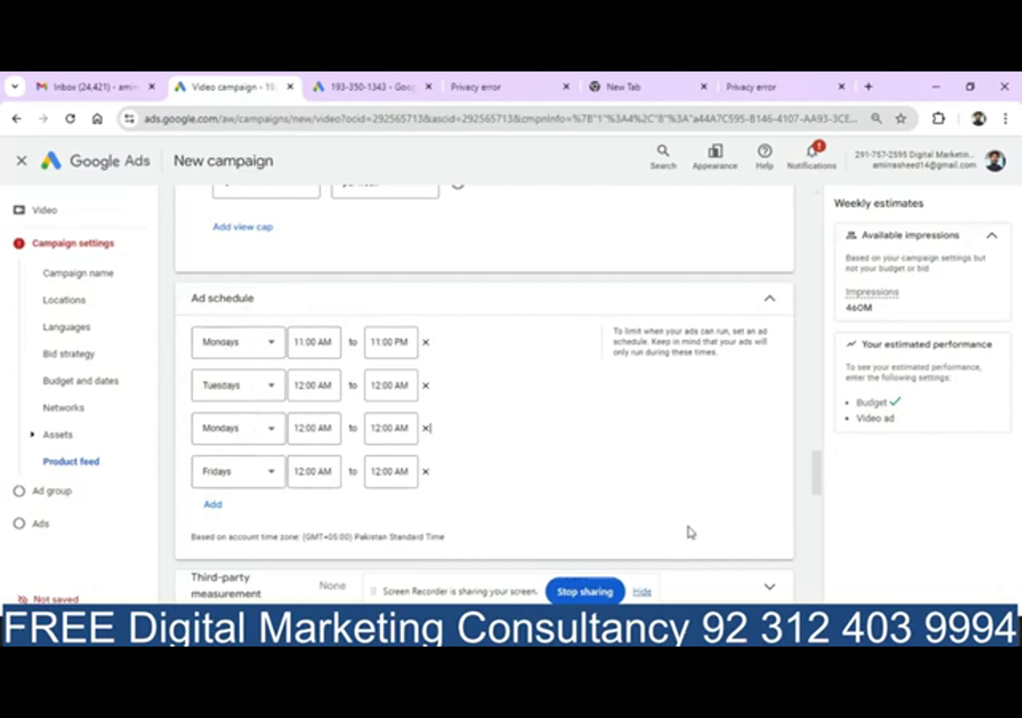
left_click_drag(814, 480, 820, 499)
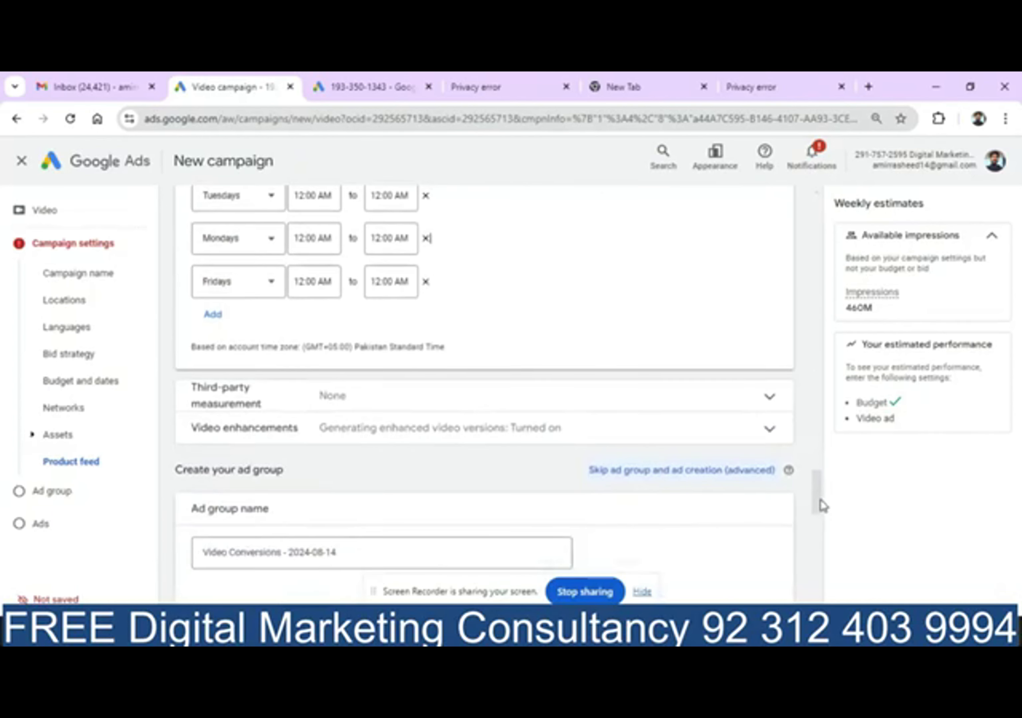
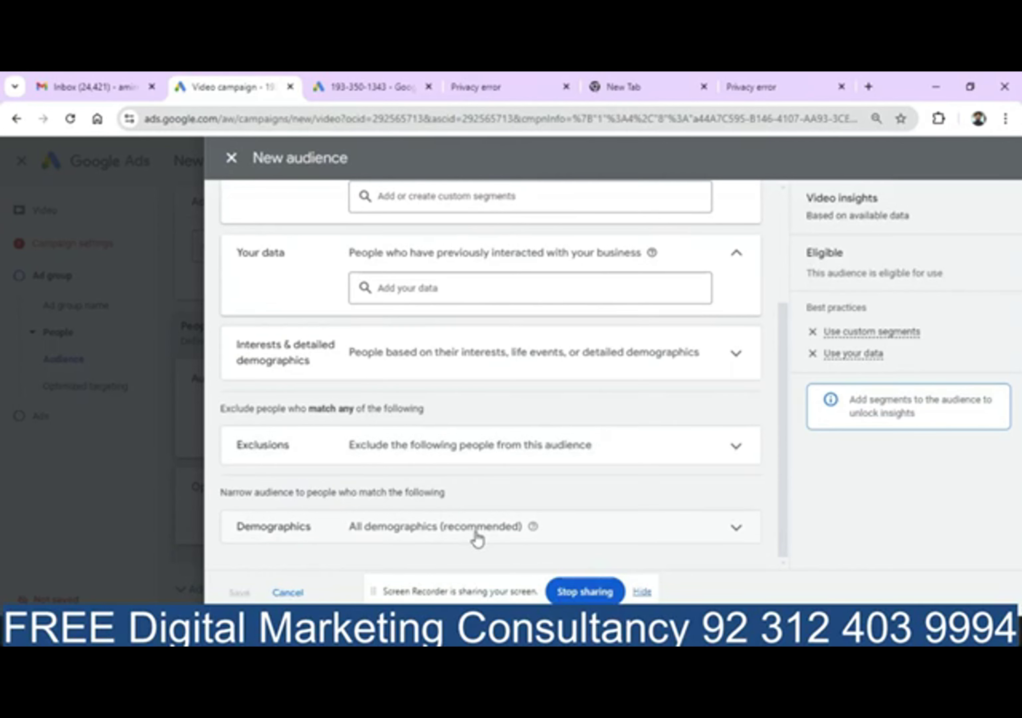
scroll(783, 486, "up", 1)
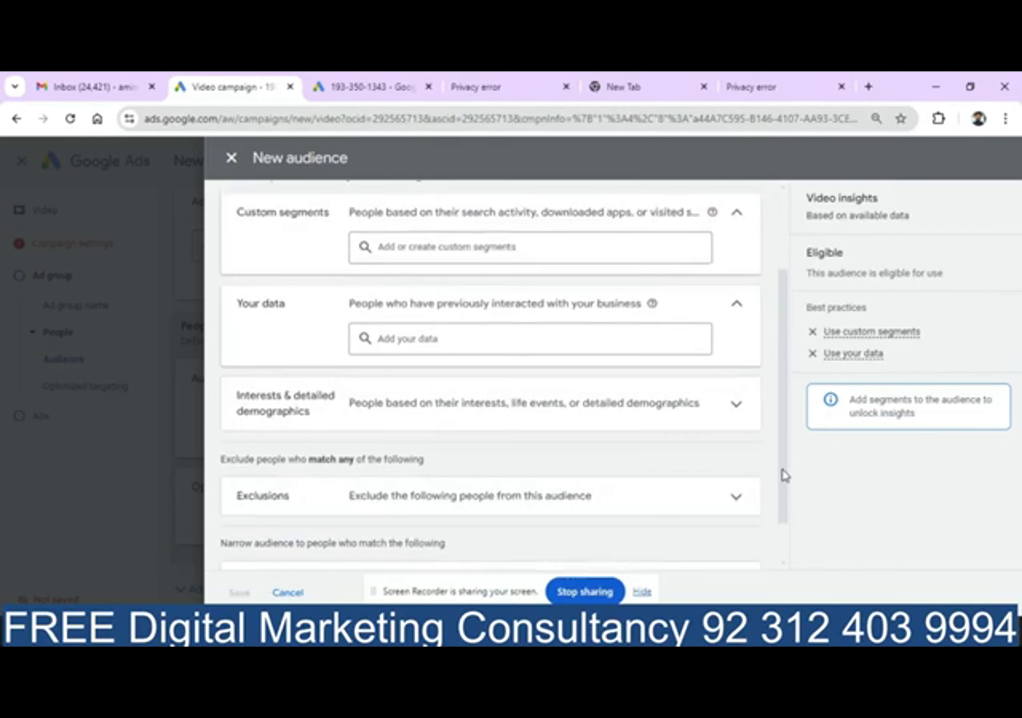
left_click(578, 336)
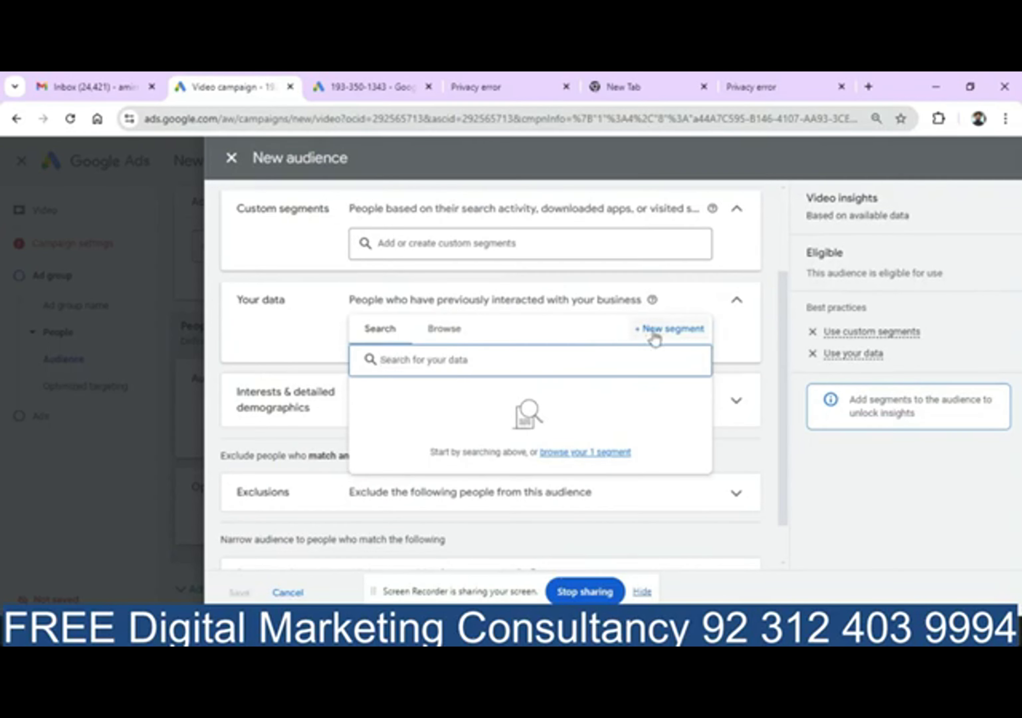
left_click(670, 331)
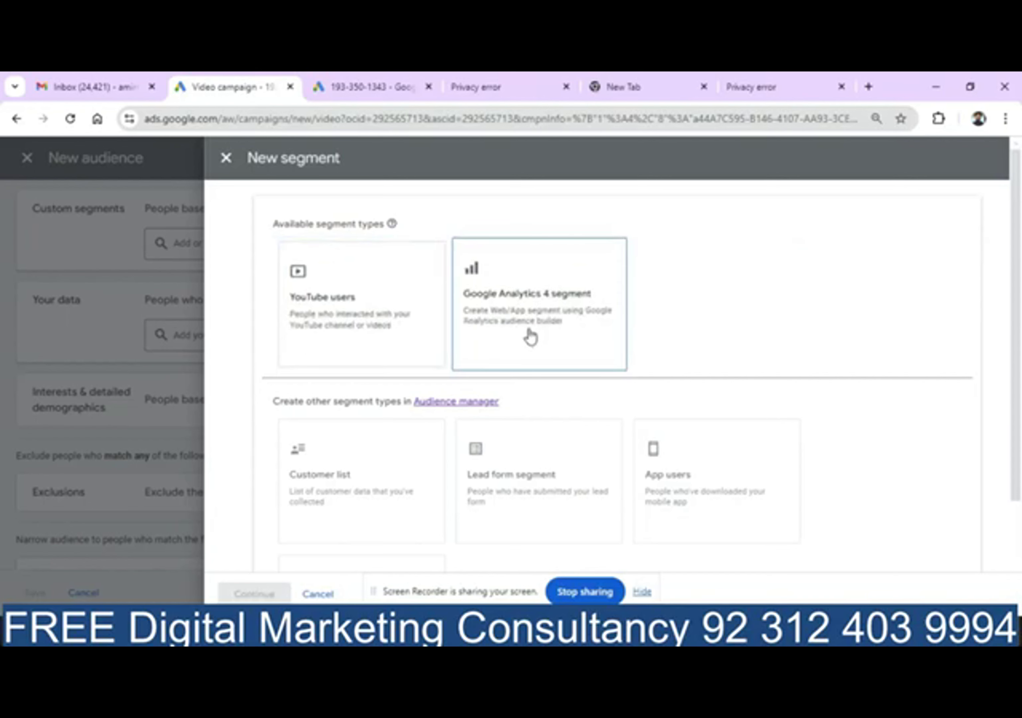
Open Audience manager, hide the notice about ads not running, and start a new website visitors segment
left_click(458, 402)
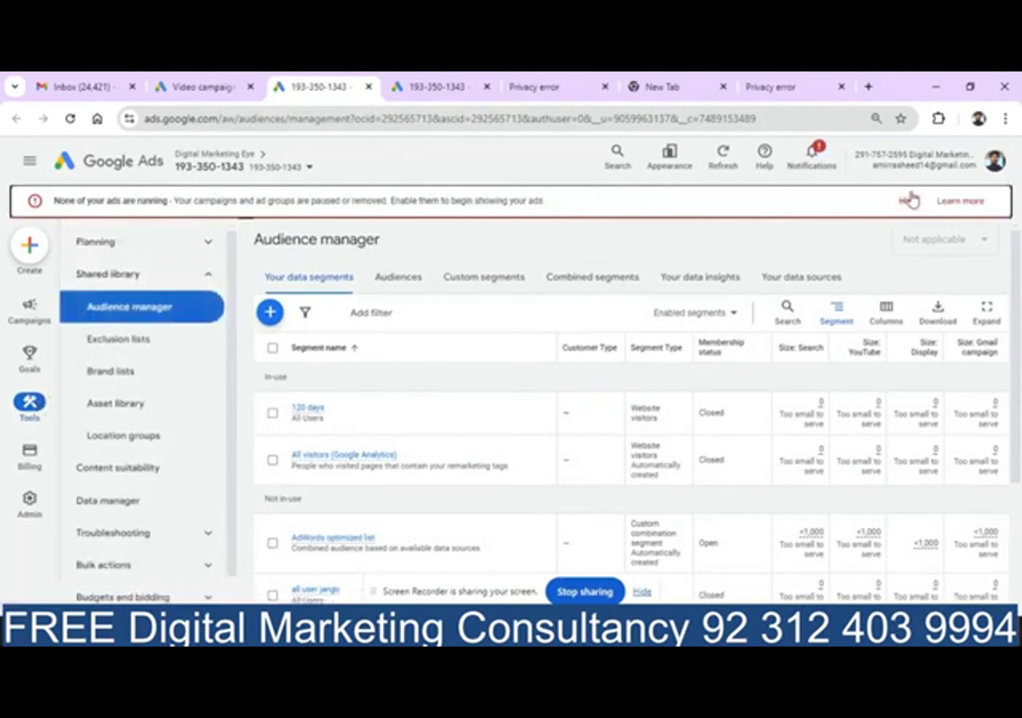
left_click(909, 203)
left_click(270, 280)
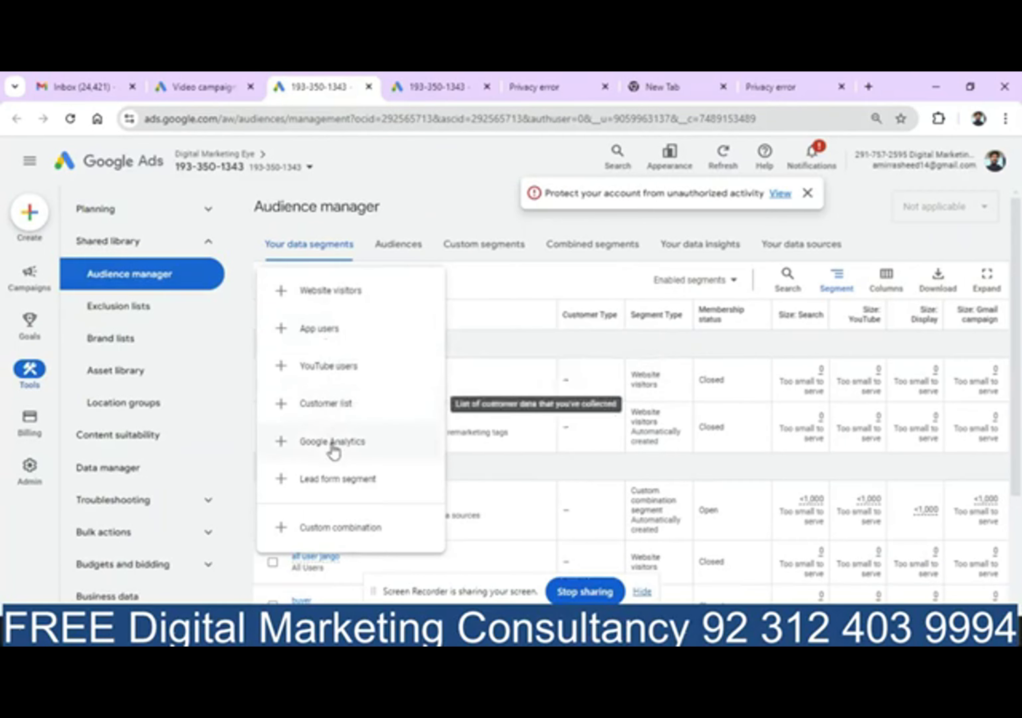
left_click(333, 292)
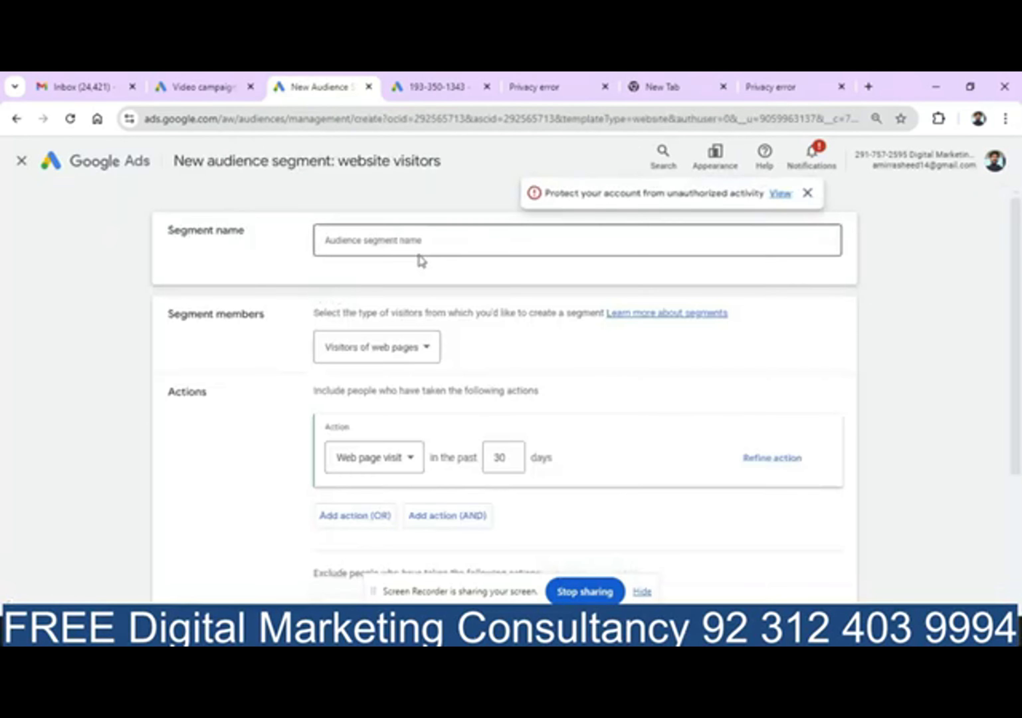
Try defining the segment as visitors of web pages in the past 180 days, review the remaining settings, and leave without creating it
left_click(392, 355)
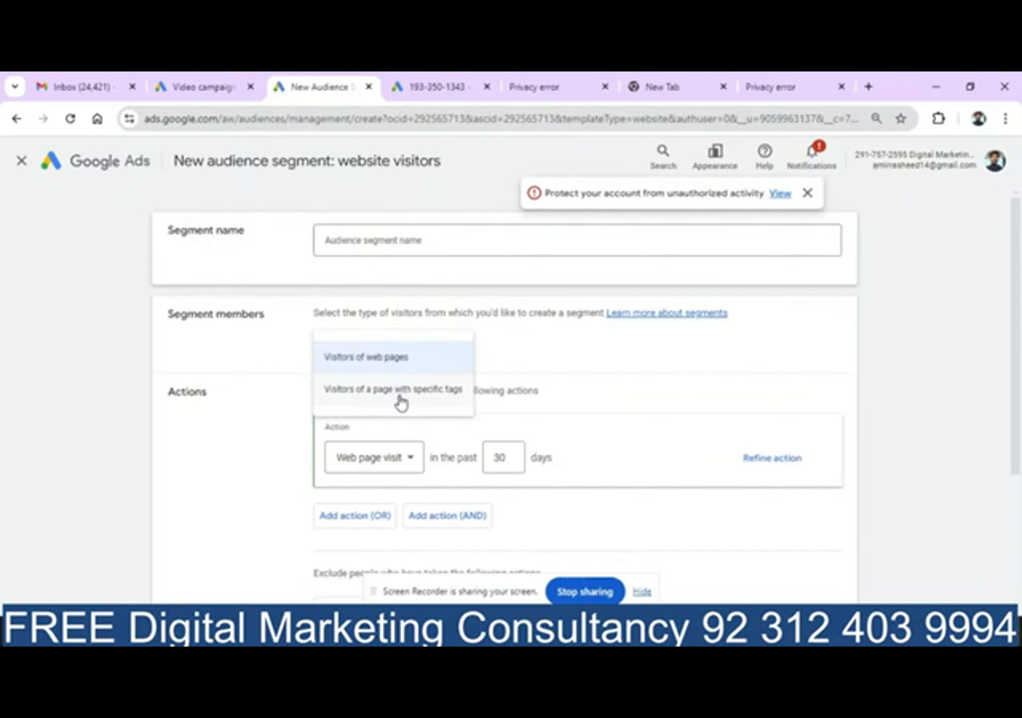
left_click(392, 356)
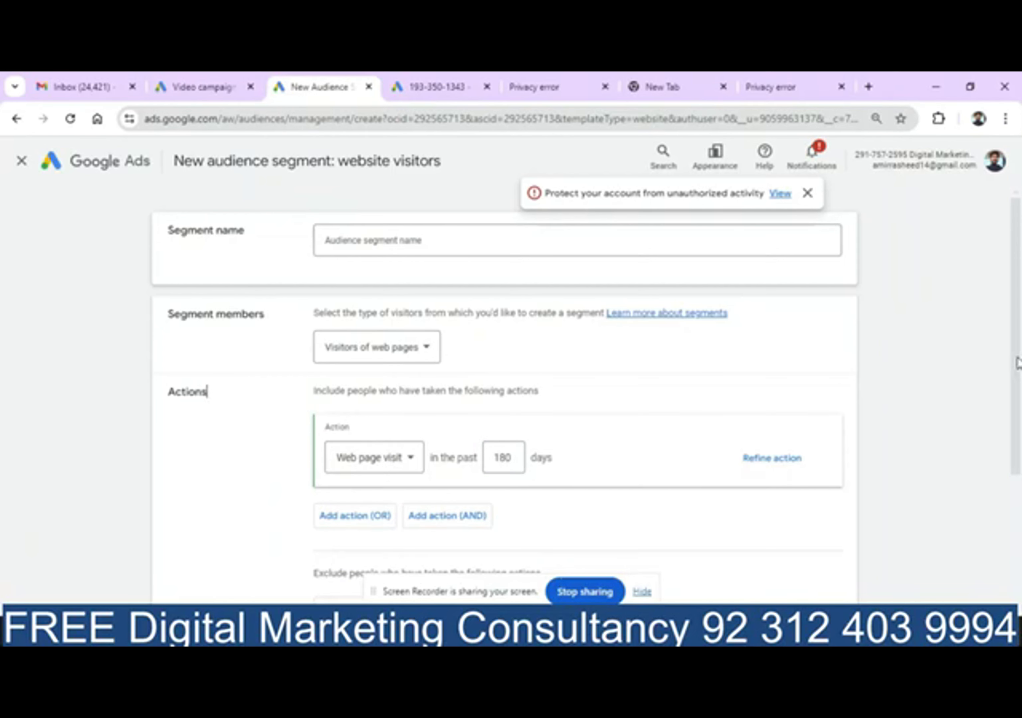
left_click_drag(1019, 362, 1020, 503)
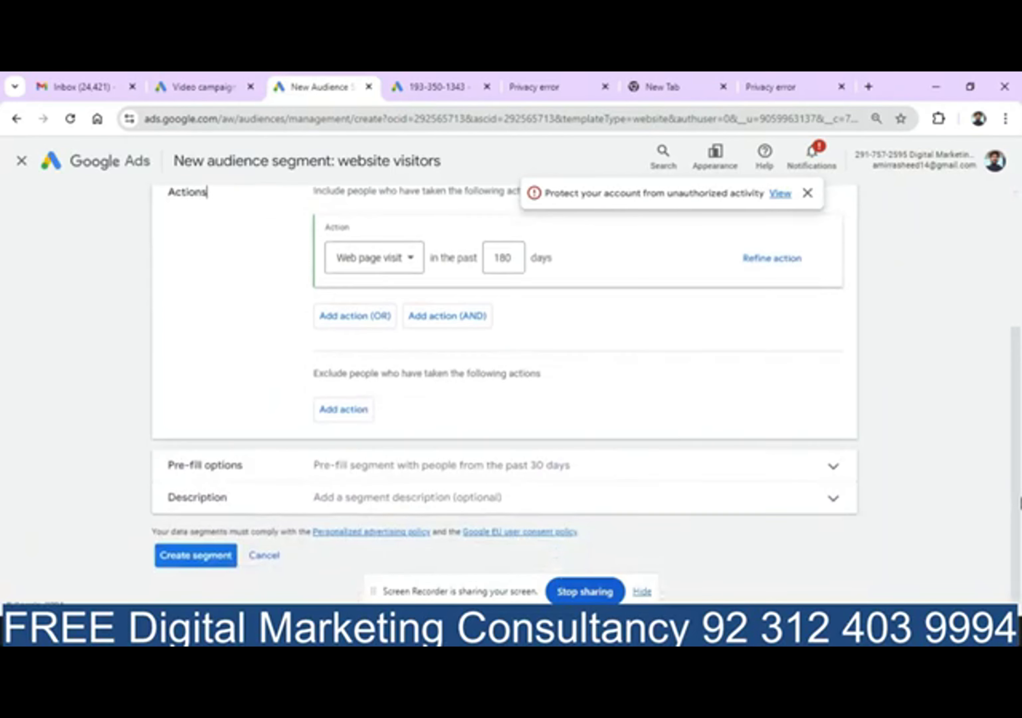
left_click_drag(1020, 254, 1019, 216)
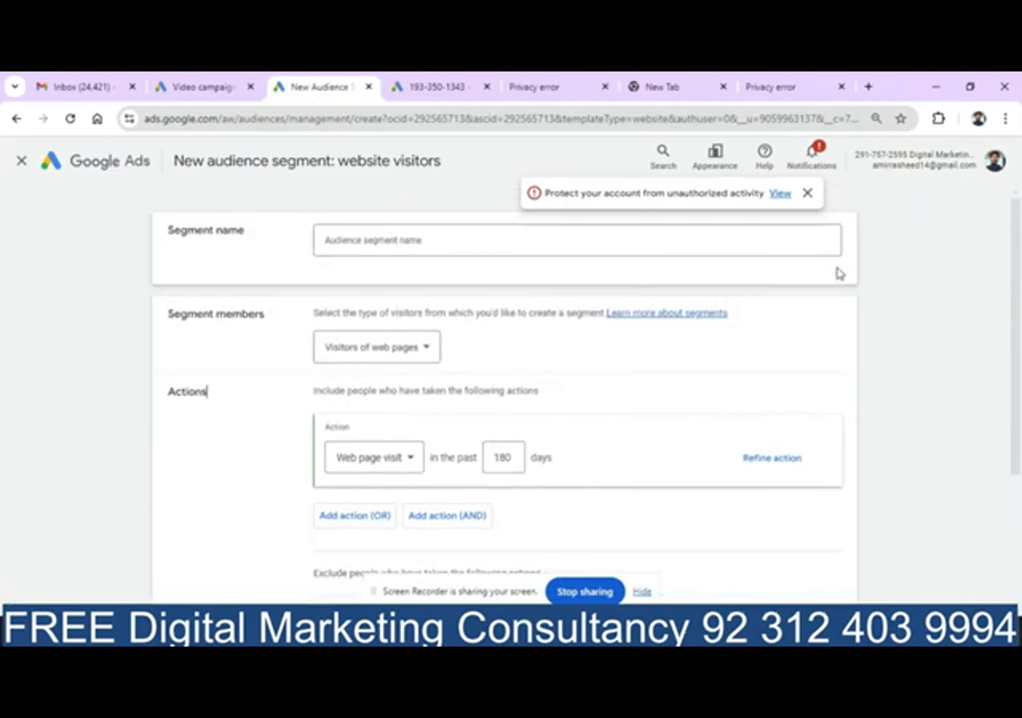
left_click(29, 176)
Start a new YouTube users segment and select the linked Learn Digital Marketing channel
left_click(270, 279)
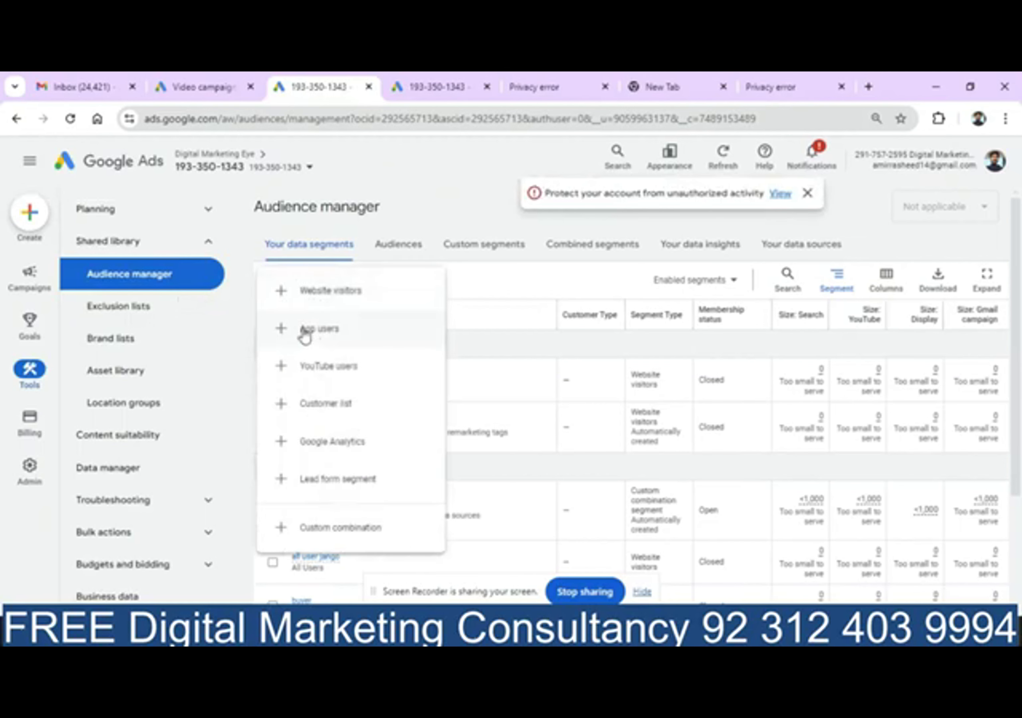
left_click(323, 367)
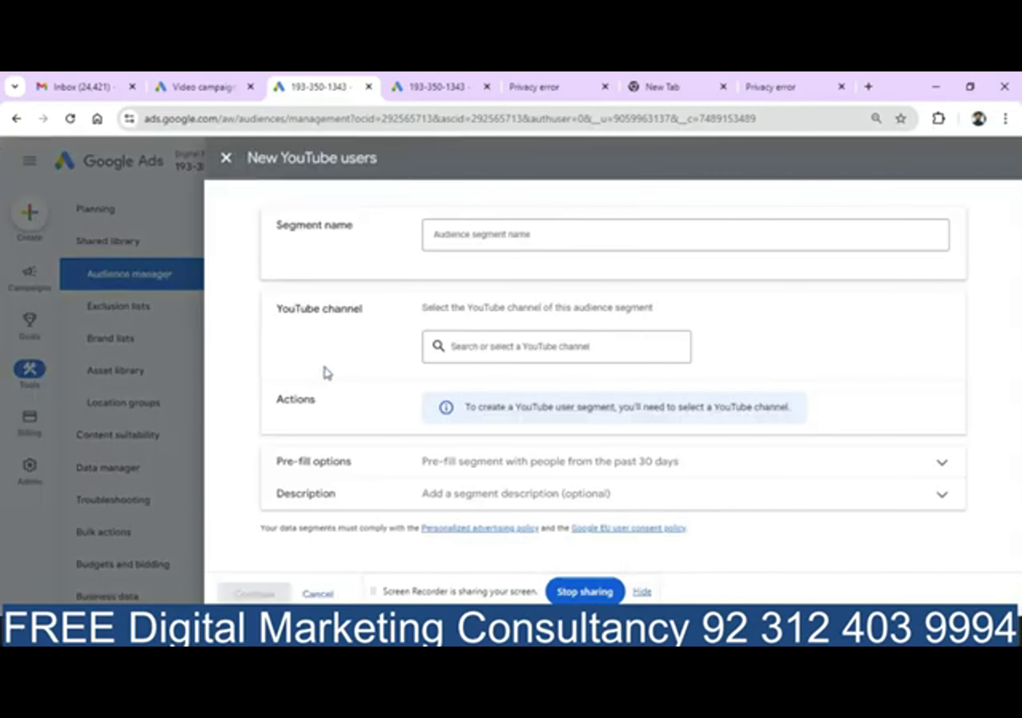
left_click(506, 343)
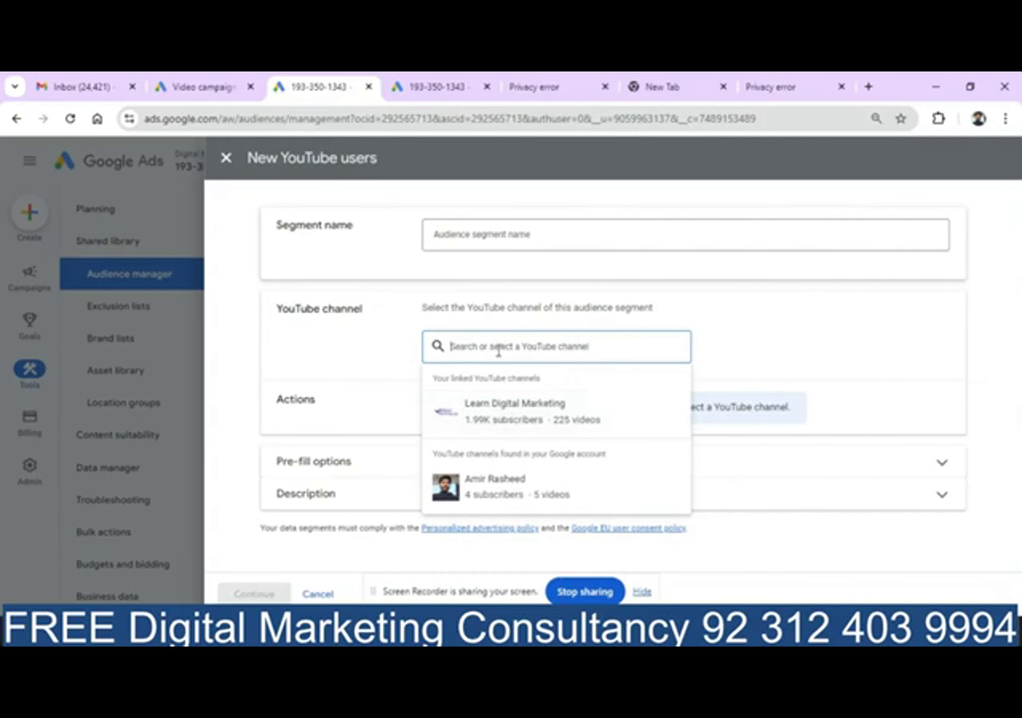
left_click(498, 429)
Review the YouTube action options, keep View any video, set the period to 90 days, and close the segment without saving
left_click(468, 472)
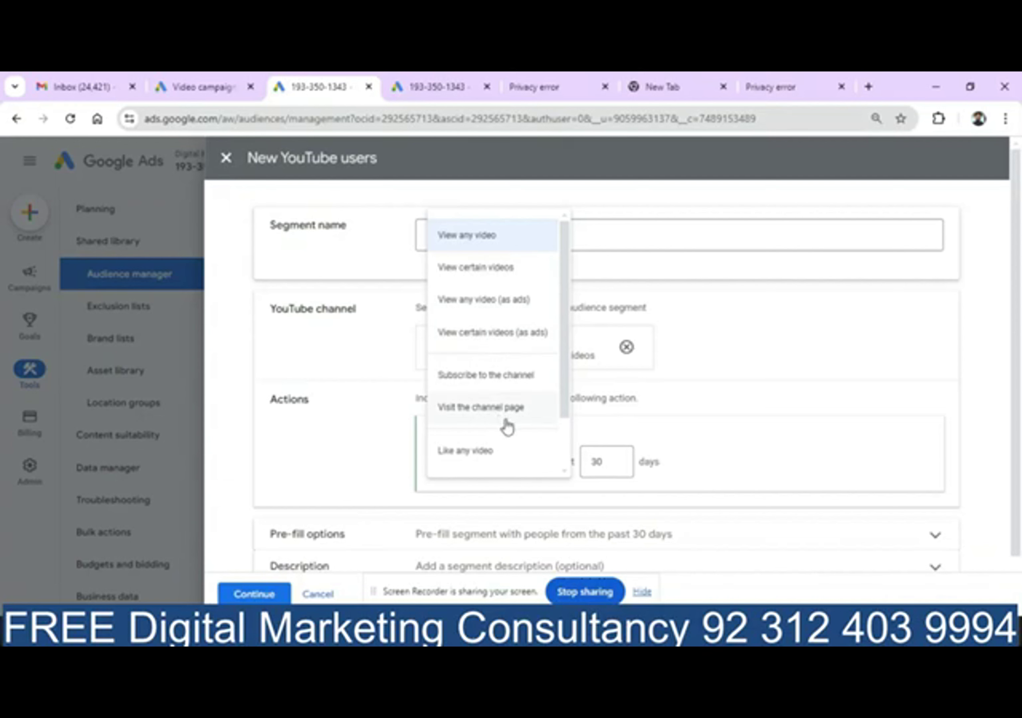
scroll(562, 463, "down", 2)
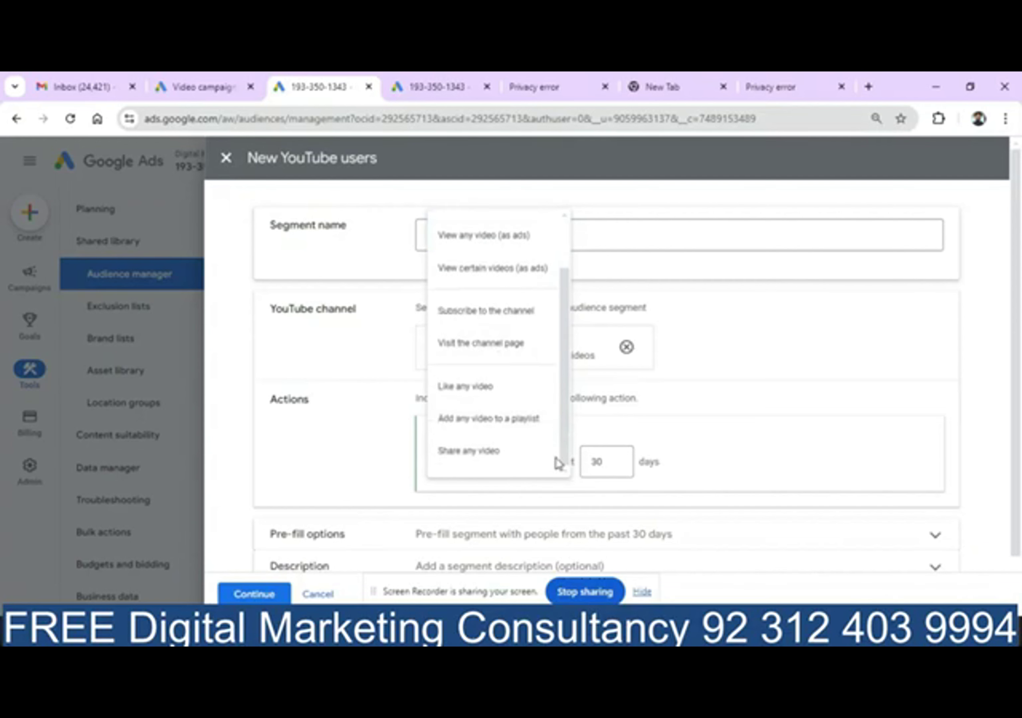
left_click(328, 469)
left_click(600, 461)
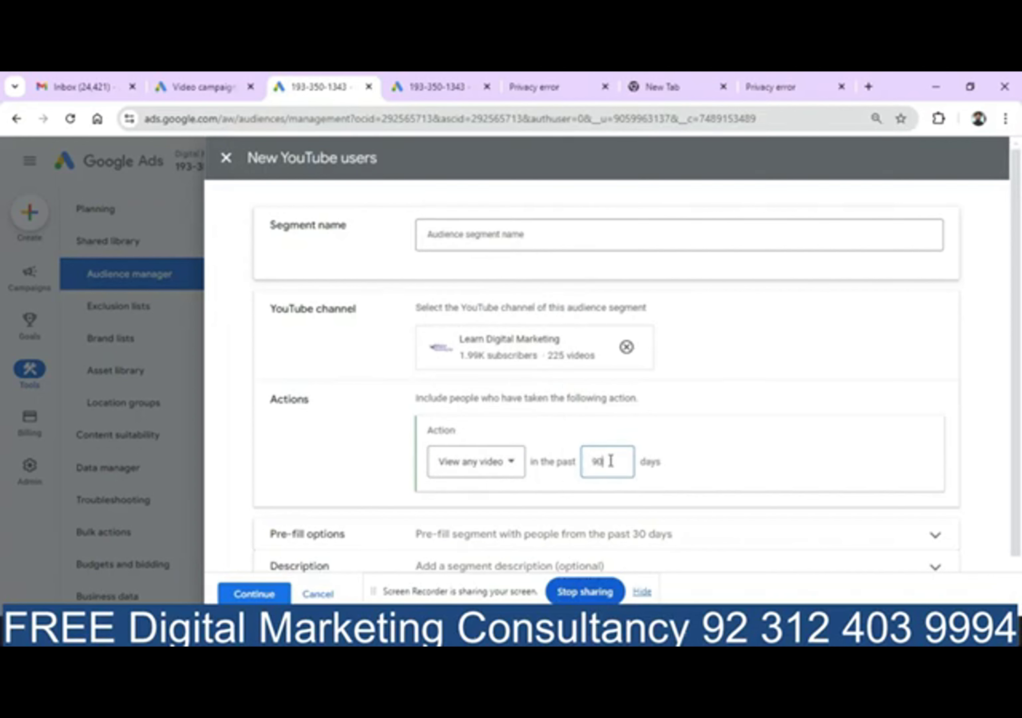
left_click(226, 158)
Start a new customer list segment with manual file upload as the data source, and close it without continuing
left_click(278, 282)
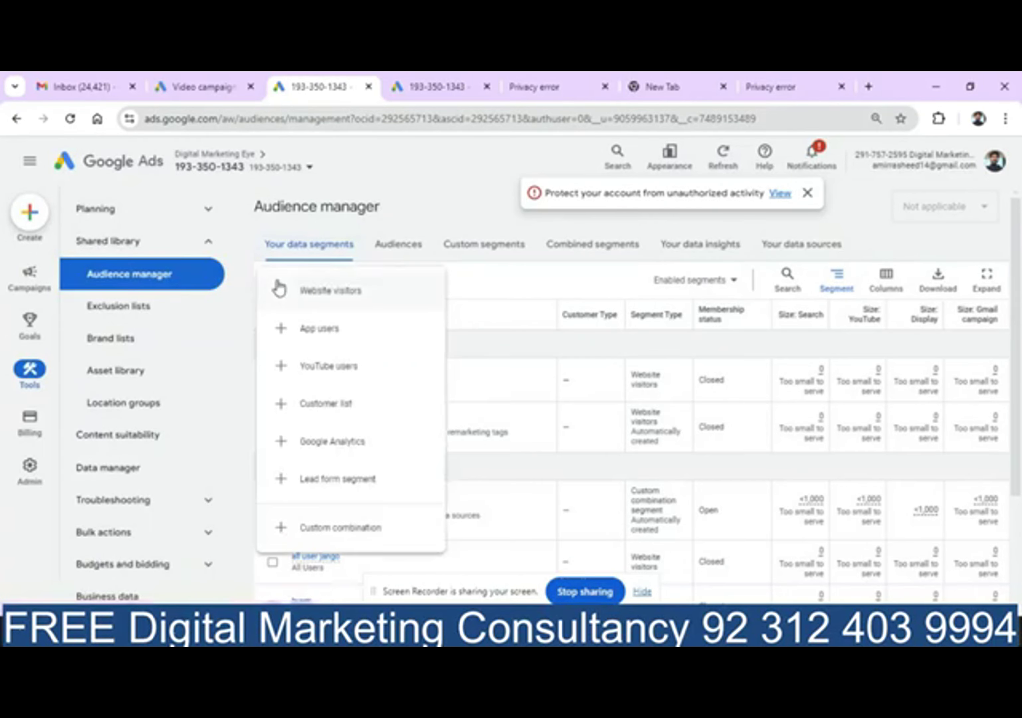
left_click(314, 404)
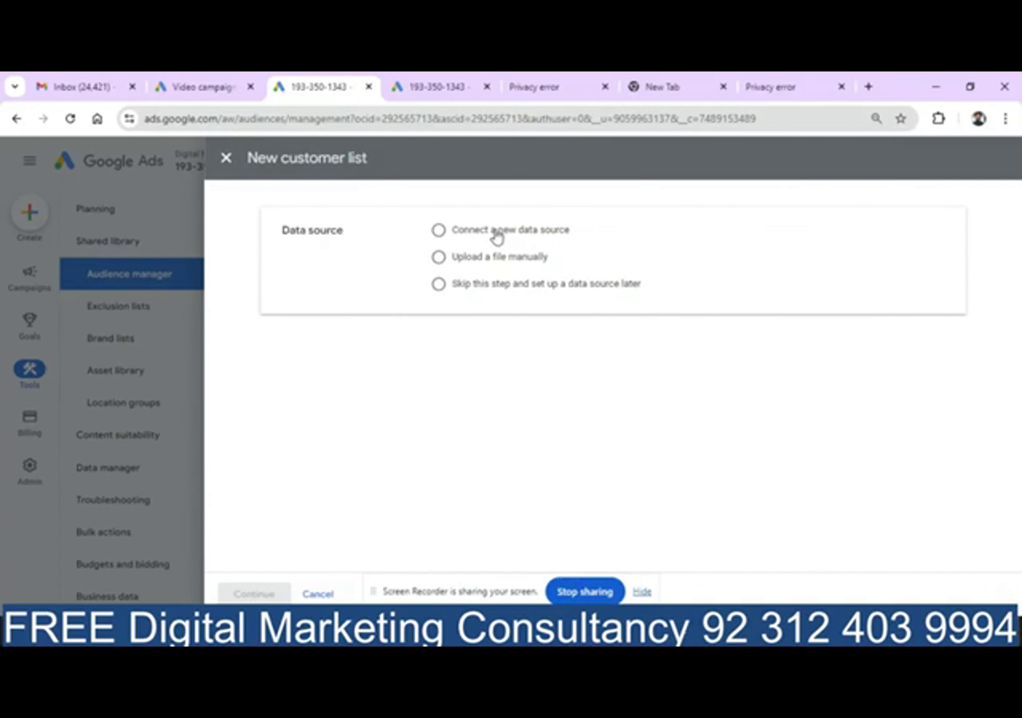
left_click(459, 267)
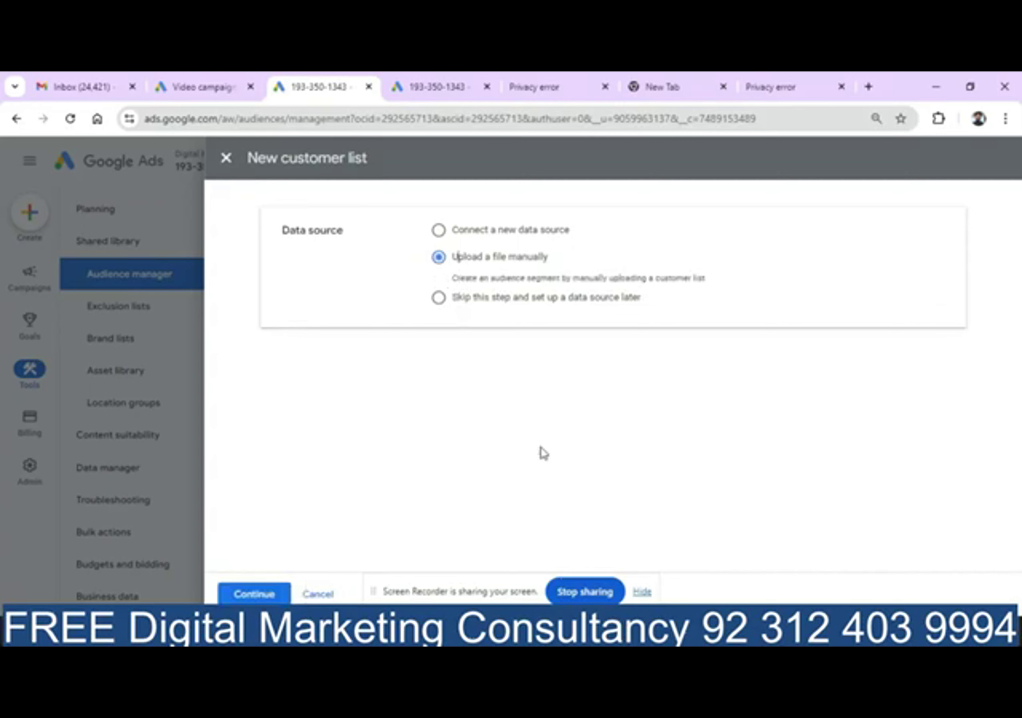
left_click(226, 160)
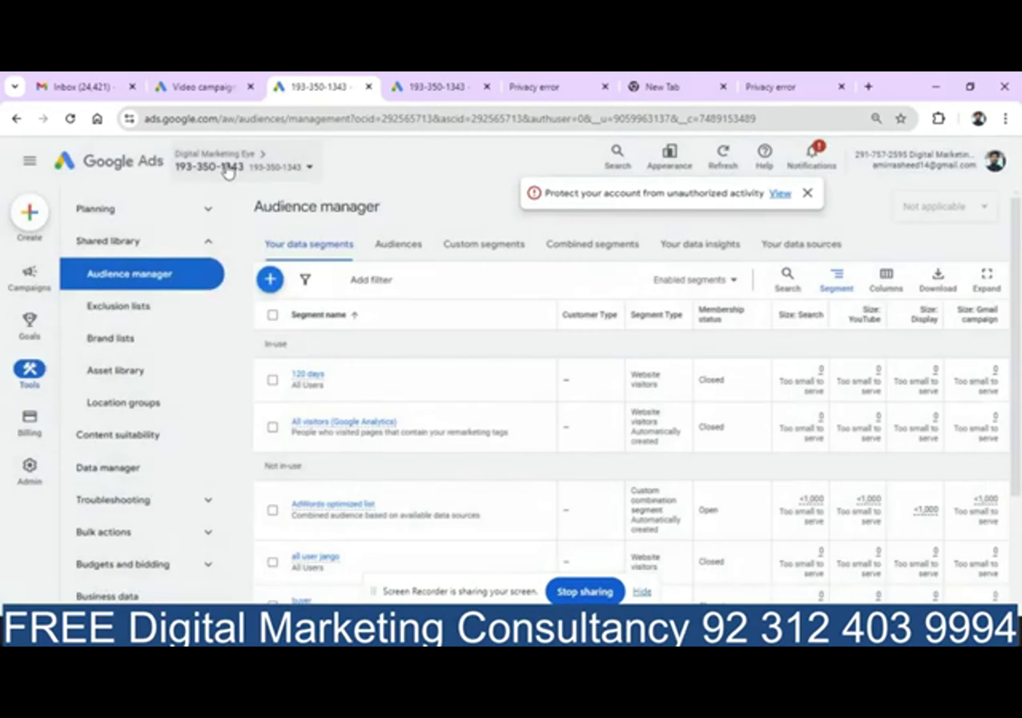
Return to the video campaign draft and leave the new segment, new audience and audience selection without saving
left_click(203, 92)
left_click(224, 159)
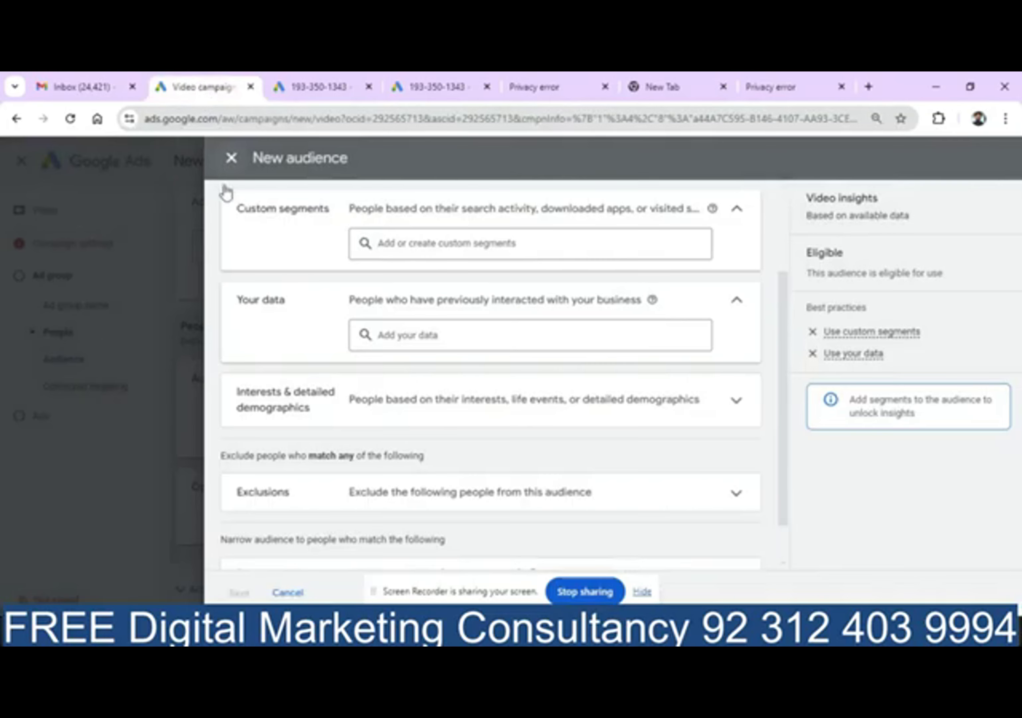
left_click(231, 157)
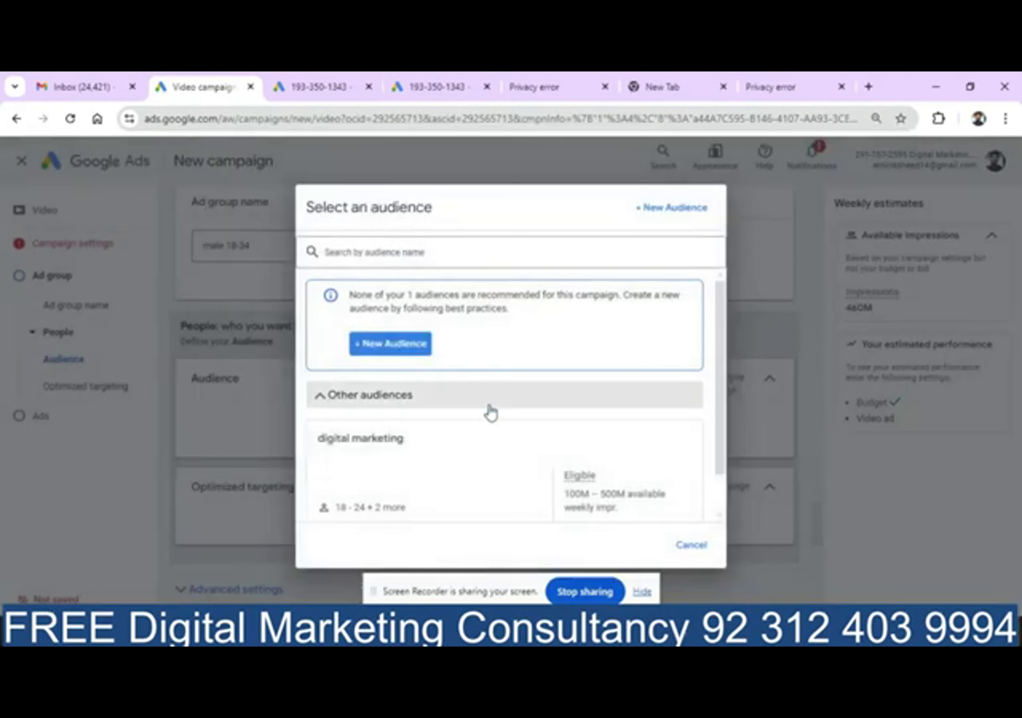
left_click(683, 551)
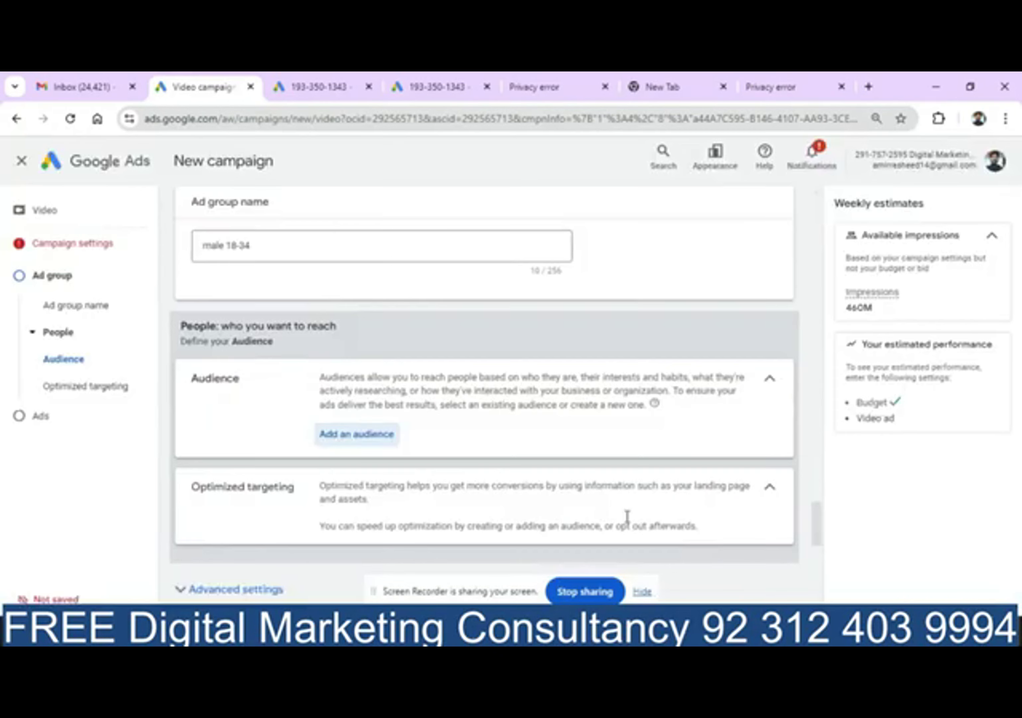
Expand the ad group's advanced settings and examine the content targeting and video ad creation sections
scroll(828, 521, "down", 3)
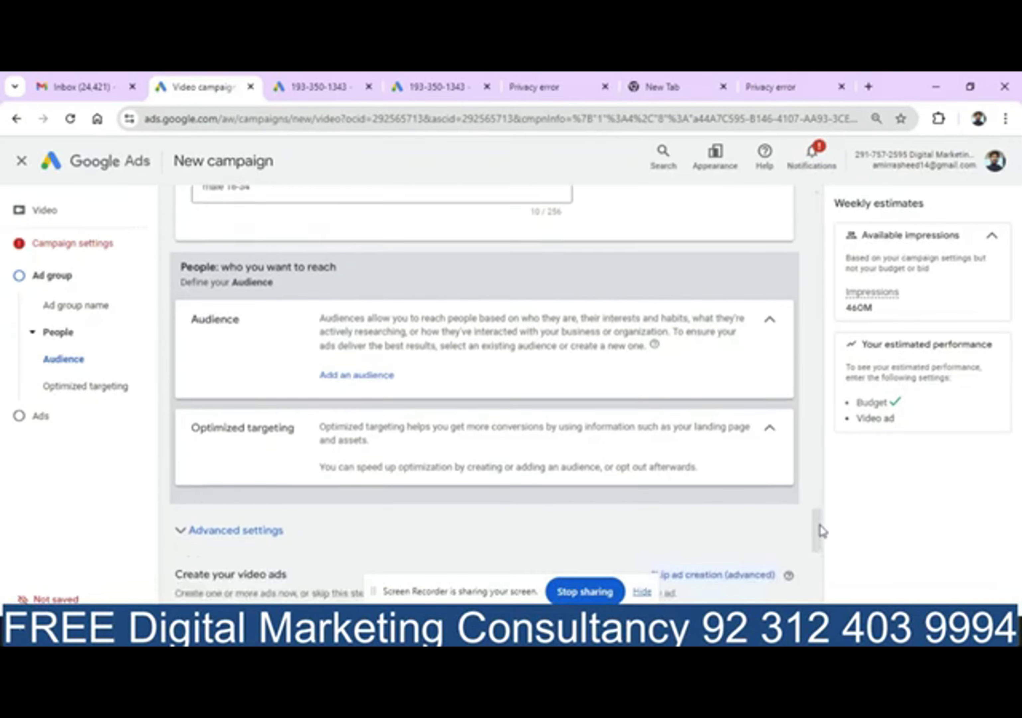
scroll(832, 547, "down", 3)
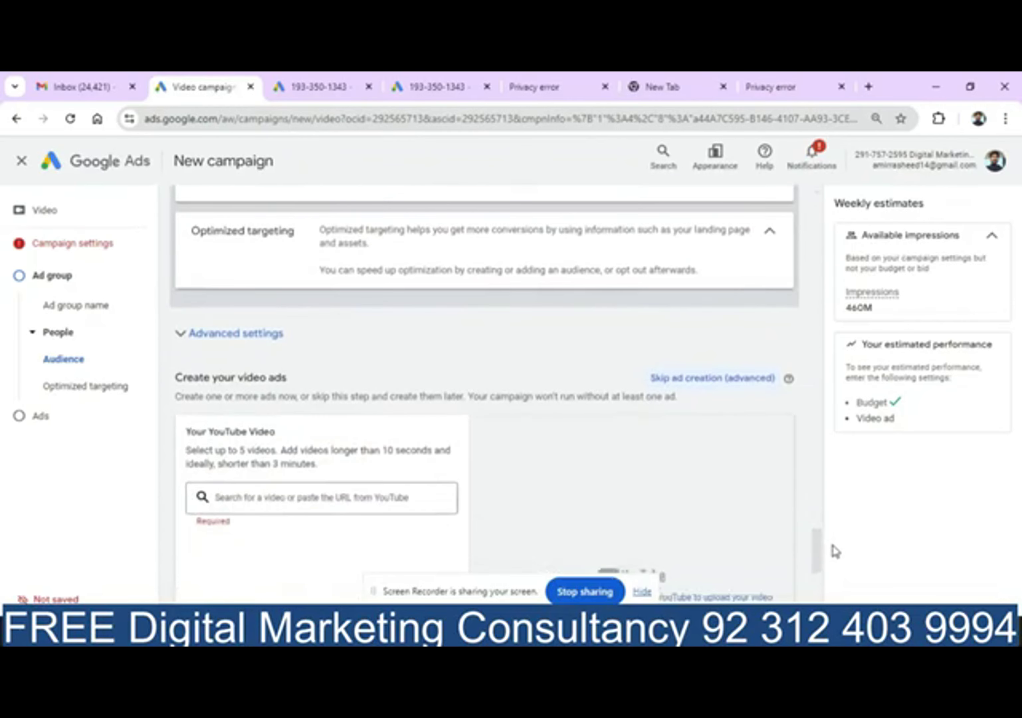
left_click(250, 334)
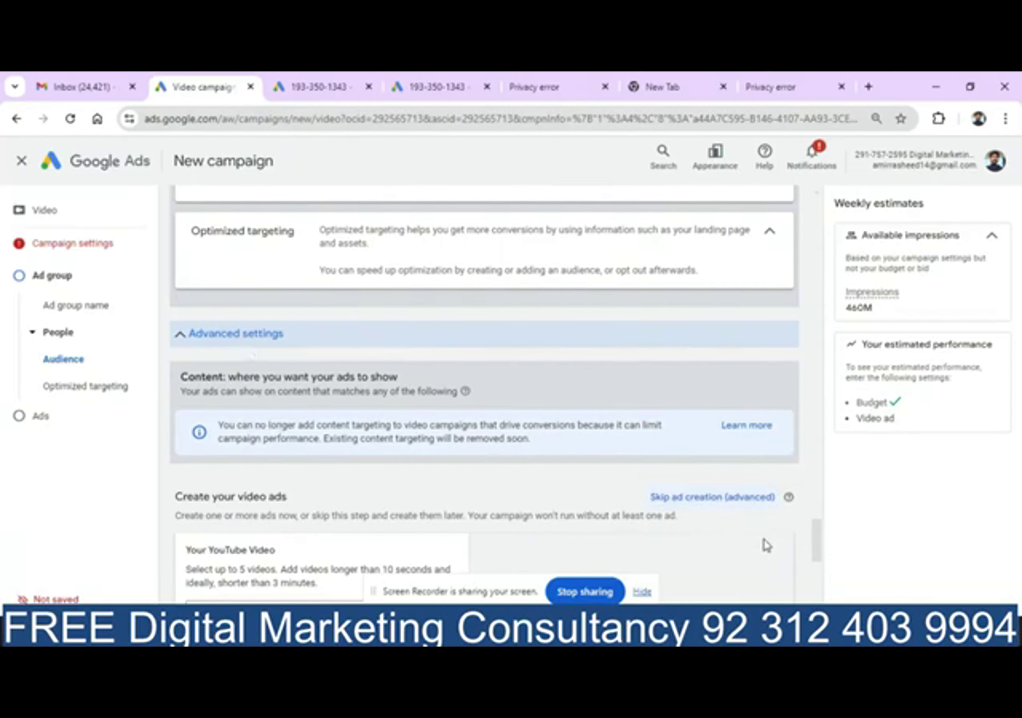
left_click_drag(816, 540, 831, 571)
left_click(344, 312)
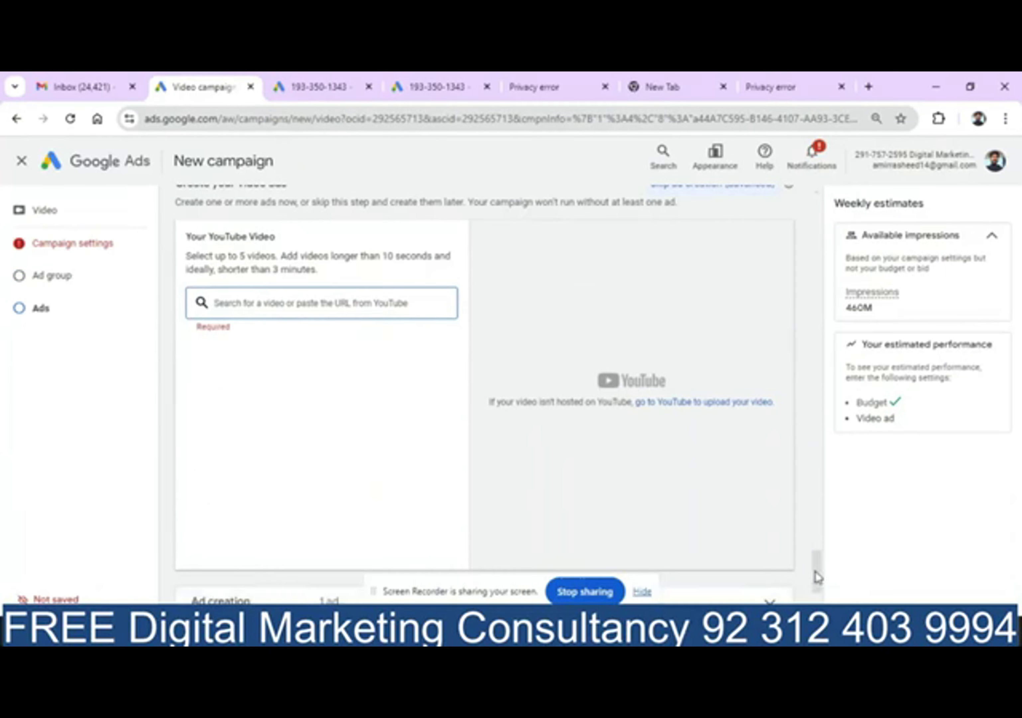
Exit the "YT 14 Aug Conversion" campaign draft and discard its changes
left_click_drag(816, 576, 769, 201)
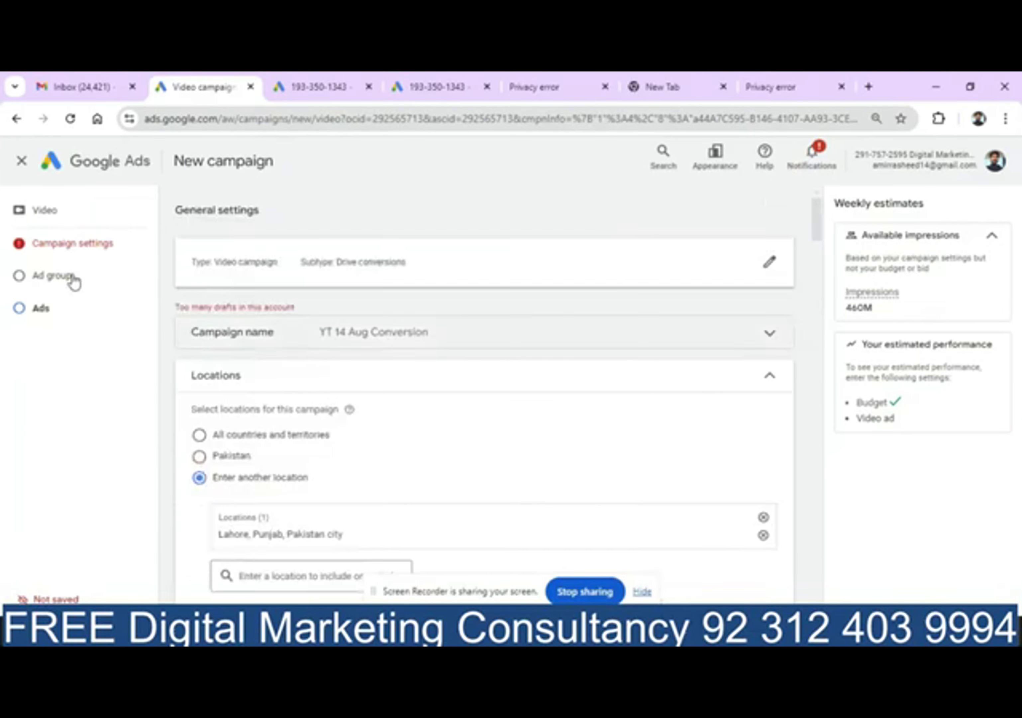
left_click(21, 161)
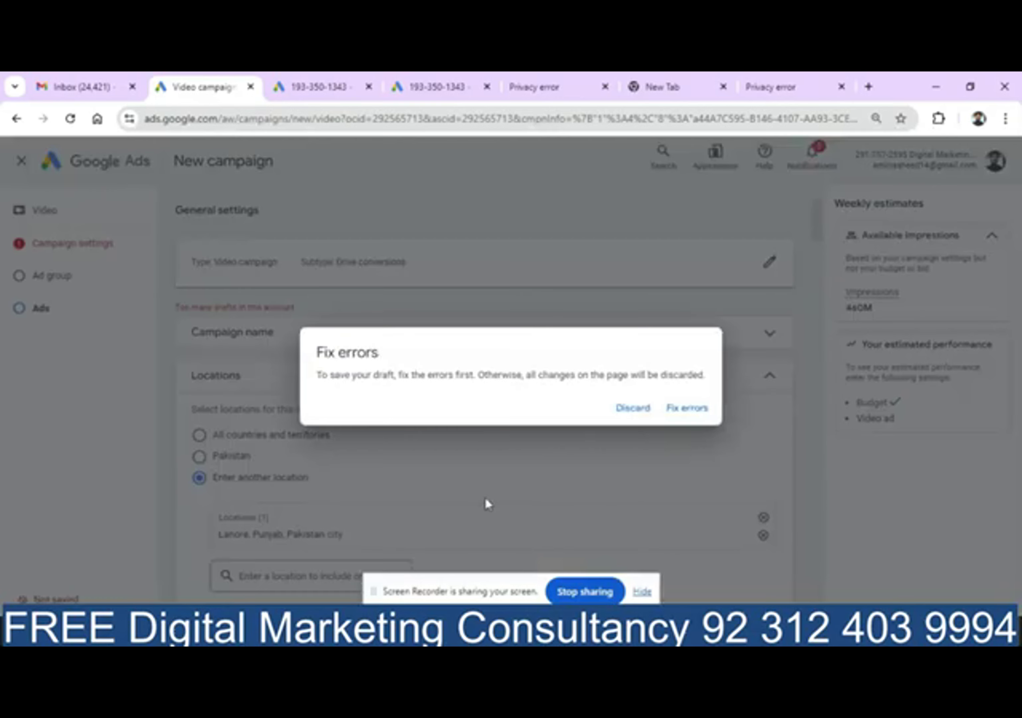
left_click(634, 408)
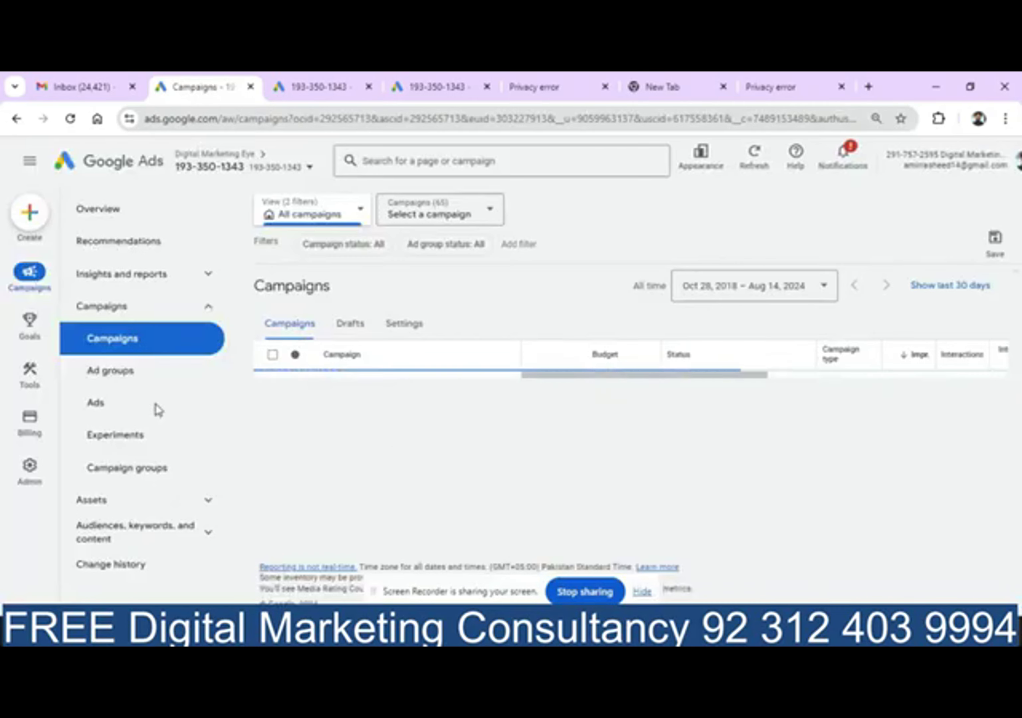
Start a new campaign and choose to create it without a goal's guidance
left_click(271, 361)
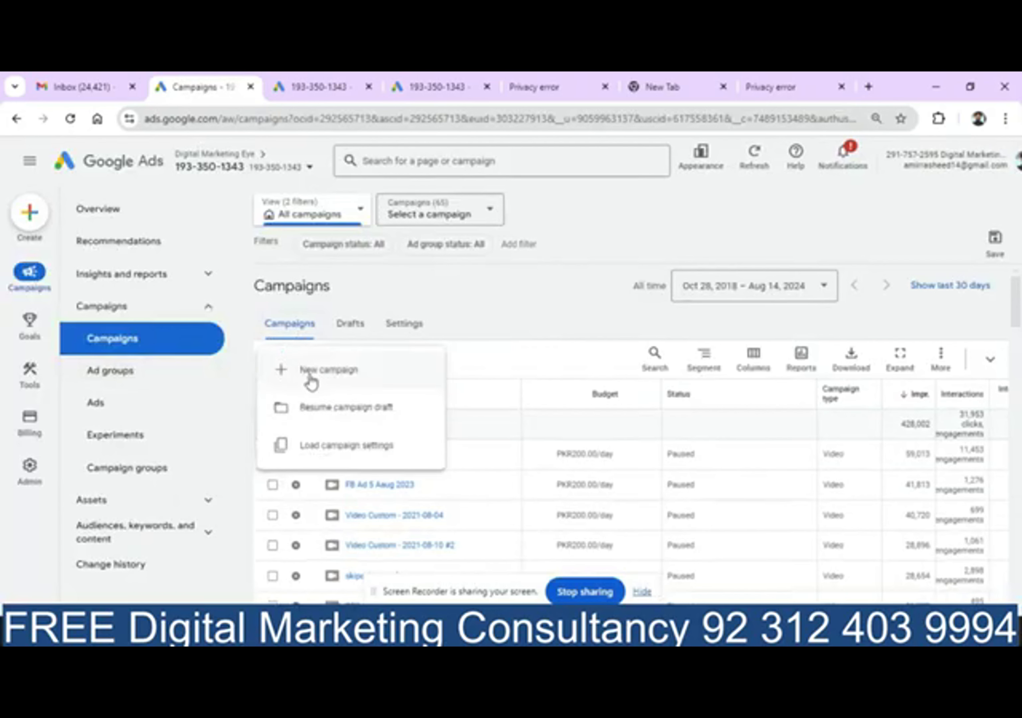
left_click(317, 380)
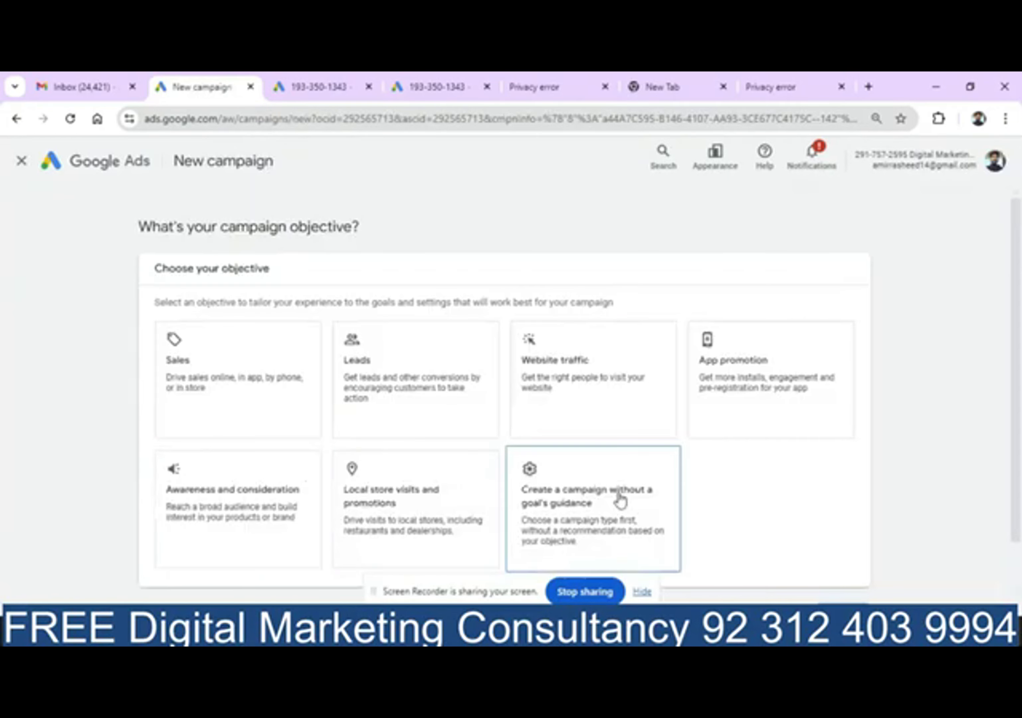
left_click(598, 538)
Select the Video campaign type, keep the Video views subtype, and continue to the campaign settings
scroll(967, 513, "down", 5)
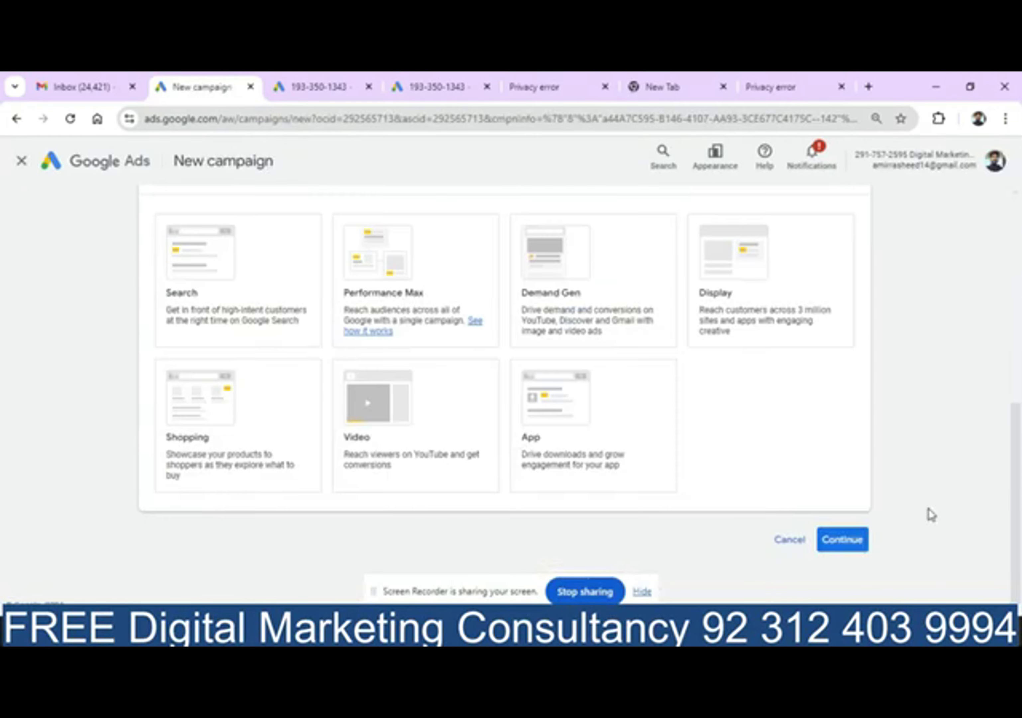
left_click(430, 432)
left_click(1017, 558)
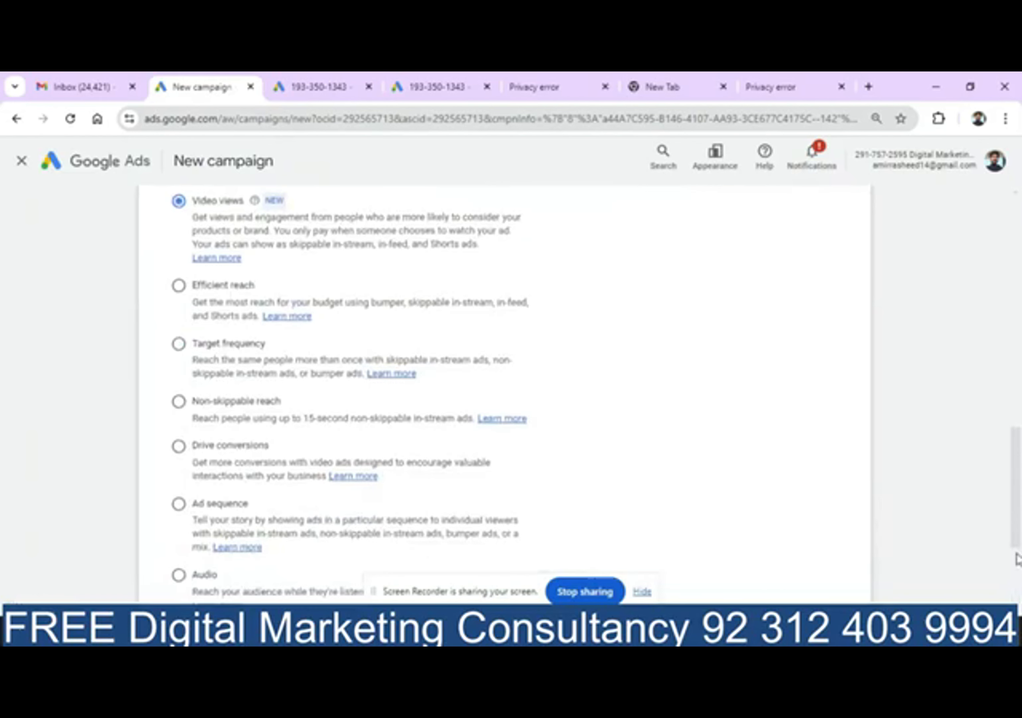
left_click(1018, 585)
left_click(858, 541)
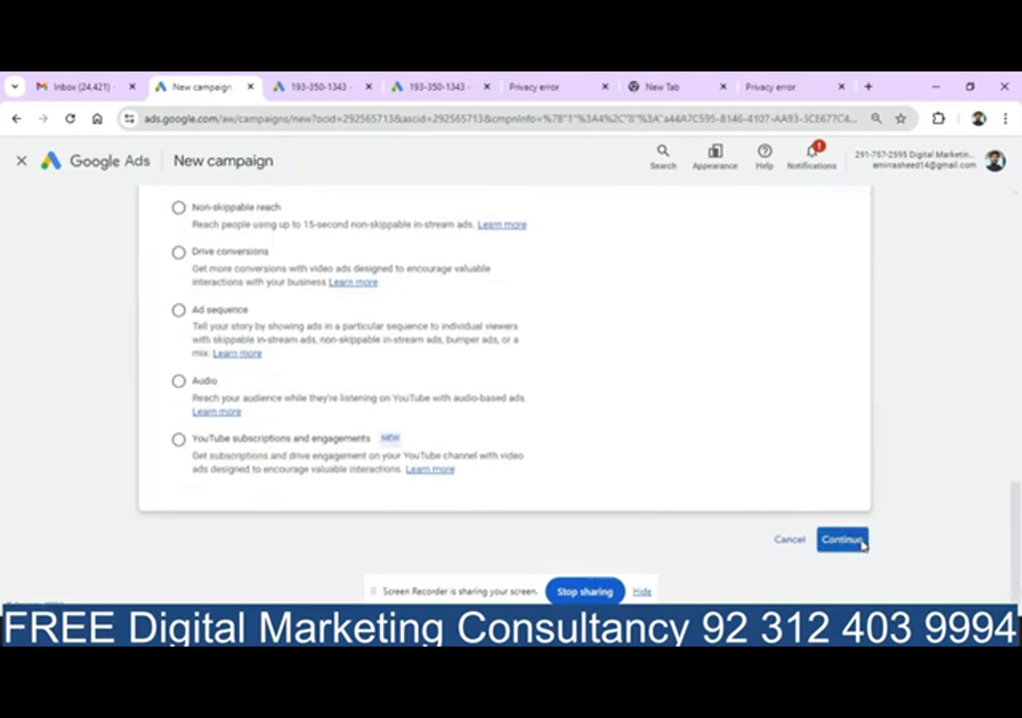
left_click(692, 520)
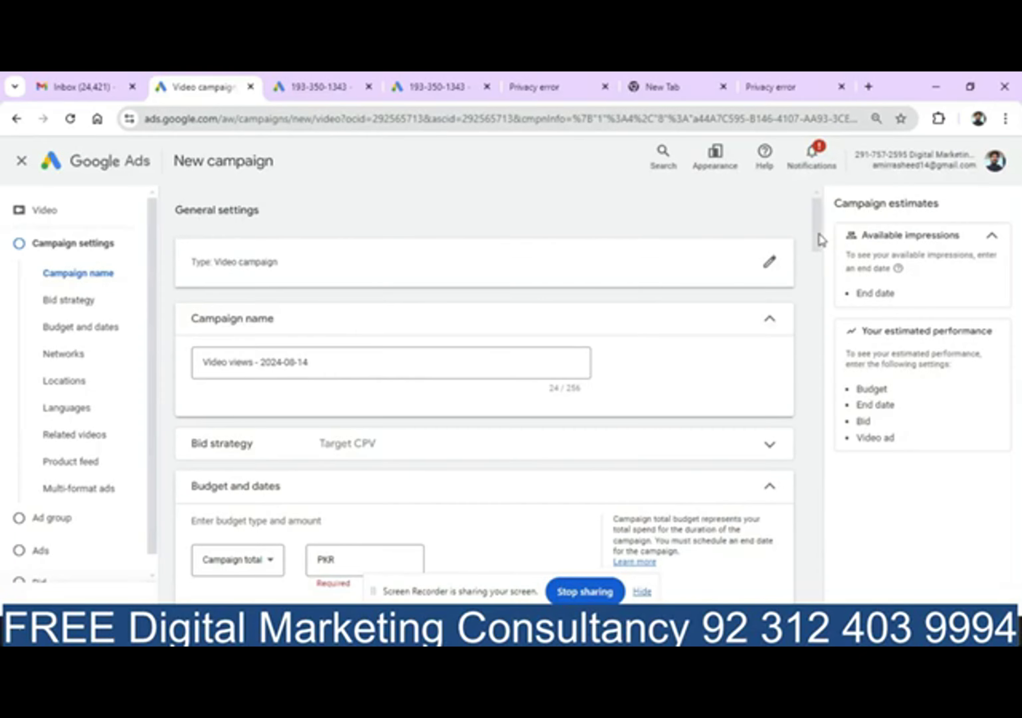
Expand the Related videos section in the campaign settings and open its form for adding videos
left_click_drag(817, 234, 820, 360)
left_click(607, 388)
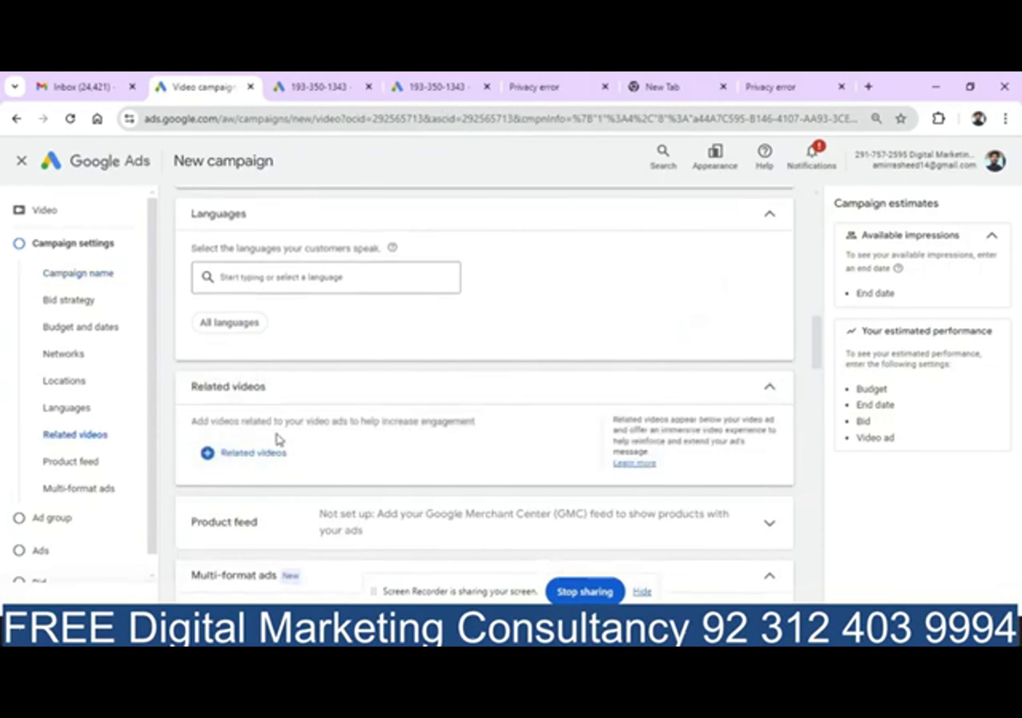
left_click(261, 462)
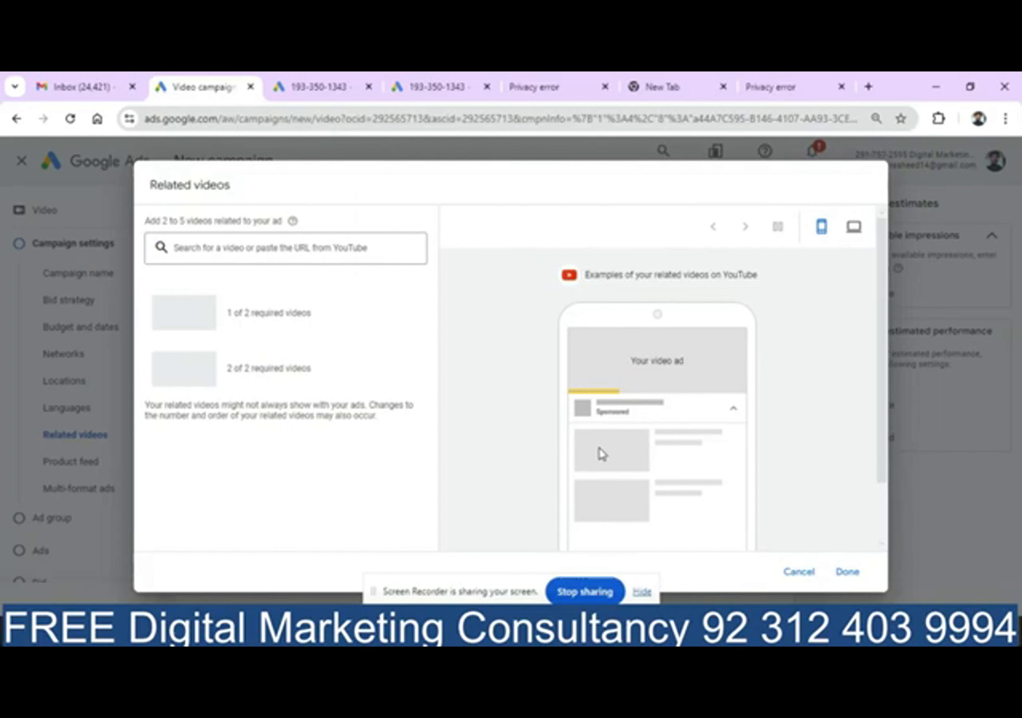
Try adding the Facebook Marketing Full Course related video by searching "learn digital marketing" plus the instructor's name, and cancel the selection
left_click(312, 250)
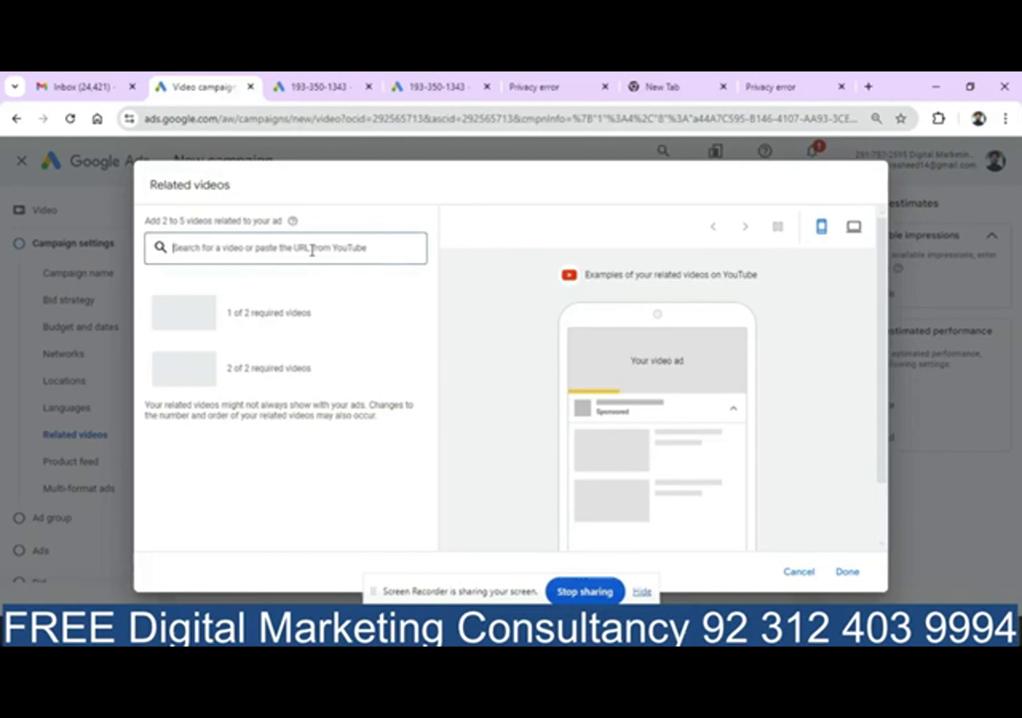
type("lea")
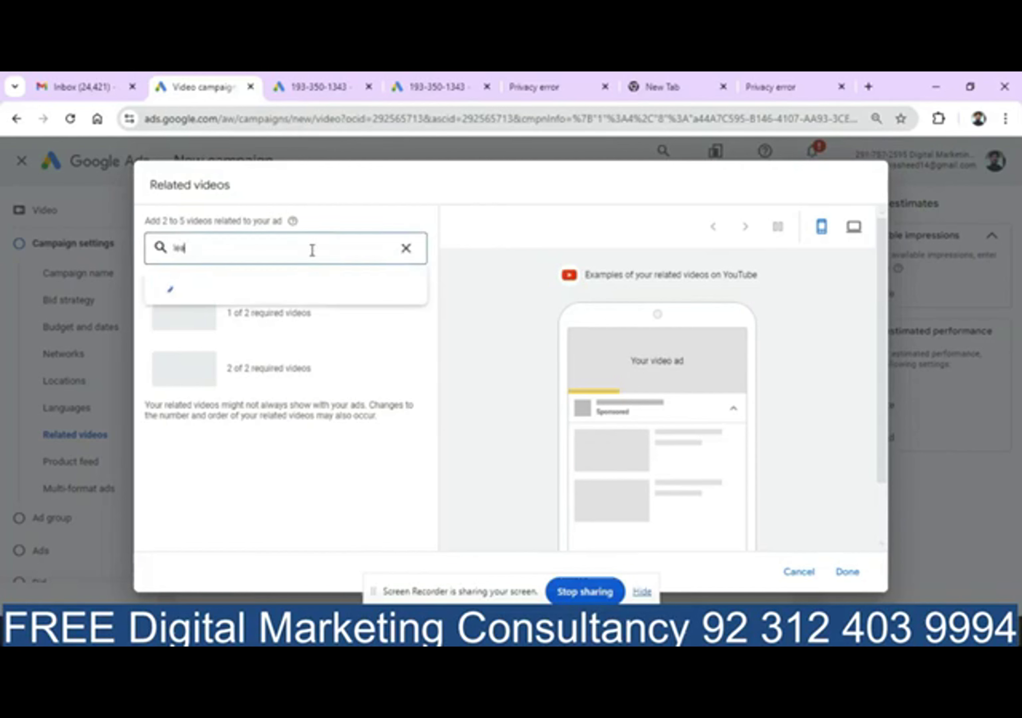
type("rn")
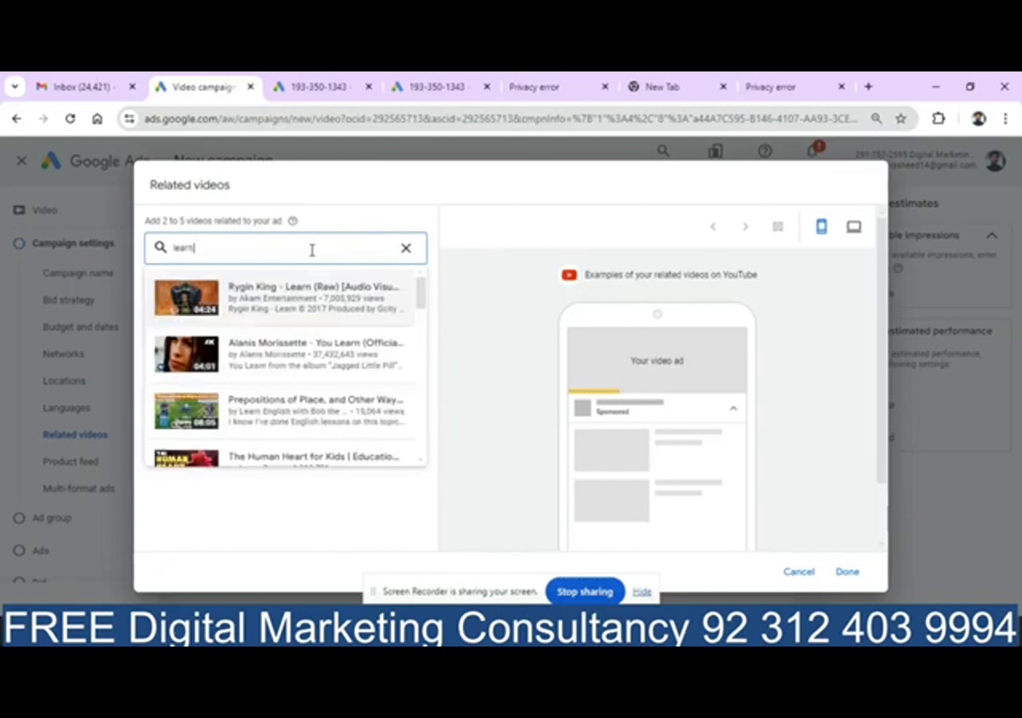
type(" dig")
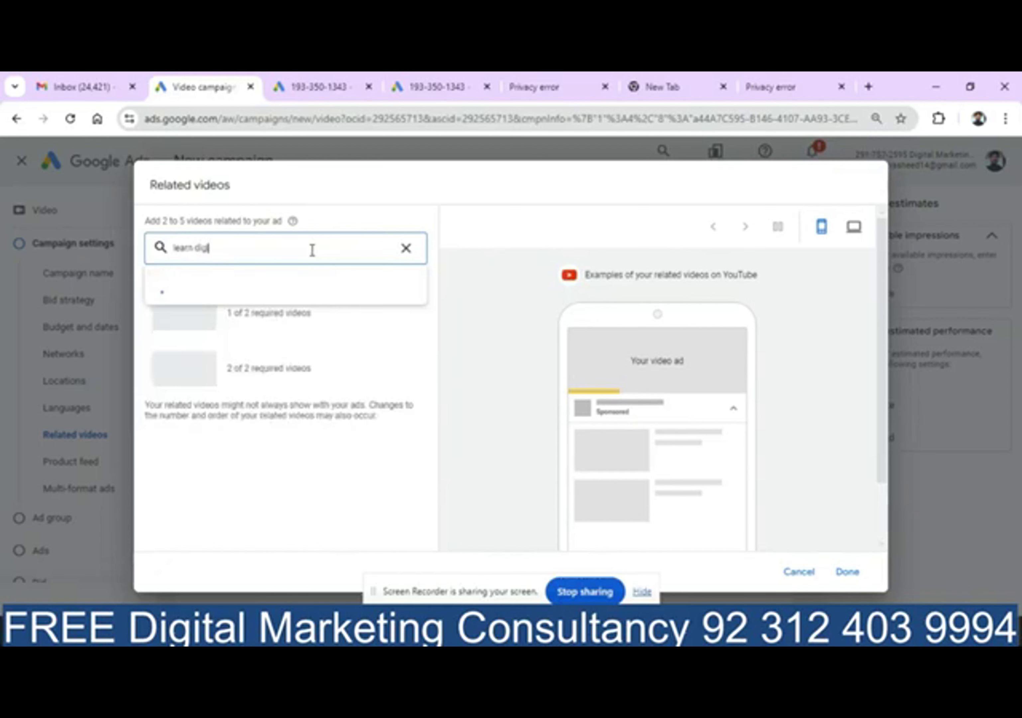
type("ital marketing amir")
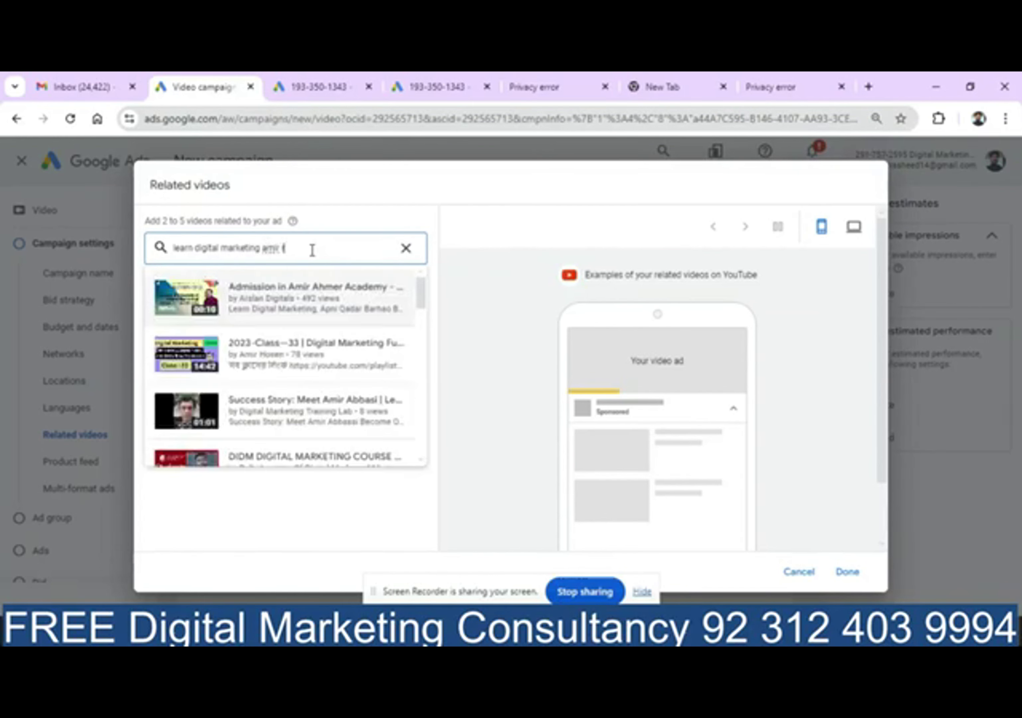
type(" rasheed")
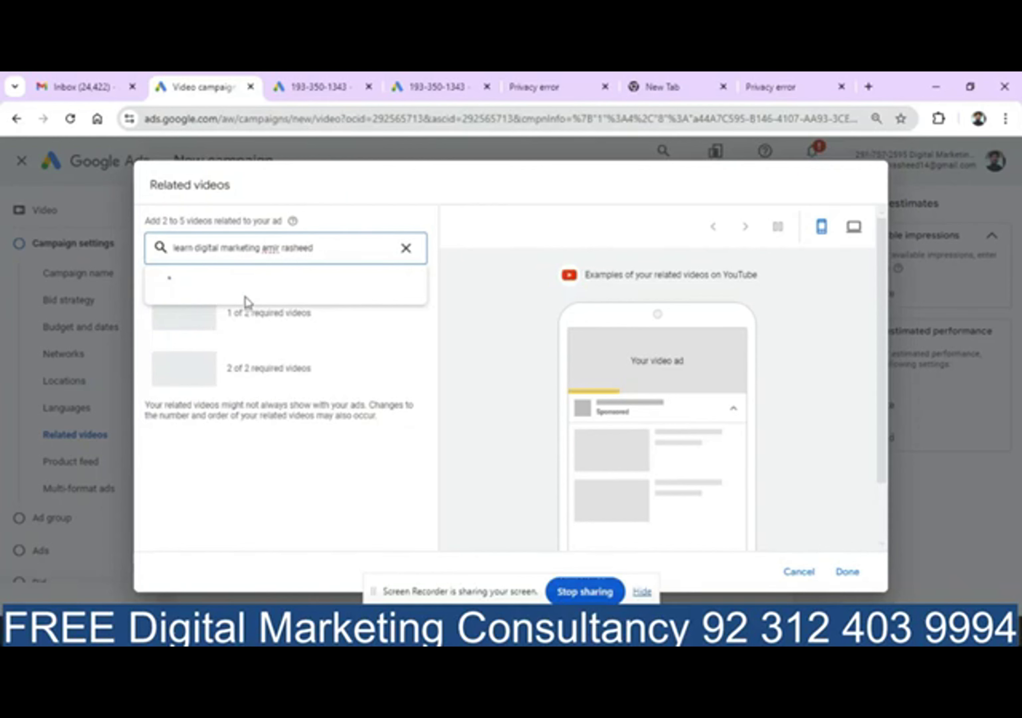
left_click(255, 301)
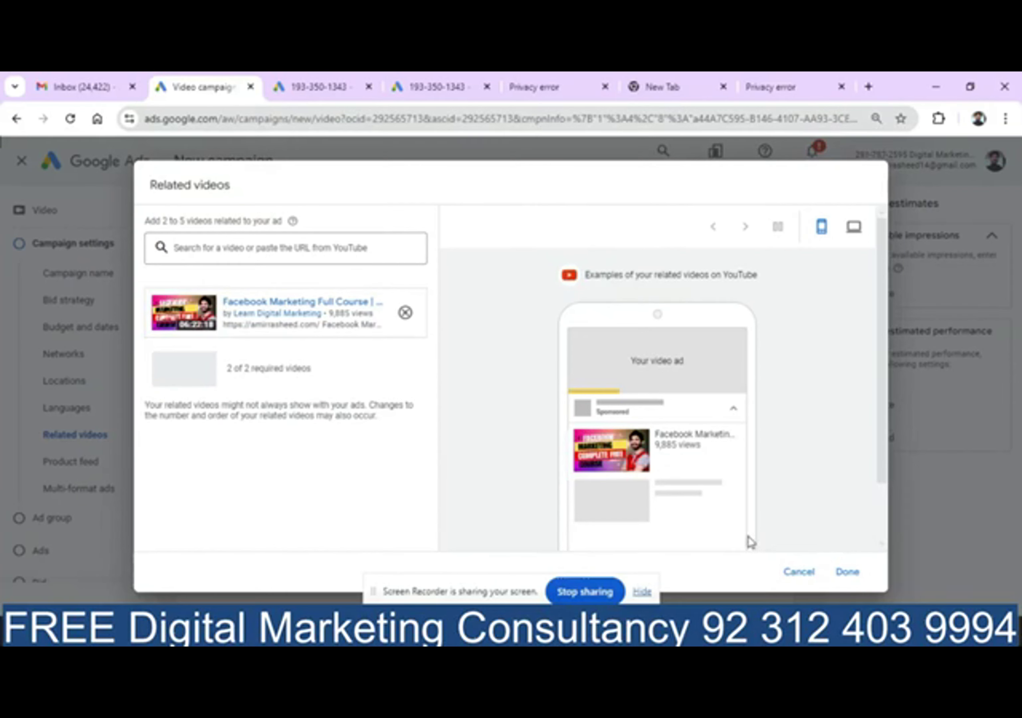
left_click(792, 571)
left_click(644, 414)
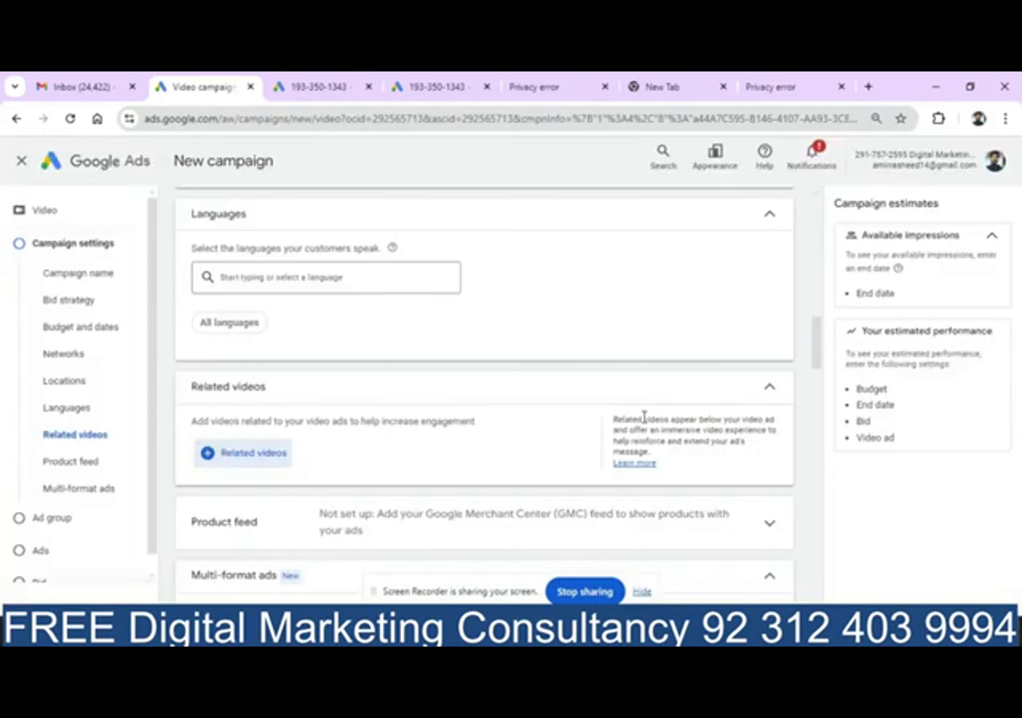